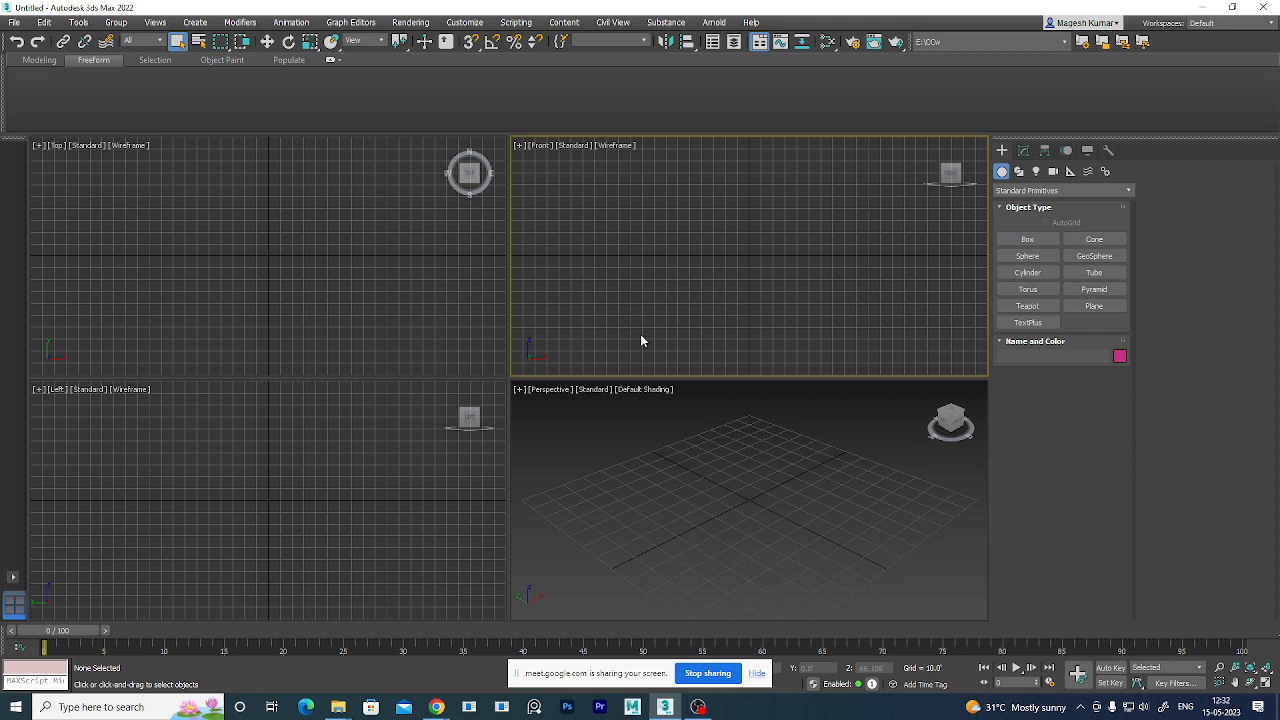
- Create a skeleton biped about 110.5' tall at the centre of the grid
left_click(1105, 172)
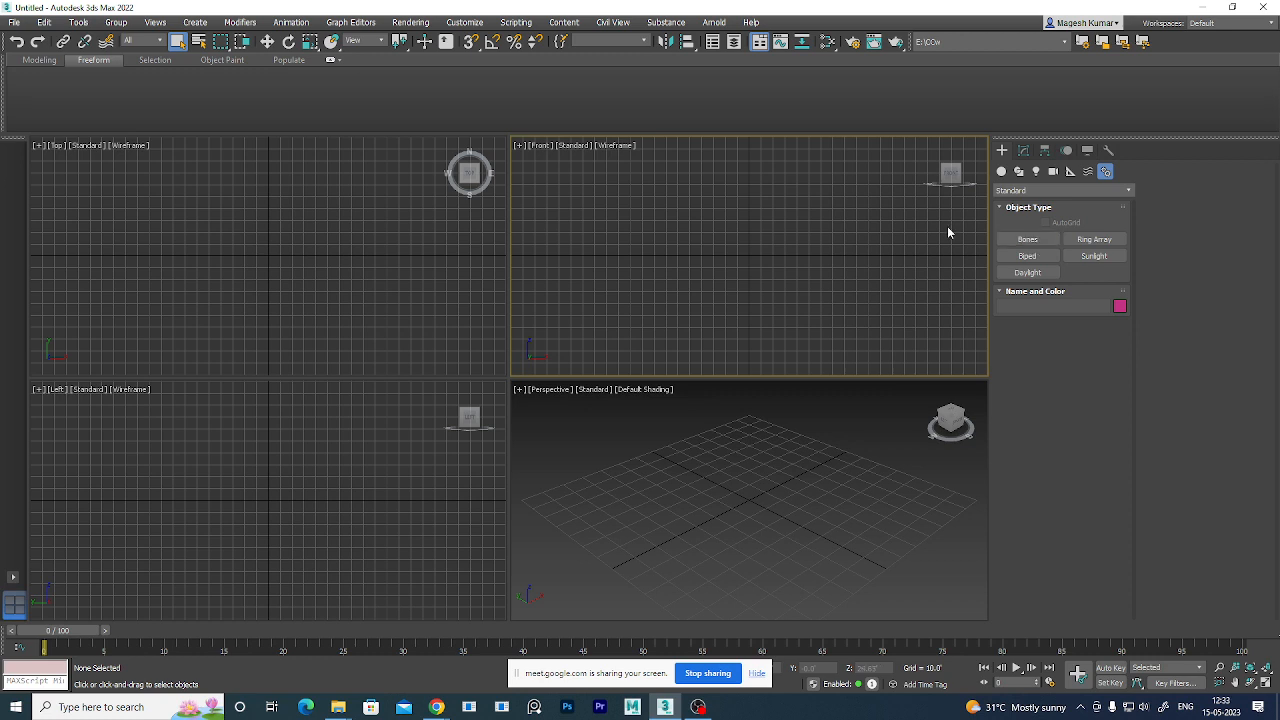
left_click(1045, 257)
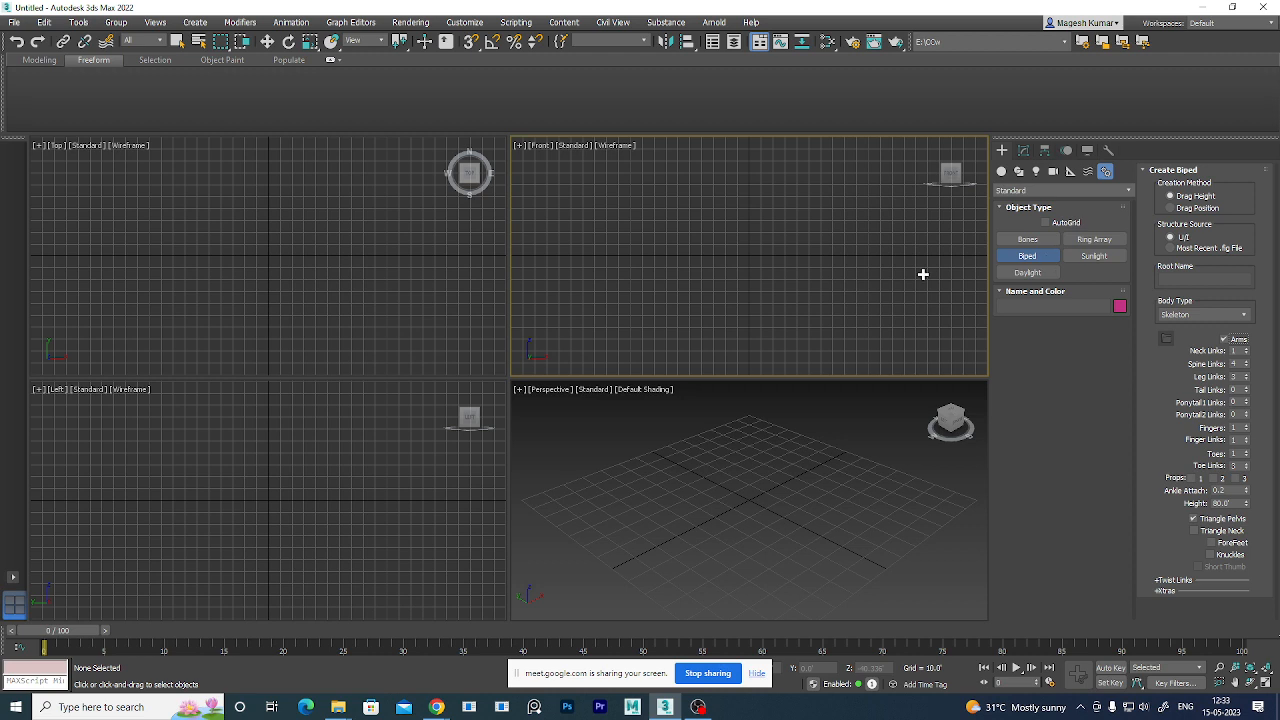
left_click_drag(272, 259, 337, 129)
middle_click_drag(831, 463, 837, 517)
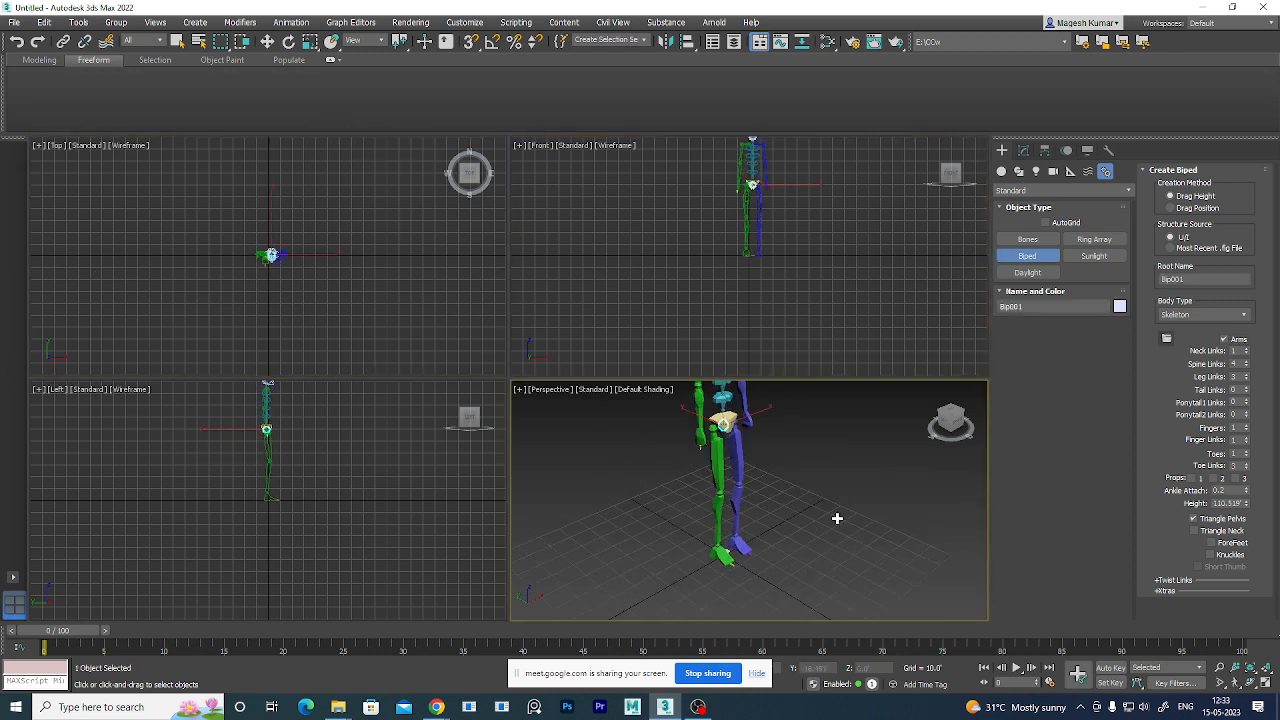
key("alt+w")
scroll(742, 452, "down", 5)
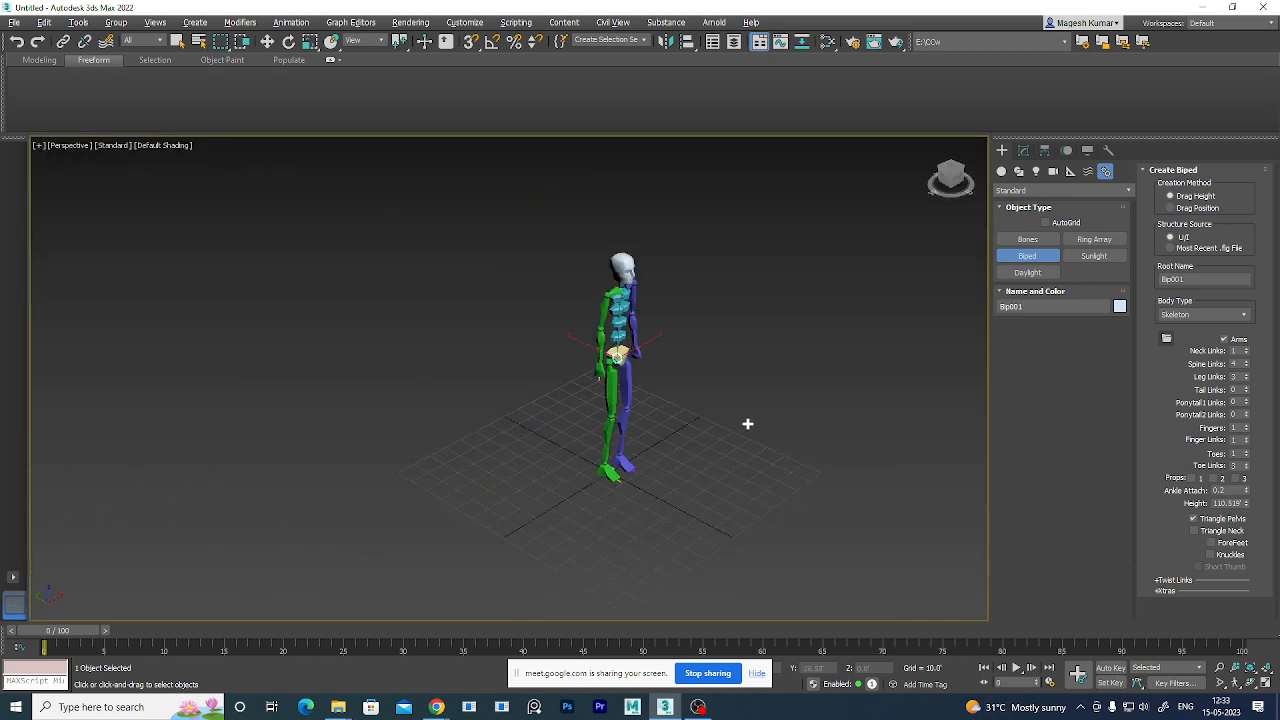
middle_click_drag(748, 423, 722, 459)
middle_click_drag(772, 501, 645, 519, "alt")
scroll(655, 422, "up", 3)
scroll(631, 491, "up", 3)
key("w")
- Try to rotate the biped's left upper arm, and leave nothing selected
scroll(647, 463, "down", 4)
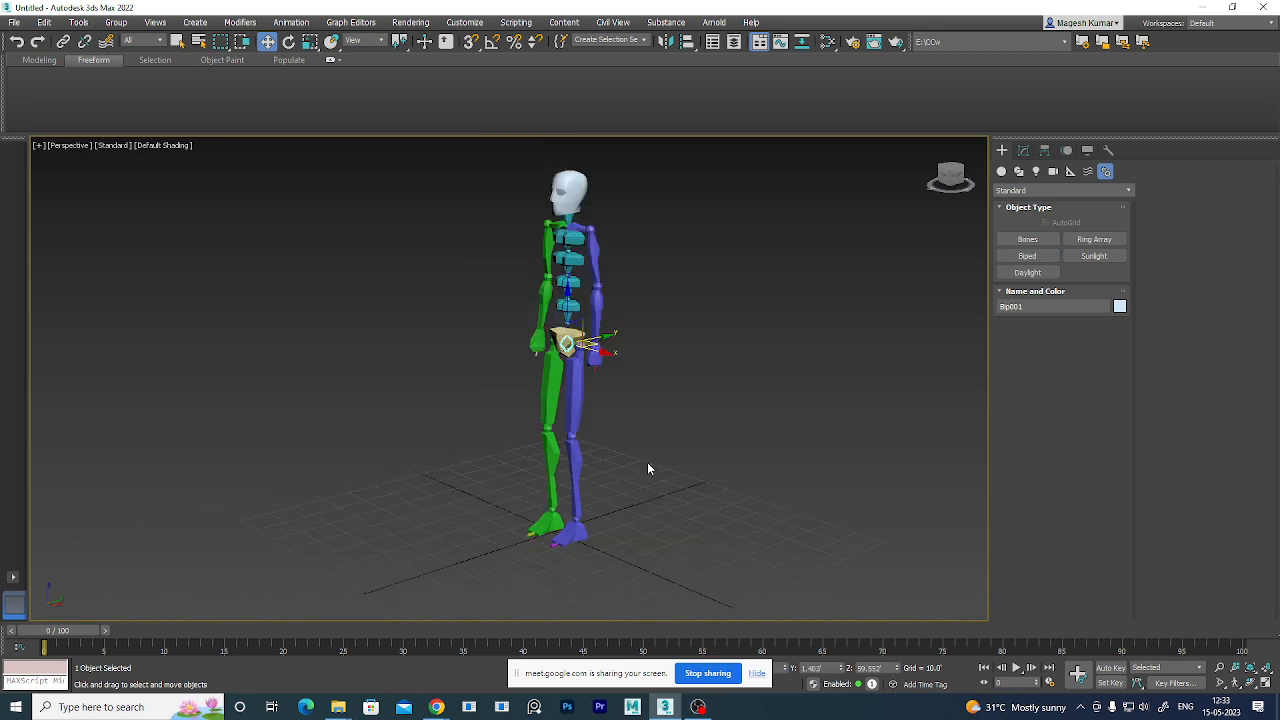
middle_click_drag(647, 462, 648, 457)
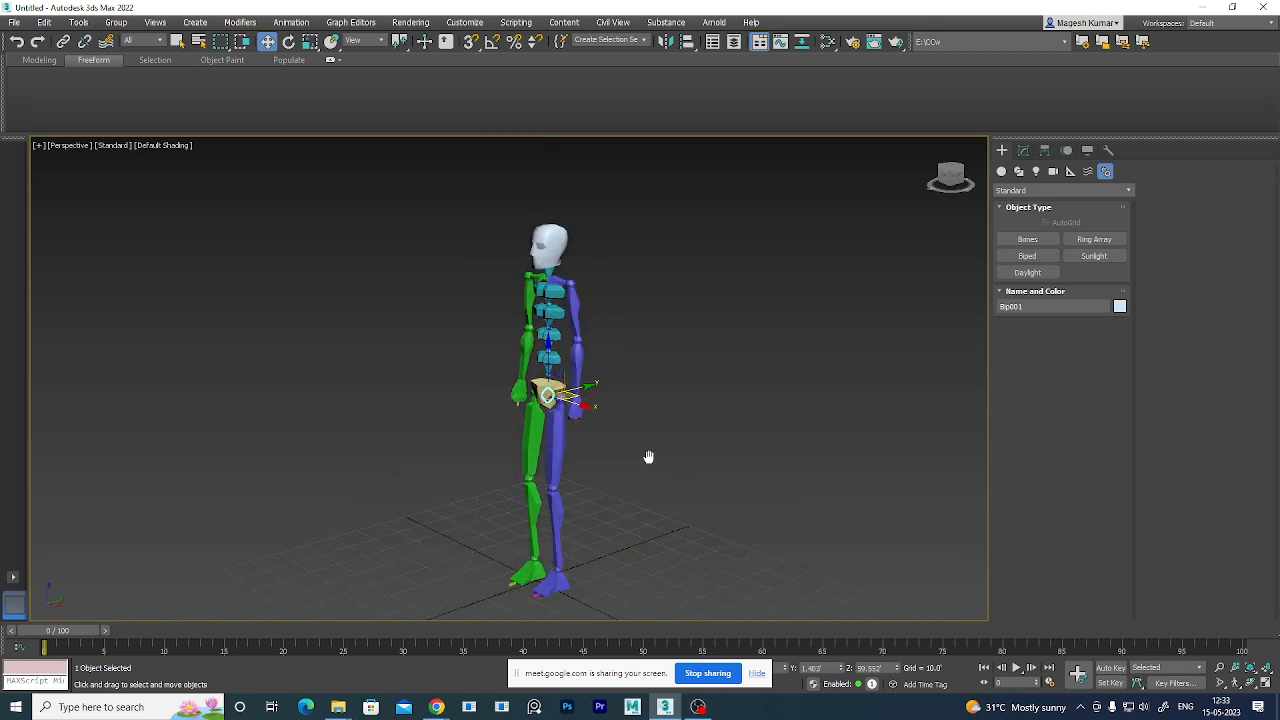
left_click(574, 300)
key("e")
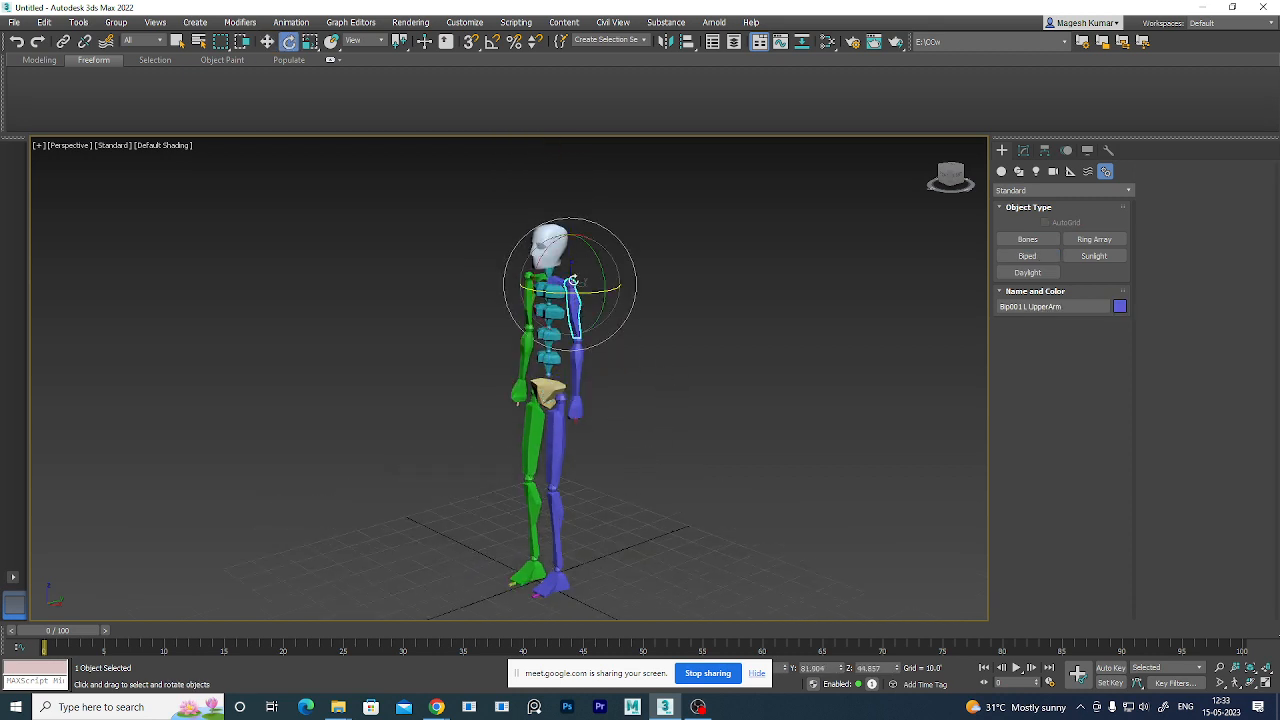
mouse_move(542, 260)
left_mouse_down()
mouse_move(564, 228)
mouse_move(545, 257)
left_mouse_up()
left_click(675, 379)
middle_click_drag(675, 379, 634, 386, "alt")
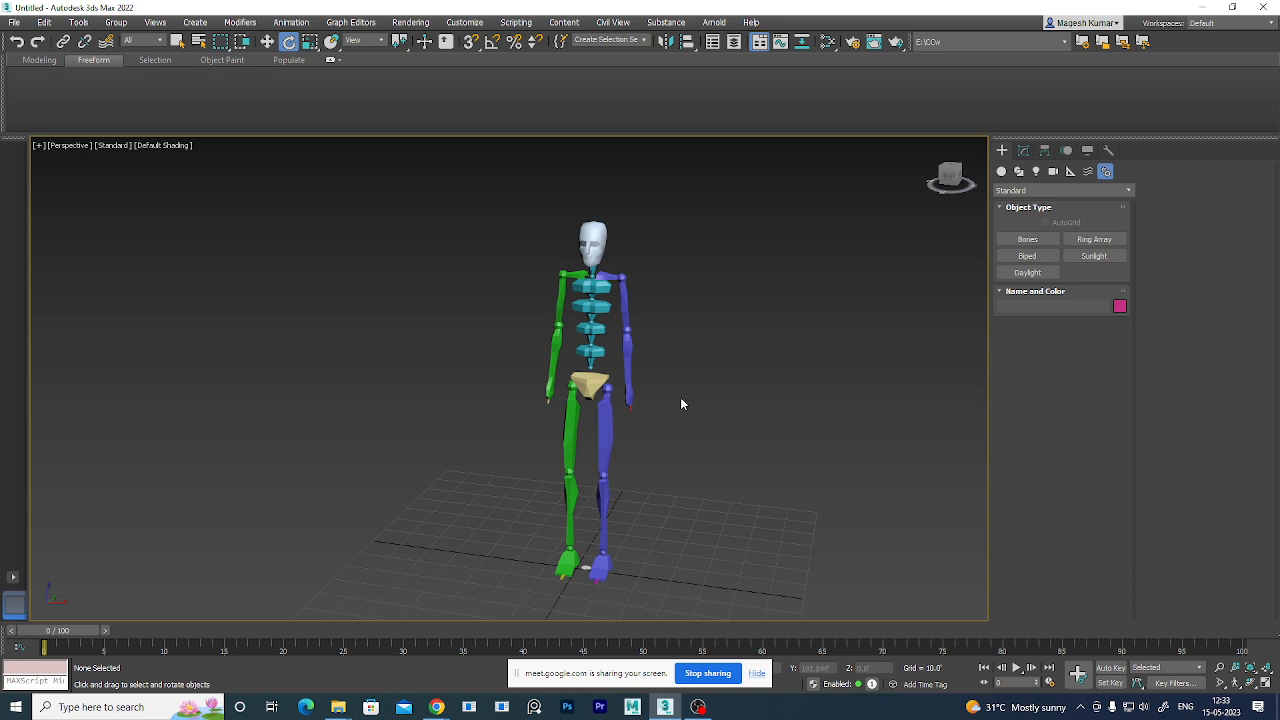
- Hide the screen-sharing notice and turn the perspective view to face the front of the biped
left_click(757, 673)
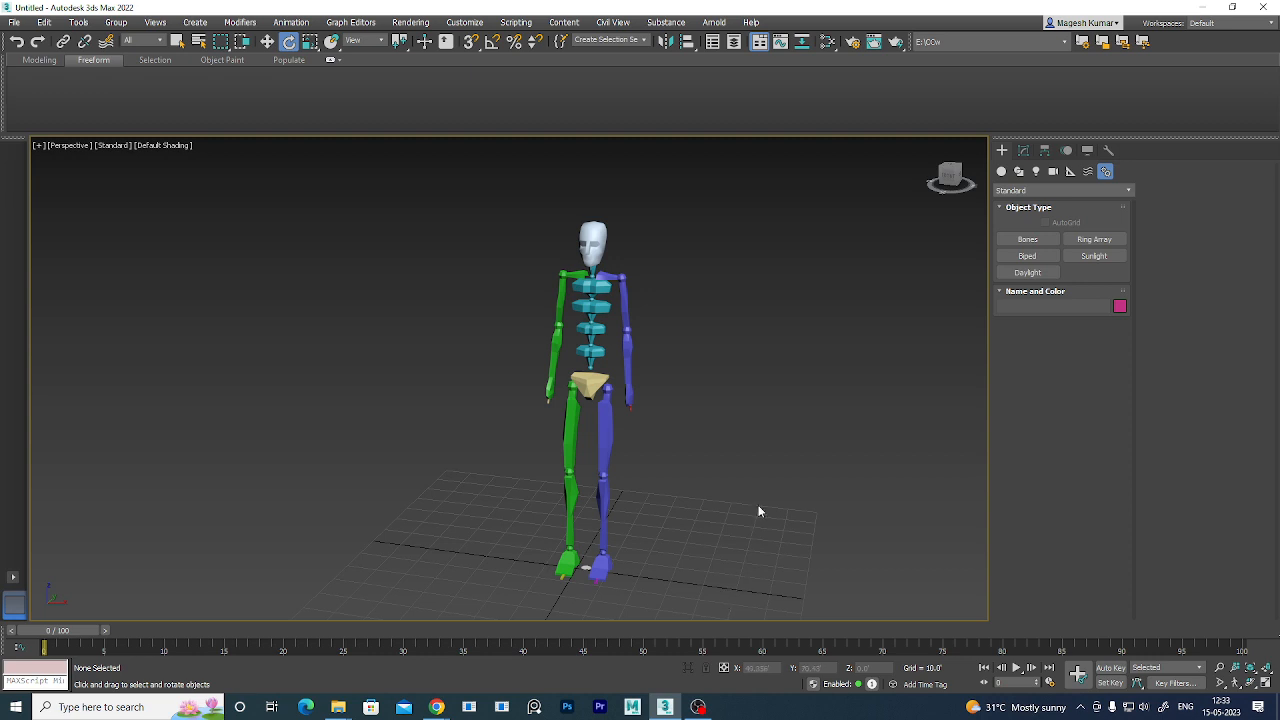
mouse_move(734, 471)
middle_mouse_down("alt")
mouse_move(706, 500)
mouse_move(600, 486)
mouse_move(740, 478)
middle_mouse_up("alt")
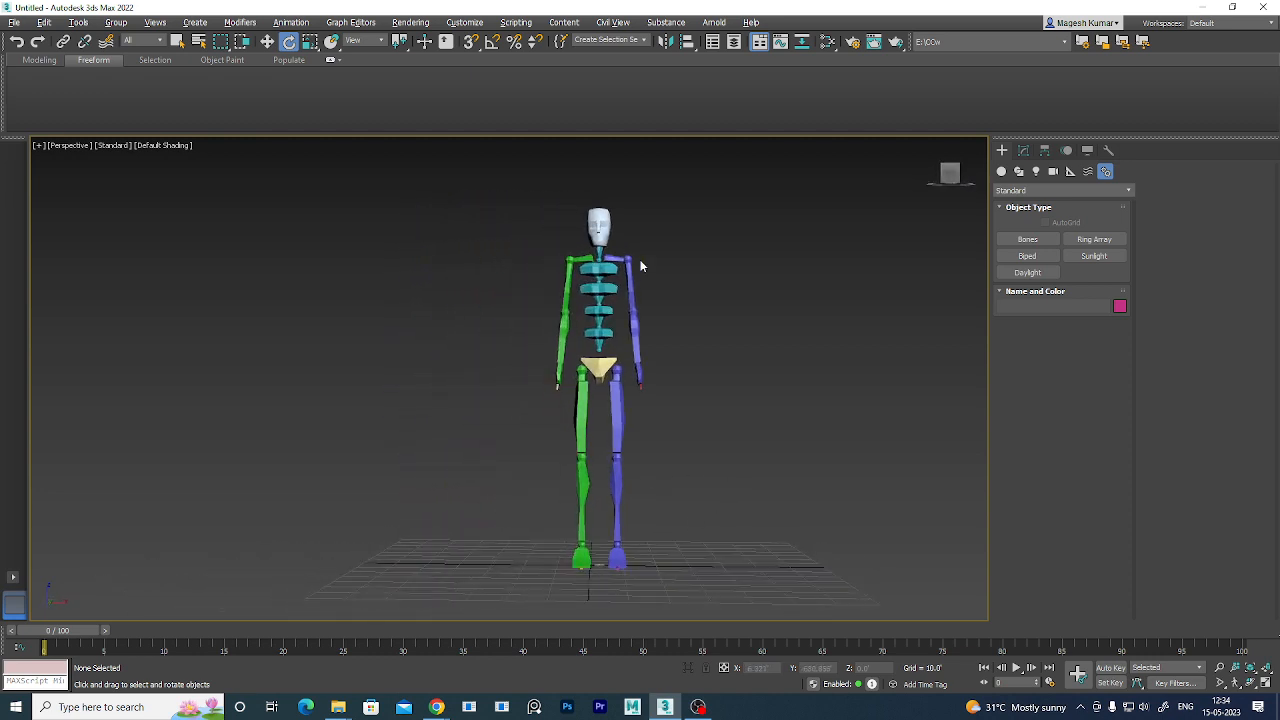
middle_click_drag(680, 440, 686, 472, "alt")
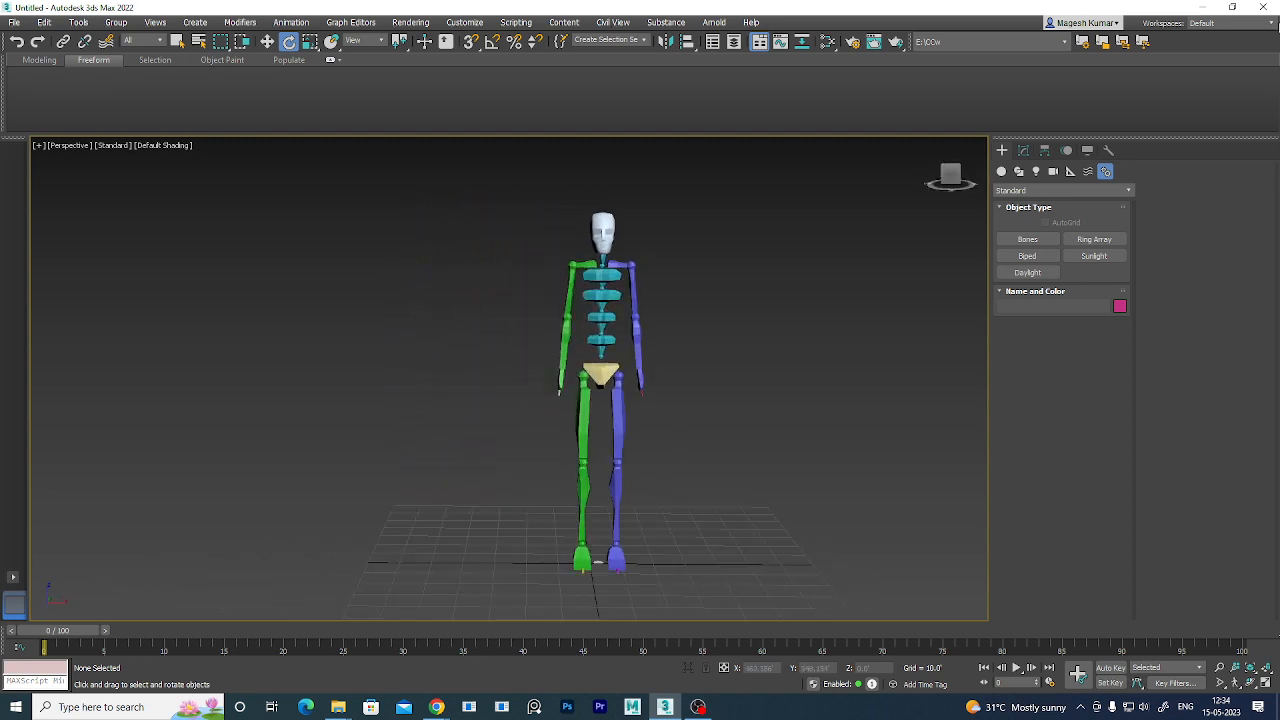
- Open the MAX LANDSCAPE TEXTURE folder from the desktop and maximize its window
left_click(1202, 7)
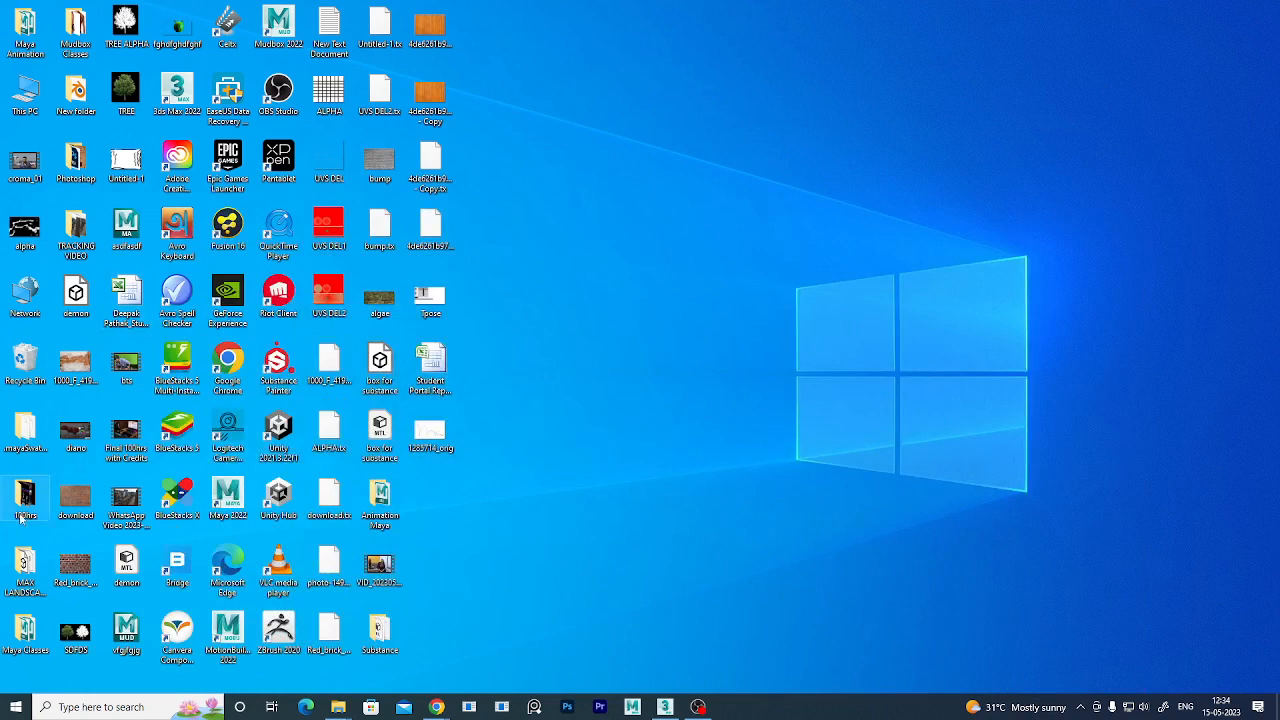
left_click(33, 572)
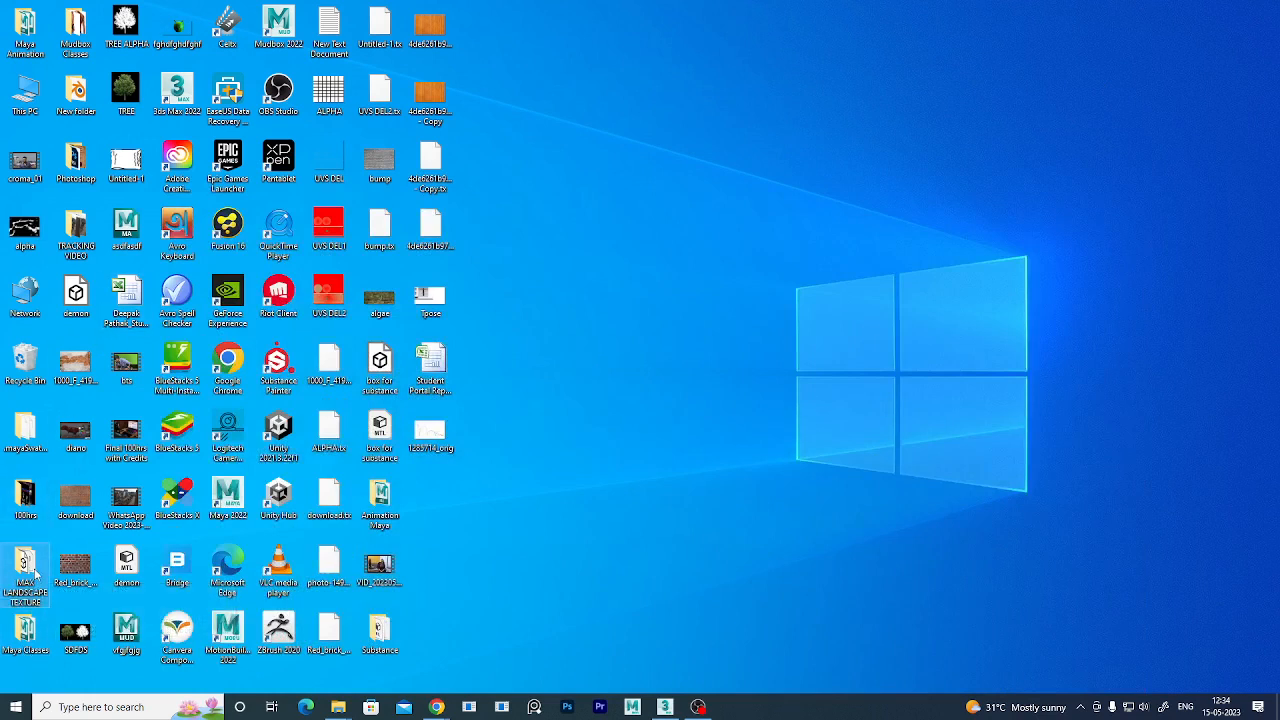
left_click(36, 650)
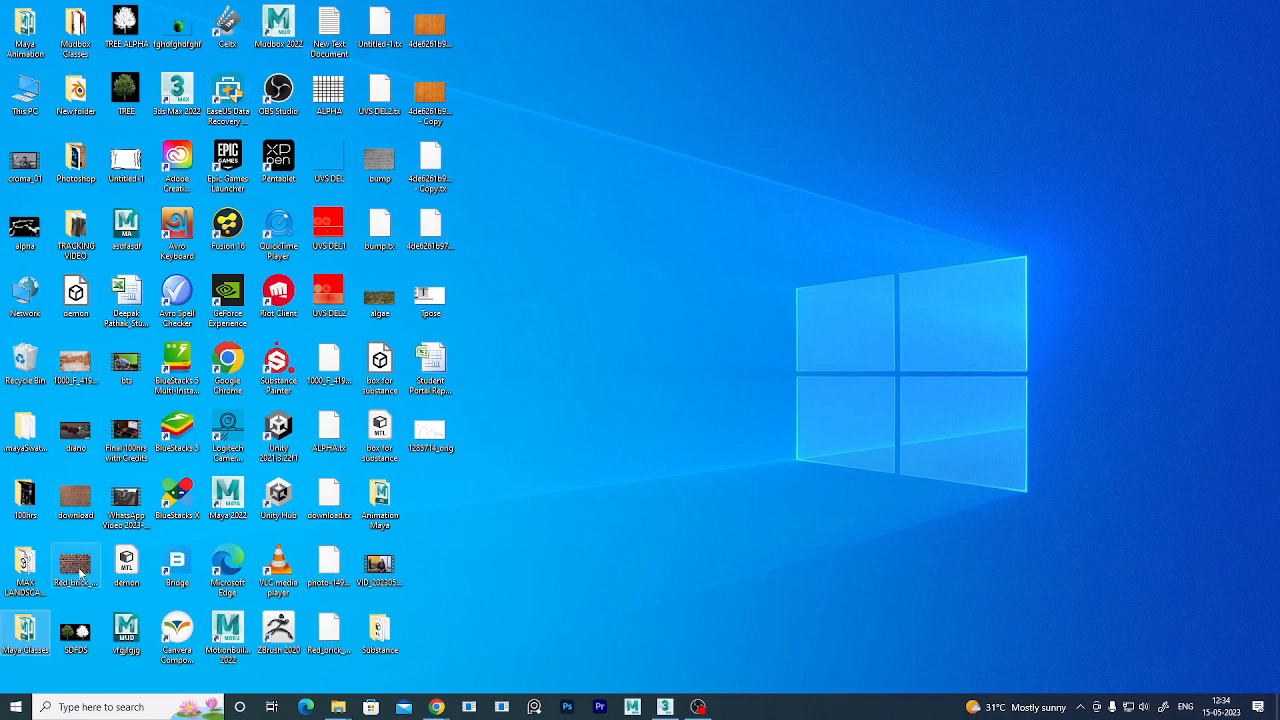
left_click(684, 405)
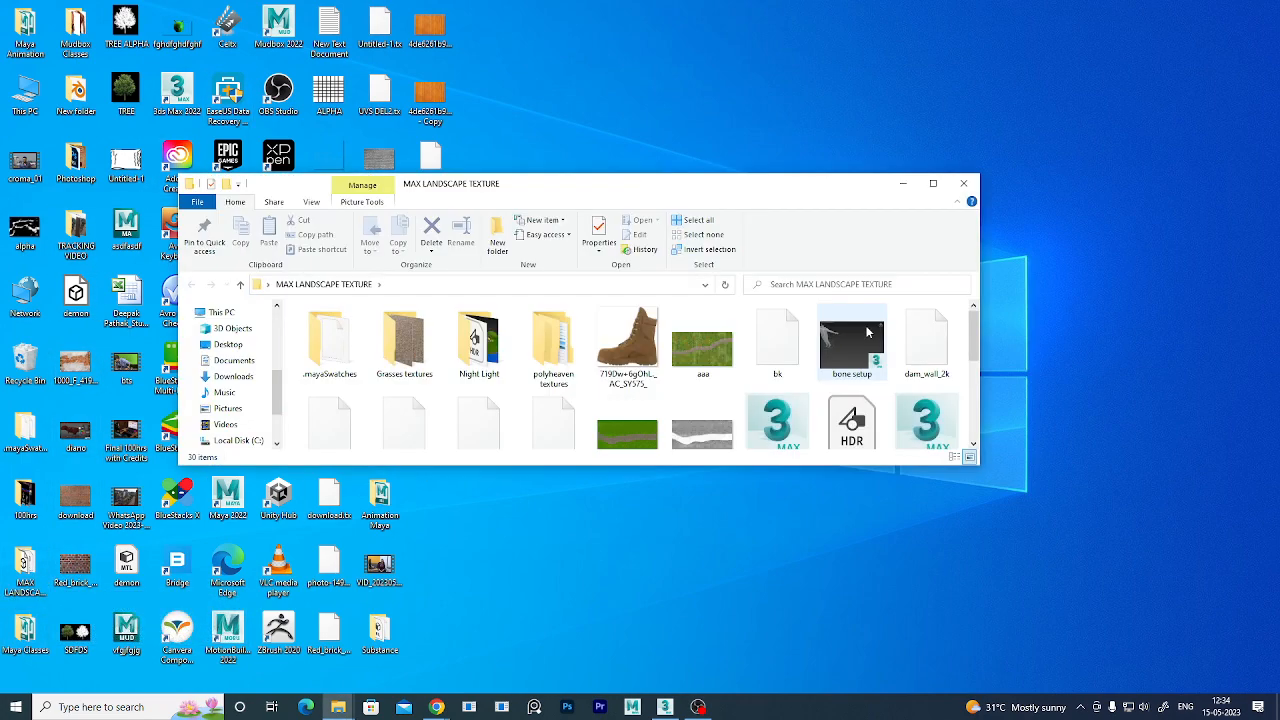
double_click(857, 182)
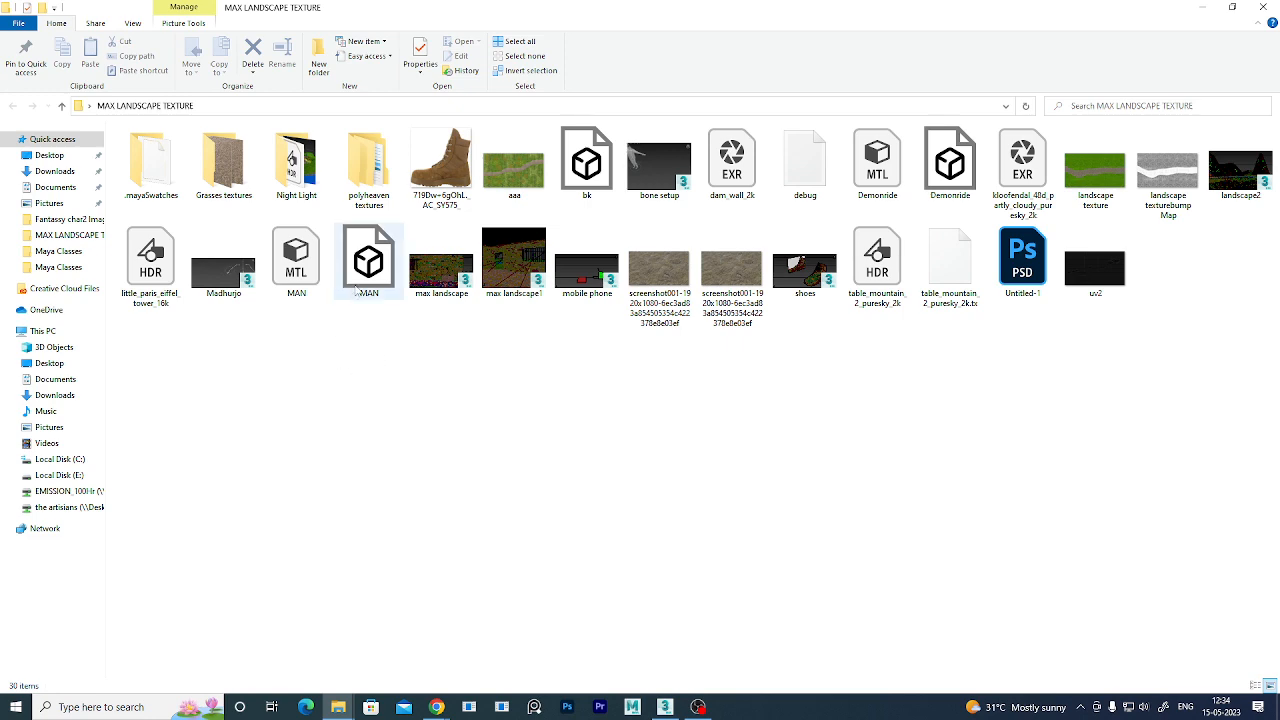
- Switch to 3ds Max and import the MAN 3D object file from the folder into the perspective viewport, placing it beside the biped's foot
mouse_move(672, 710)
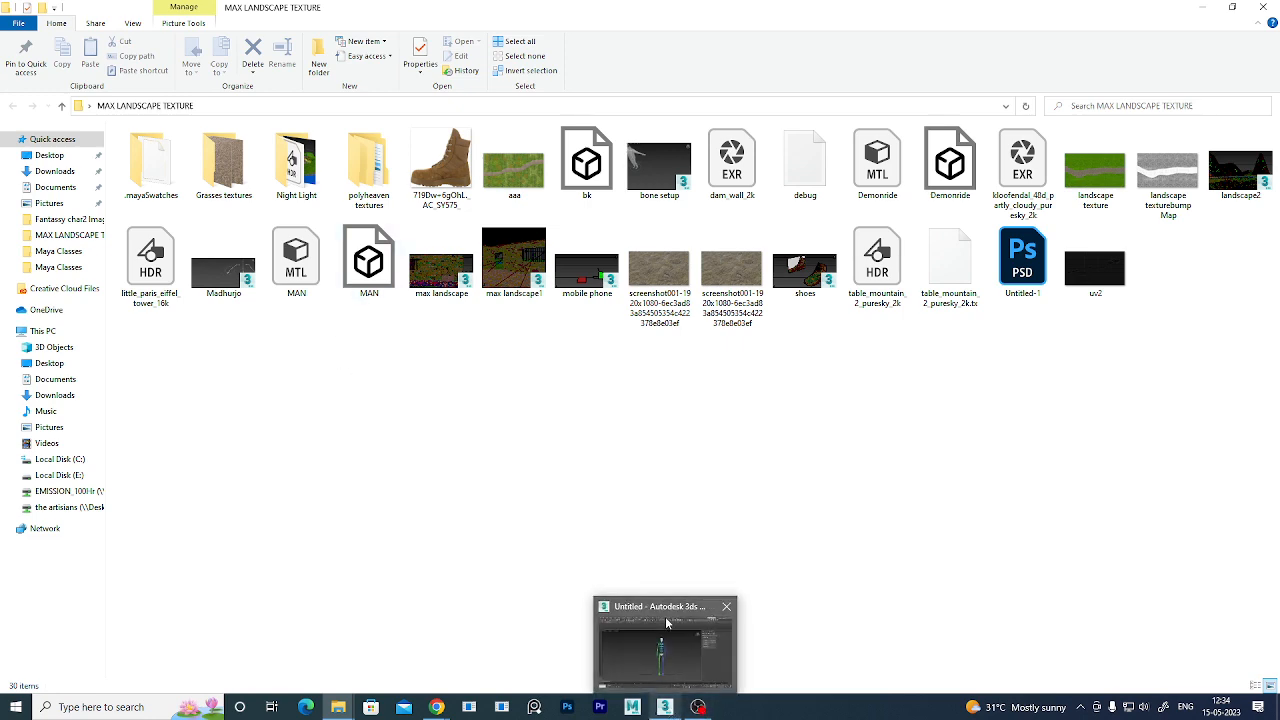
left_click(668, 620)
left_click_drag(965, 6, 890, 67)
left_click_drag(369, 262, 772, 511)
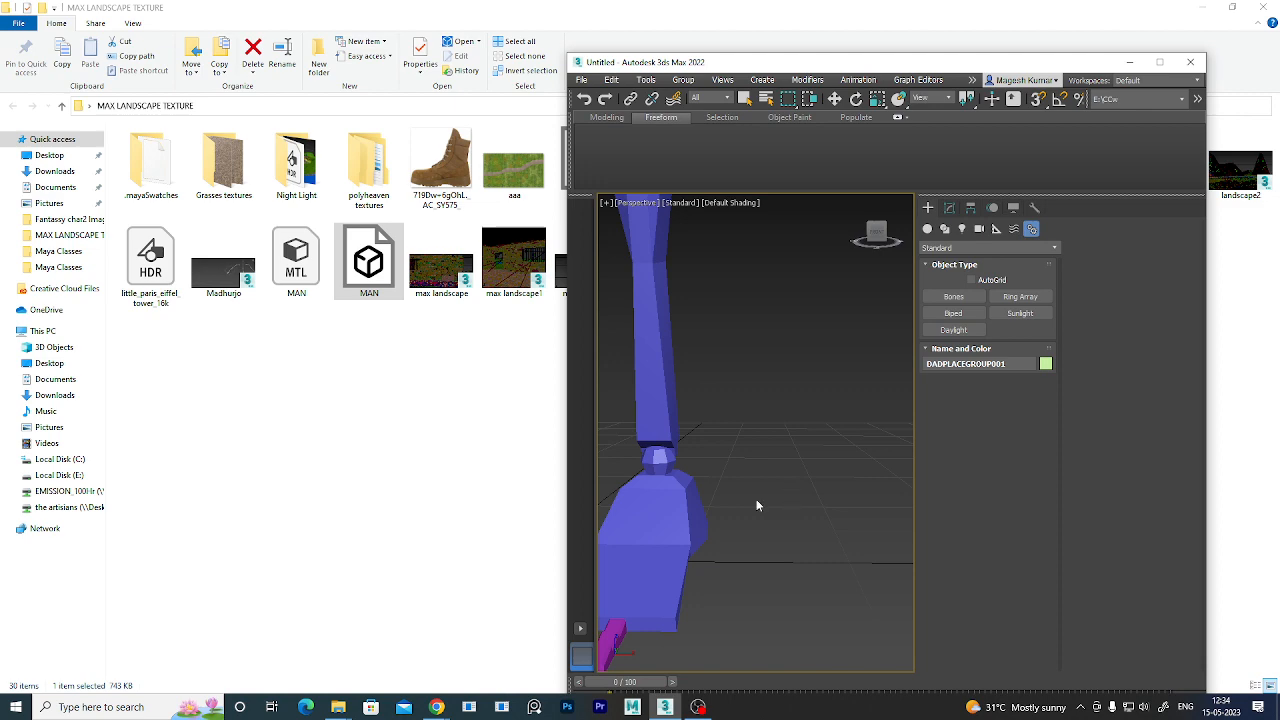
left_click(737, 522)
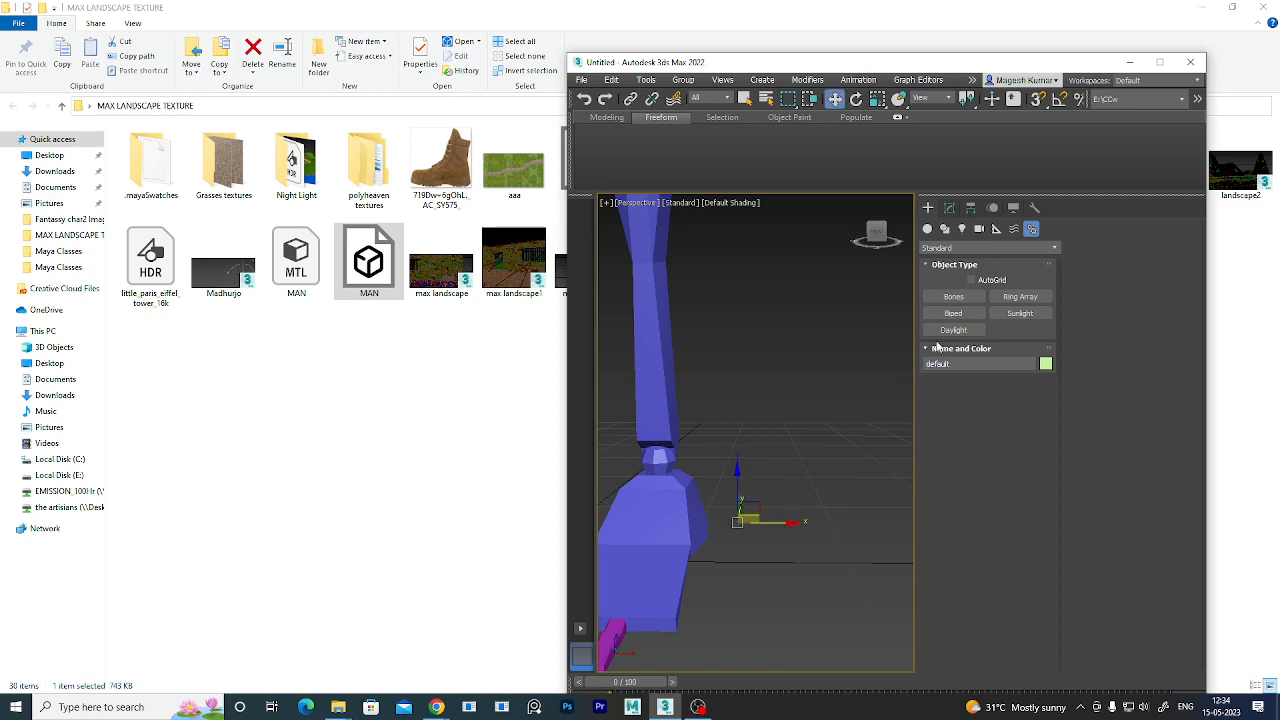
left_click(1159, 62)
- Center the imported man's pivot on the object using Affect Pivot Only
scroll(761, 395, "down", 5)
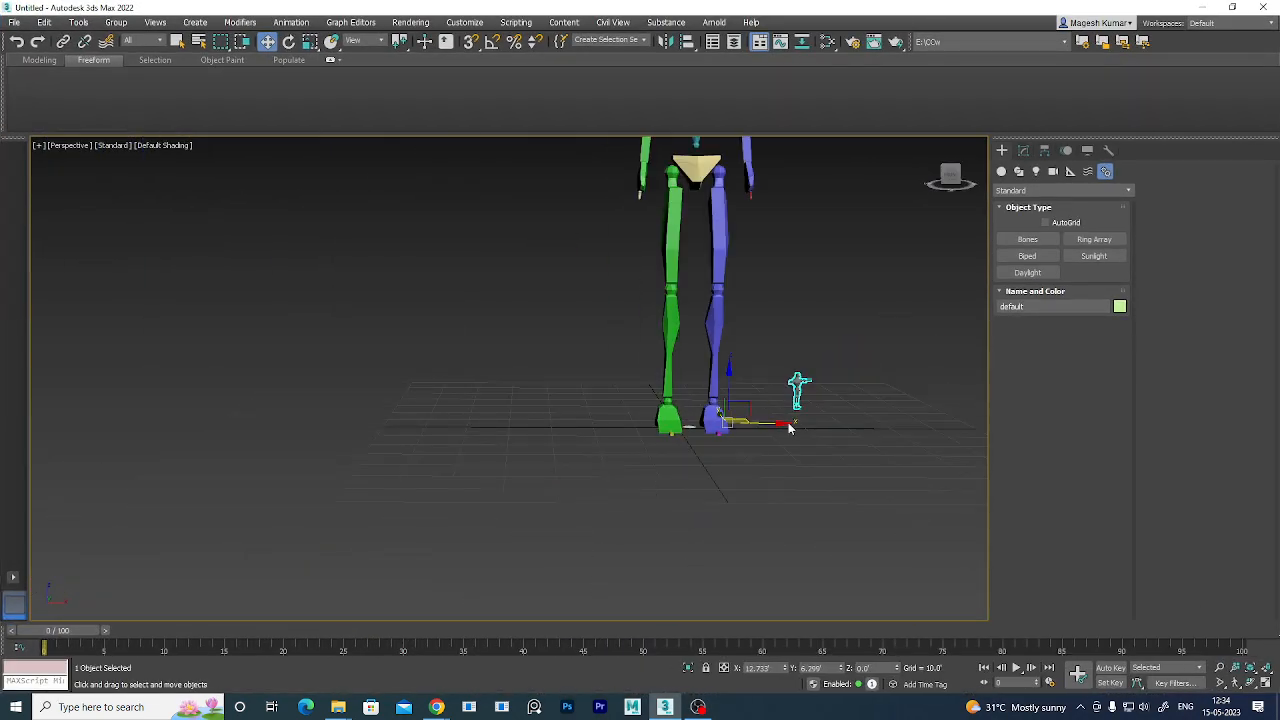
middle_click_drag(797, 431, 744, 488, "alt")
left_click(758, 434)
left_click(744, 430)
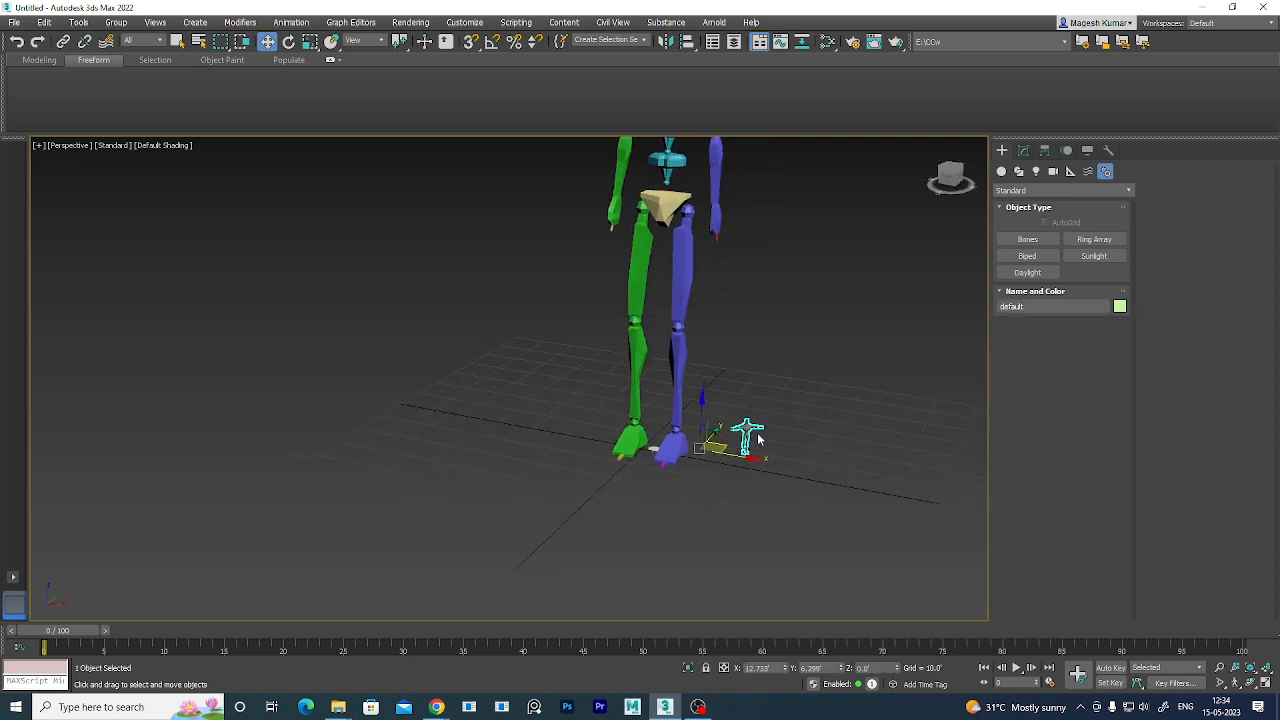
left_click(1044, 150)
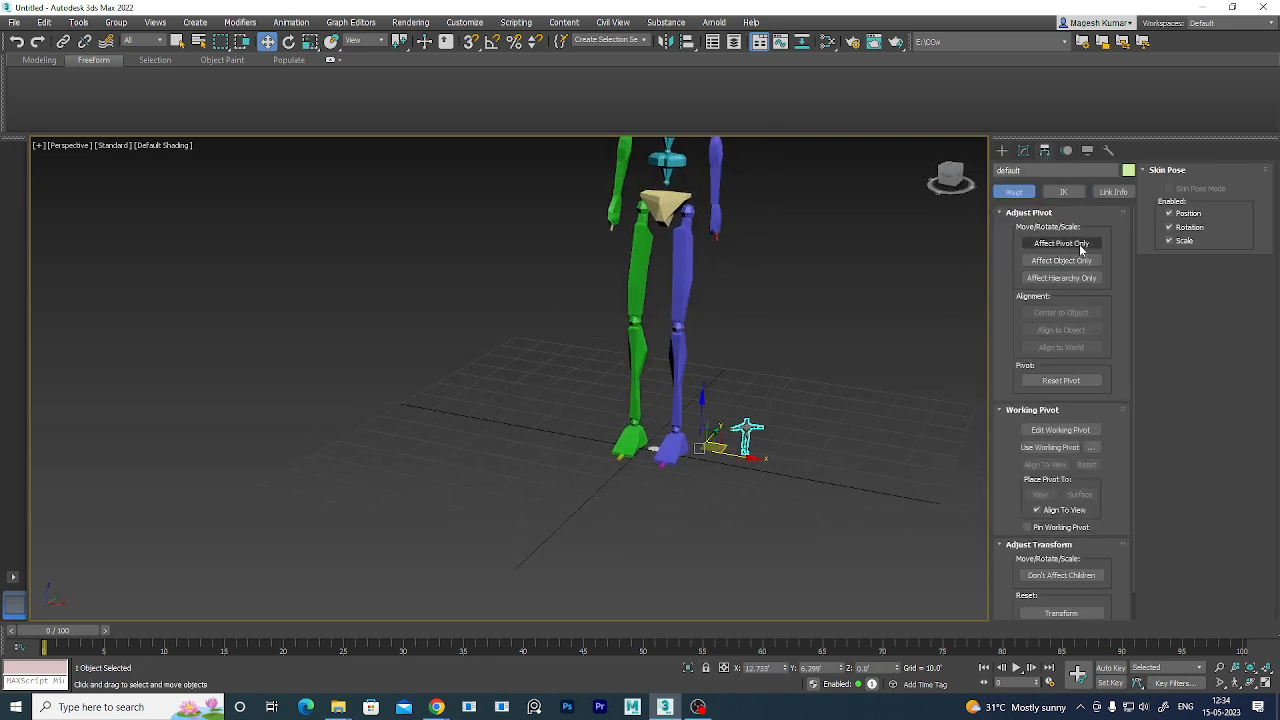
left_click(1080, 246)
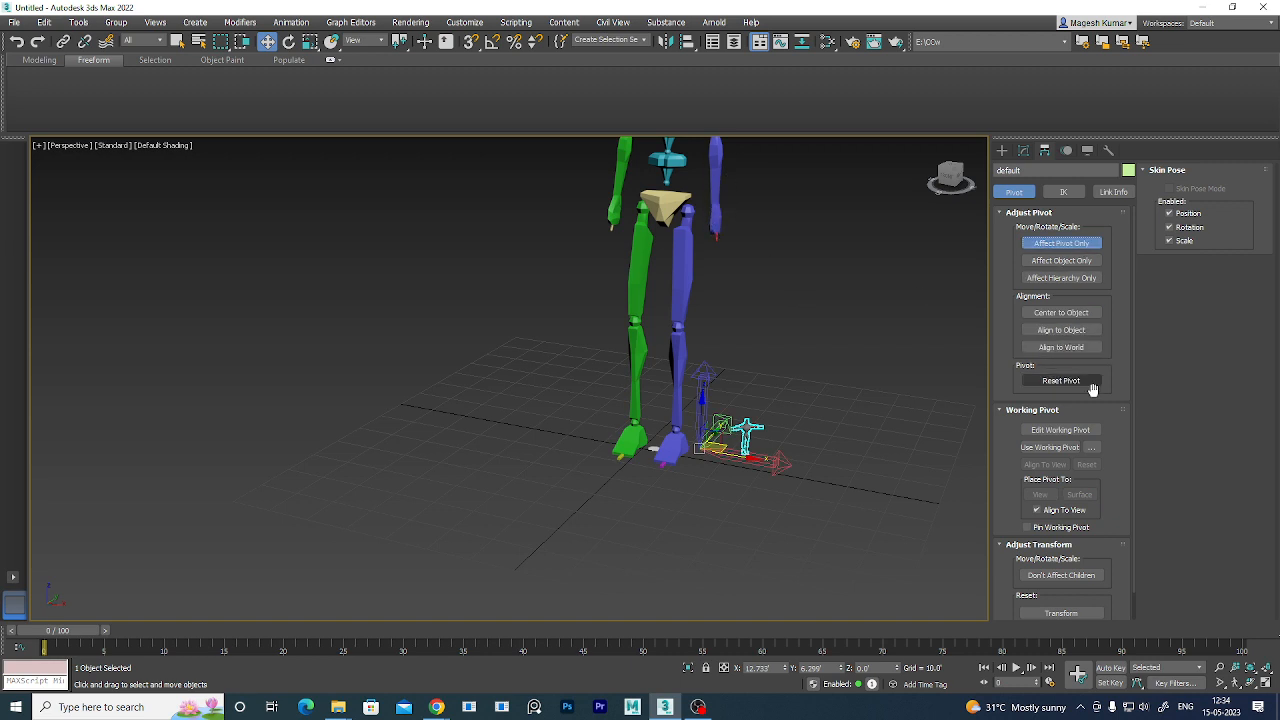
left_click(1061, 312)
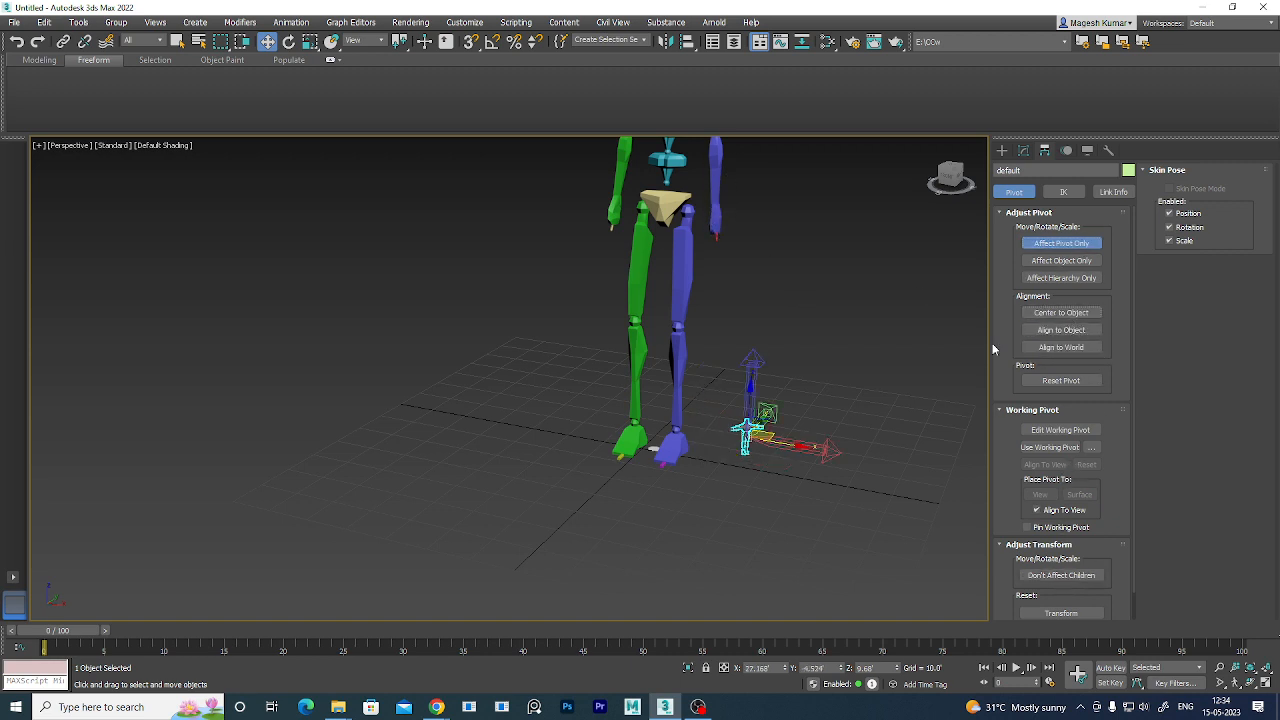
left_click(1084, 243)
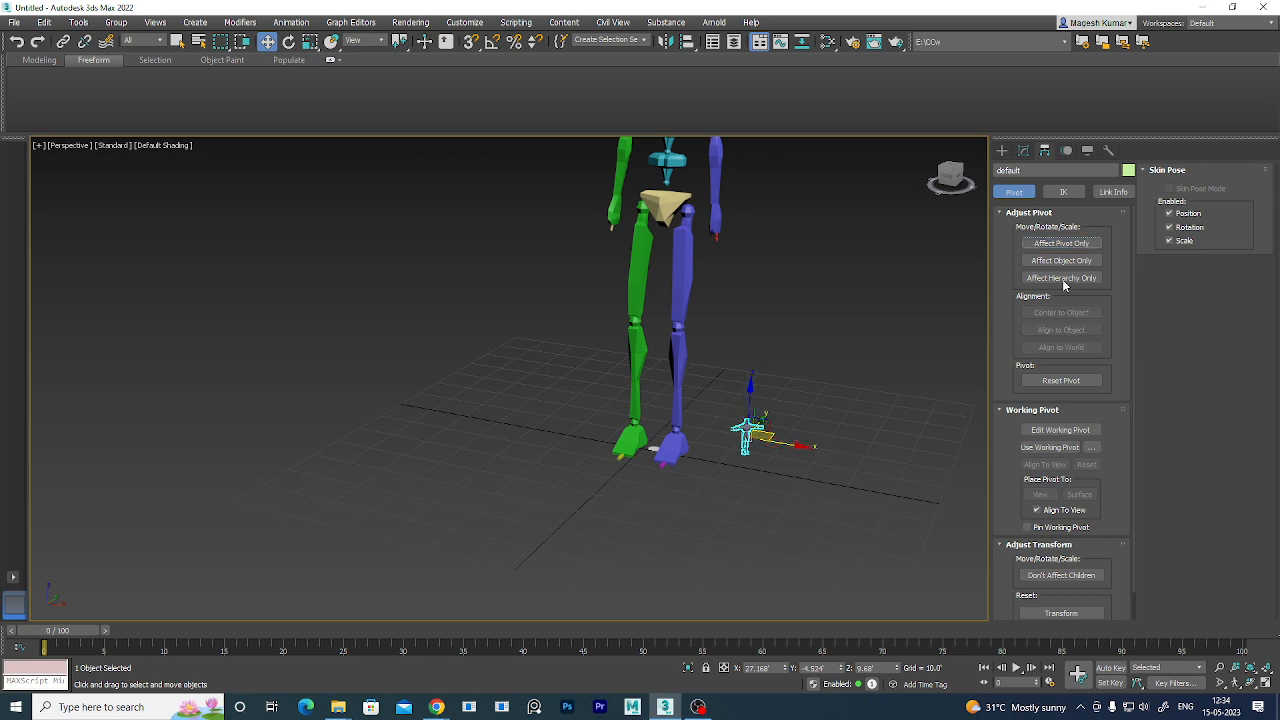
left_click(783, 490)
key("ctrl+z")
right_click(574, 497)
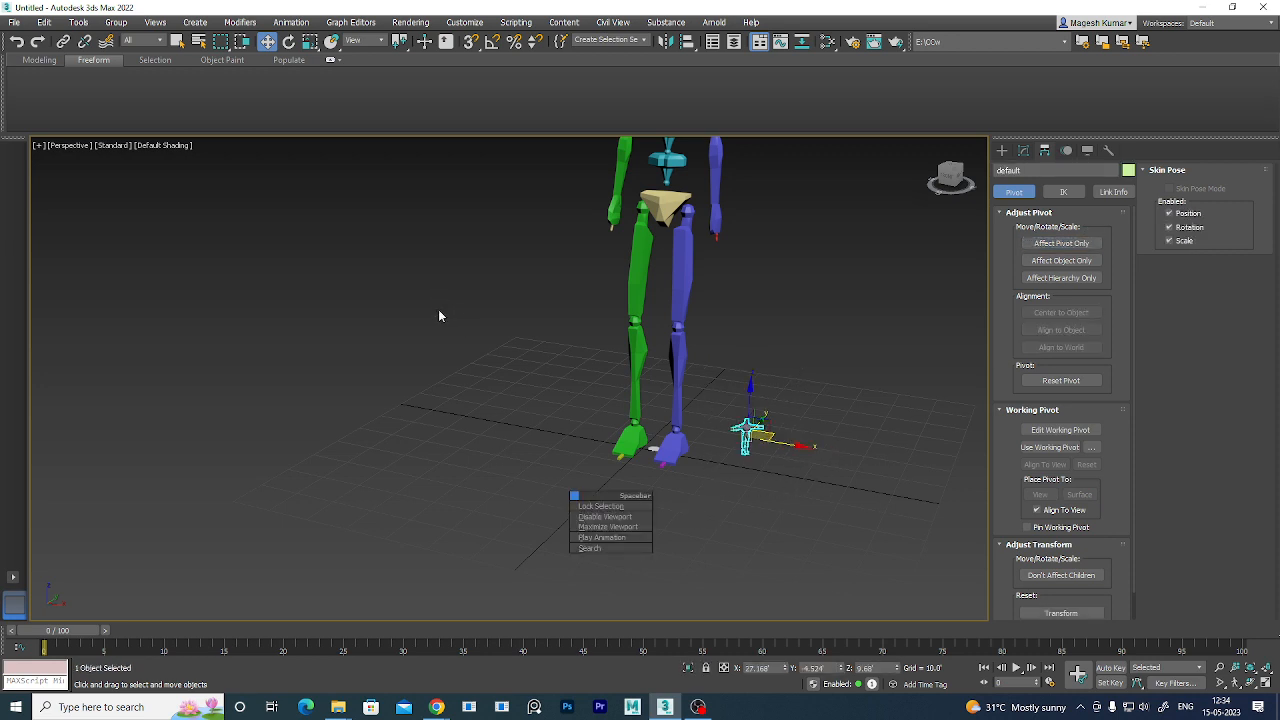
left_click(438, 310)
- Scale the imported man up uniformly to about 562% in the Top view
key("alt+w")
right_click(418, 232)
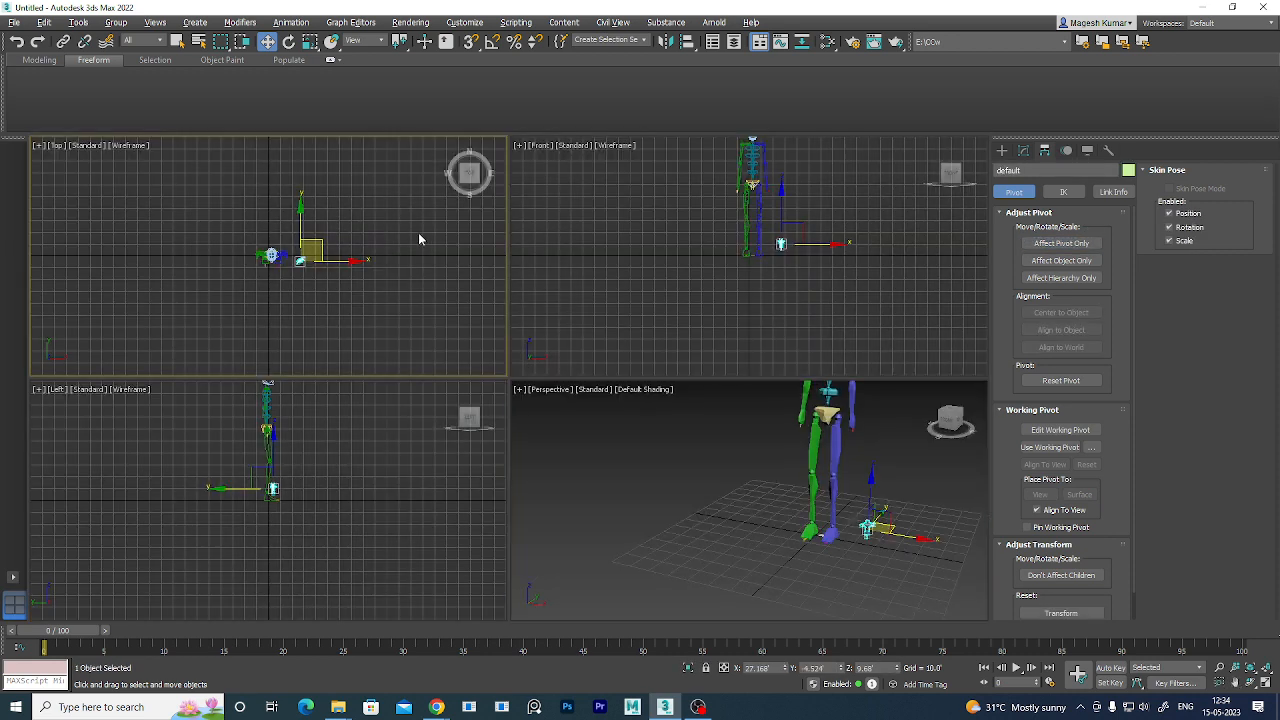
key("alt+w")
scroll(611, 408, "up", 2)
middle_click_drag(782, 420, 875, 430)
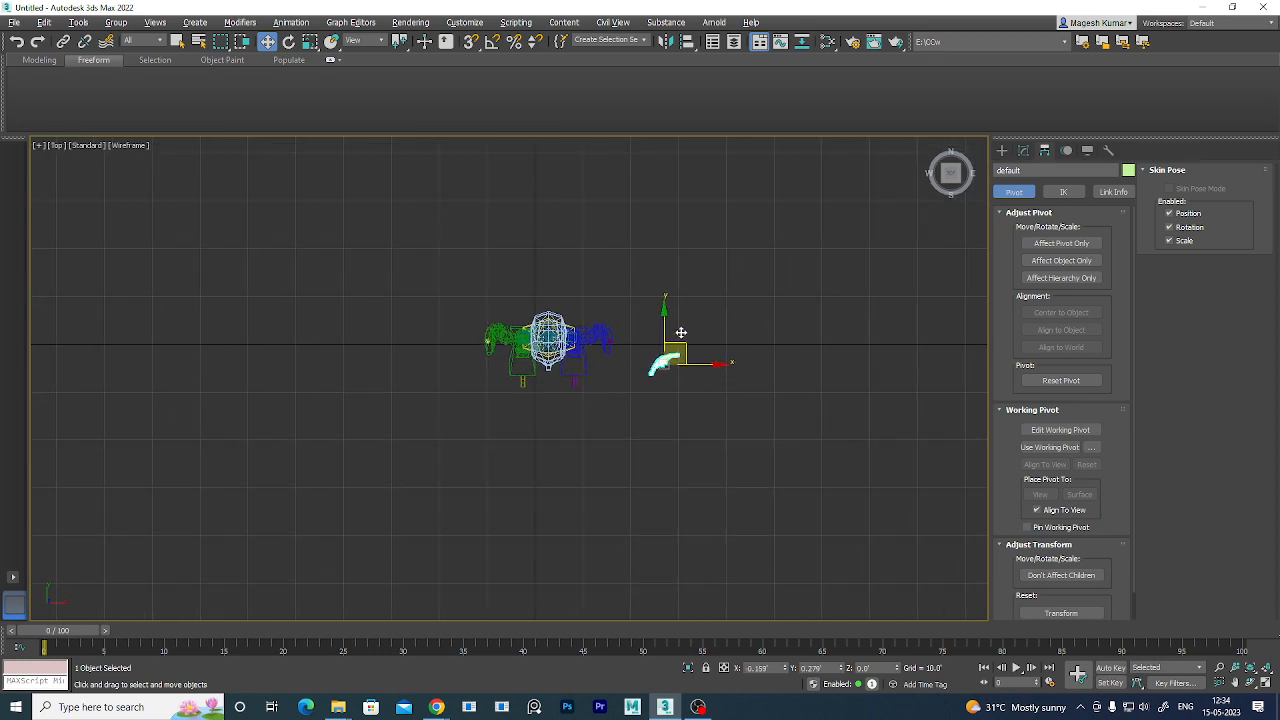
key("e")
left_click_drag(708, 314, 910, 27)
key("r")
- Scale the man up further in the Left view until it is slightly taller than the biped
key("alt+w")
left_click(310, 484)
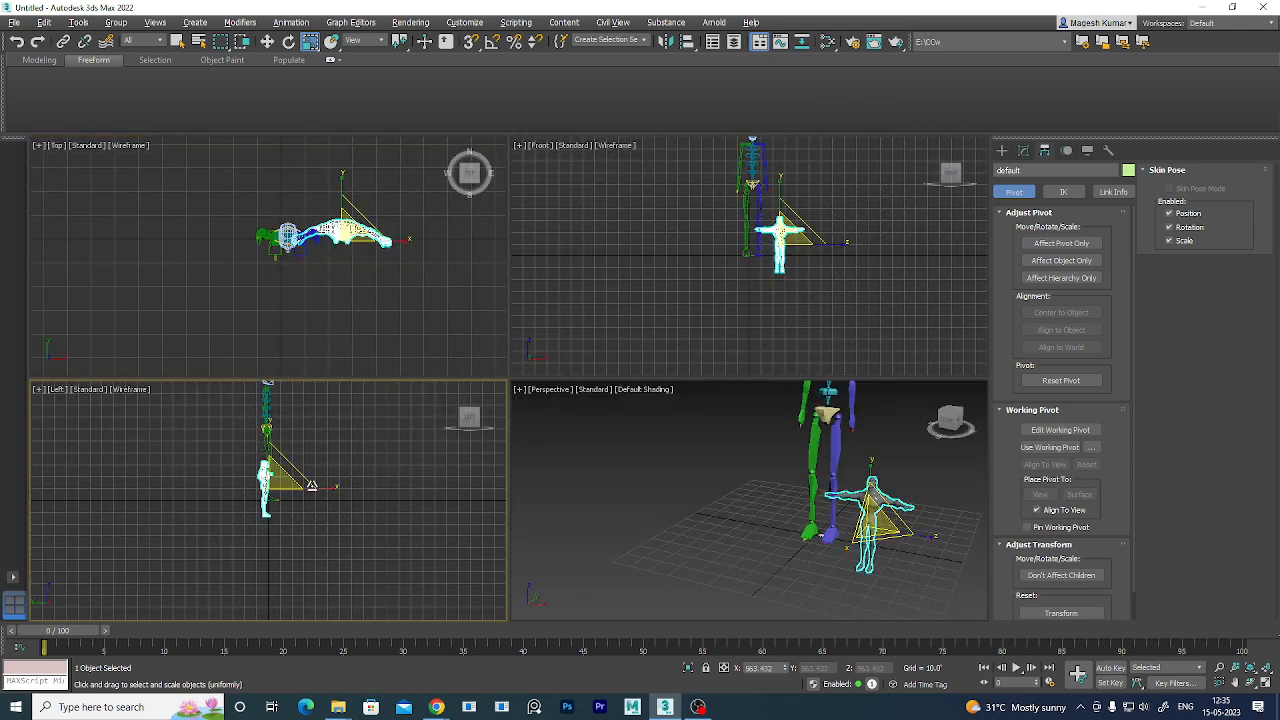
key("alt+w")
middle_click_drag(577, 393, 680, 486)
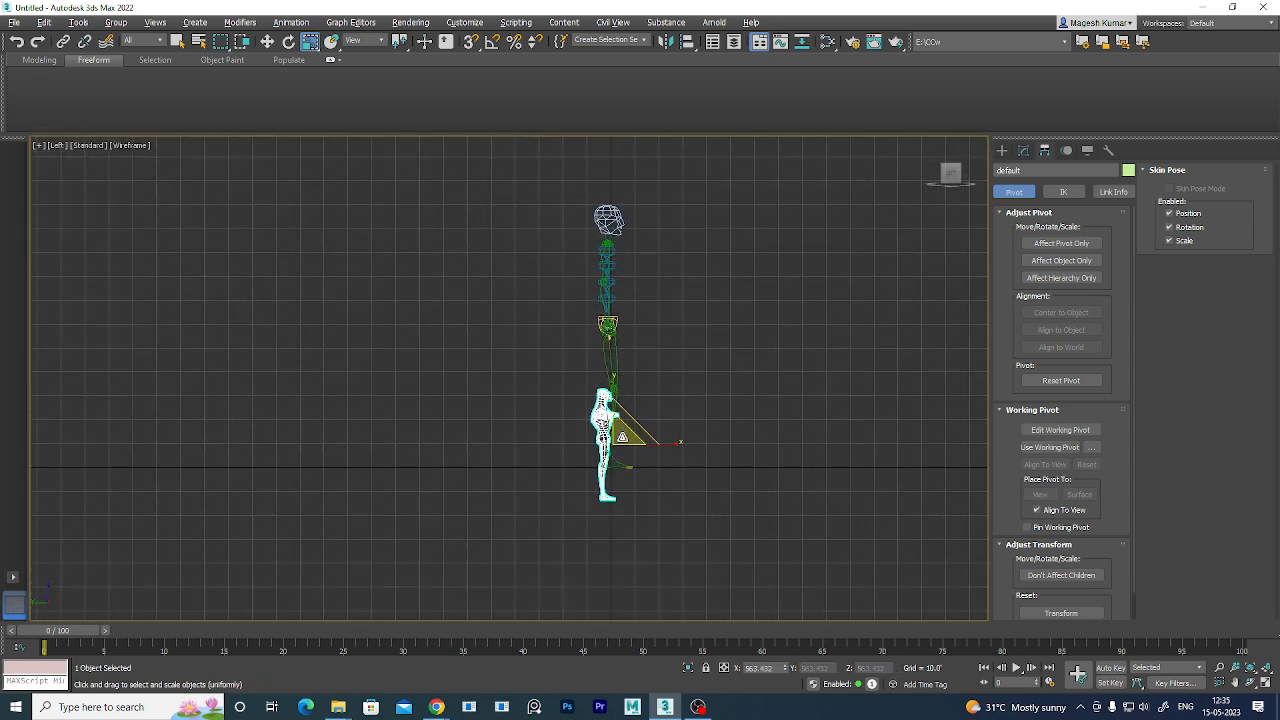
left_click_drag(623, 436, 791, 306)
- Move the man up and over the biped in the Left view, to about Y -10.8' and Z 61.9', and check it in perspective
key("w")
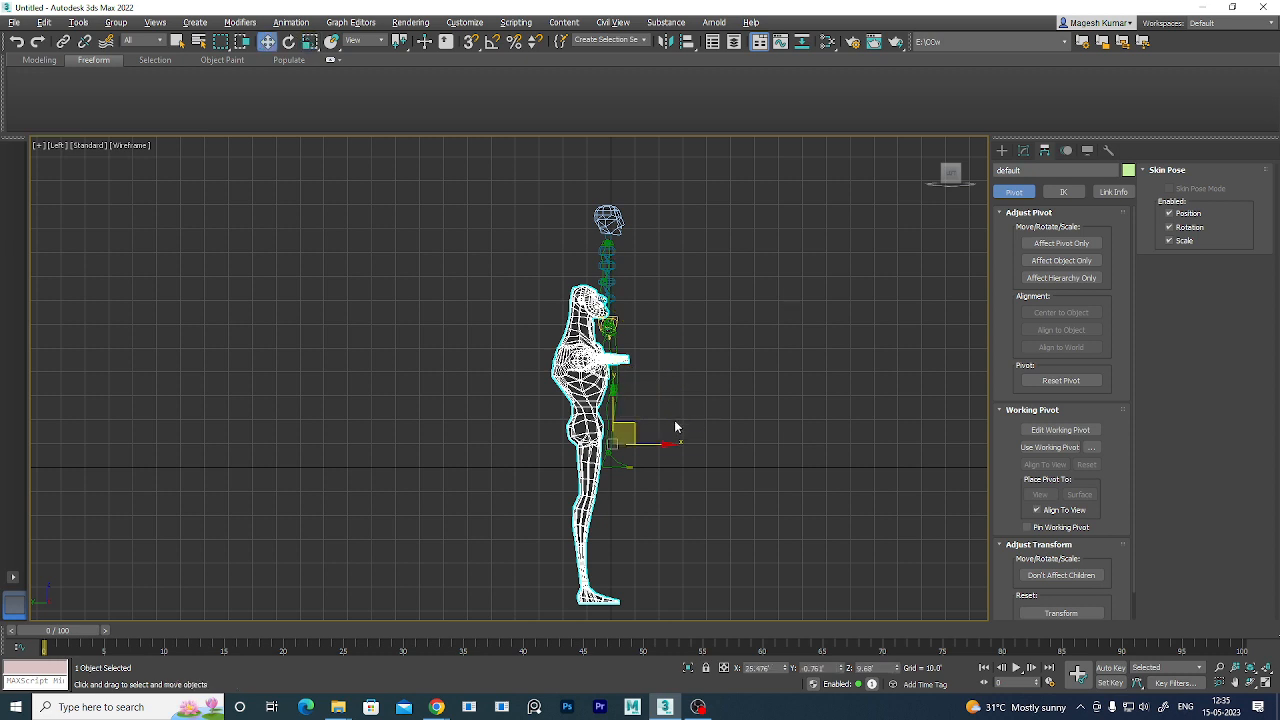
left_click_drag(629, 420, 651, 297)
key("alt+w")
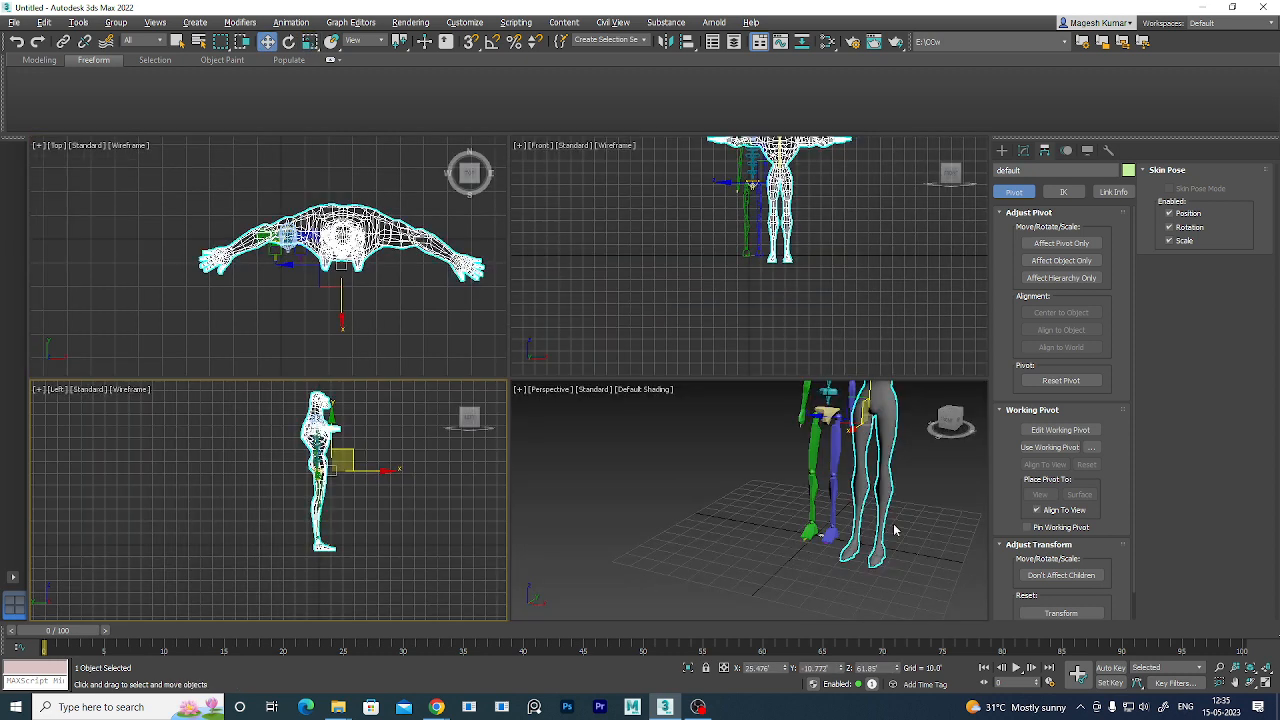
right_click(929, 512)
key("alt+w")
middle_click_drag(654, 393, 645, 508)
scroll(645, 505, "down", 3)
- Move the man along X to about 1.6' in the Front view so the biped sits centred inside it
key("alt+w")
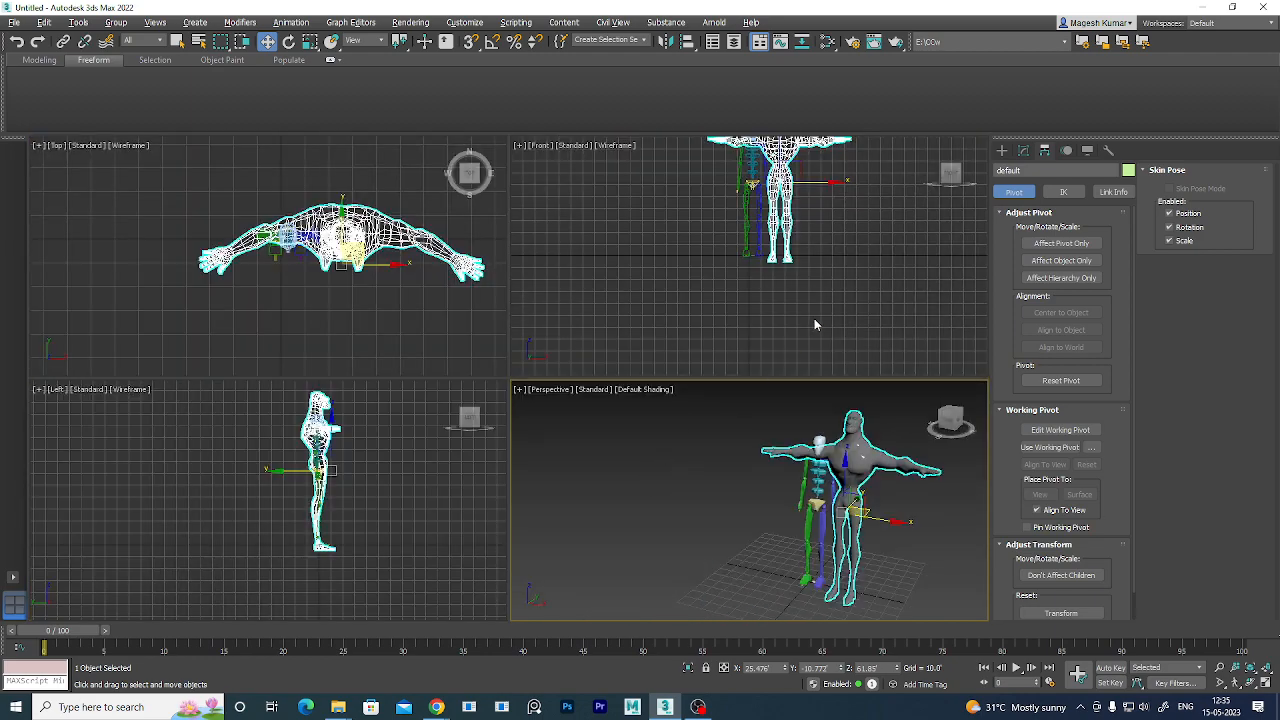
right_click(814, 318)
key("alt+w")
middle_click_drag(801, 279, 677, 420)
scroll(697, 366, "up", 5)
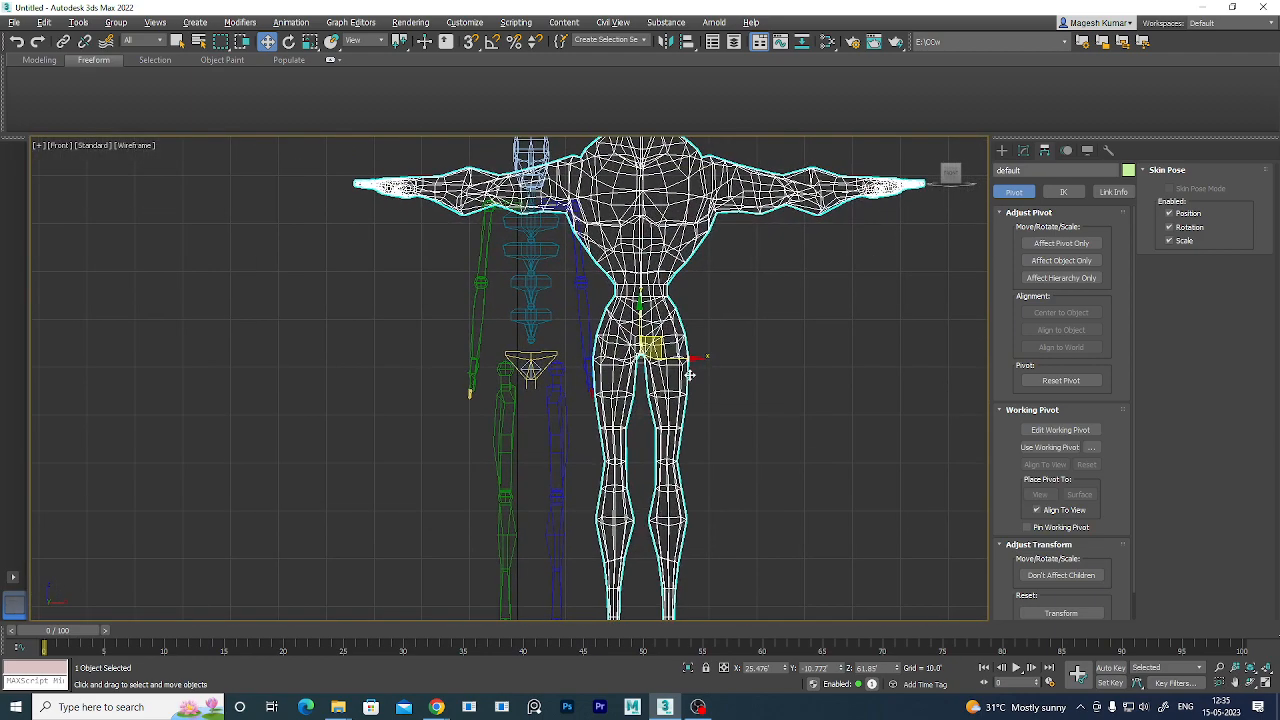
left_click_drag(698, 366, 580, 360)
scroll(638, 378, "down", 4)
scroll(760, 391, "up", 4)
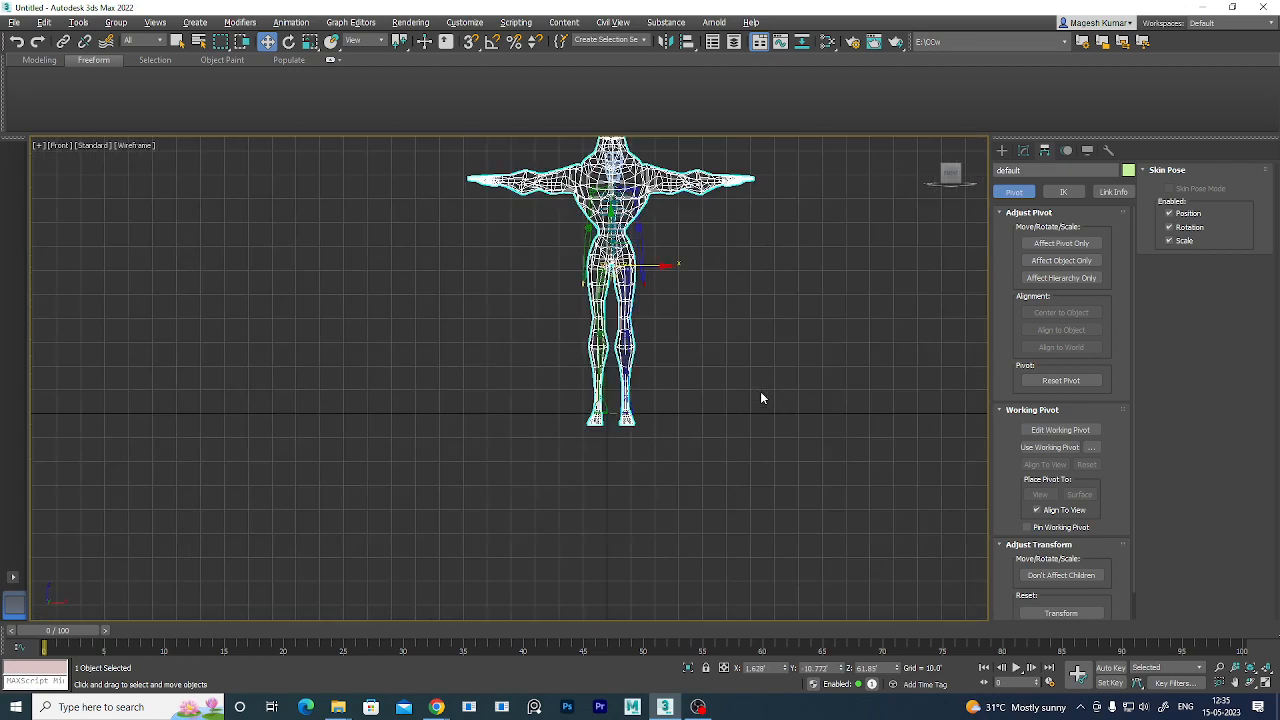
- Move the man aside along X in the Front view to expose the biped, and delete the biped
middle_click_drag(573, 347, 751, 484)
scroll(751, 484, "up", 5)
middle_click_drag(709, 345, 732, 590)
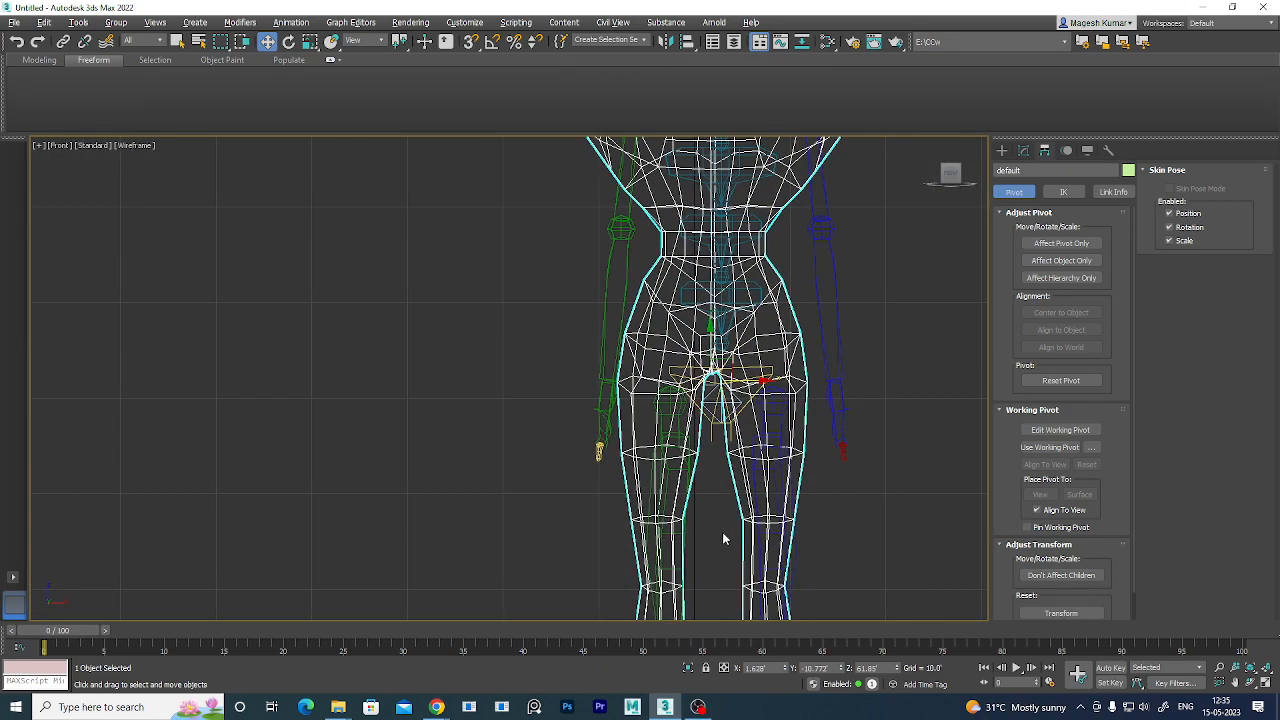
scroll(724, 524, "up", 2)
left_click(714, 469)
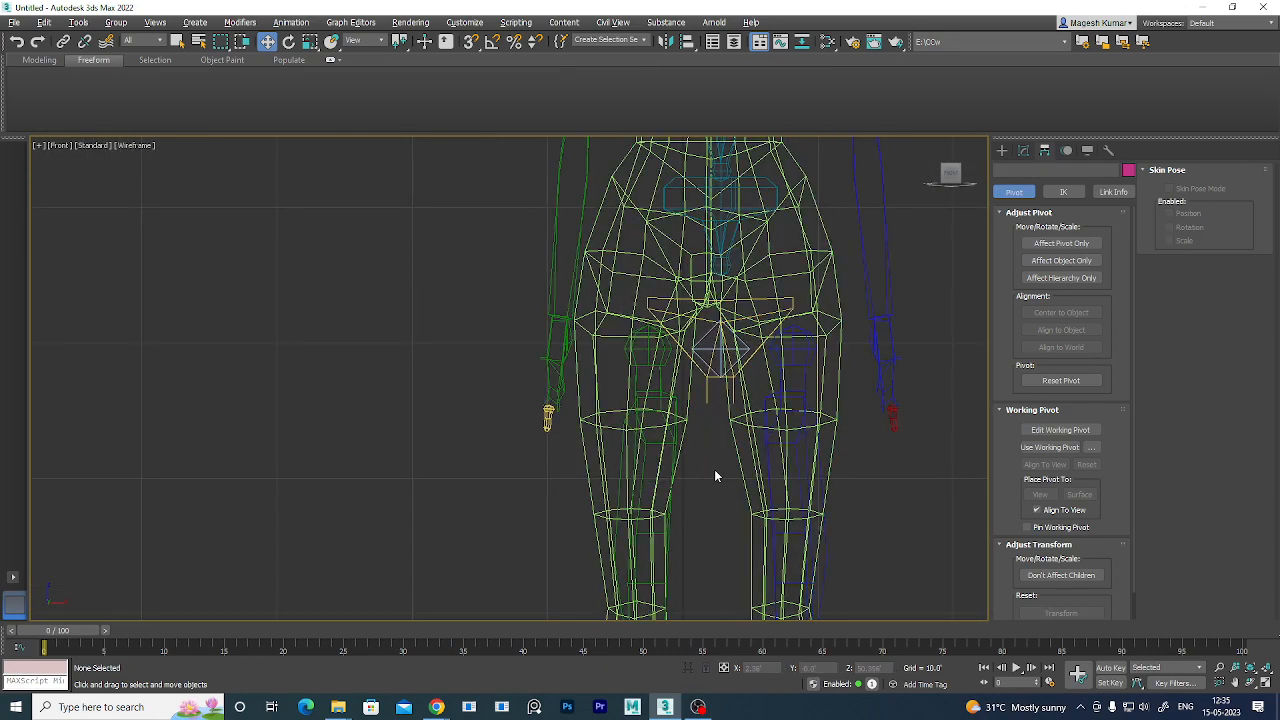
left_click(816, 300)
scroll(820, 310, "down", 5)
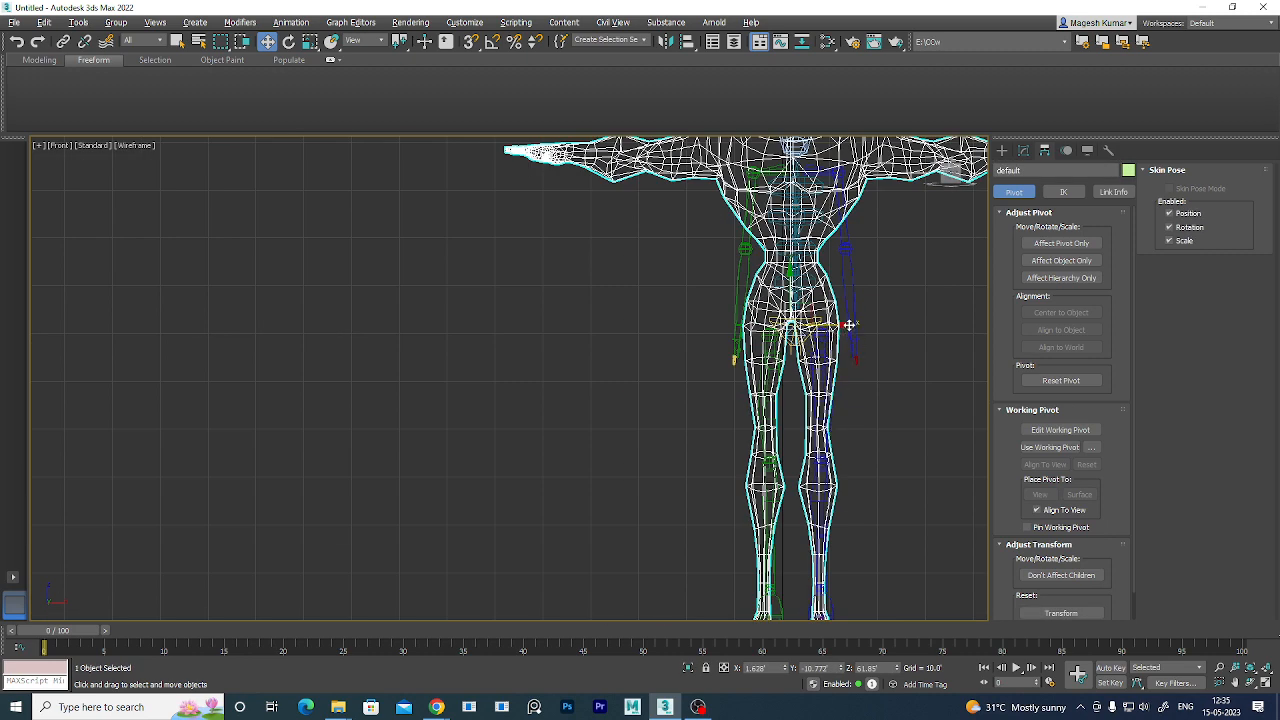
left_click_drag(848, 323, 548, 322)
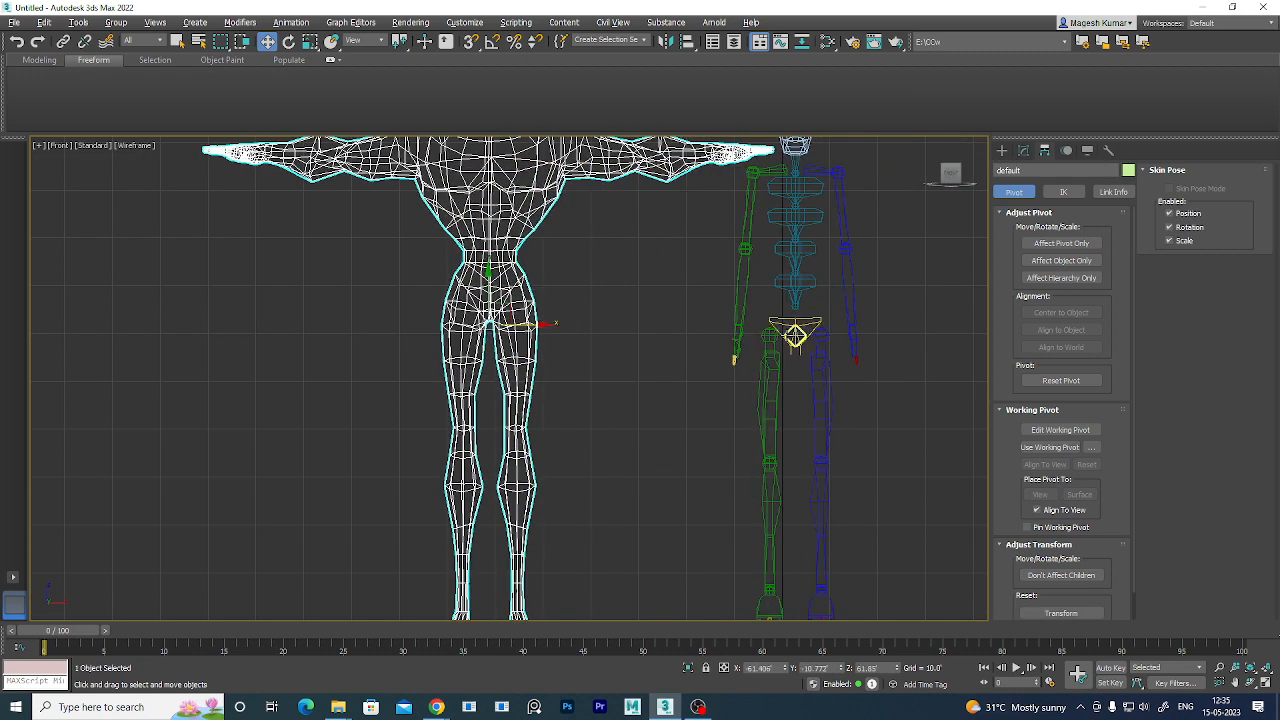
left_click(794, 335)
key("Delete")
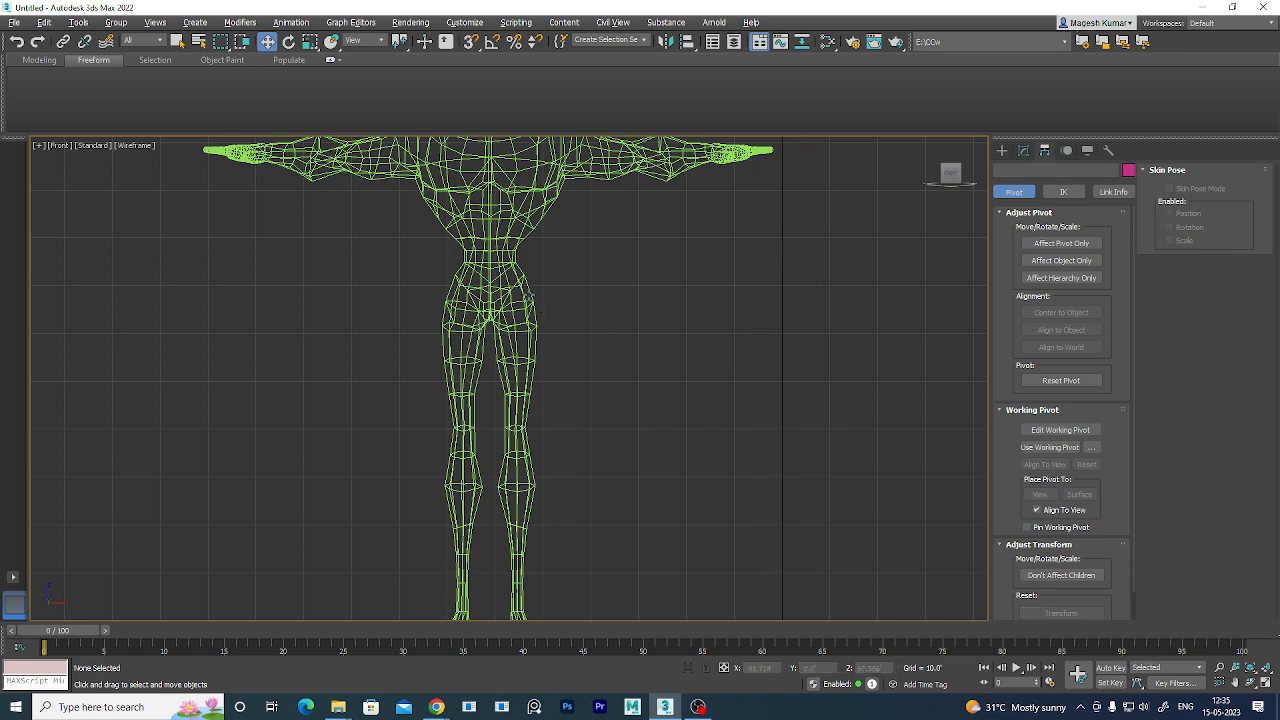
- Move the man back to about X -0.5' and raise it to about Z 66.9' in the Front view, and check it in perspective
left_click(534, 299)
left_click_drag(540, 323, 829, 368)
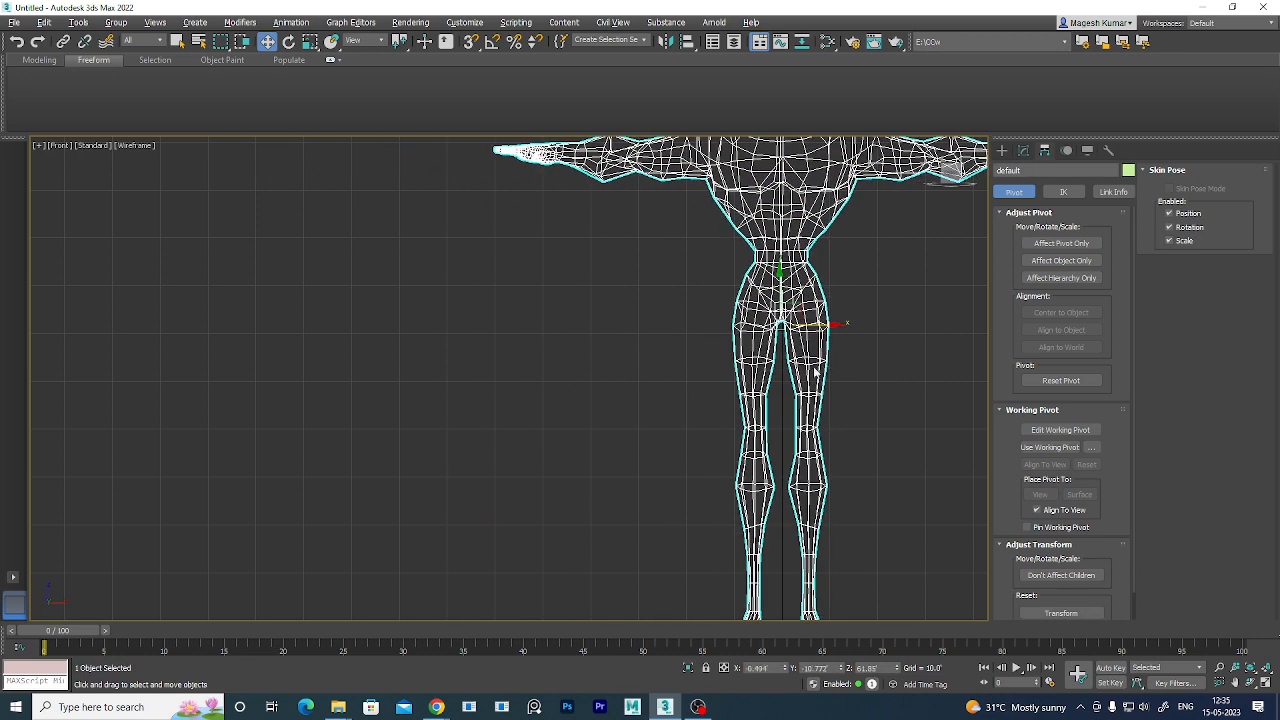
scroll(745, 405, "down", 4)
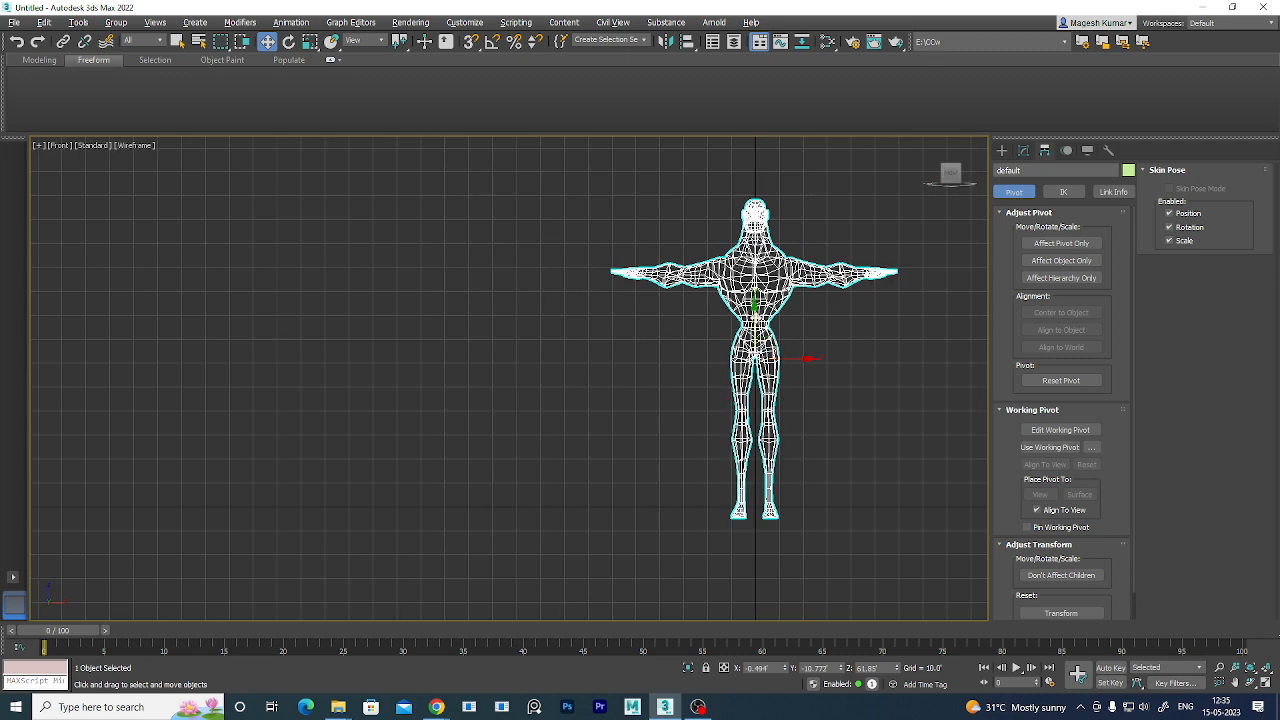
left_click_drag(756, 318, 756, 307)
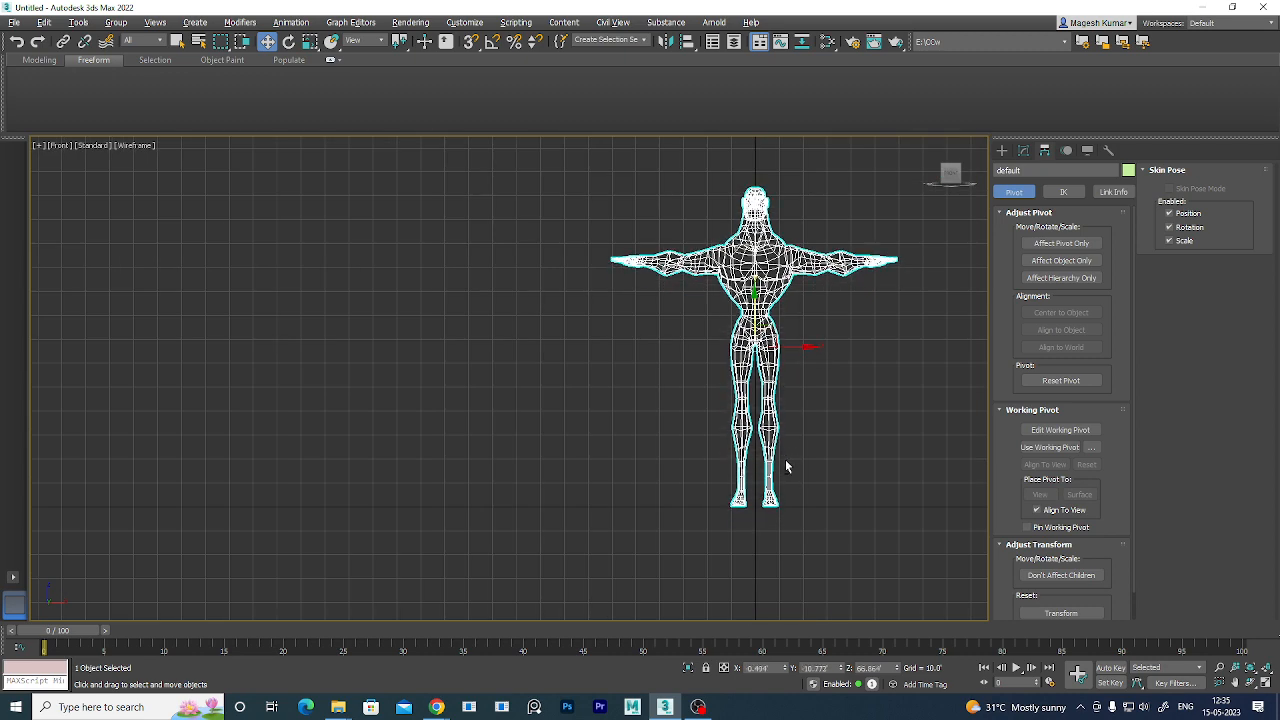
key("alt+w")
right_click(874, 536)
key("alt+w")
middle_click_drag(825, 447, 736, 498, "alt")
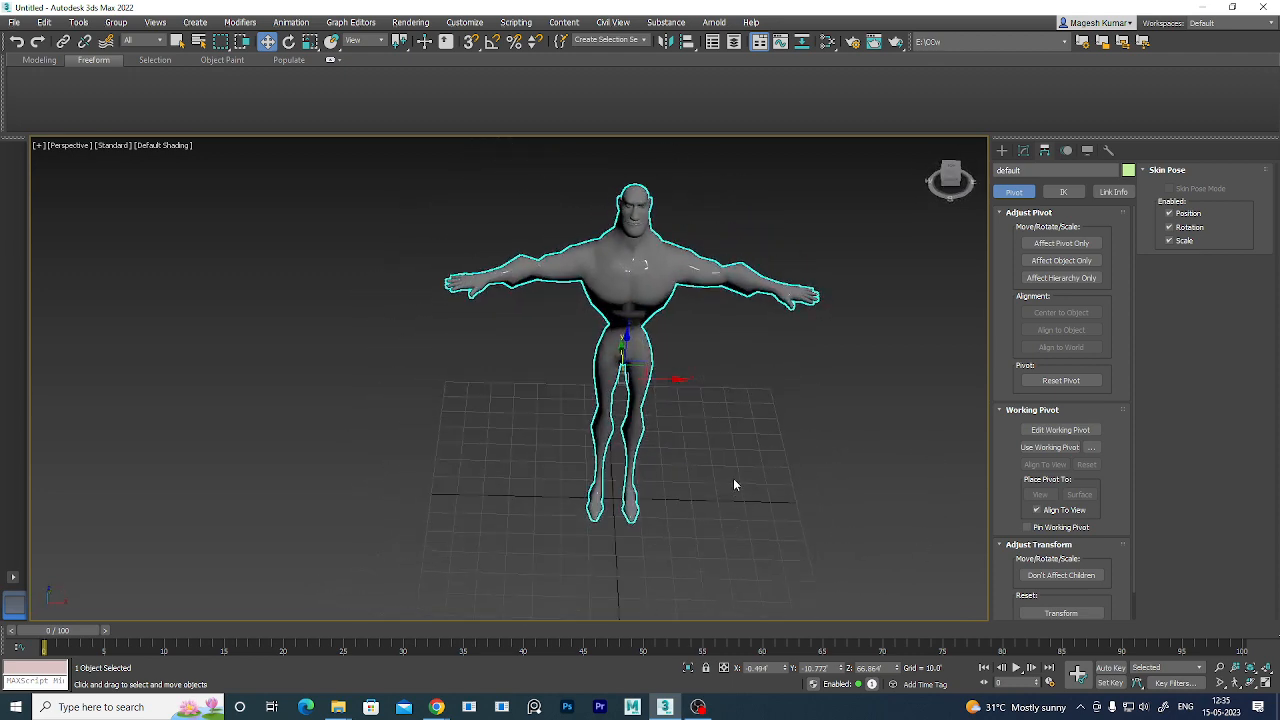
left_click(741, 427)
middle_click_drag(767, 397, 731, 414, "alt")
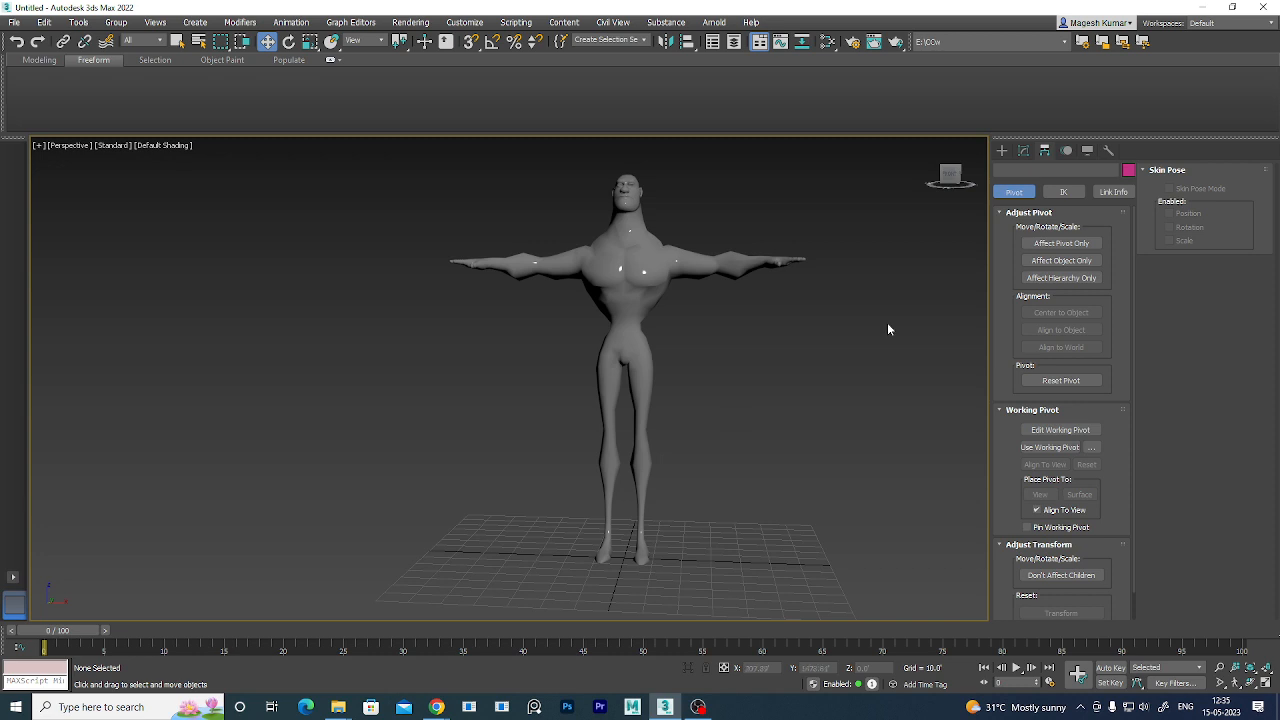
- Try the Male and Female body types for a new biped, return to Skeleton, and leave biped creation
left_click(1001, 150)
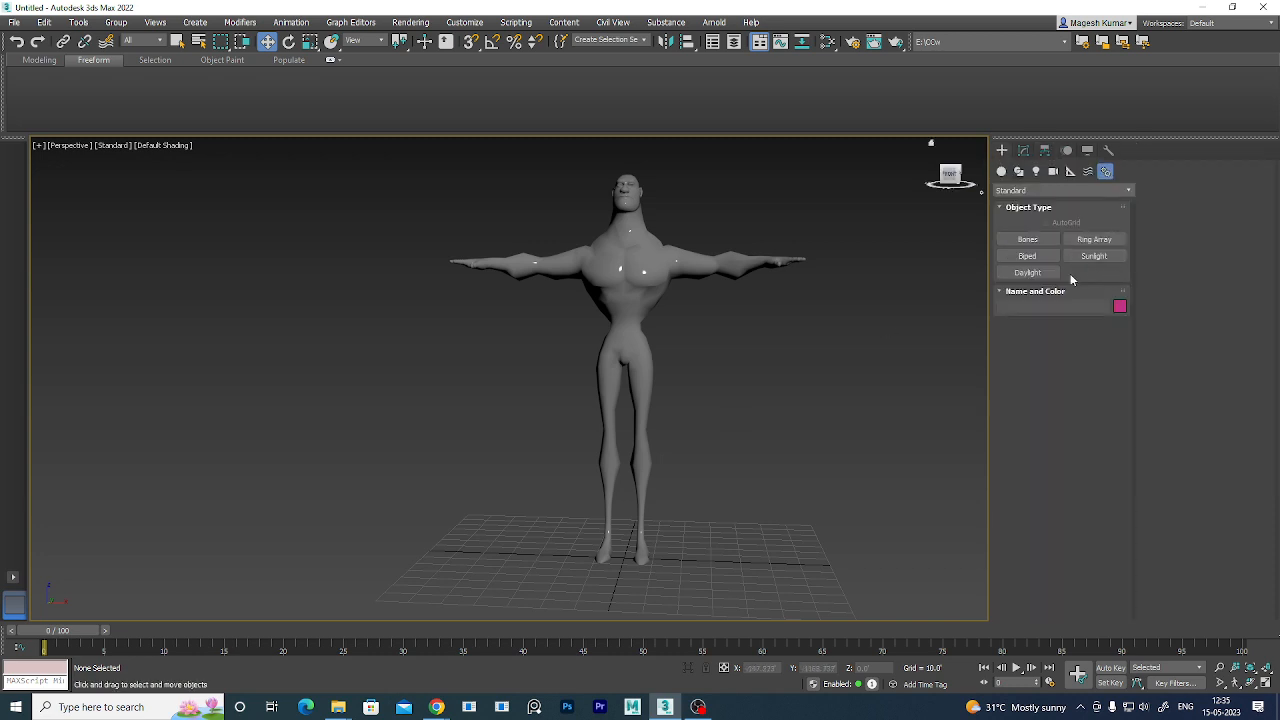
left_click(1027, 256)
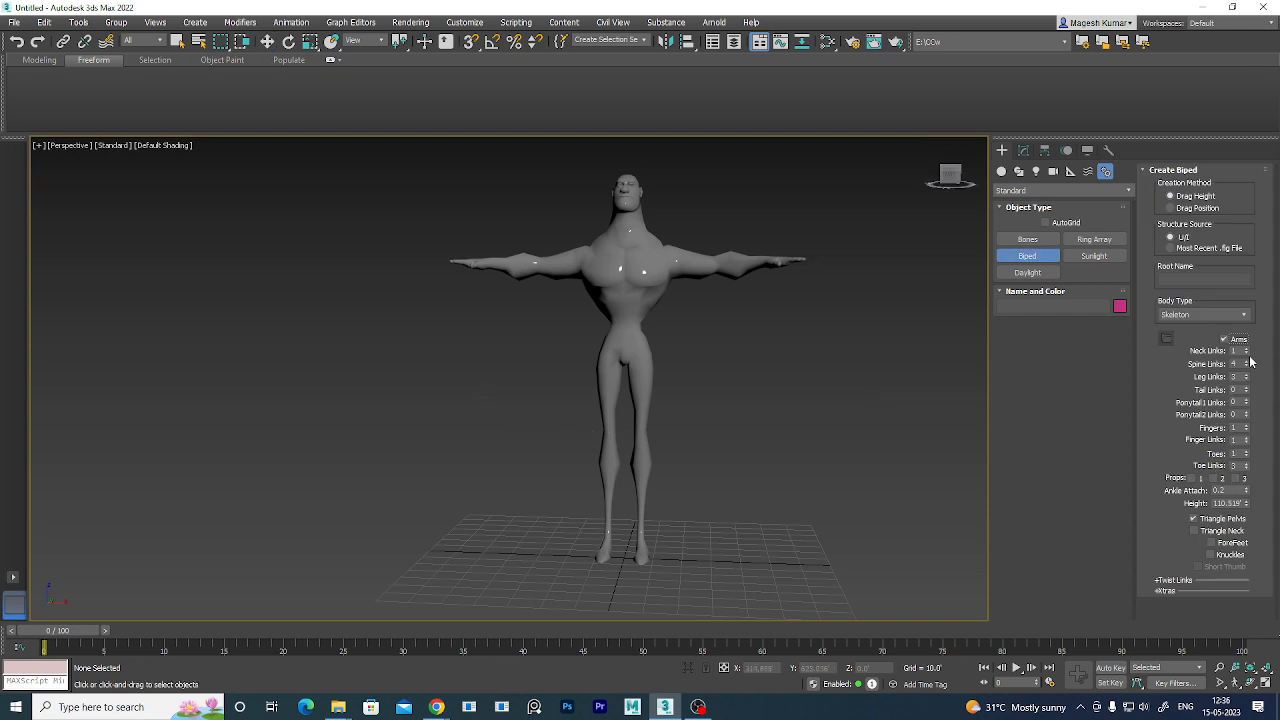
left_click(1244, 315)
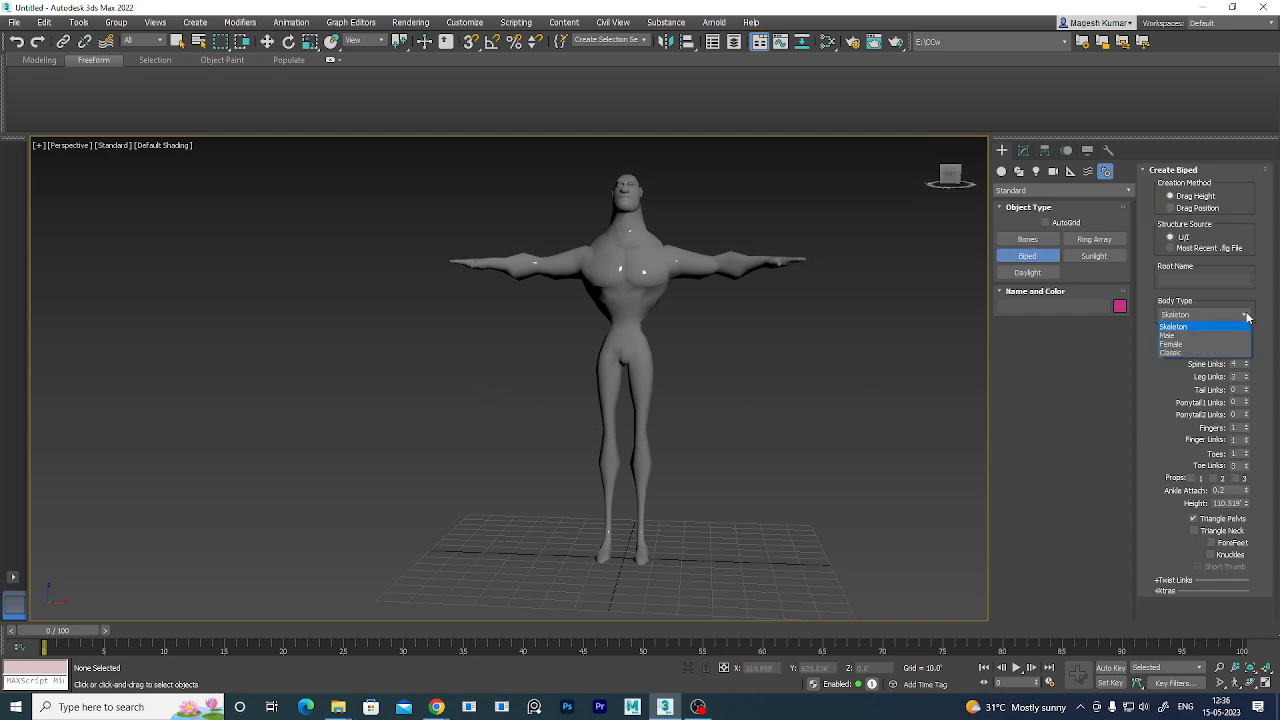
left_click(1179, 338)
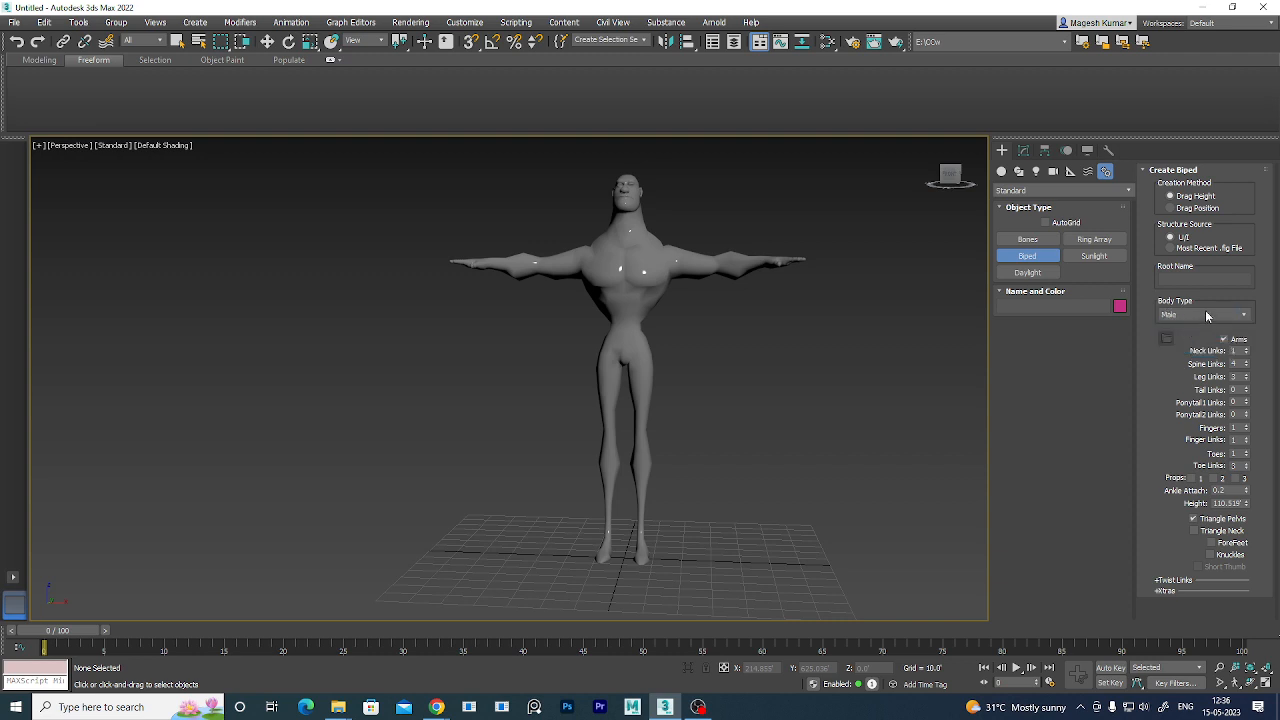
left_click(1206, 315)
left_click(1182, 345)
left_click(1200, 314)
left_click(1186, 344)
left_click(1200, 315)
left_click(1200, 328)
left_click(1221, 315)
left_click(1200, 330)
right_click(730, 495)
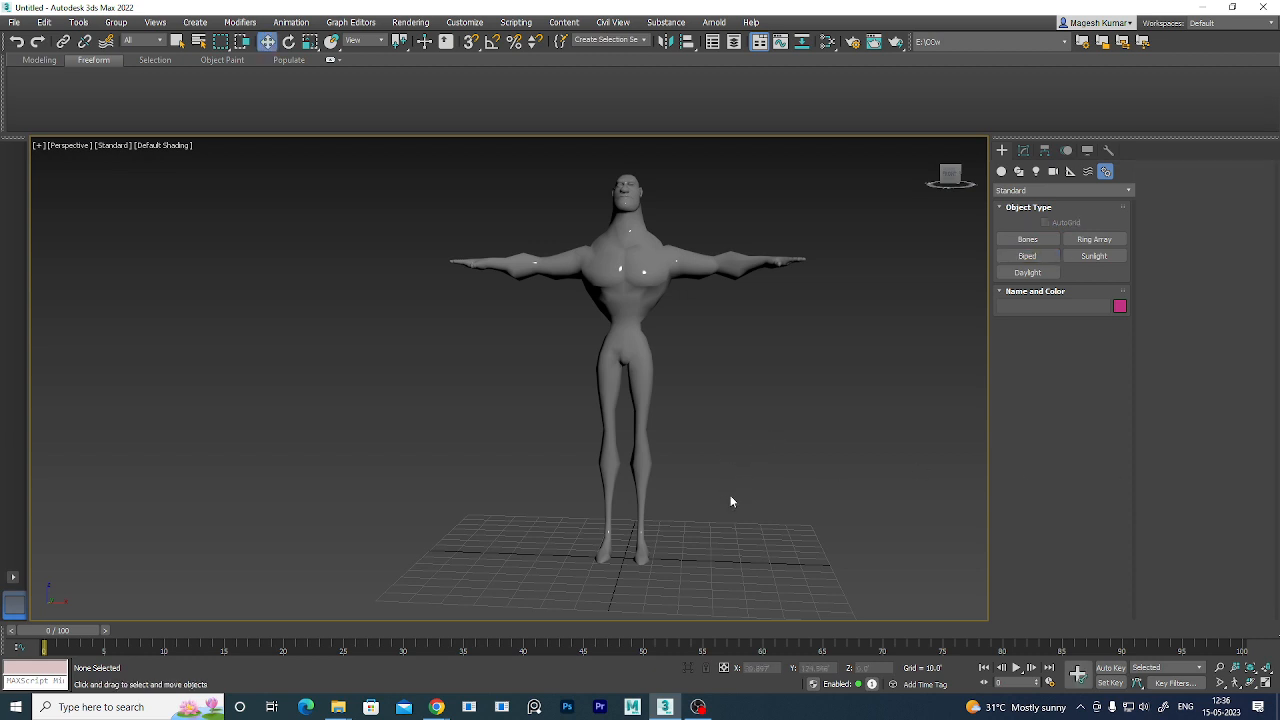
- Move the man along Y in the Top view so its body lies closer to the world X axis
key("alt+w")
left_click(343, 292)
key("alt+w")
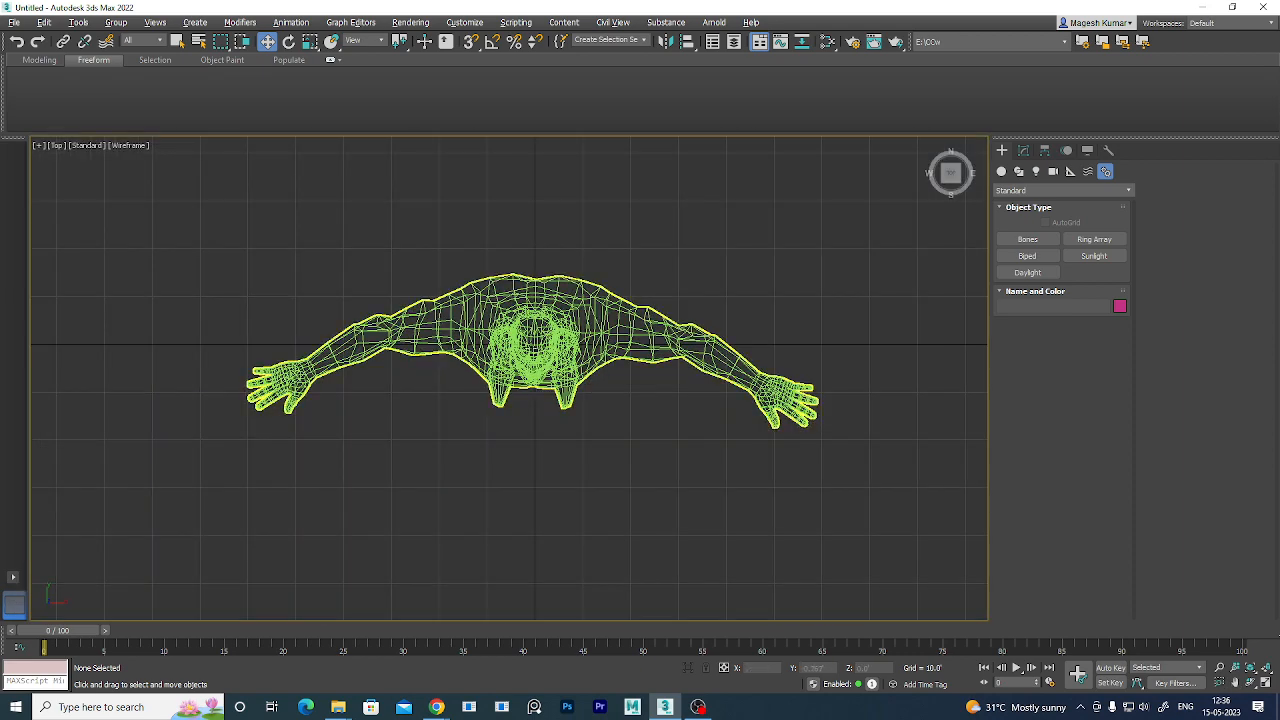
scroll(630, 340, "up", 3)
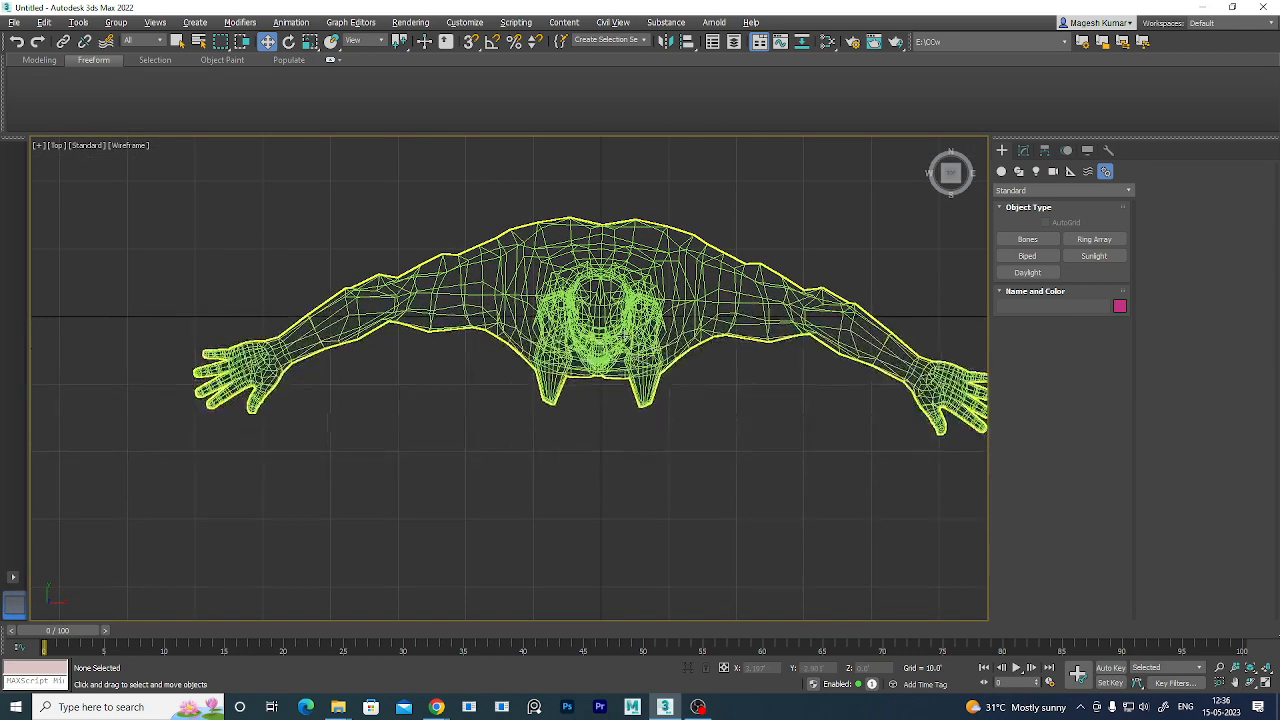
left_click(1023, 153)
left_click(1001, 150)
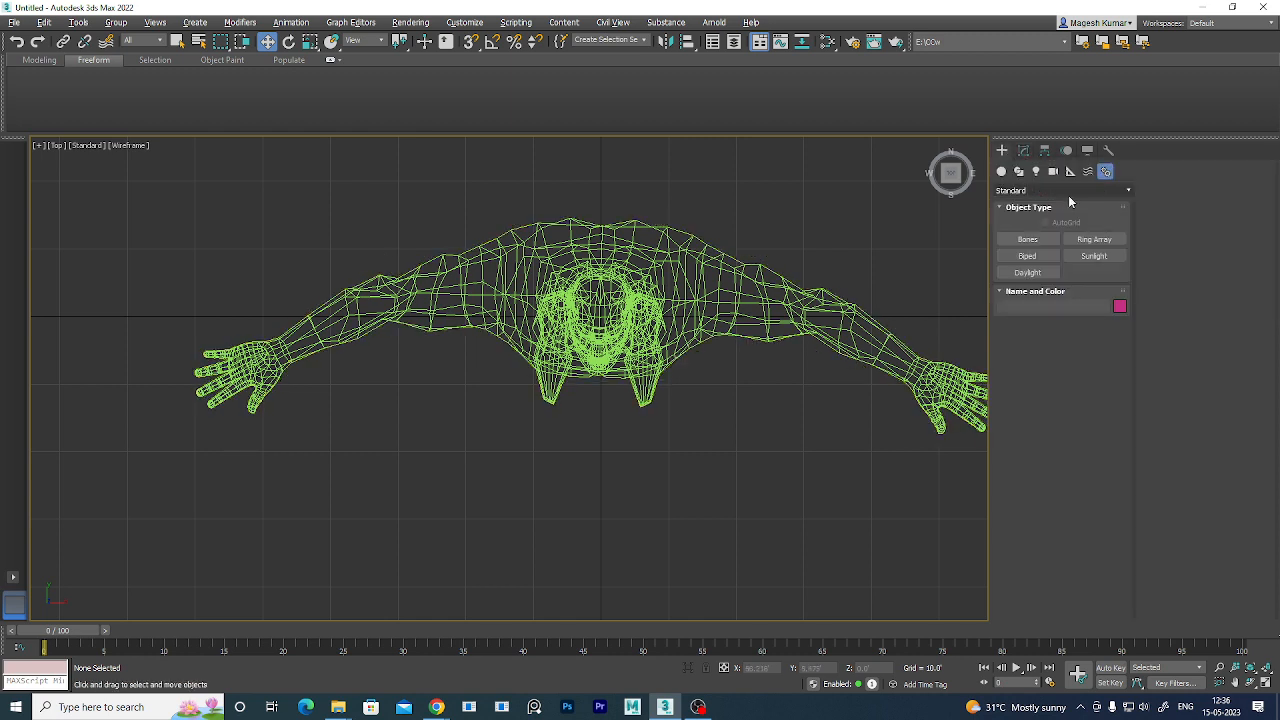
left_click(1001, 171)
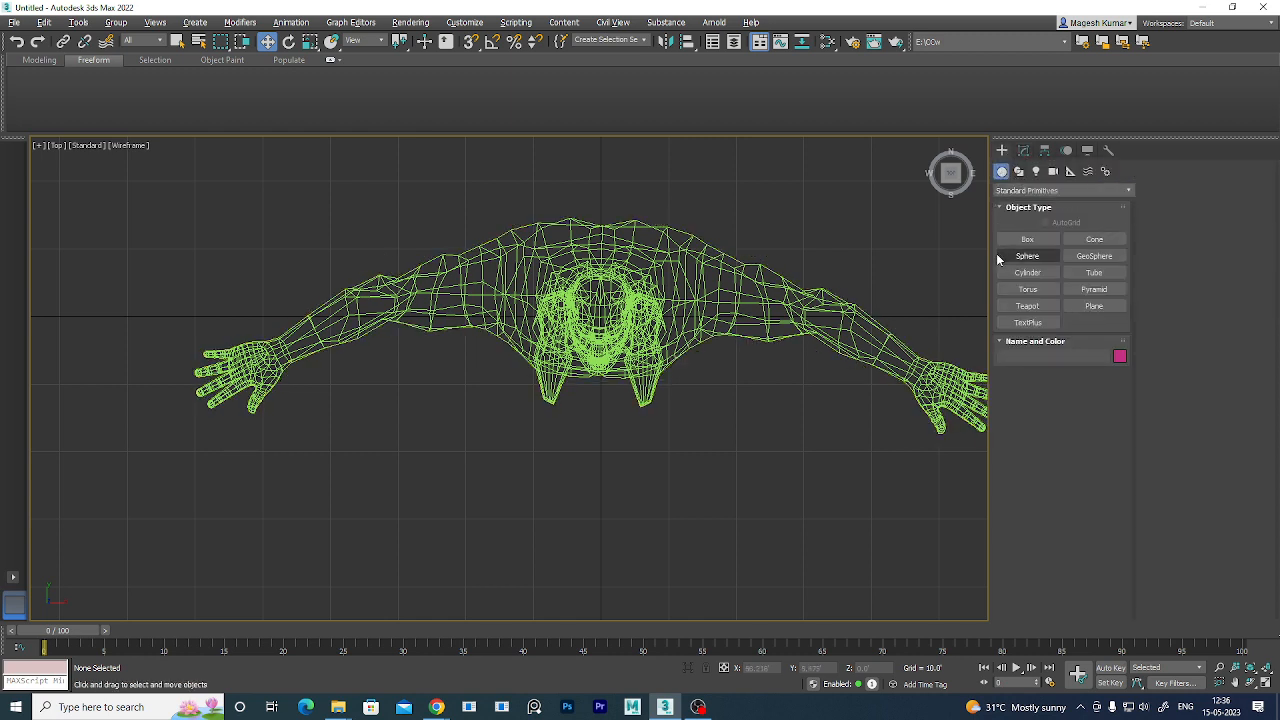
left_click(756, 292)
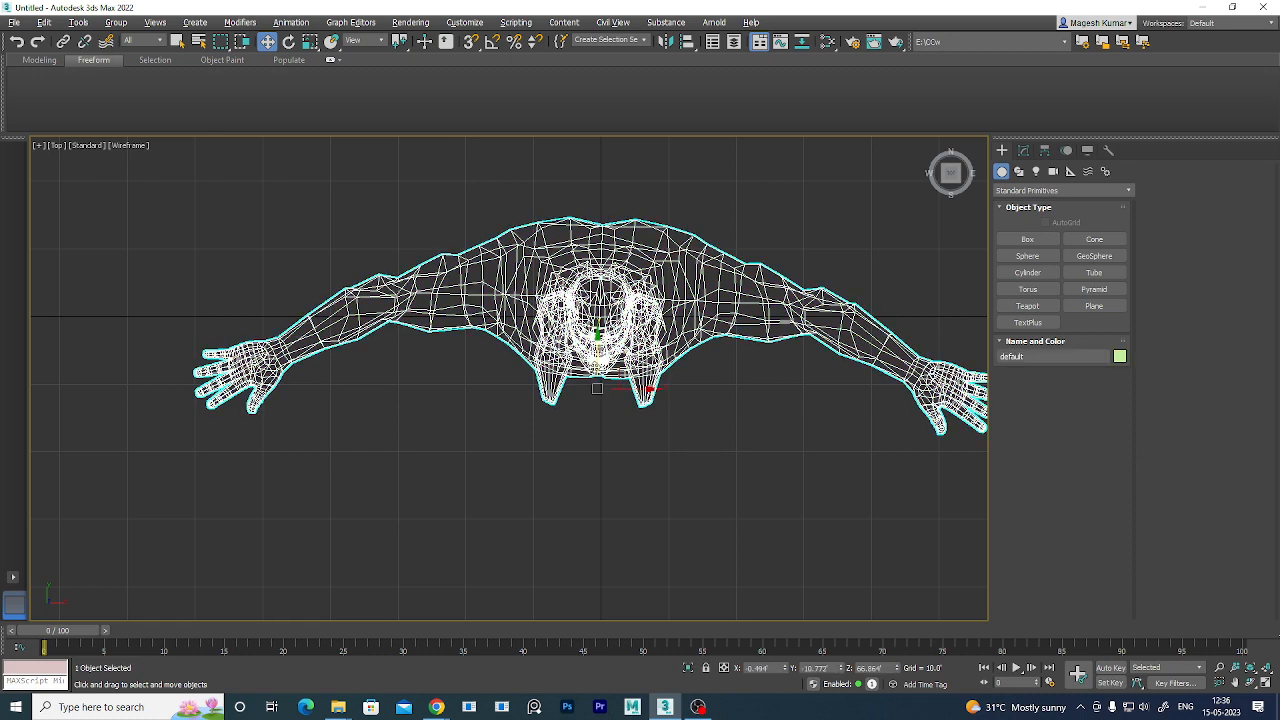
left_click_drag(598, 329, 598, 279)
- Rotate the man slightly about Z in the Top view so both arms are level and symmetrical
key("e")
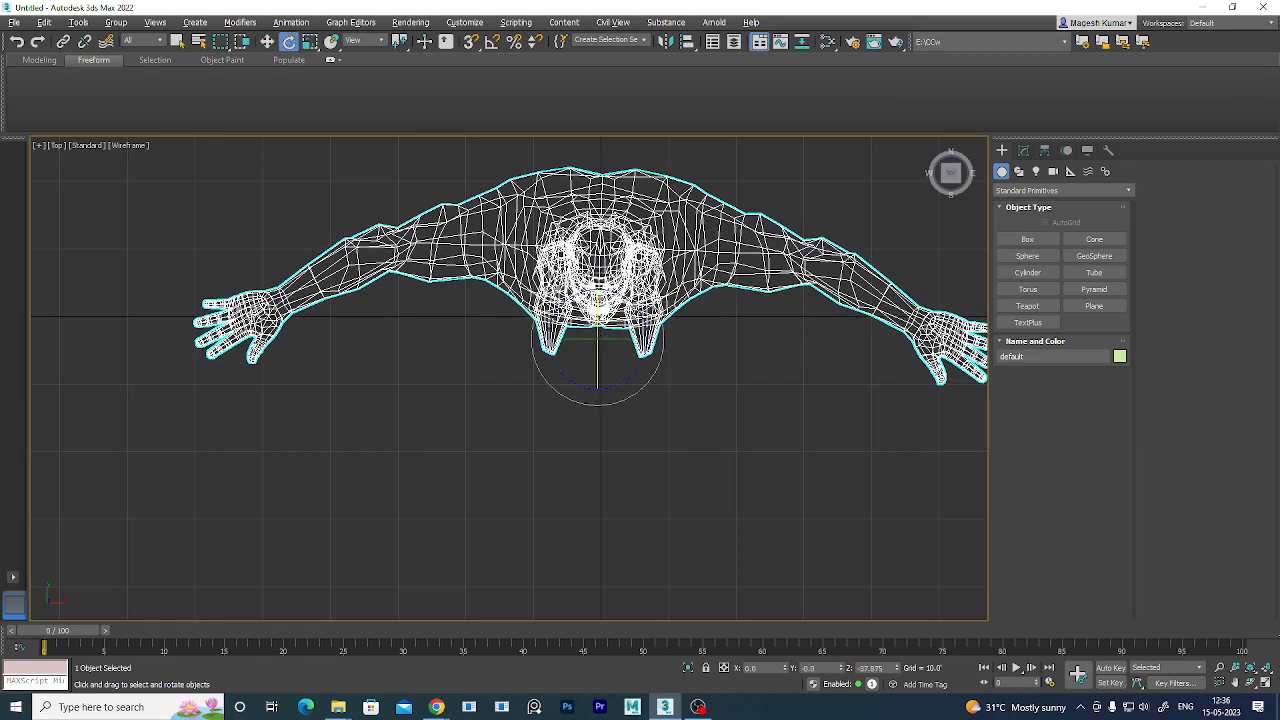
left_click_drag(648, 286, 678, 300)
key("ctrl+z")
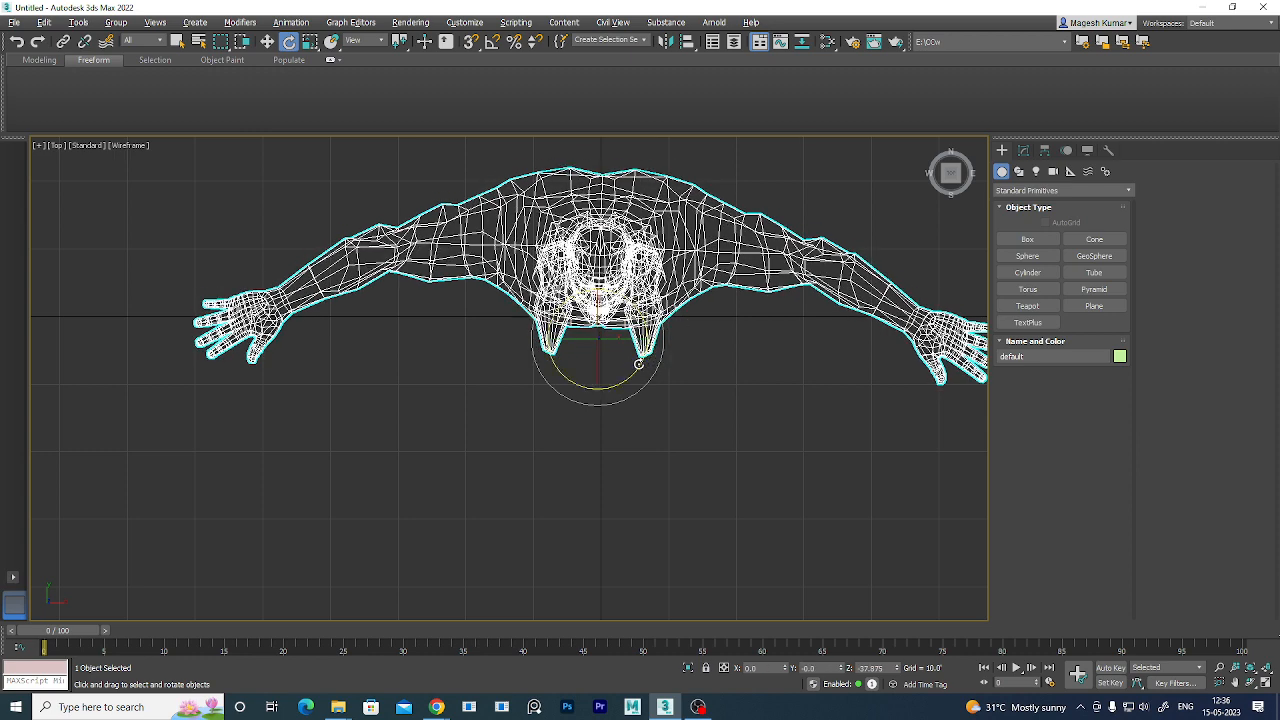
left_click_drag(638, 364, 643, 361)
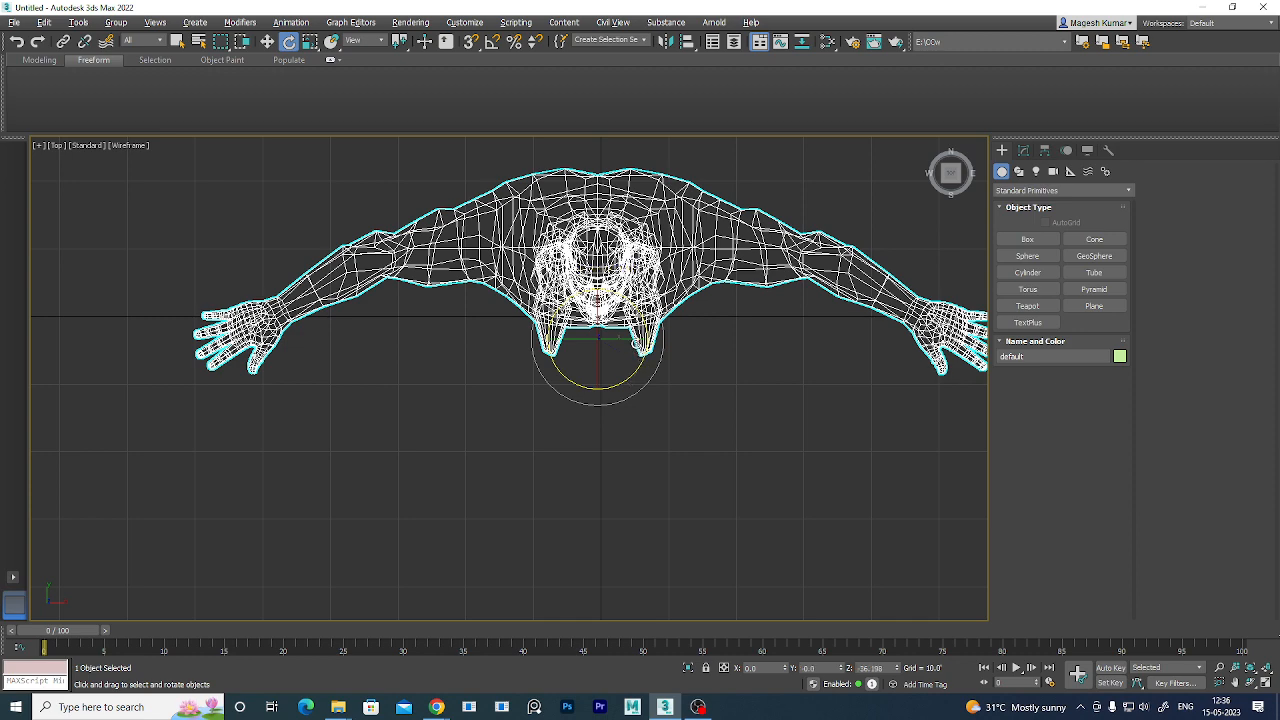
- Move the man to about Y -4.7' and X 0.05' in the Top view to centre it on the world Y axis
key("w")
left_click_drag(597, 290, 597, 298)
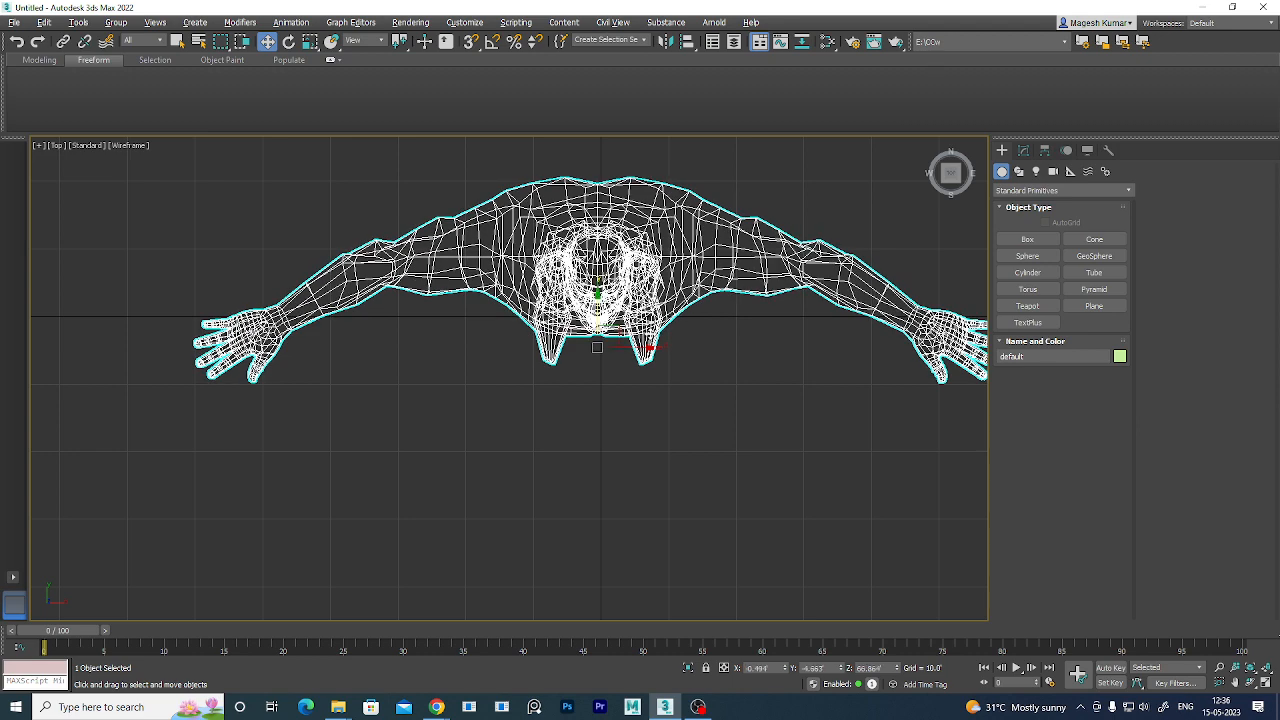
scroll(640, 287, "up", 2)
middle_click_drag(705, 333, 798, 438, "alt")
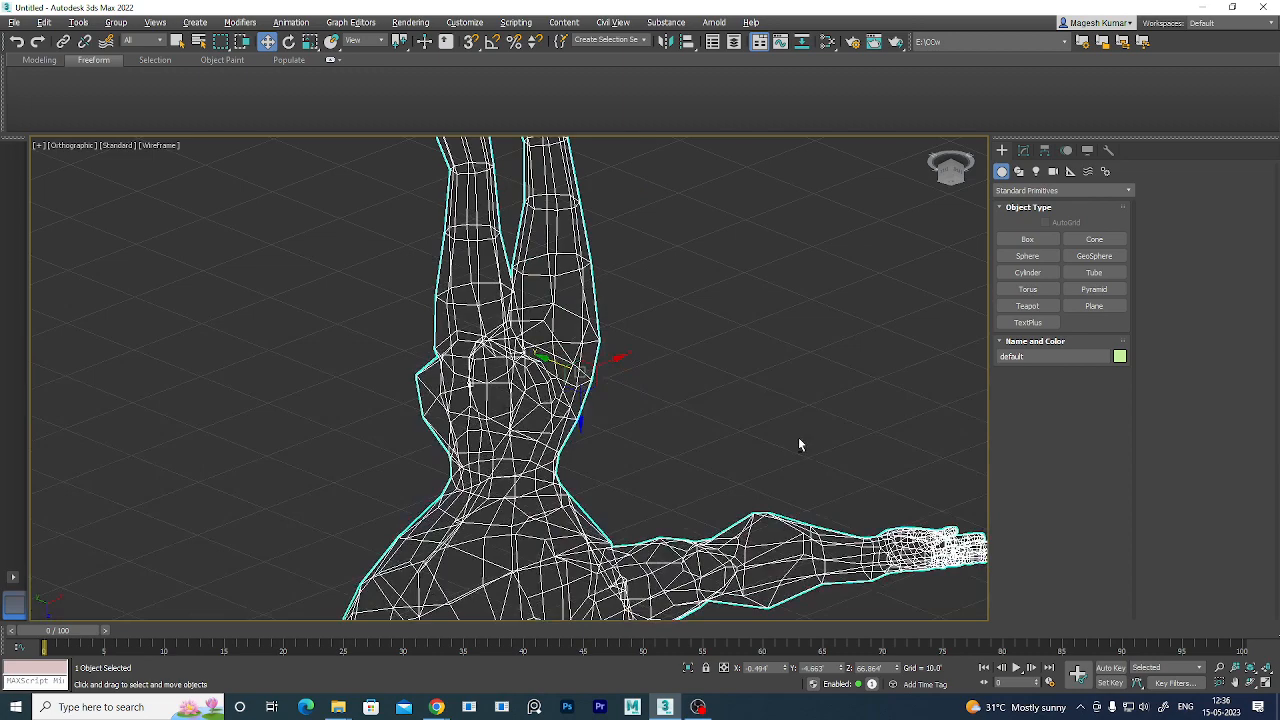
key("t")
scroll(746, 415, "up", 3)
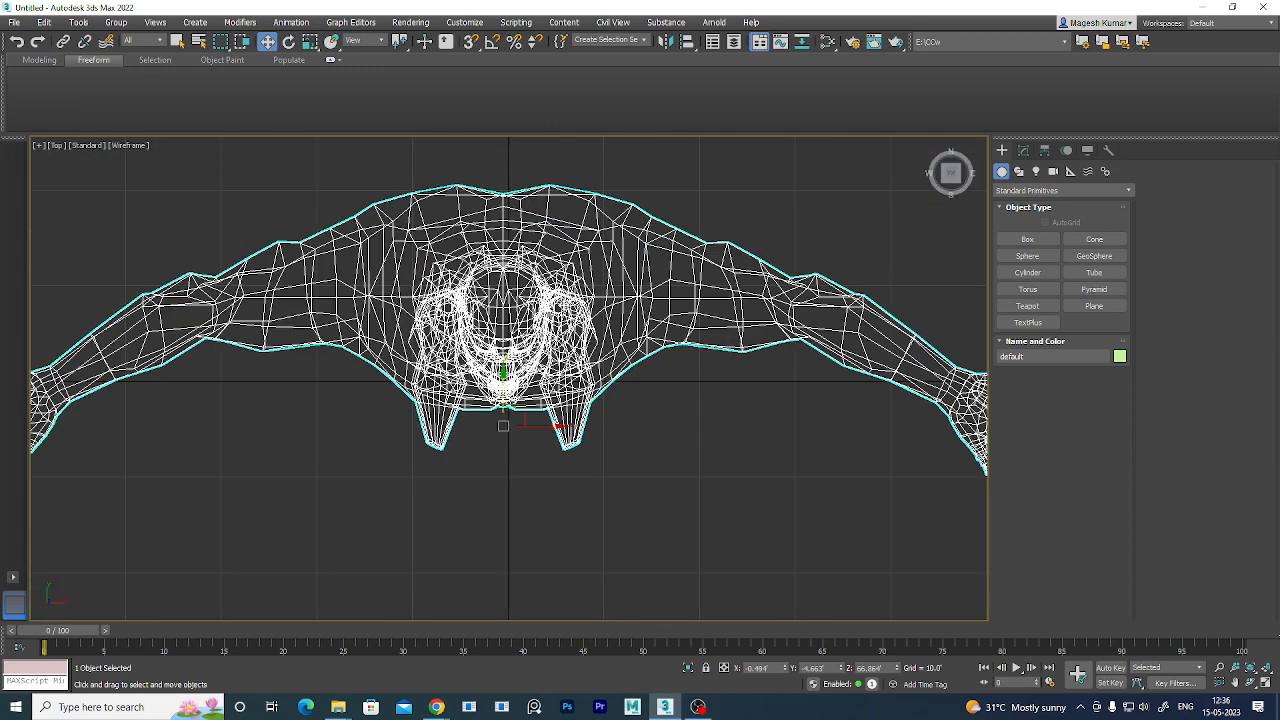
middle_click_drag(680, 435, 779, 456)
scroll(808, 402, "up", 3)
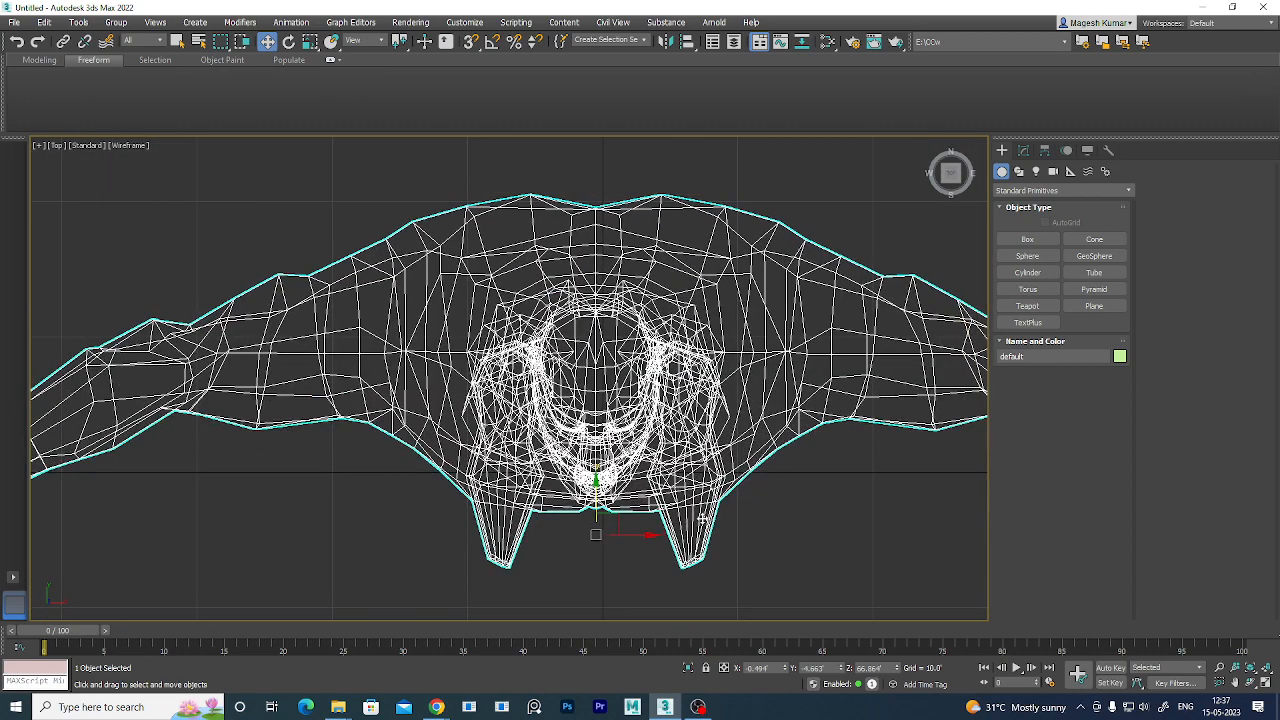
left_click_drag(648, 535, 655, 536)
- Display edged faces in the perspective view, check the man's placement there, and return to the Top view
key("alt+w")
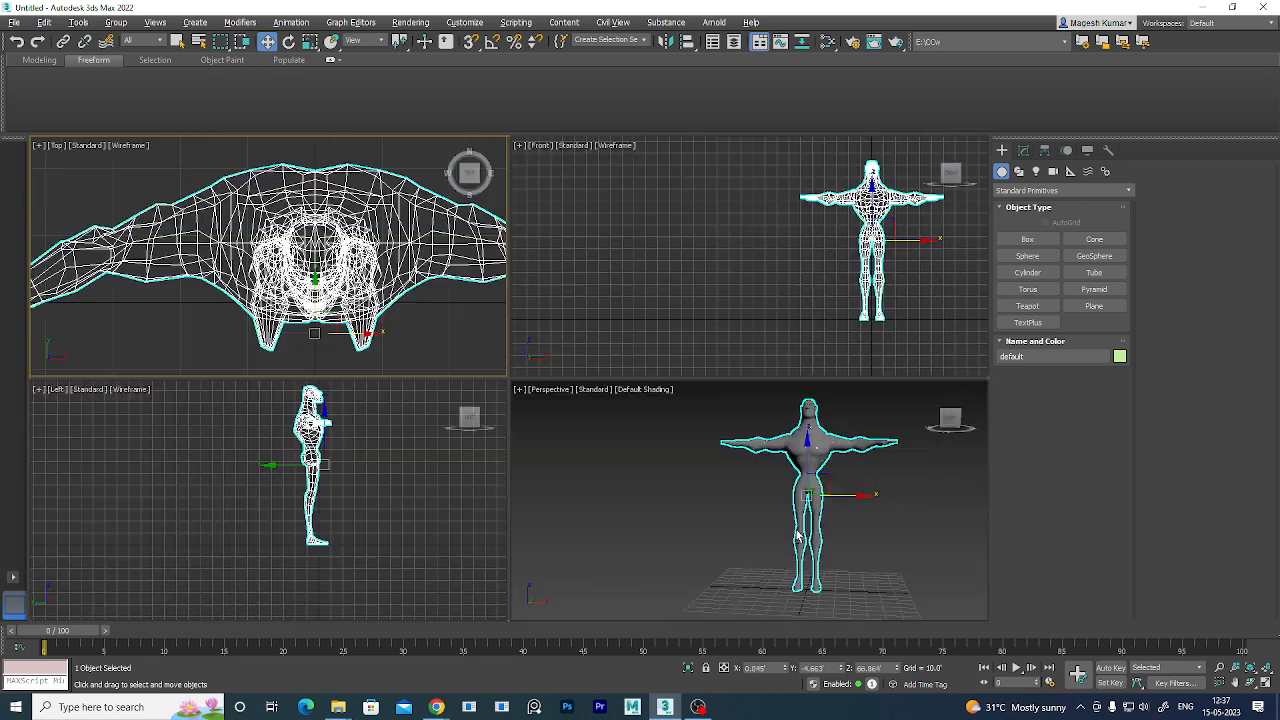
right_click(897, 512)
key("alt+w")
middle_click_drag(864, 489, 744, 461, "alt")
key("F4")
key("alt+w")
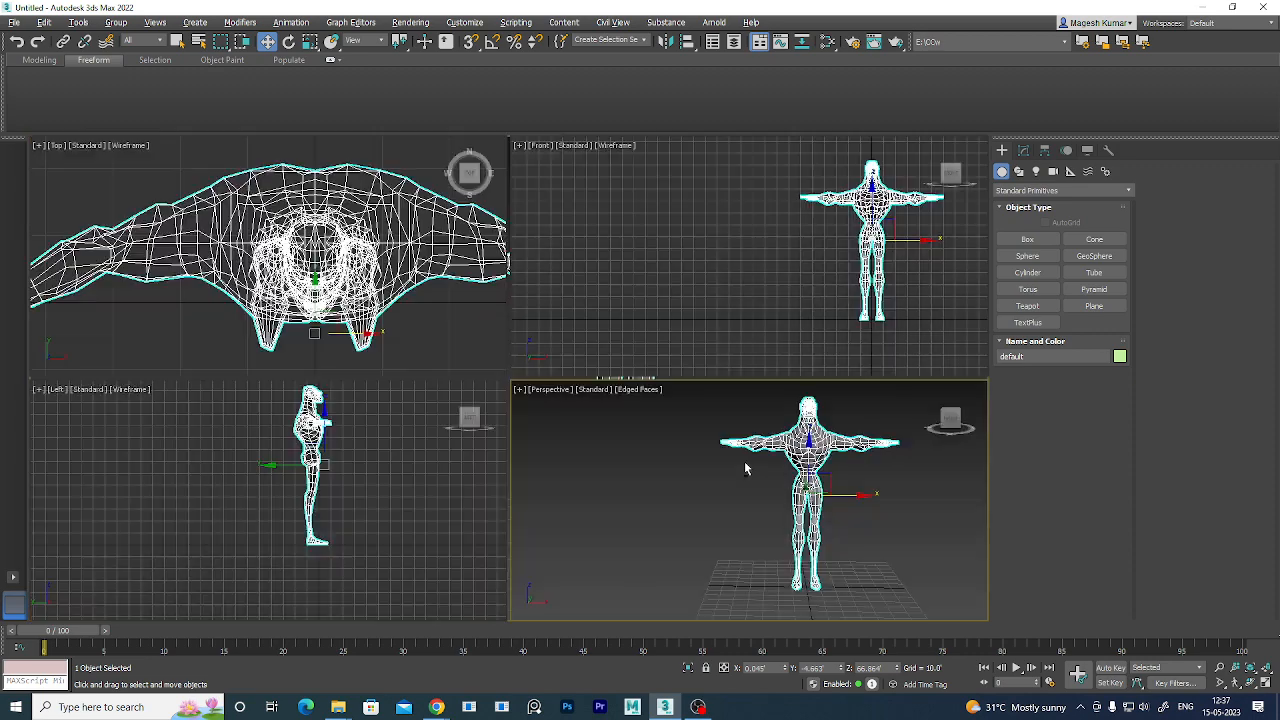
right_click(426, 332)
key("alt+w")
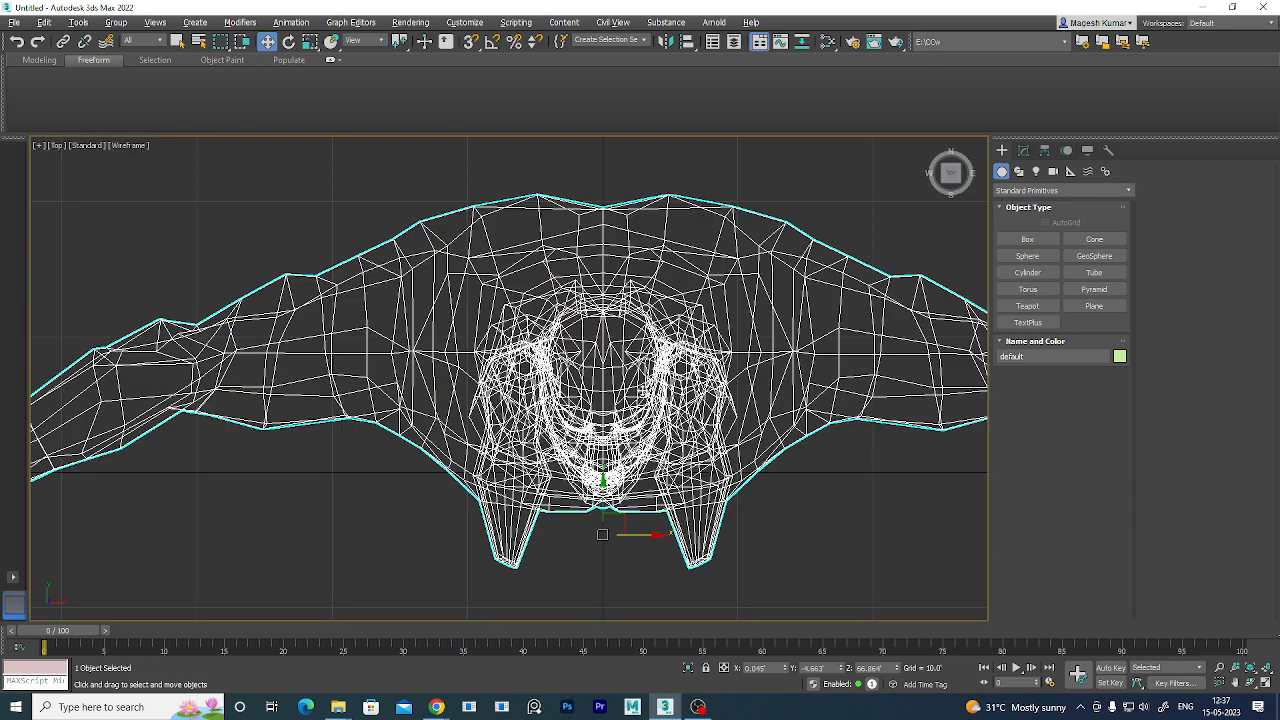
- Create a biped about 74' tall in the Top view, starting from the centre of the man's body
scroll(539, 449, "down", 5)
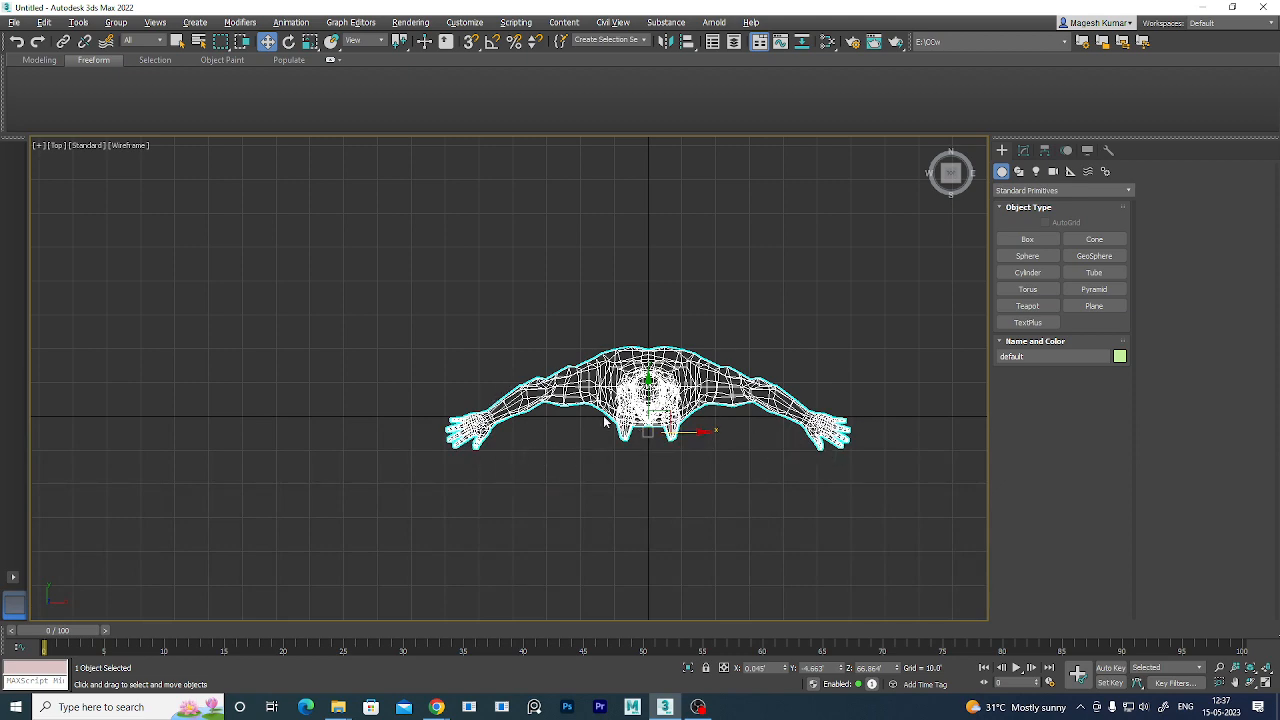
scroll(463, 413, "up", 5)
scroll(440, 440, "down", 7)
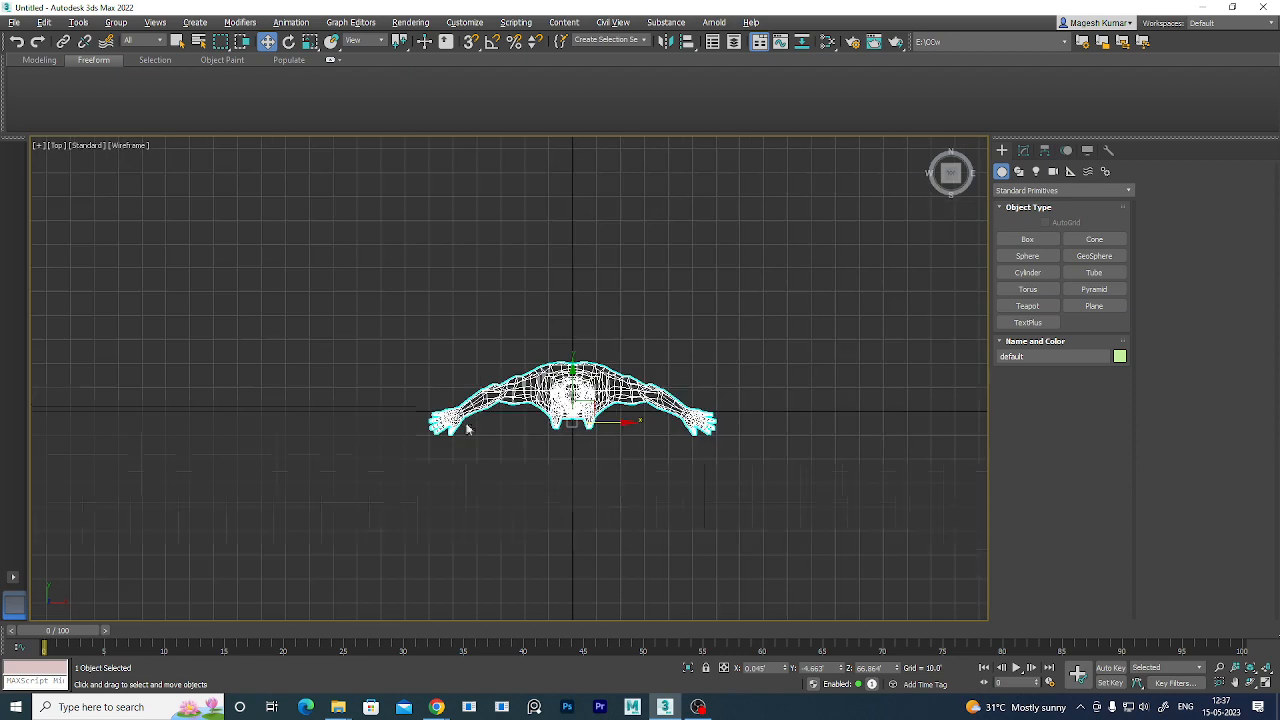
mouse_move(637, 480)
middle_mouse_down()
mouse_move(605, 438)
mouse_move(621, 483)
middle_mouse_up()
scroll(597, 443, "up", 4)
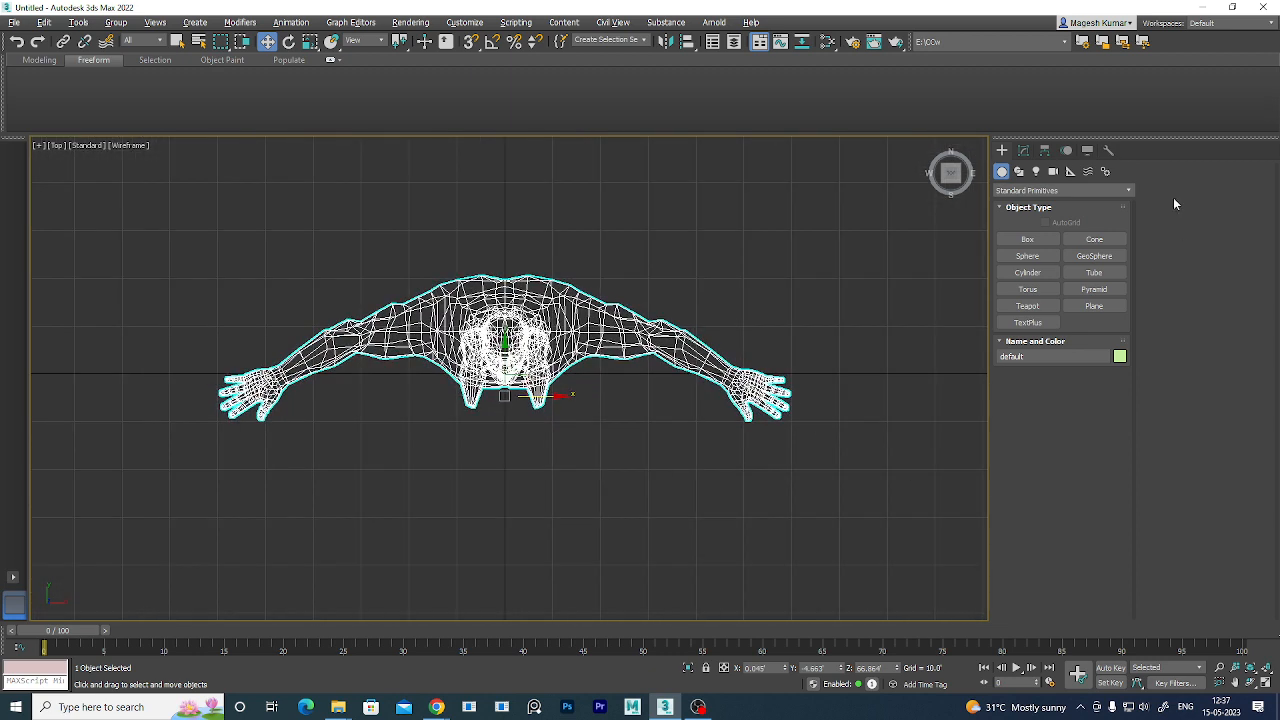
left_click(1088, 172)
left_click(1105, 171)
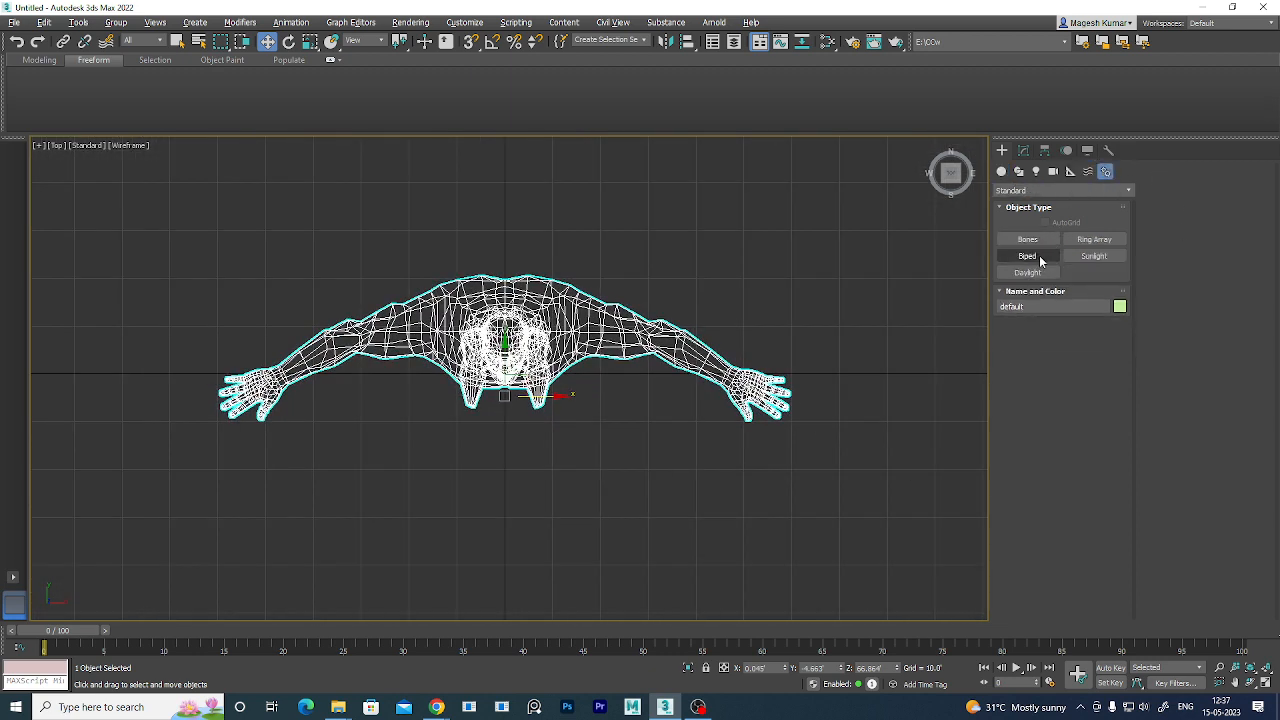
left_click(1027, 256)
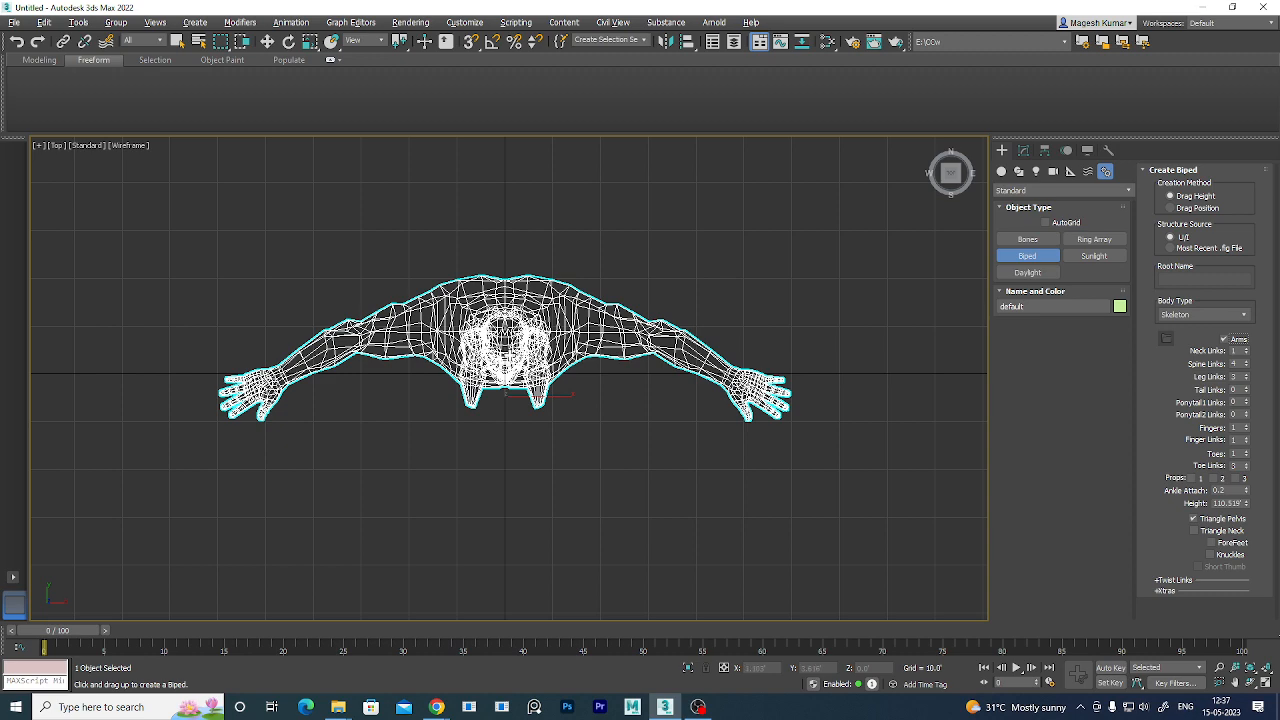
left_click_drag(508, 352, 780, 3)
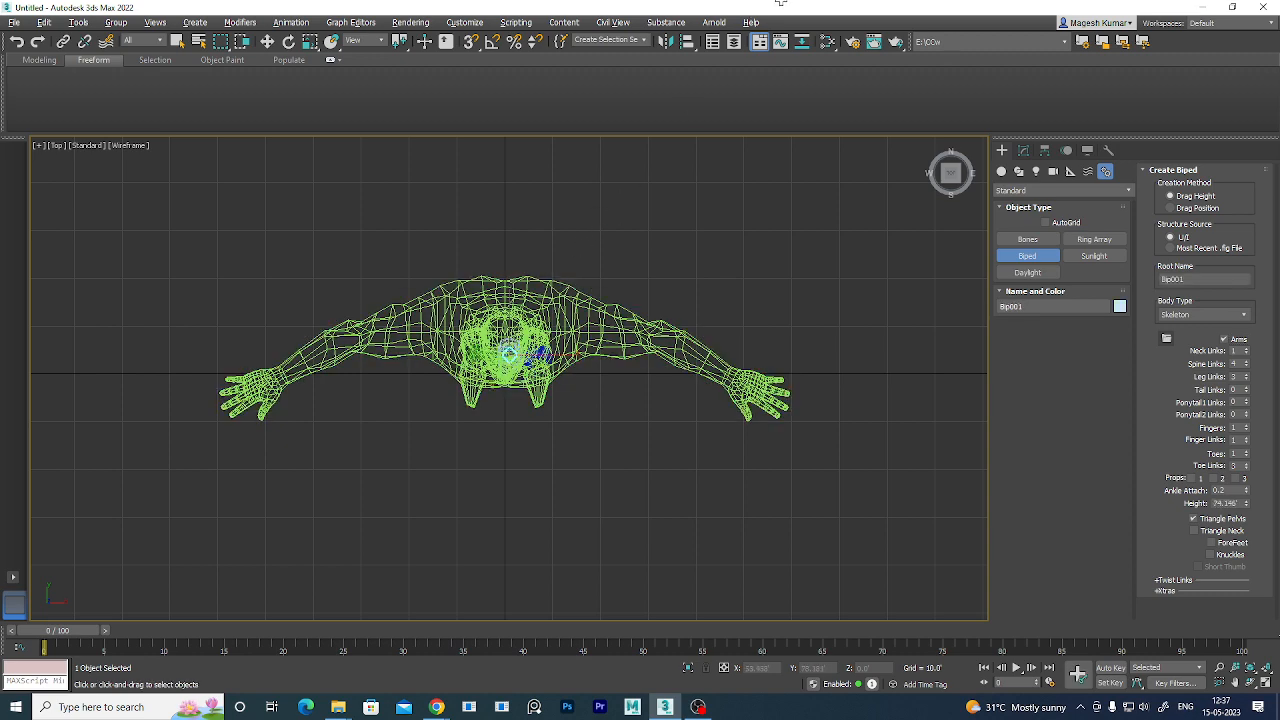
- Check the biped in the perspective view, try scaling it uniformly, and undo back to before its creation
key("alt+w")
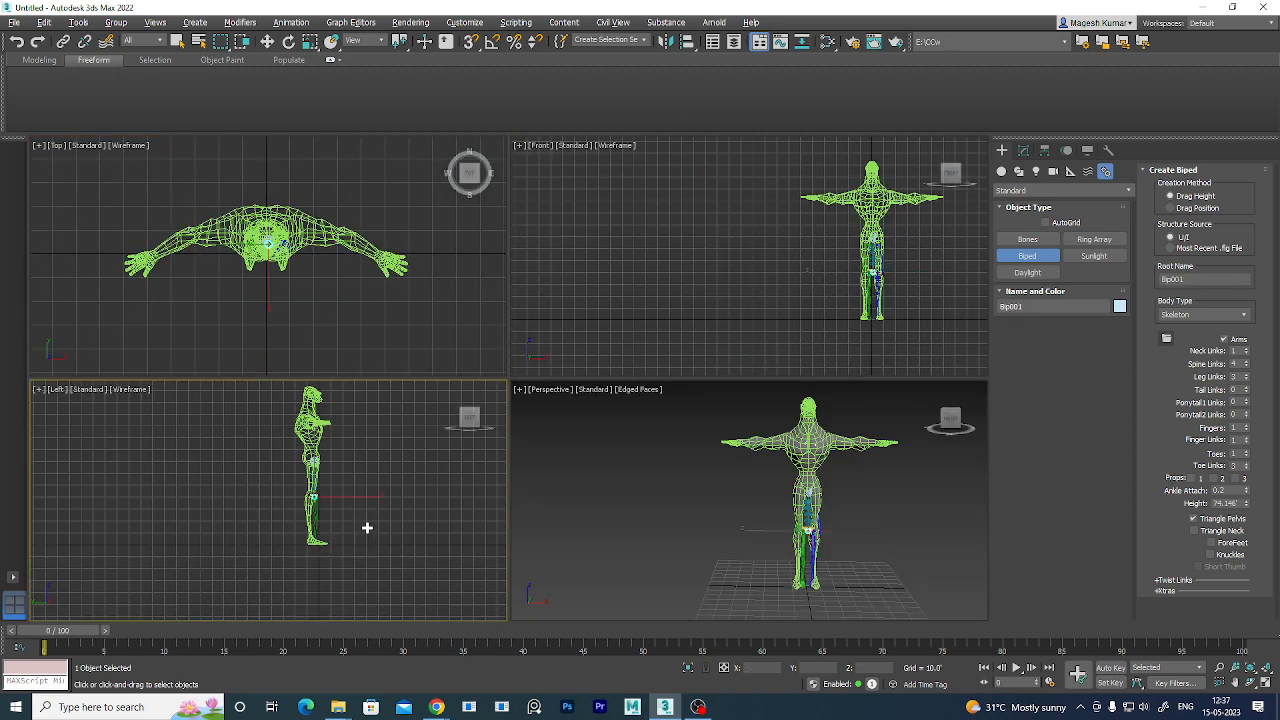
key("alt+w")
key("alt+w")
middle_click(837, 528)
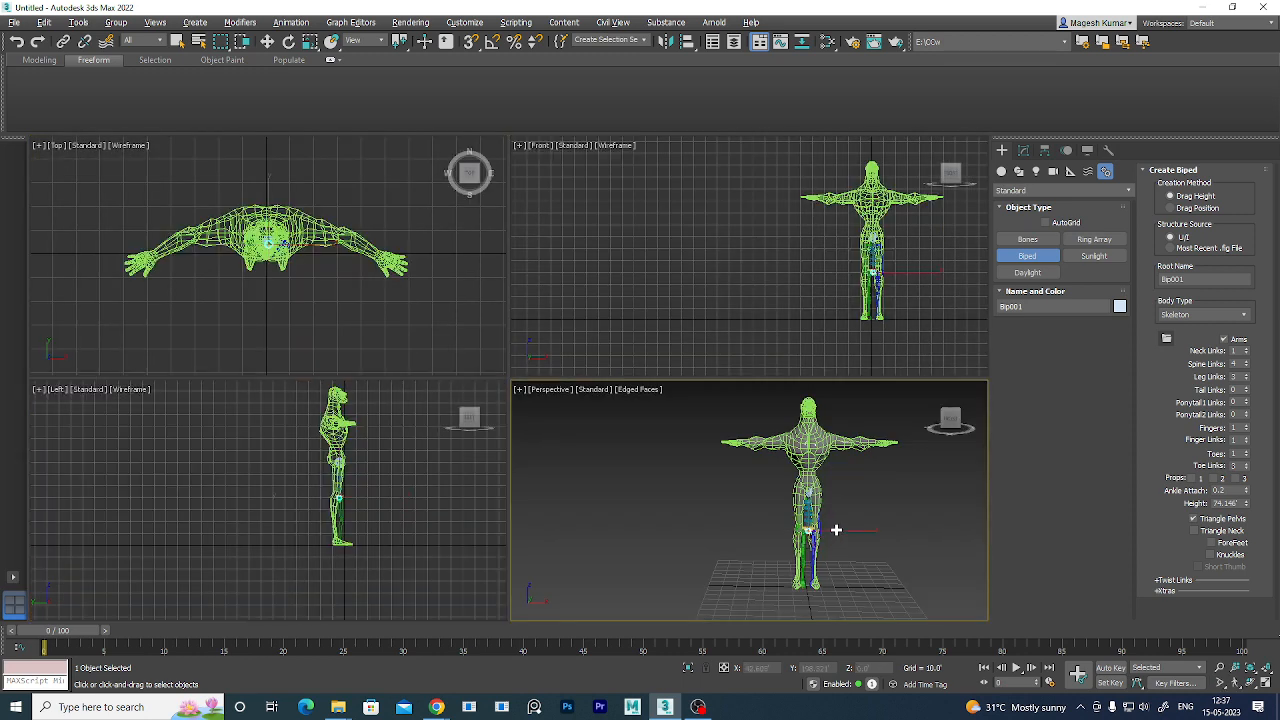
key("alt+w")
middle_click_drag(726, 516, 726, 503)
key("r")
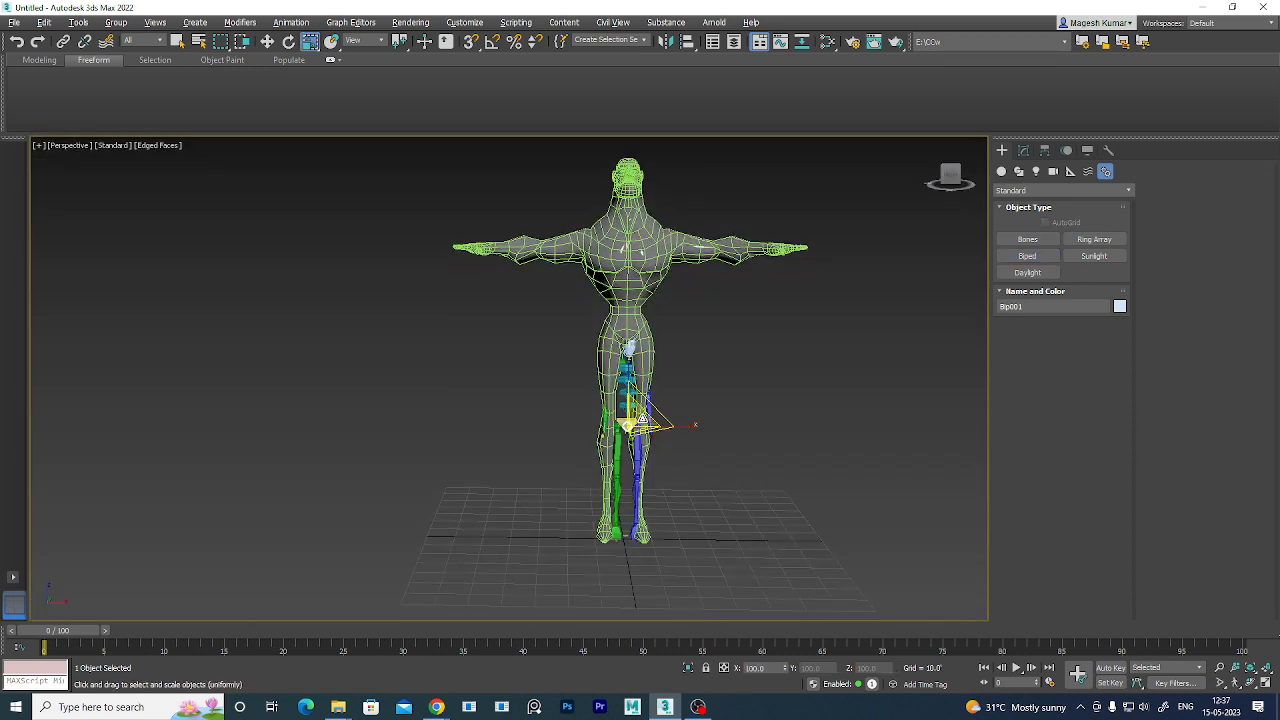
left_click_drag(653, 393, 656, 401)
key("ctrl+z")
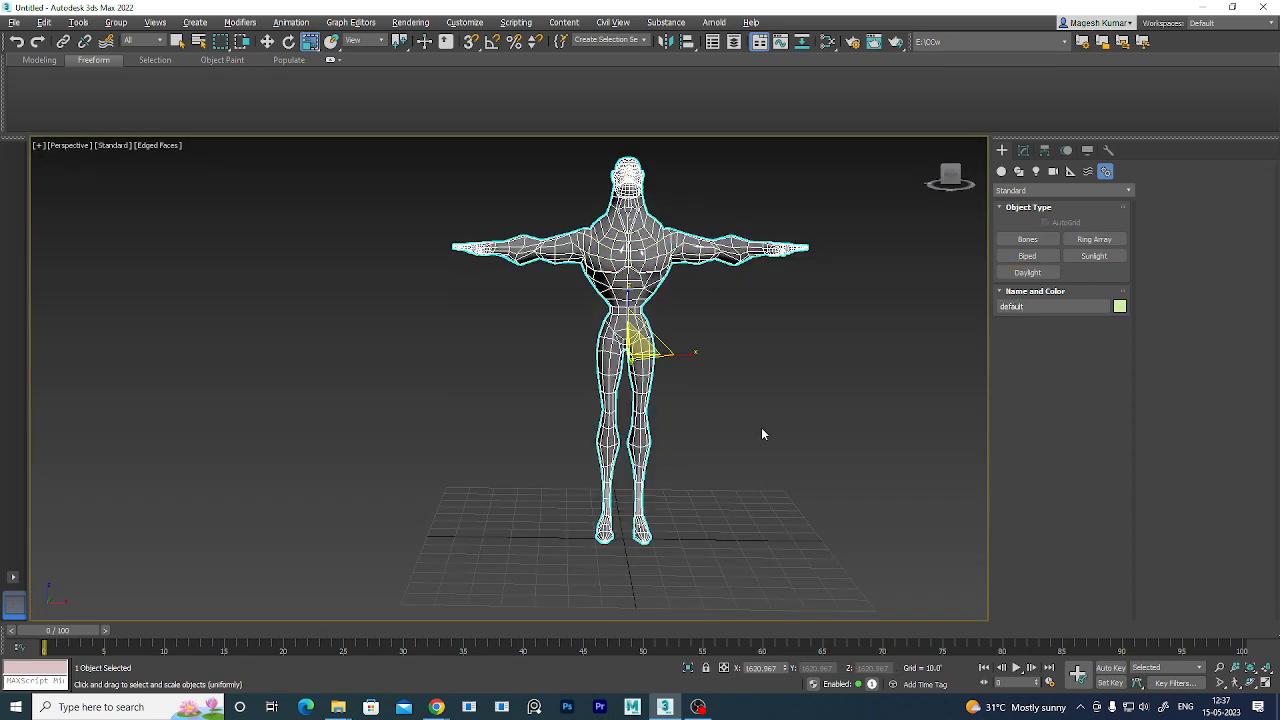
- Create a biped about 136' tall in the perspective view, starting between the man's feet and reaching the man's head
left_click(764, 433)
left_click(1027, 256)
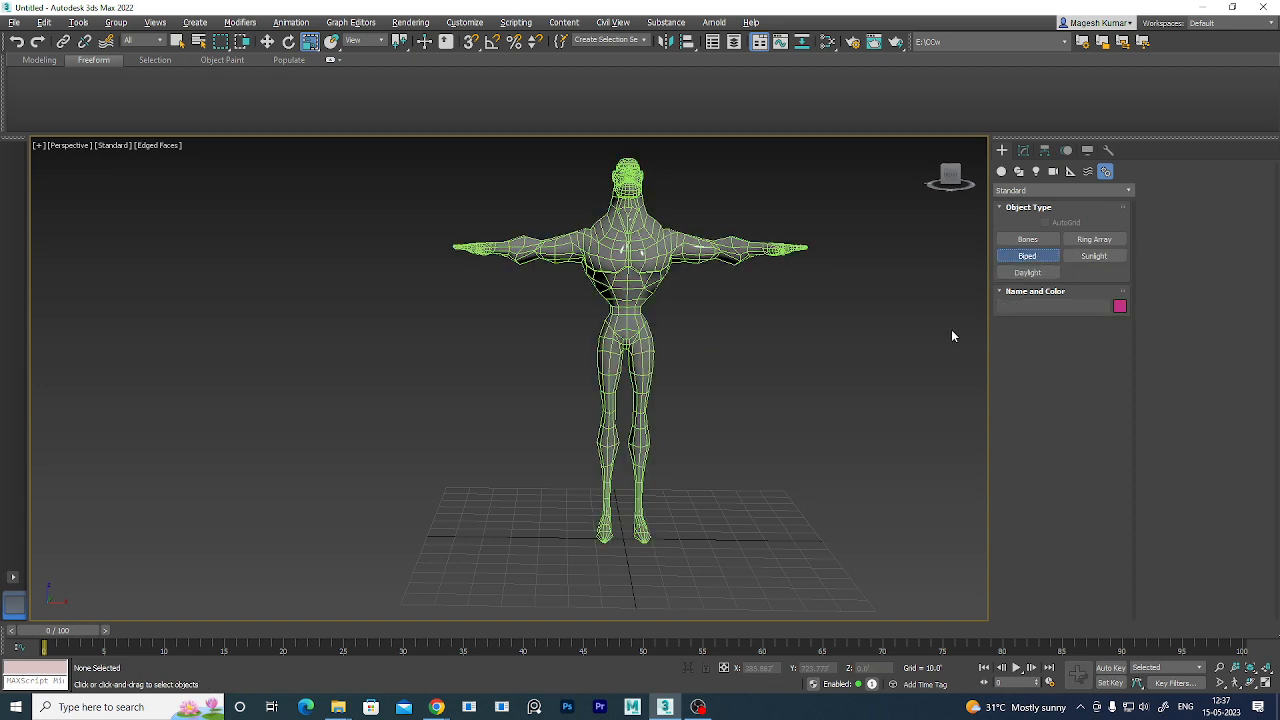
left_click_drag(623, 533, 799, 161)
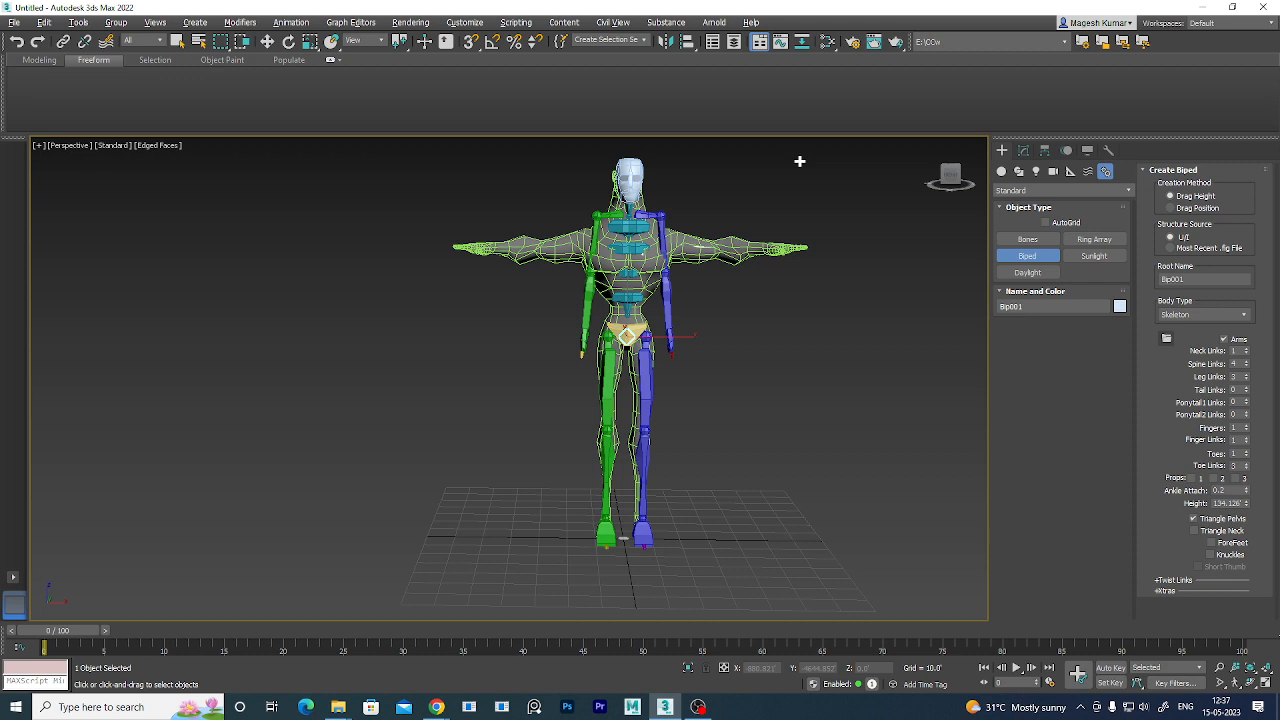
mouse_move(799, 161)
left_mouse_down()
mouse_move(794, 186)
mouse_move(802, 168)
left_mouse_up()
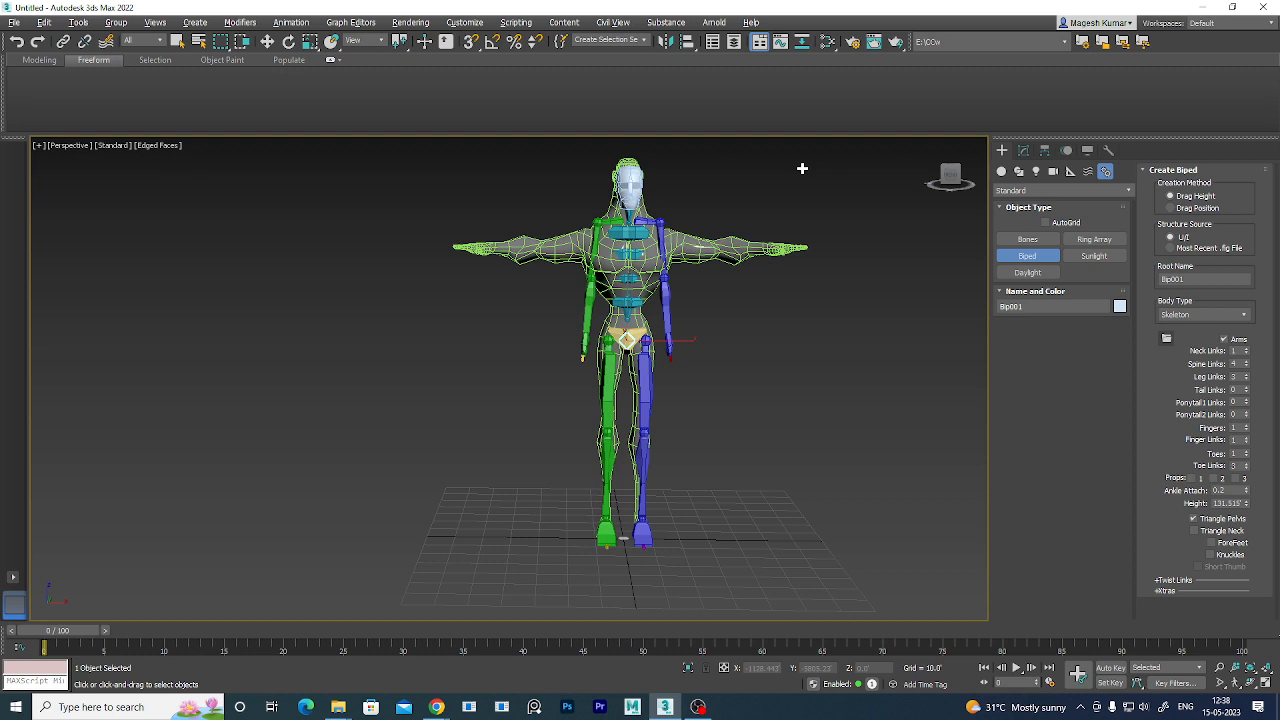
left_click_drag(801, 168, 818, 156)
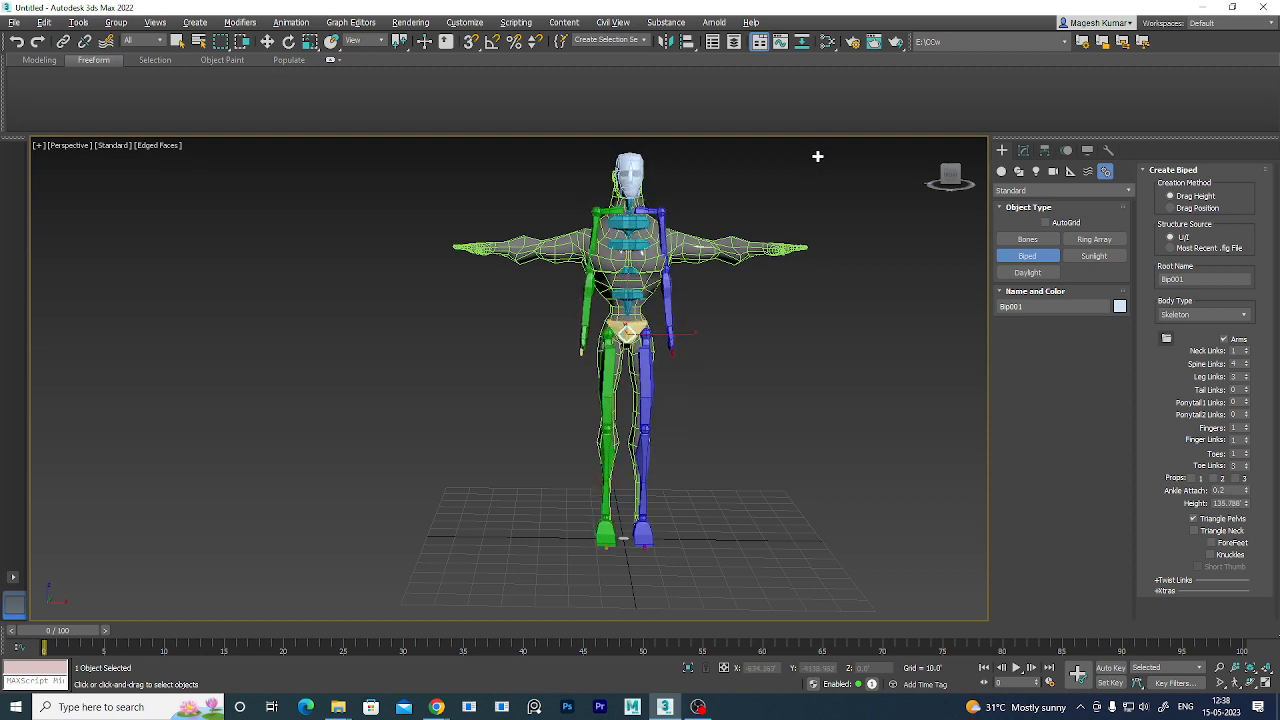
left_click_drag(818, 155, 819, 155)
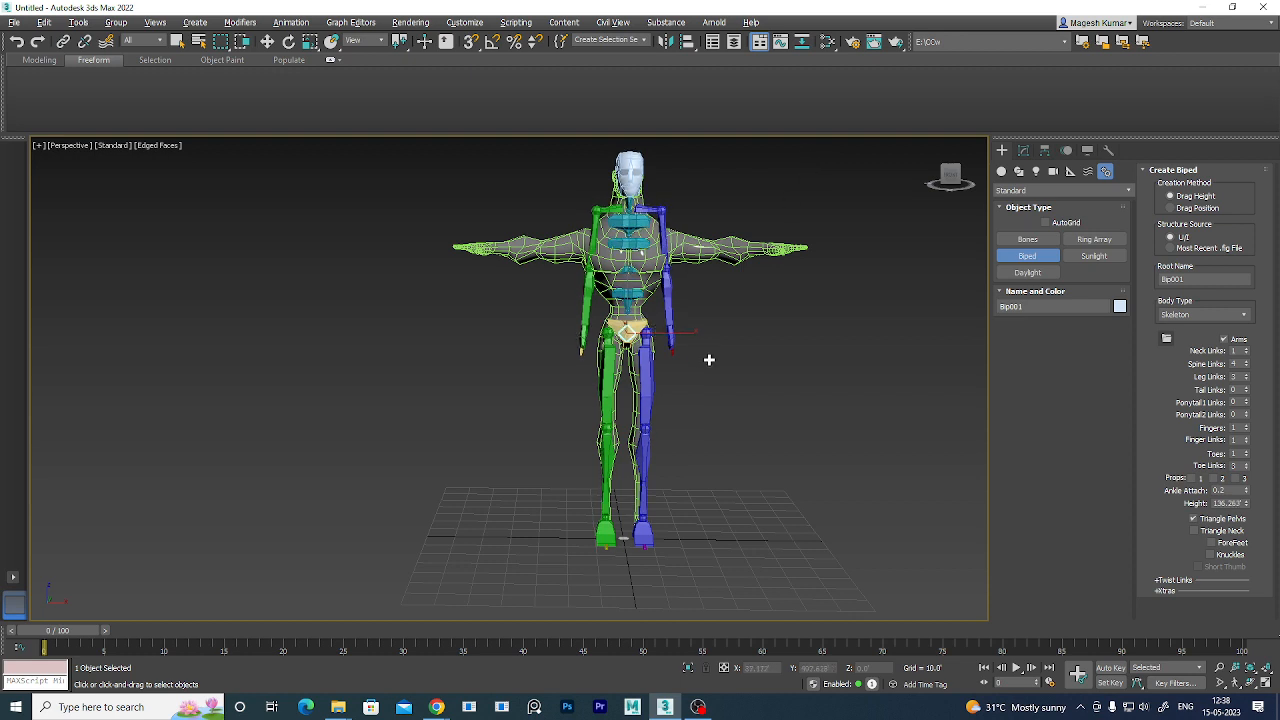
- Maximize the Left view around the hips and compare the biped pelvis's placement with the man's body
key("alt+w")
left_click(908, 334)
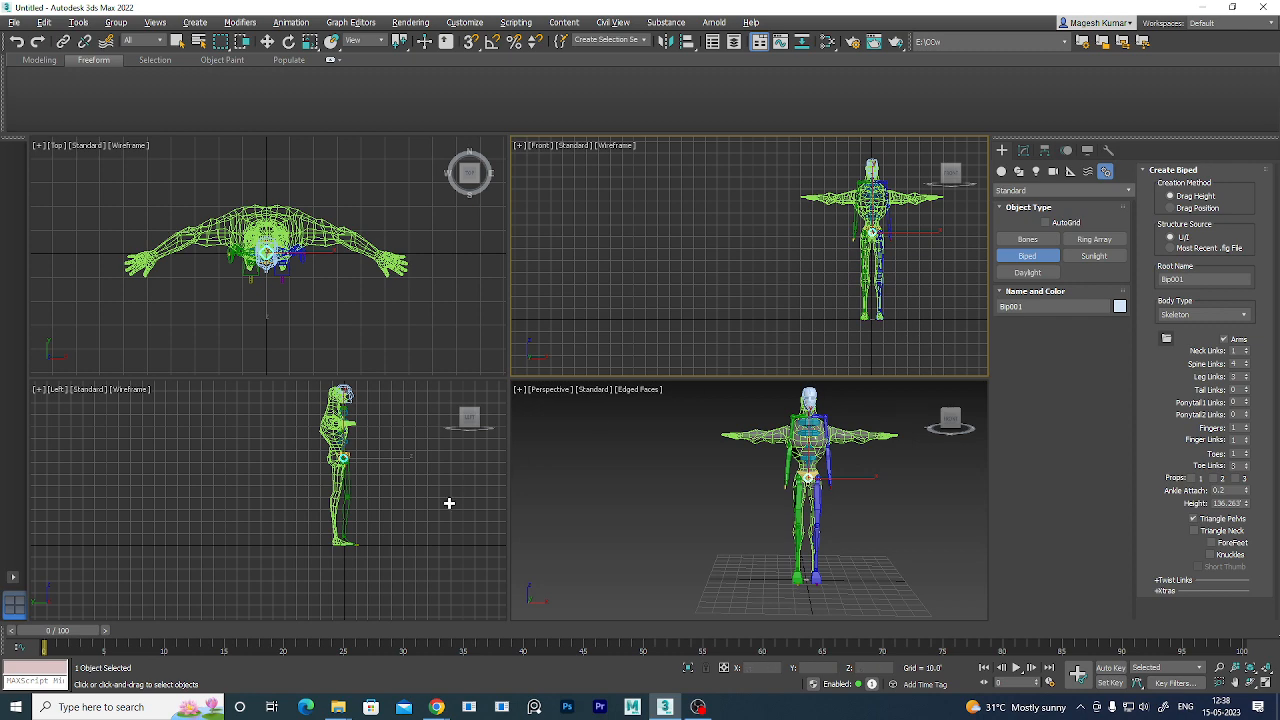
left_click(419, 499)
key("alt+w")
scroll(675, 367, "up", 3)
middle_click_drag(680, 320, 720, 440)
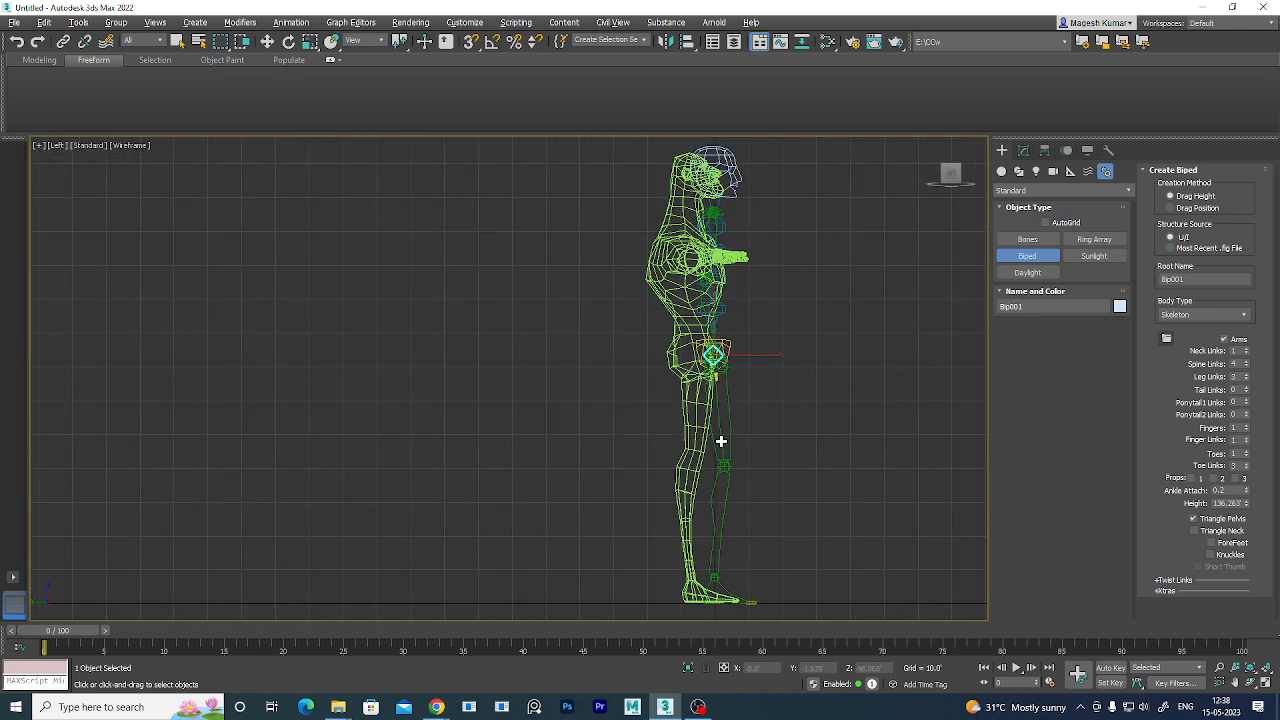
key("w")
scroll(722, 383, "up", 3)
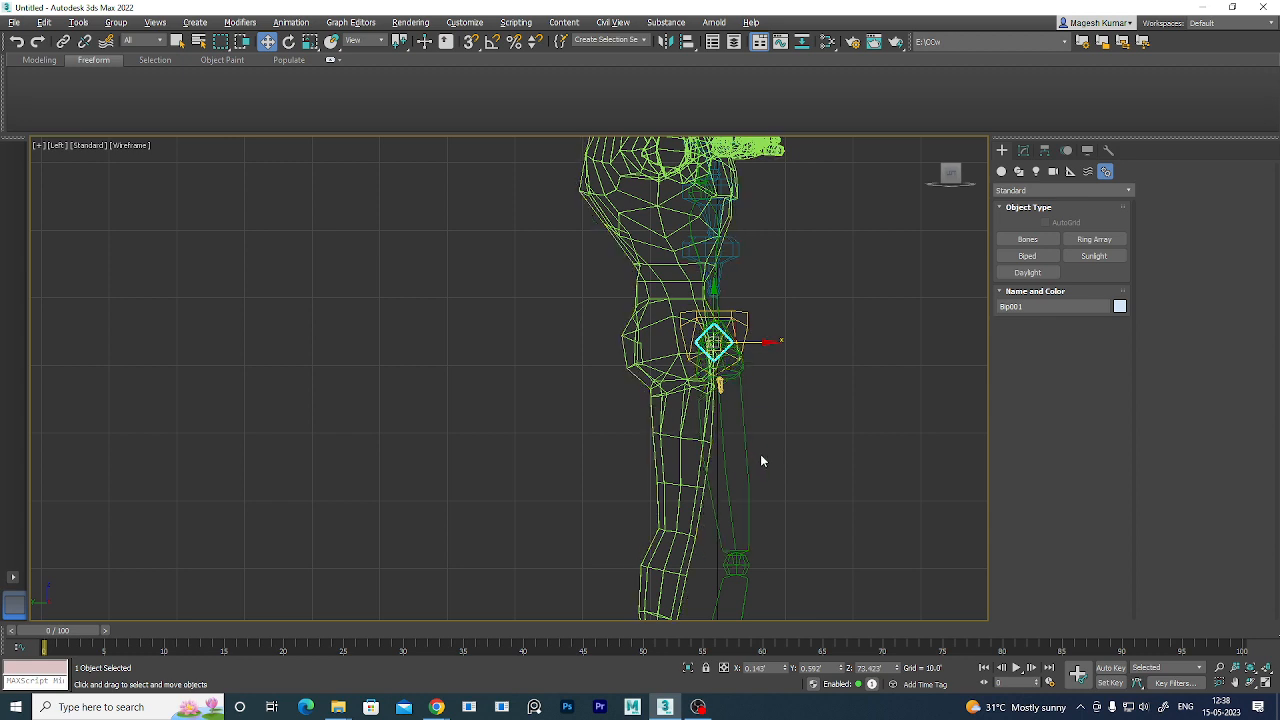
left_click(843, 362)
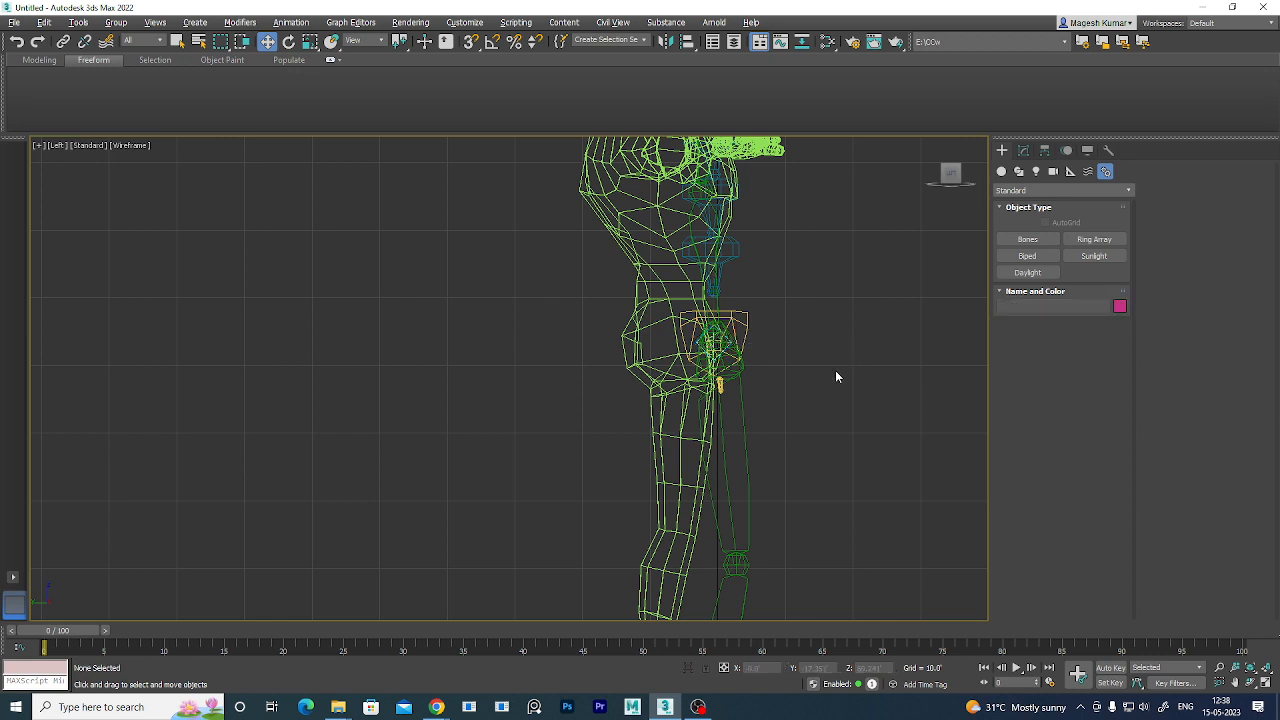
left_click(714, 343)
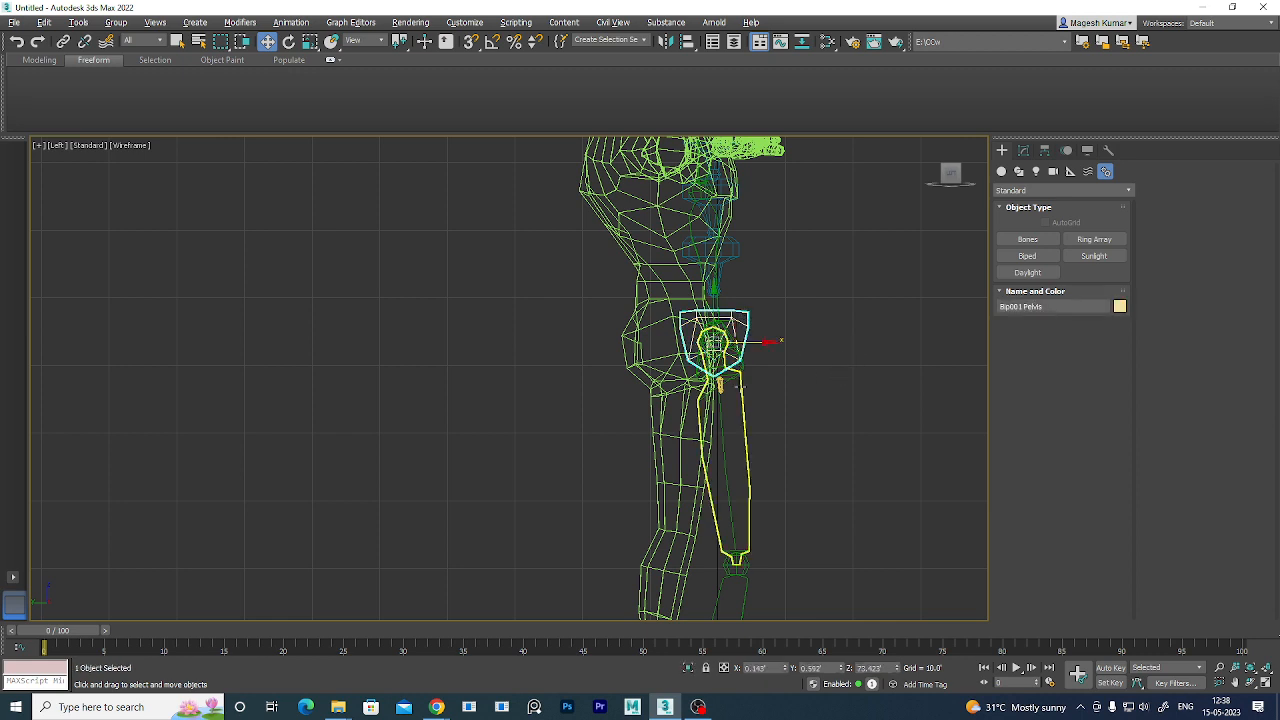
left_click(832, 306)
- Move the biped by Body Horizontal along Y to about 6.45' in the Left view so its pelvis sits inside the man's hips
left_click(1065, 152)
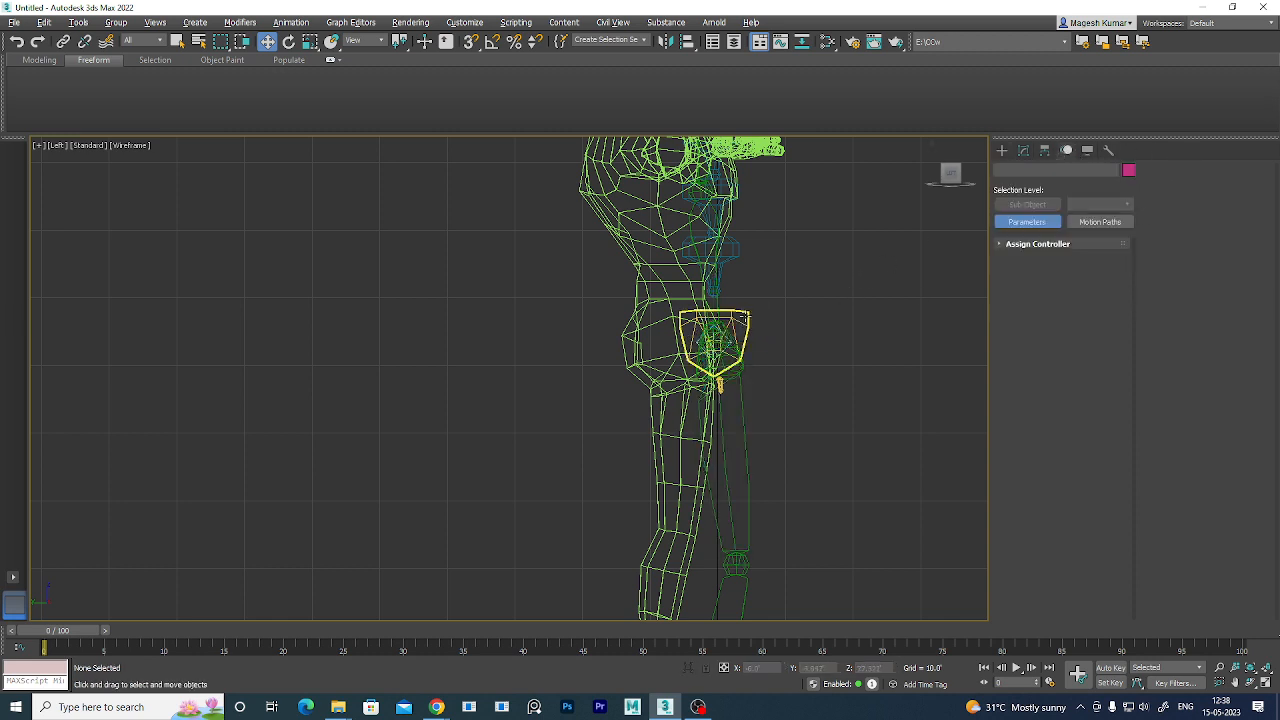
left_click(984, 395)
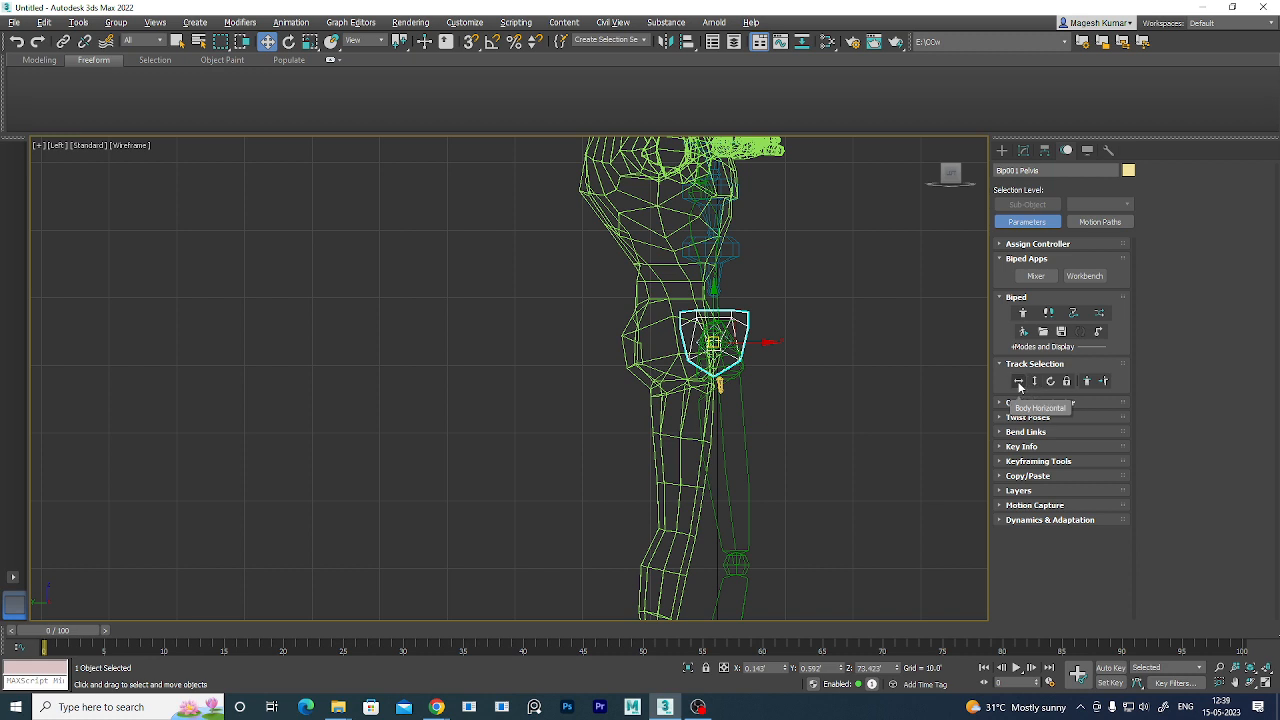
left_click(1019, 383)
left_click(1035, 383)
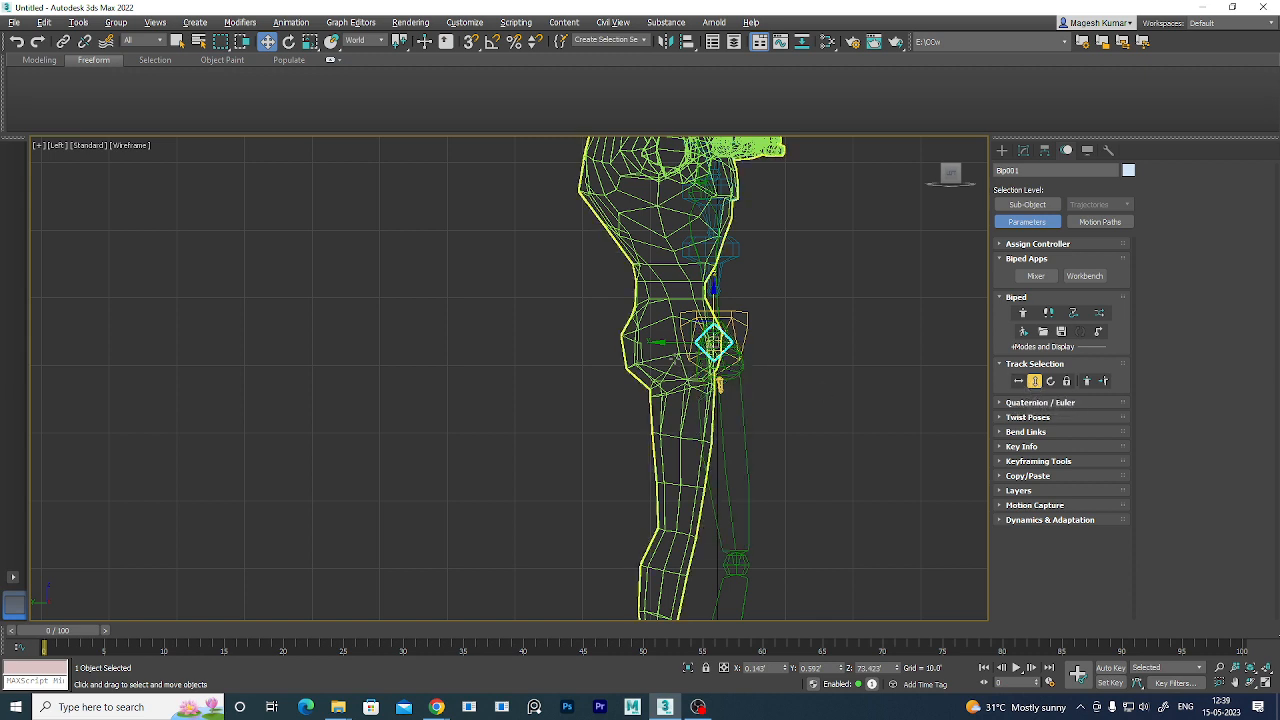
left_click_drag(663, 340, 606, 342)
left_click(1034, 381)
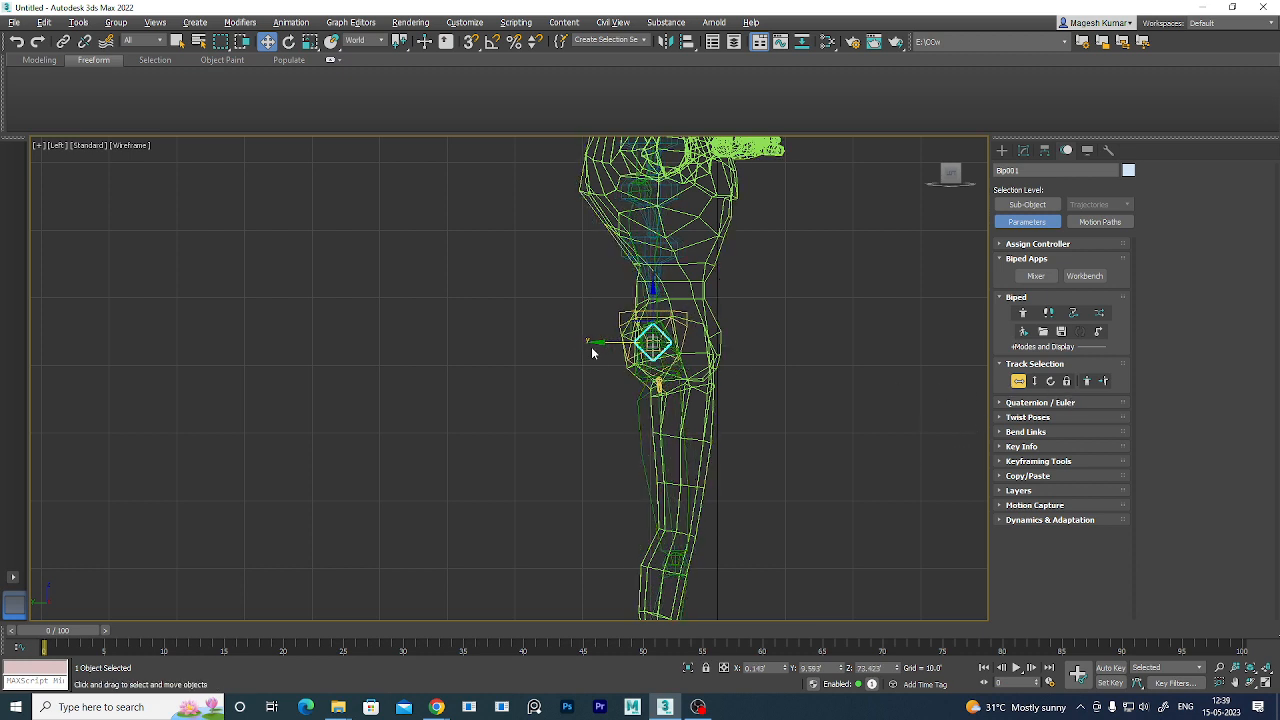
left_click_drag(595, 342, 616, 341)
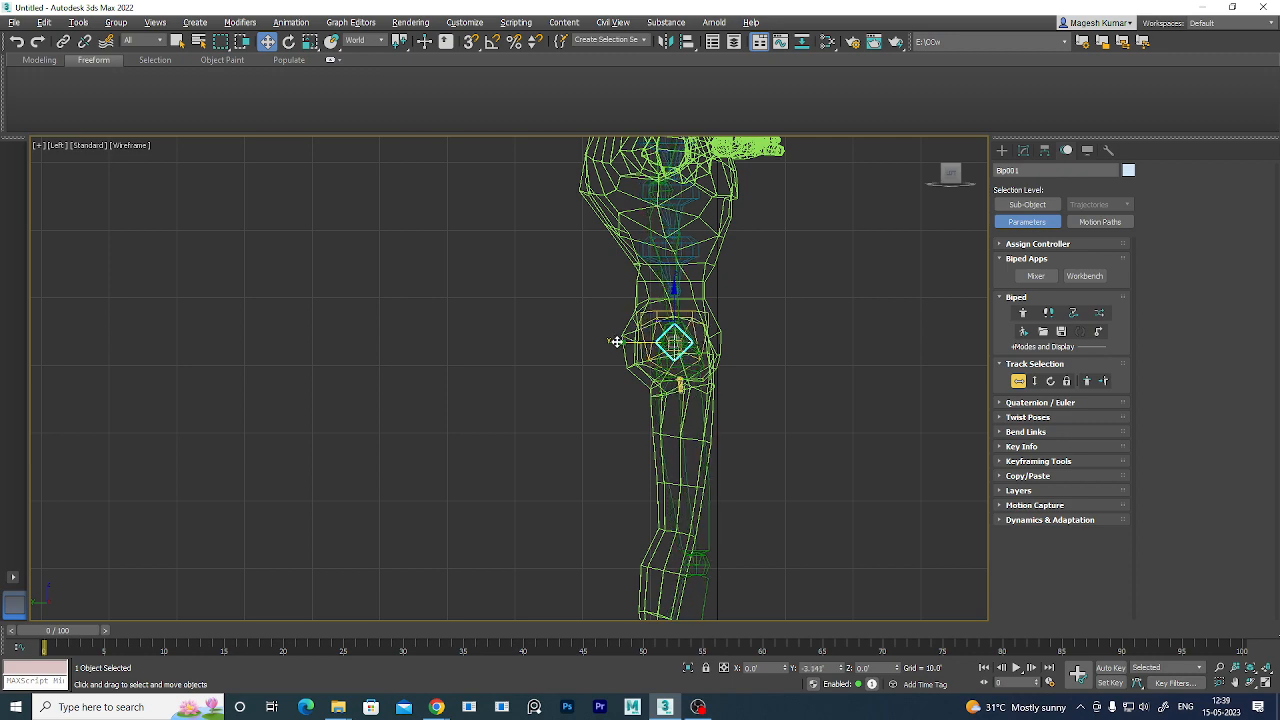
- Examine how the biped lines up with the man's torso, knees and feet in the Left view
middle_click_drag(840, 429, 933, 300)
scroll(928, 314, "down", 2)
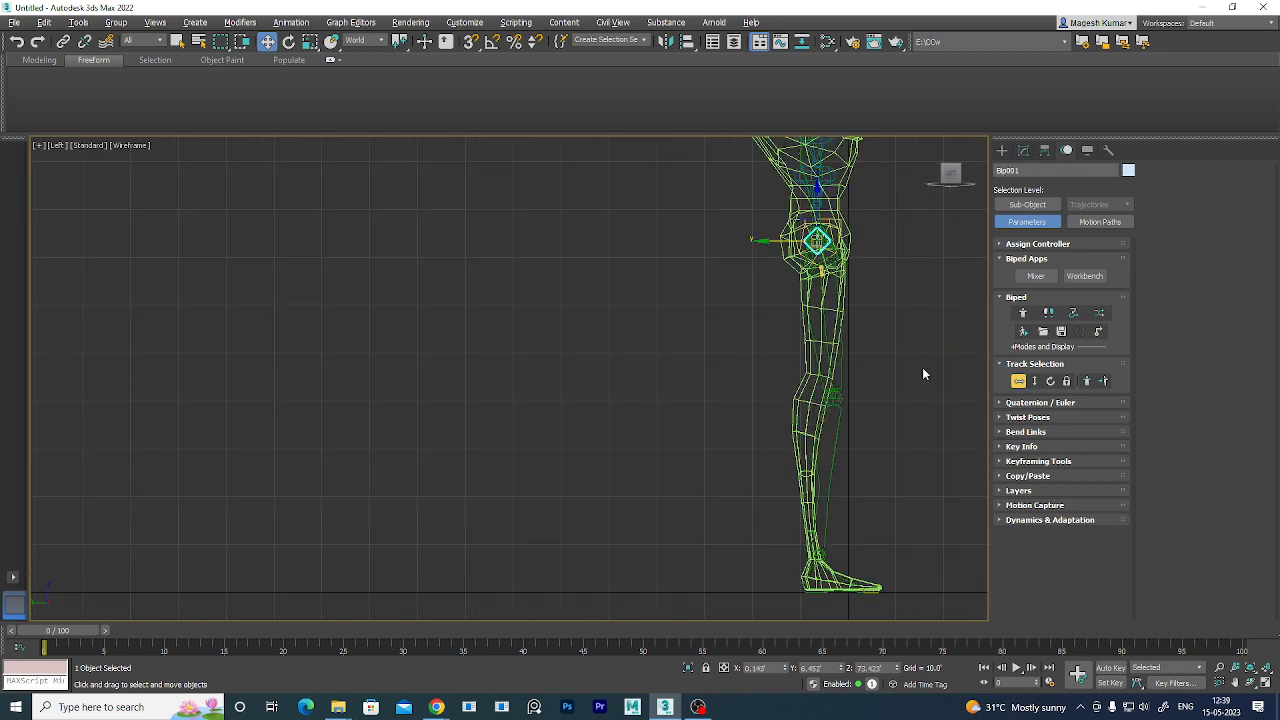
mouse_move(884, 476)
middle_mouse_down()
mouse_move(832, 367)
mouse_move(793, 500)
middle_mouse_up()
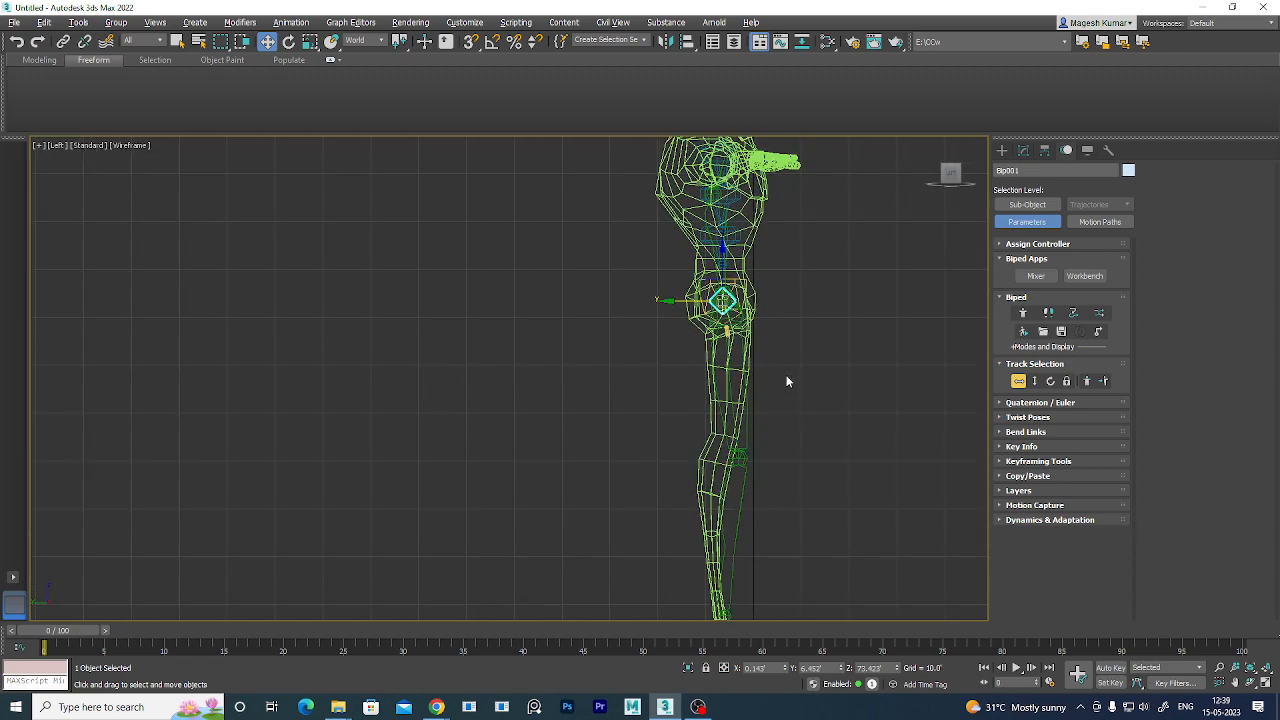
middle_click_drag(788, 338, 779, 447)
middle_click_drag(785, 387, 783, 417)
middle_click_drag(791, 472, 799, 350)
middle_click_drag(788, 446, 797, 393)
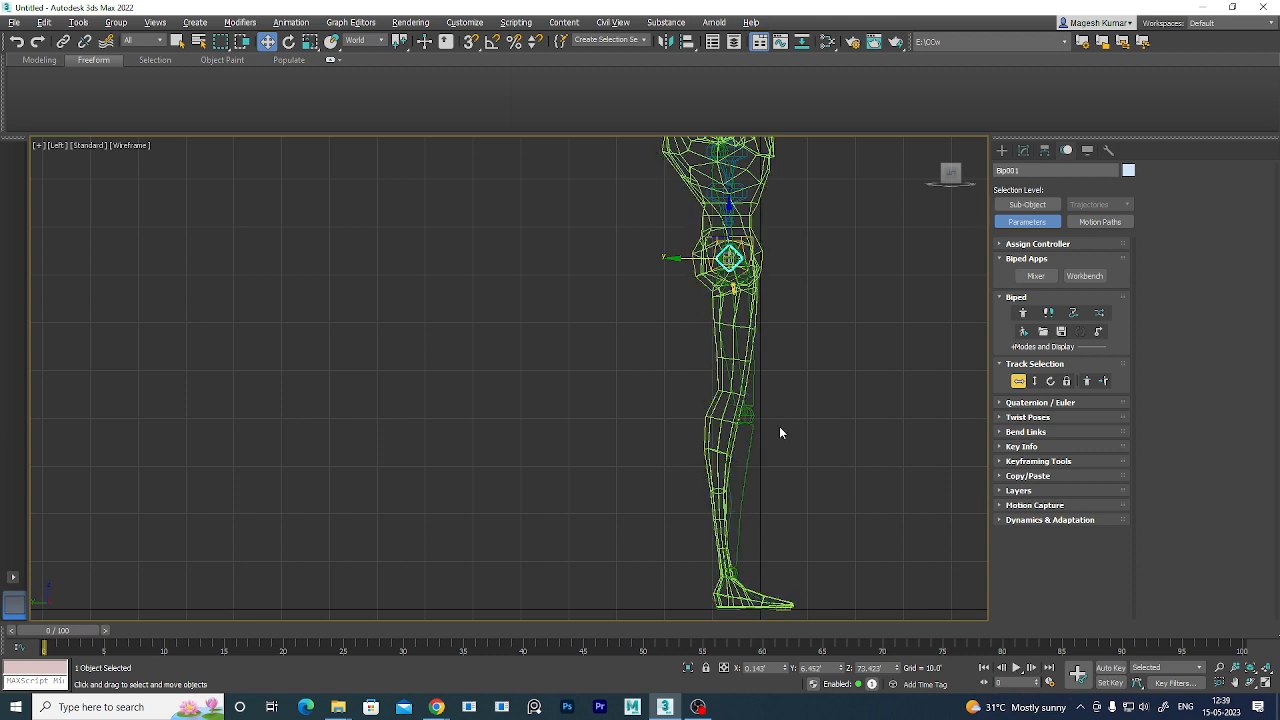
- Make the man see-through and turn off edged faces in the maximized perspective view
key("alt+w")
middle_click(860, 490)
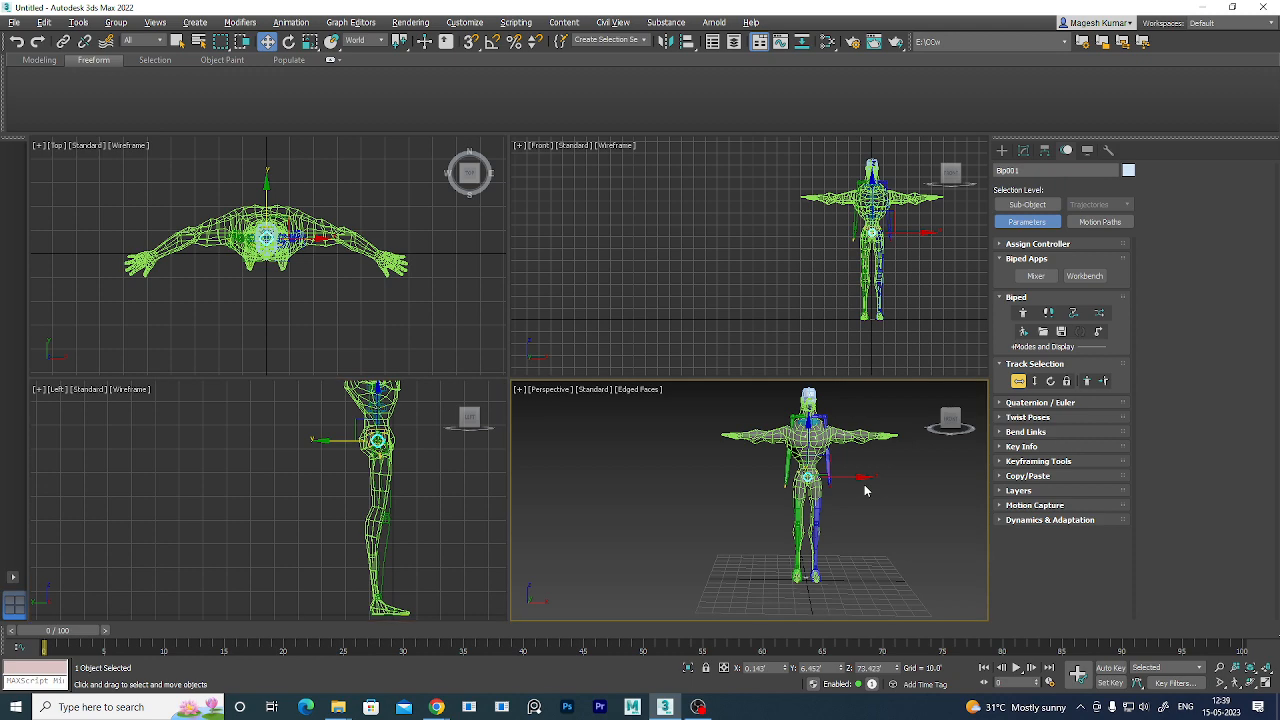
key("alt+w")
middle_click_drag(784, 367, 815, 431)
mouse_move(798, 479)
middle_mouse_down("alt")
mouse_move(774, 453)
mouse_move(788, 482)
middle_mouse_up("alt")
left_click(745, 316)
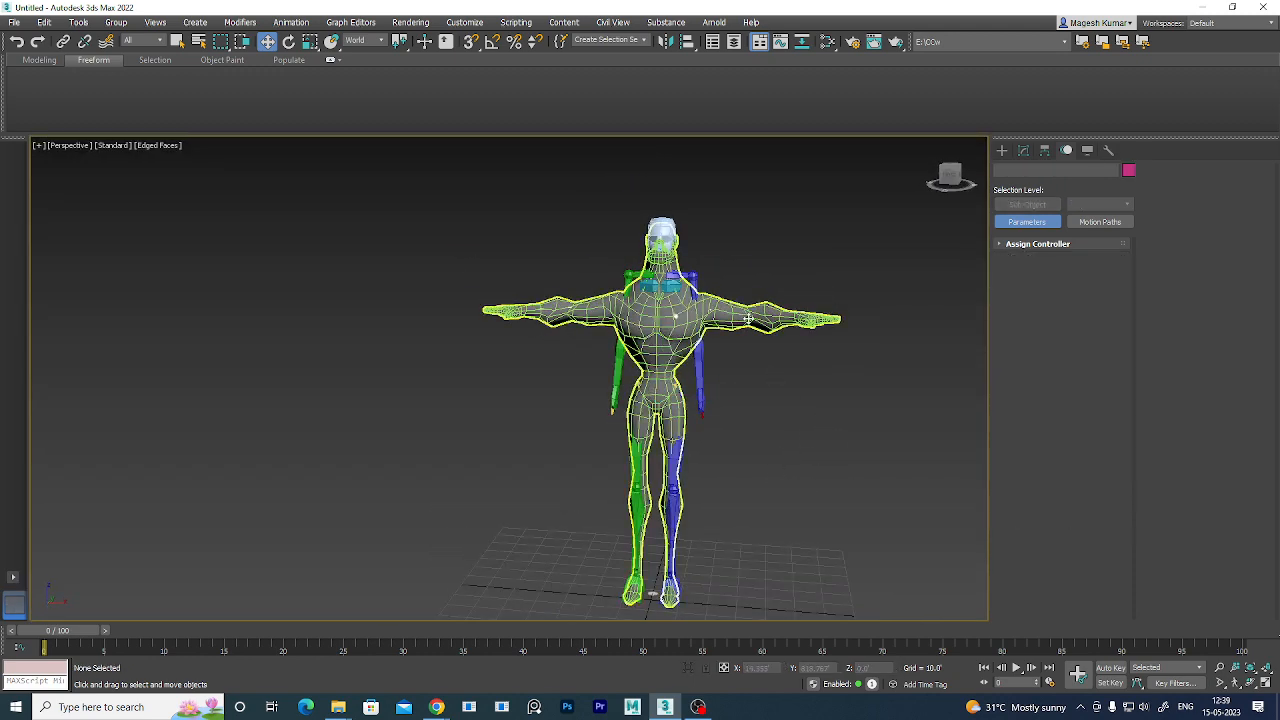
key("alt+x")
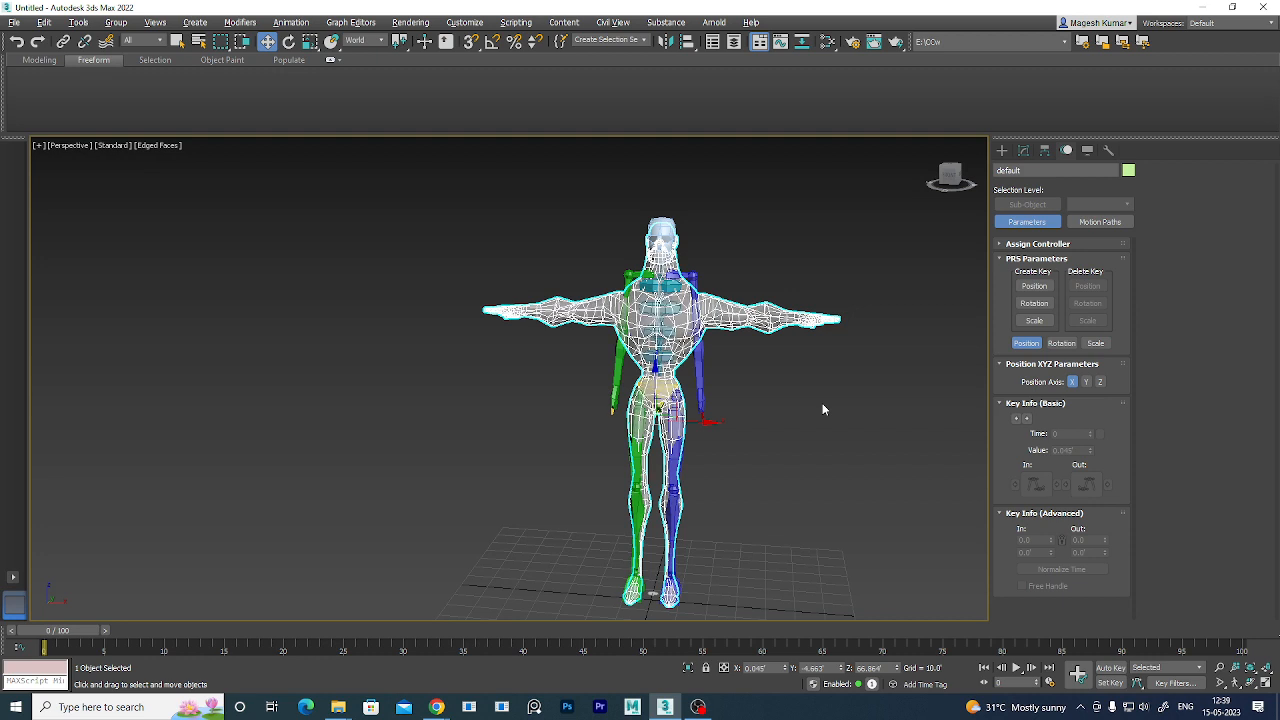
left_click(822, 403)
key("F4")
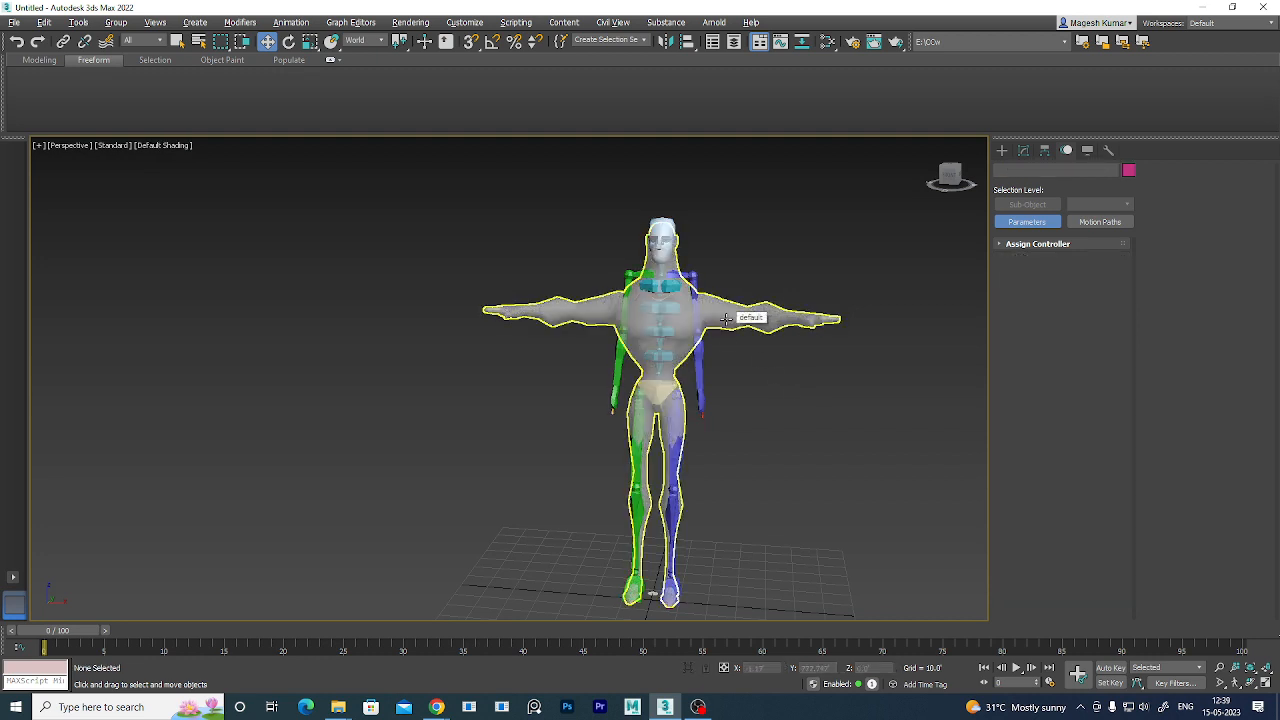
mouse_move(806, 468)
middle_mouse_down("alt")
mouse_move(891, 488)
mouse_move(815, 479)
mouse_move(795, 450)
middle_mouse_up("alt")
- Freeze the man so that only the biped can be selected
left_click(733, 316)
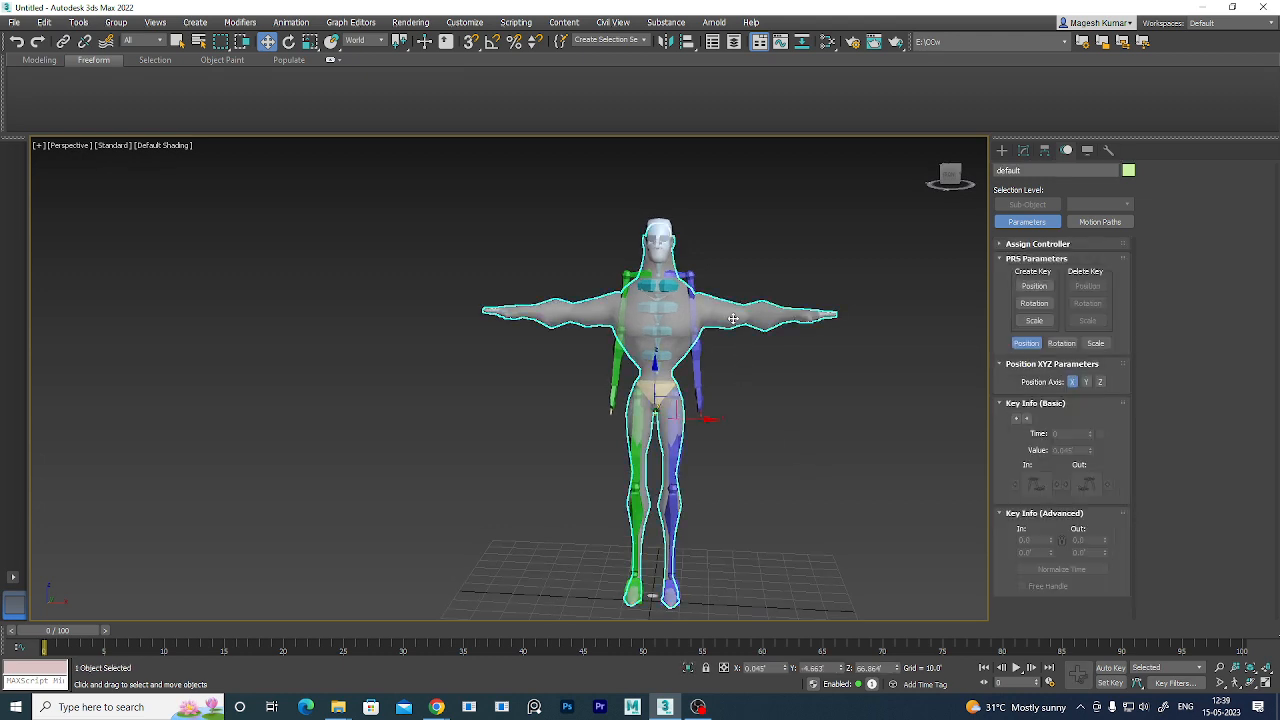
right_click(728, 314)
left_click(766, 228)
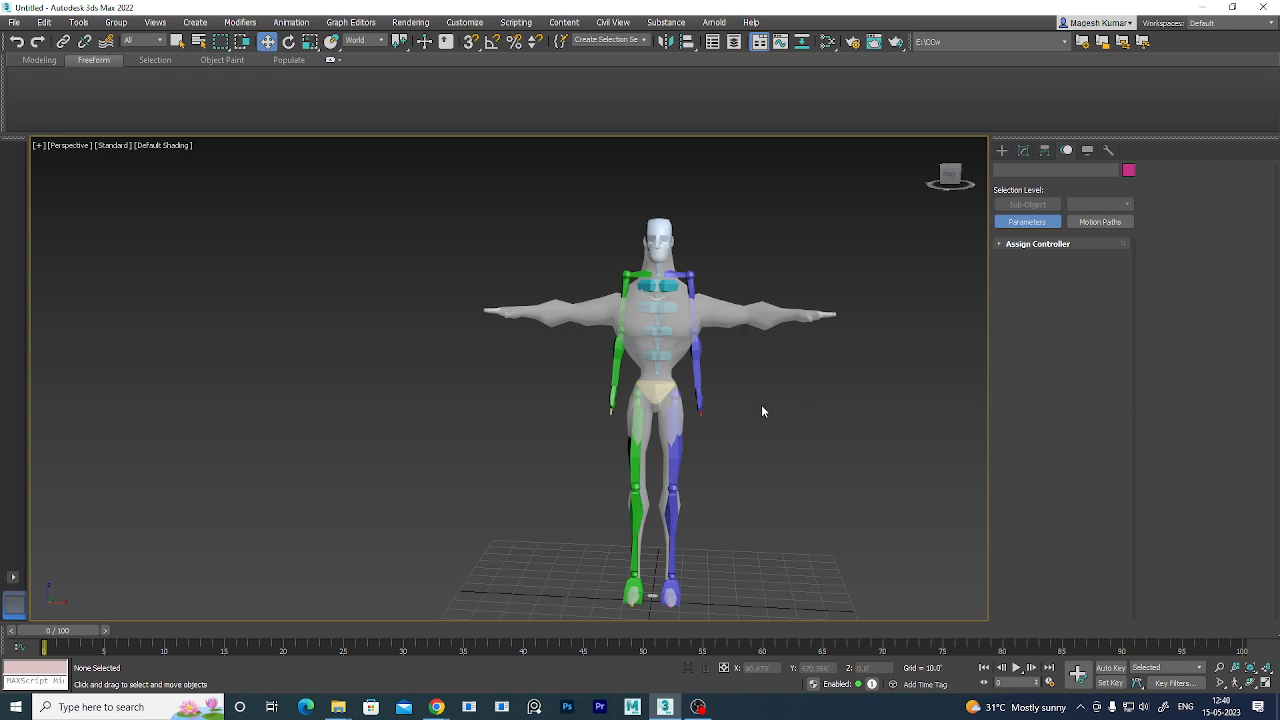
scroll(814, 383, "down", 3)
scroll(814, 383, "up", 5)
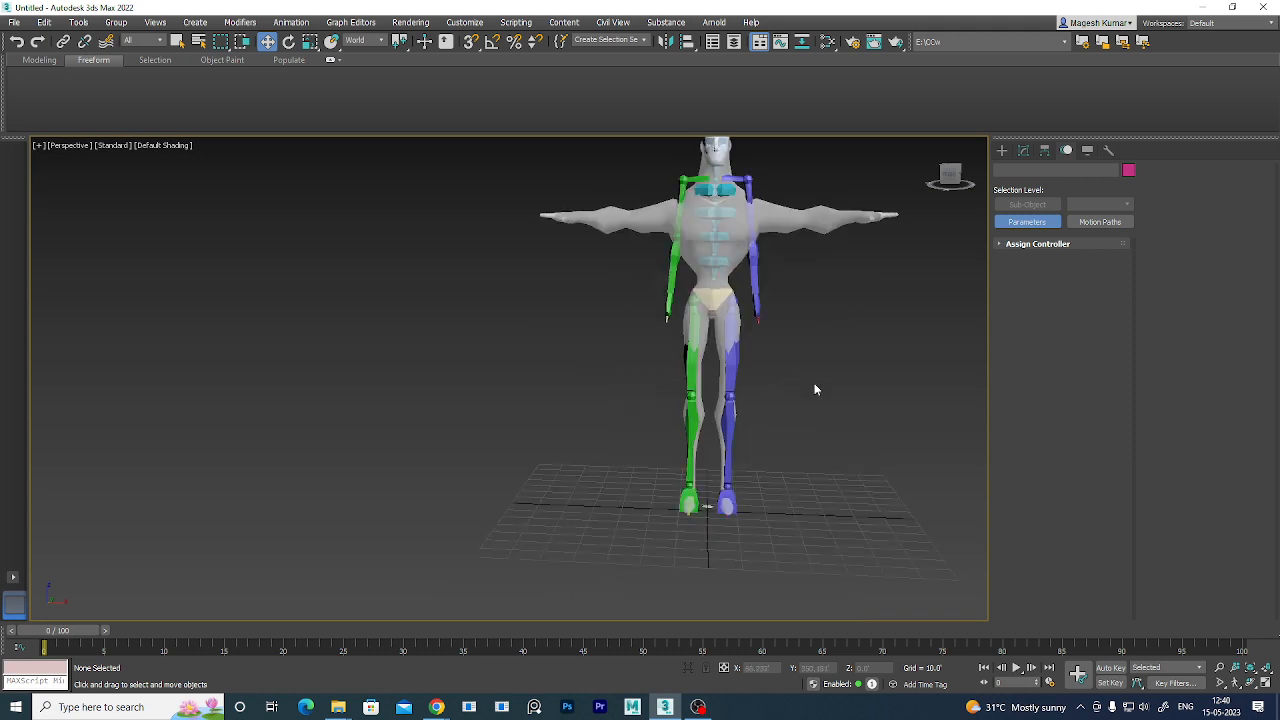
- Select the biped's pelvis and turn on Figure Mode in its motion parameters
scroll(774, 400, "down", 1)
left_click(703, 320)
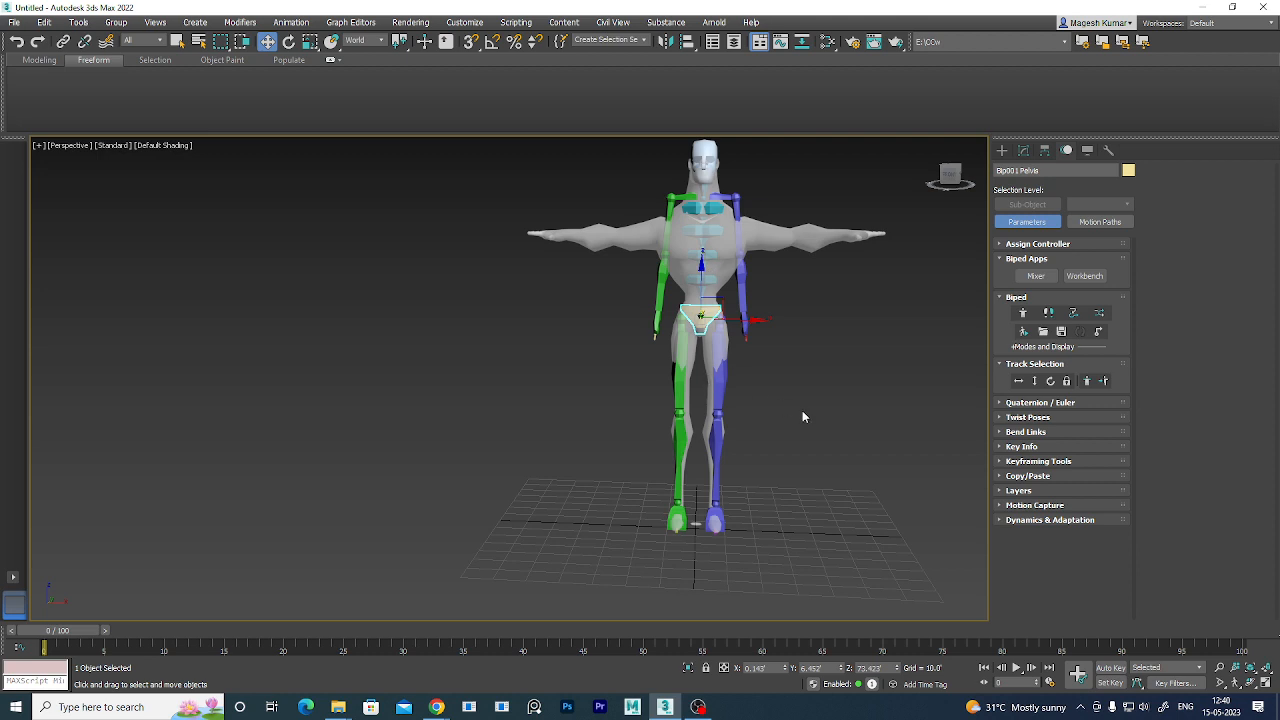
middle_click_drag(802, 412, 772, 450)
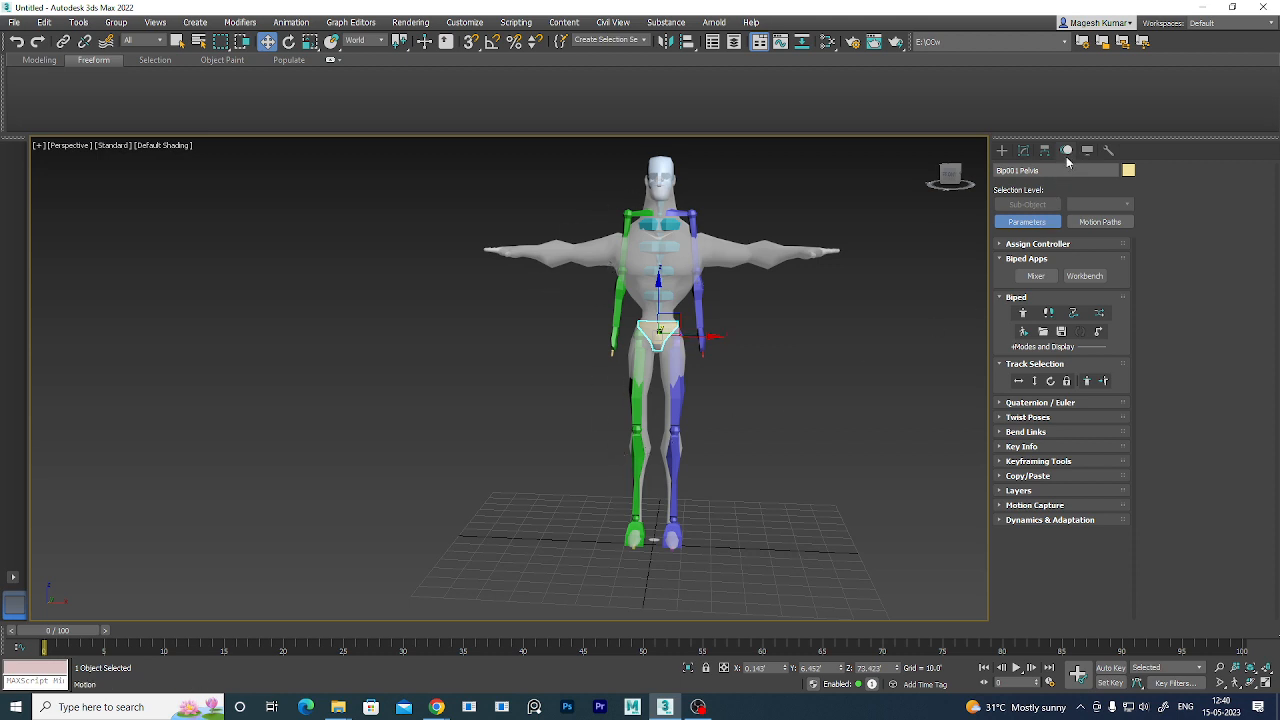
left_click(1004, 151)
left_click(1024, 150)
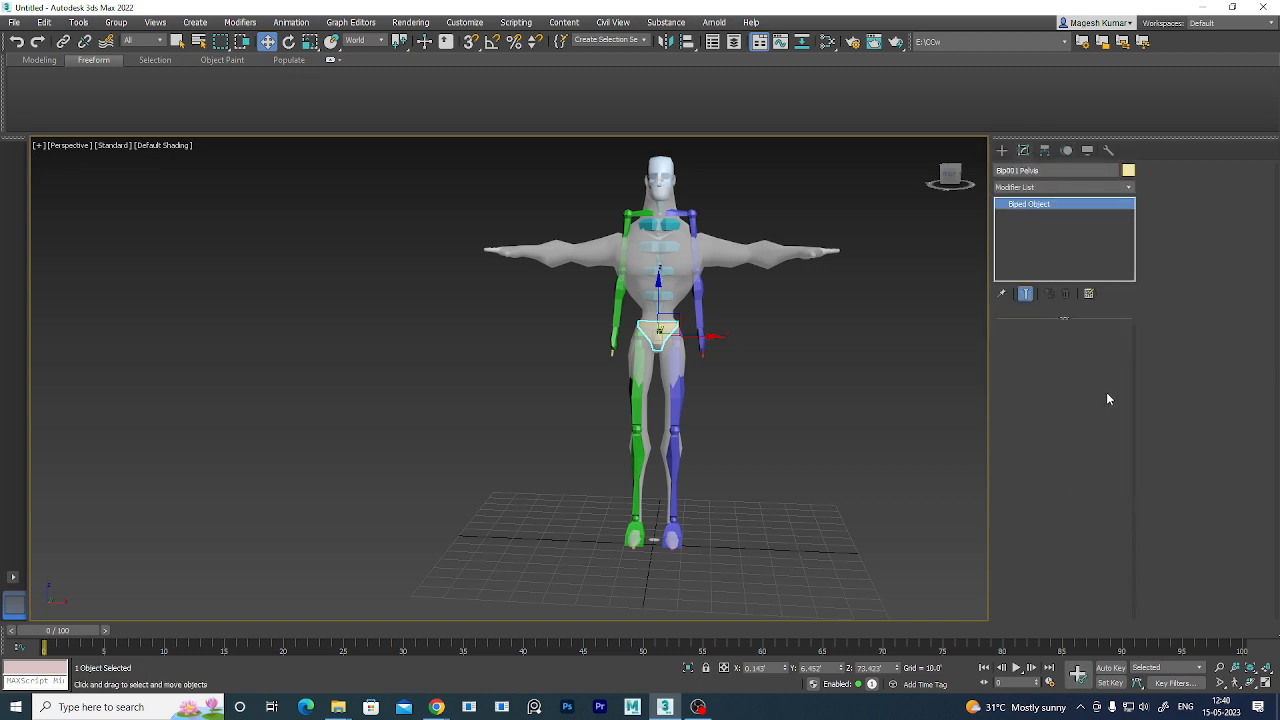
left_click(1068, 150)
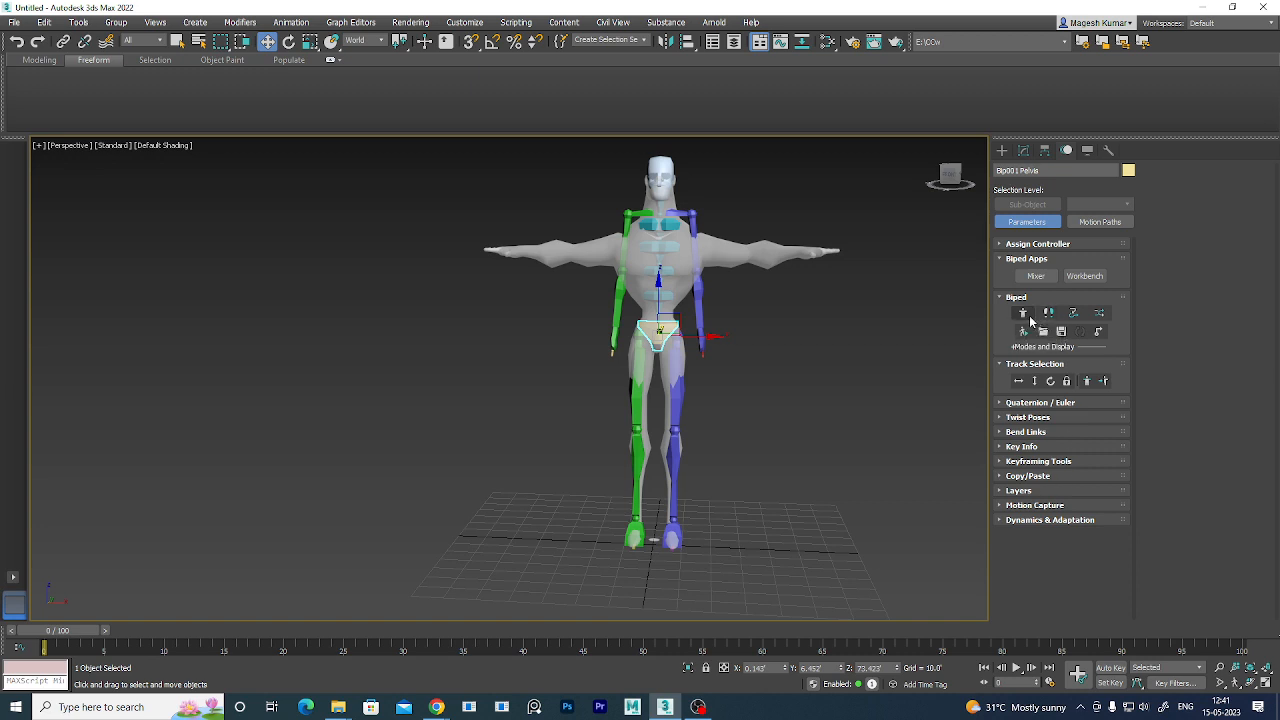
left_click(1021, 151)
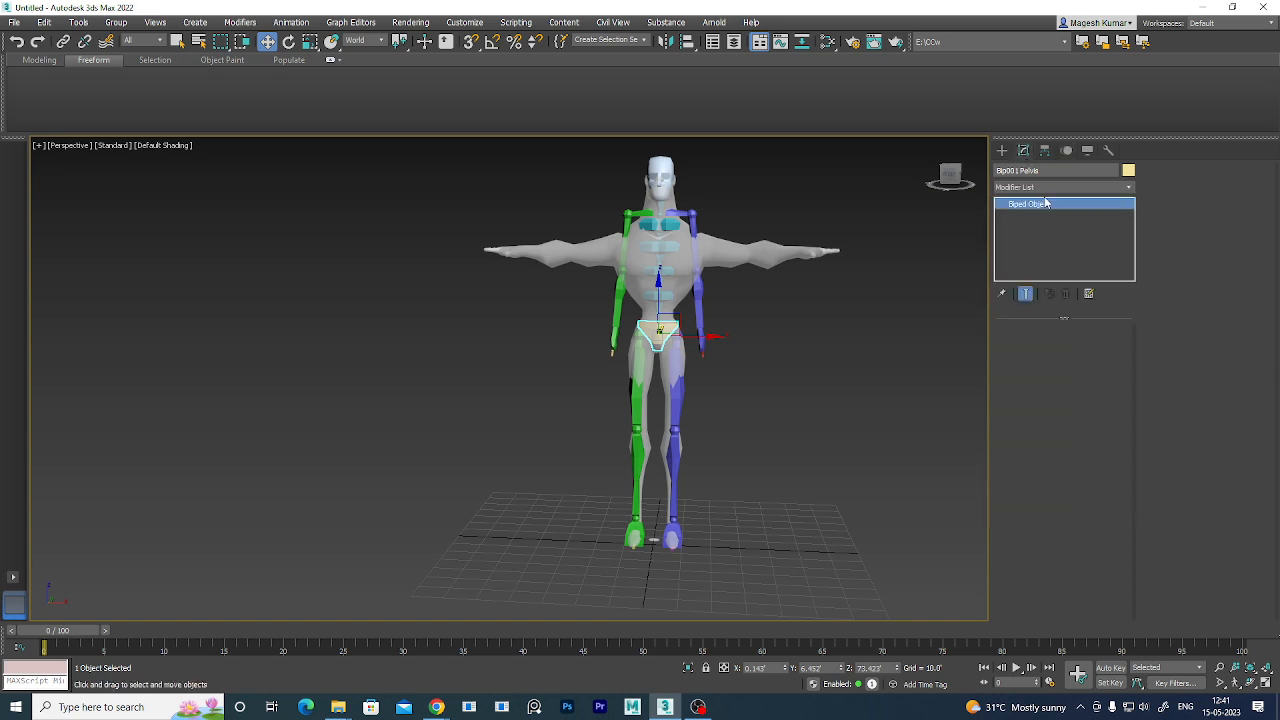
left_click(1067, 151)
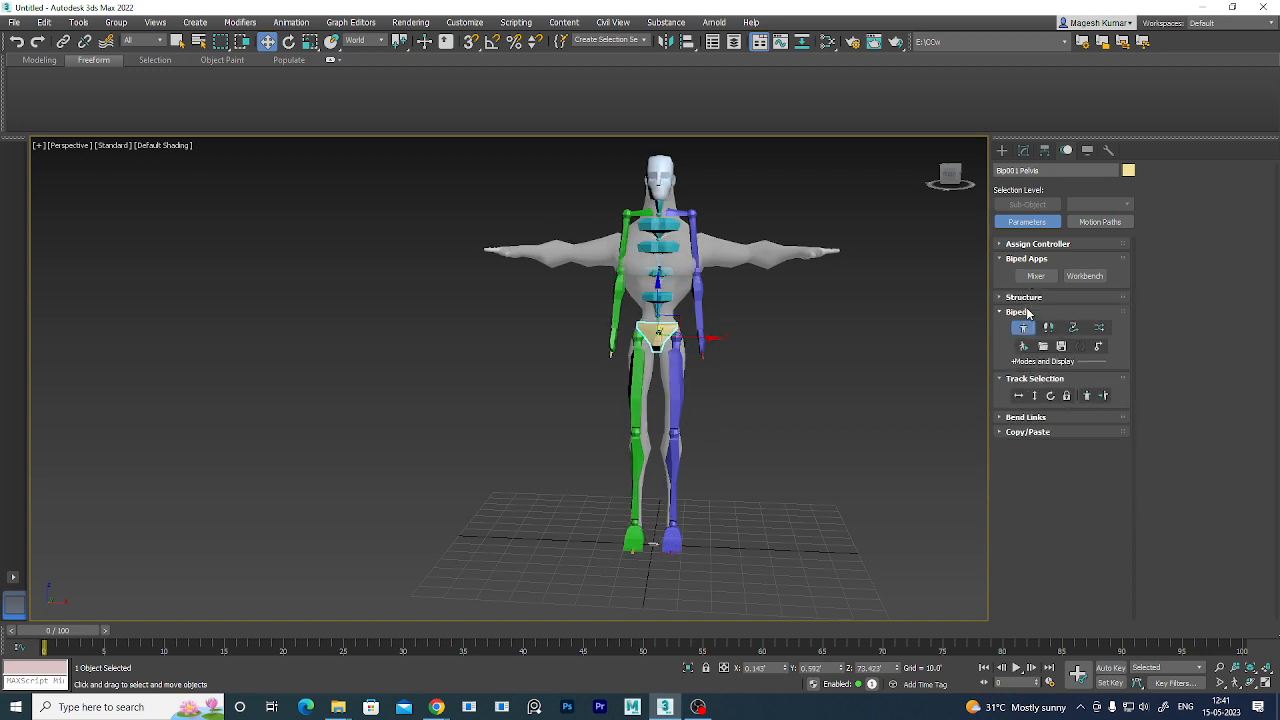
left_click(1026, 312)
left_click(1023, 328)
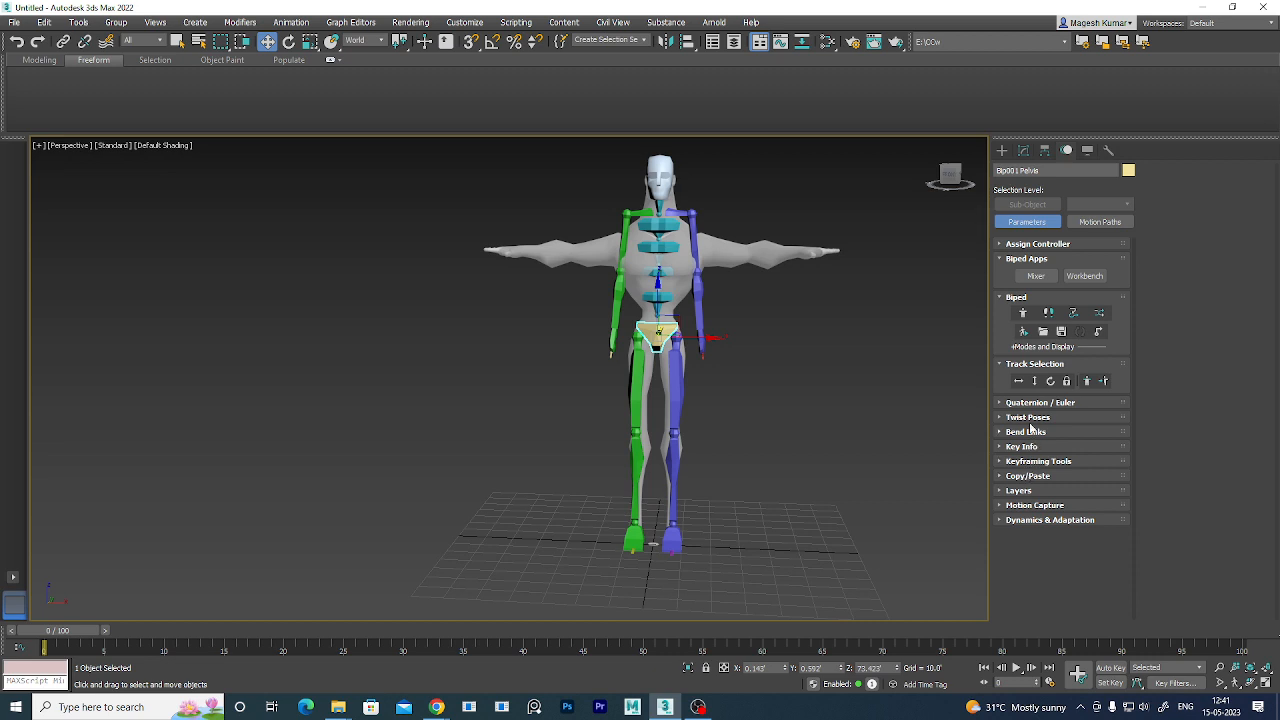
left_click(1024, 313)
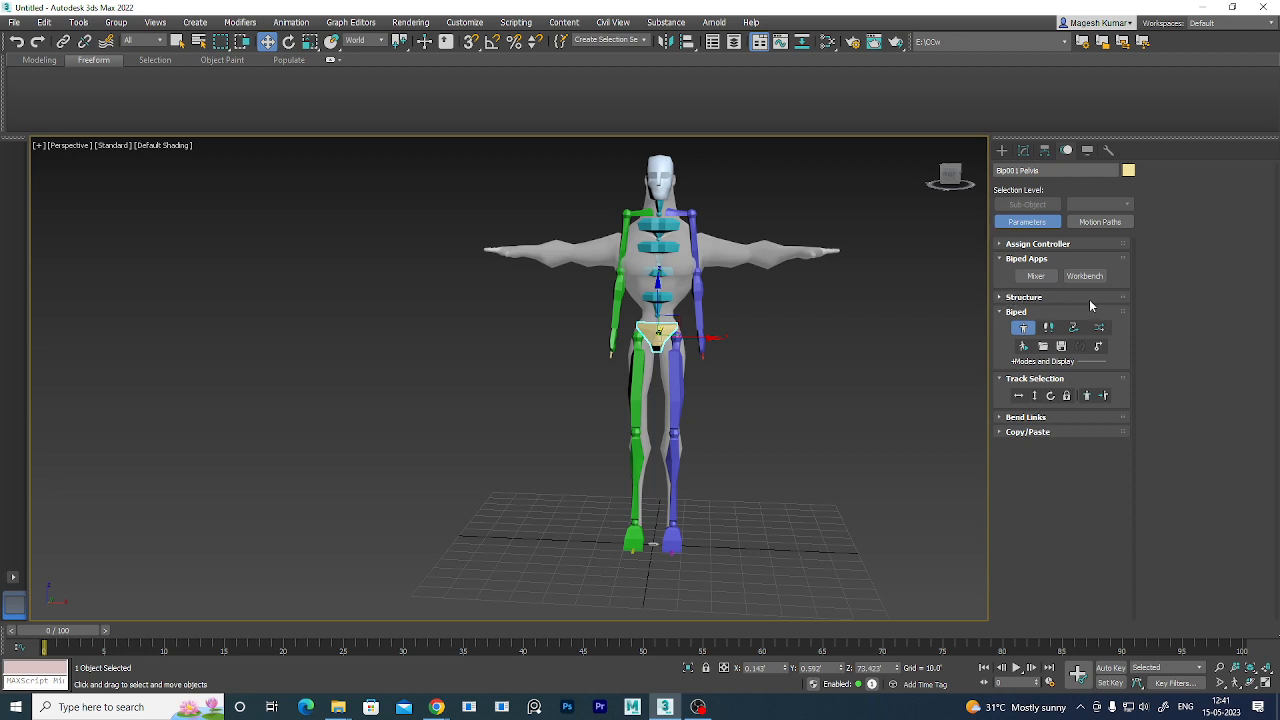
- Try the Male, Female, Classic and Skeleton body types on the biped in its structure settings
left_click(1002, 300)
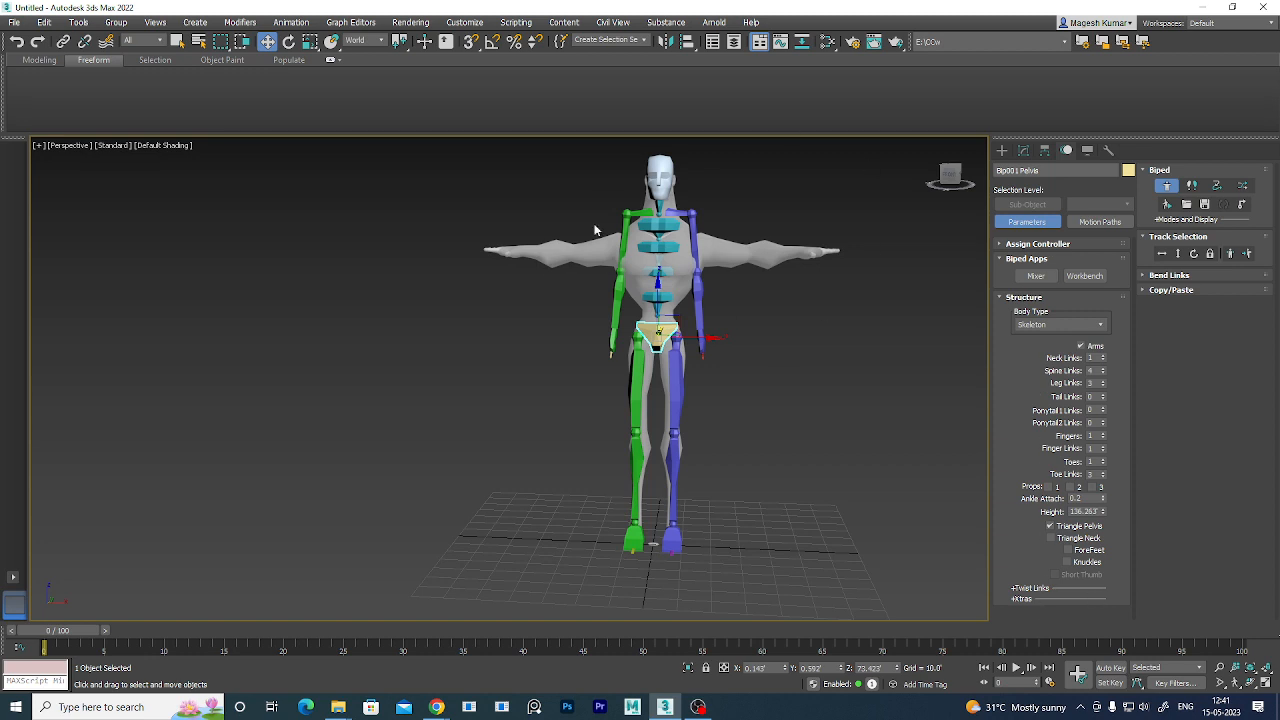
left_click(1101, 325)
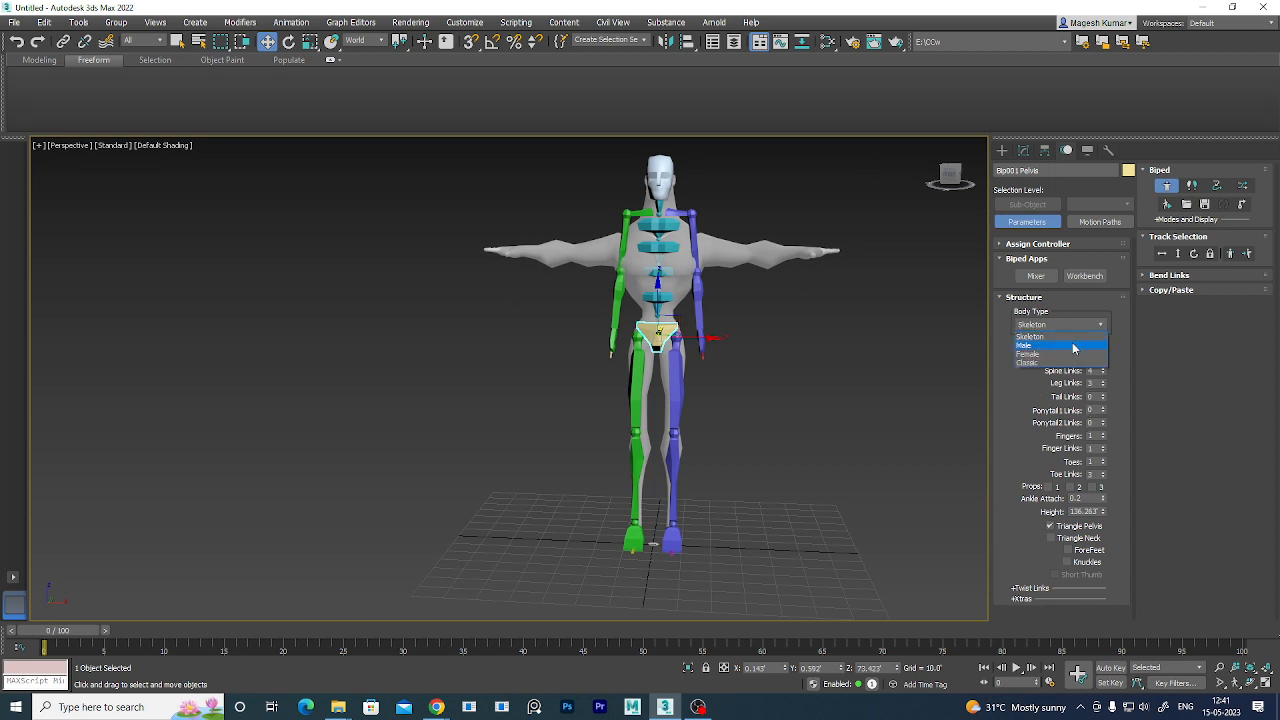
left_click(1075, 345)
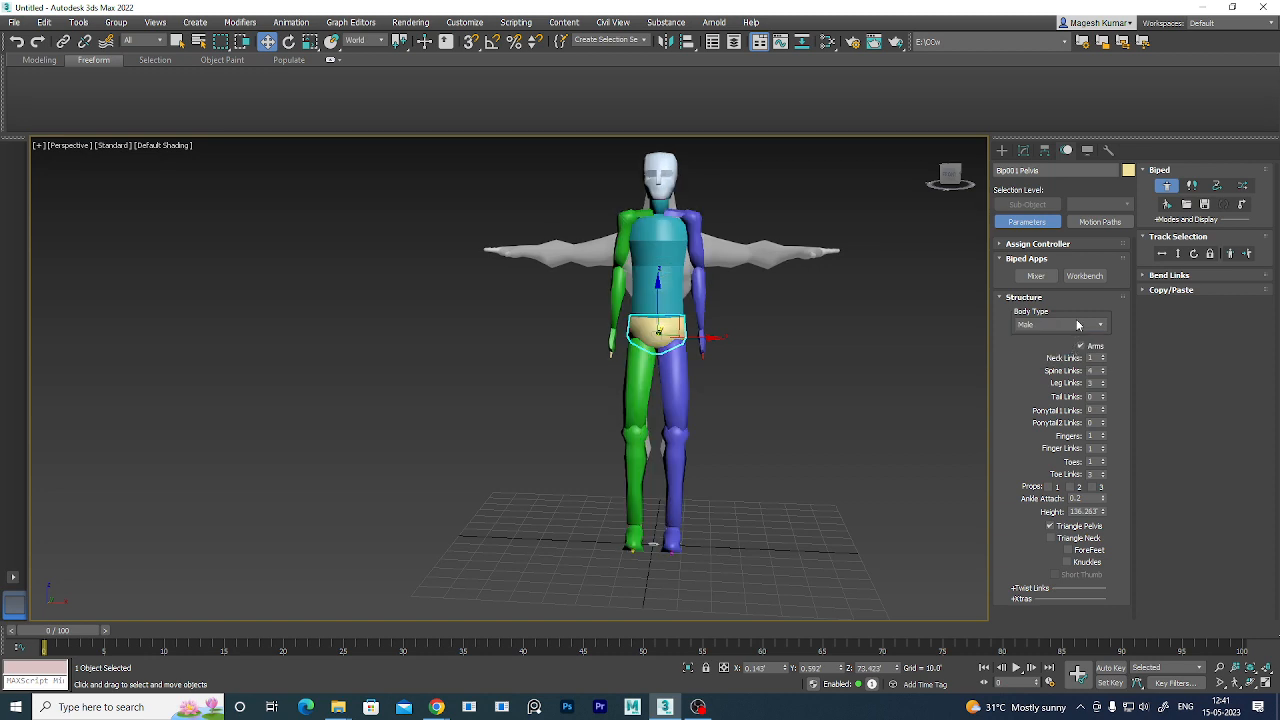
left_click(1080, 325)
left_click(1070, 356)
left_click(1080, 325)
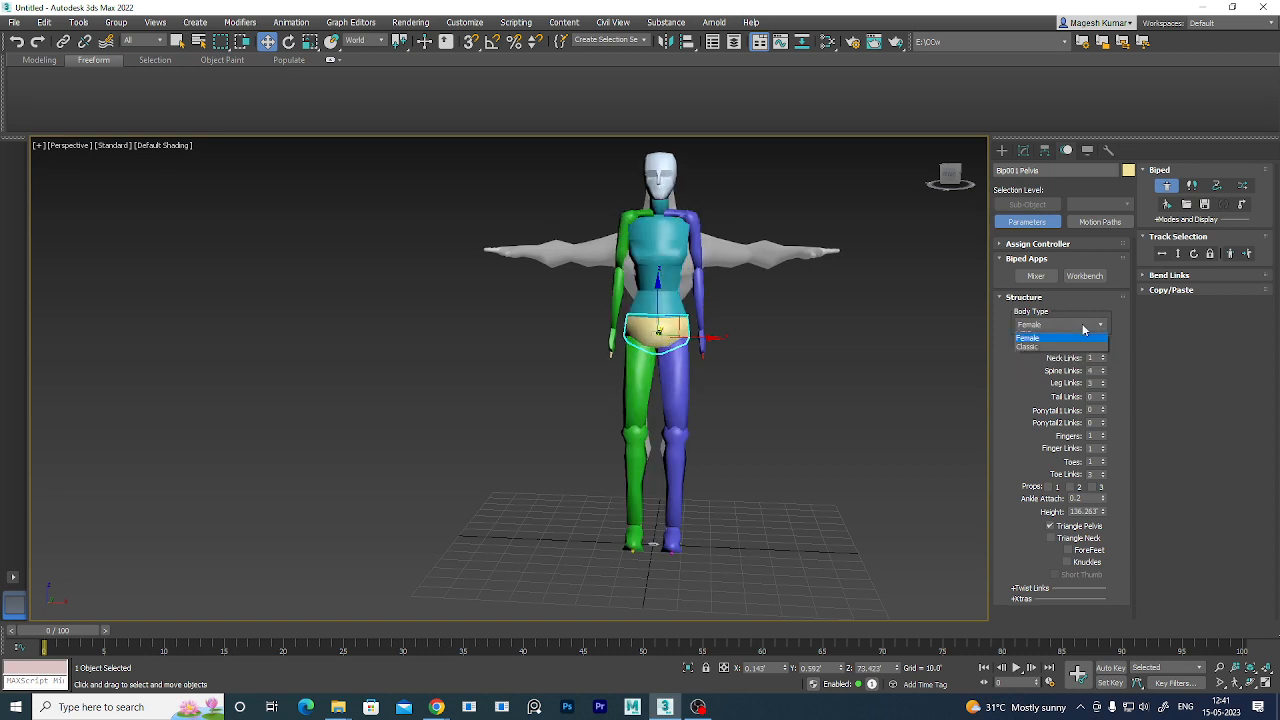
left_click(1056, 367)
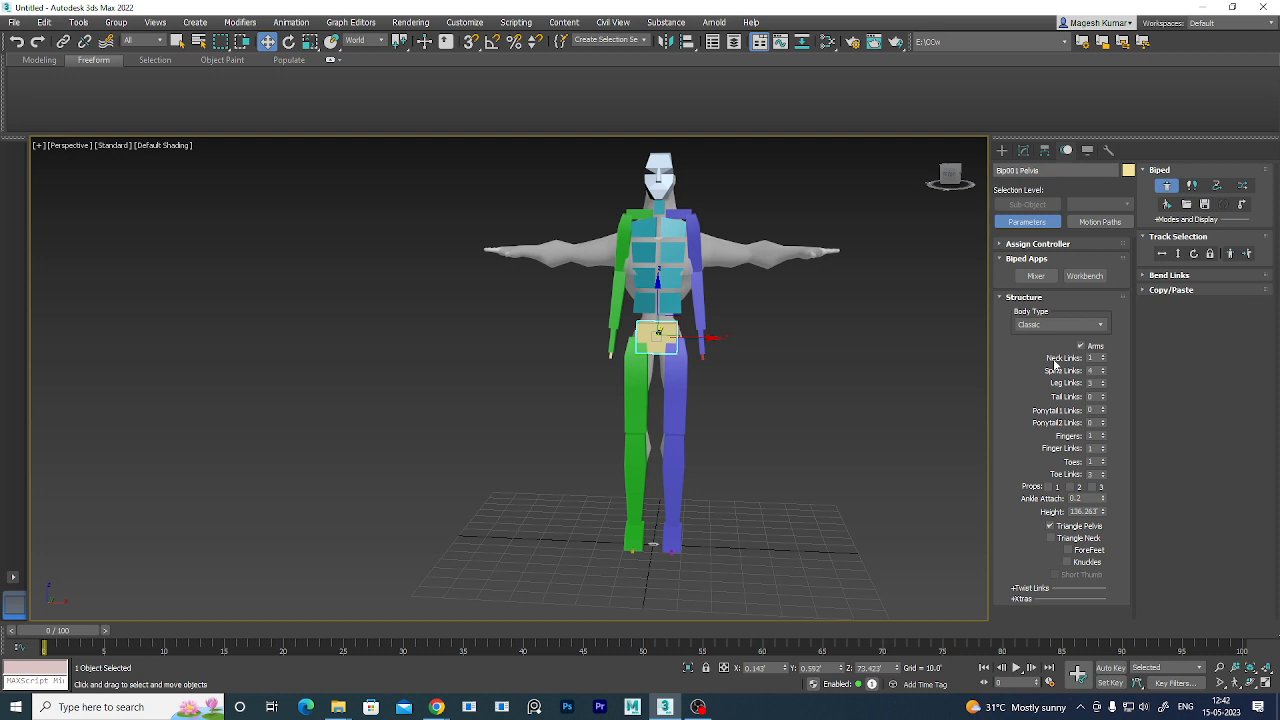
left_click(1072, 325)
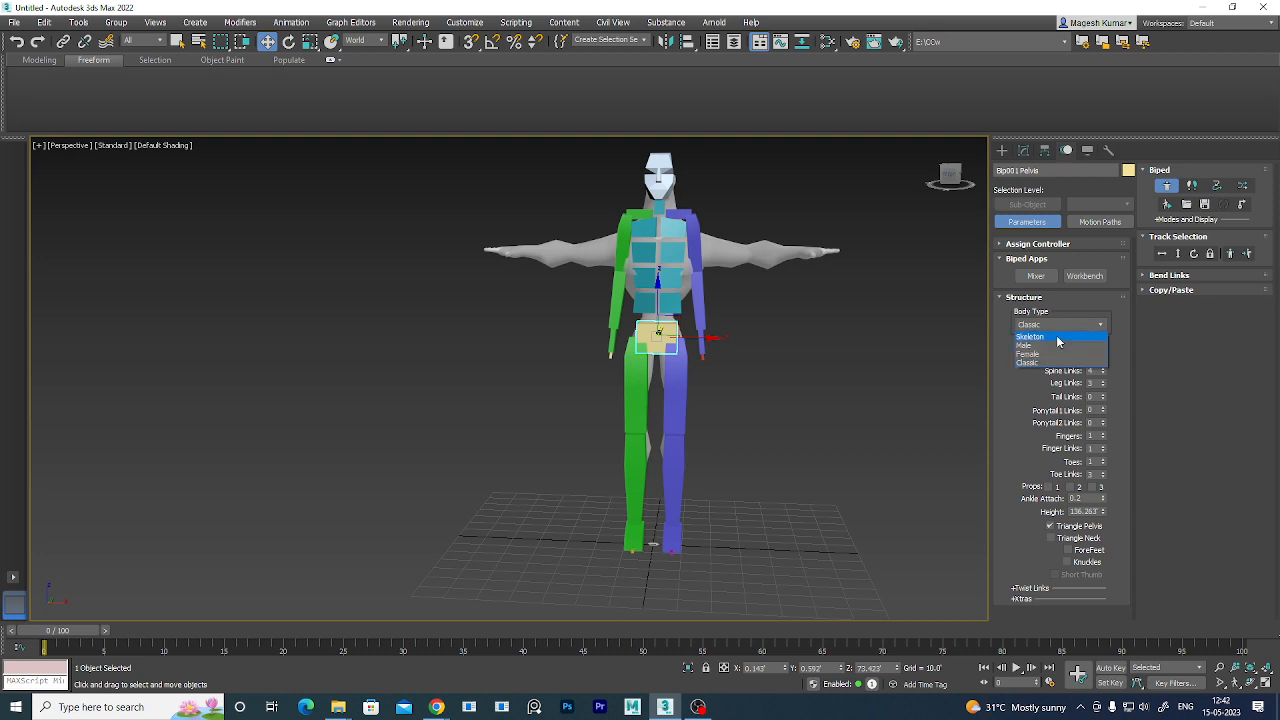
left_click(1056, 335)
- Compare the biped's body types once more and set the body type to Male
left_click(1063, 326)
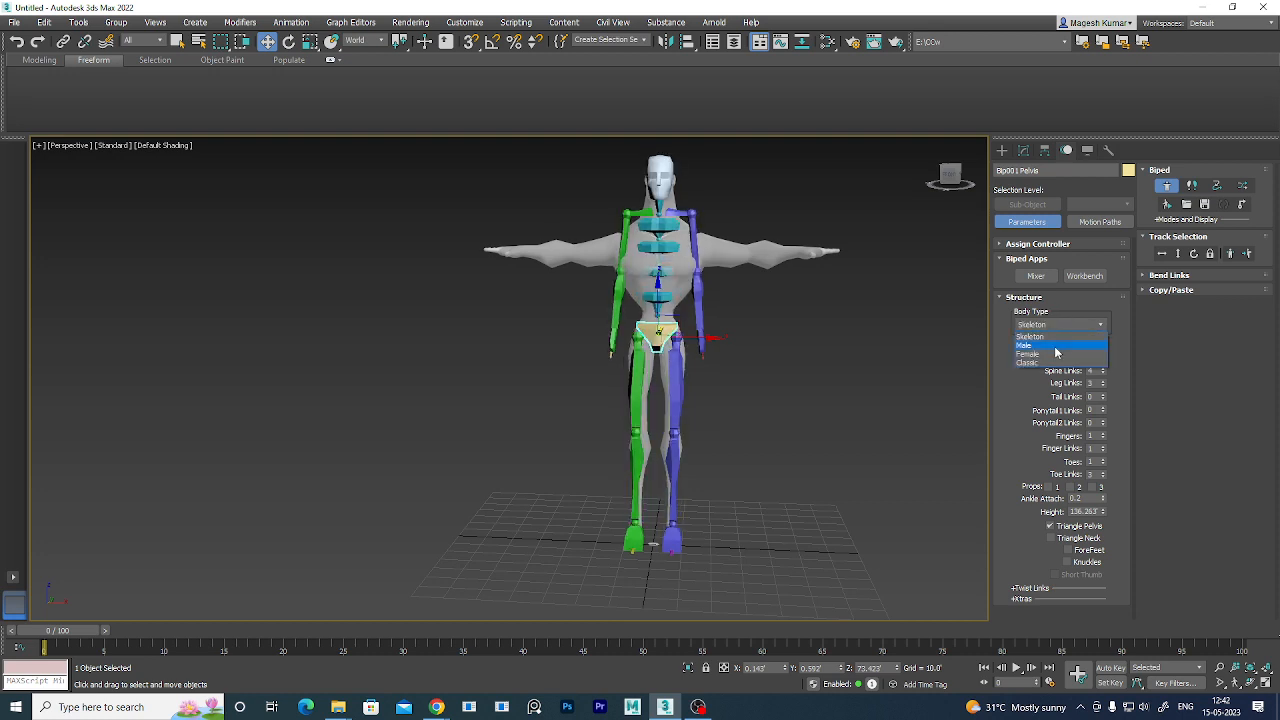
left_click(1055, 345)
left_click(1070, 328)
left_click(1055, 354)
left_click(1064, 326)
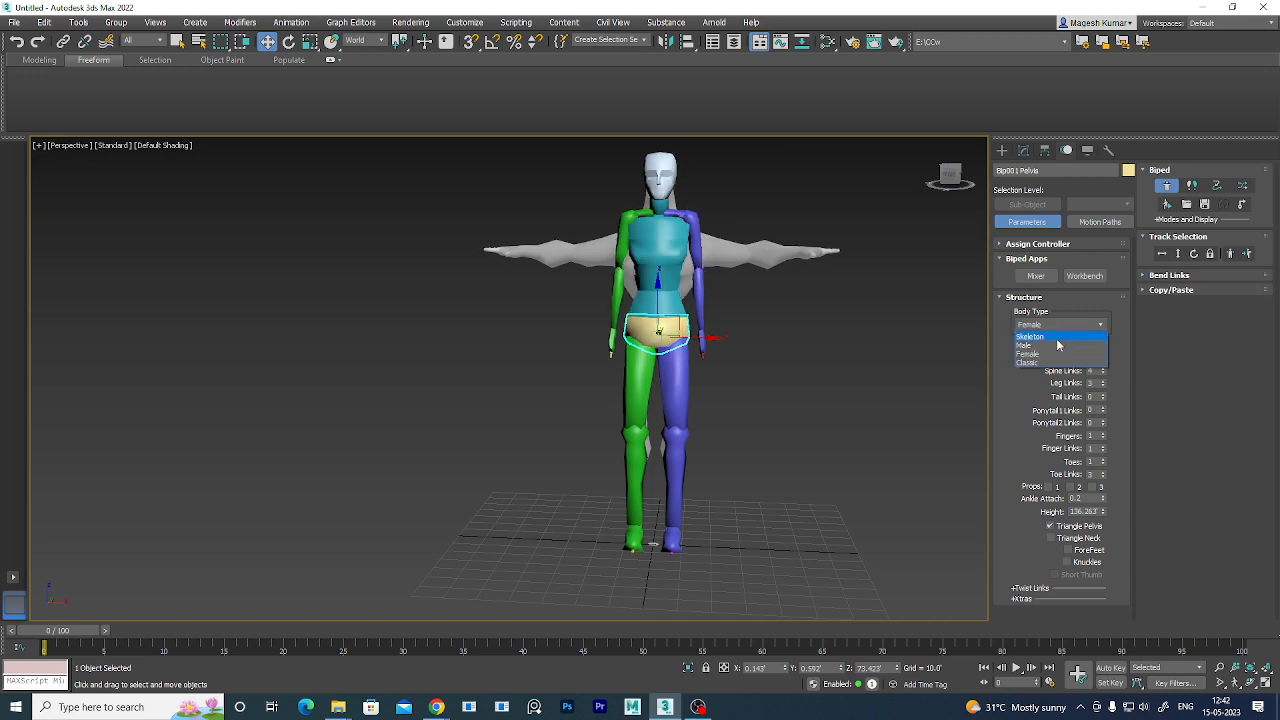
left_click(1052, 362)
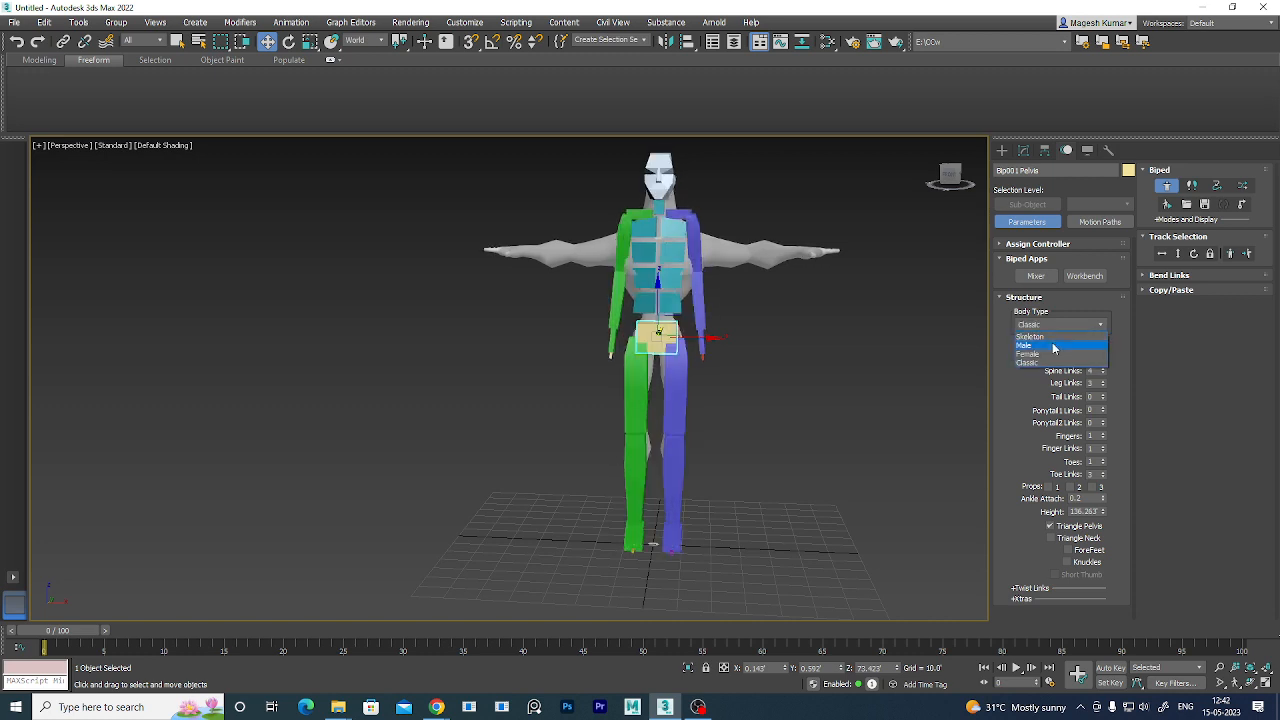
left_click(1053, 338)
left_click(1061, 323)
left_click(1054, 346)
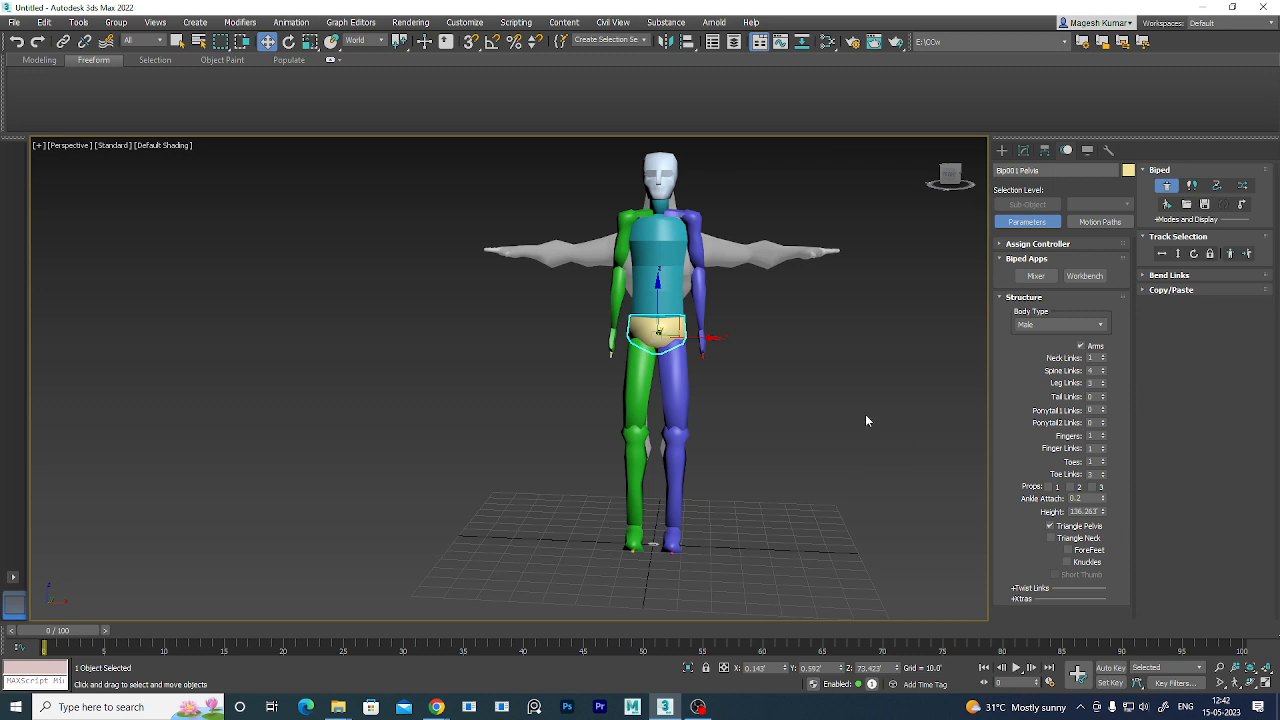
- Move the biped's whole body along Y to about 5.63' so its pelvis sits inside the man's hips
middle_click_drag(834, 472, 719, 469, "alt")
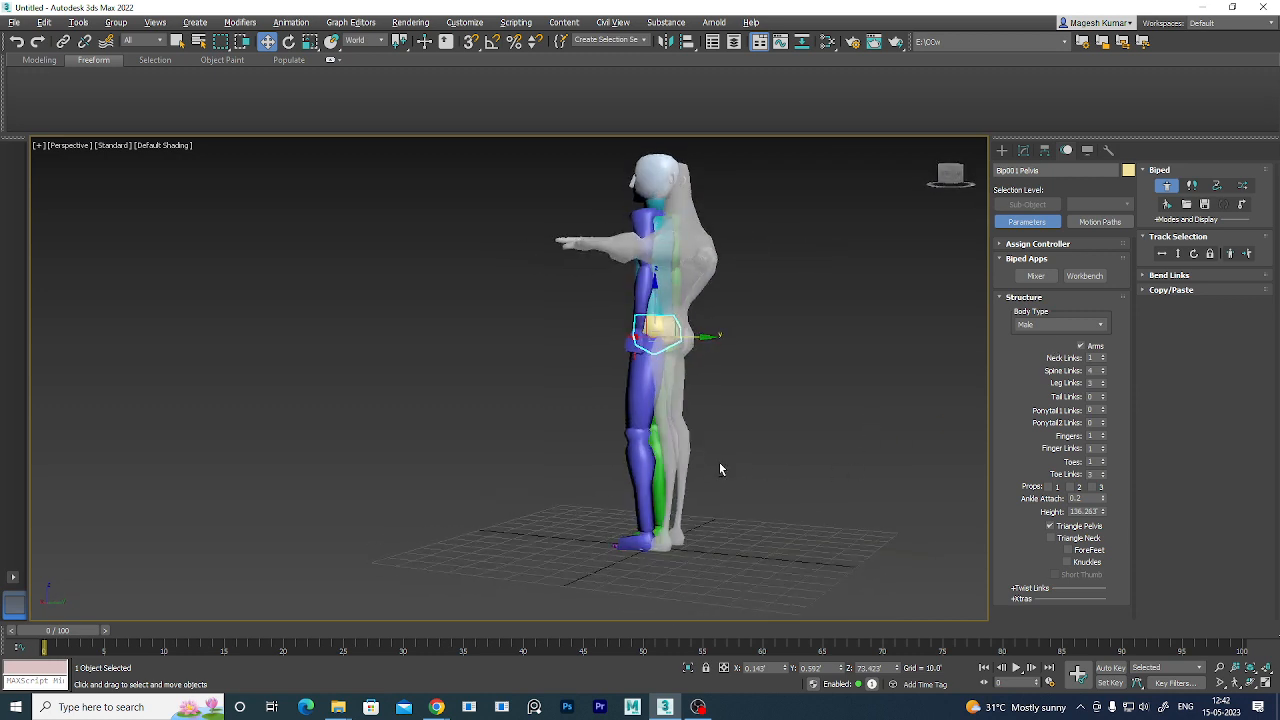
scroll(735, 419, "up", 4)
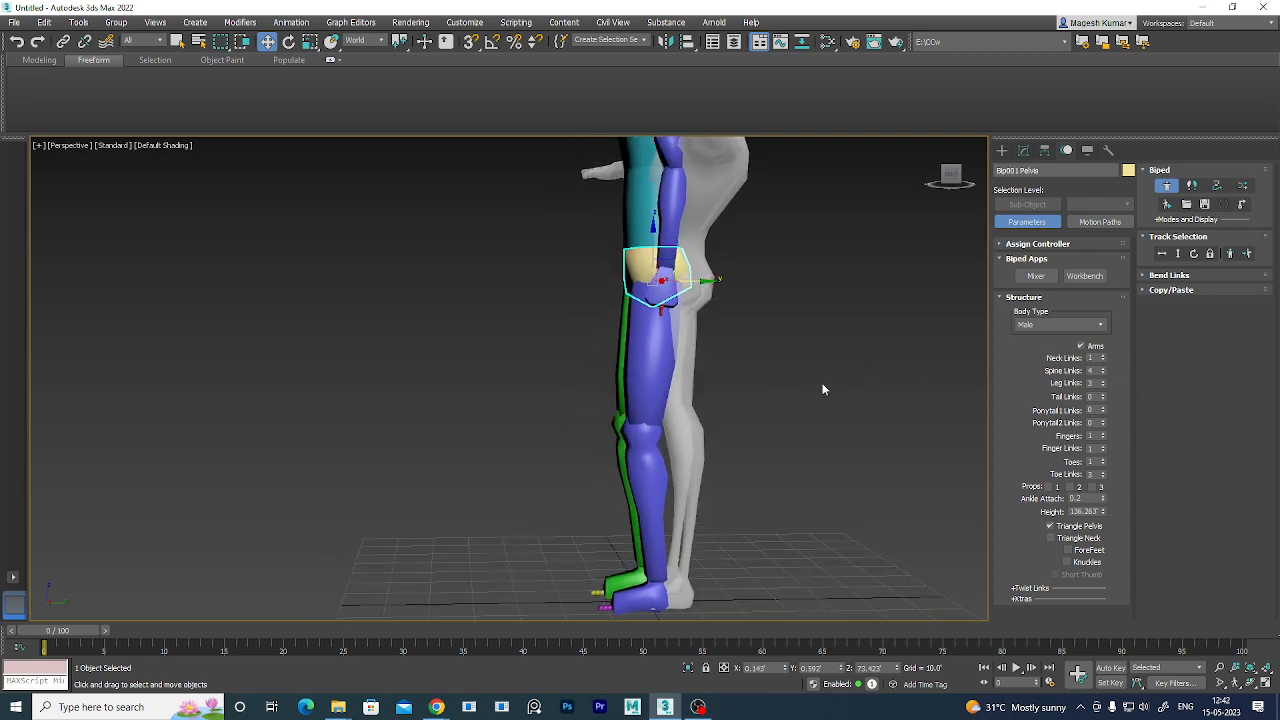
middle_click_drag(799, 491, 836, 487, "alt")
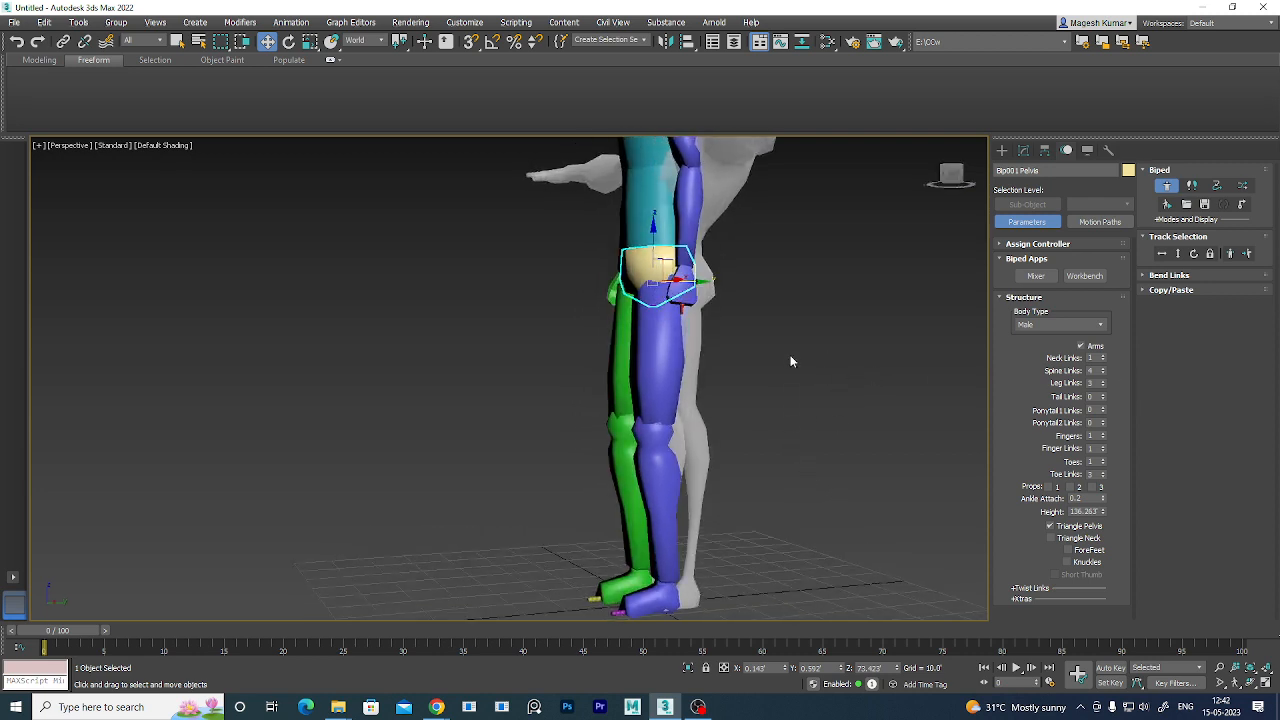
middle_click_drag(801, 225, 683, 377)
scroll(770, 360, "up", 3)
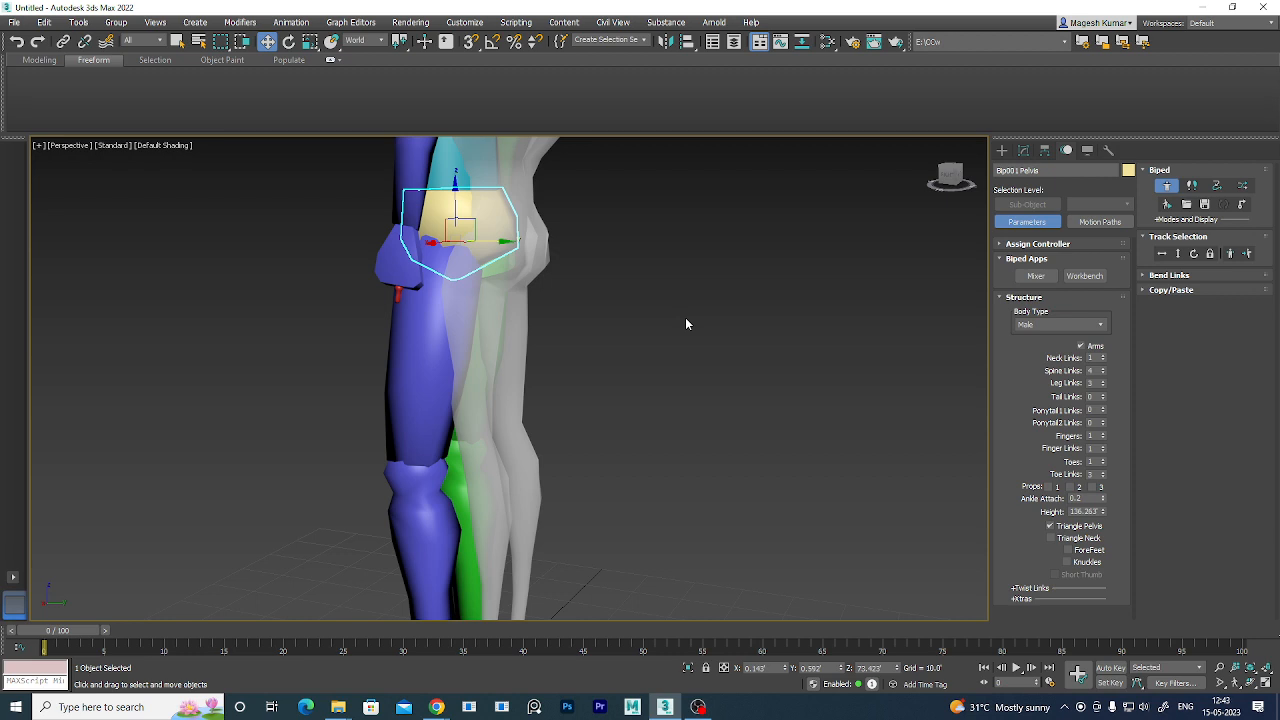
middle_click_drag(658, 422, 589, 456, "alt")
scroll(665, 459, "up", 2)
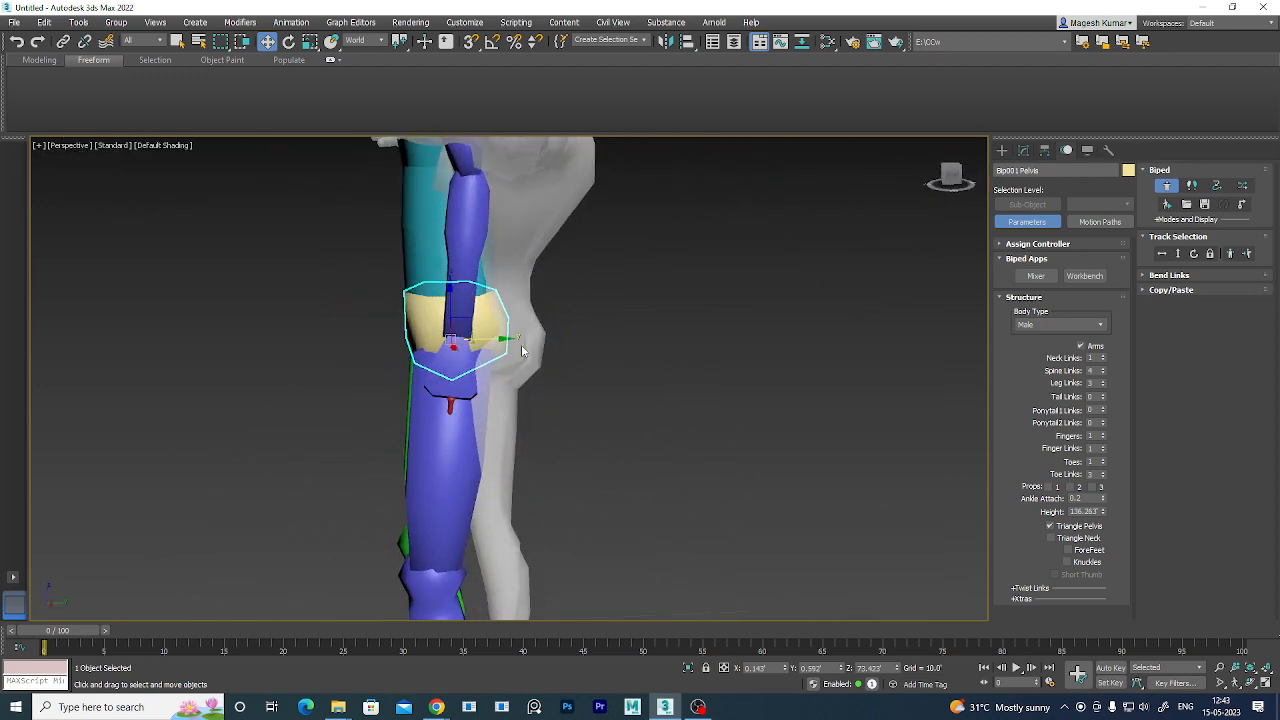
left_click(1177, 256)
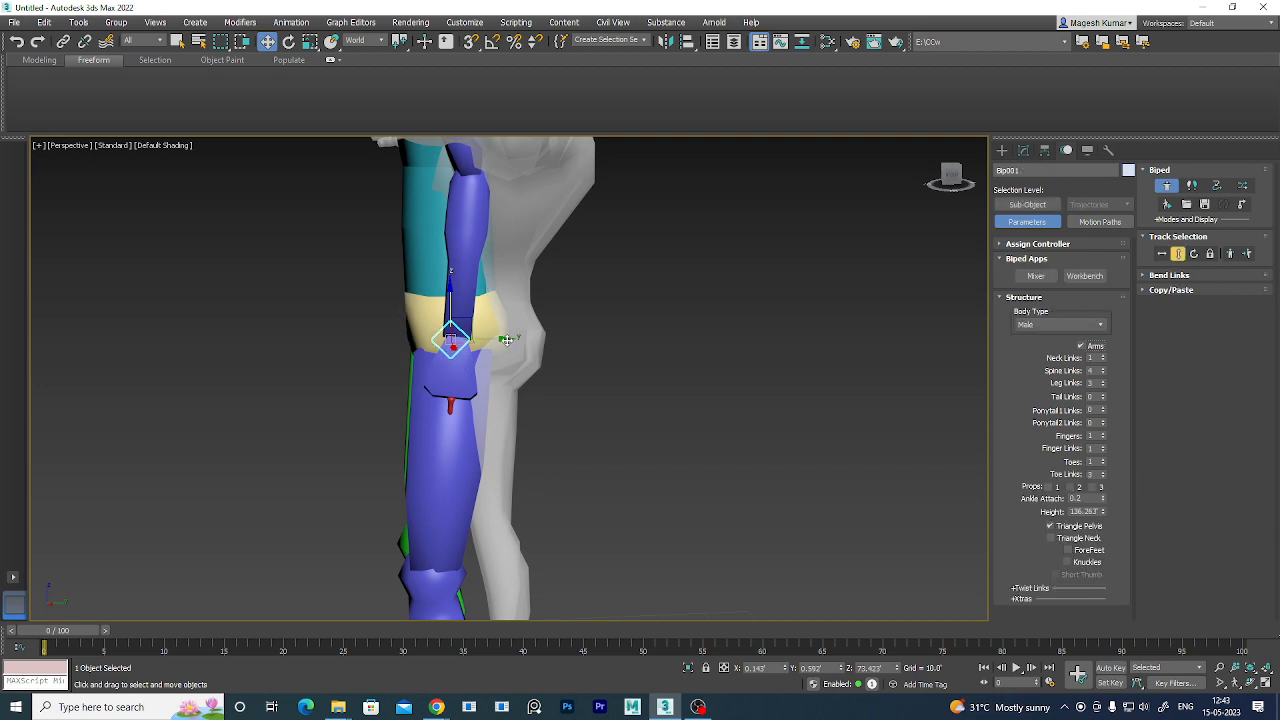
left_click_drag(508, 341, 551, 354)
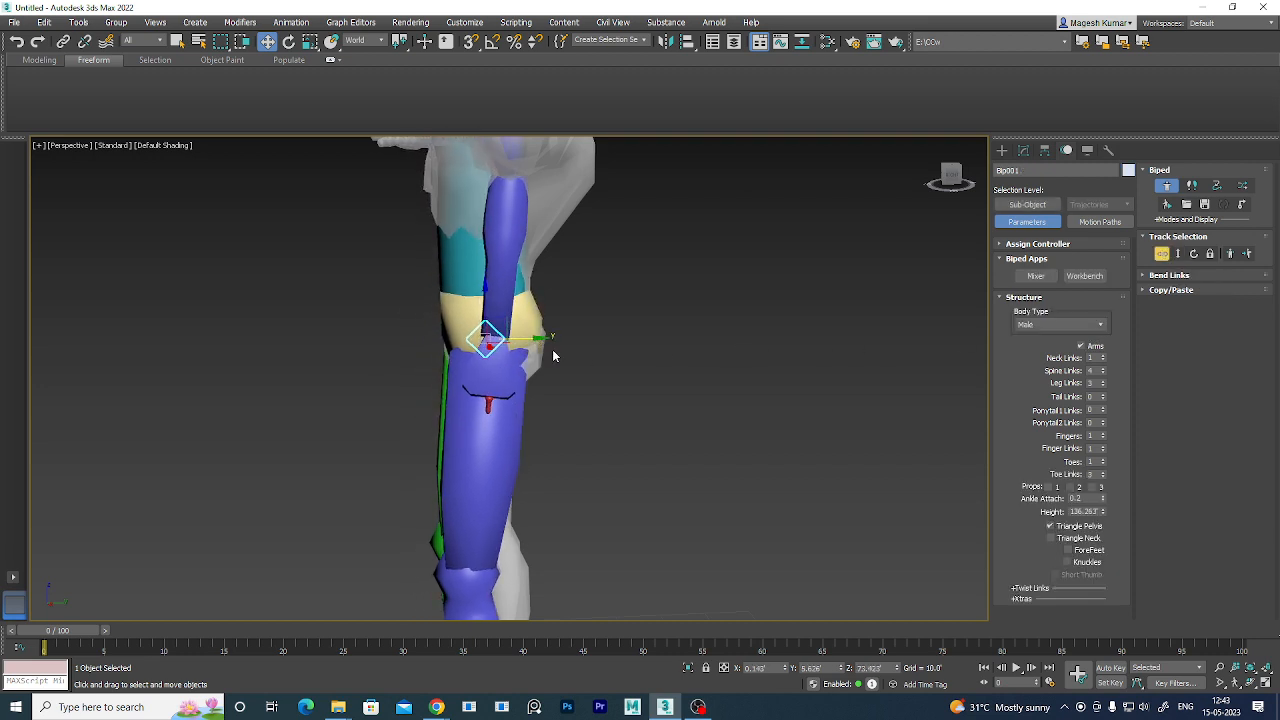
- Nudge the biped's body along Y to about 5.91' and lower it along Z to about 72.74'
middle_click_drag(551, 354, 850, 392, "alt")
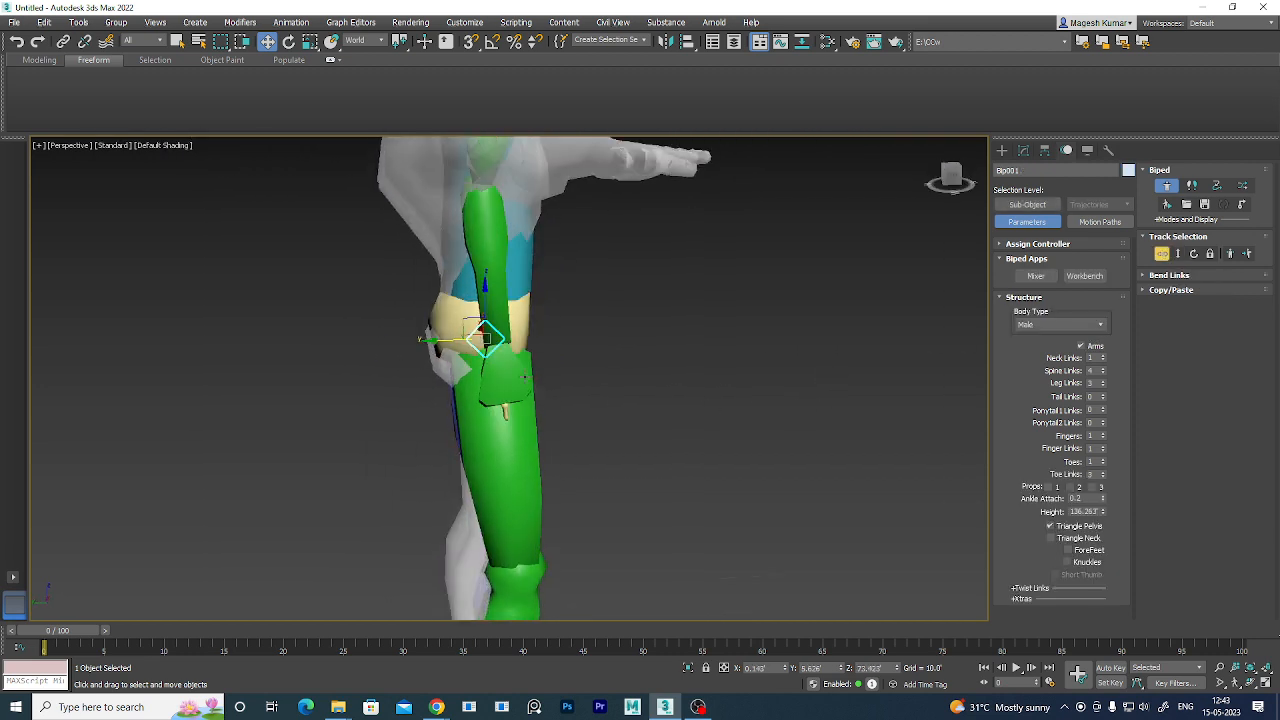
left_click(426, 338)
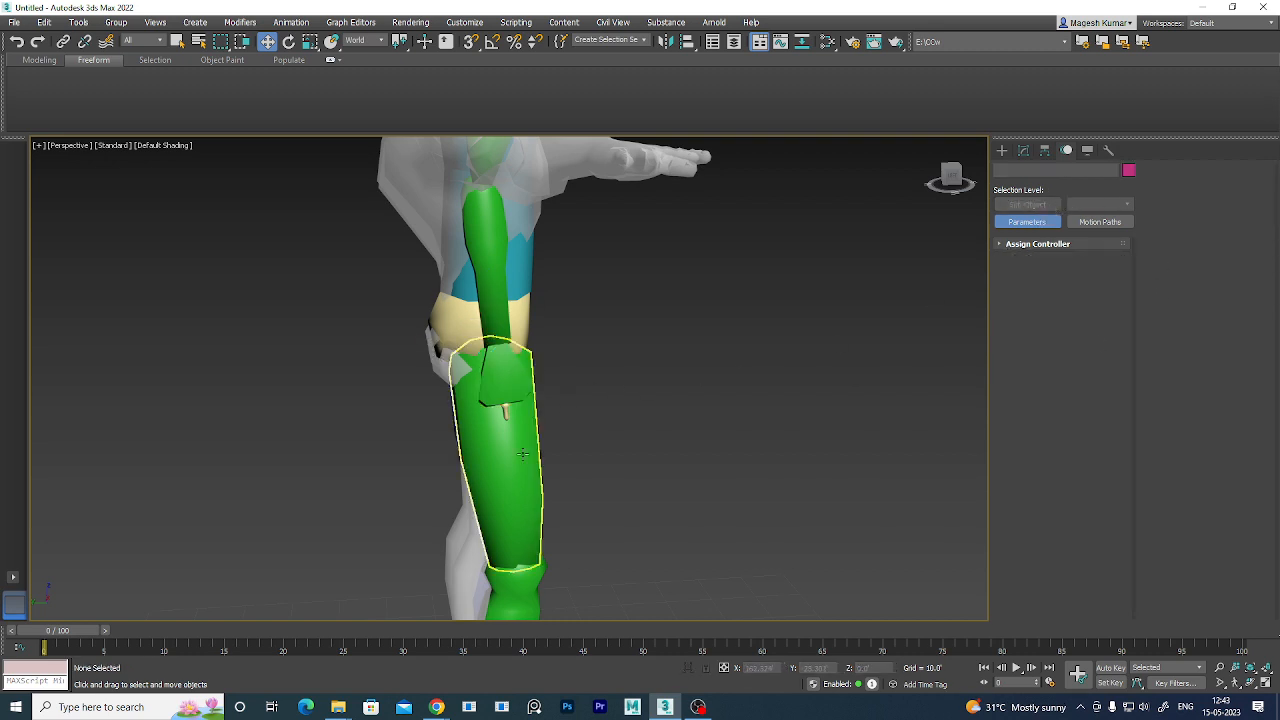
left_click(495, 440)
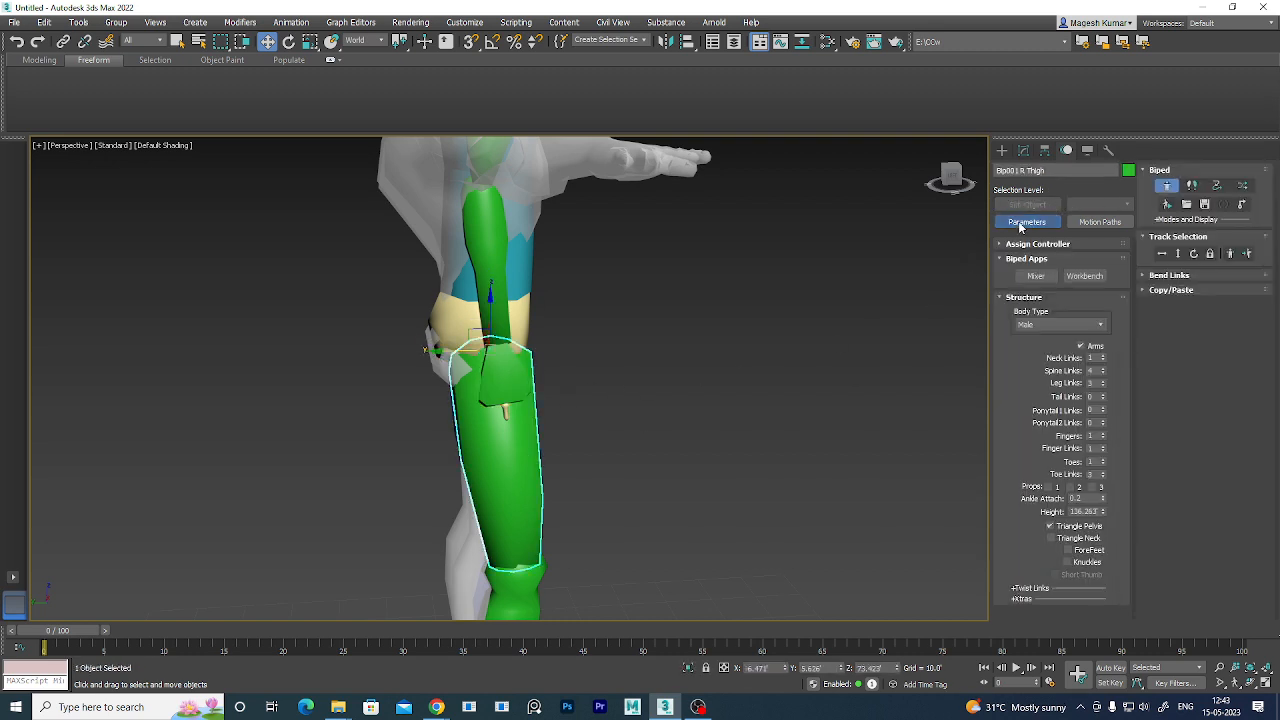
left_click(1177, 253)
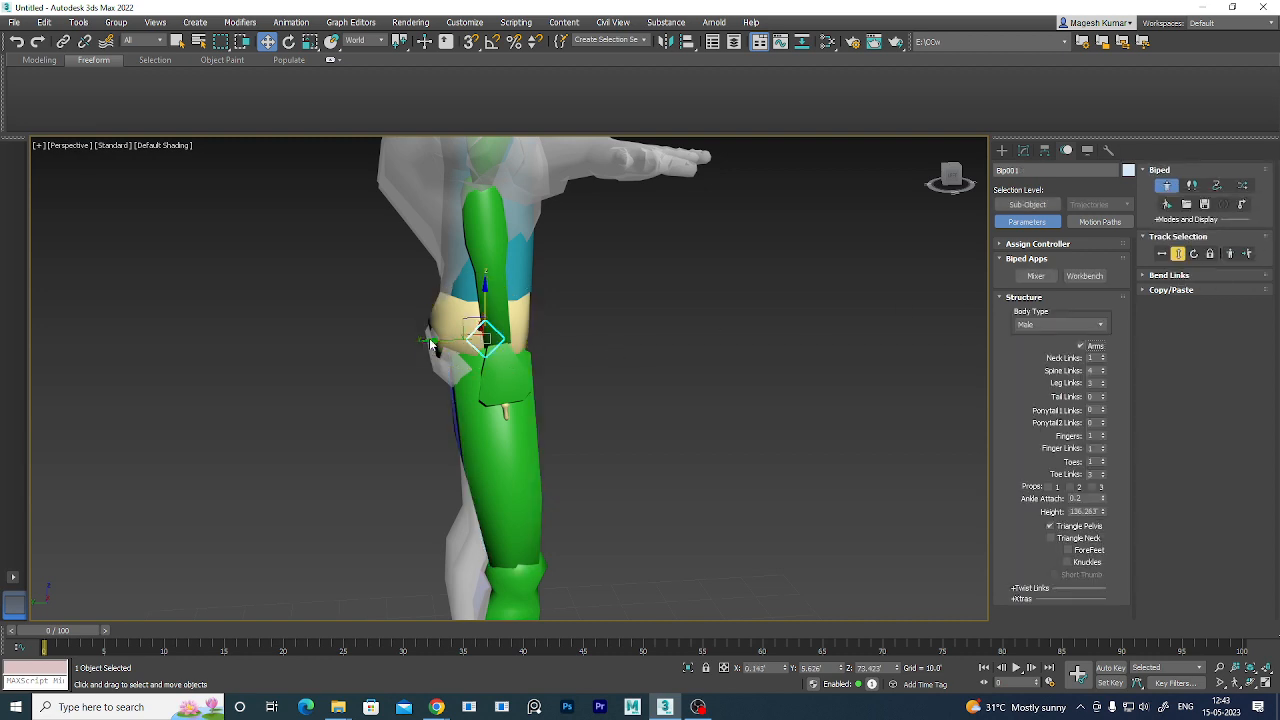
left_click_drag(422, 341, 420, 341)
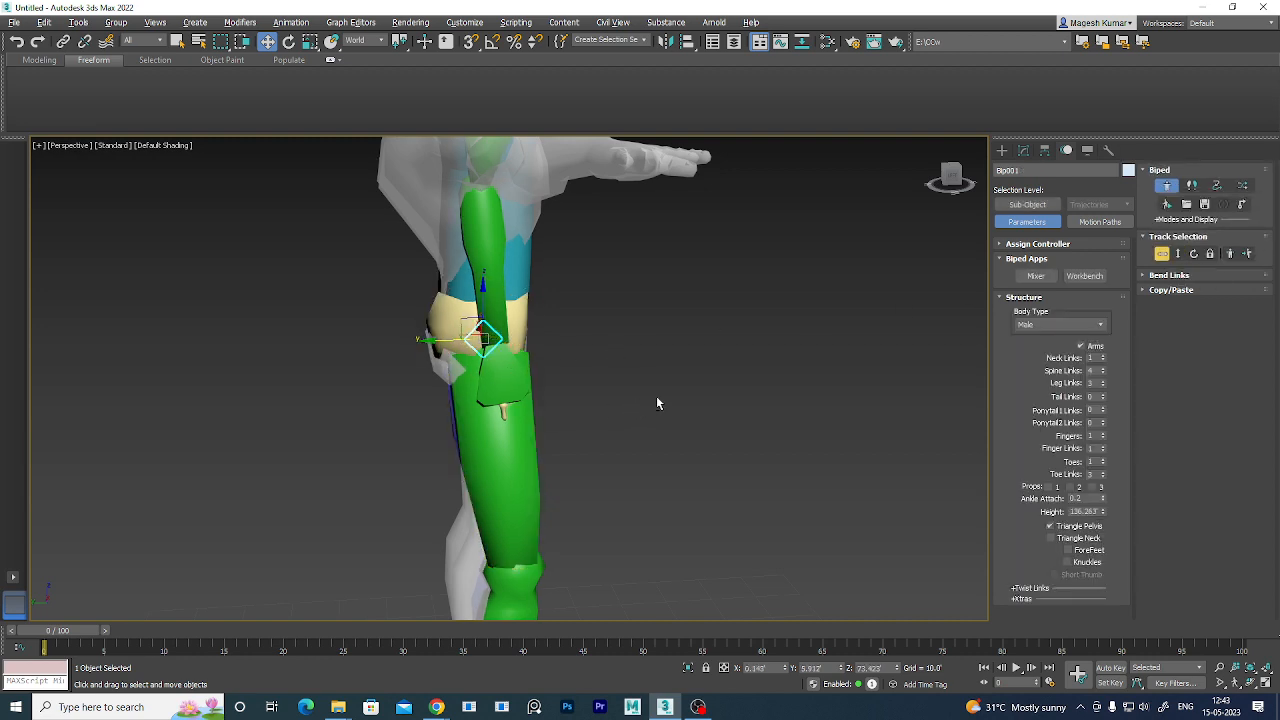
middle_click_drag(656, 395, 644, 351, "alt")
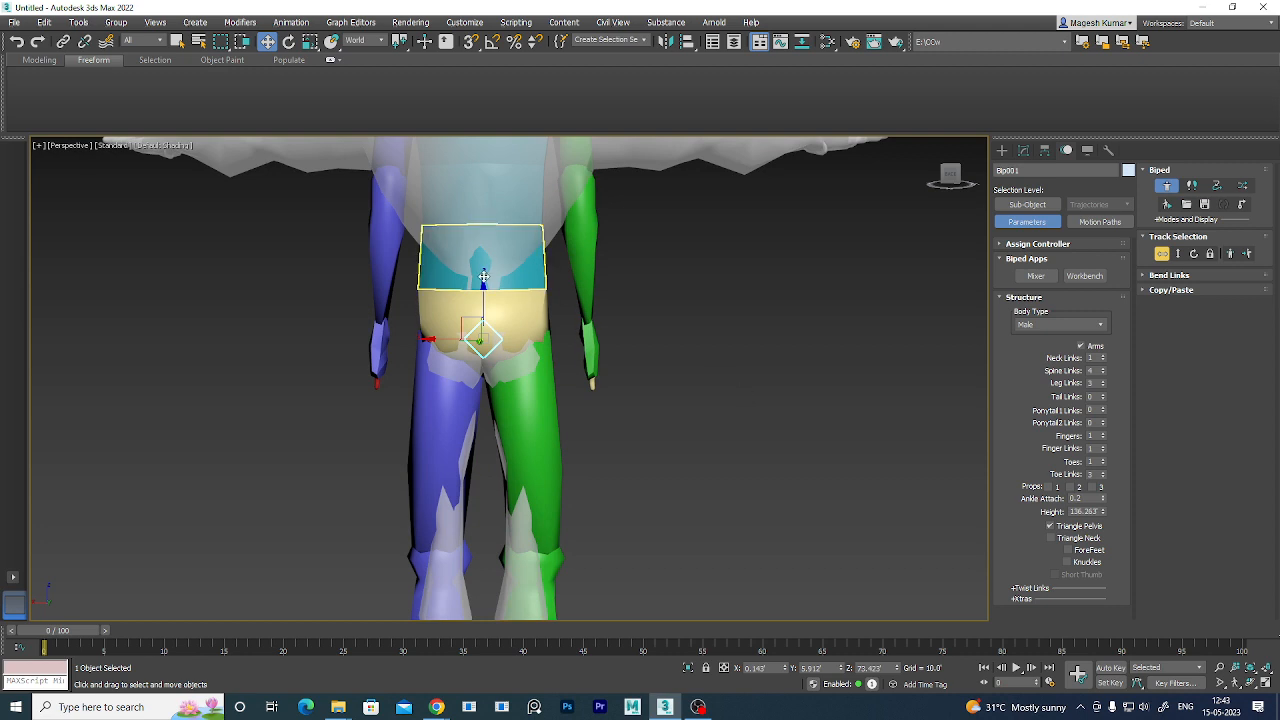
left_click_drag(483, 281, 483, 289)
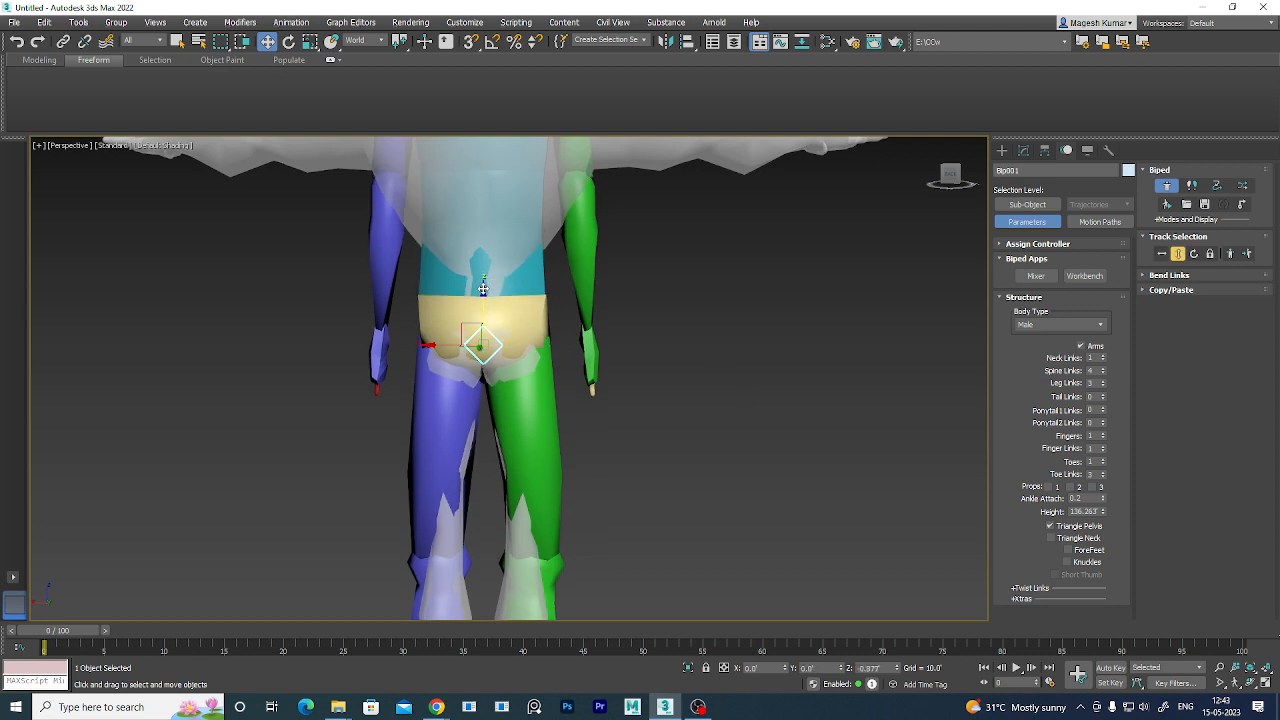
- Examine how the biped's thighs, knees and feet line up with the see-through man's legs
middle_click_drag(652, 389, 425, 386, "alt")
middle_click_drag(576, 379, 731, 453)
scroll(613, 433, "up", 2)
middle_click_drag(738, 528, 719, 371)
middle_click_drag(722, 480, 637, 514)
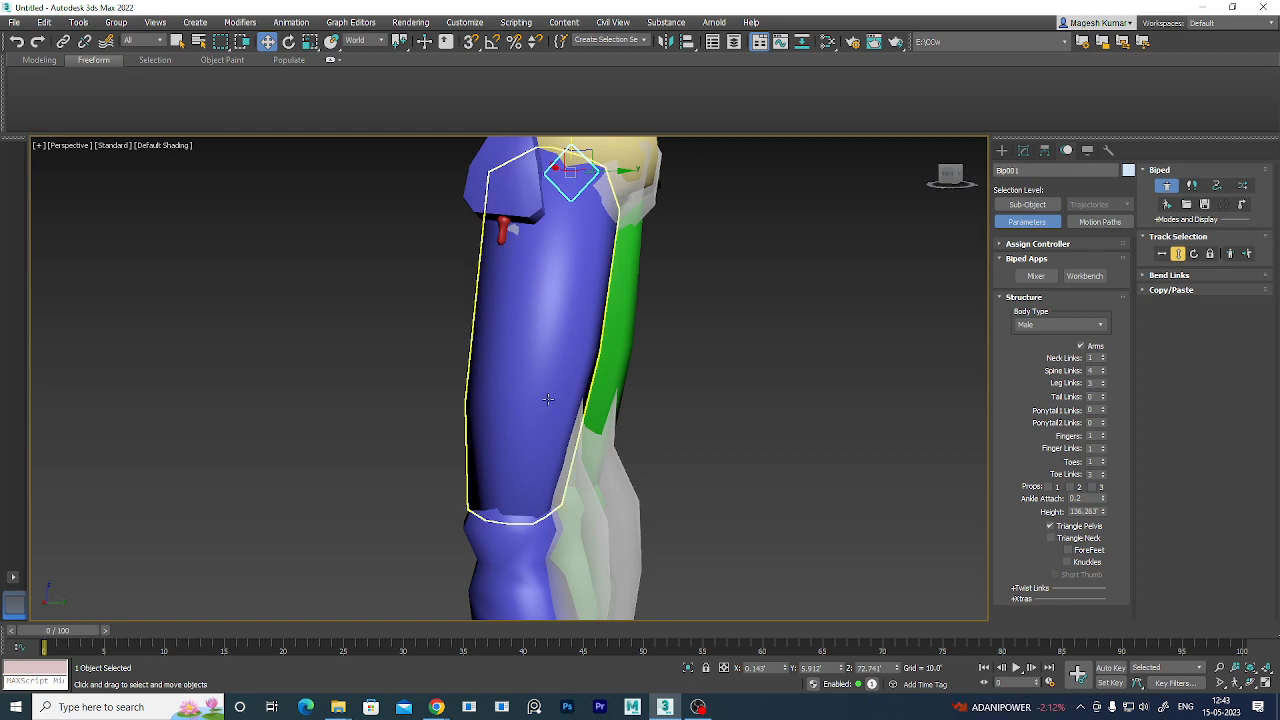
middle_click_drag(548, 399, 682, 442, "alt")
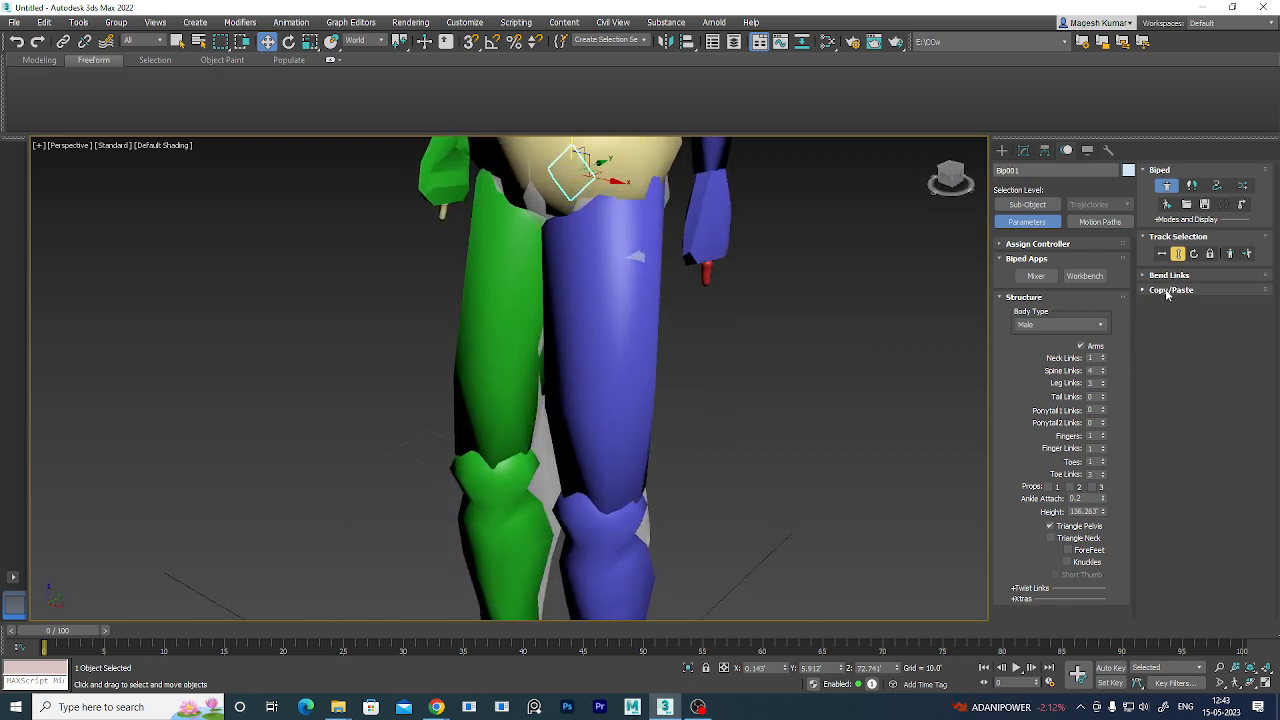
scroll(712, 390, "down", 4)
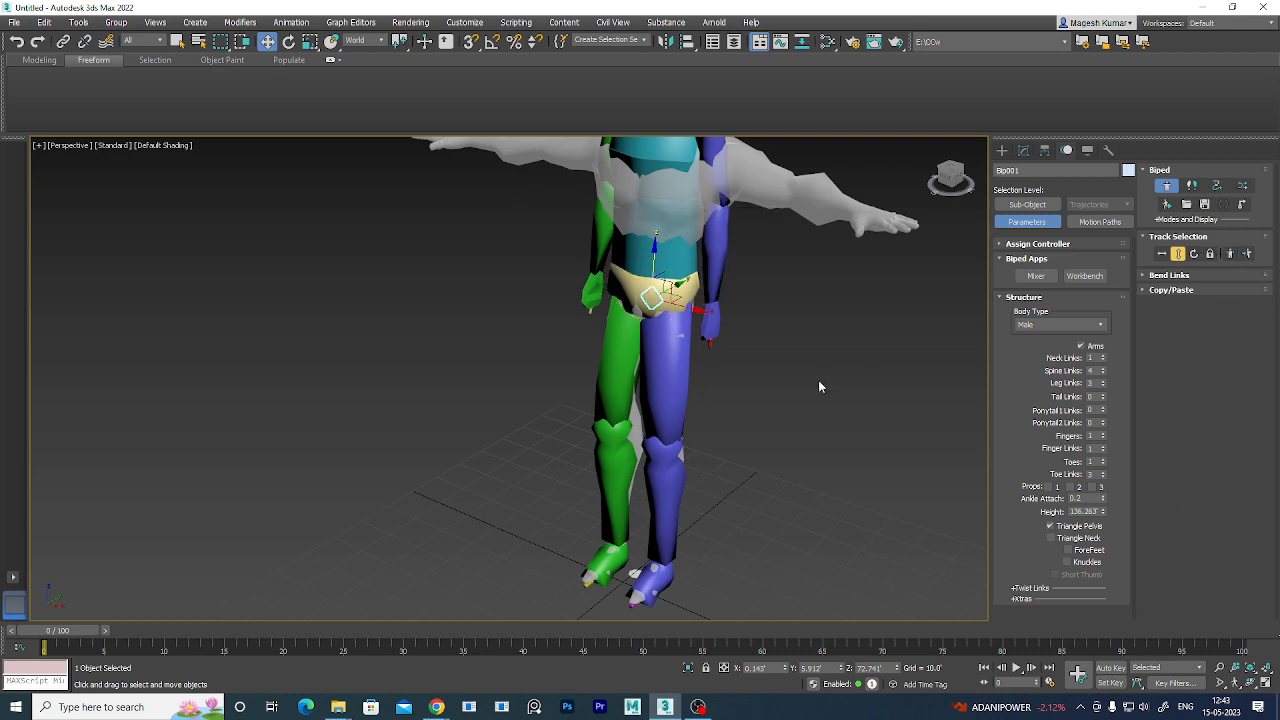
- Shorten the biped's lowest spine link, just above the pelvis, with non-uniform scaling so the torso drops into the man's body
middle_click_drag(779, 374, 800, 432)
left_click(670, 313)
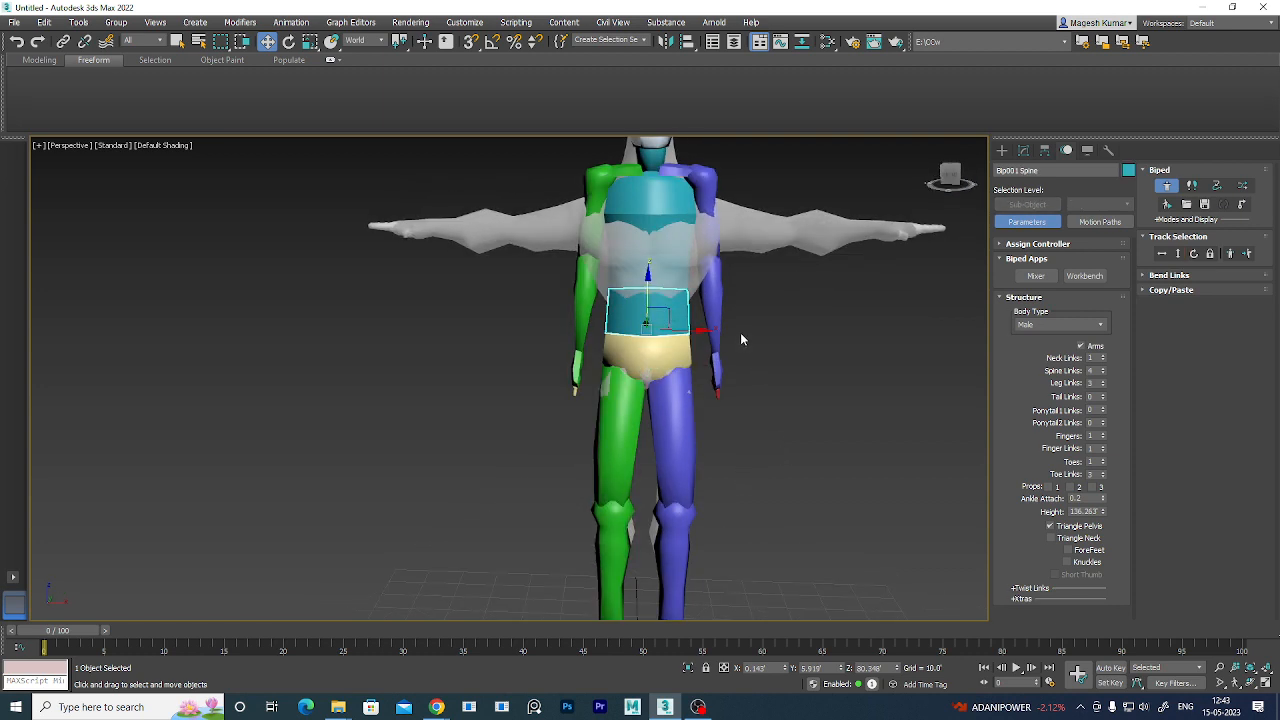
scroll(741, 339, "up", 3)
middle_click_drag(810, 322, 848, 425)
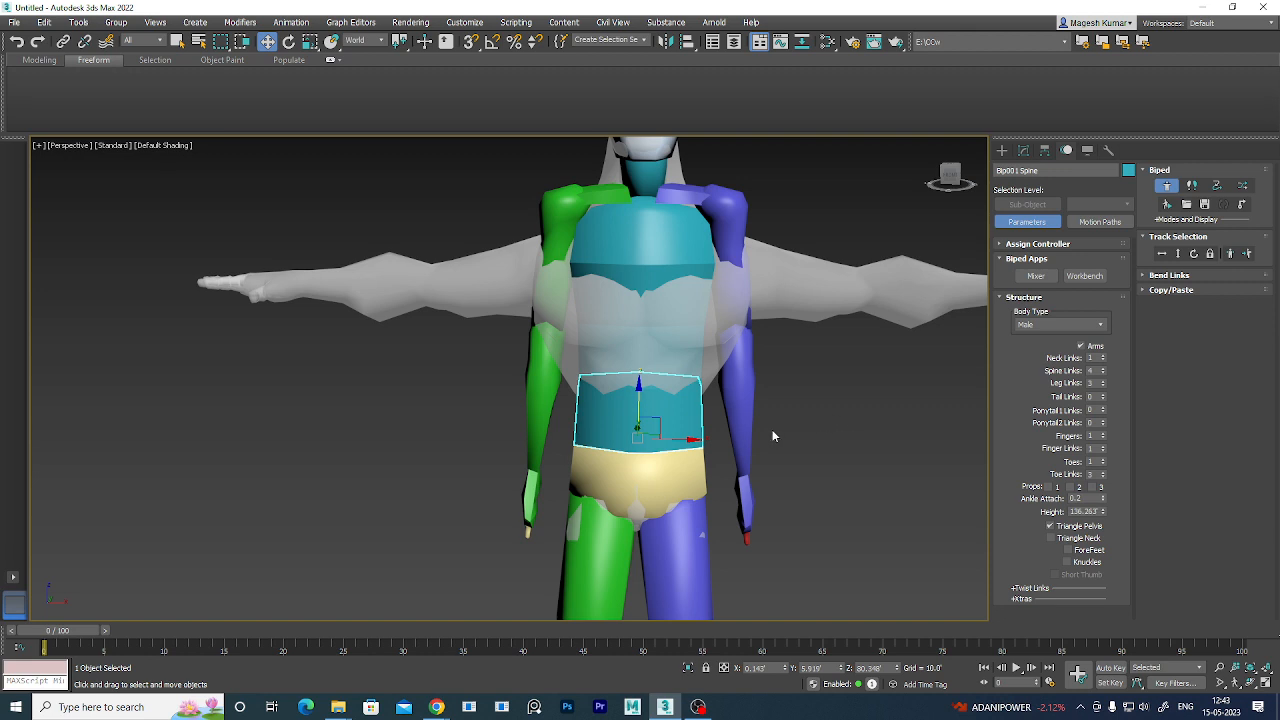
key("r")
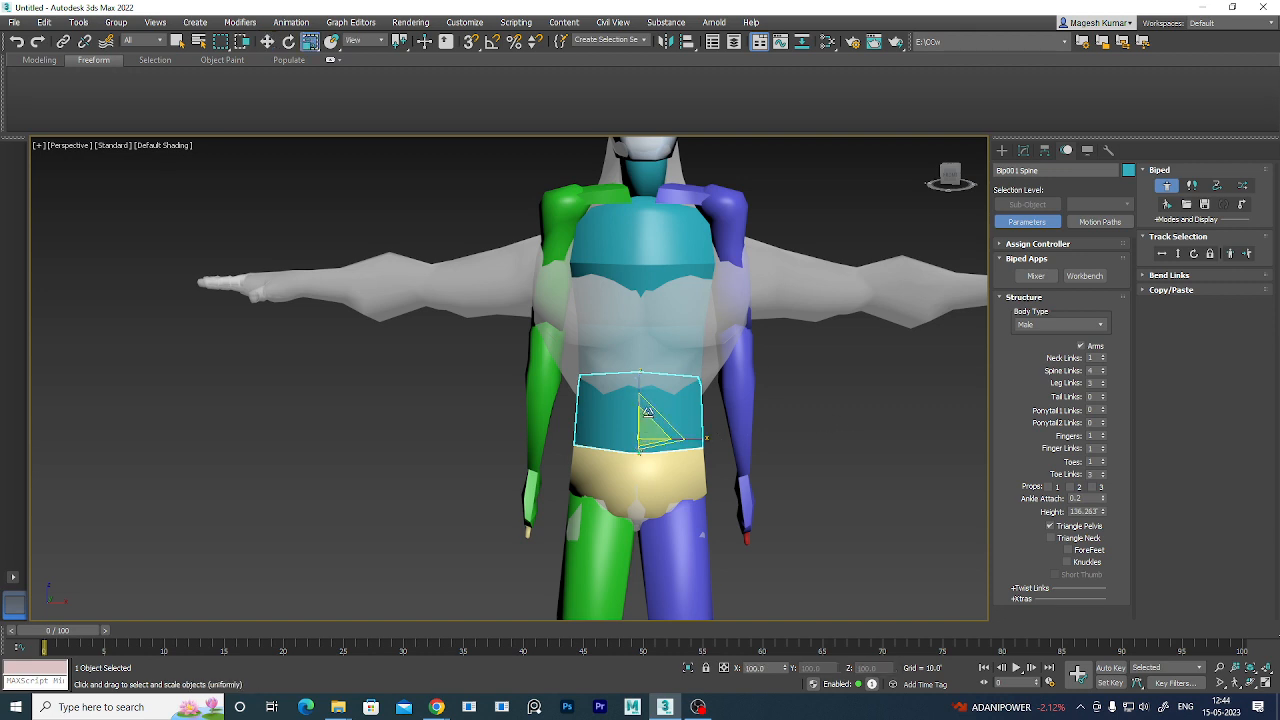
mouse_move(639, 376)
left_mouse_down()
mouse_move(645, 392)
mouse_move(644, 367)
mouse_move(645, 392)
left_mouse_up()
key("ctrl+z")
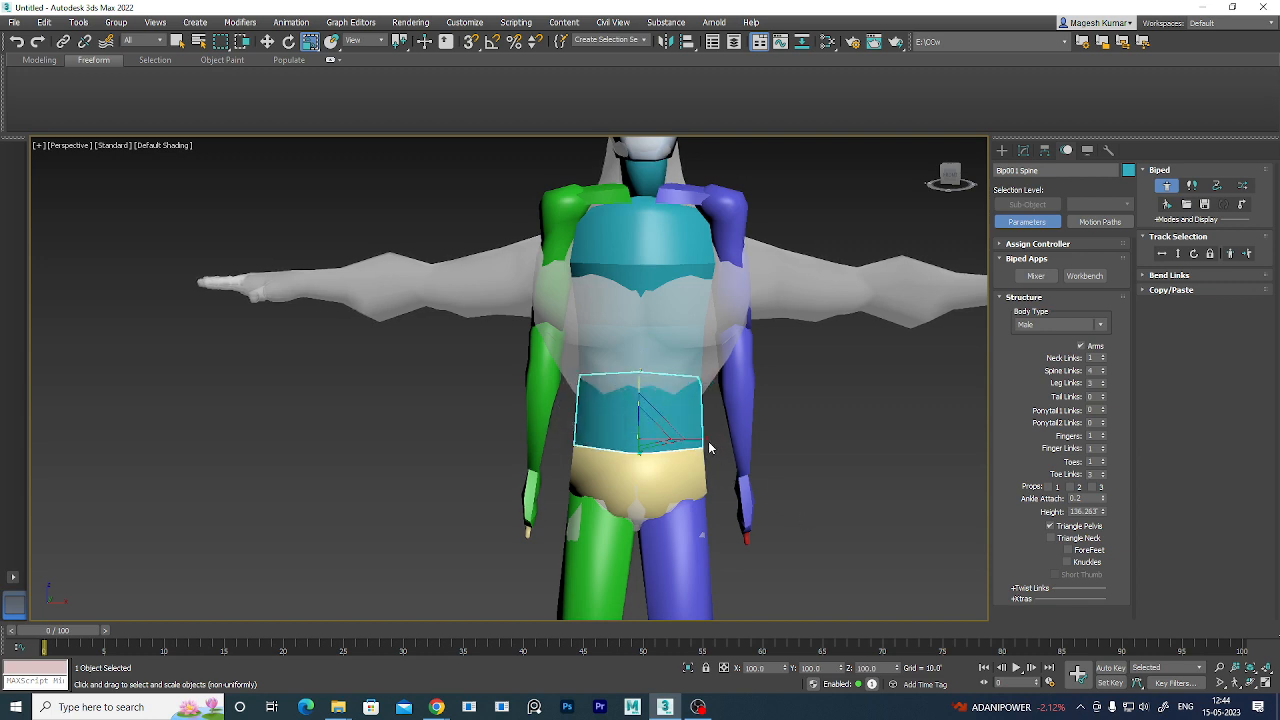
left_click_drag(660, 438, 697, 389)
- Scale the biped's top spine link shorter to lower the shoulders, and shorten the lowest spine link slightly more
left_click(677, 375)
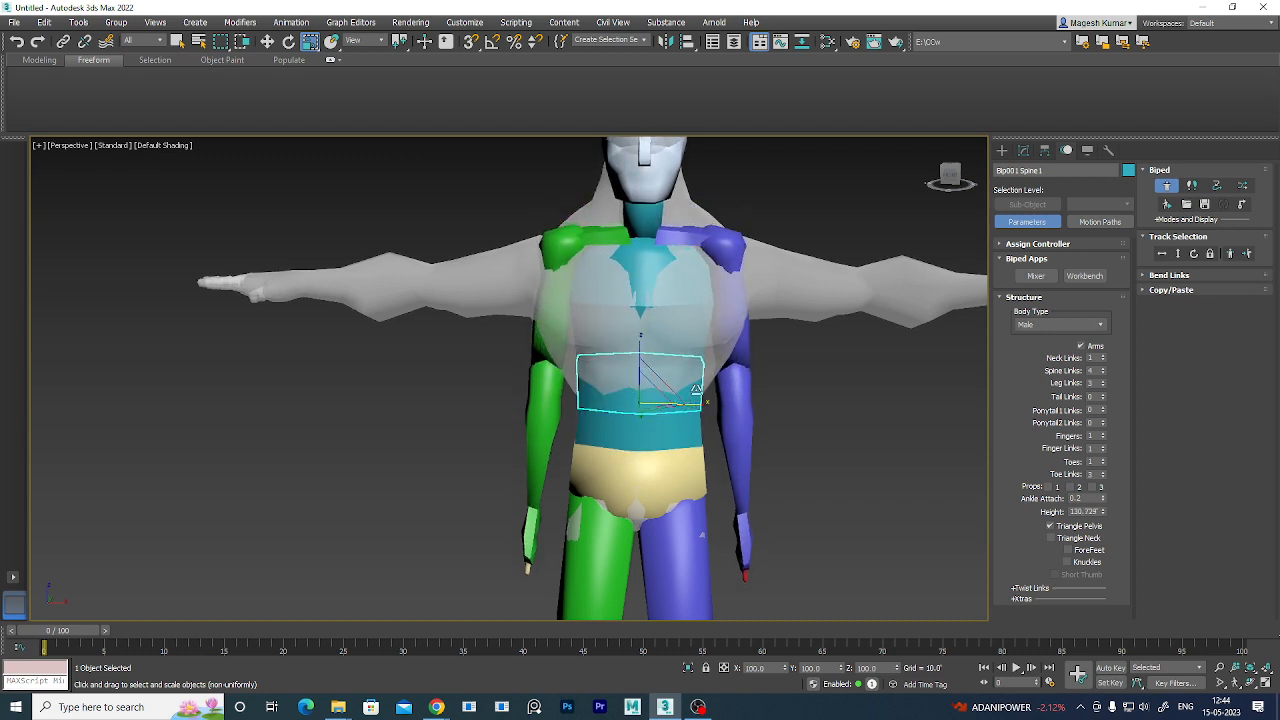
left_click(681, 292)
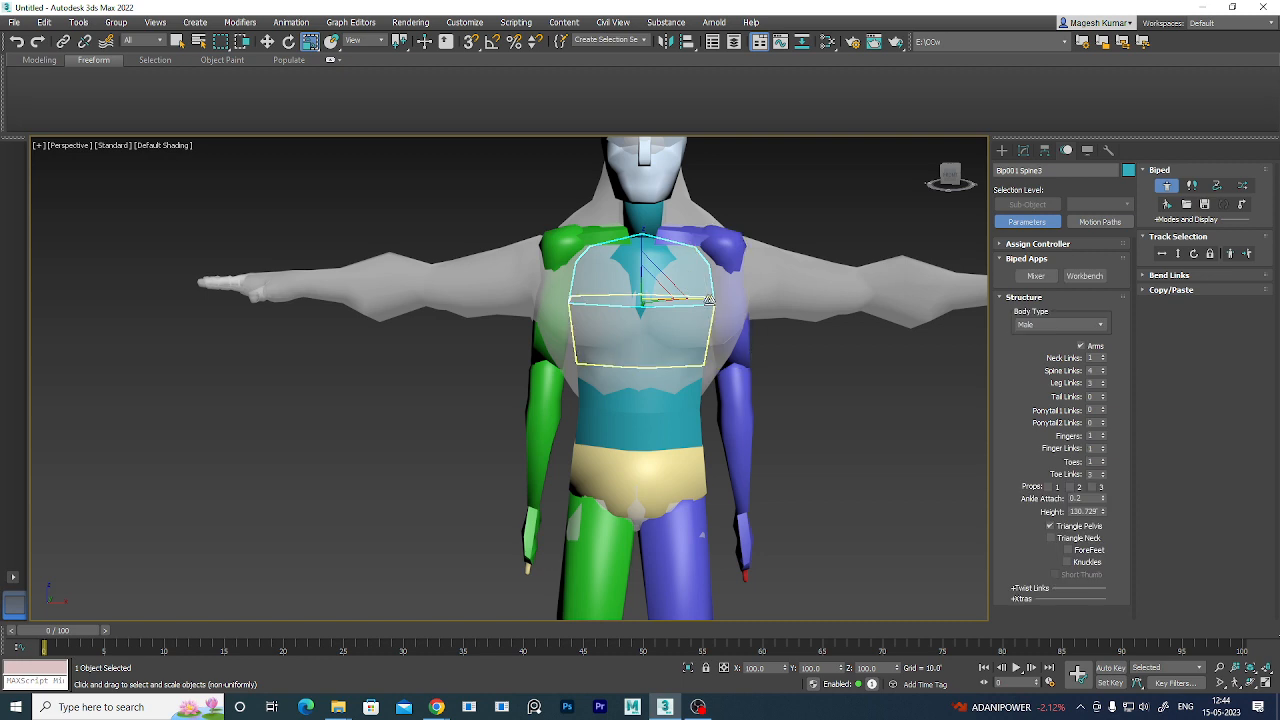
left_click_drag(709, 299, 684, 302)
left_click(689, 441)
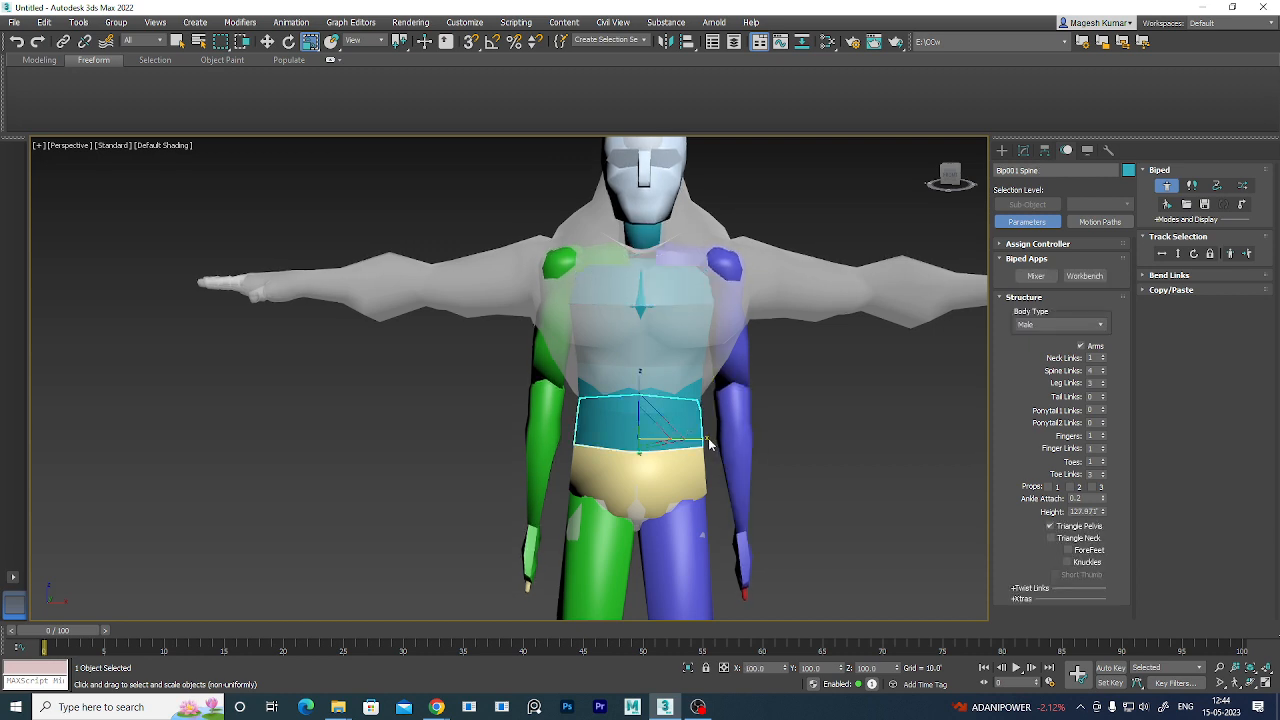
left_click_drag(708, 440, 696, 437)
- Fine-tune the second, third and top spine links' lengths by scaling so the shoulders sit inside the man's chest
left_click(680, 372)
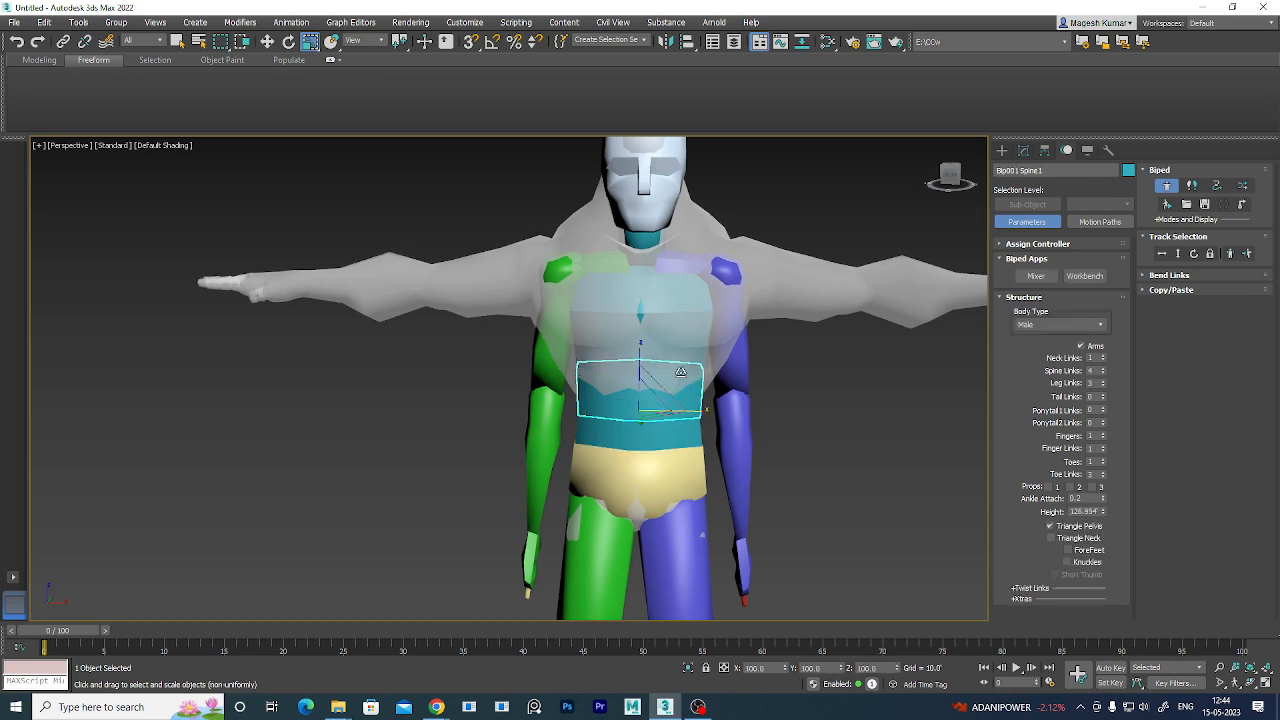
left_click_drag(704, 411, 692, 382)
left_click(695, 329)
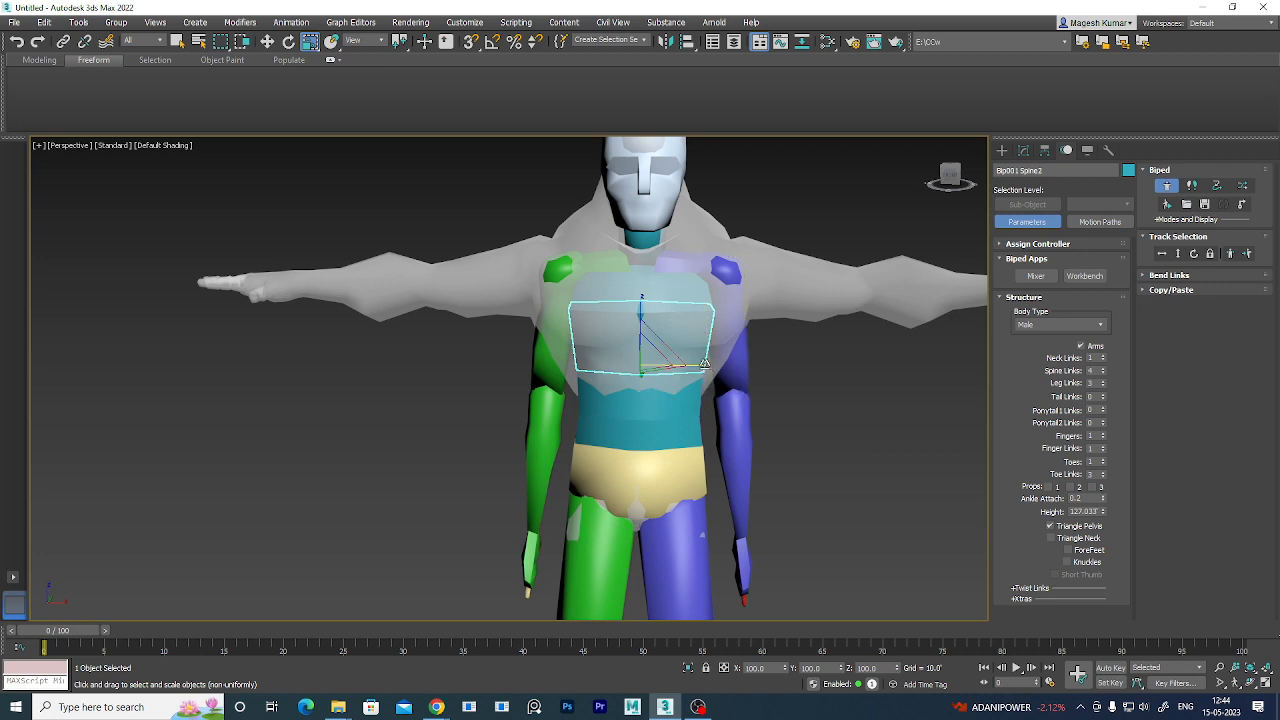
left_click_drag(705, 364, 705, 366)
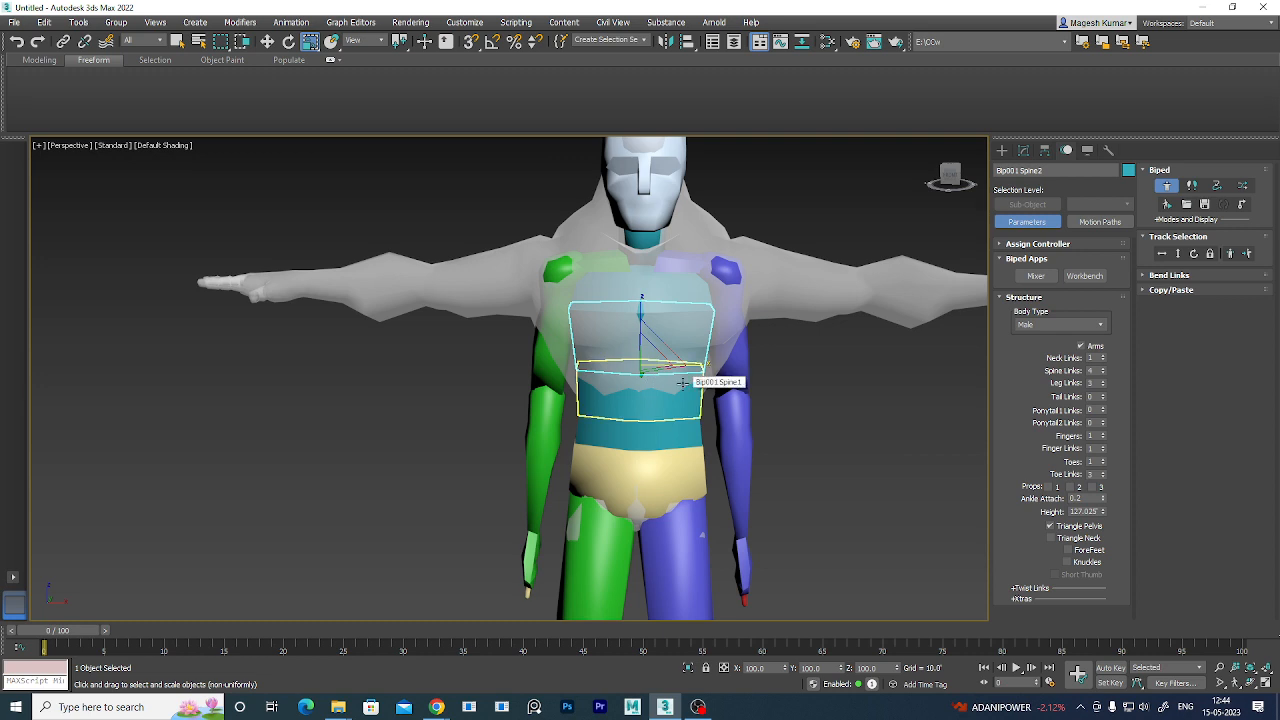
left_click(684, 295)
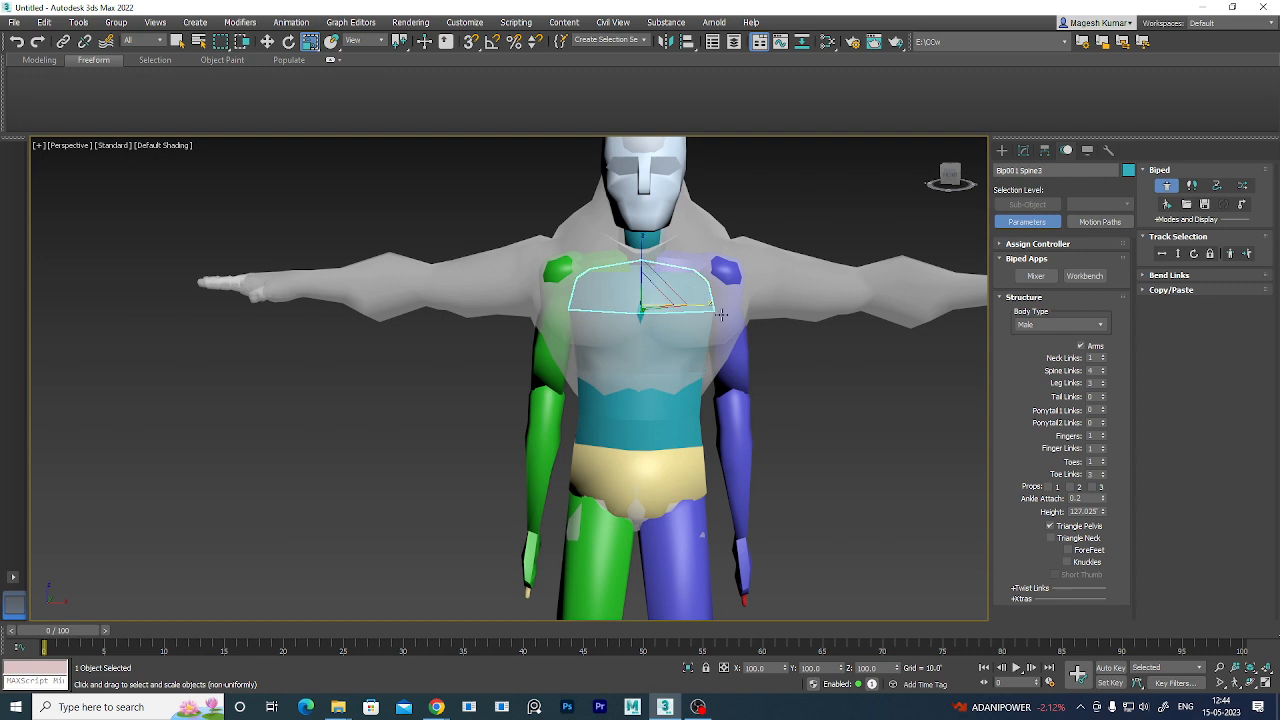
left_click_drag(709, 306, 709, 306)
left_click(736, 270)
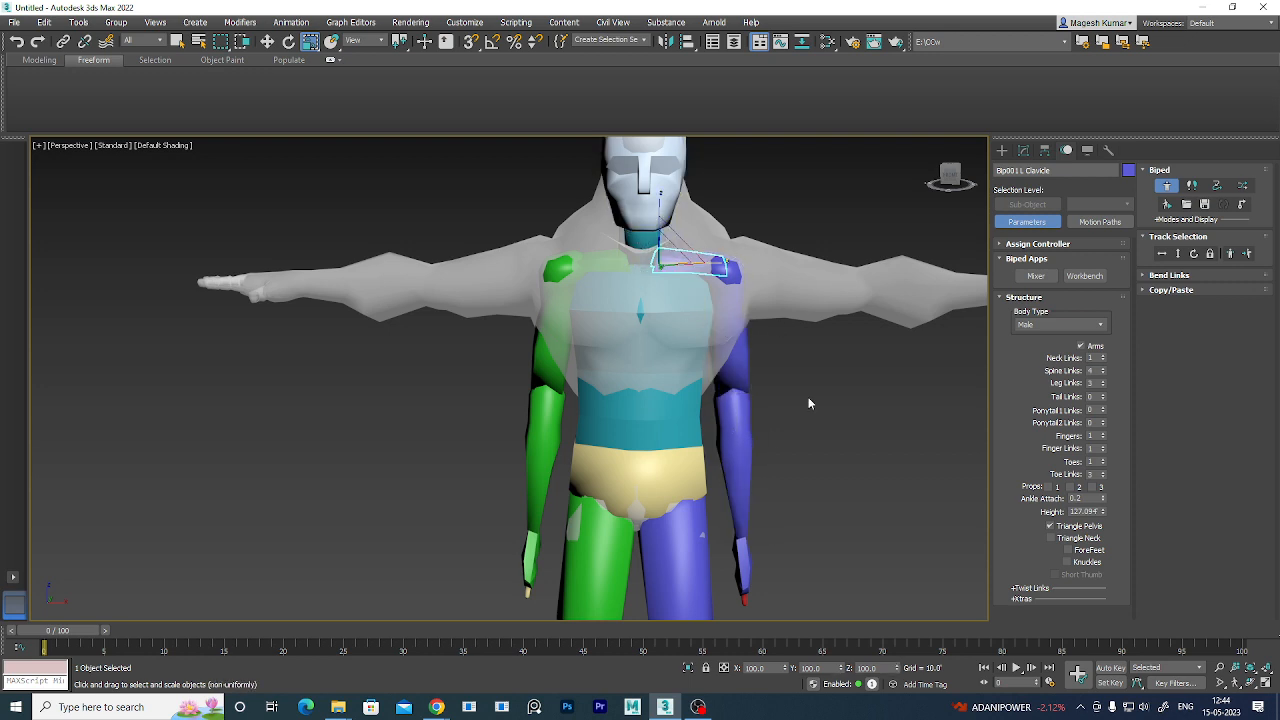
- Set the biped's neck links to 3 so the head reaches the height of the man's head
middle_click_drag(881, 520, 757, 477, "alt")
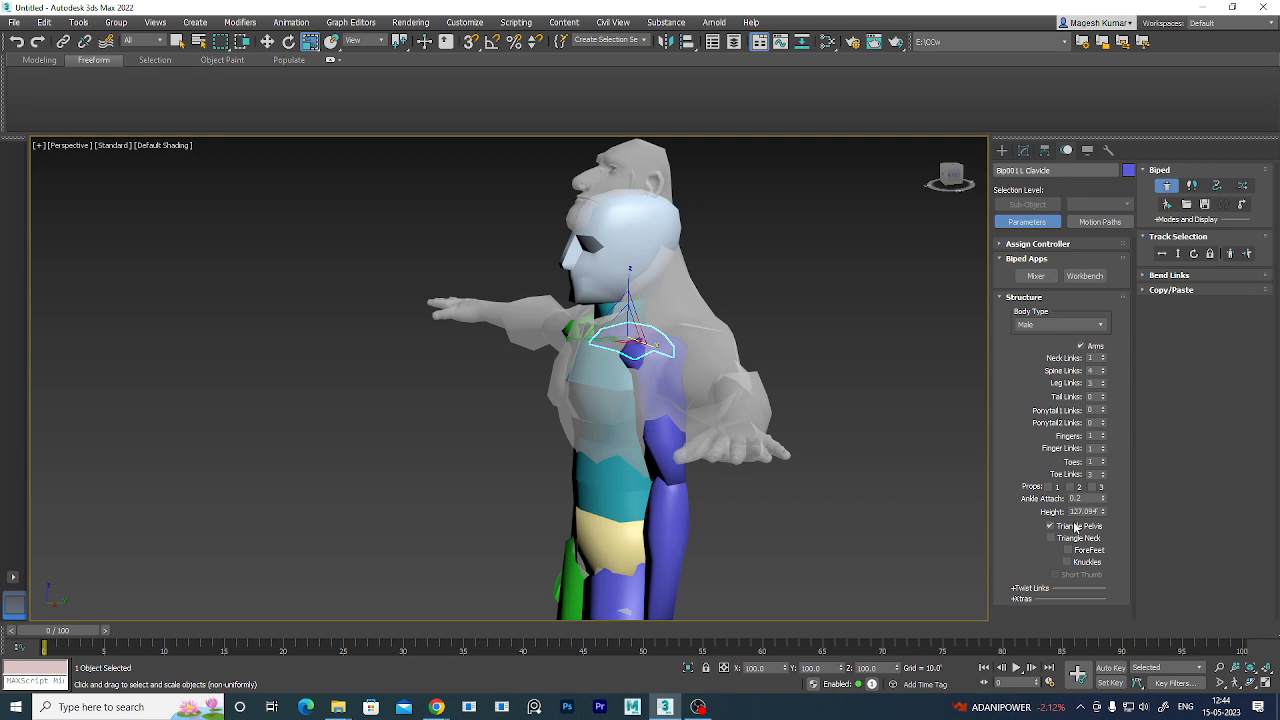
left_click(1104, 357)
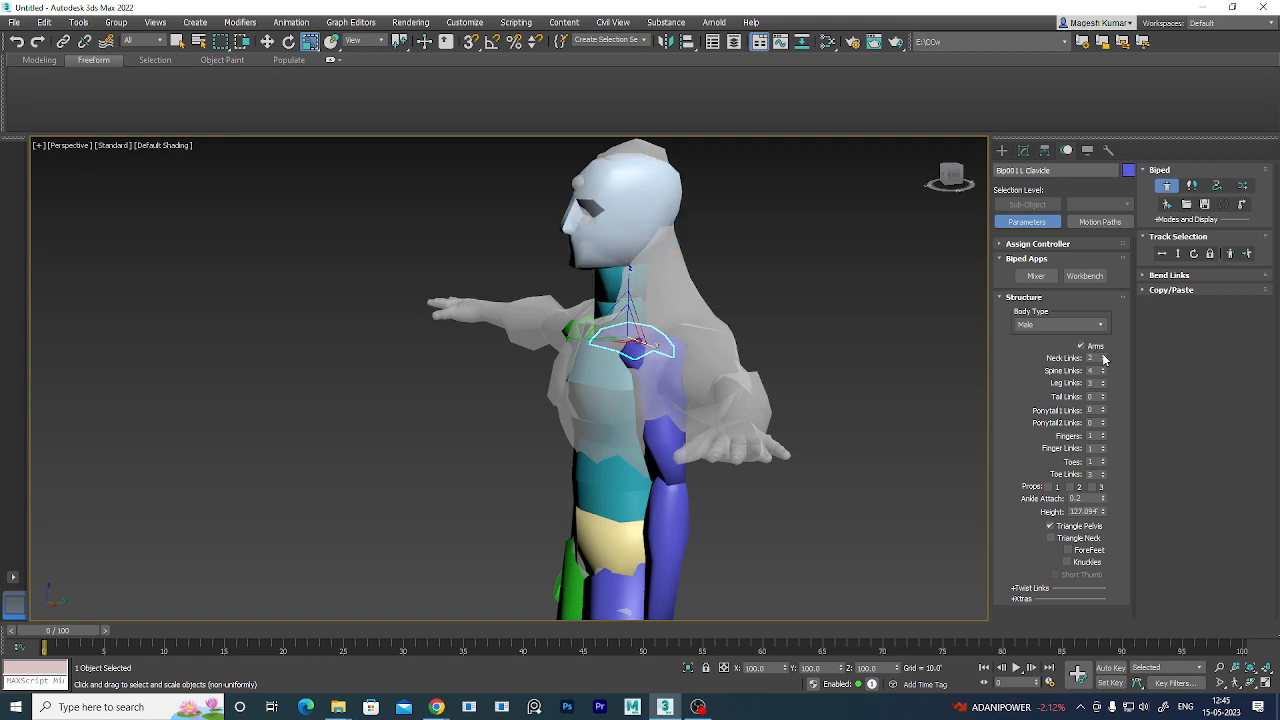
middle_click_drag(768, 447, 975, 405, "alt")
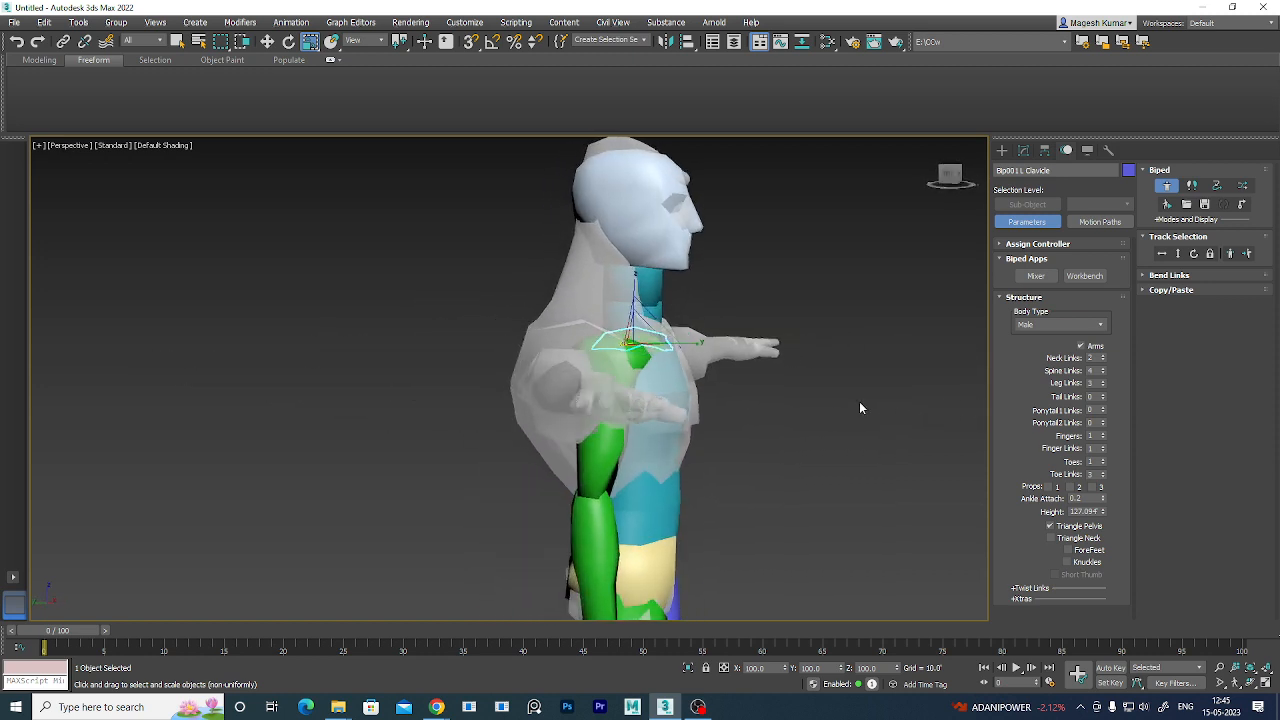
mouse_move(860, 406)
middle_mouse_down()
mouse_move(919, 397)
mouse_move(859, 411)
middle_mouse_up()
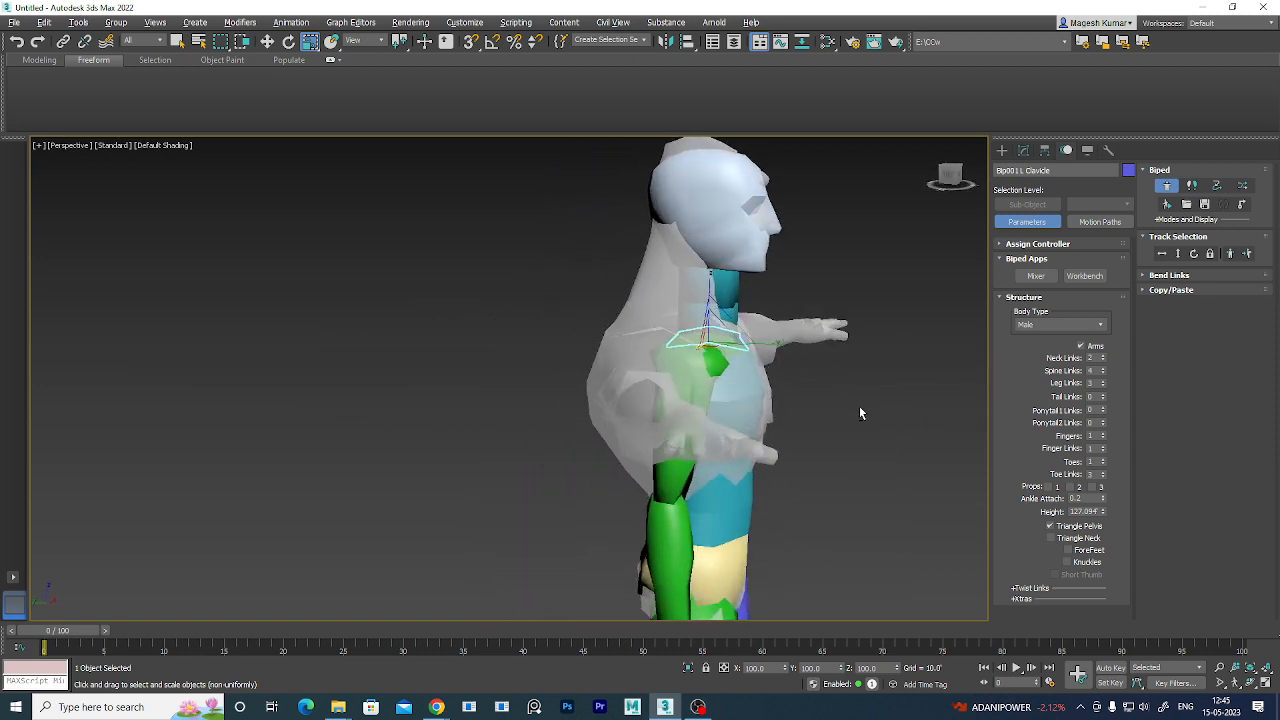
left_click(1103, 357)
middle_click_drag(790, 374, 774, 403, "alt")
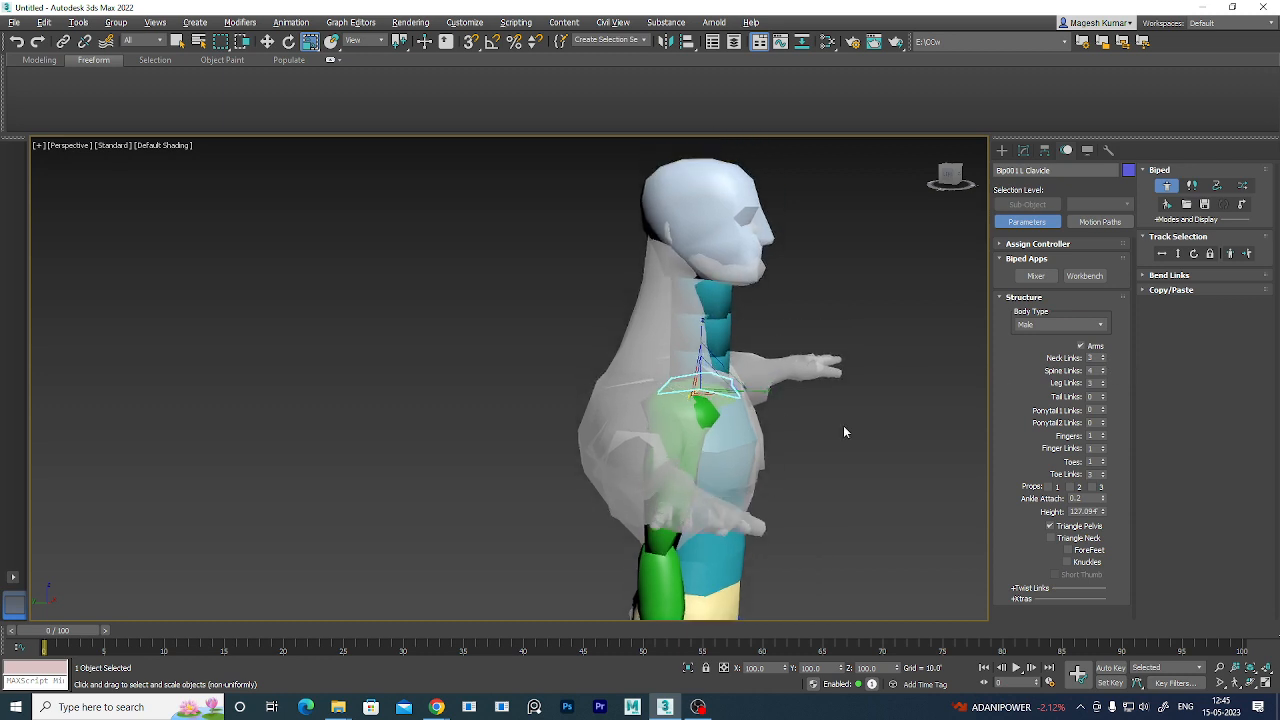
- Rotate the biped's three lower spine links backward one by one, tilting the second to about -79.09° in Y, to follow the man's back
middle_click_drag(843, 431, 762, 413, "alt")
left_click(690, 376)
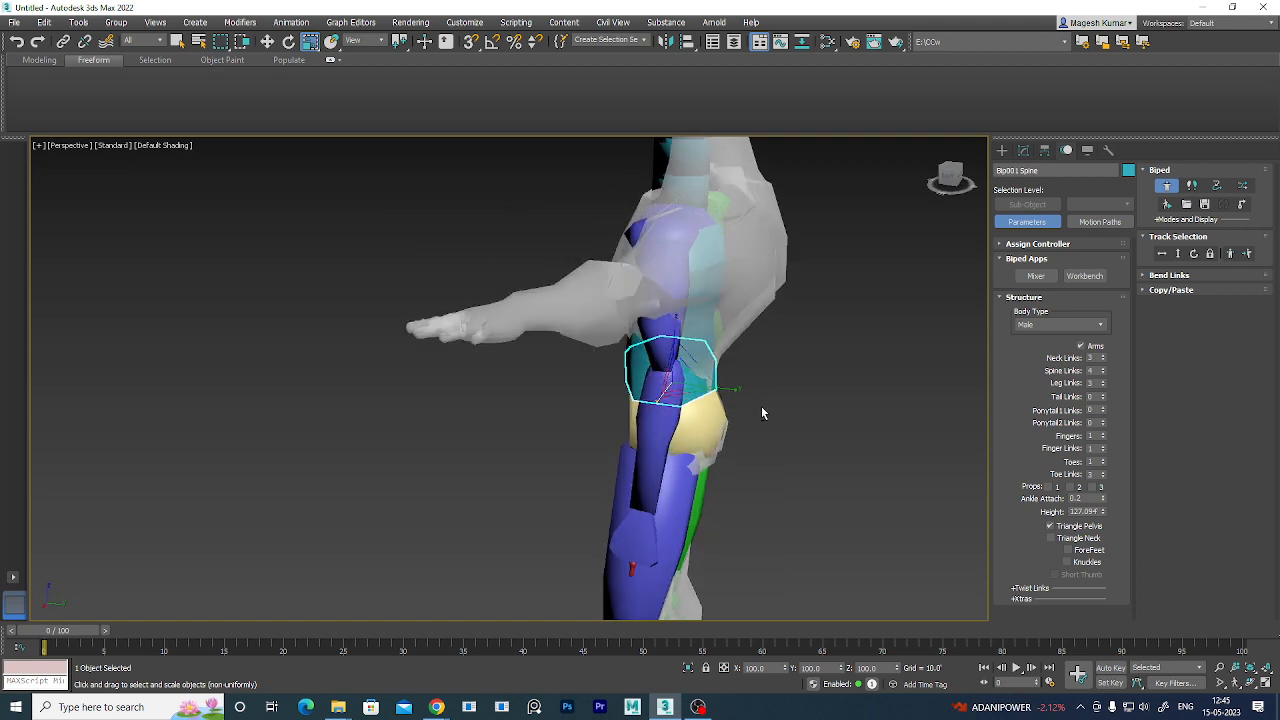
key("e")
left_click_drag(718, 360, 718, 369)
mouse_move(852, 434)
middle_mouse_down("alt")
mouse_move(796, 424)
mouse_move(830, 440)
middle_mouse_up("alt")
left_click(722, 341)
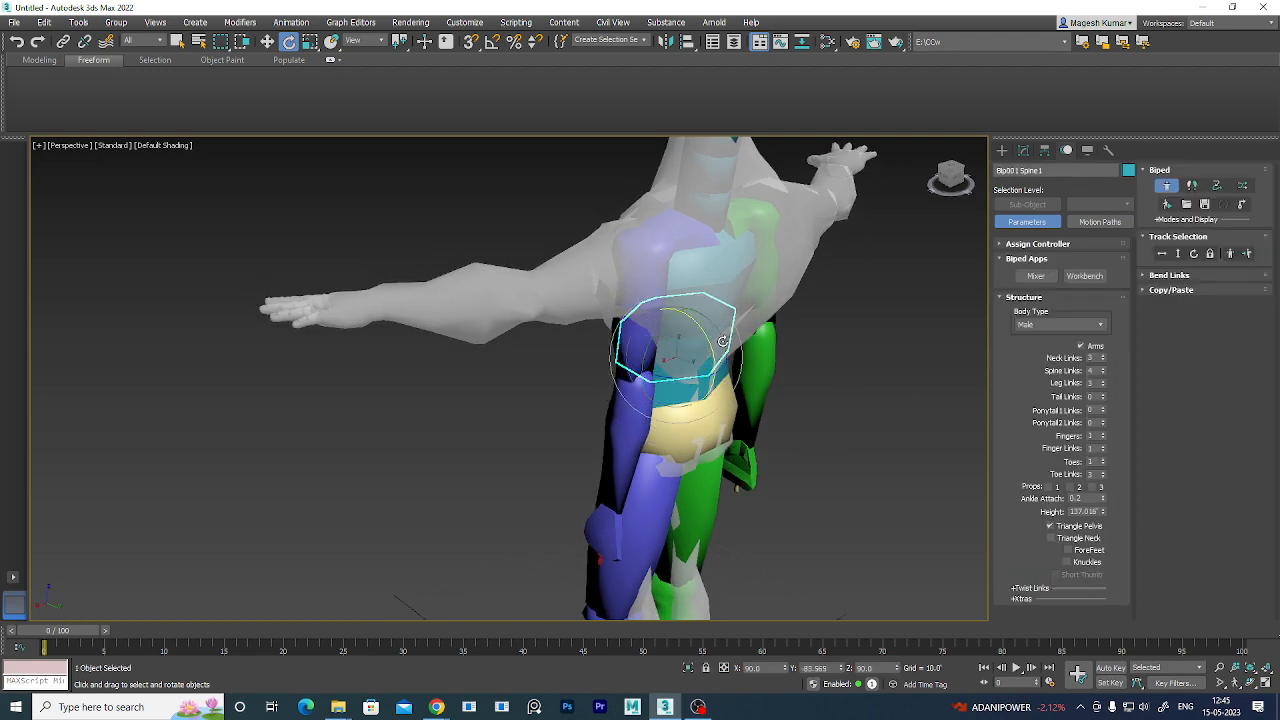
left_click_drag(706, 341, 718, 351)
middle_click_drag(842, 430, 813, 411, "alt")
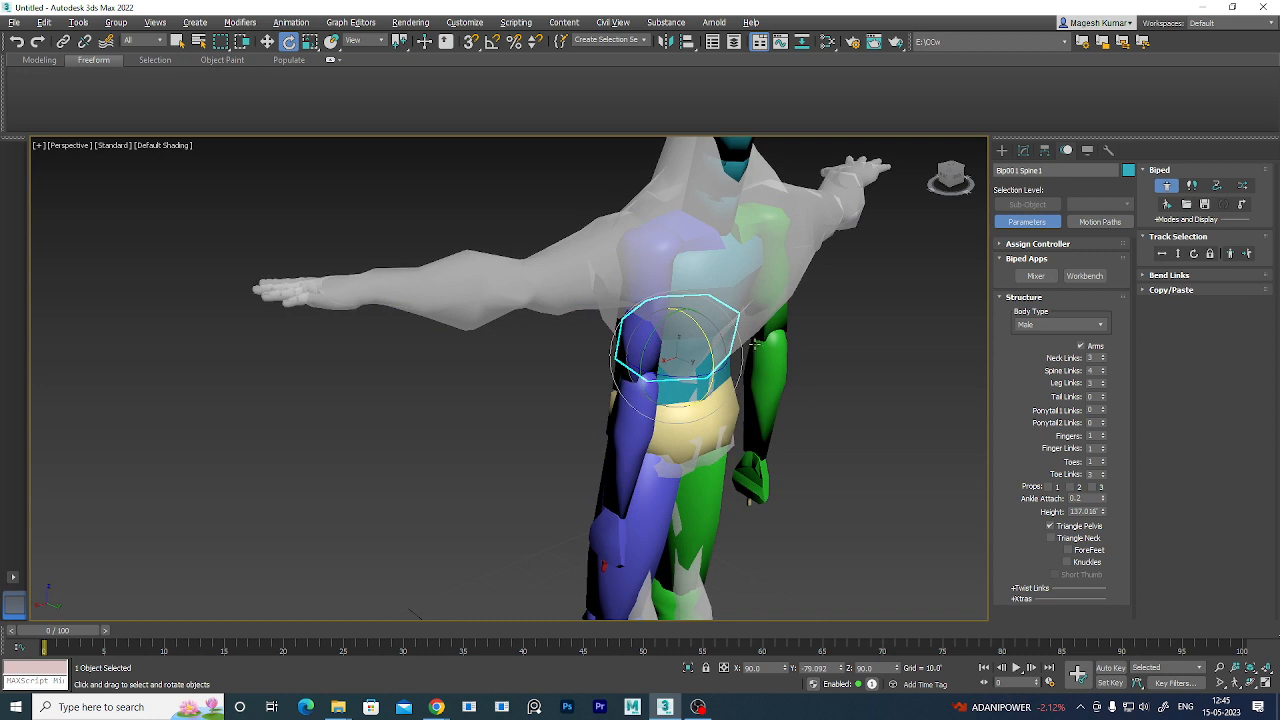
left_click_drag(755, 344, 840, 341)
left_click(722, 305)
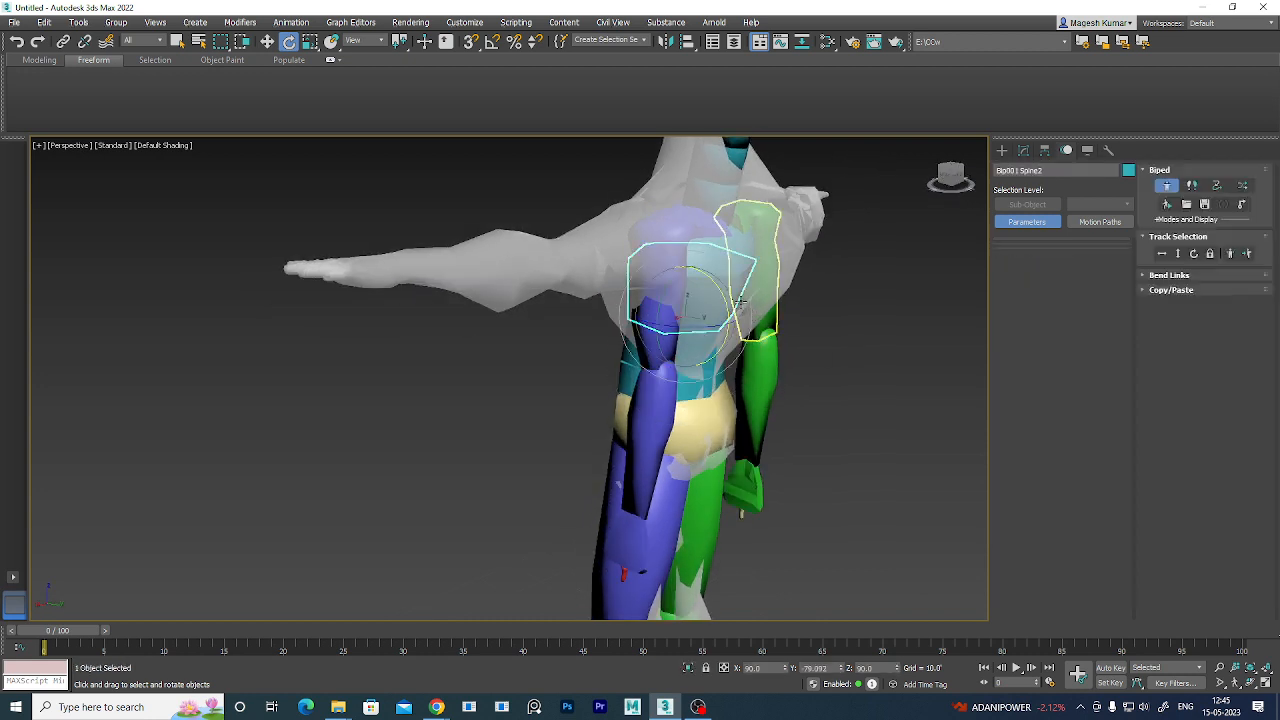
middle_click_drag(739, 301, 740, 348, "alt")
- Rotate the biped's base neck link forward so the neck lies inside the man's neck
left_click(737, 344)
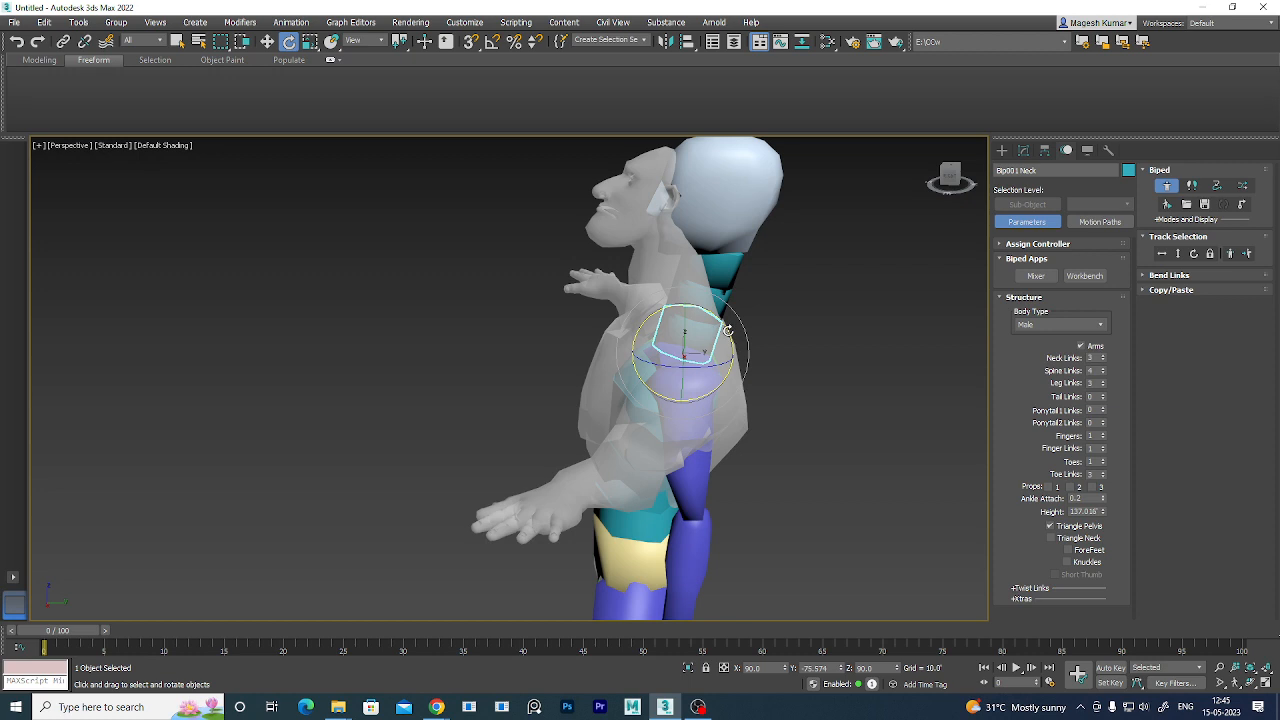
left_click_drag(728, 330, 718, 260)
left_click(695, 305)
left_click(731, 277)
left_click(700, 262)
left_click(732, 332)
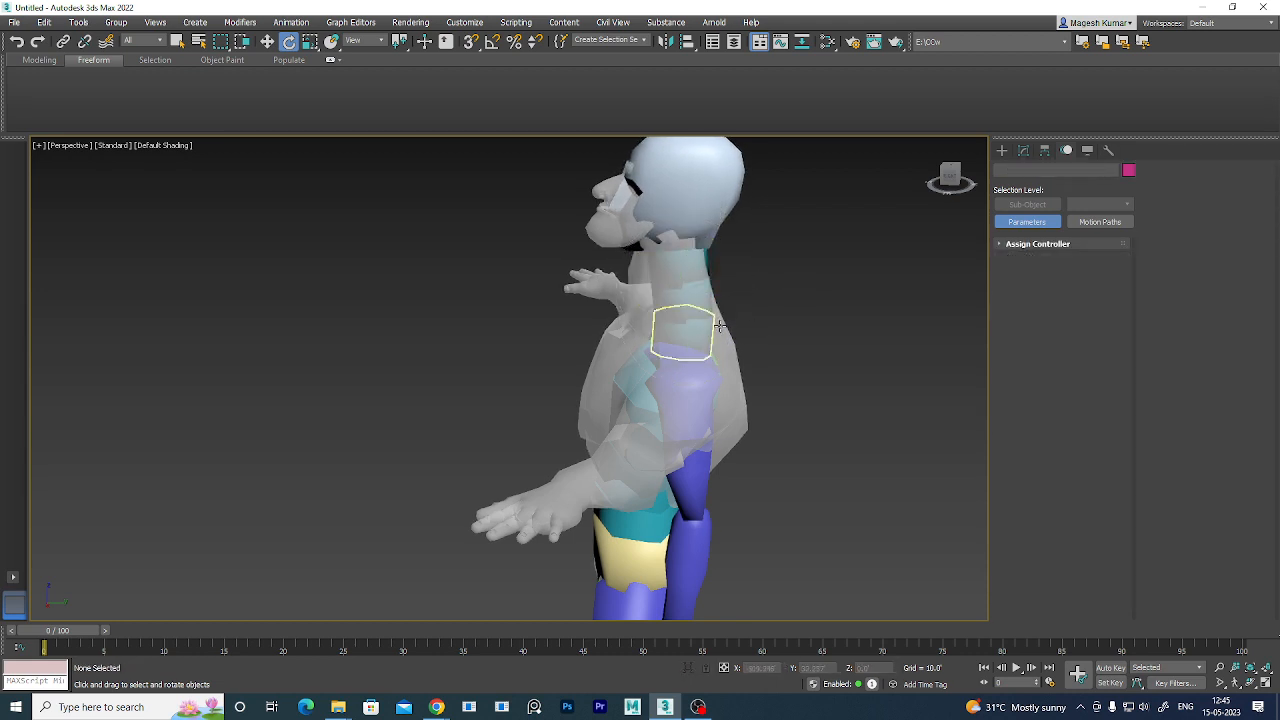
left_click(719, 326)
left_click_drag(712, 321, 724, 290)
- Rotate the biped's middle neck link slightly and adjust the top neck link to follow the man's neck
left_click(698, 292)
left_click(710, 290)
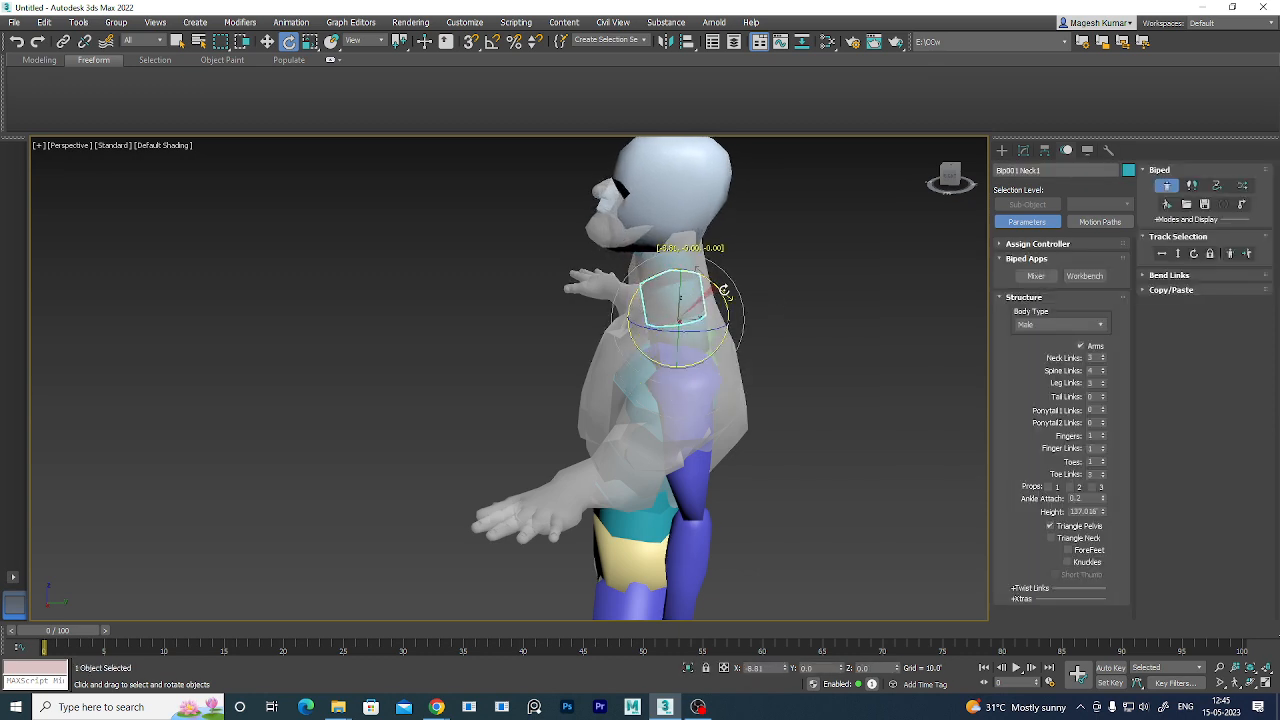
left_click(812, 284)
left_click(712, 264)
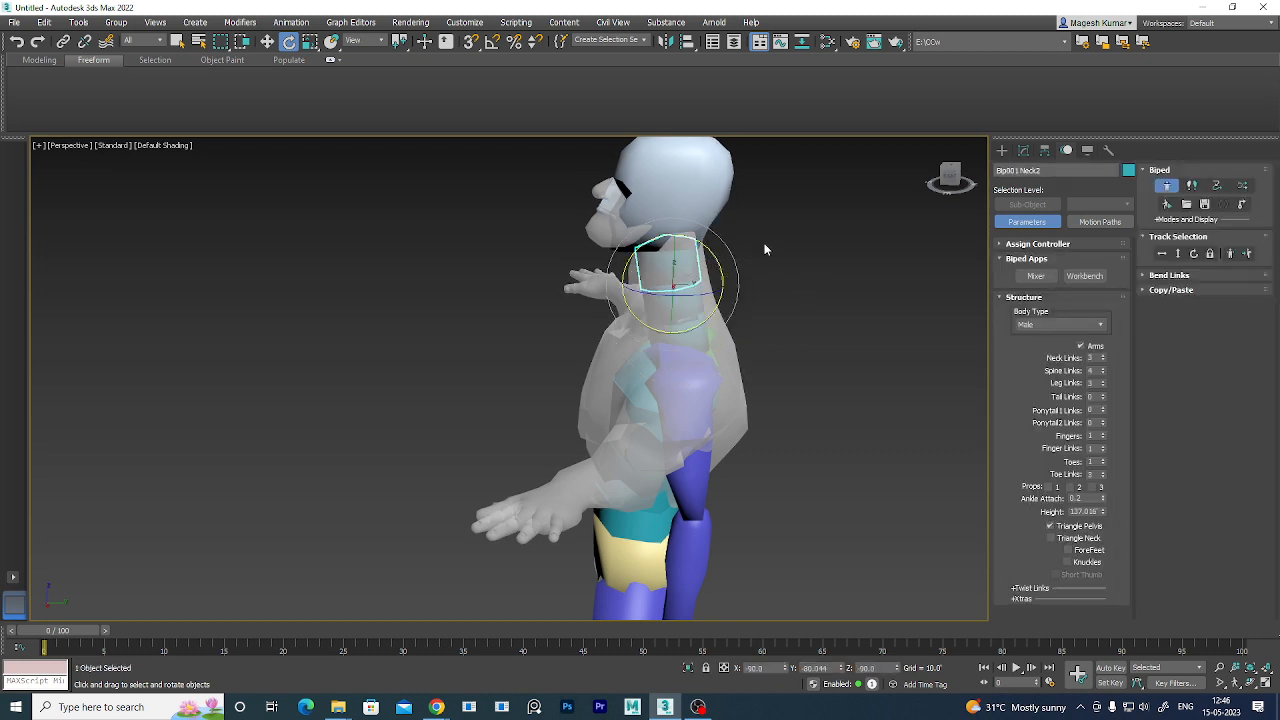
left_click(800, 240)
- Rotate the biped's head to about -84.3° in Y to match the tilt of the man's head
left_click(705, 192)
middle_click_drag(810, 262, 798, 297)
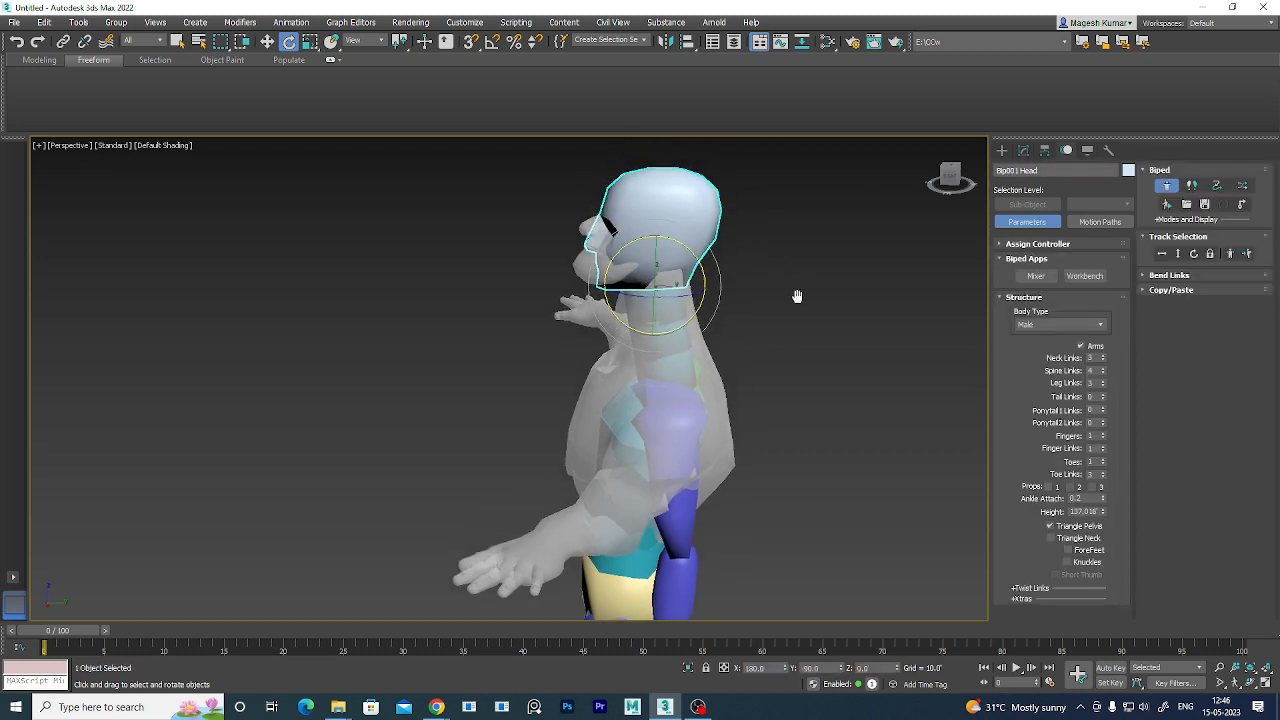
left_click_drag(684, 250, 693, 258)
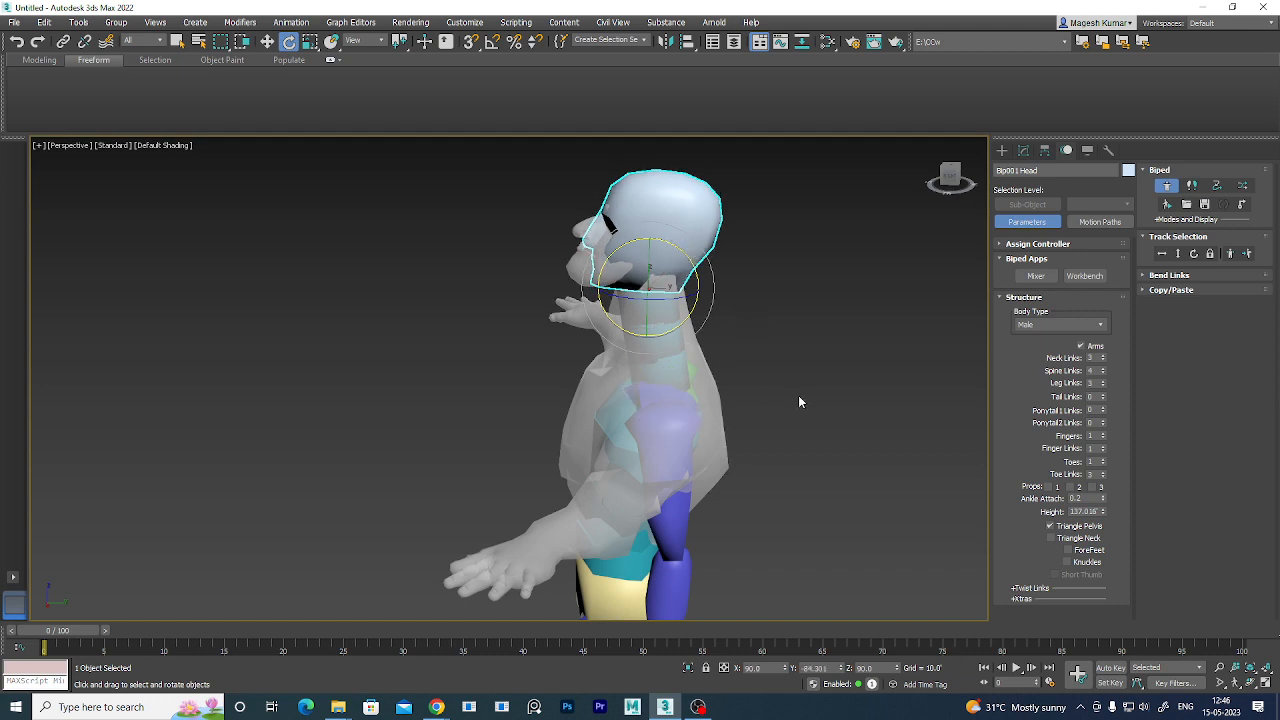
mouse_move(798, 396)
middle_mouse_down()
mouse_move(806, 340)
mouse_move(804, 382)
middle_mouse_up()
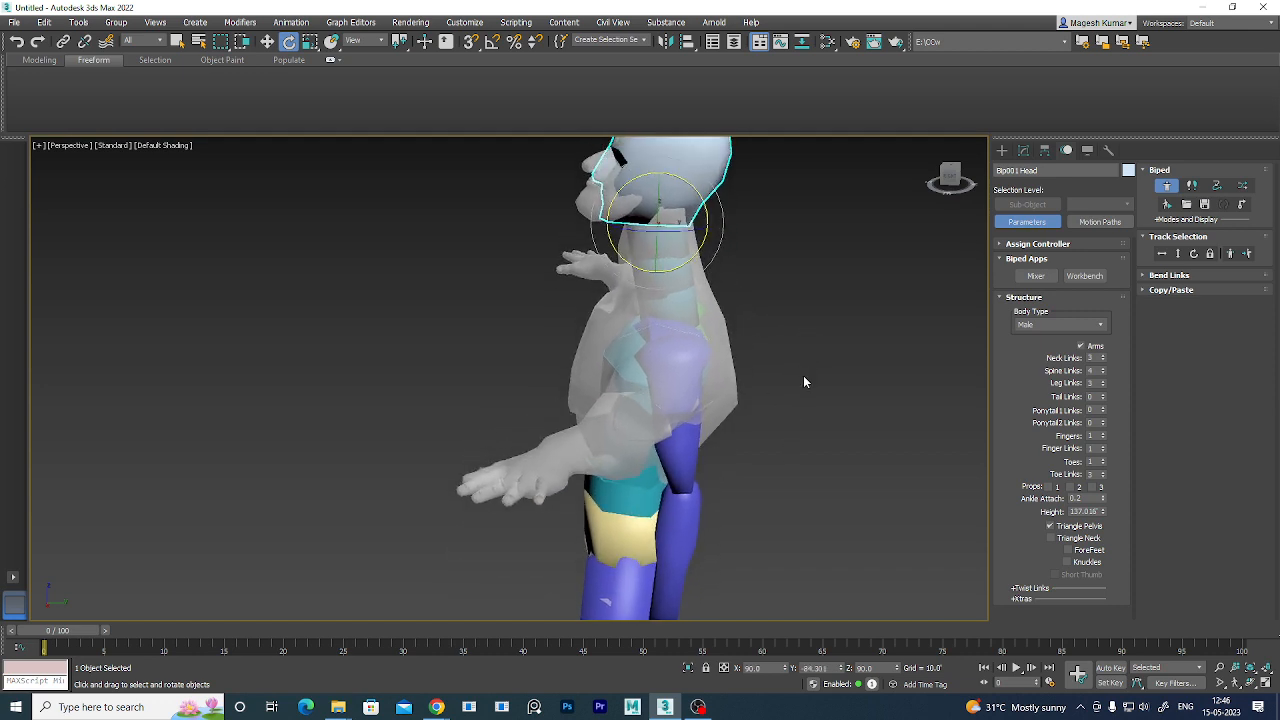
- Expand the biped's Twist Links and Xtras structure settings and enable Twists
left_click(1018, 588)
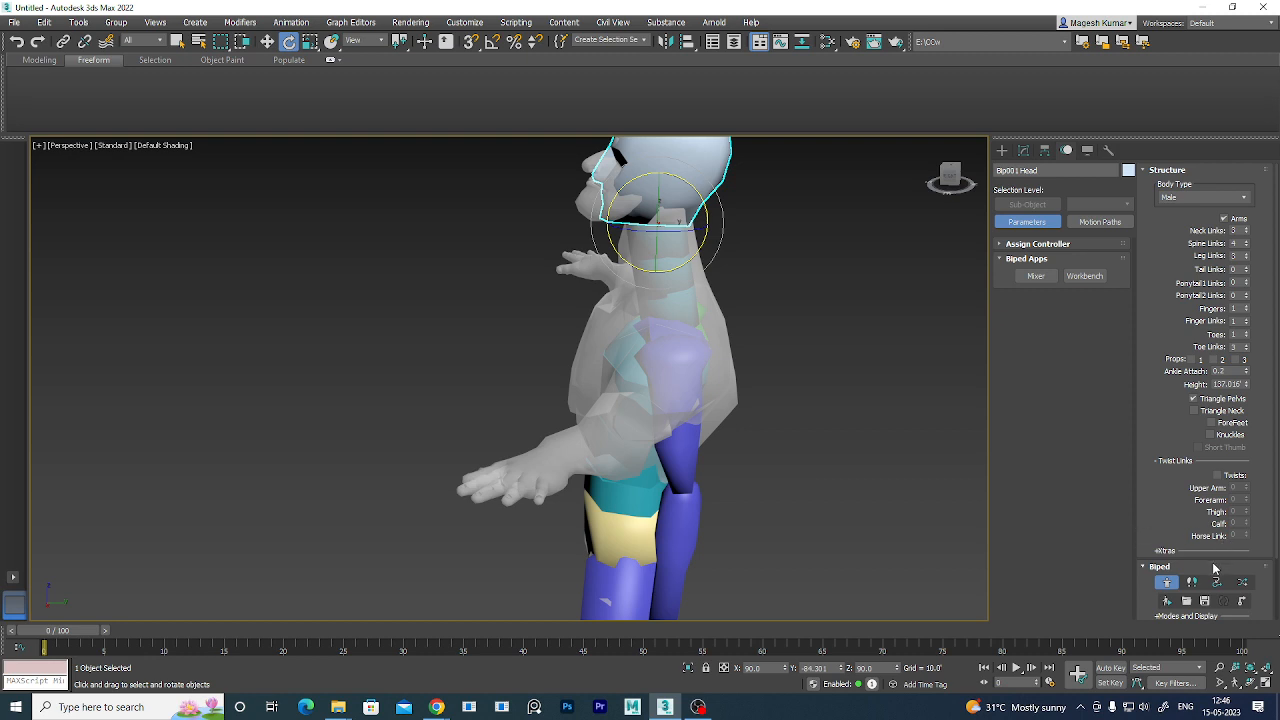
left_click(1160, 551)
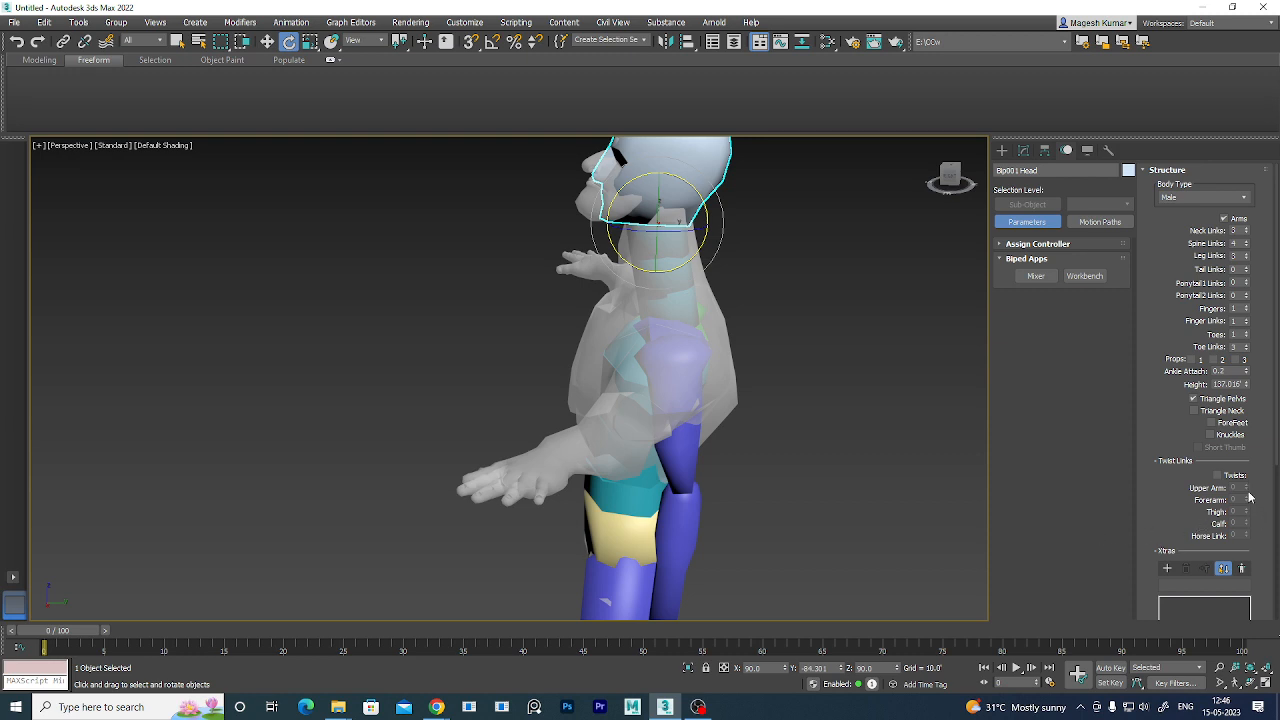
middle_click_drag(790, 379, 774, 408)
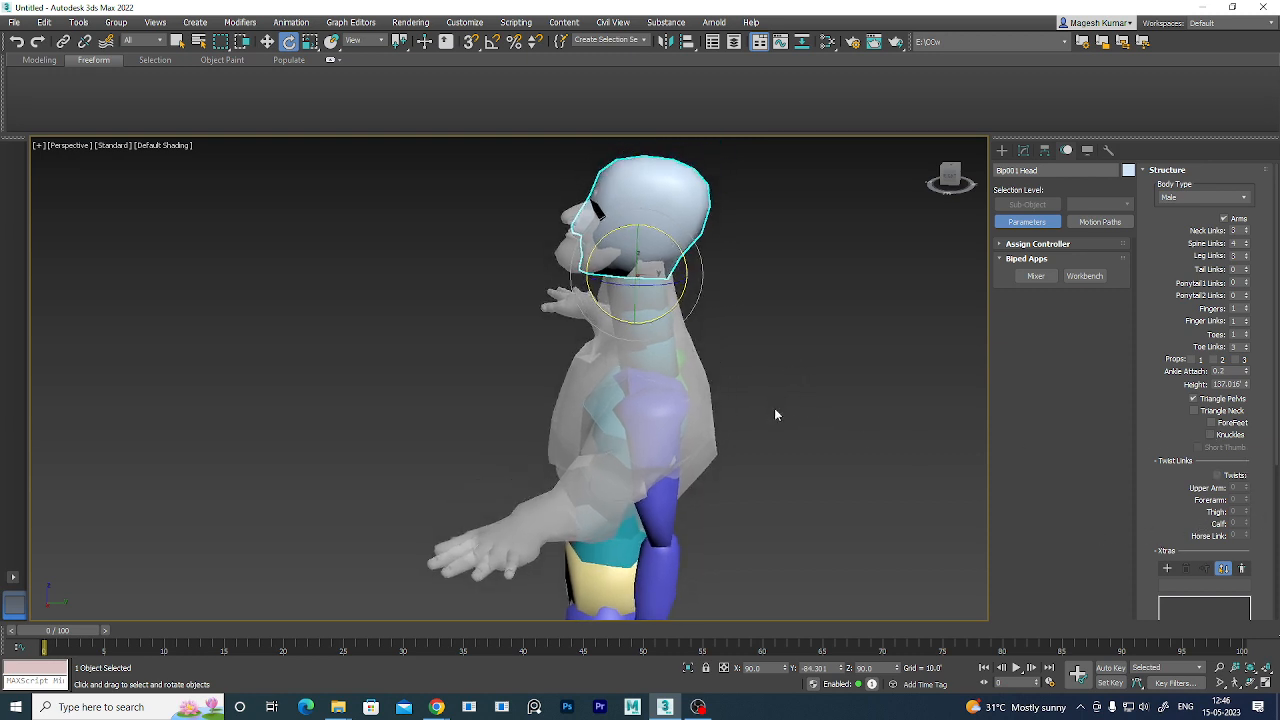
left_click(1217, 475)
middle_click_drag(826, 391, 801, 424)
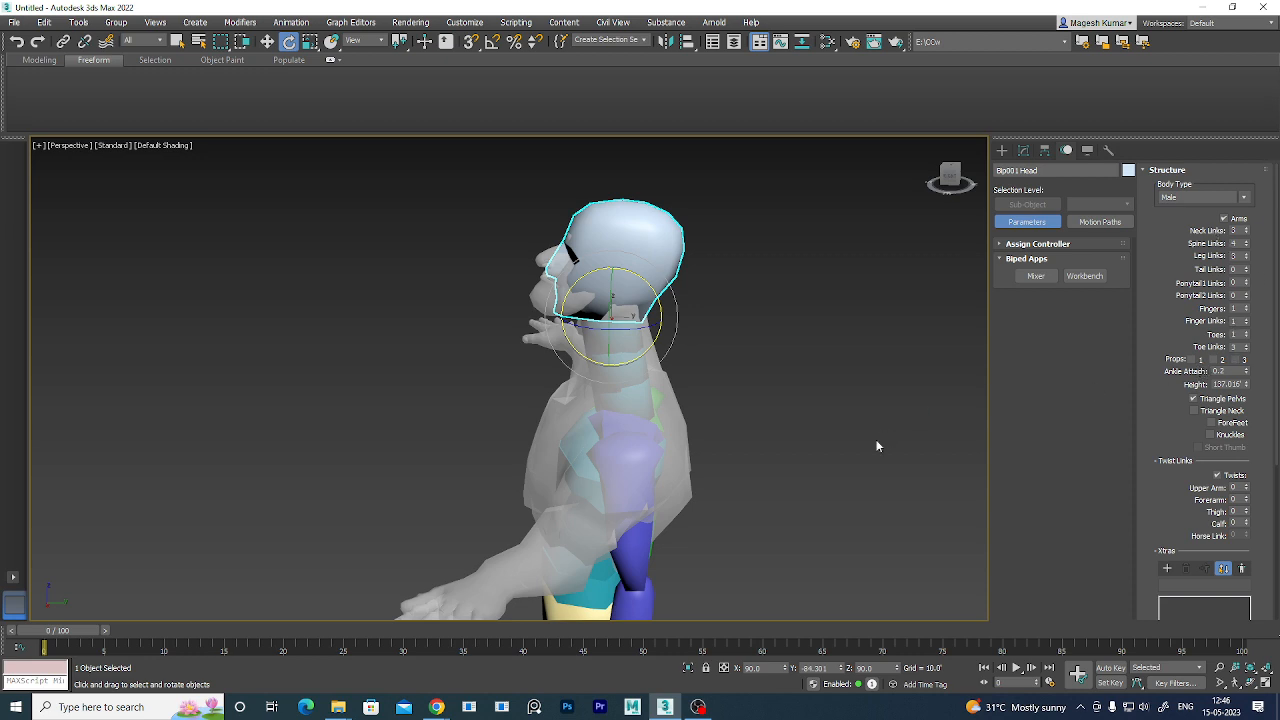
- Rotate the biped's head slightly again from the opposite side so its face lines up with the man's
middle_click_drag(731, 549, 851, 498, "alt")
left_click(851, 498)
left_click(660, 290)
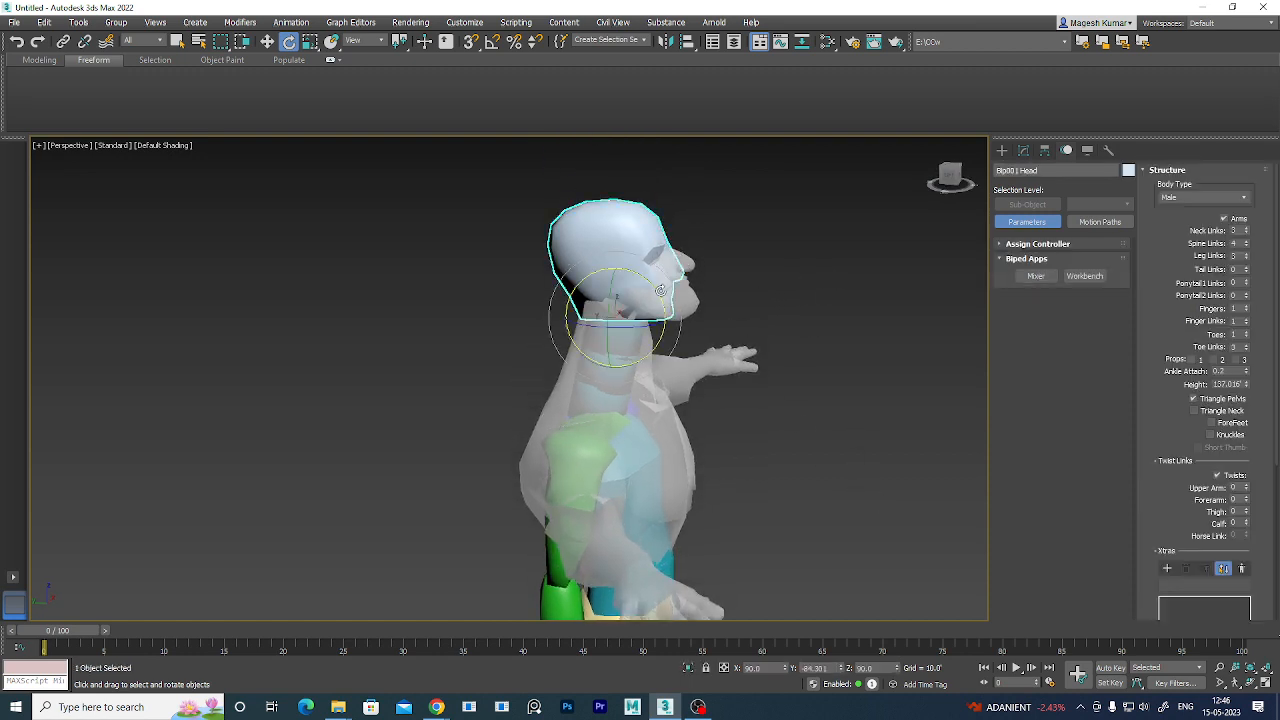
left_click_drag(655, 290, 650, 286)
- Rotate the biped's top spine link slightly, to about -76.9° in Y, to follow the man's upper back
left_click(655, 451)
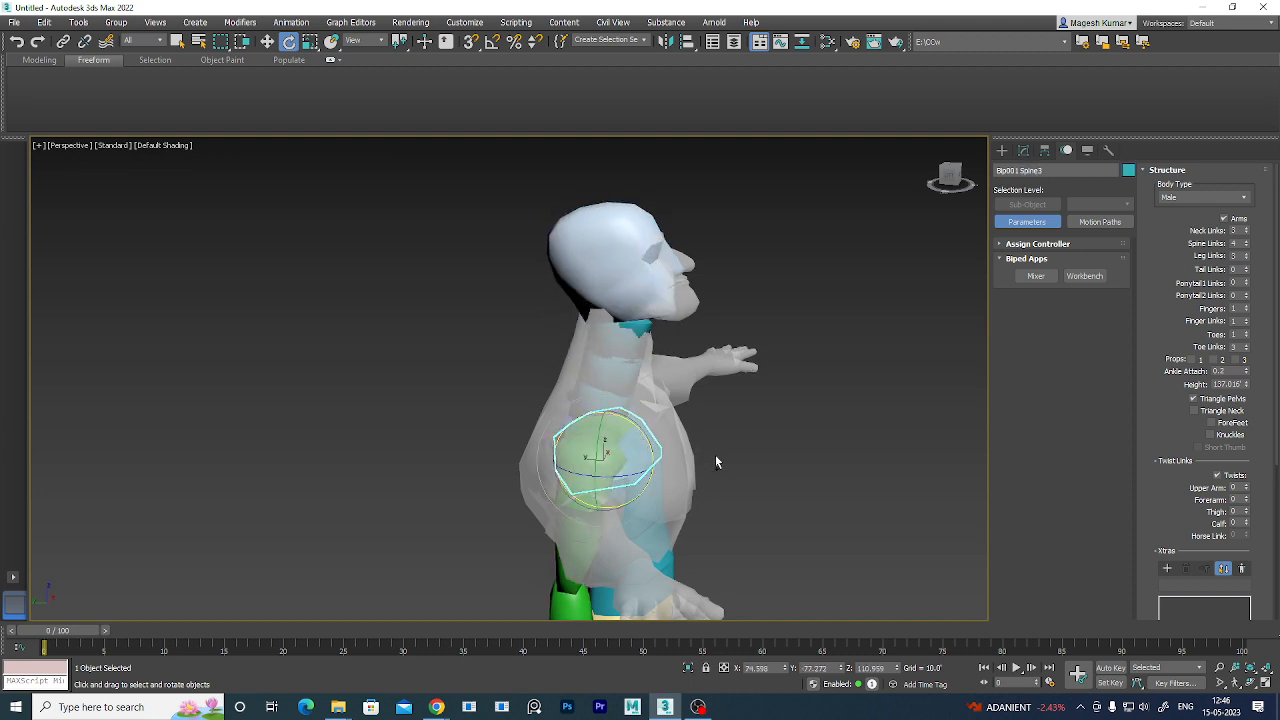
middle_click_drag(808, 484, 799, 476, "alt")
middle_click_drag(728, 454, 797, 475)
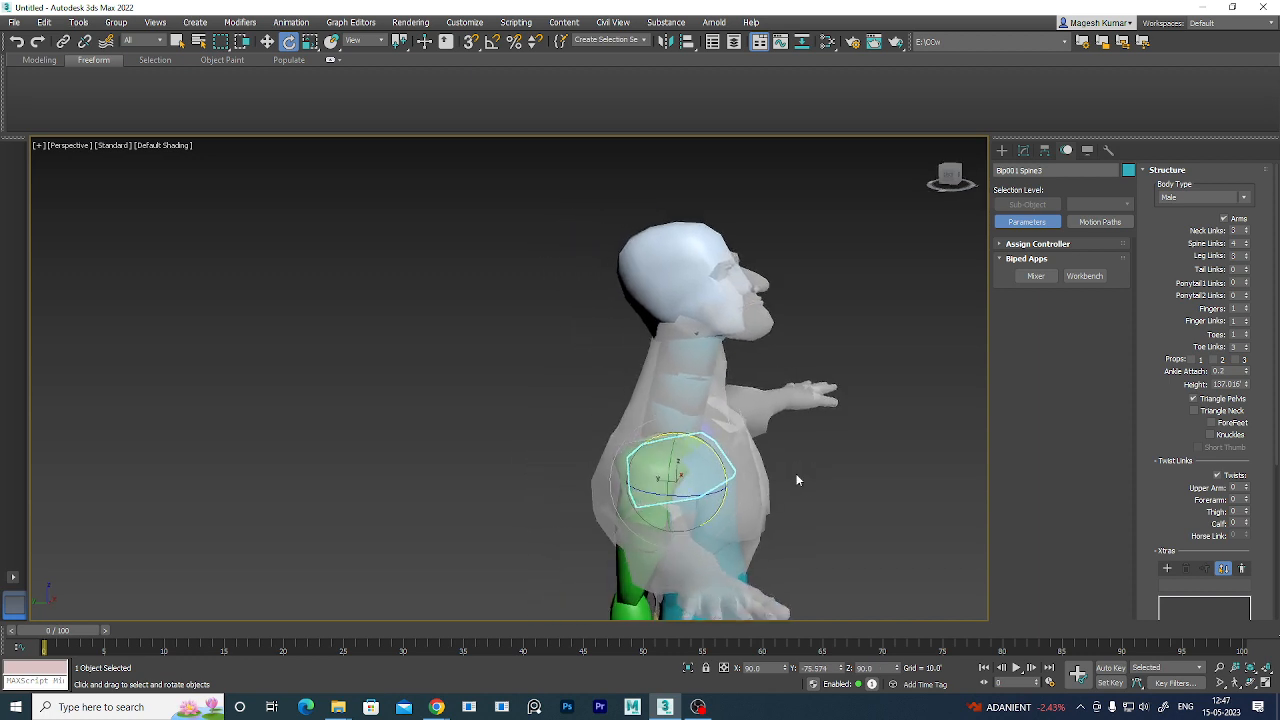
scroll(795, 466, "up", 3)
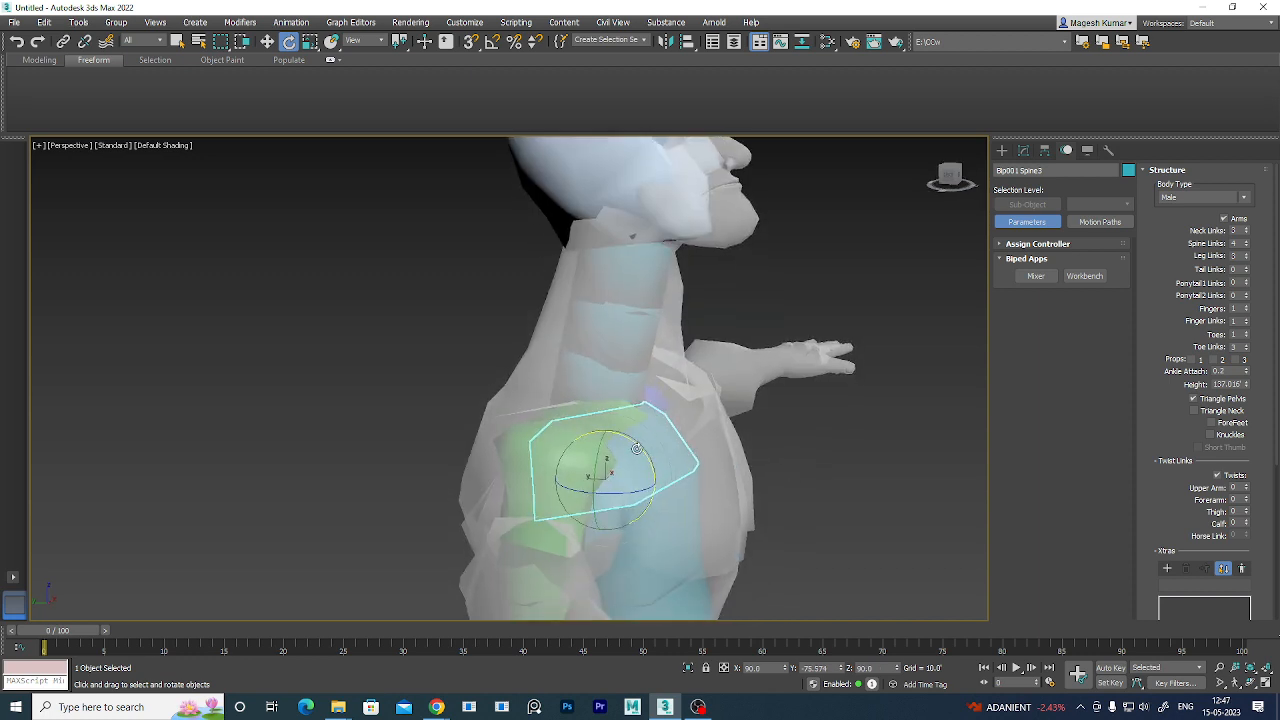
left_click_drag(636, 448, 638, 449)
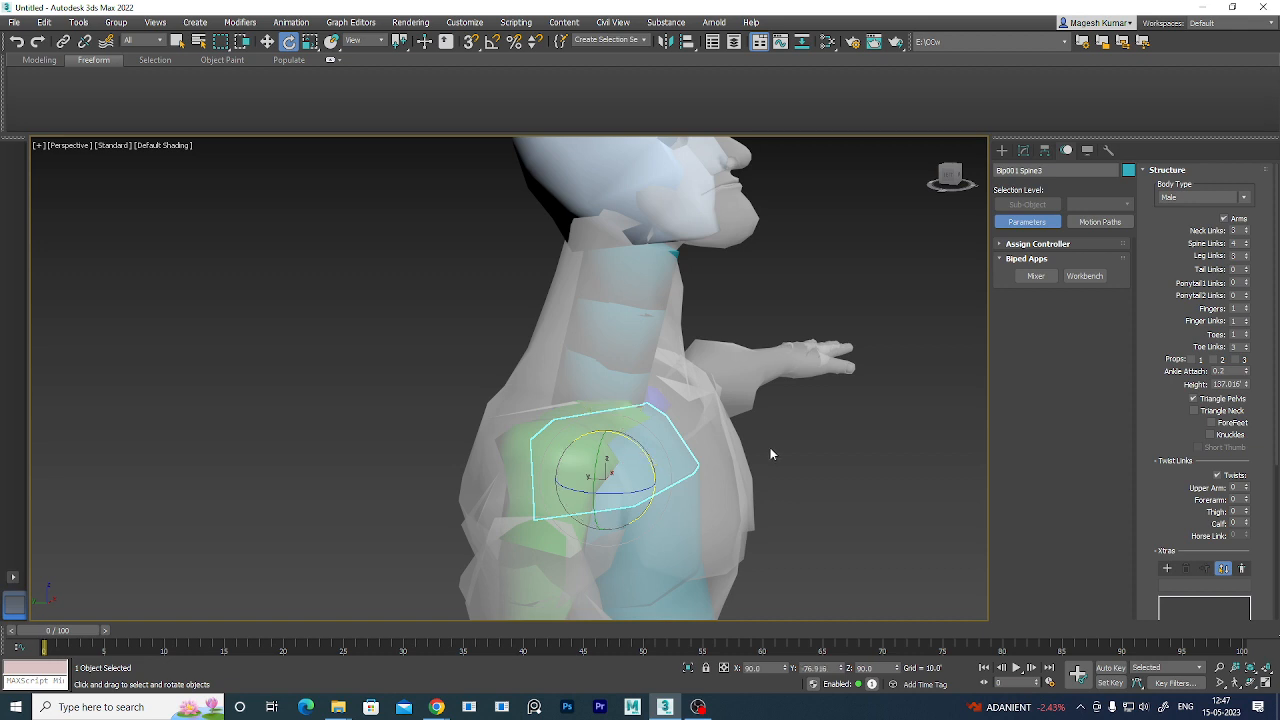
middle_click_drag(770, 447, 772, 487)
- Rotate the biped's lowest neck link to about -76.3° in Y so it follows the man's neck
left_click(655, 430)
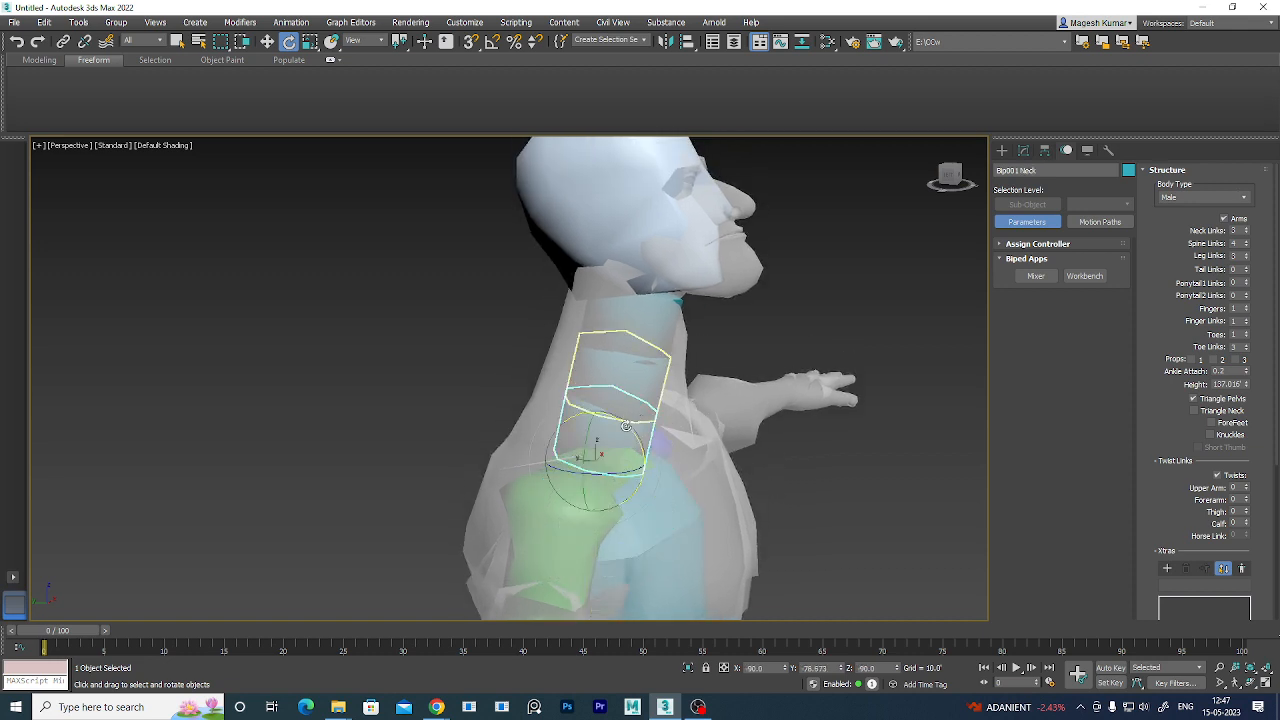
left_click_drag(627, 427, 630, 428)
middle_click_drag(765, 480, 826, 478, "alt")
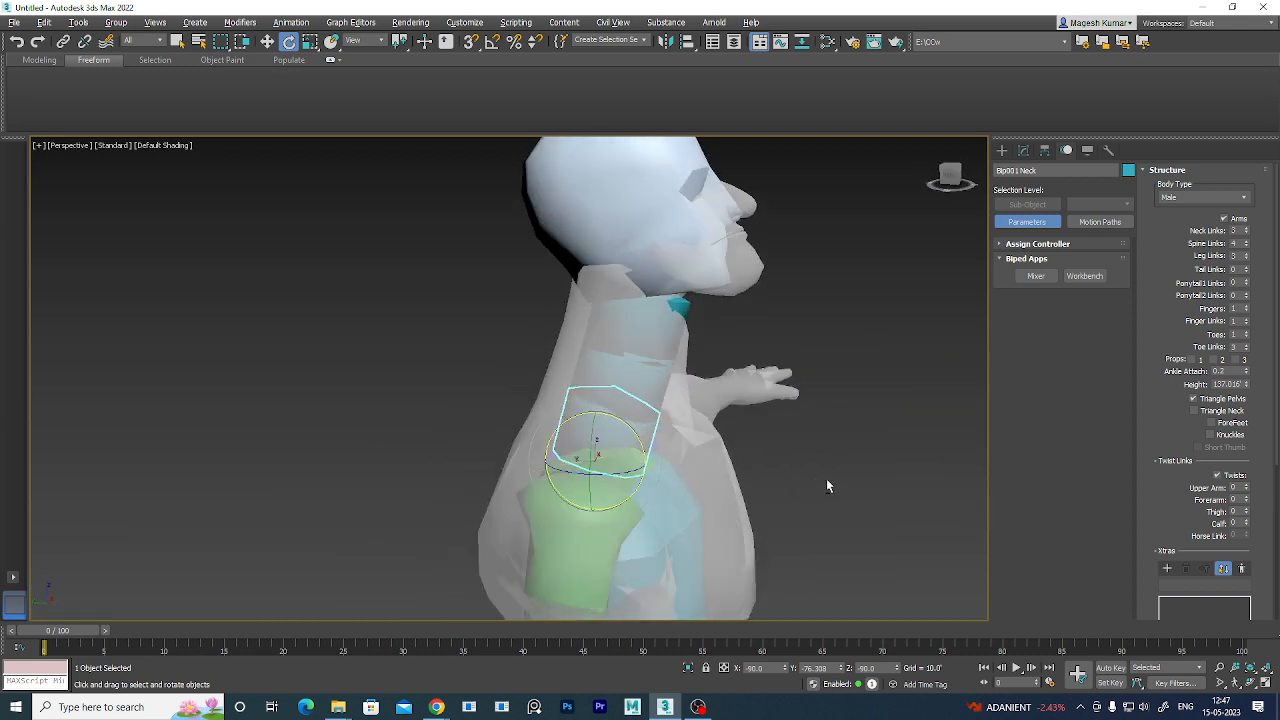
- Rotate the biped's upper two neck links and head slightly to line up with the man's neck and face
left_click(647, 381)
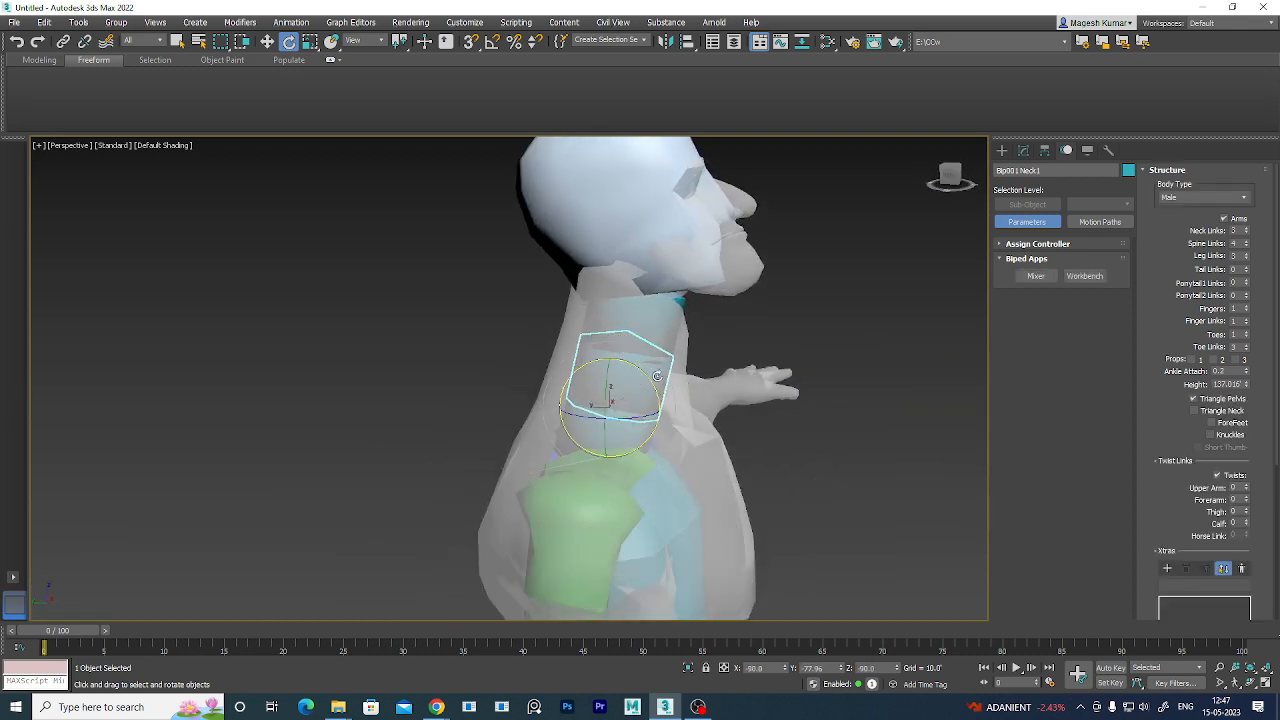
left_click(709, 334)
left_click(655, 318)
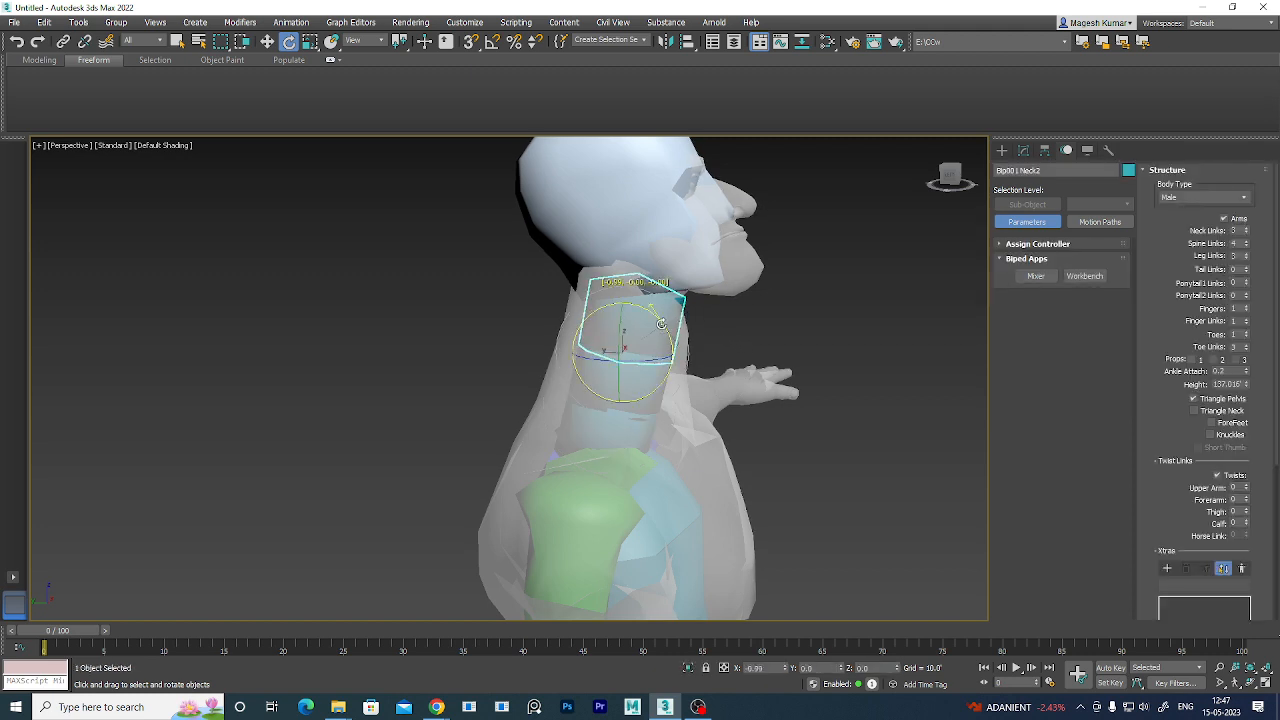
left_click(738, 256)
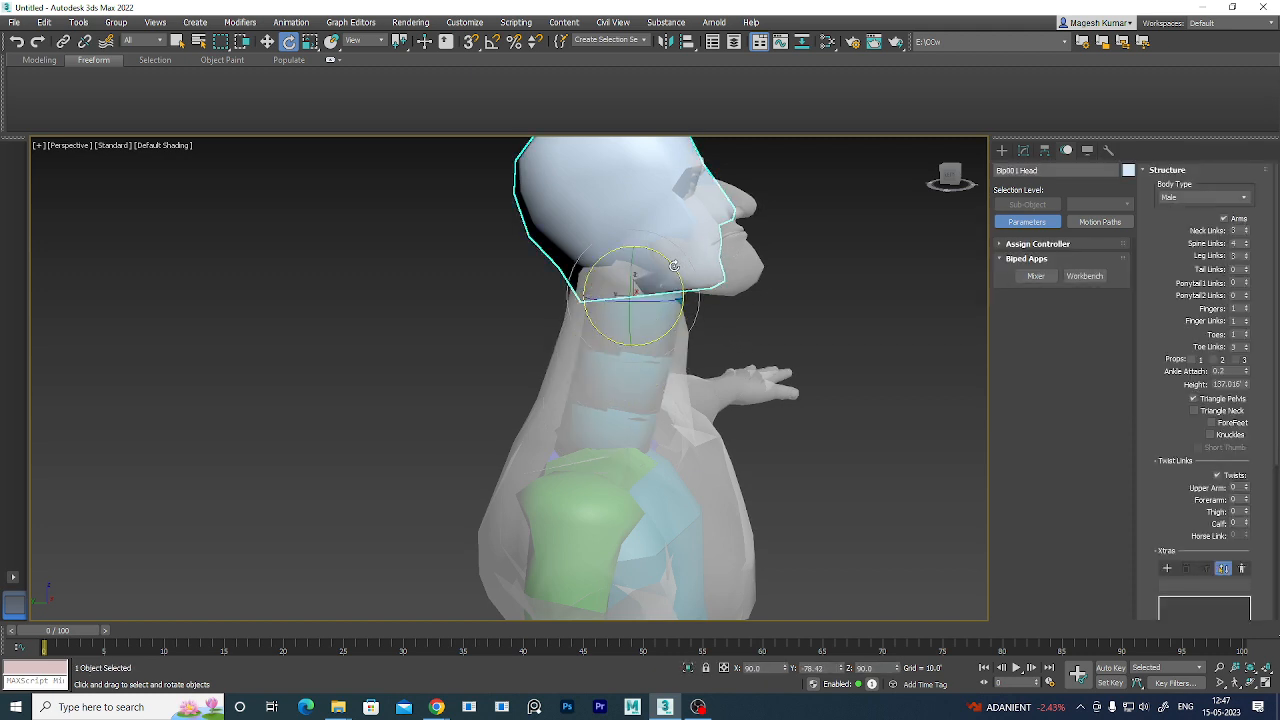
left_click_drag(674, 266, 681, 277)
- Try to scale the biped's middle neck link along its X and Y axes
middle_click_drag(817, 355, 721, 397, "alt")
left_click(680, 380)
key("r")
left_click_drag(684, 396, 723, 397)
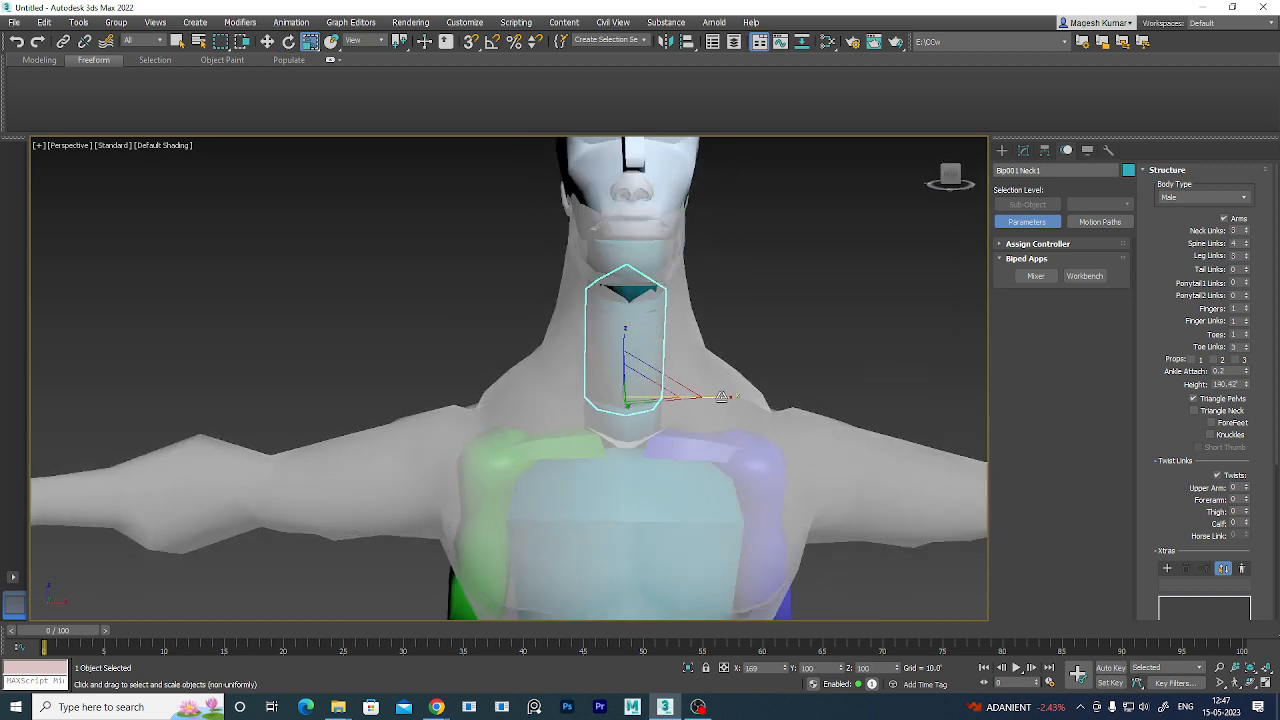
key("ctrl+z")
middle_click_drag(685, 433, 596, 406, "alt")
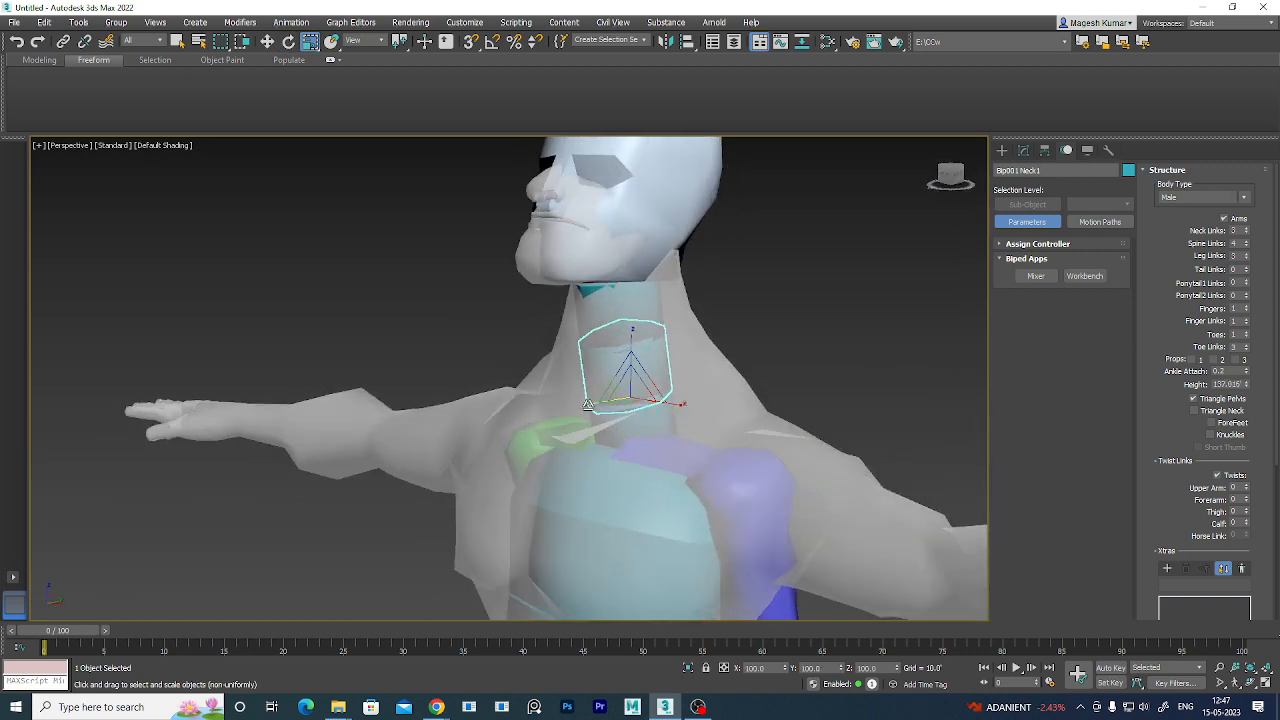
left_click_drag(588, 404, 560, 408)
key("ctrl+z")
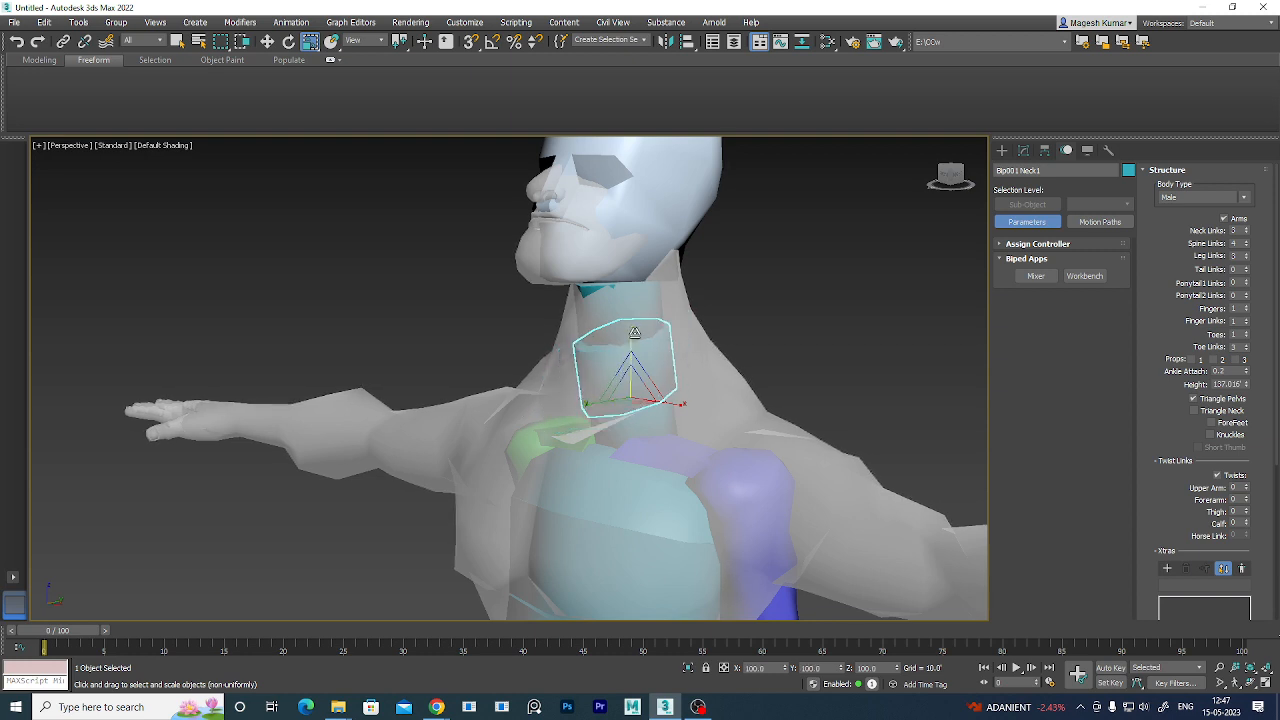
- Widen the biped's middle and top neck links in Z and deepen the top link slightly to fill the man's neck
left_click_drag(634, 332, 647, 292)
mouse_move(764, 382)
middle_mouse_down("alt")
mouse_move(819, 354)
mouse_move(767, 379)
middle_mouse_up("alt")
left_click(641, 303)
middle_click_drag(716, 337, 634, 295, "alt")
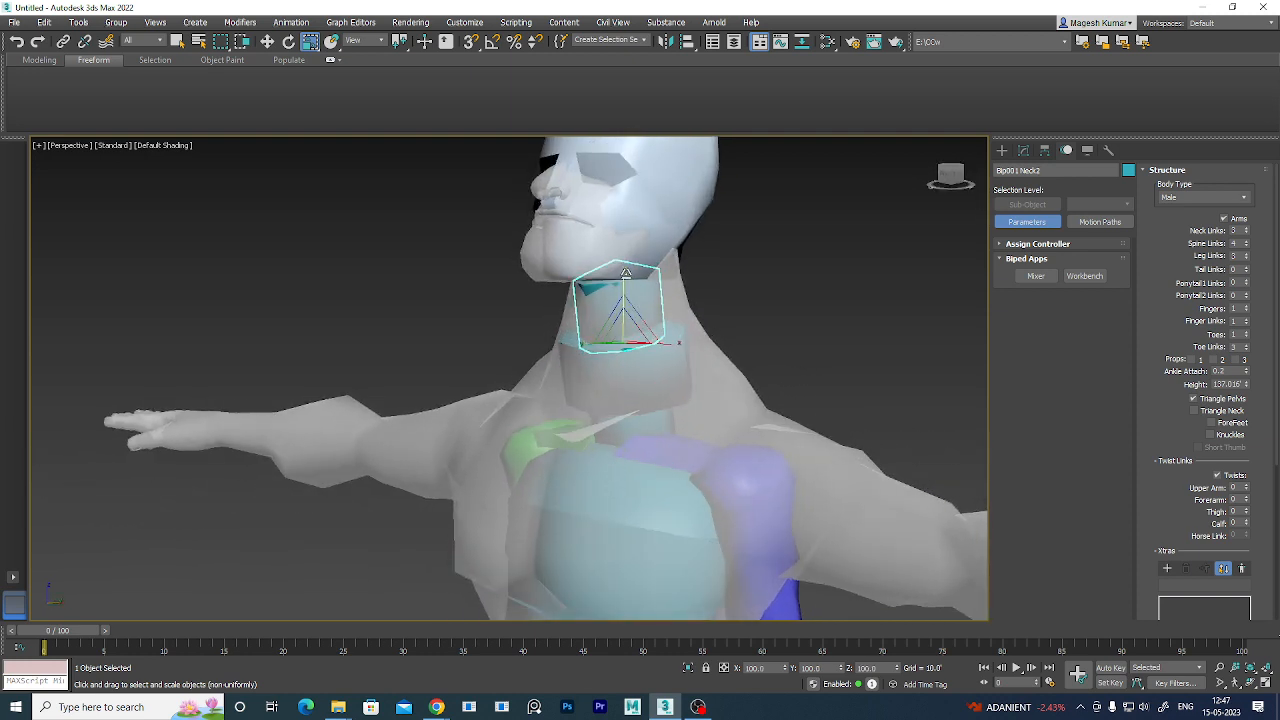
left_click_drag(625, 273, 631, 256)
middle_click_drag(661, 340, 690, 376, "alt")
left_click_drag(588, 352, 584, 353)
middle_click_drag(623, 394, 686, 367, "alt")
- Scale the biped's head in depth, height and width to match the man's head from the front and side
left_click(646, 289)
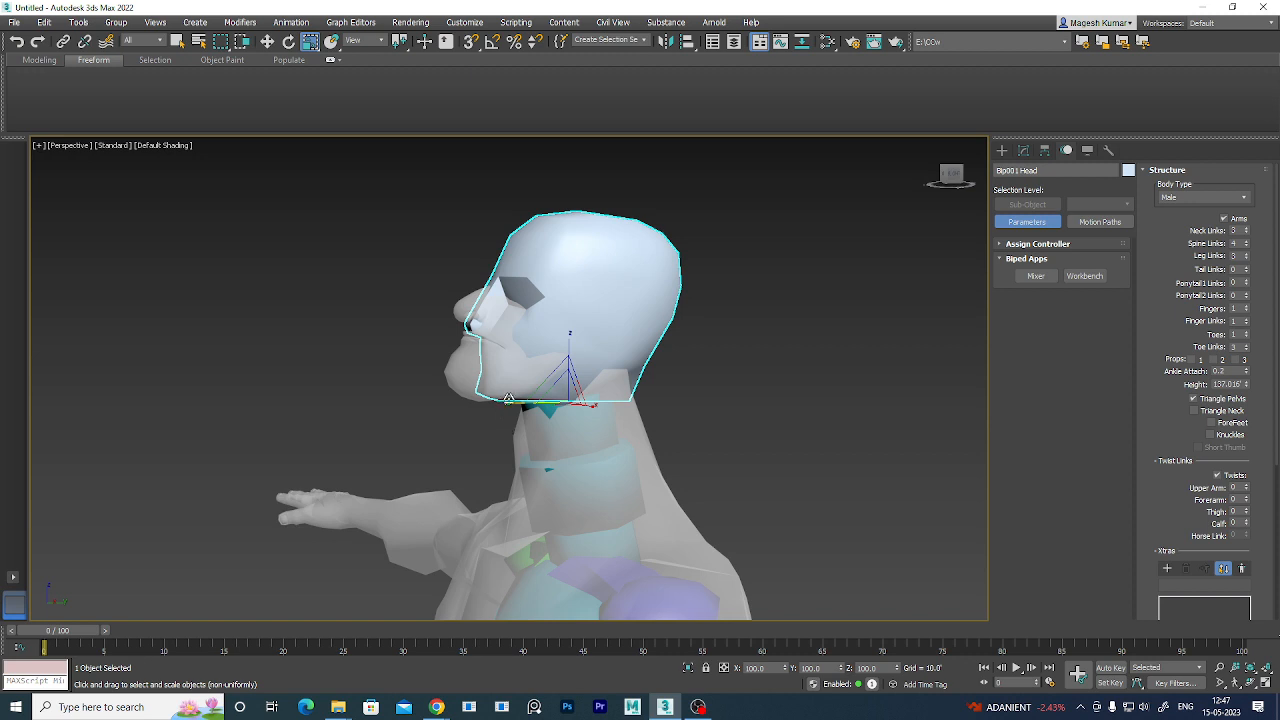
left_click_drag(509, 398, 501, 402)
middle_click_drag(657, 421, 631, 403, "alt")
mouse_move(633, 399)
left_mouse_down()
mouse_move(613, 398)
mouse_move(627, 398)
left_mouse_up()
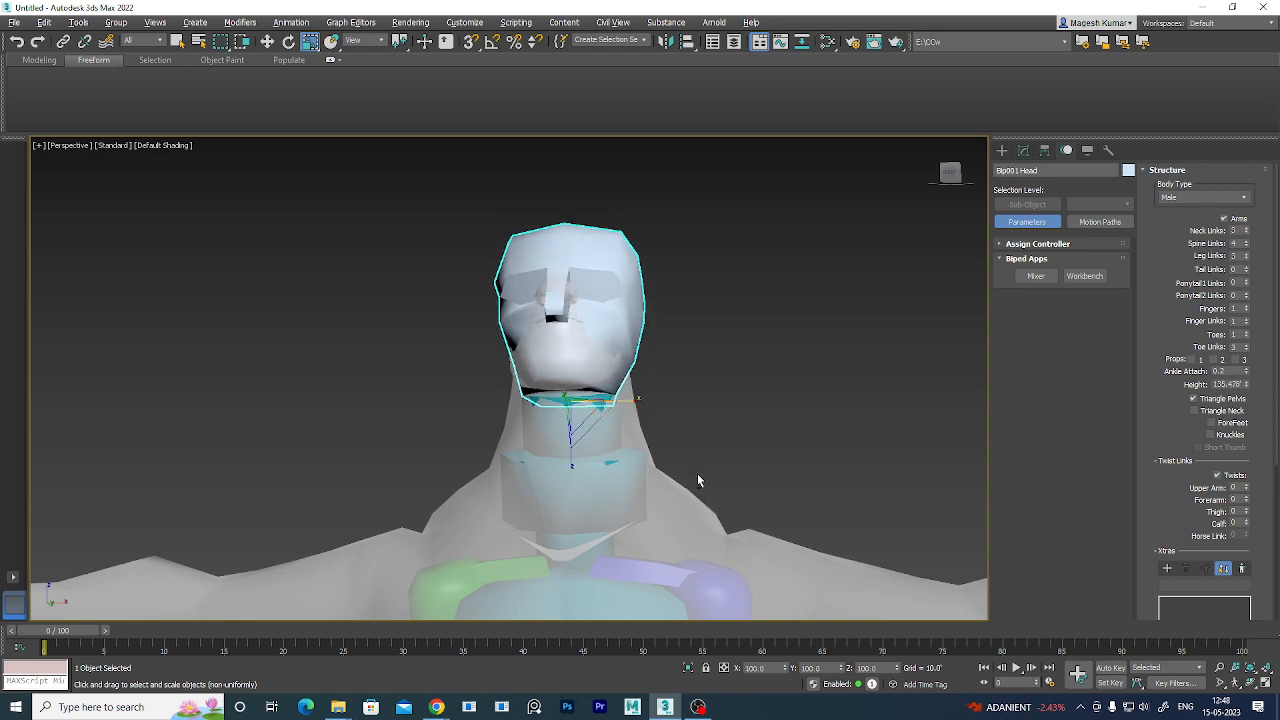
middle_click_drag(697, 476, 572, 469, "alt")
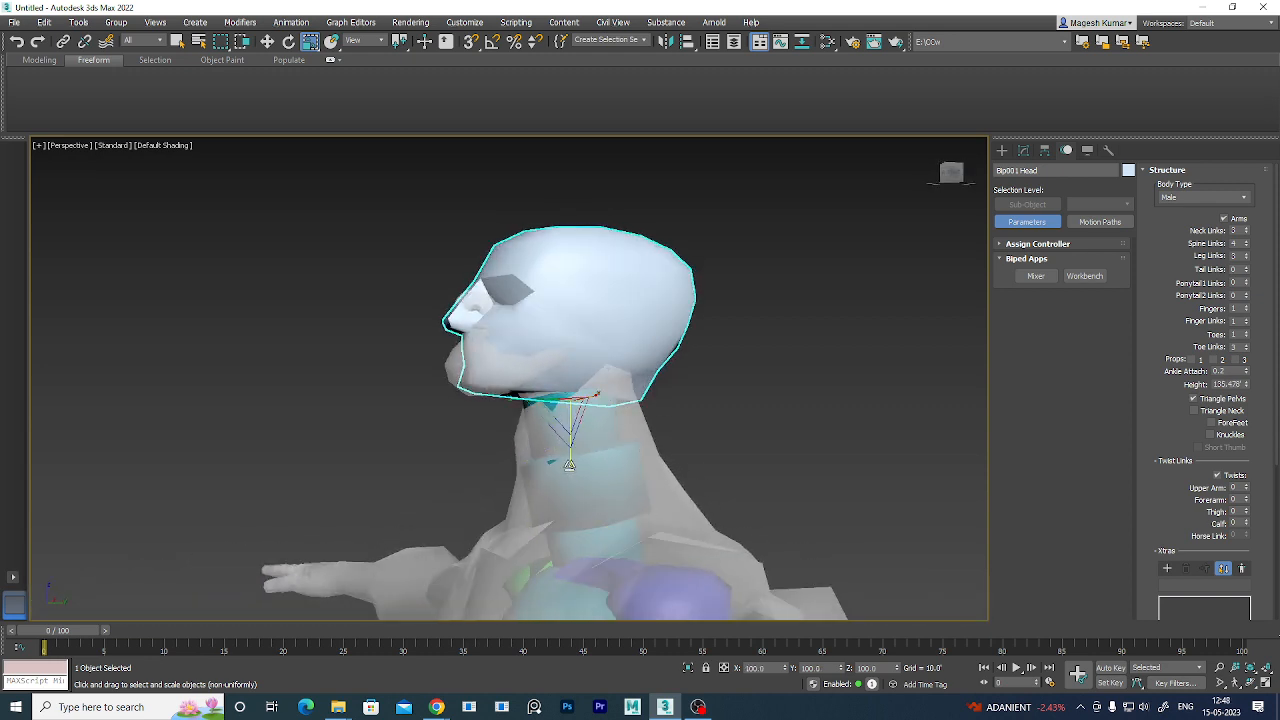
left_click_drag(569, 465, 569, 457)
middle_click_drag(644, 461, 689, 465, "alt")
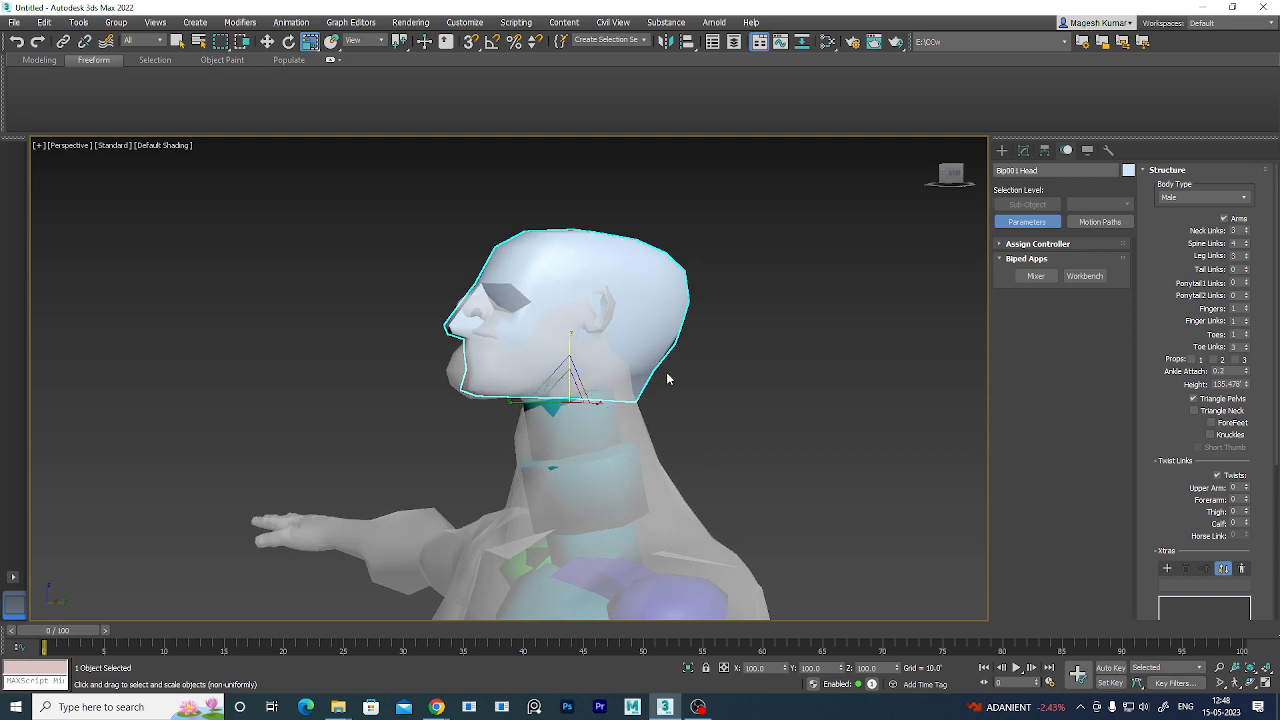
mouse_move(510, 401)
left_mouse_down()
mouse_move(565, 395)
mouse_move(510, 404)
left_mouse_up()
middle_click_drag(616, 423, 580, 414, "alt")
- Try to tilt the biped's head further back to match the man's face
key("e")
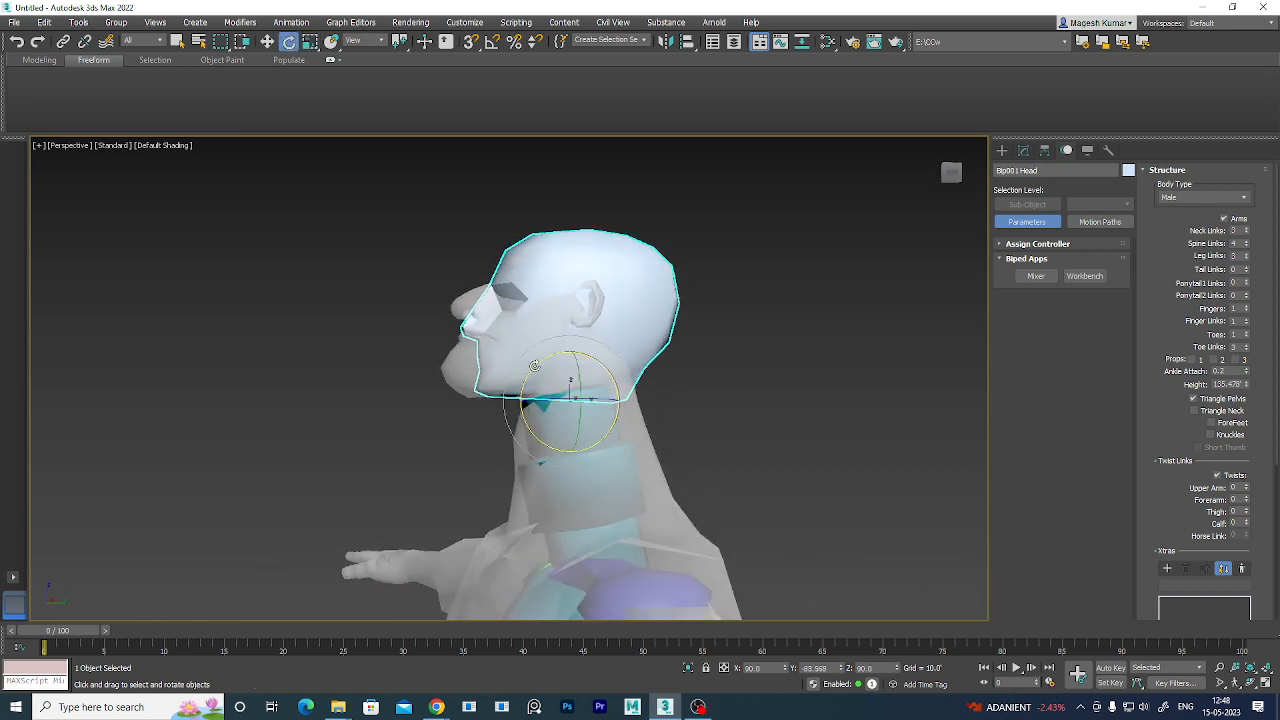
left_click_drag(535, 365, 550, 364)
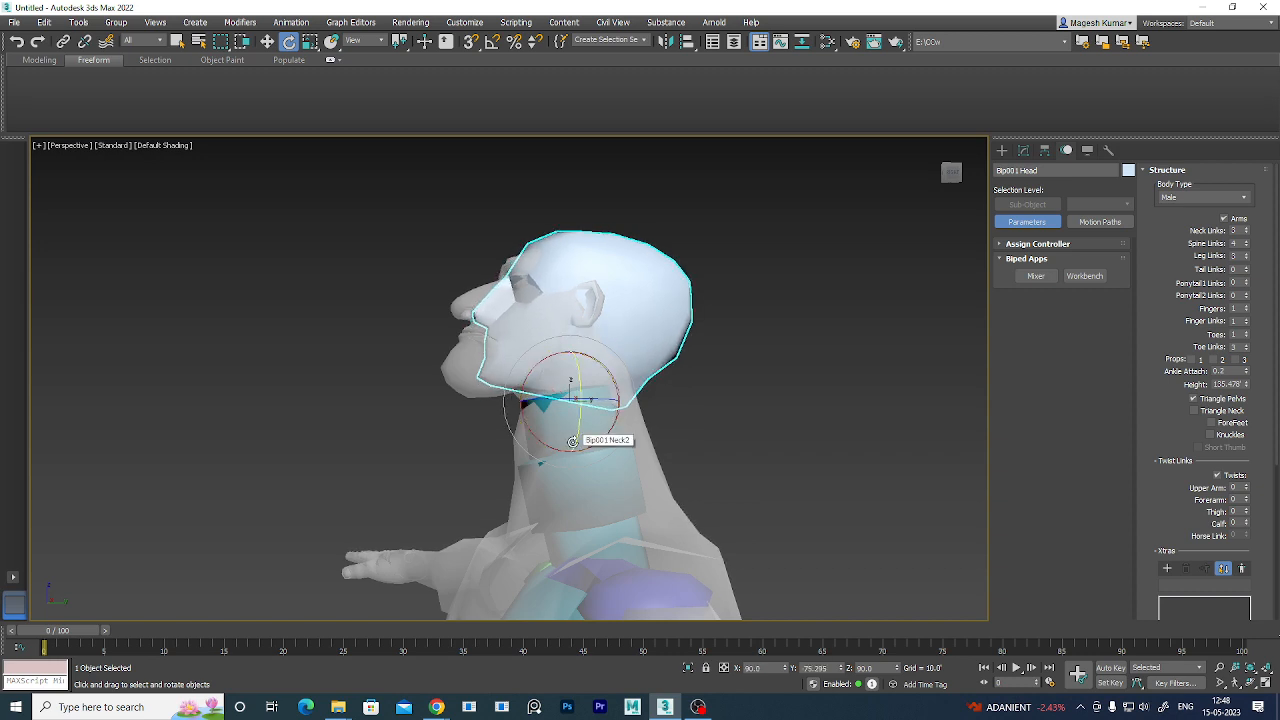
key("ctrl+z")
- Scale the biped's head to about 109% in Z to match the width of the man's head
key("r")
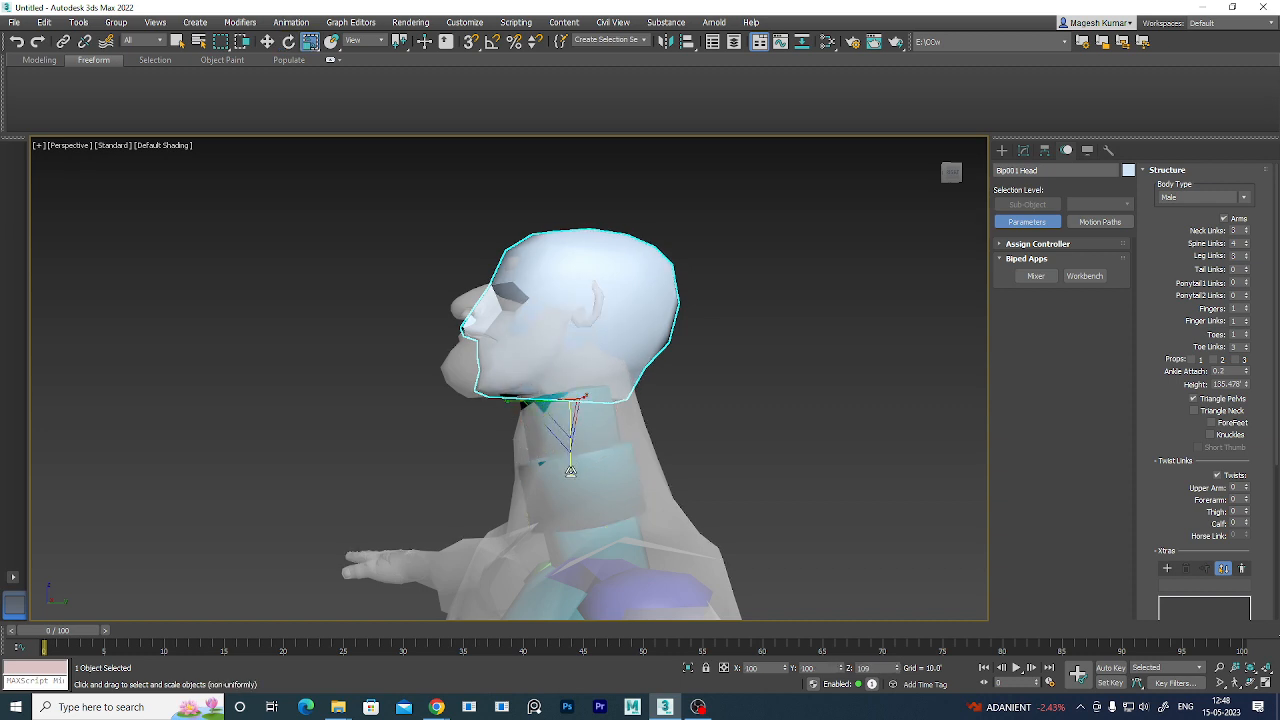
scroll(689, 466, "down", 2)
middle_click_drag(689, 466, 680, 500, "alt")
middle_click_drag(652, 432, 740, 446, "alt")
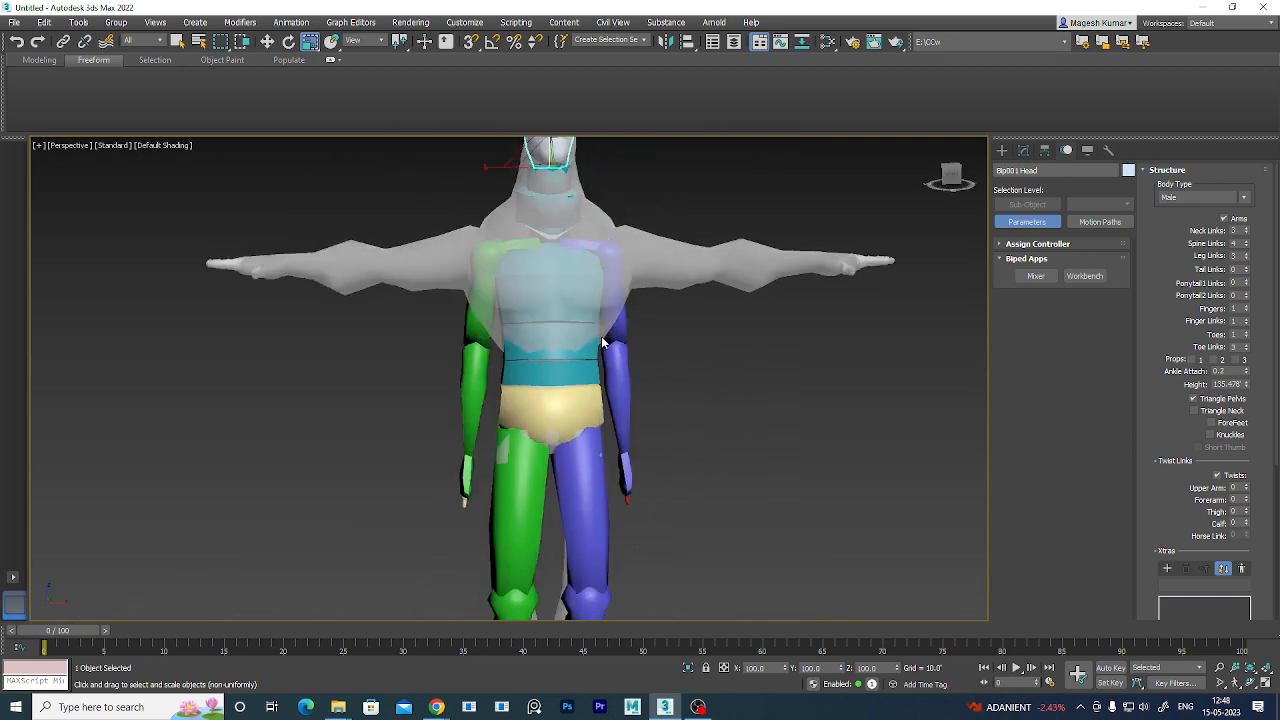
- Widen the biped's top spine link in Z to span the man's upper chest
scroll(602, 336, "up", 3)
middle_click_drag(674, 354, 740, 470)
left_click(624, 372)
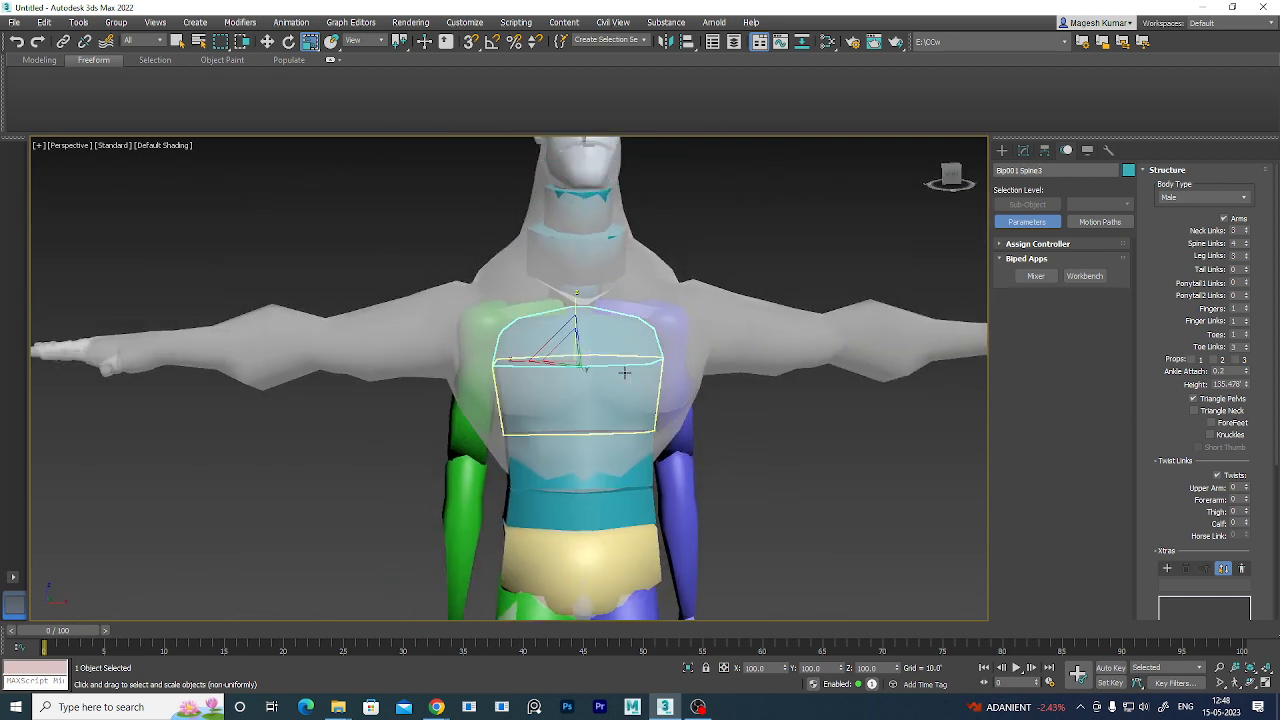
middle_click_drag(583, 389, 607, 383, "alt")
left_click_drag(622, 395, 545, 390)
key("ctrl+z")
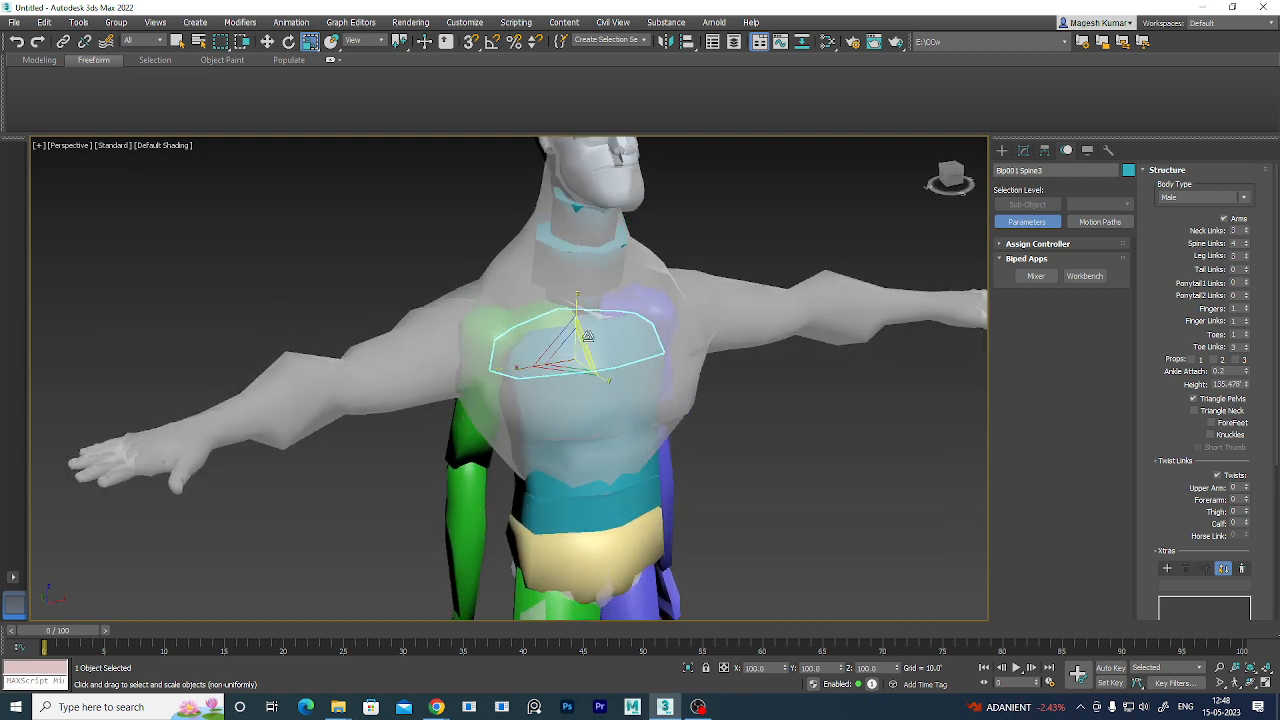
left_click_drag(574, 297, 579, 266)
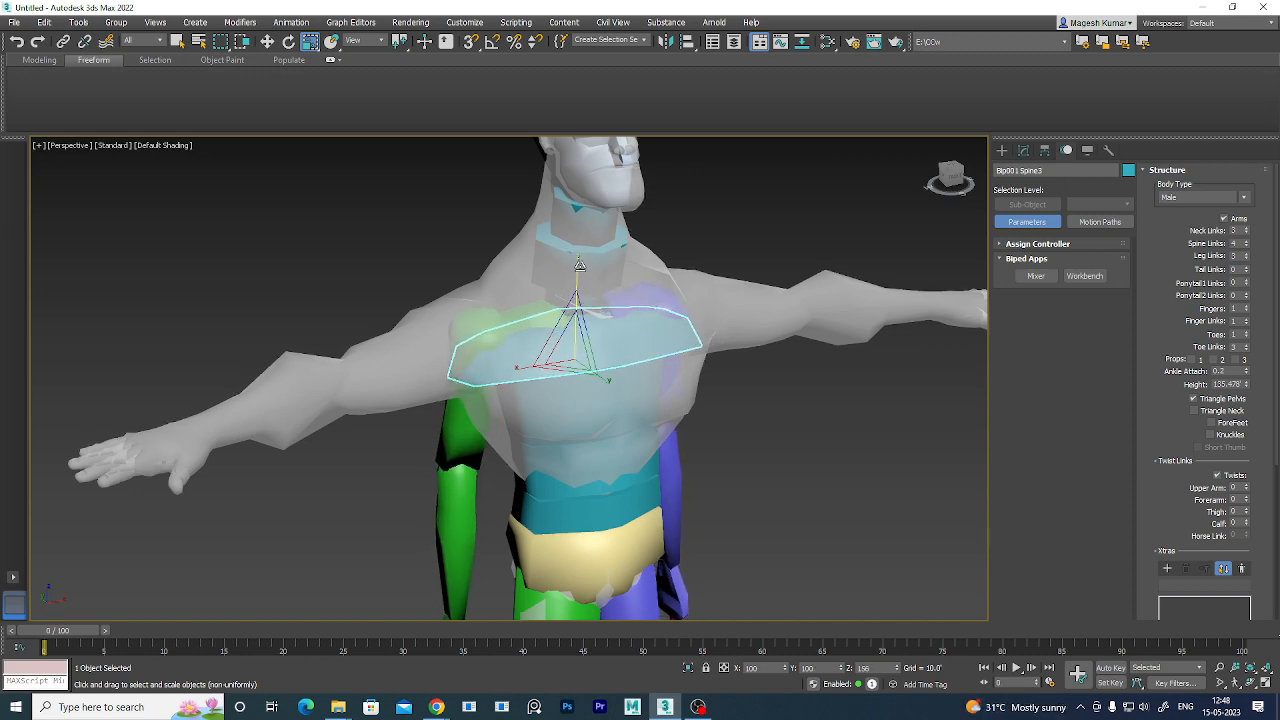
middle_click_drag(579, 266, 733, 492, "alt")
- Widen the biped's second-highest spine link in Z to fill the man's chest below the shoulders
left_click(624, 382)
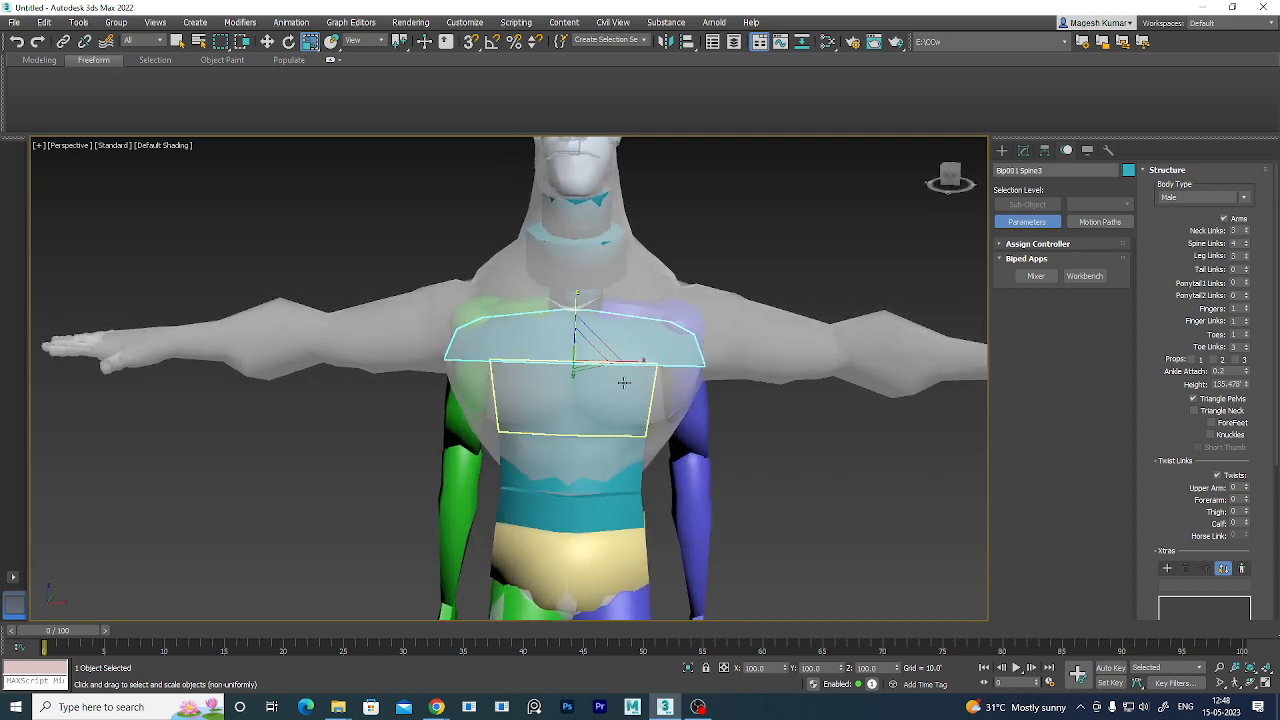
left_click_drag(650, 430, 620, 426)
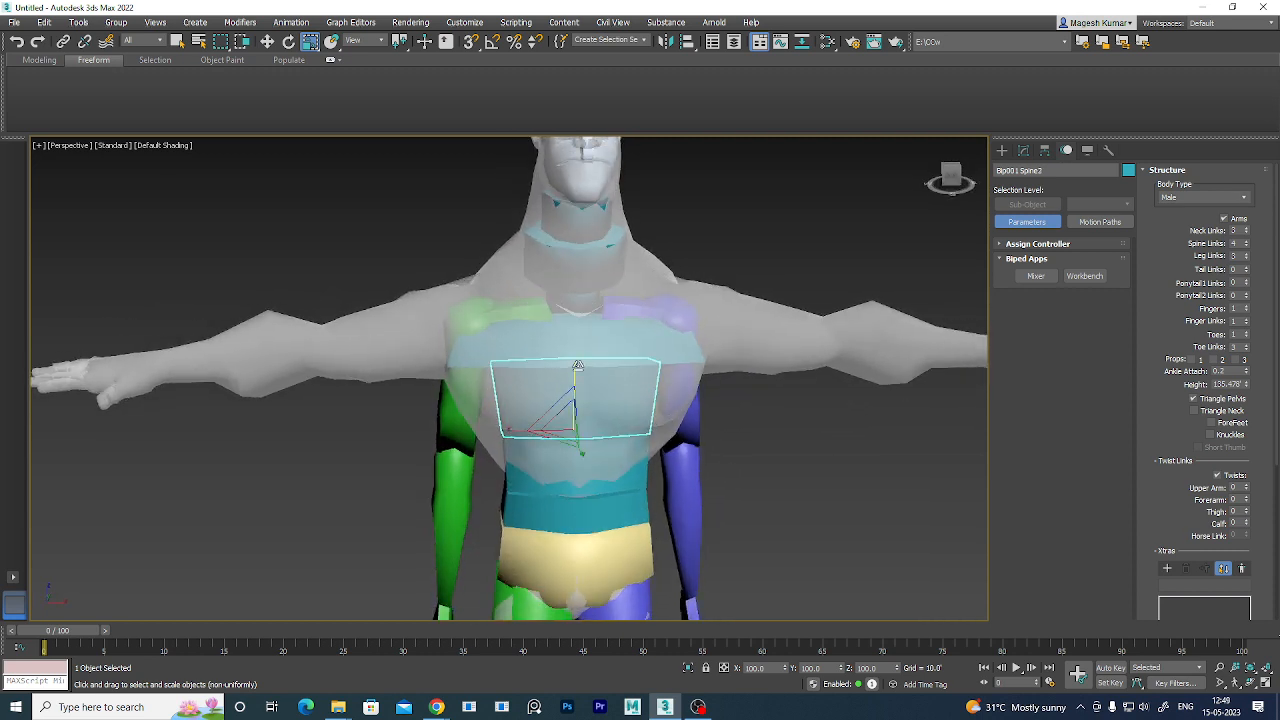
left_click_drag(573, 366, 615, 366)
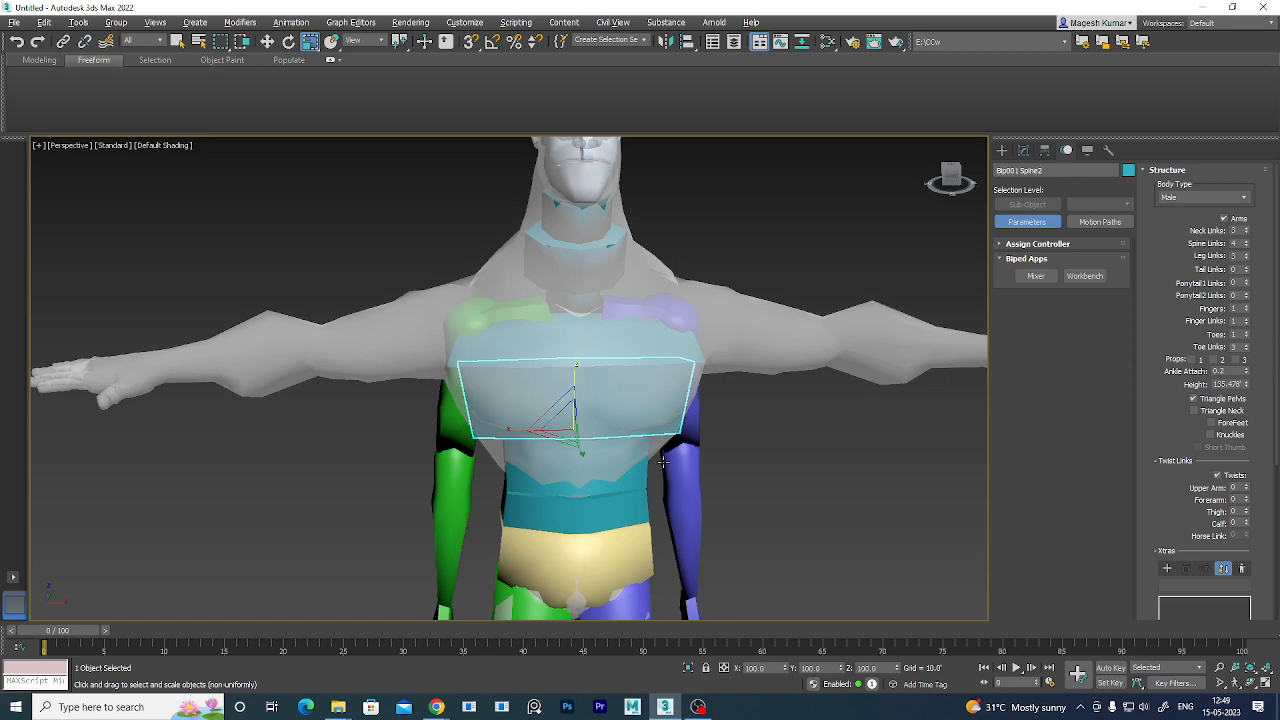
mouse_move(690, 430)
middle_mouse_down("alt")
mouse_move(741, 436)
mouse_move(690, 436)
middle_mouse_up("alt")
- Narrow the biped's lower two spine links in Z to shape the waist, making the lowest link the narrowest
left_click(583, 455)
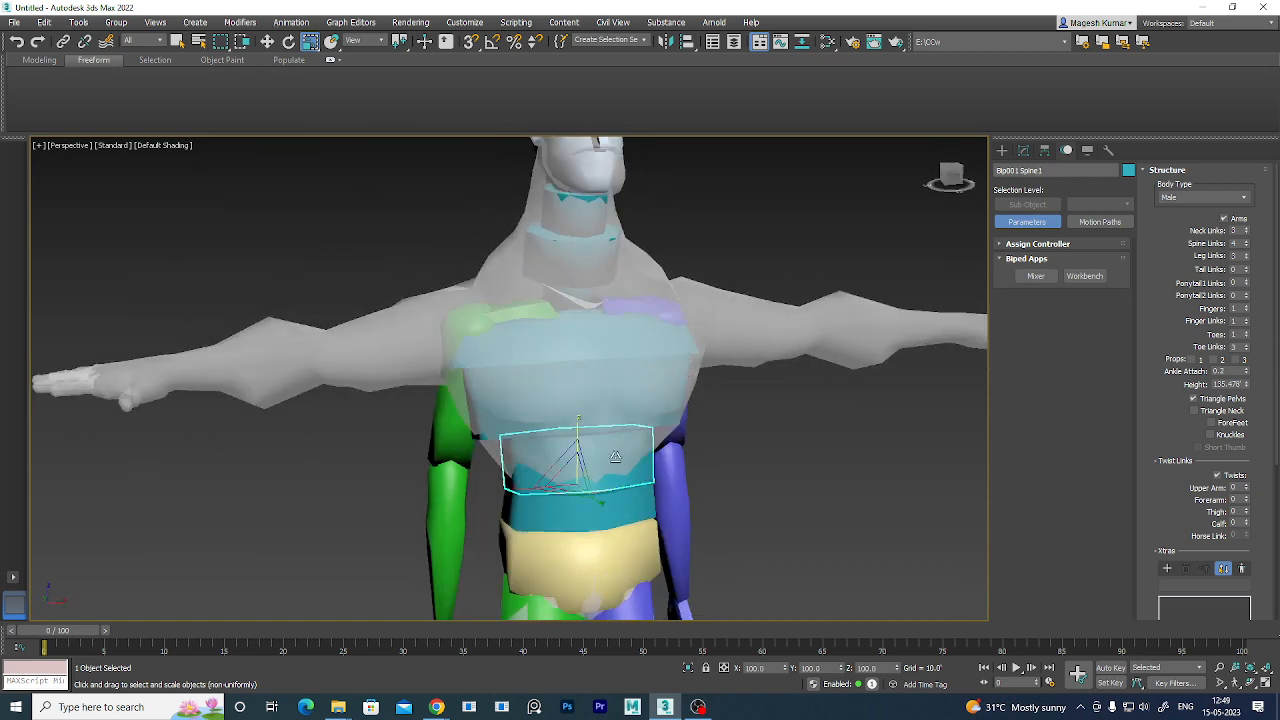
mouse_move(583, 424)
left_mouse_down()
mouse_move(578, 412)
mouse_move(582, 453)
mouse_move(579, 410)
left_mouse_up()
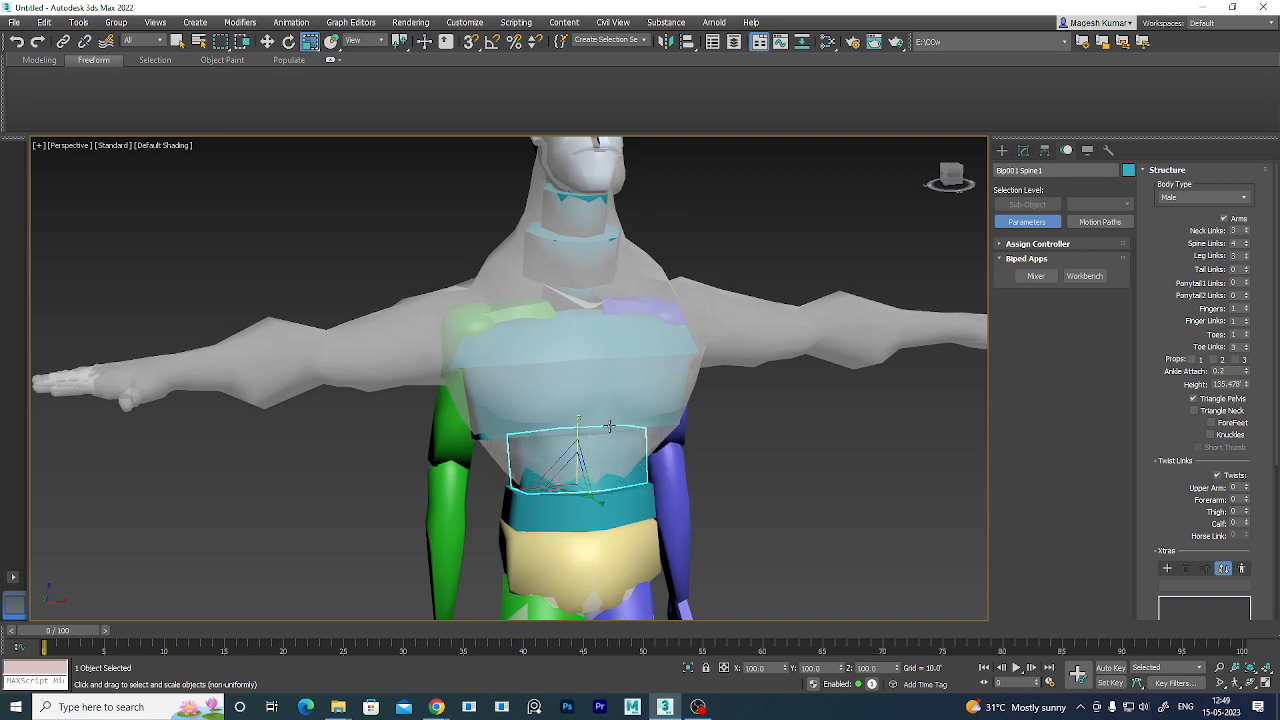
left_click(630, 508)
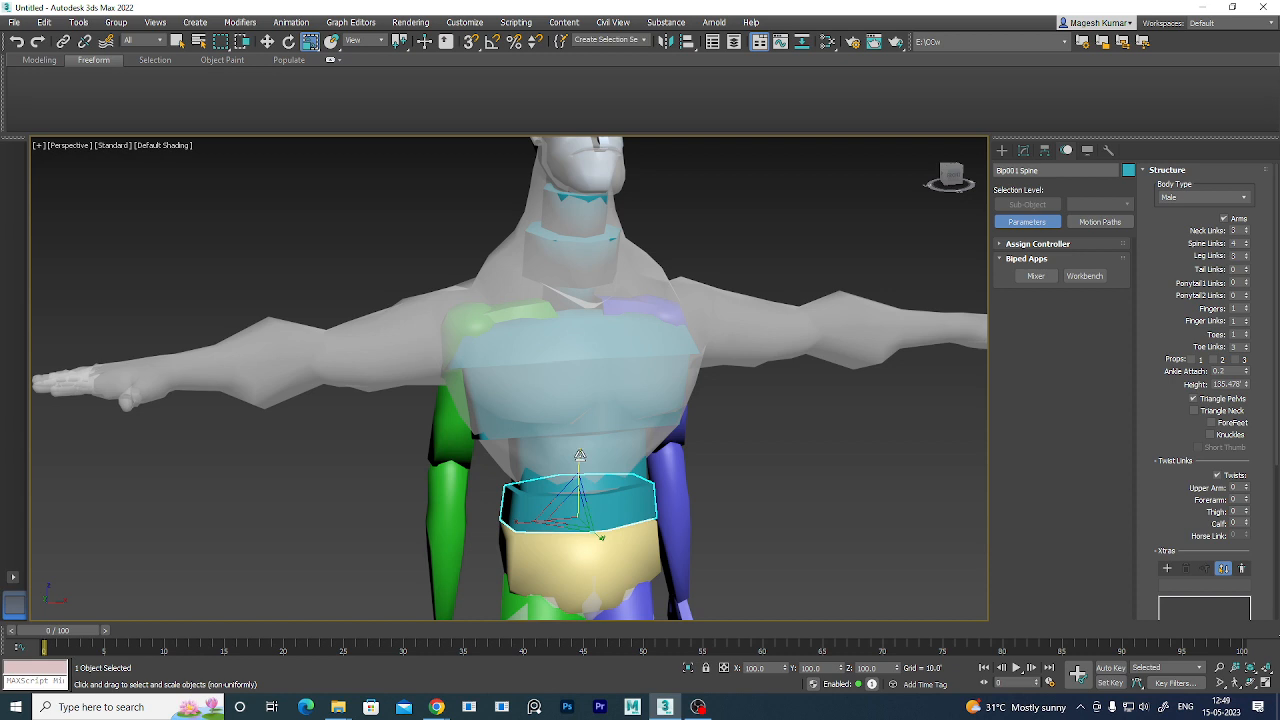
left_click_drag(580, 455, 588, 476)
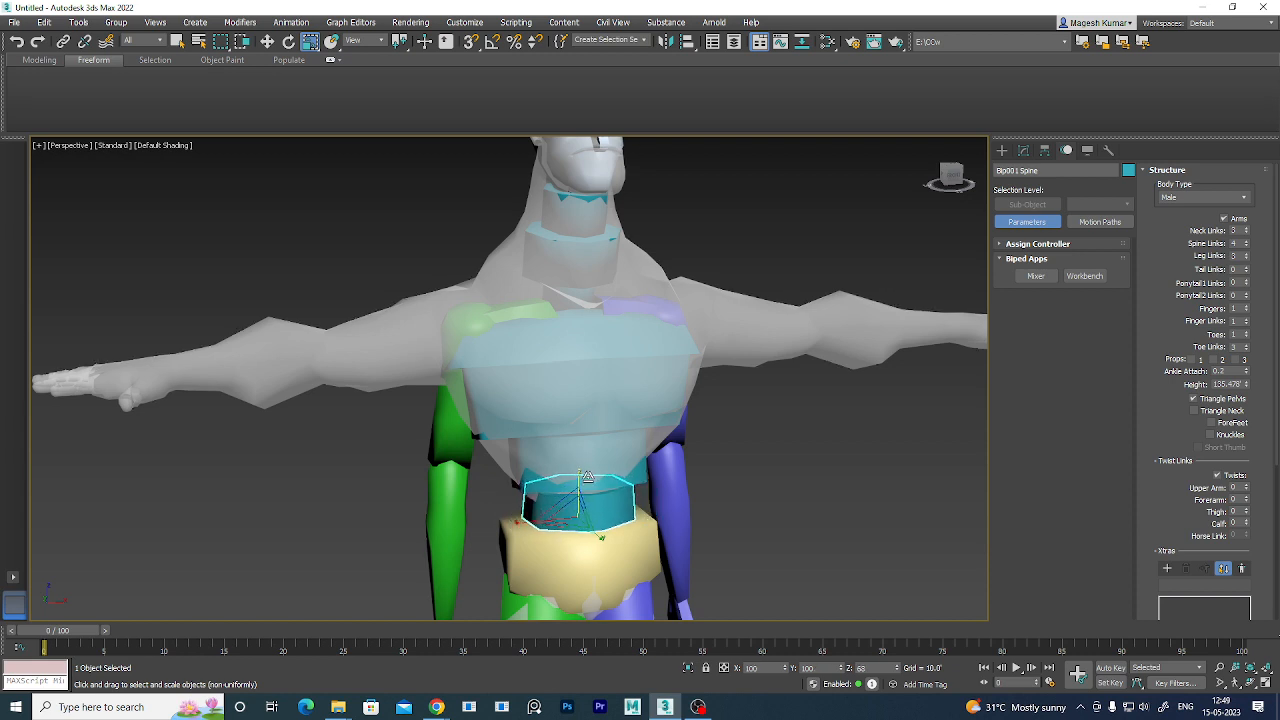
- Narrow the biped's pelvis in Z to match the width of the man's hips
middle_click_drag(714, 560, 712, 440)
left_click(593, 421)
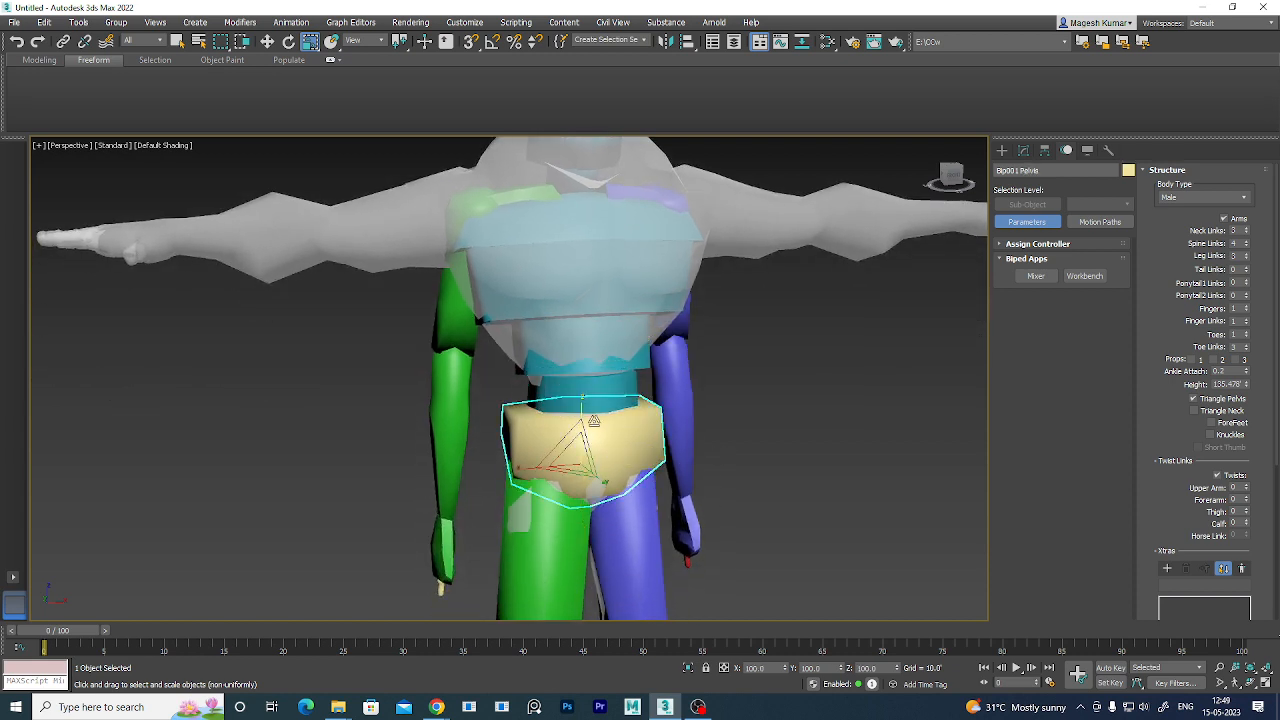
left_click_drag(583, 403, 601, 409)
middle_click_drag(795, 607, 699, 441, "alt")
- Narrow the biped's left thigh and shift it in X to line up with the man's upper leg
left_click(630, 430)
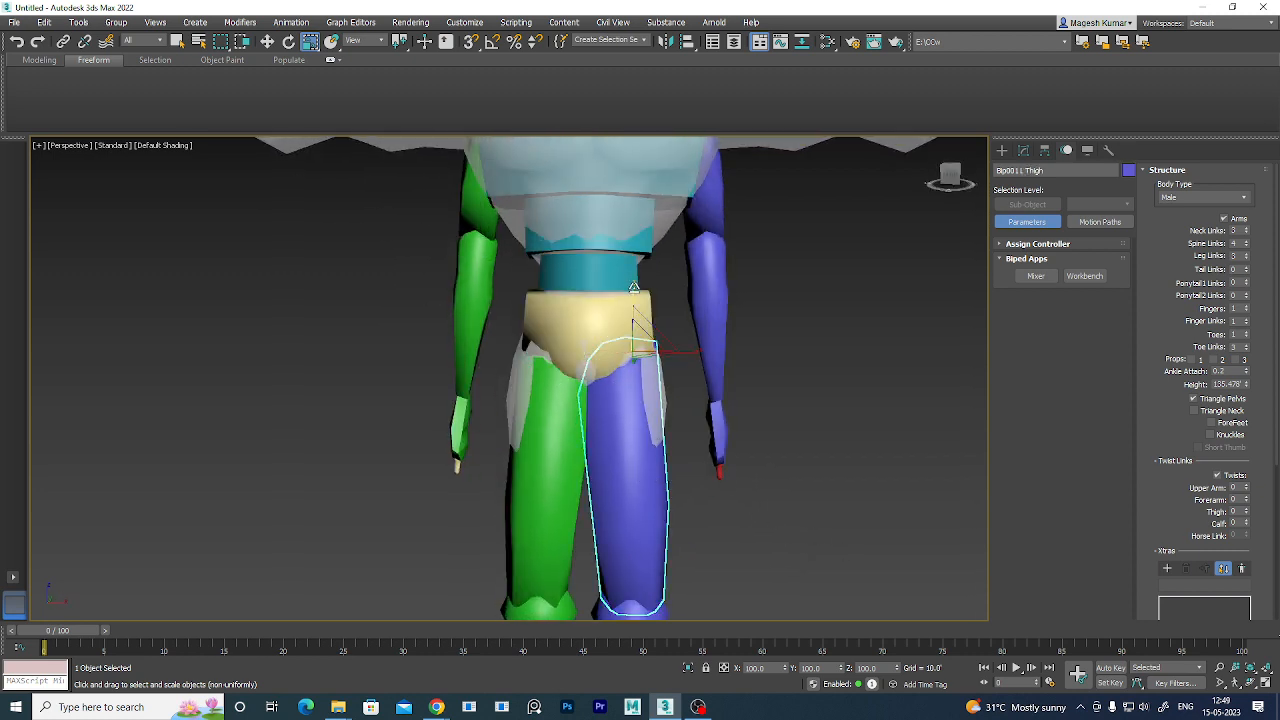
left_click_drag(634, 336, 639, 299)
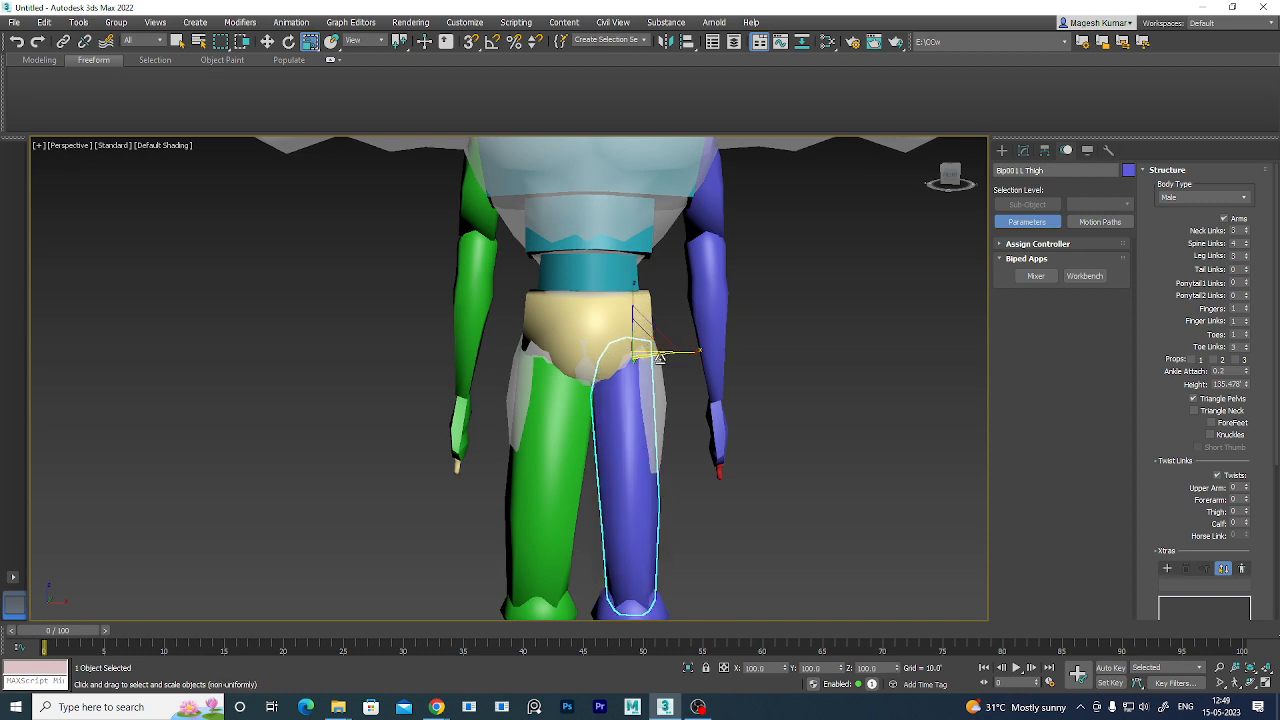
key("w")
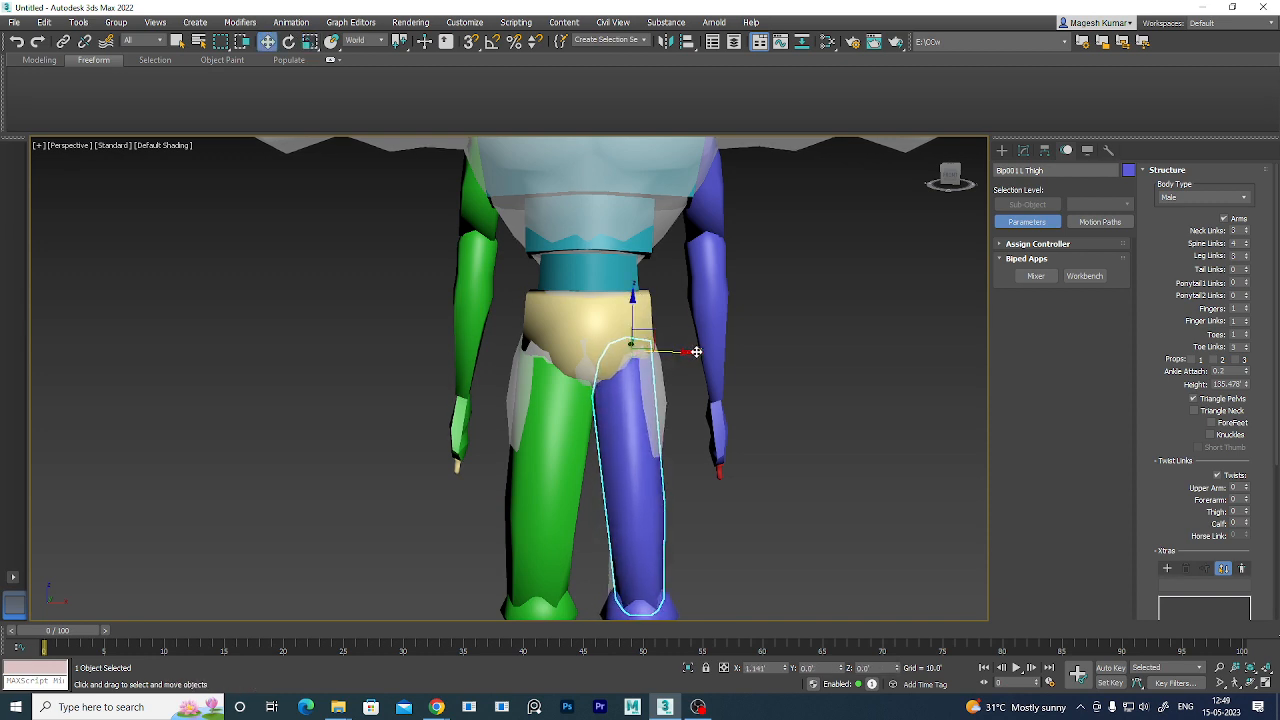
middle_click_drag(788, 418, 823, 470, "alt")
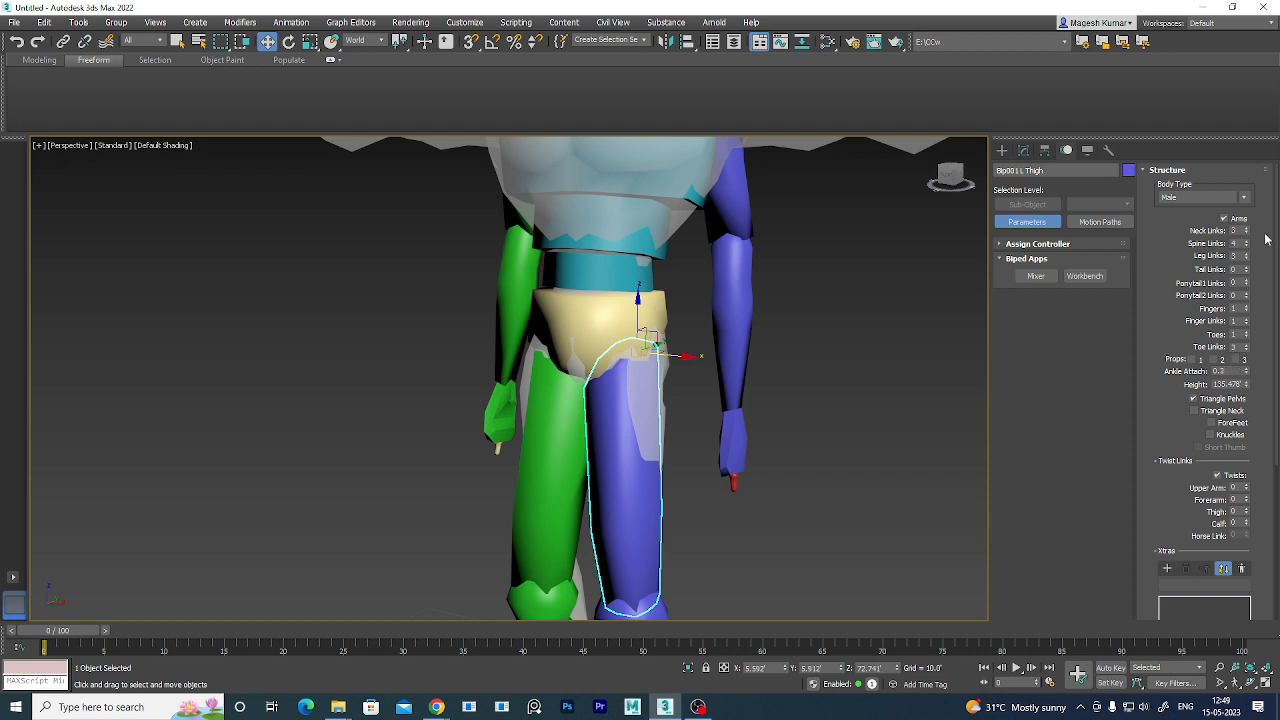
- Set the biped's thigh twist links to 10
left_click(1246, 510)
left_click_drag(1258, 496, 13, 436)
middle_click_drag(590, 480, 659, 505, "alt")
scroll(659, 505, "down", 5)
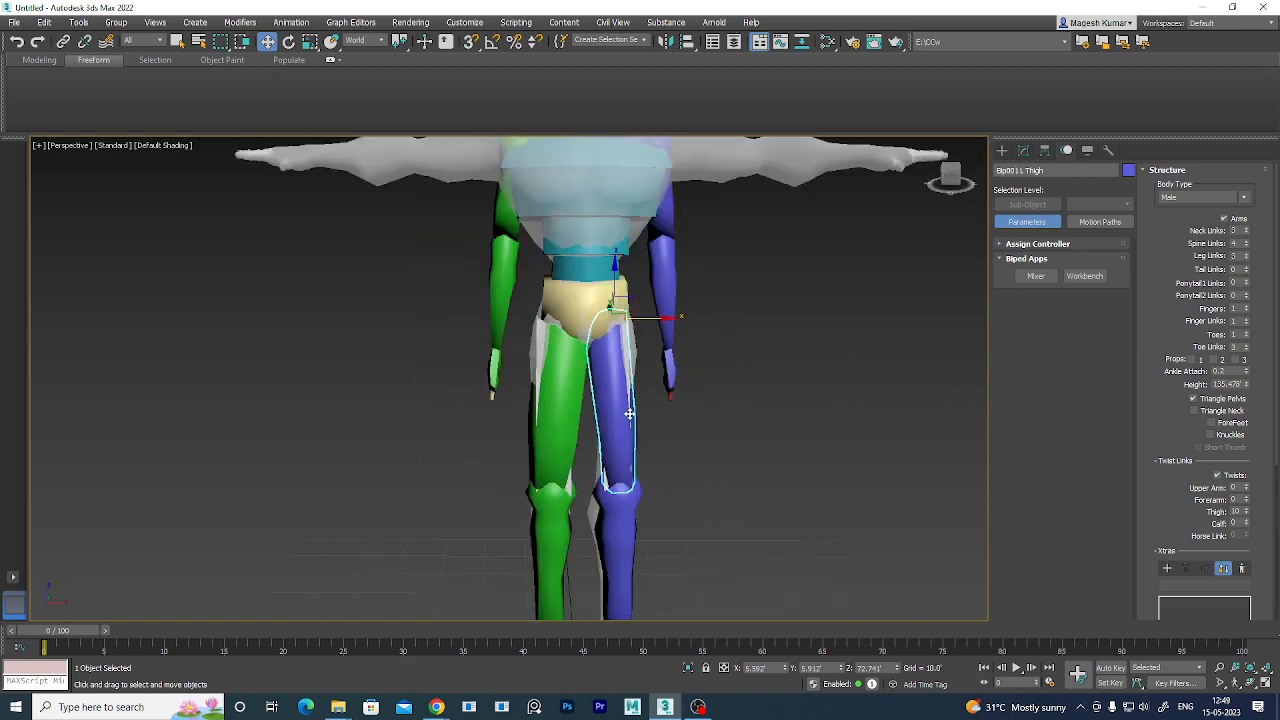
- Rotate the left thigh to follow the man's leg in side view and reduce its thickness in Z
middle_click_drag(674, 417, 607, 481)
middle_click_drag(628, 525, 543, 480, "alt")
scroll(633, 387, "up", 3)
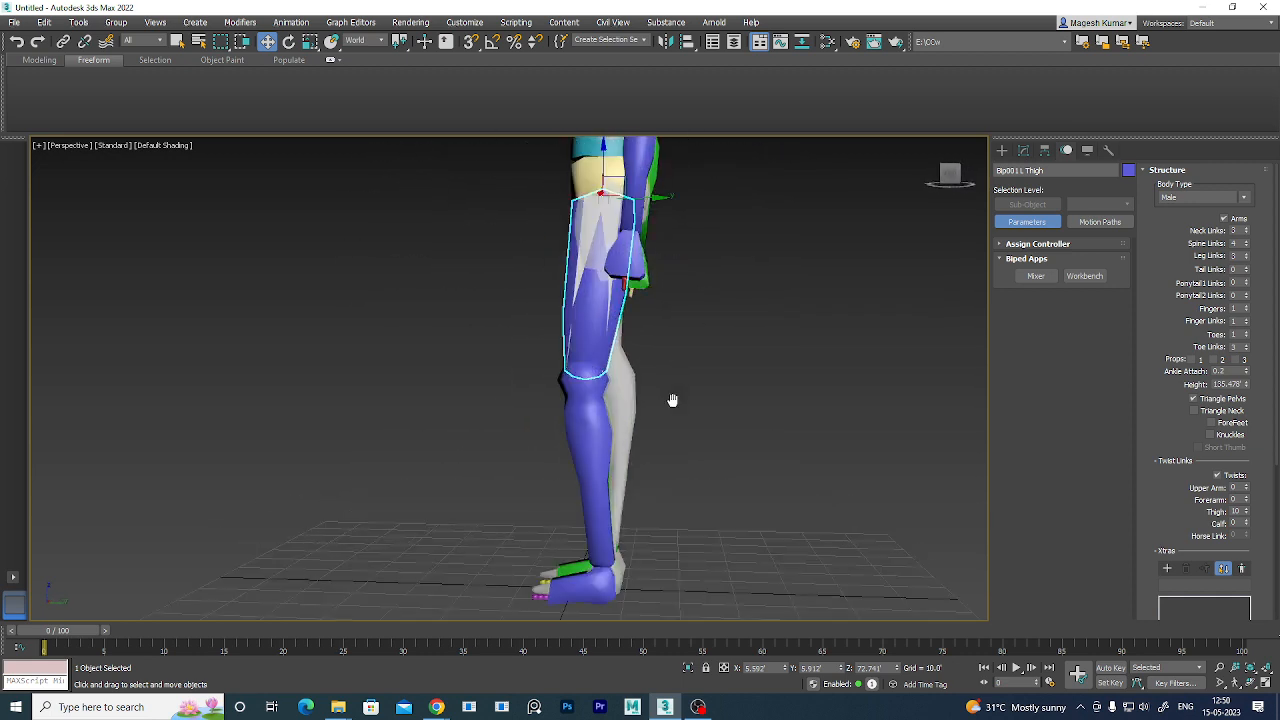
middle_click_drag(672, 400, 678, 398)
key("e")
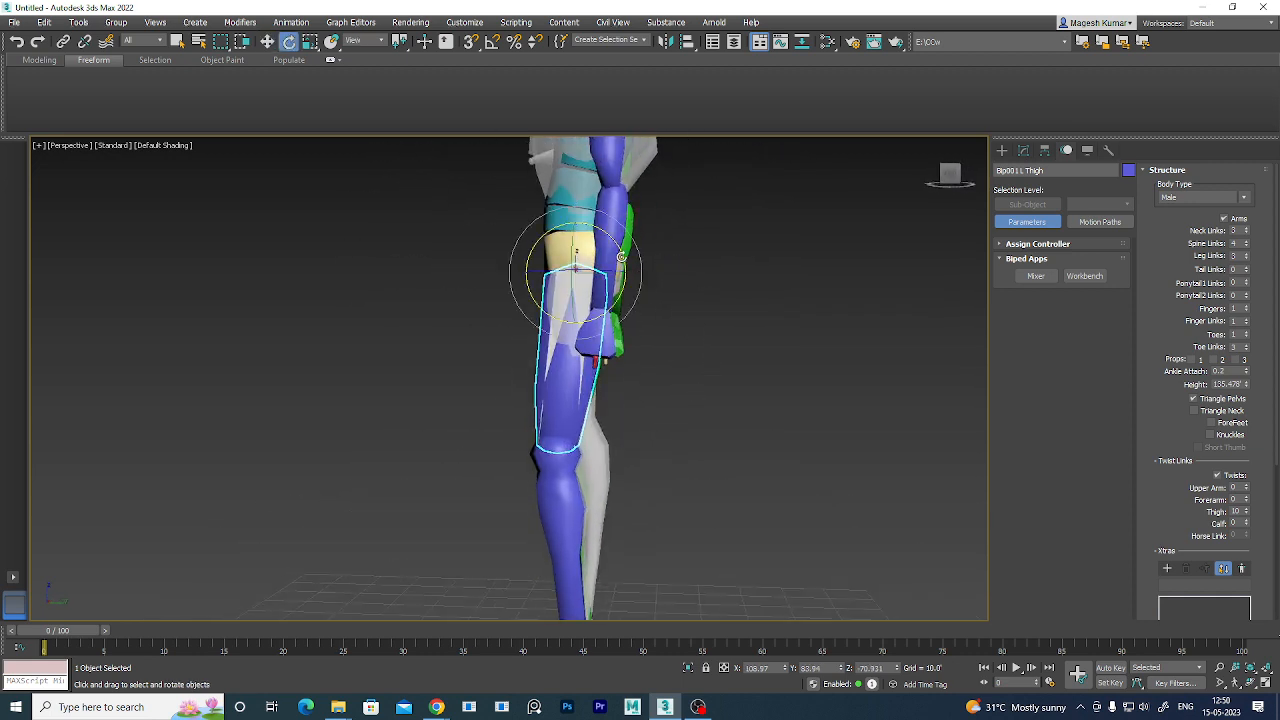
left_click_drag(621, 256, 624, 246)
middle_click_drag(604, 362, 586, 400, "alt")
middle_click_drag(651, 520, 714, 501, "alt")
key("r")
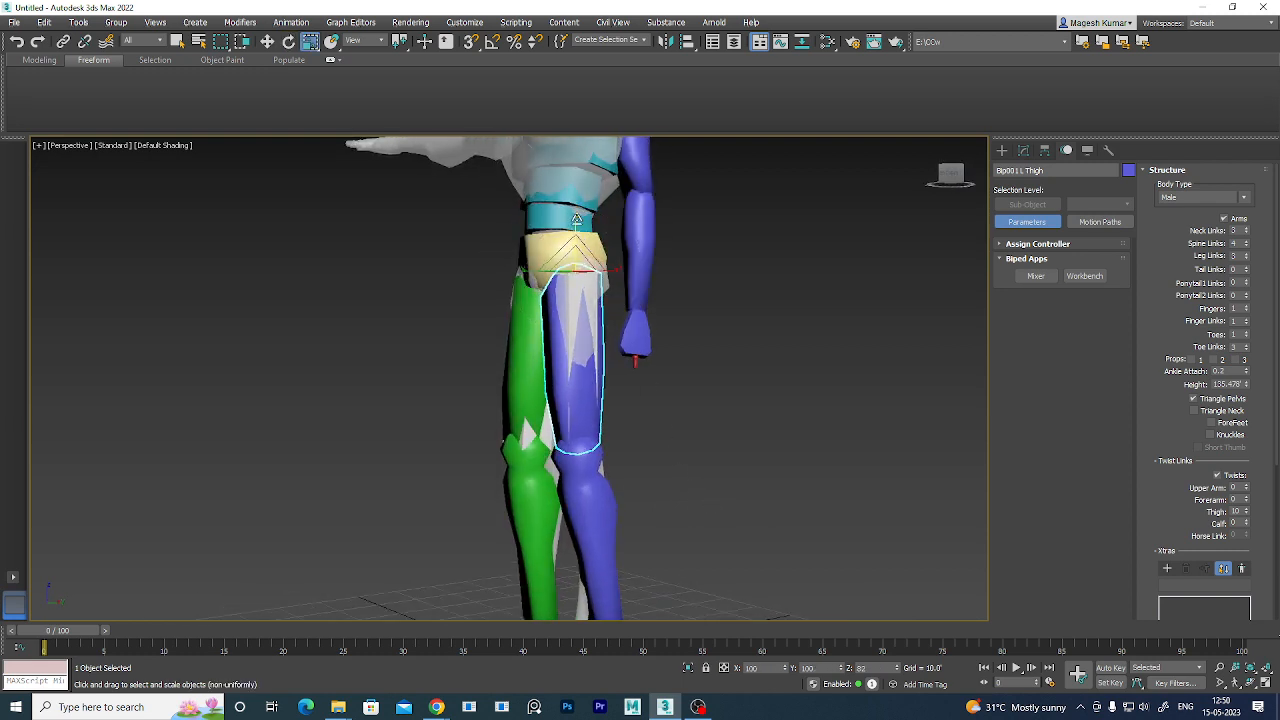
left_click_drag(616, 269, 616, 270)
- Rotate the left thigh further so the lower leg lines up with the man's knee and foot
middle_click_drag(617, 286, 556, 268, "alt")
key("e")
left_click_drag(558, 262, 544, 248)
middle_click_drag(689, 432, 732, 443, "alt")
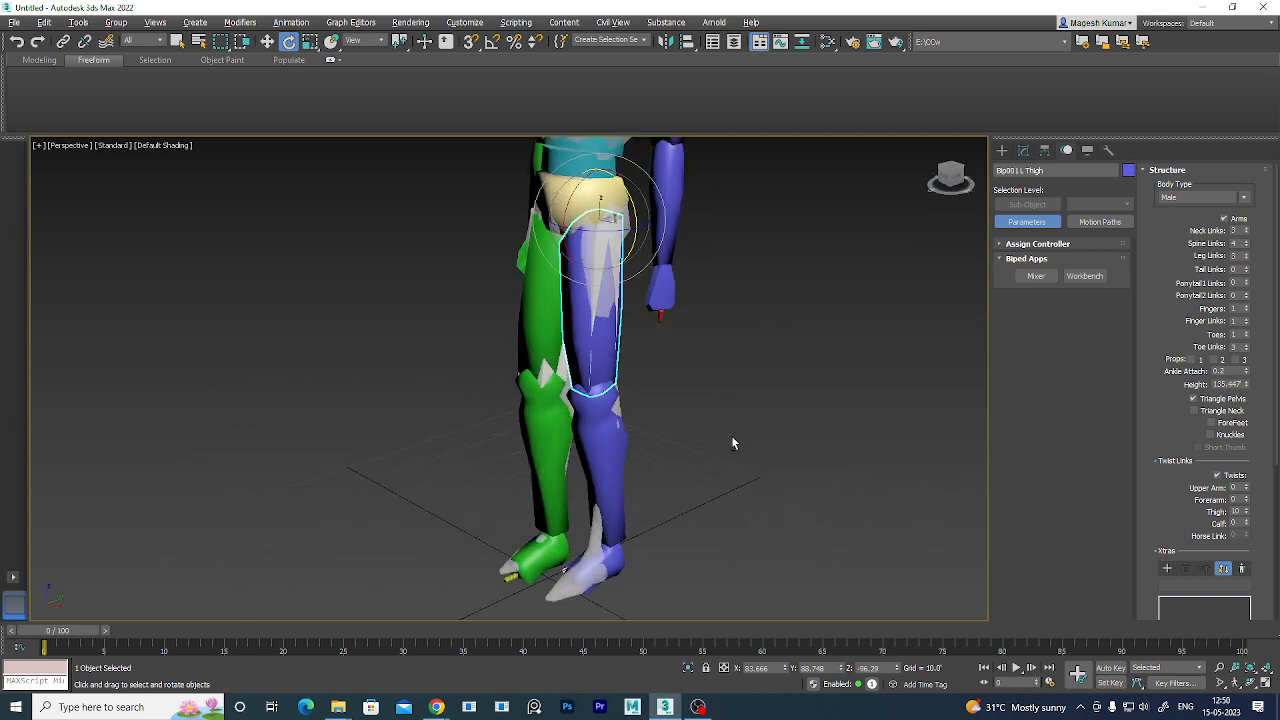
left_click_drag(575, 191, 588, 203)
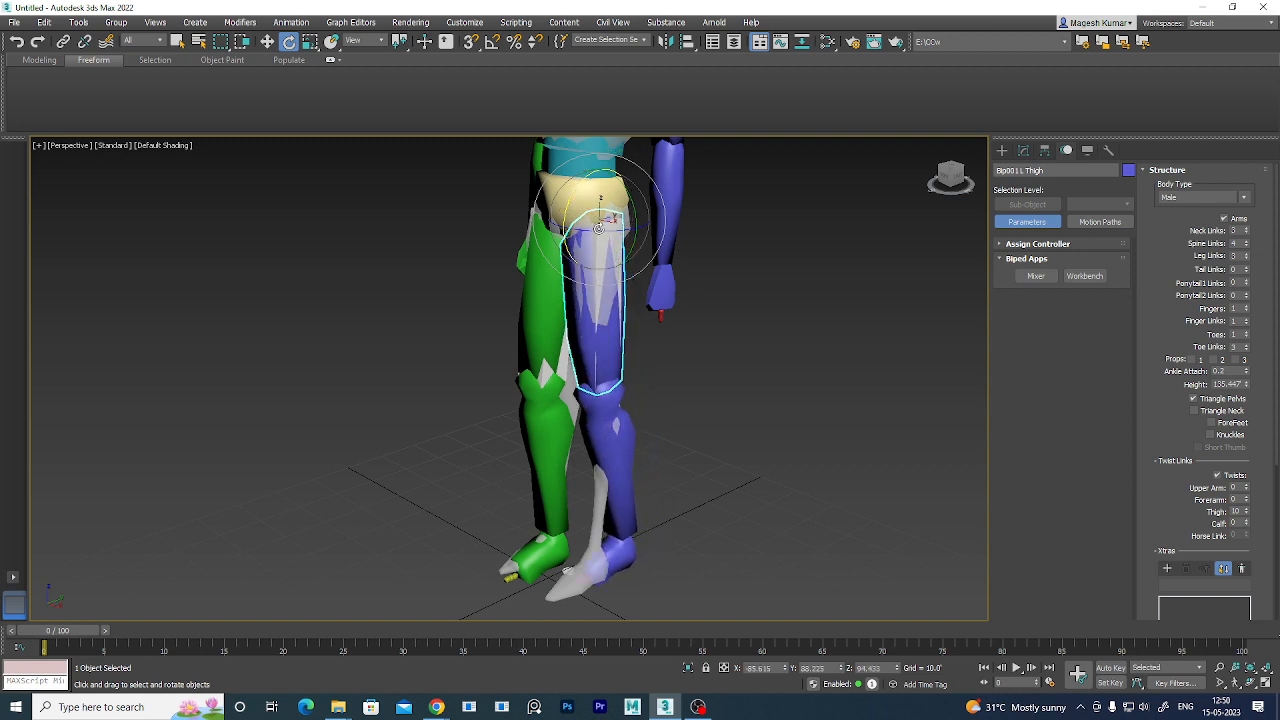
- Scale the left thigh's width and depth to fit inside the man's upper leg, keeping its length
key("r")
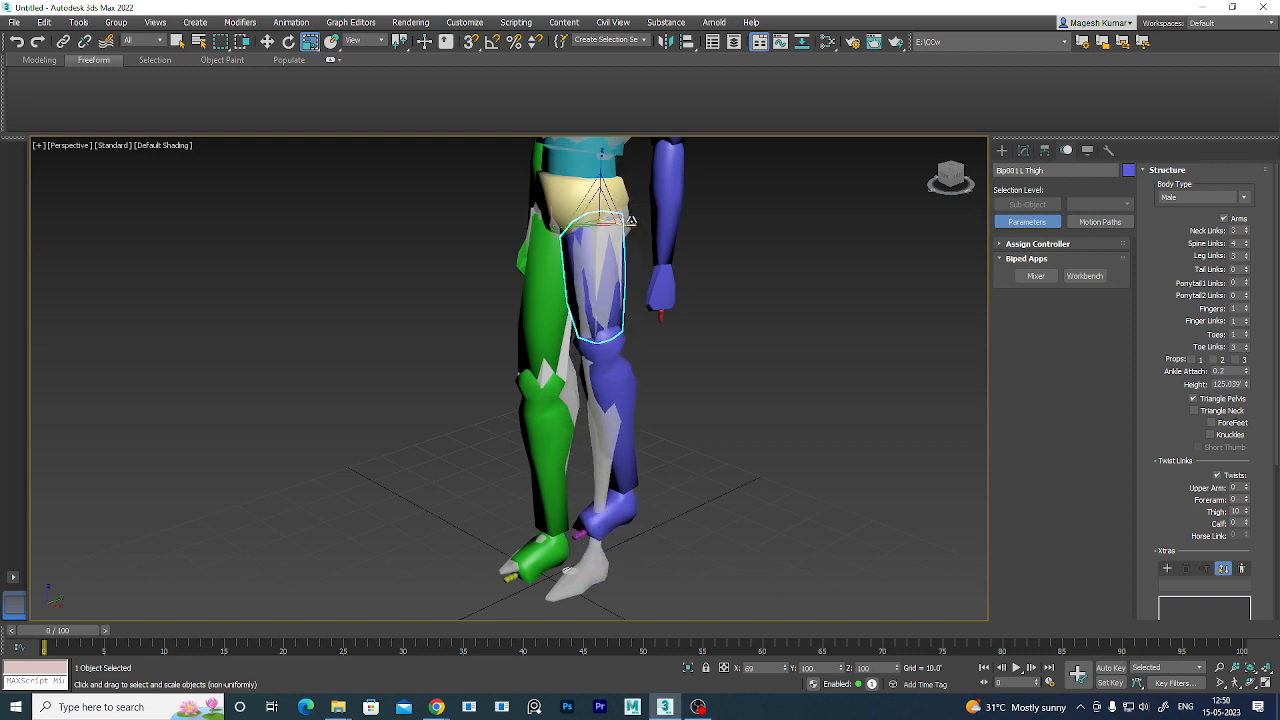
left_click_drag(598, 158, 616, 205)
middle_click_drag(651, 320, 704, 331, "alt")
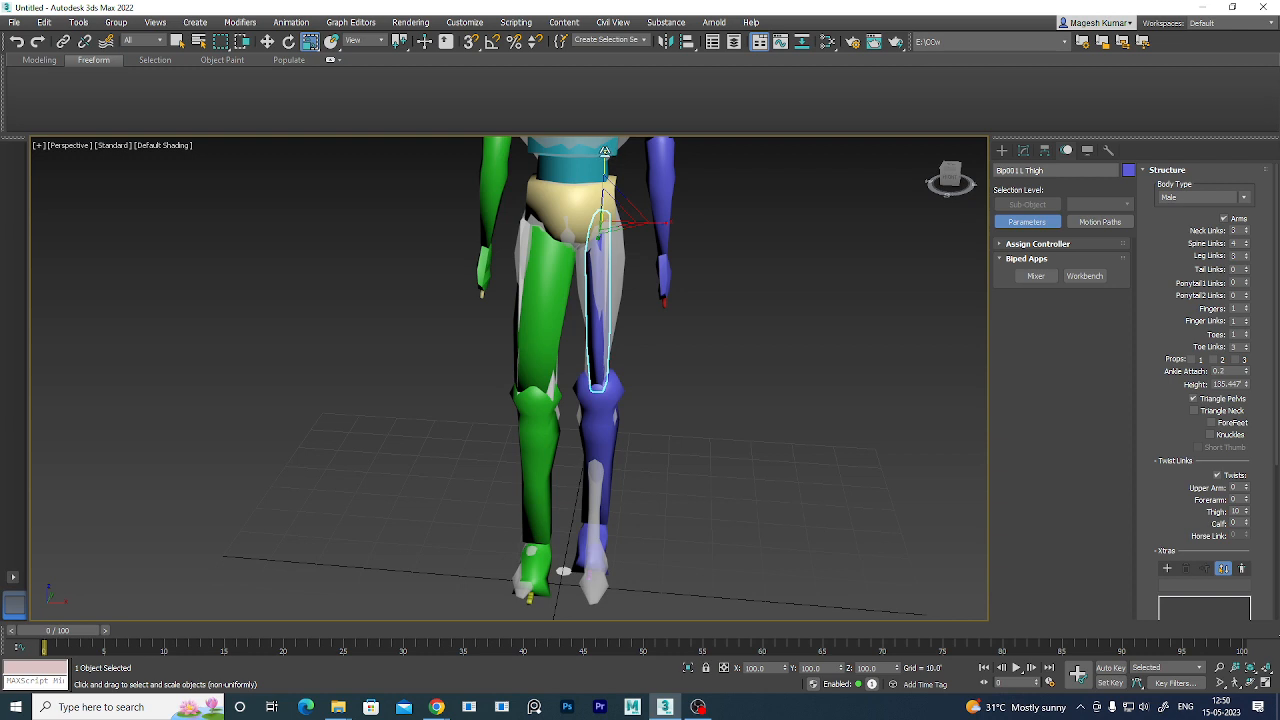
left_click_drag(605, 152, 612, 138)
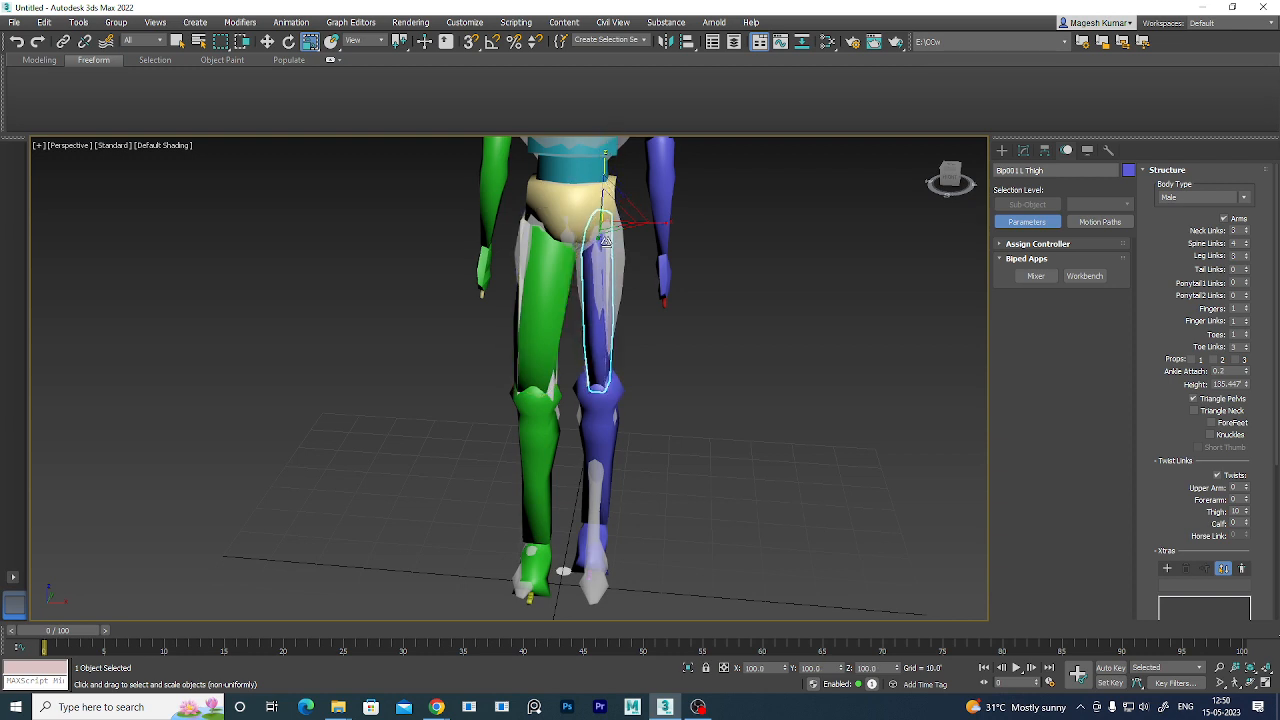
left_click_drag(600, 240, 612, 229)
middle_click_drag(681, 330, 618, 205, "alt")
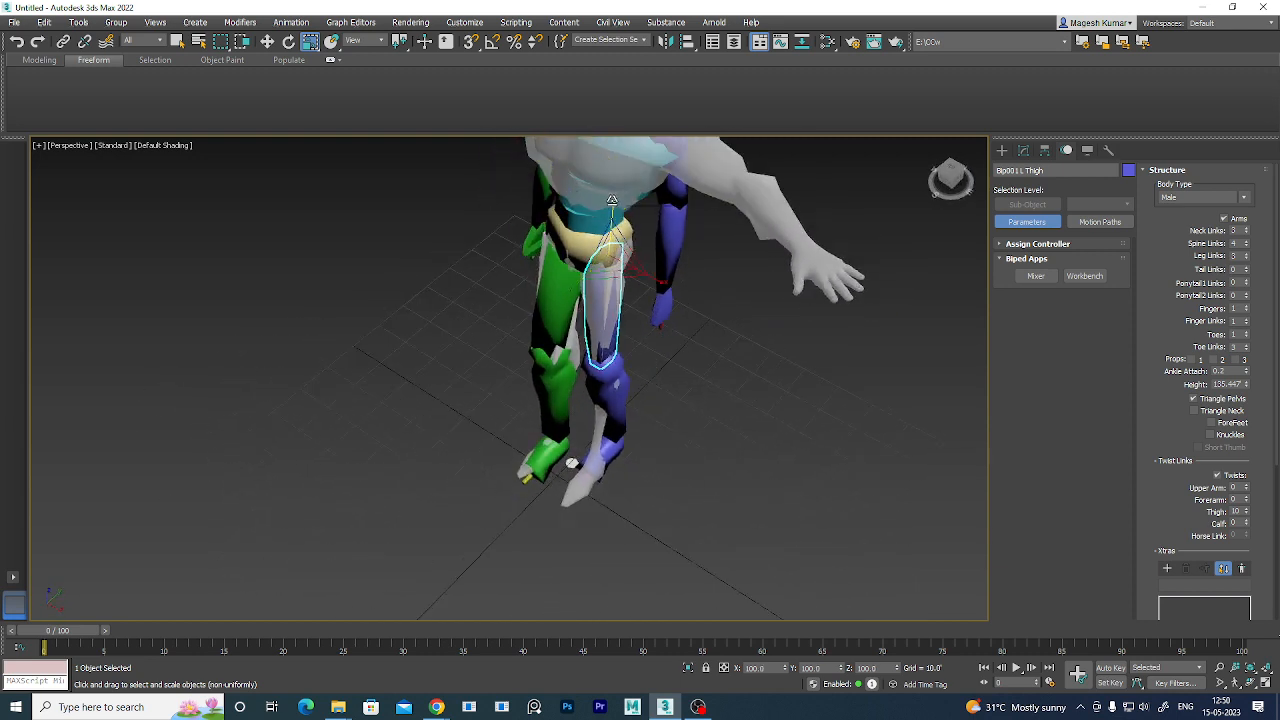
left_click_drag(612, 200, 616, 202)
- Scale the biped's left calf thinner to match the man's lower leg
middle_click_drag(655, 365, 615, 356, "alt")
scroll(652, 396, "up", 5)
left_click(615, 356)
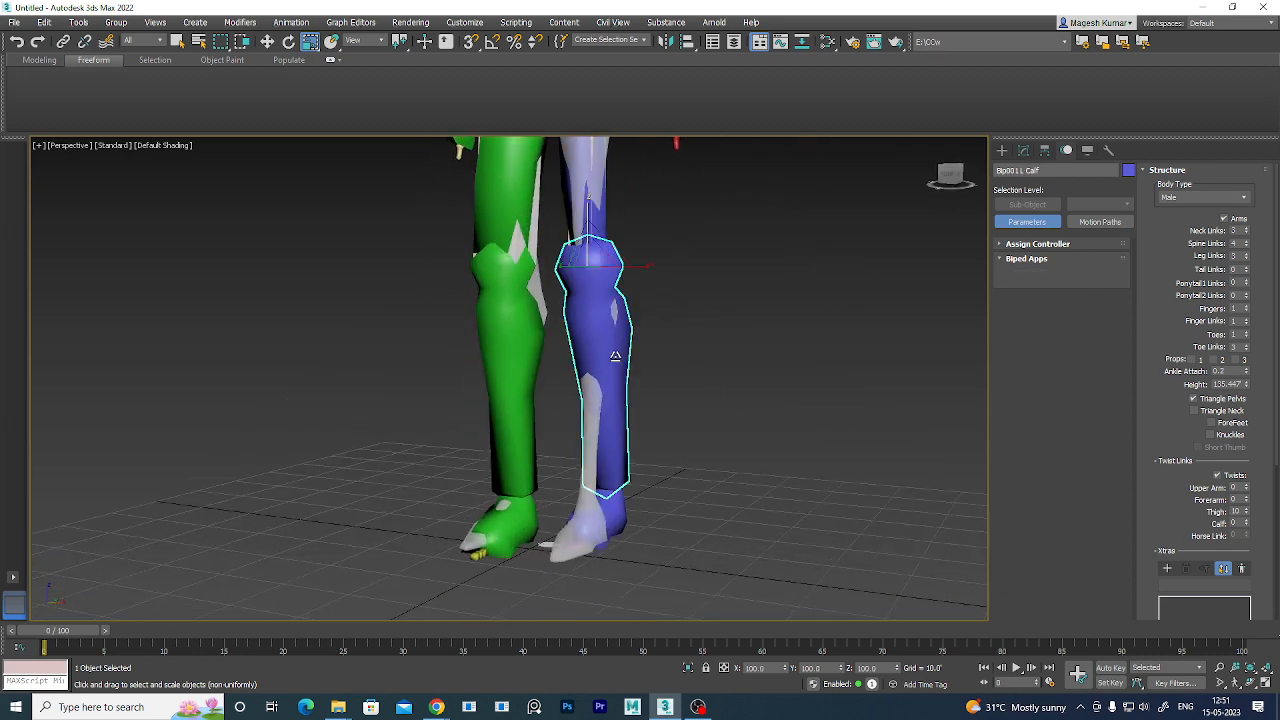
middle_click_drag(708, 405, 676, 428, "alt")
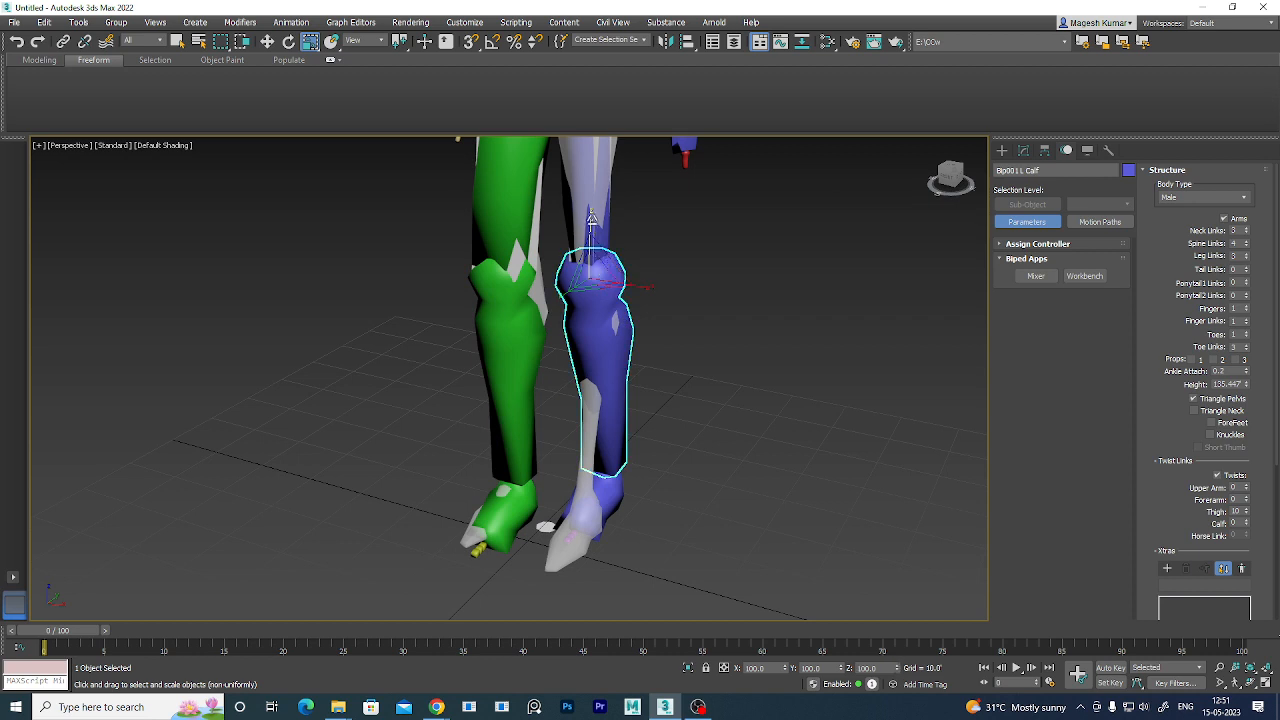
left_click_drag(589, 212, 602, 265)
middle_click_drag(676, 398, 639, 395, "alt")
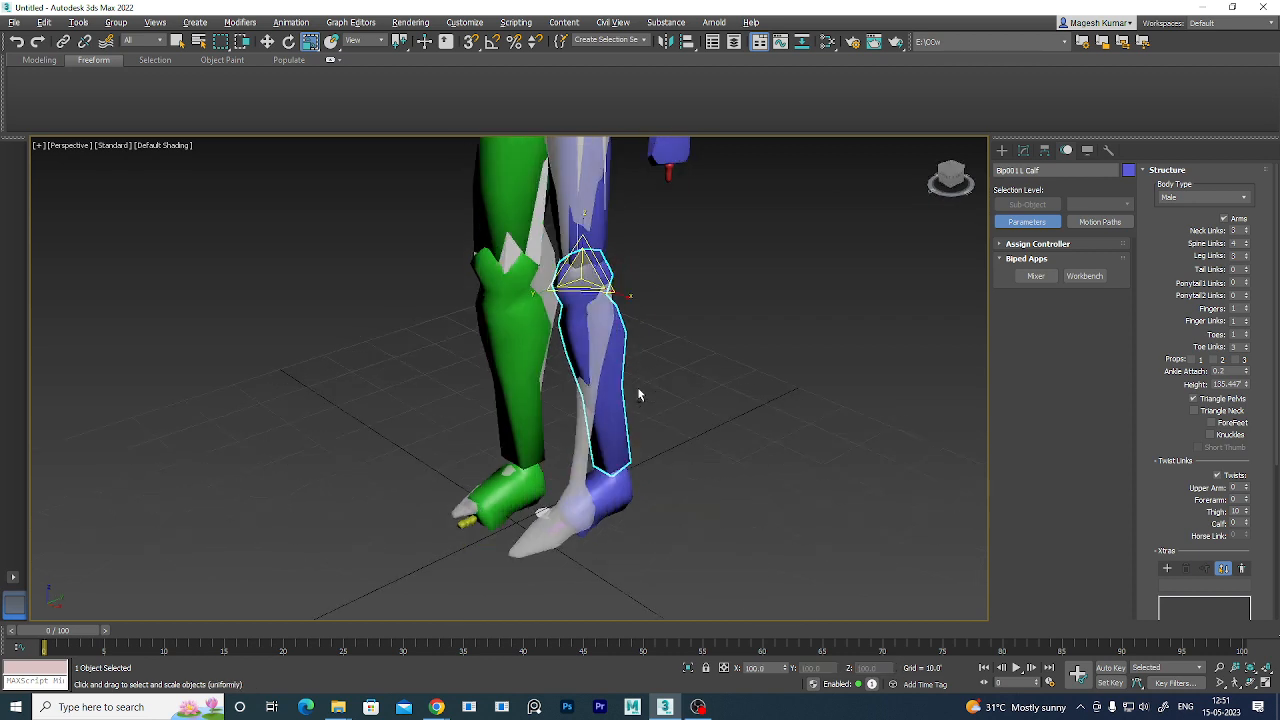
left_click_drag(557, 306, 549, 288)
- Rotate the left calf about its local axes so the foot falls inside the man's foot
key("e")
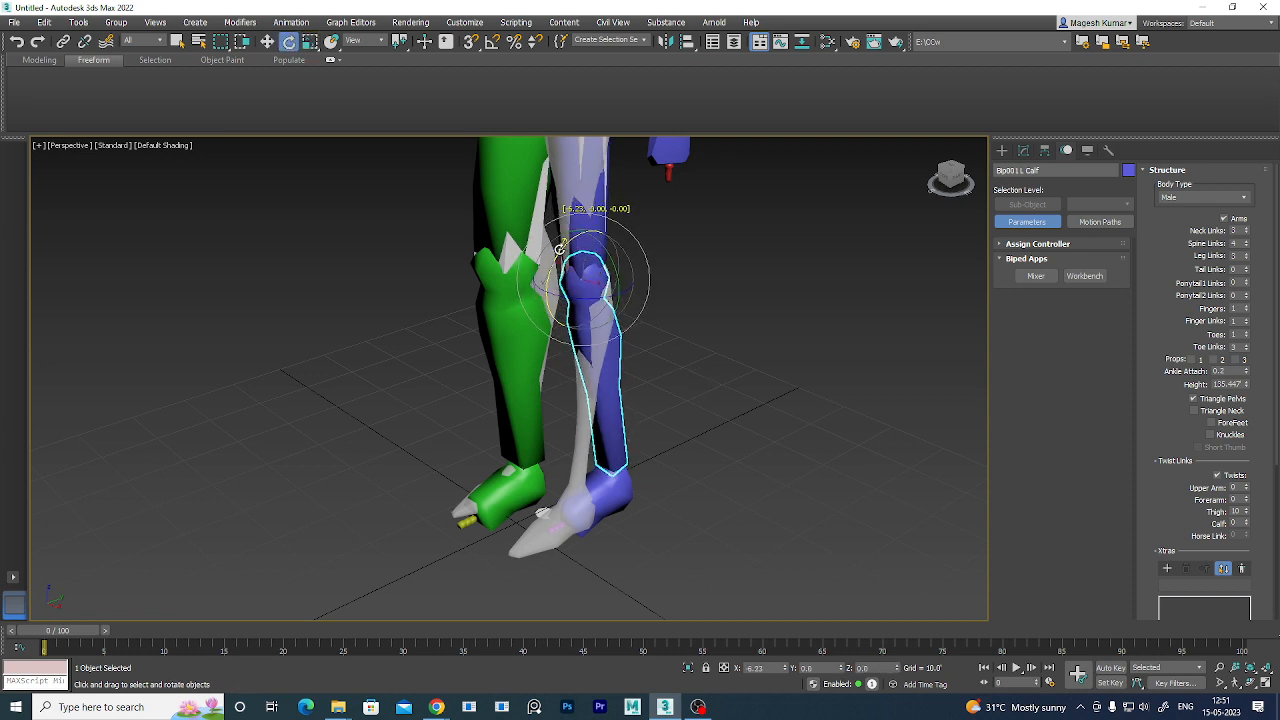
left_click(705, 328)
left_click(604, 370)
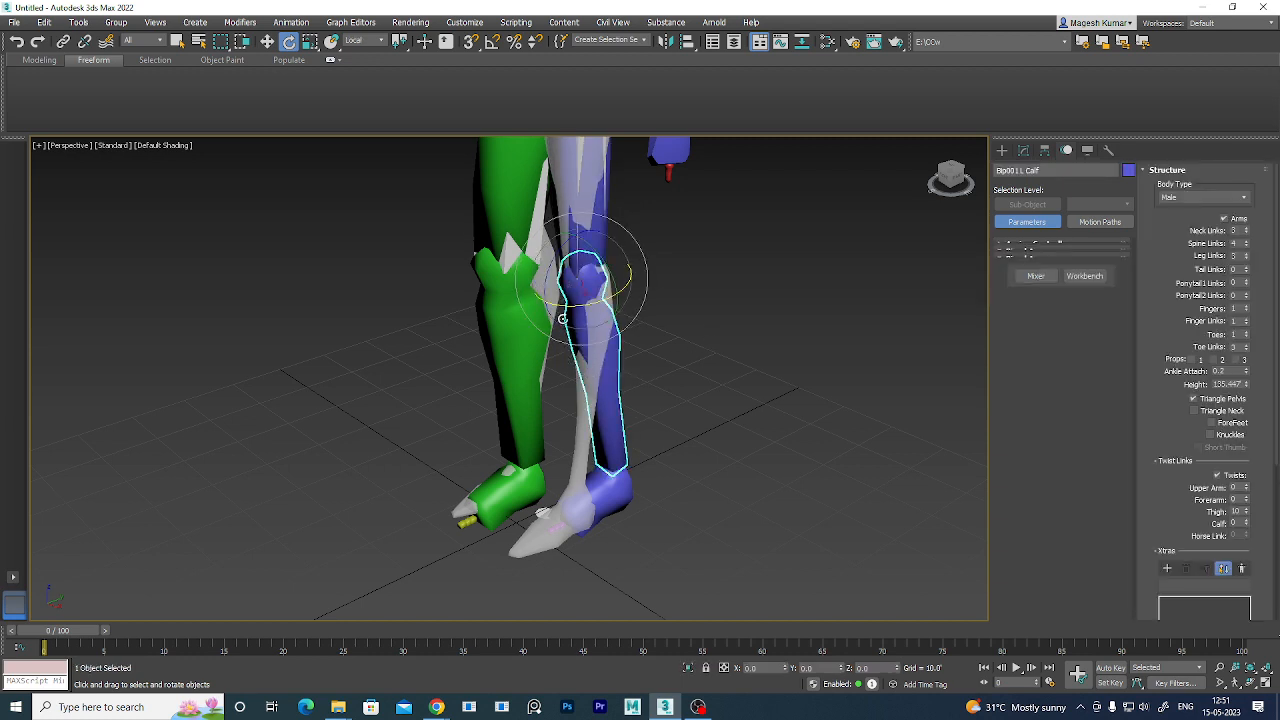
left_click_drag(564, 318, 553, 261)
middle_click_drag(630, 385, 586, 381, "alt")
left_click_drag(621, 243, 623, 252)
- Rotate the biped's left foot to point in the same direction as the man's foot
middle_click_drag(620, 570, 740, 477)
scroll(689, 446, "up", 3)
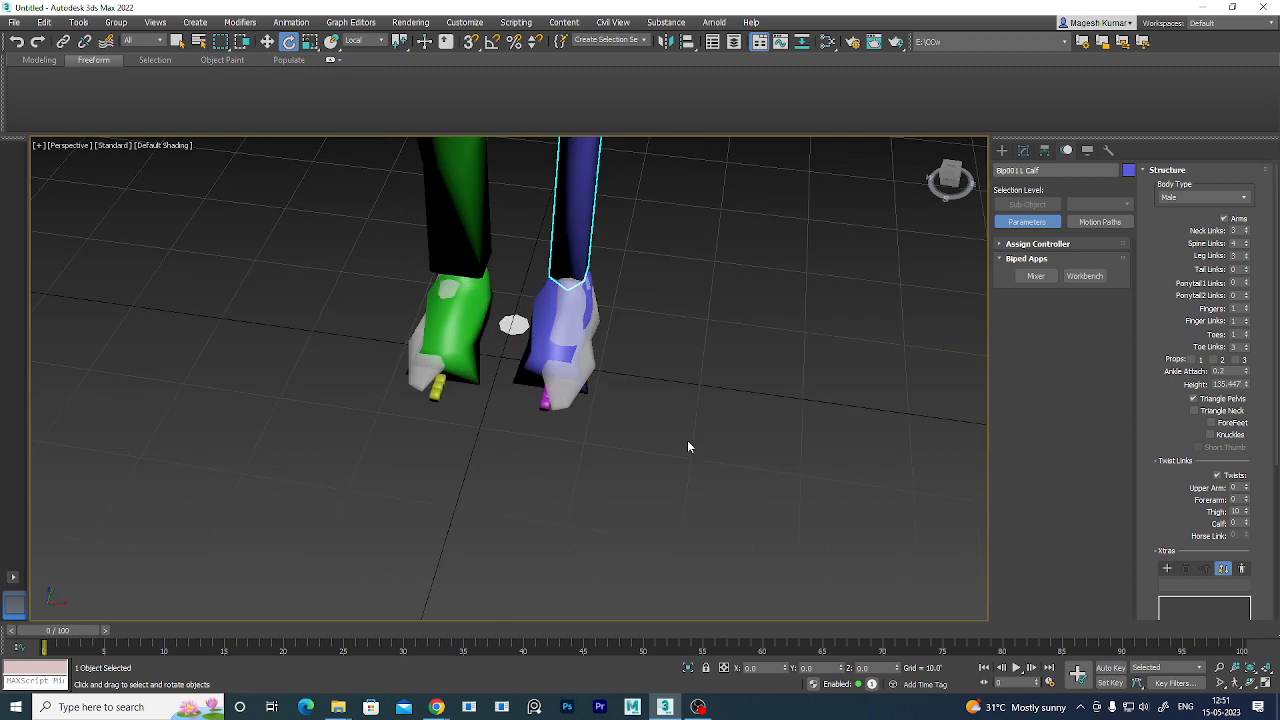
left_click(567, 398)
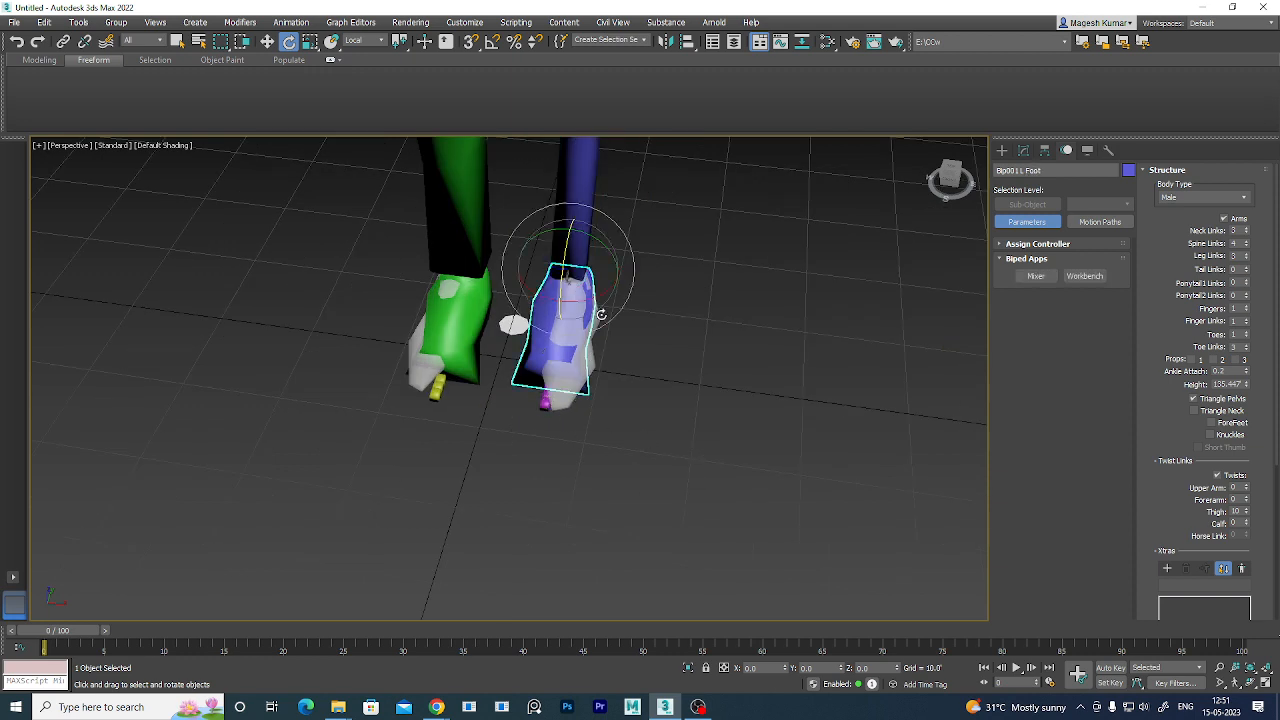
left_click_drag(603, 291, 615, 290)
middle_click_drag(616, 290, 618, 410, "alt")
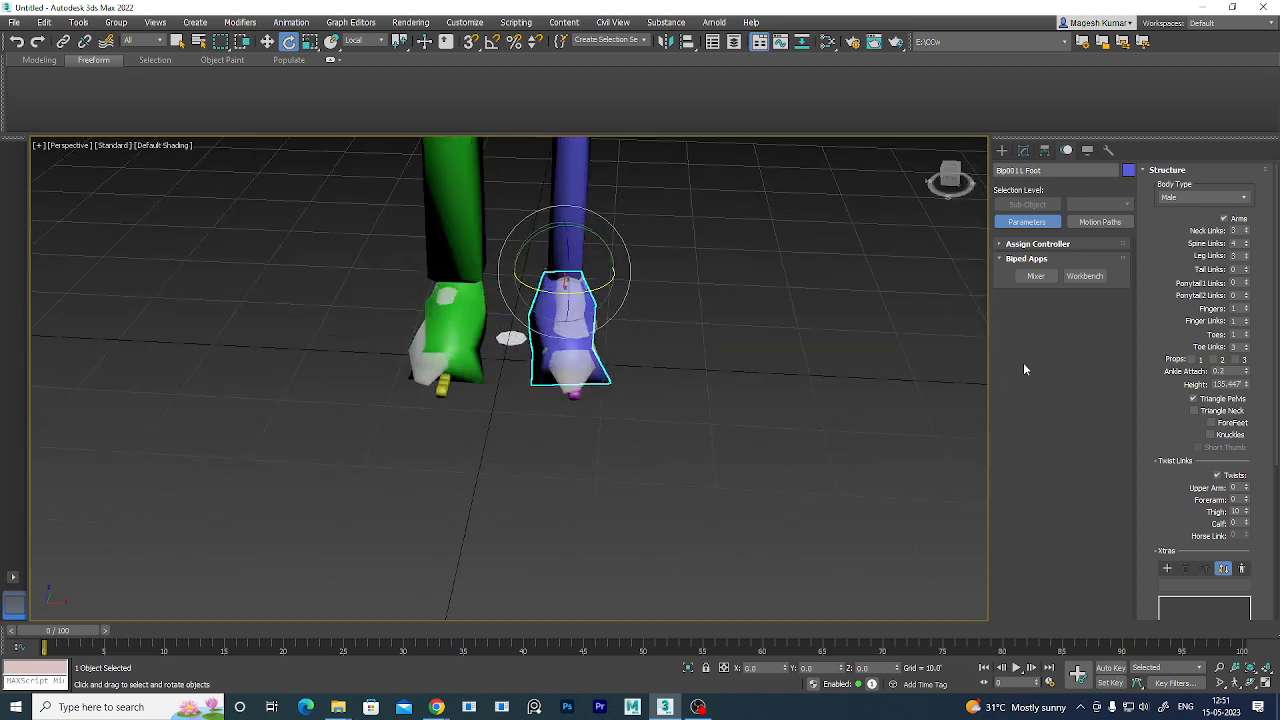
- Try the biped with up to 5 toes per foot and return the toe count to 1
left_click(1246, 334)
left_click(1246, 334)
left_click(1246, 334)
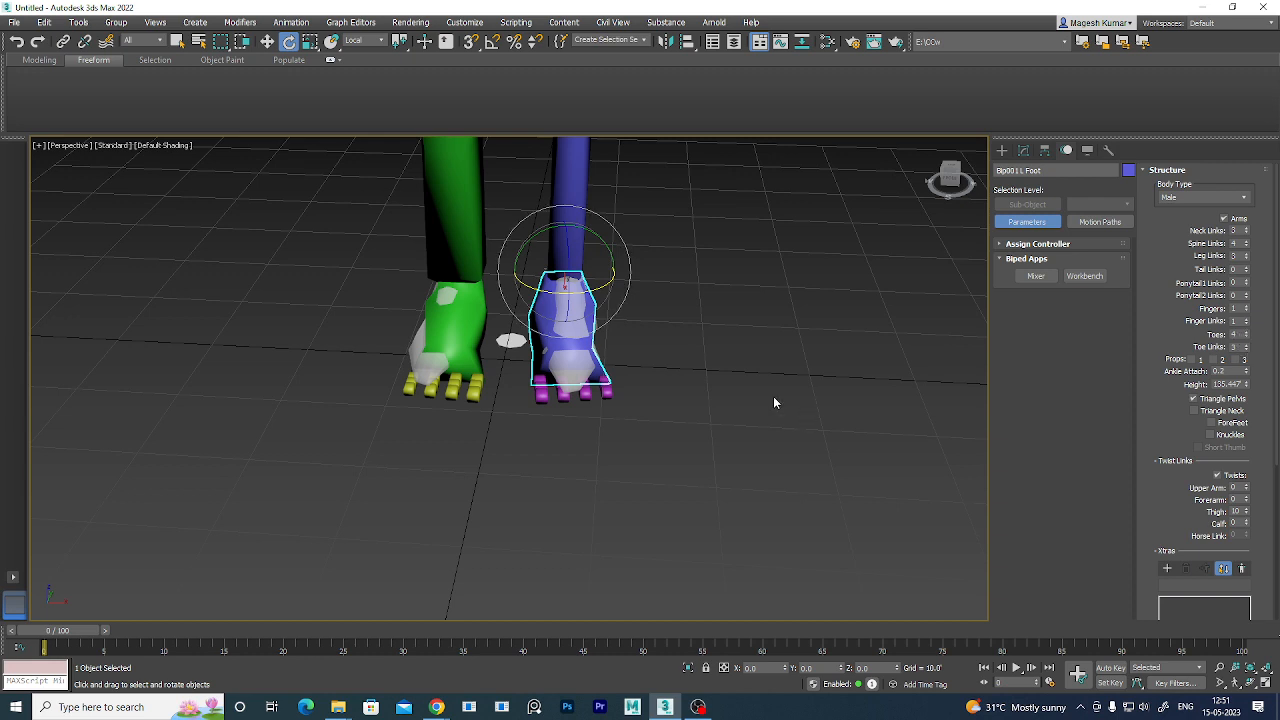
scroll(694, 415, "up", 6)
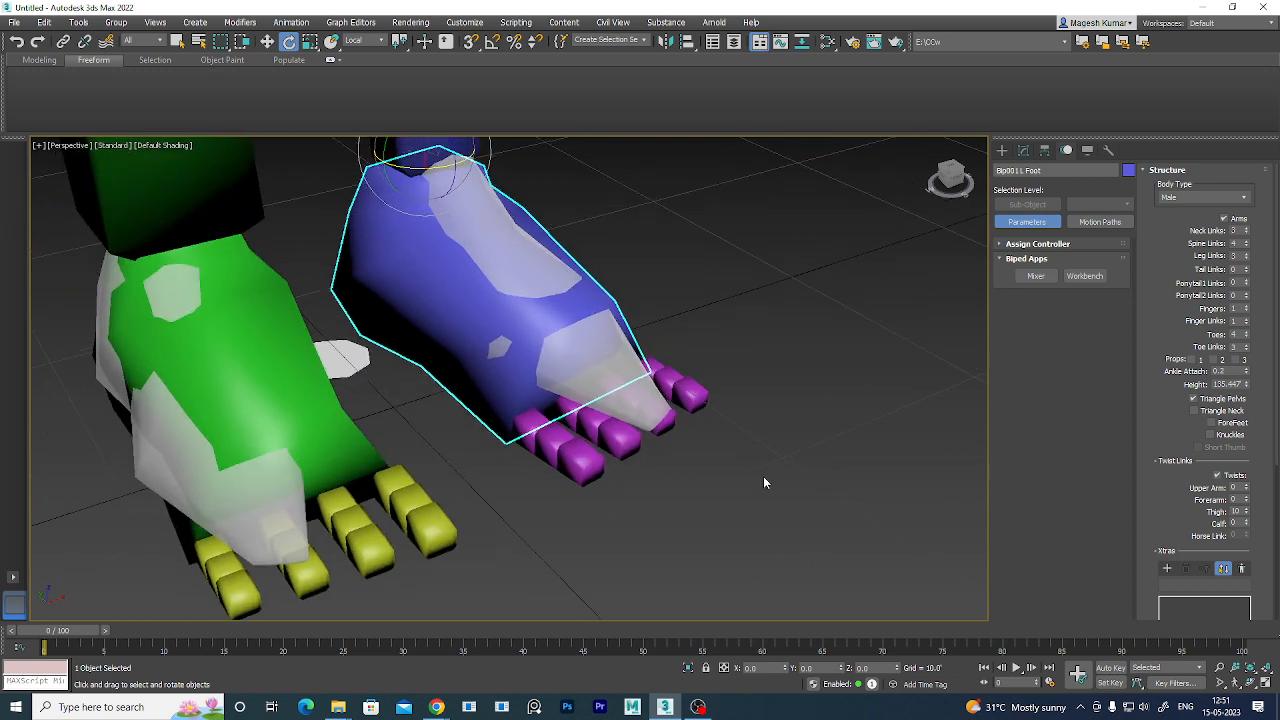
left_click(1246, 333)
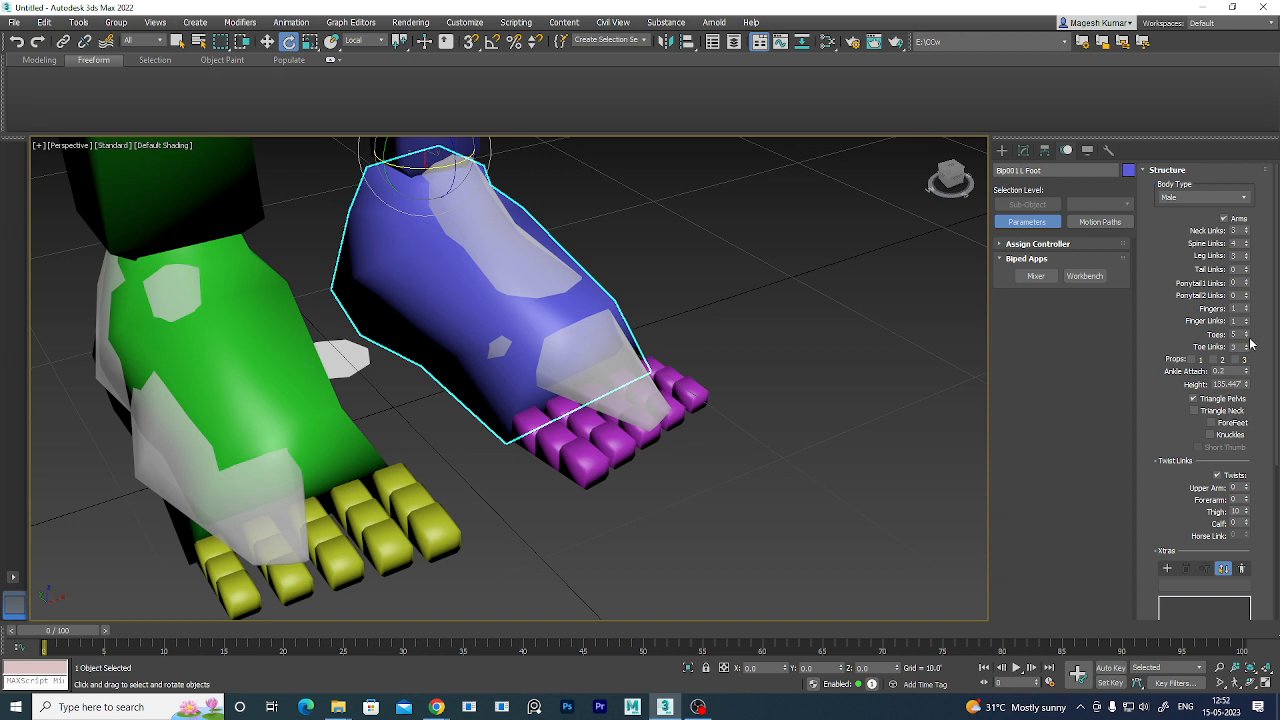
left_click(1246, 337)
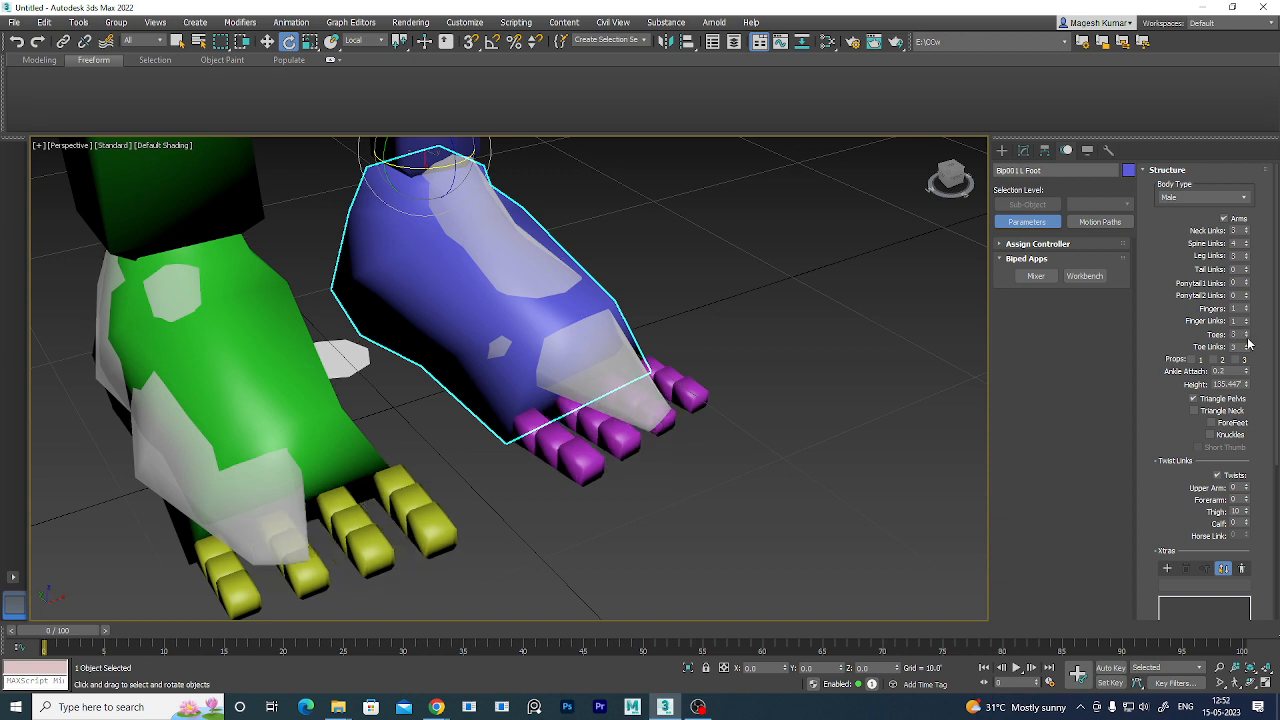
left_click(1246, 337)
left_click(1246, 337)
left_click(1246, 337)
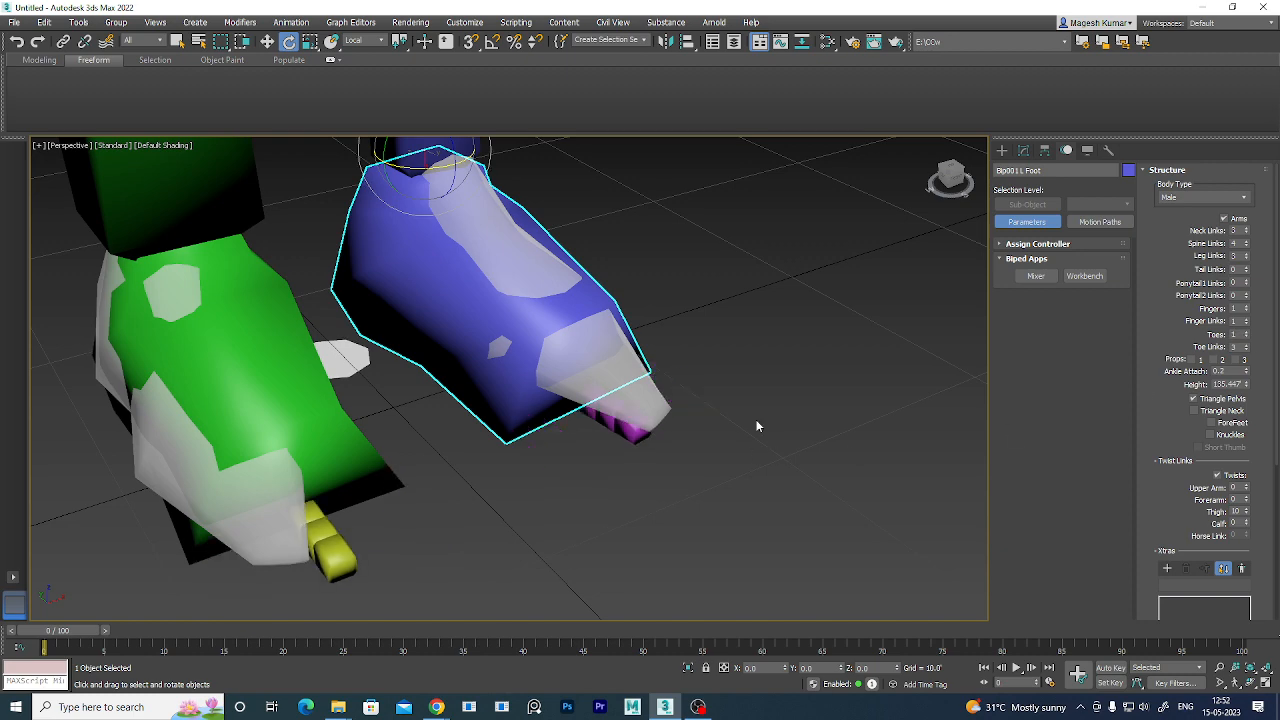
- Copy the posture of the biped's left thigh, calf and foot into a new copy collection and paste it onto the opposite leg
scroll(738, 434, "down", 8)
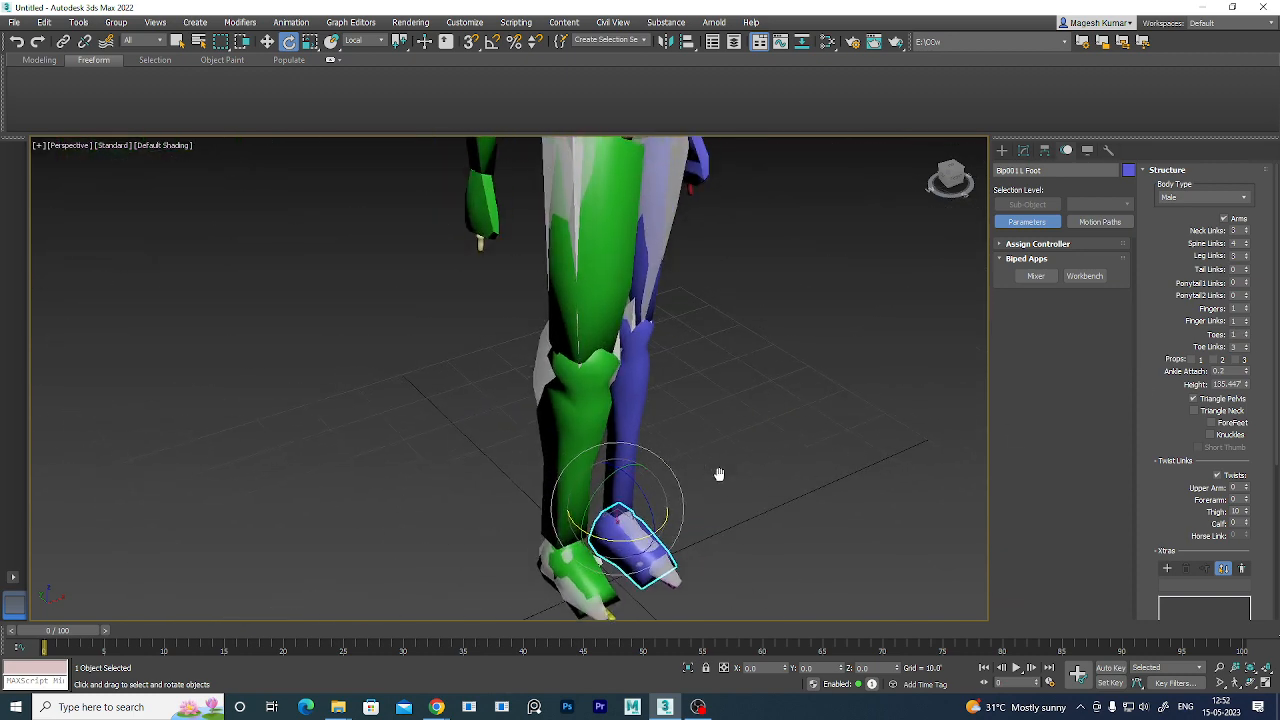
middle_click_drag(745, 400, 670, 526)
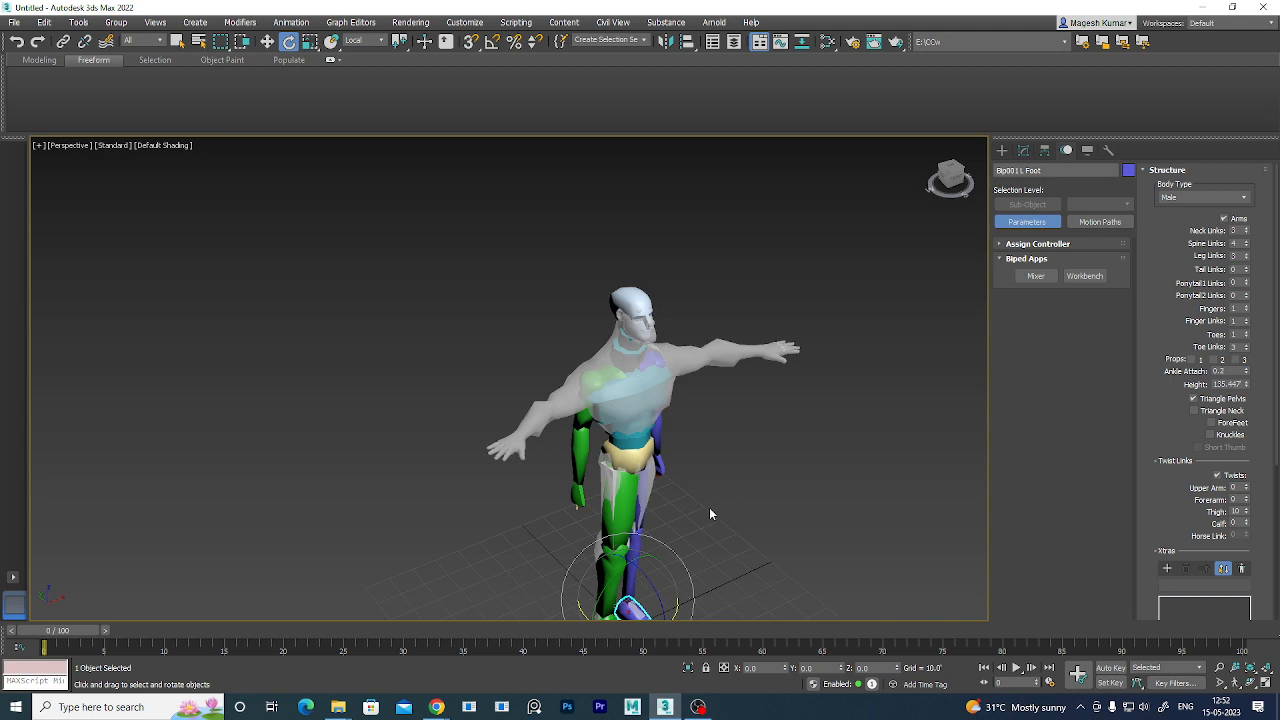
middle_click_drag(749, 548, 716, 404, "alt")
scroll(676, 516, "up", 3)
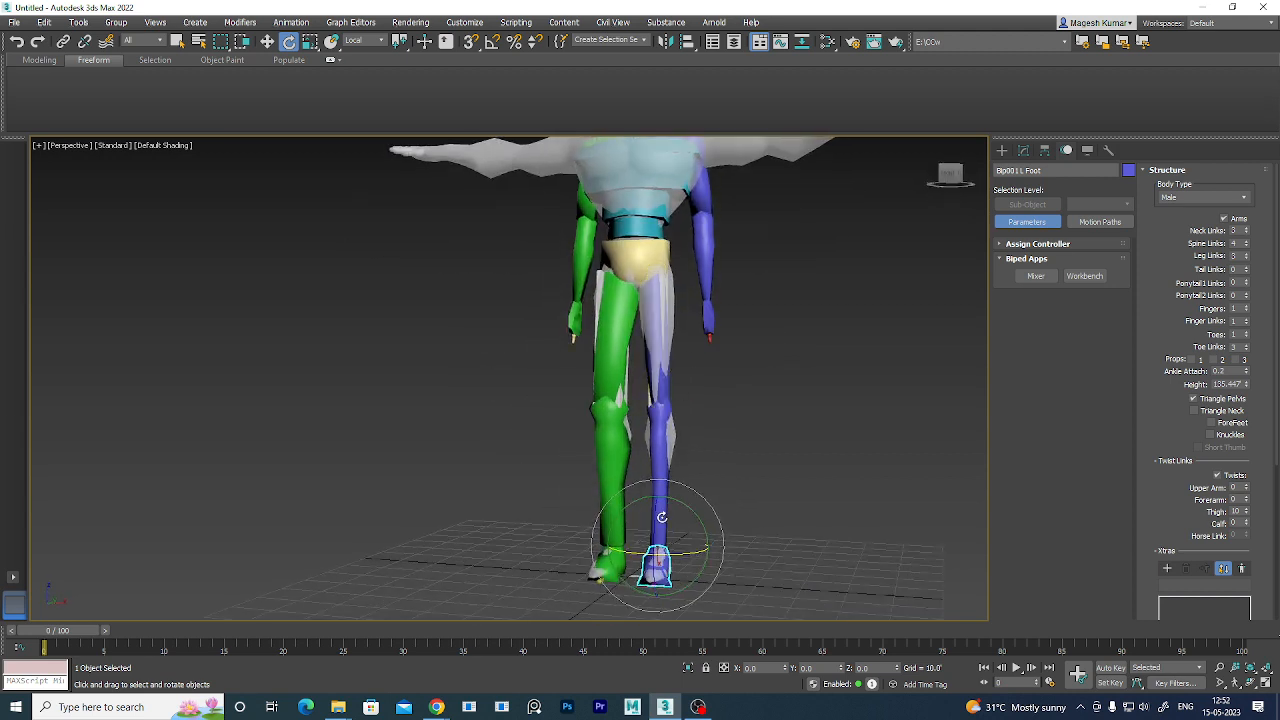
middle_click_drag(761, 478, 751, 480, "alt")
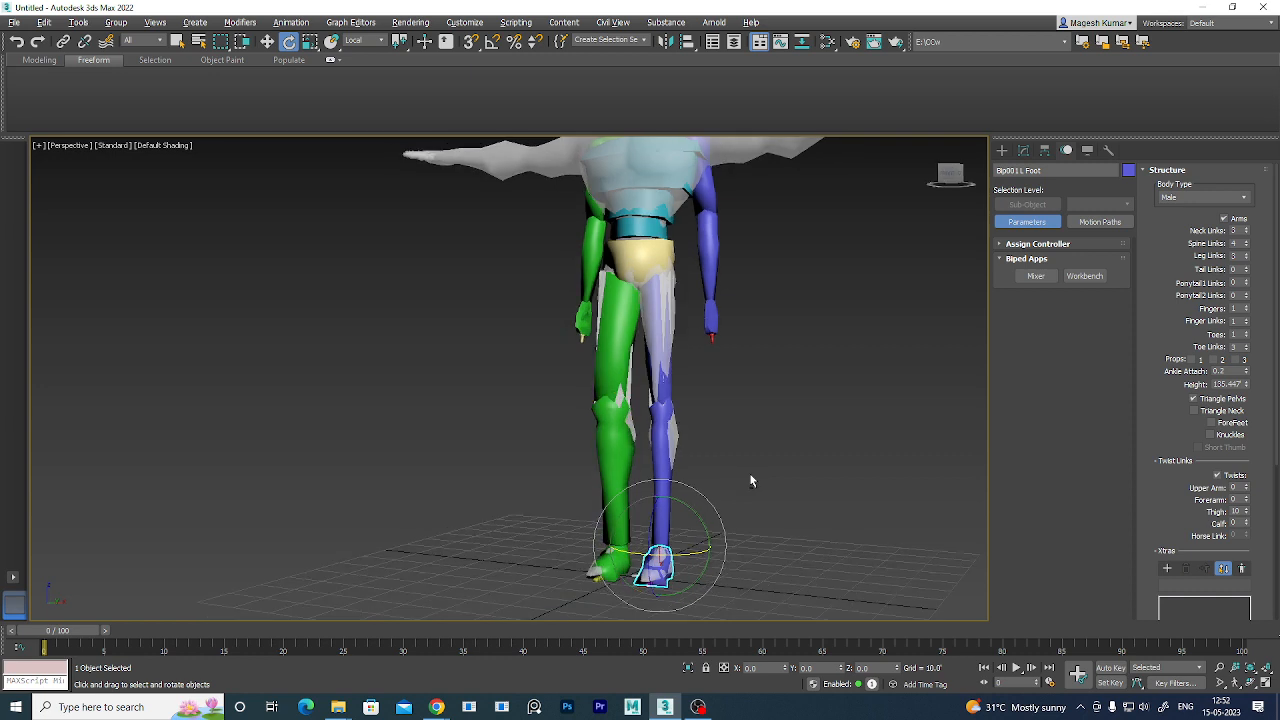
left_click(652, 385)
left_click(663, 443, "ctrl")
left_click(655, 560, "ctrl")
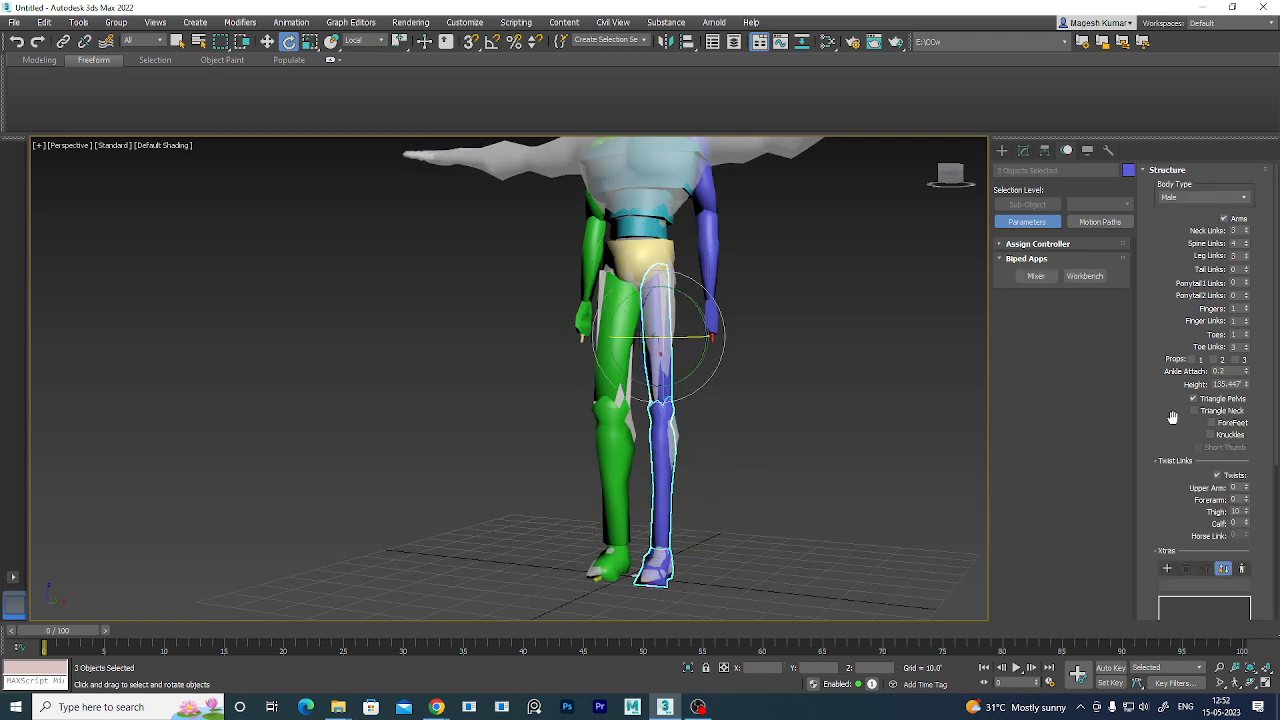
scroll(1188, 417, "down", 5)
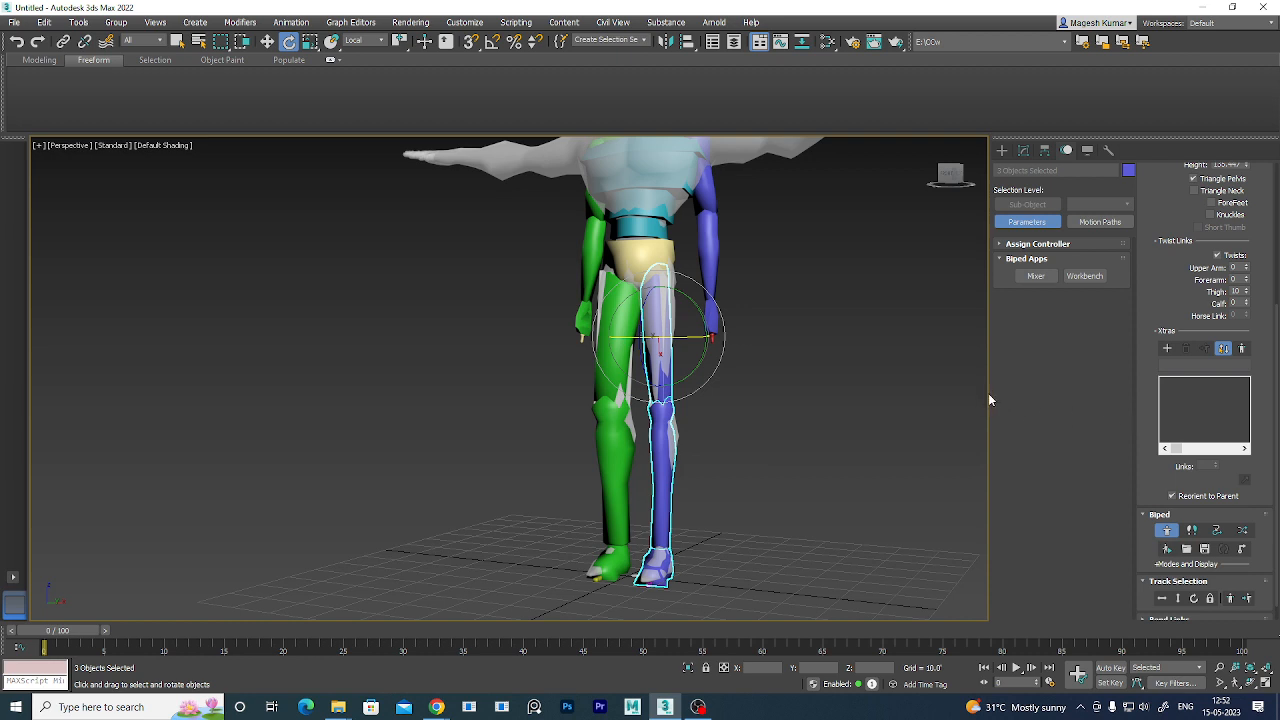
scroll(1186, 552, "down", 1)
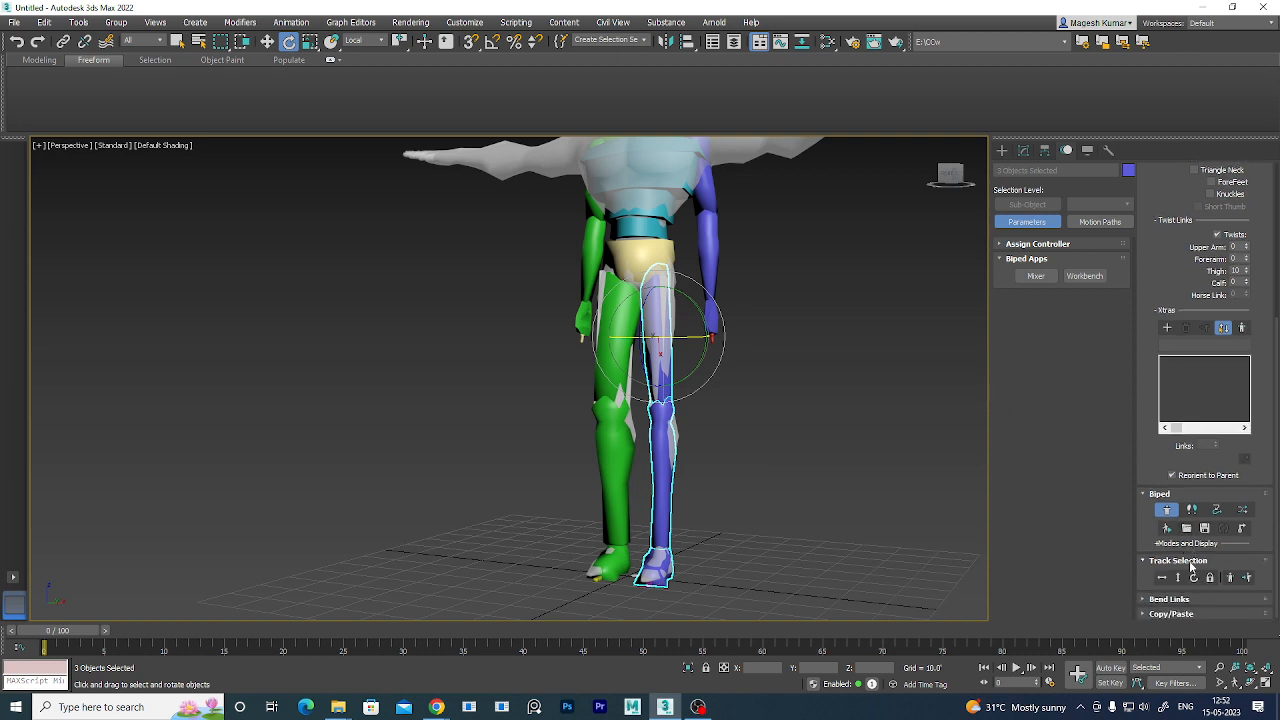
left_click(1170, 613)
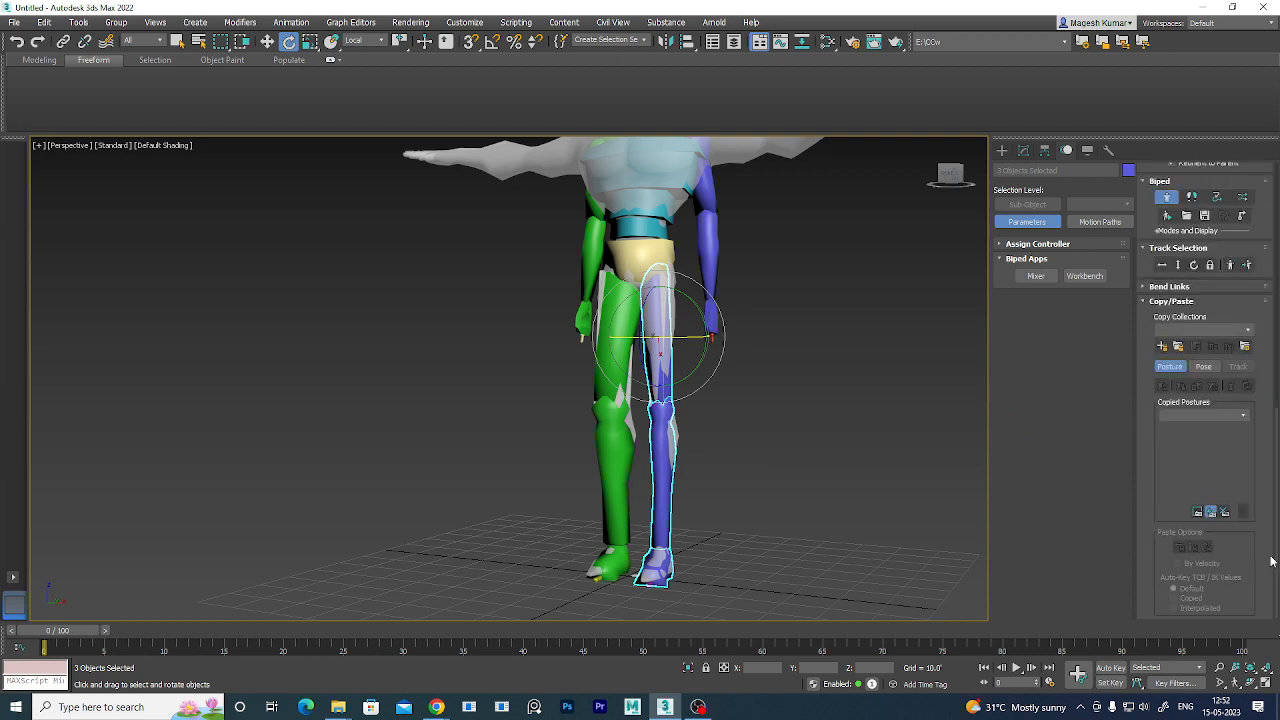
left_click(1163, 349)
left_click(1163, 387)
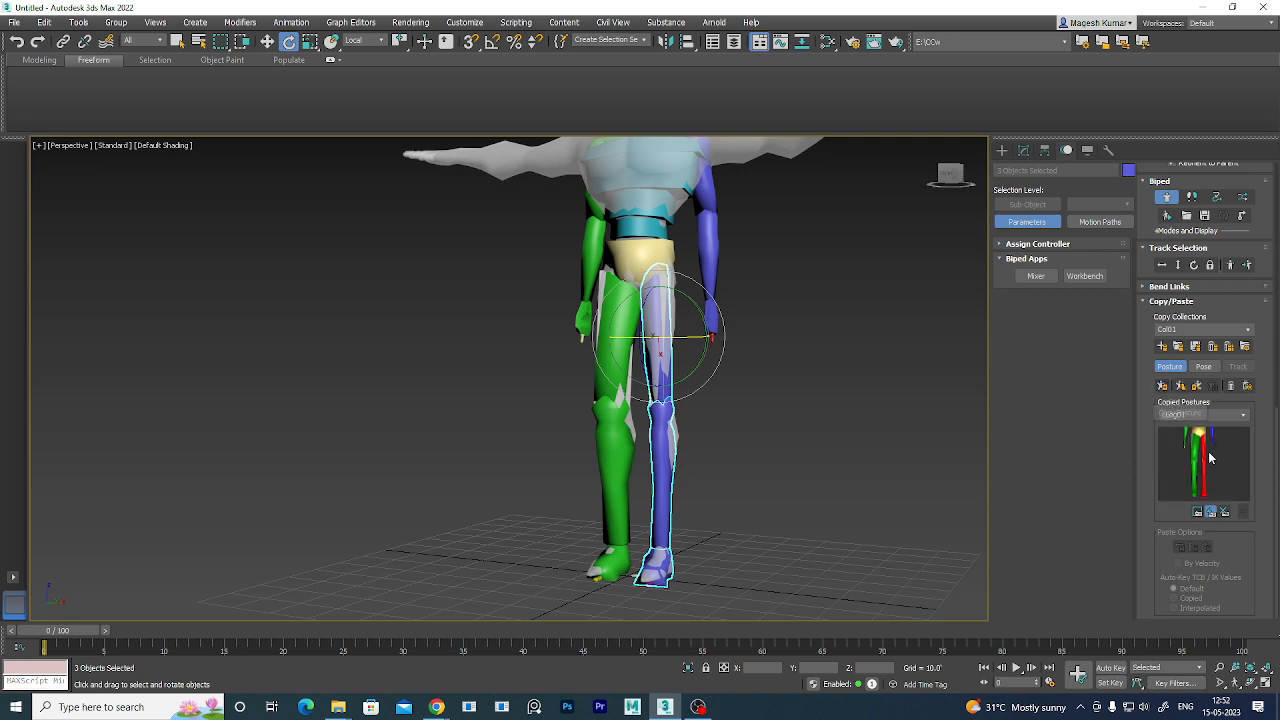
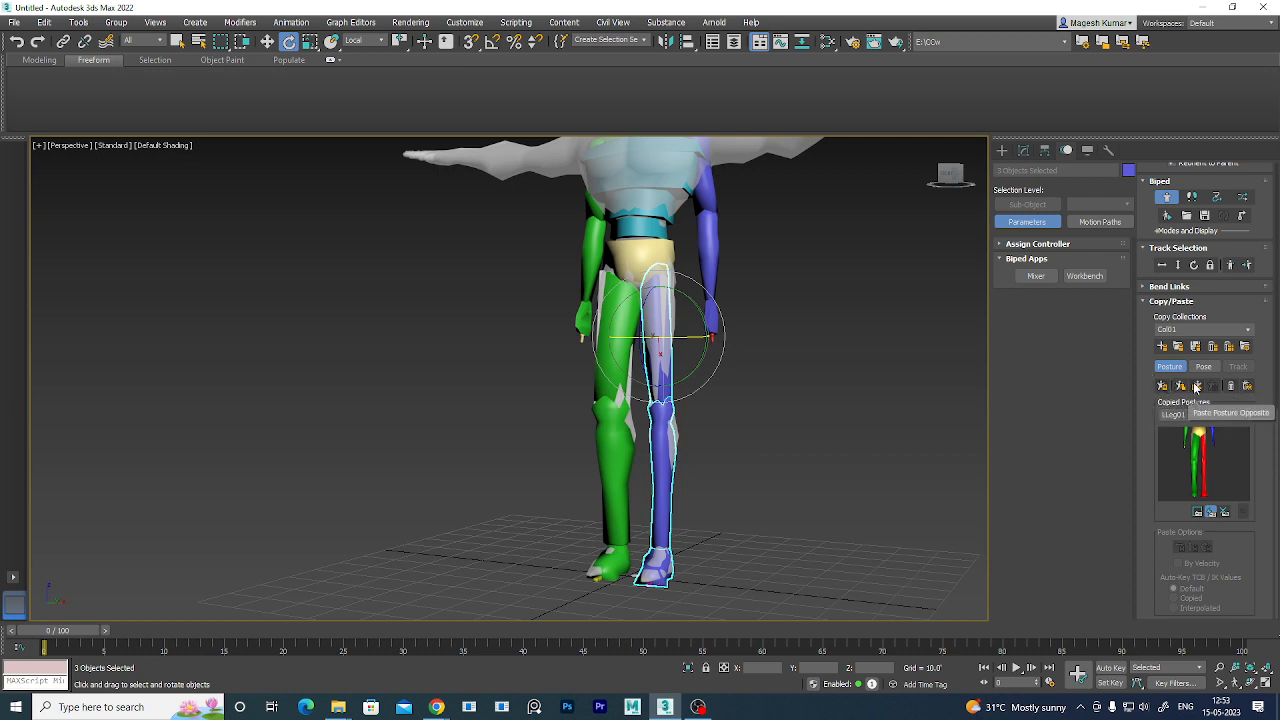
left_click(1196, 386)
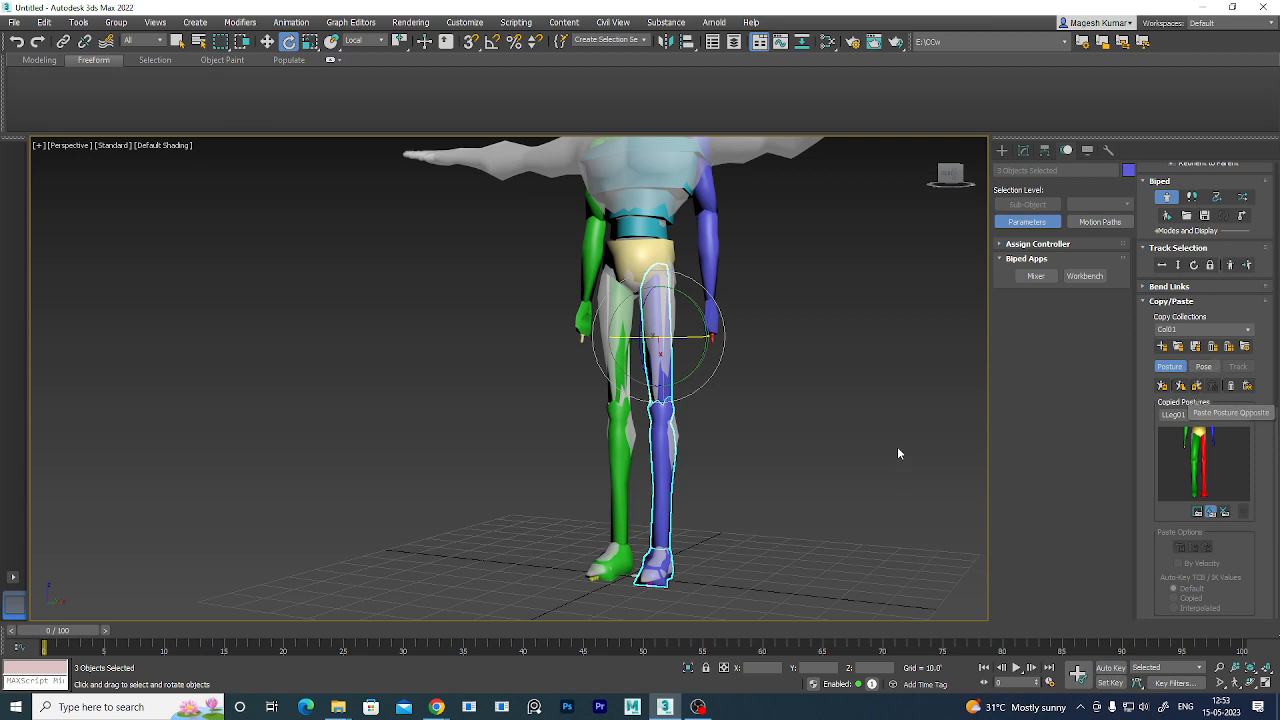
- Scale the biped's left clavicle longer so the shoulder joint reaches into the man's shoulder
middle_click_drag(849, 360, 807, 562)
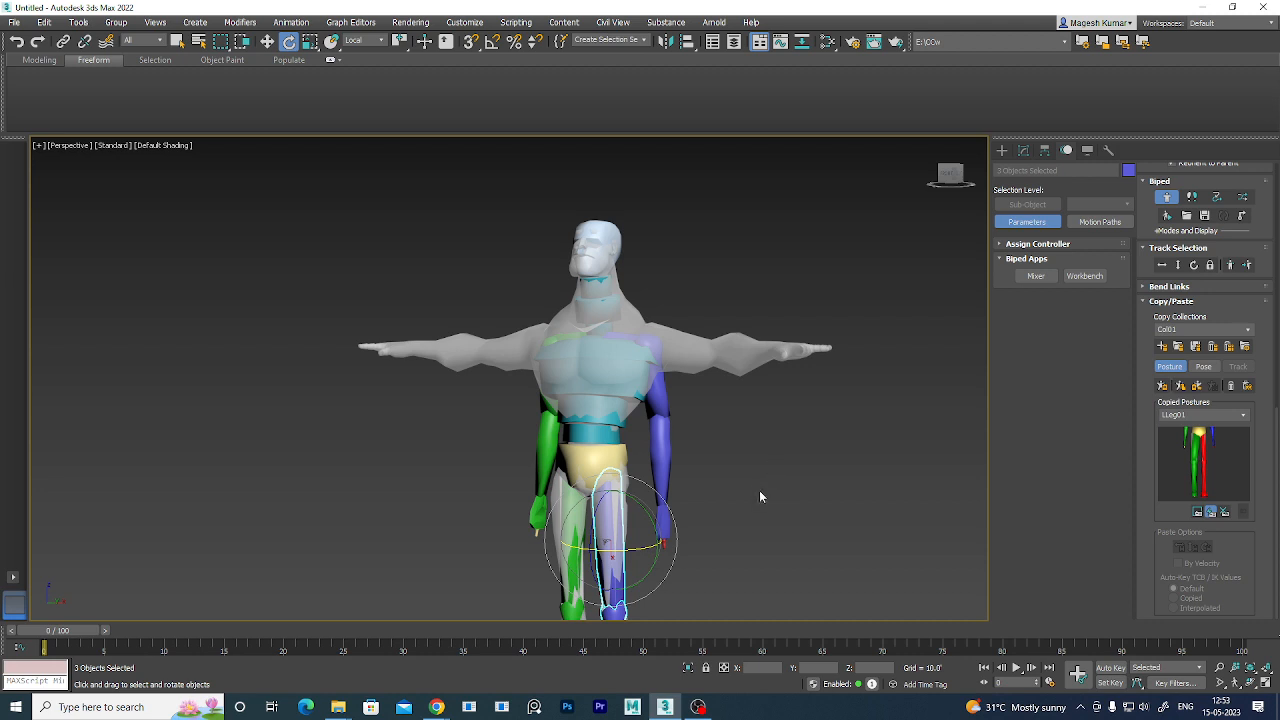
scroll(700, 435, "up", 3)
middle_click_drag(700, 435, 782, 490)
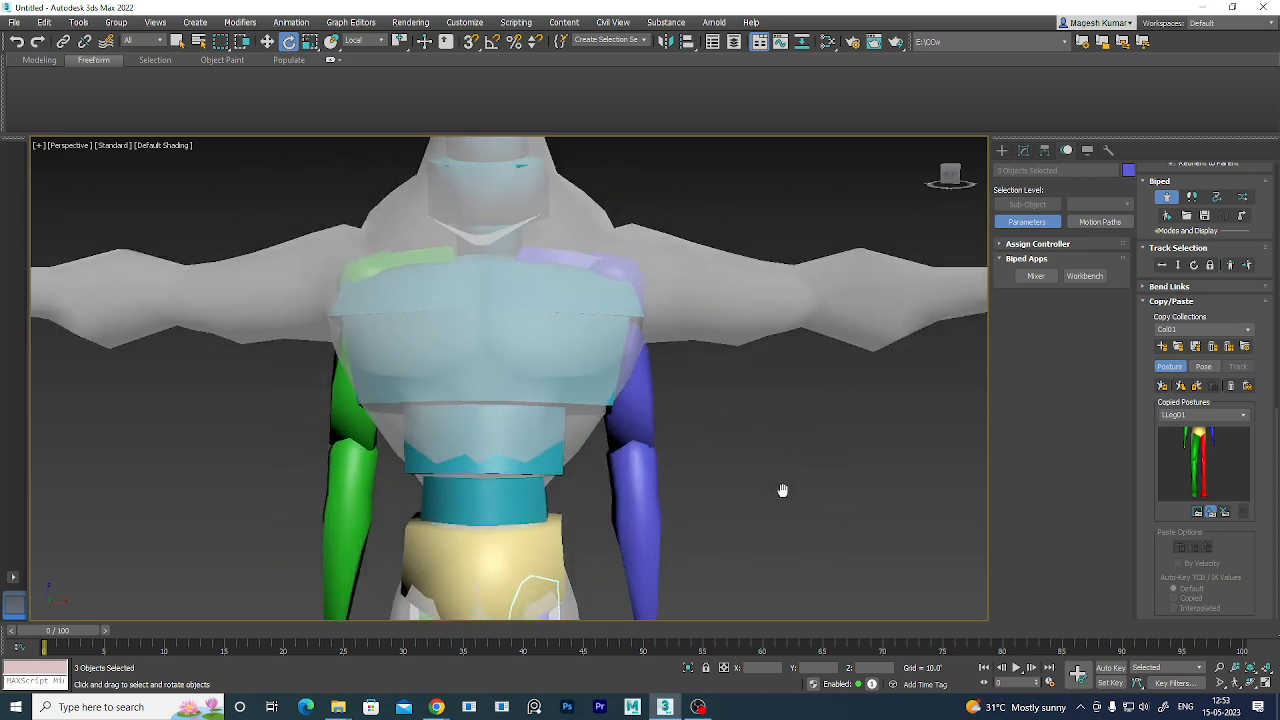
scroll(790, 495, "down", 2)
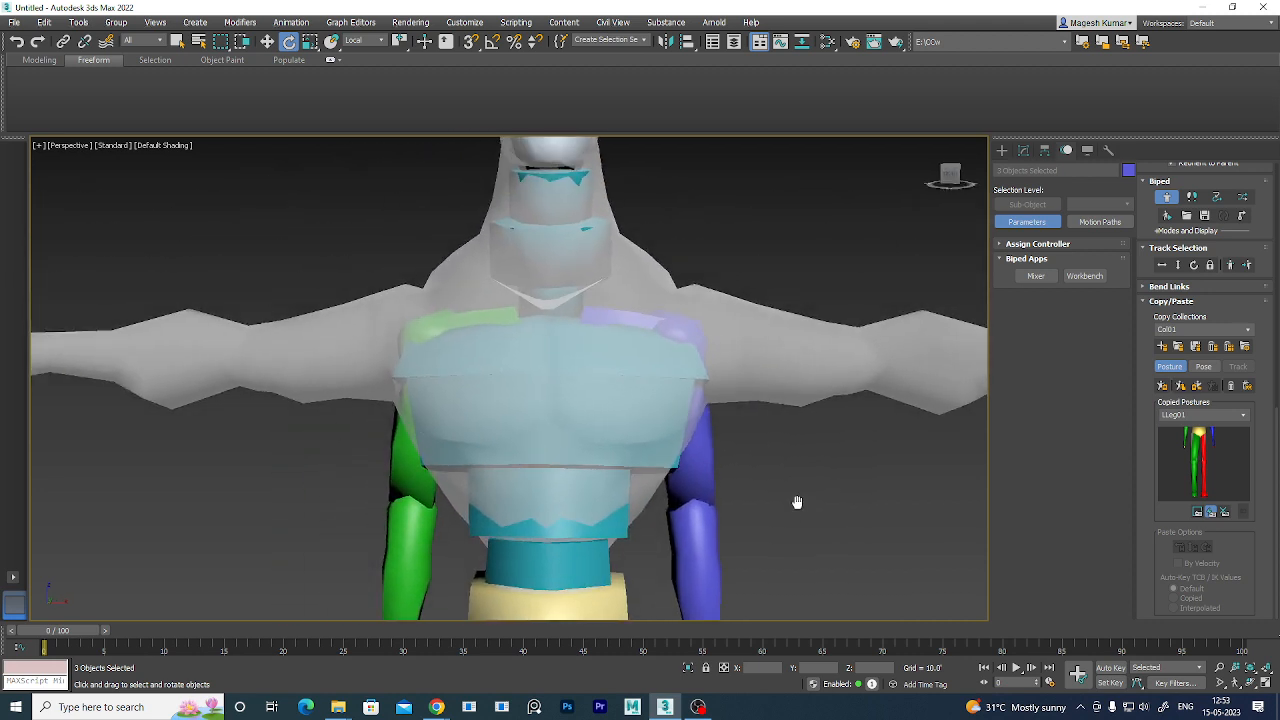
left_click(622, 308)
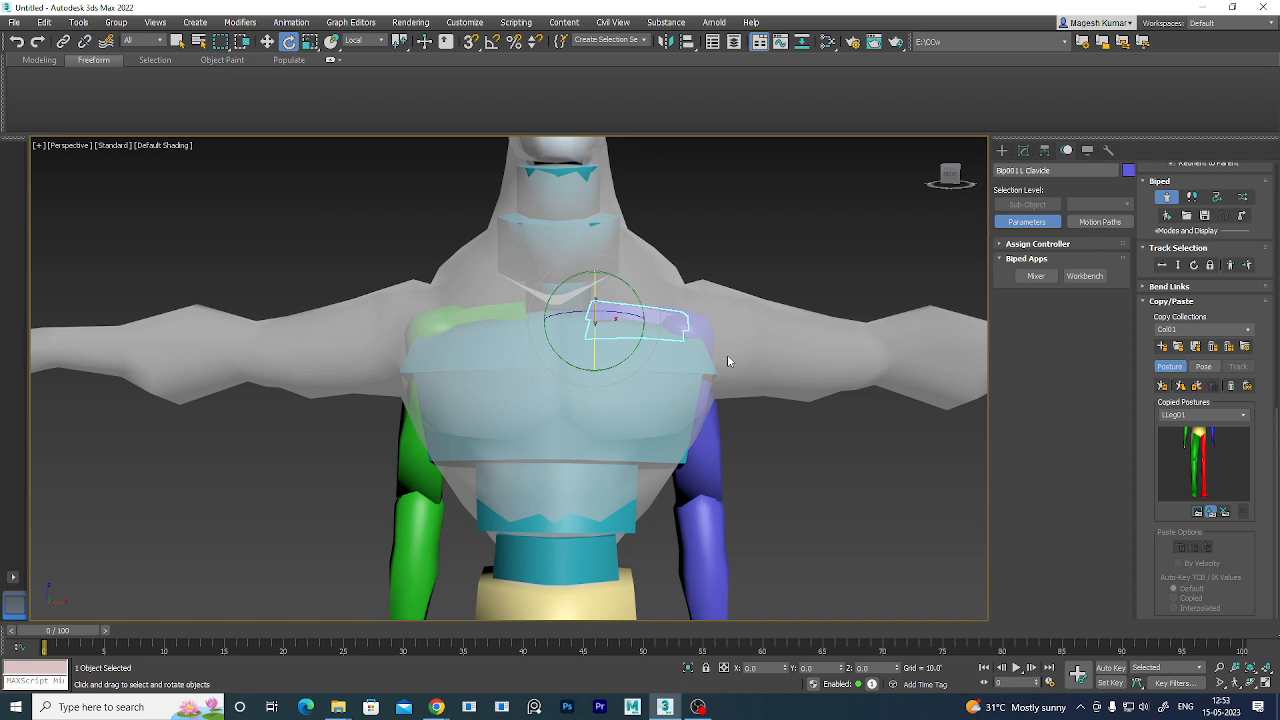
key("r")
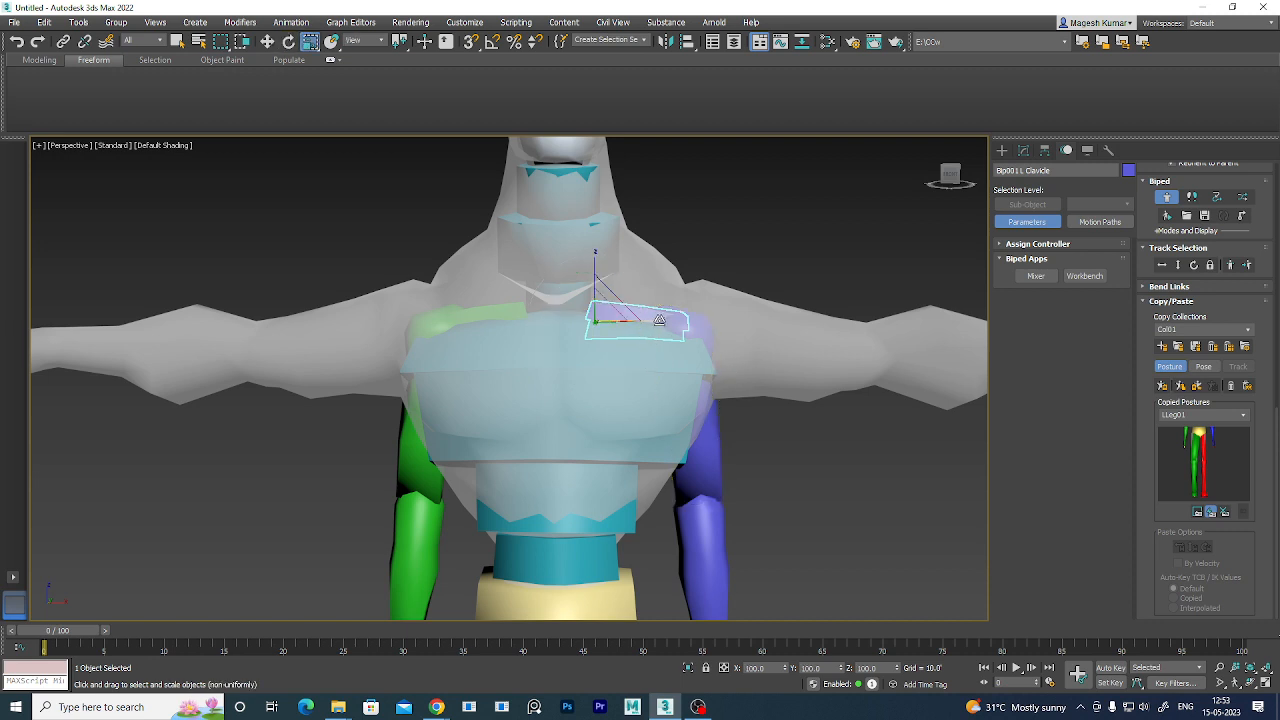
mouse_move(665, 322)
left_mouse_down()
mouse_move(707, 325)
mouse_move(689, 321)
left_mouse_up()
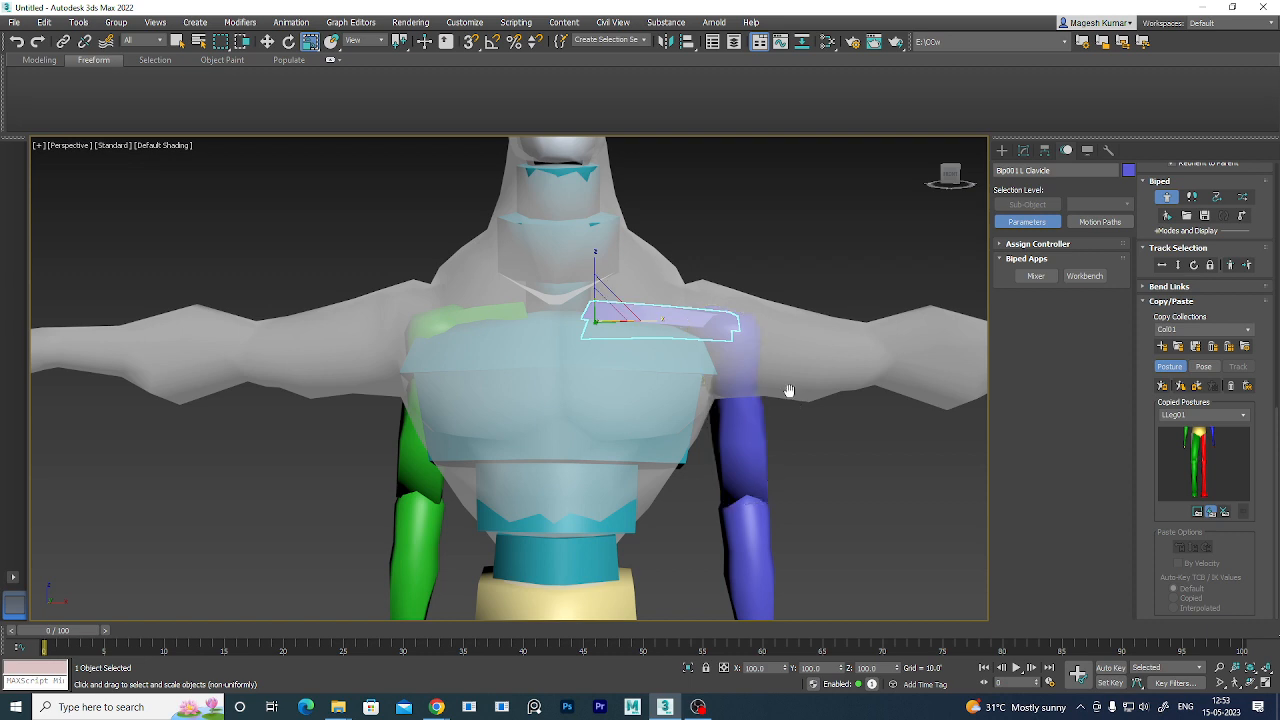
- Scale the left clavicle taller to fill the man's shoulder and fine-tune its length
middle_click_drag(789, 391, 606, 359)
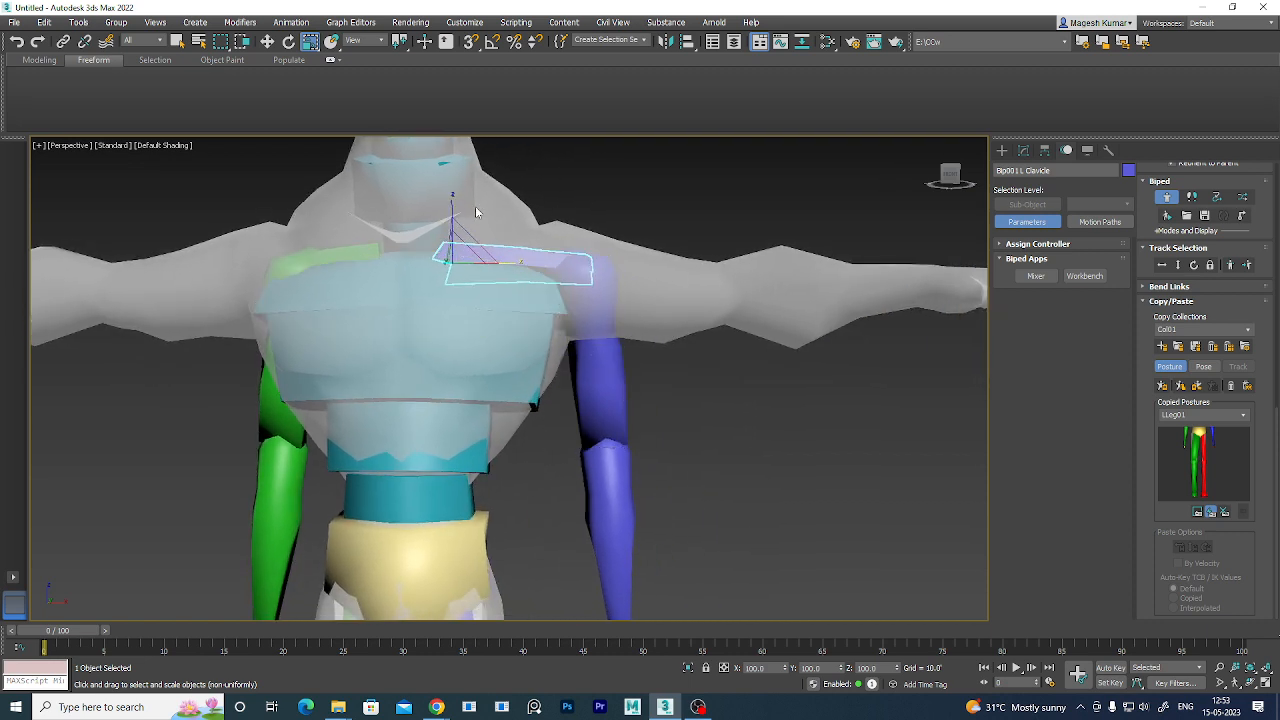
left_click_drag(452, 198, 473, 124)
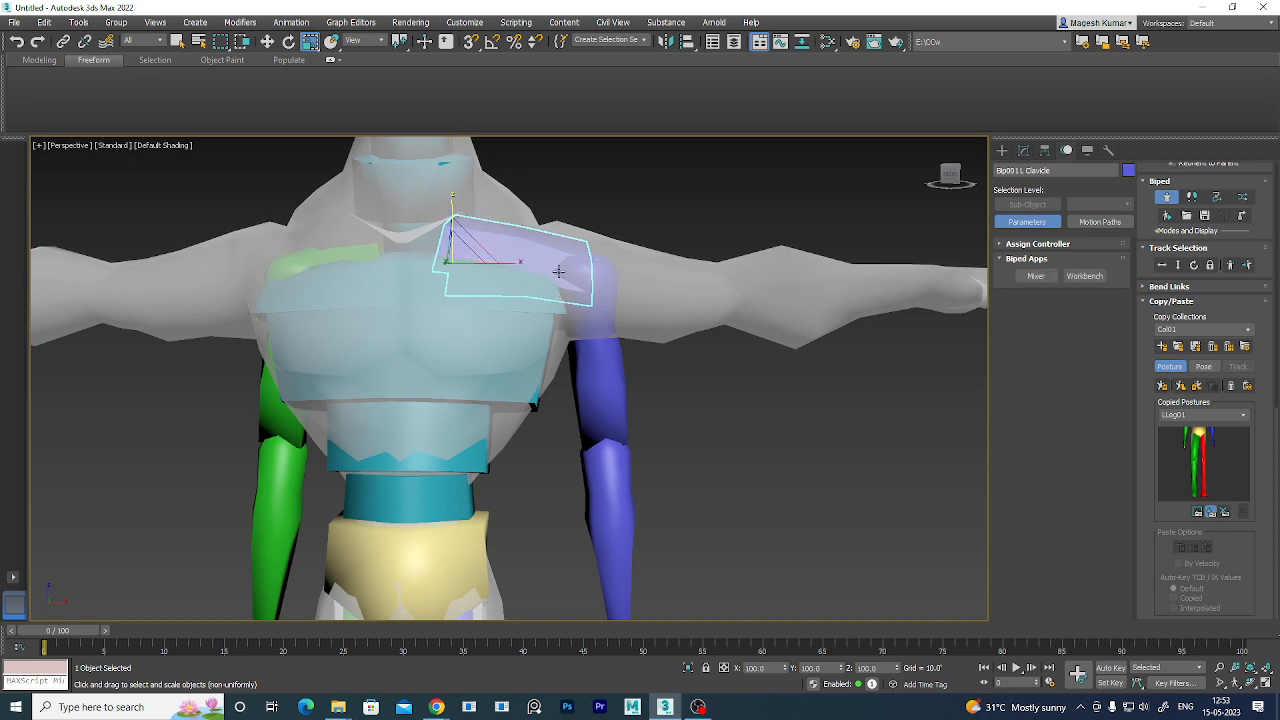
left_click_drag(517, 263, 514, 264)
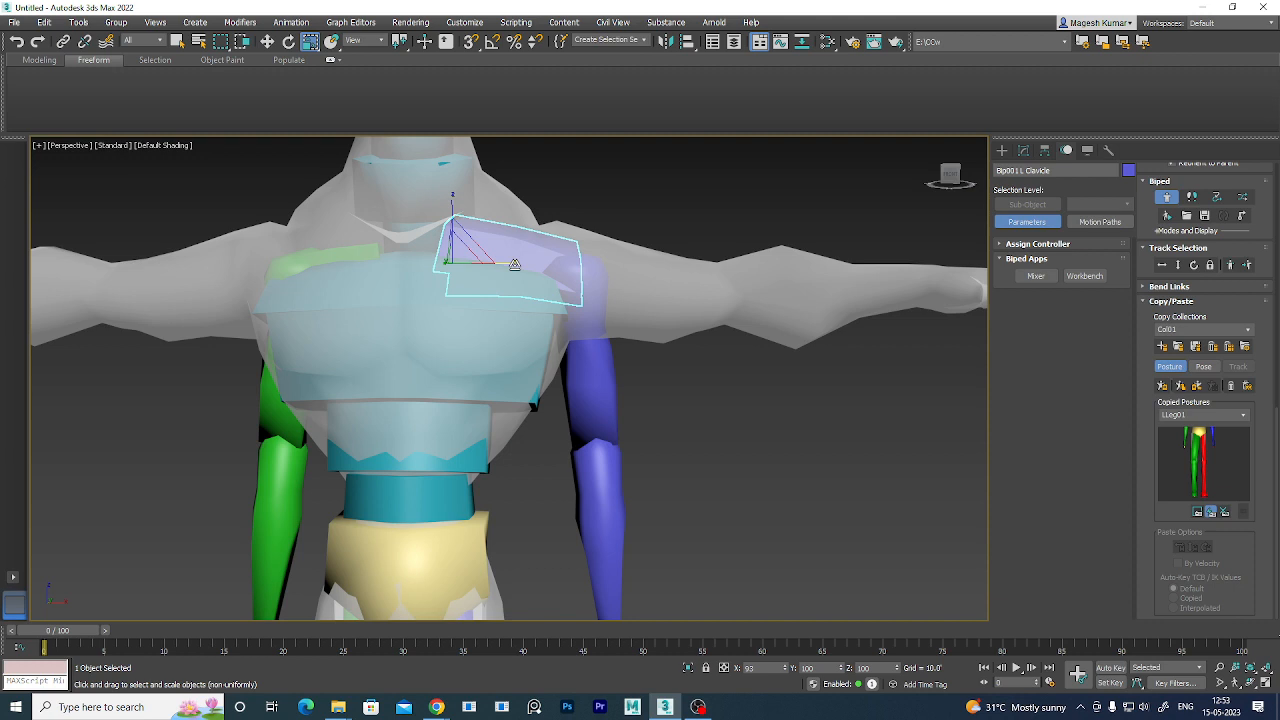
left_click_drag(514, 264, 536, 263)
middle_click_drag(684, 396, 618, 500, "alt")
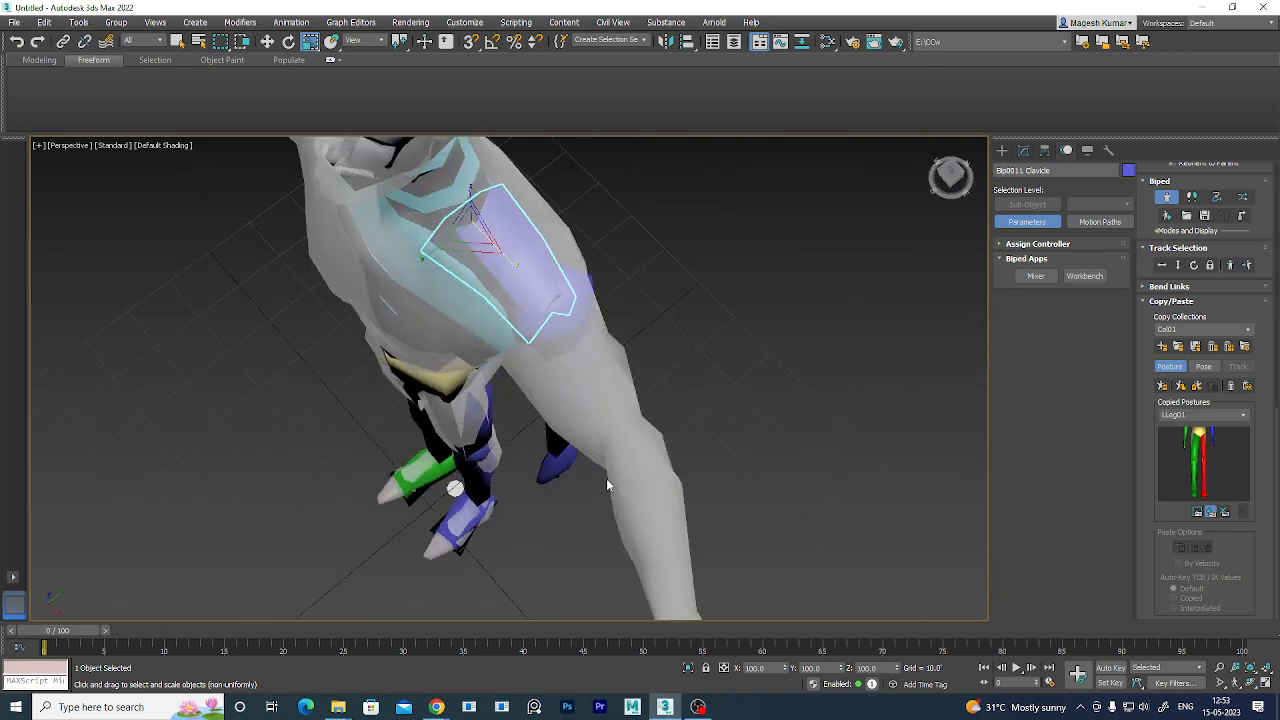
middle_click_drag(574, 482, 646, 451, "alt")
- Rotate the biped's left upper arm about -83 degrees around its local Y axis to raise it alongside the man's outstretched arm
left_click(649, 401)
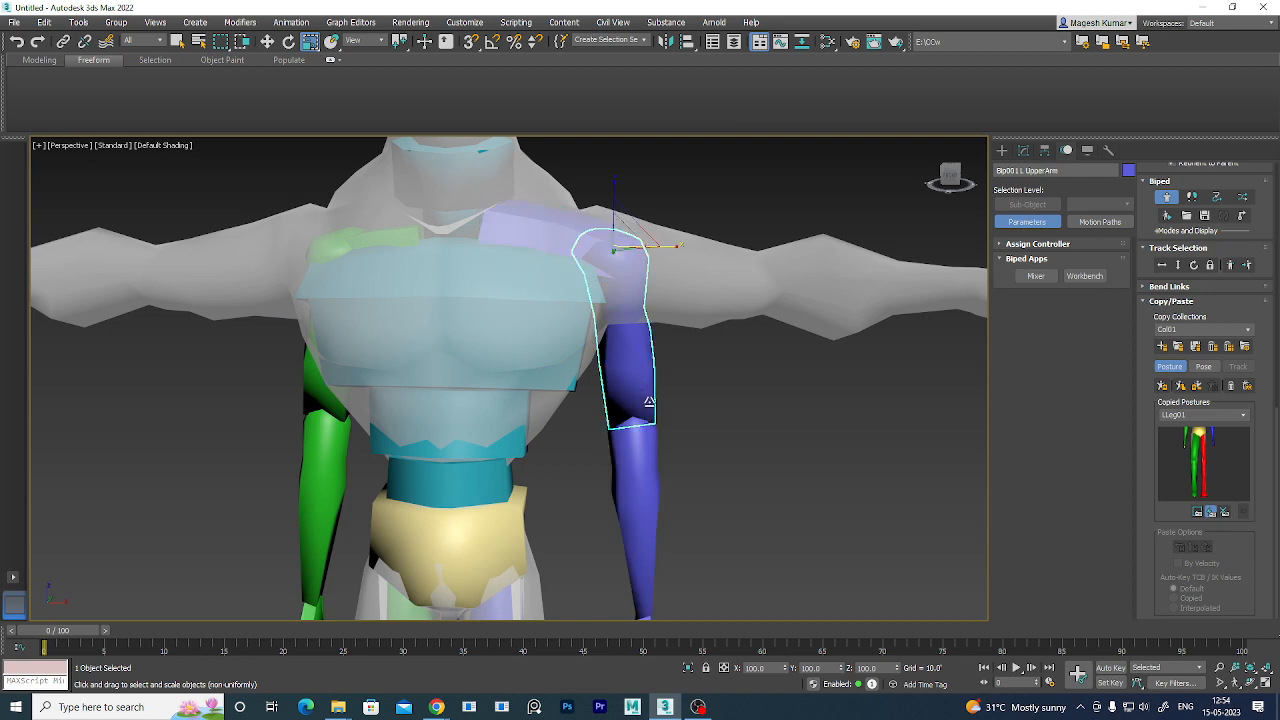
middle_click_drag(768, 447, 657, 457)
key("e")
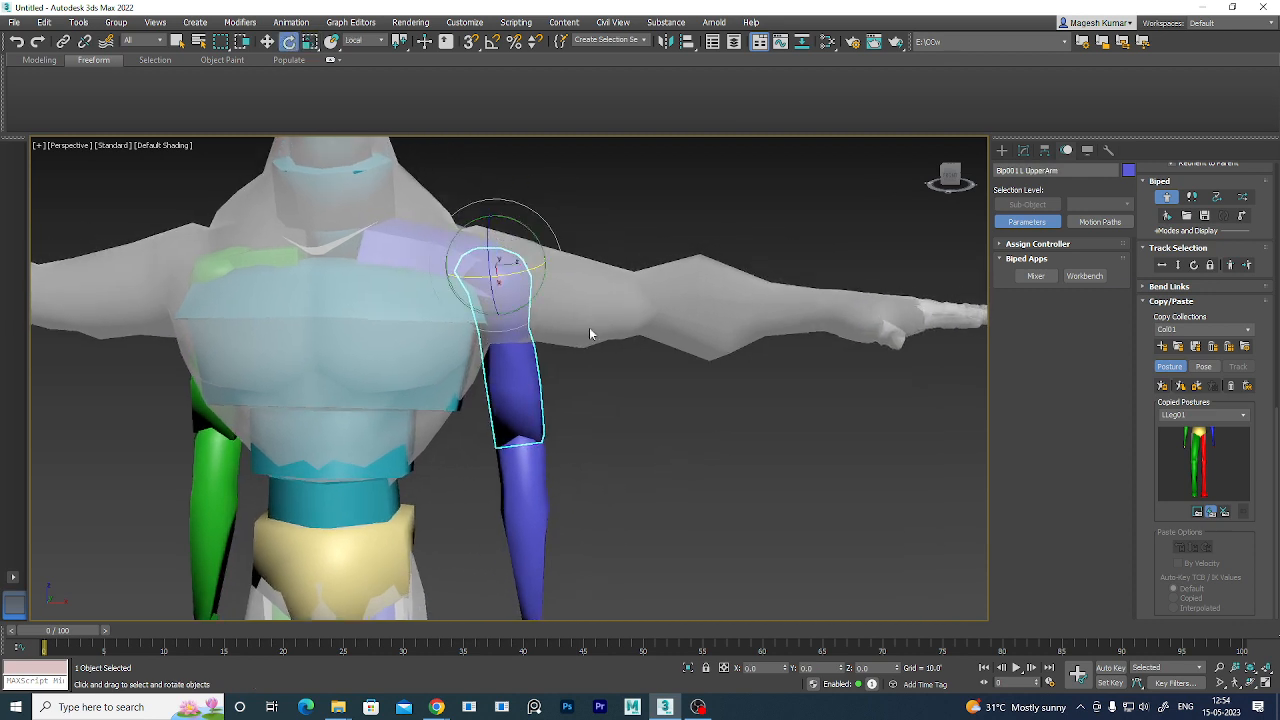
middle_click_drag(590, 334, 546, 386, "alt")
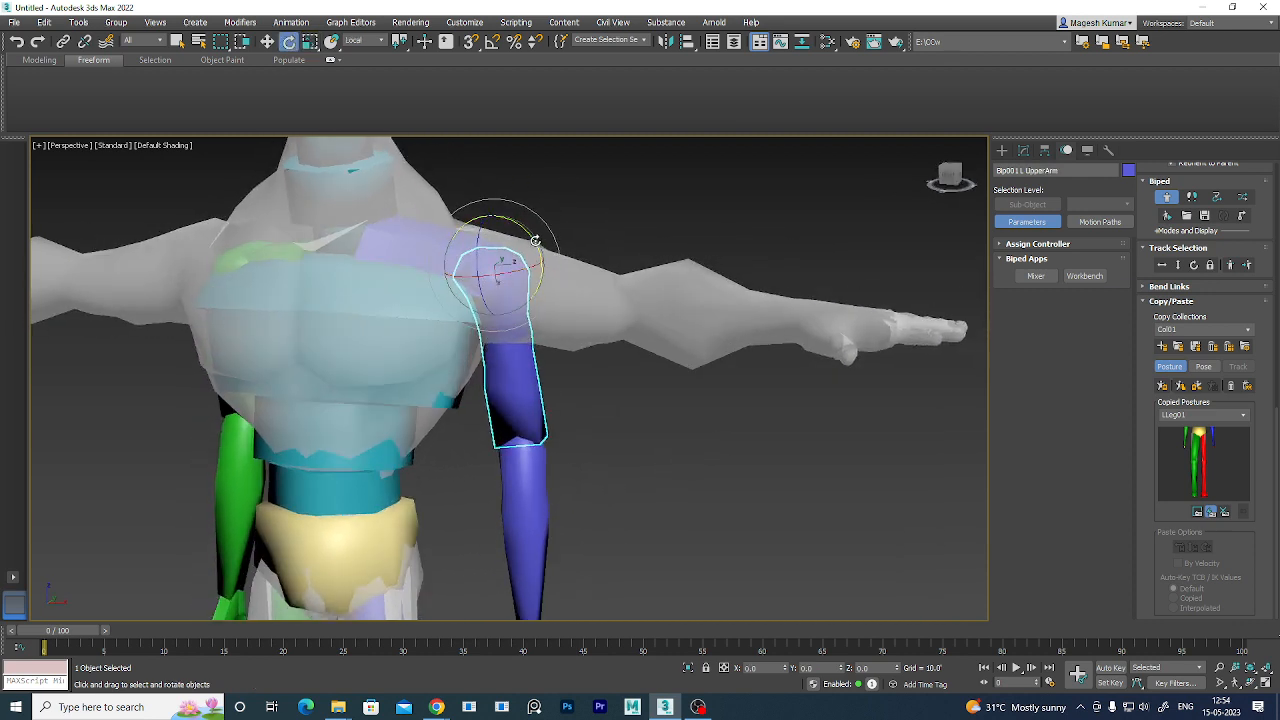
left_click_drag(536, 241, 427, 168)
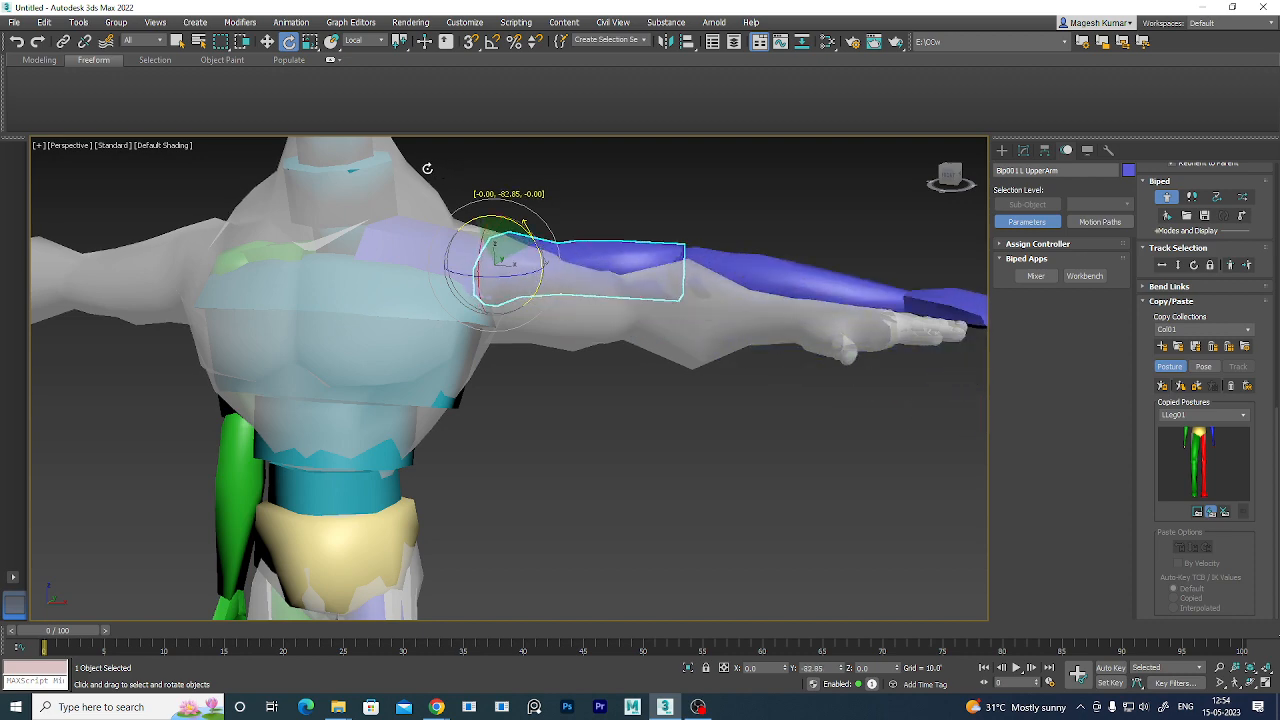
- Refine the left upper arm's rotation inside the man's arm and scale it shorter to match the elbow position
middle_click_drag(722, 396, 645, 500, "alt")
middle_click_drag(739, 349, 773, 432)
left_click_drag(501, 384, 497, 401)
middle_click_drag(578, 454, 578, 376, "alt")
middle_click_drag(644, 399, 631, 475, "alt")
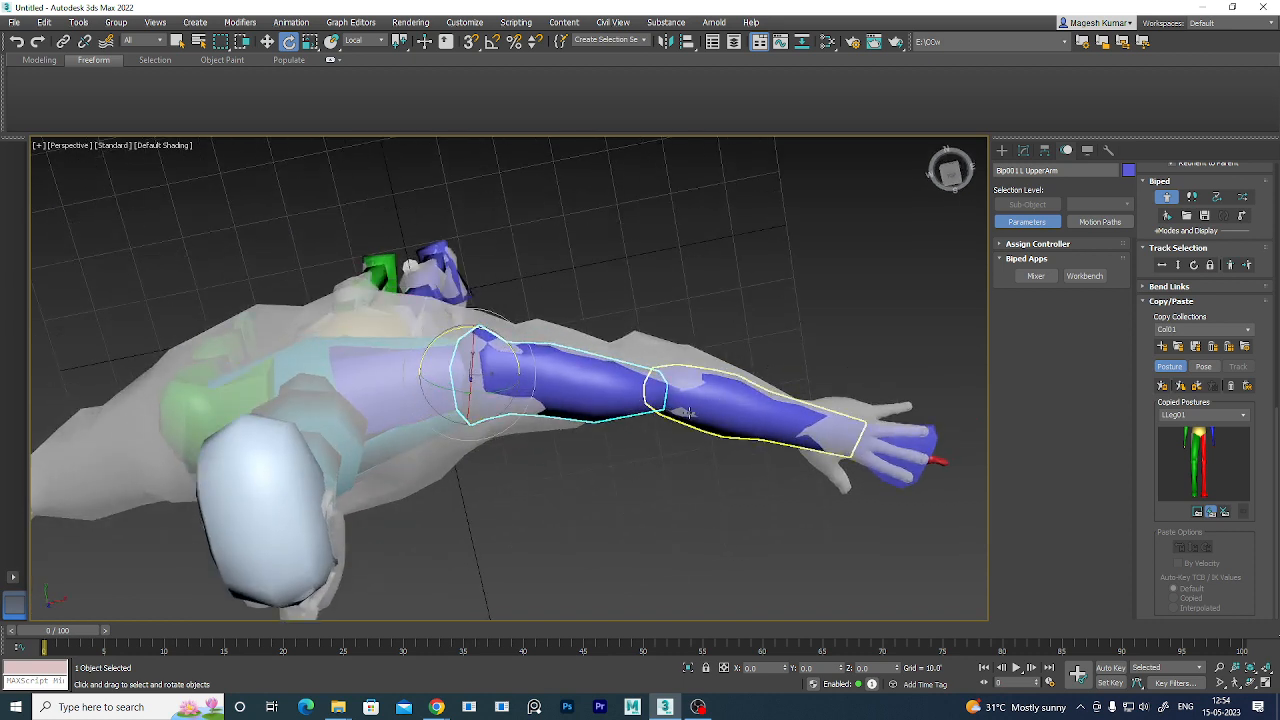
key("r")
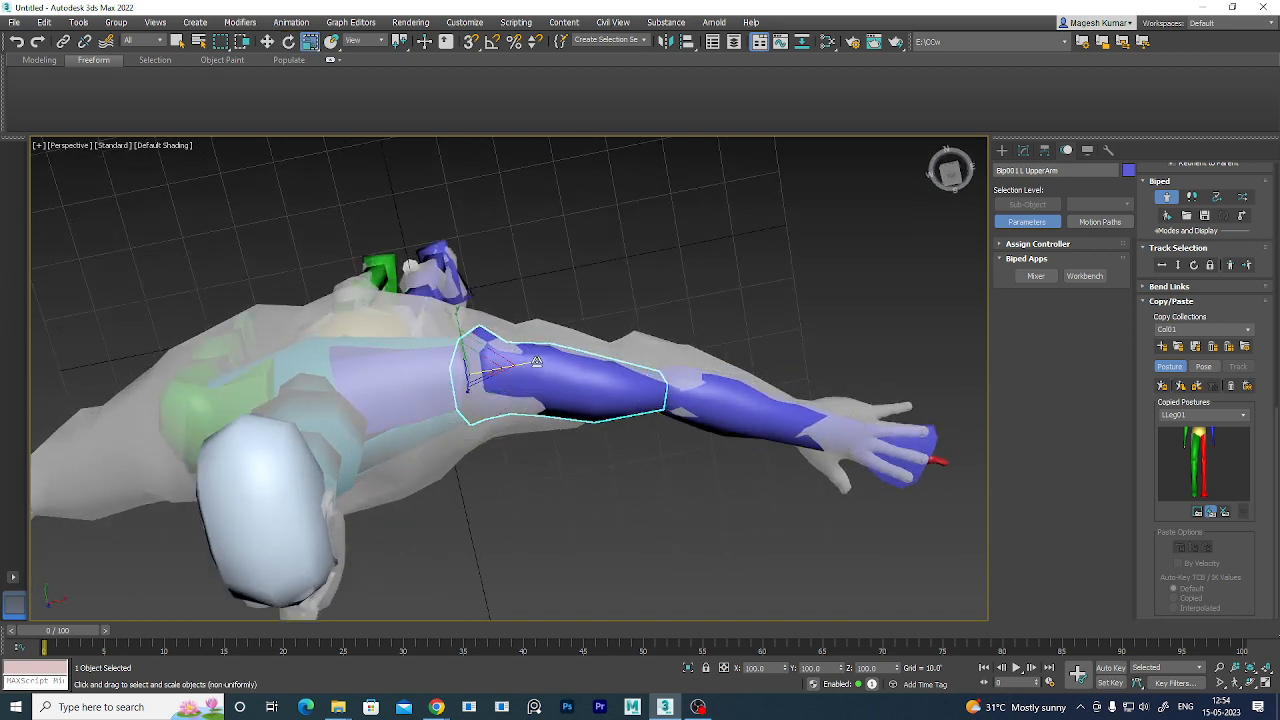
left_click_drag(536, 362, 514, 350)
- Rotate the left upper arm about -3 degrees around its local Z axis so the arm lies inside the man's arm
key("e")
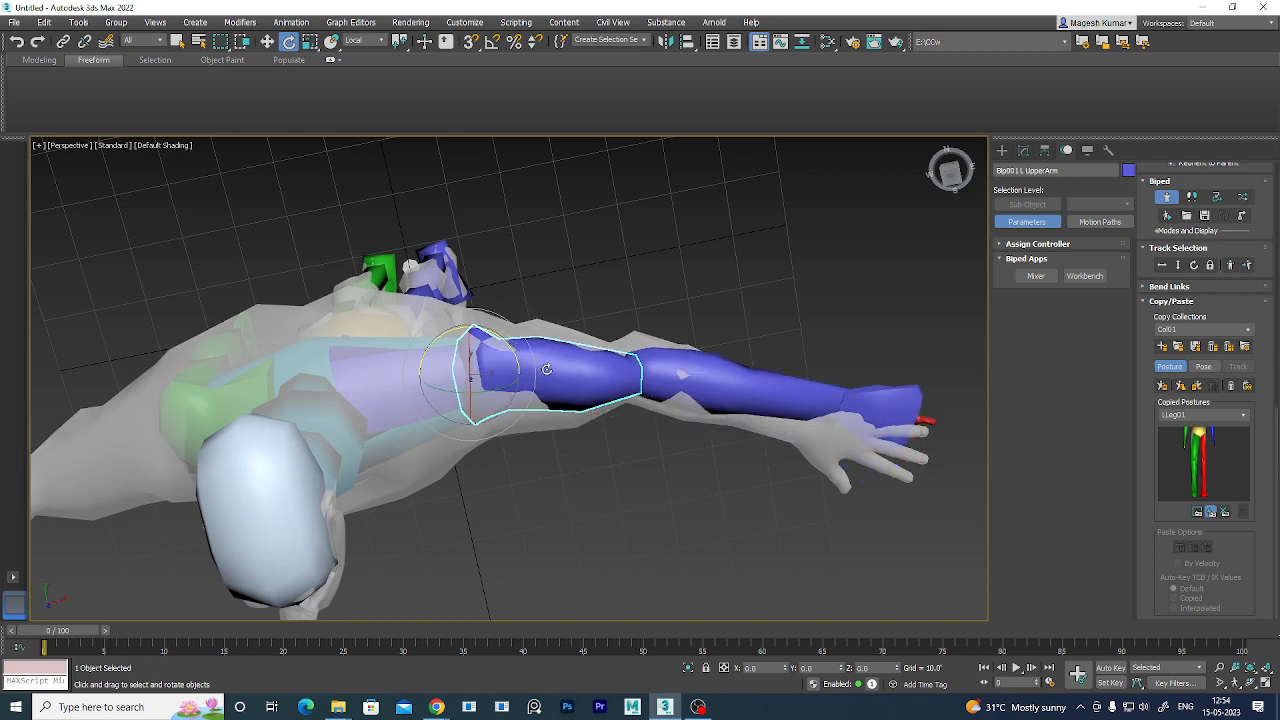
left_click(692, 368)
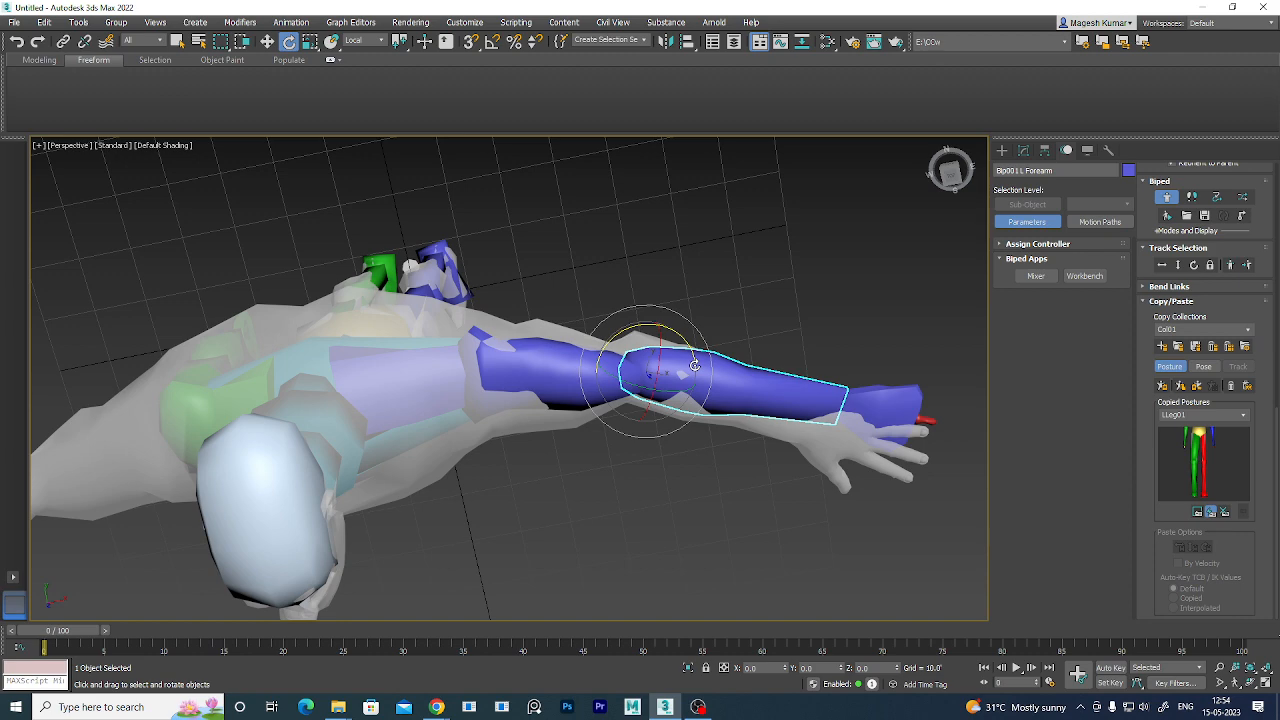
middle_click_drag(689, 503, 677, 420, "alt")
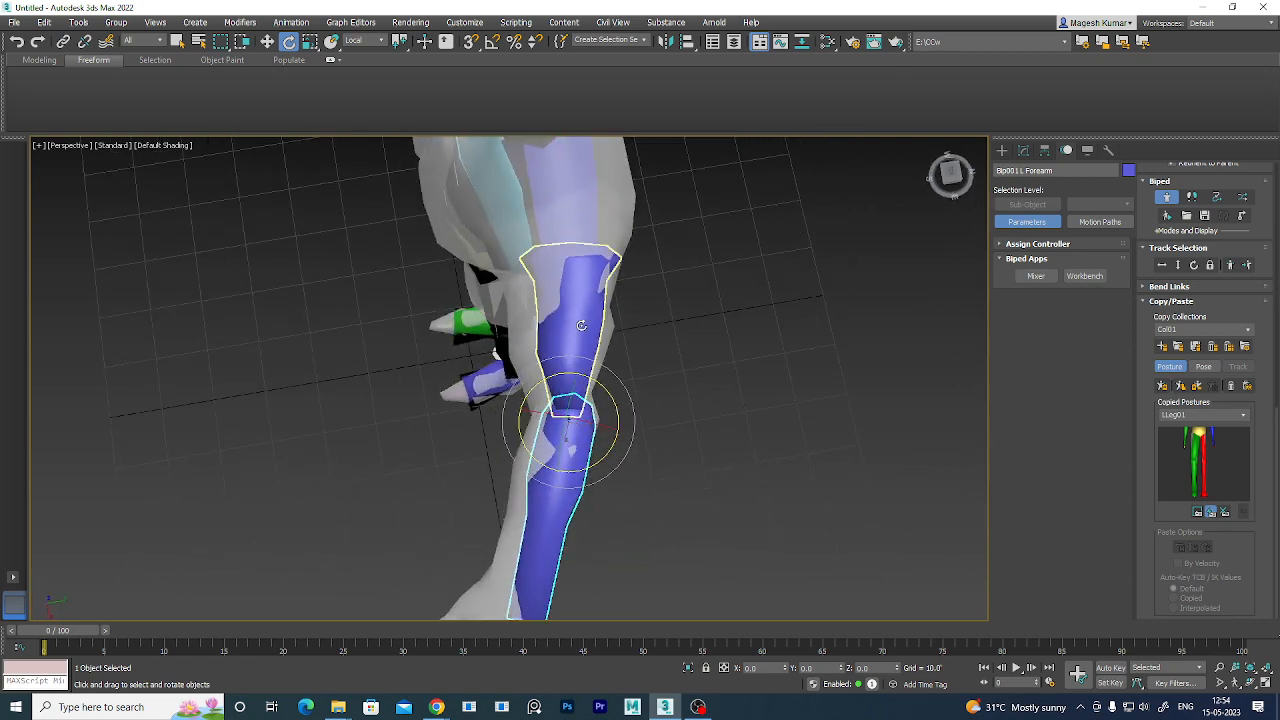
left_click(581, 325)
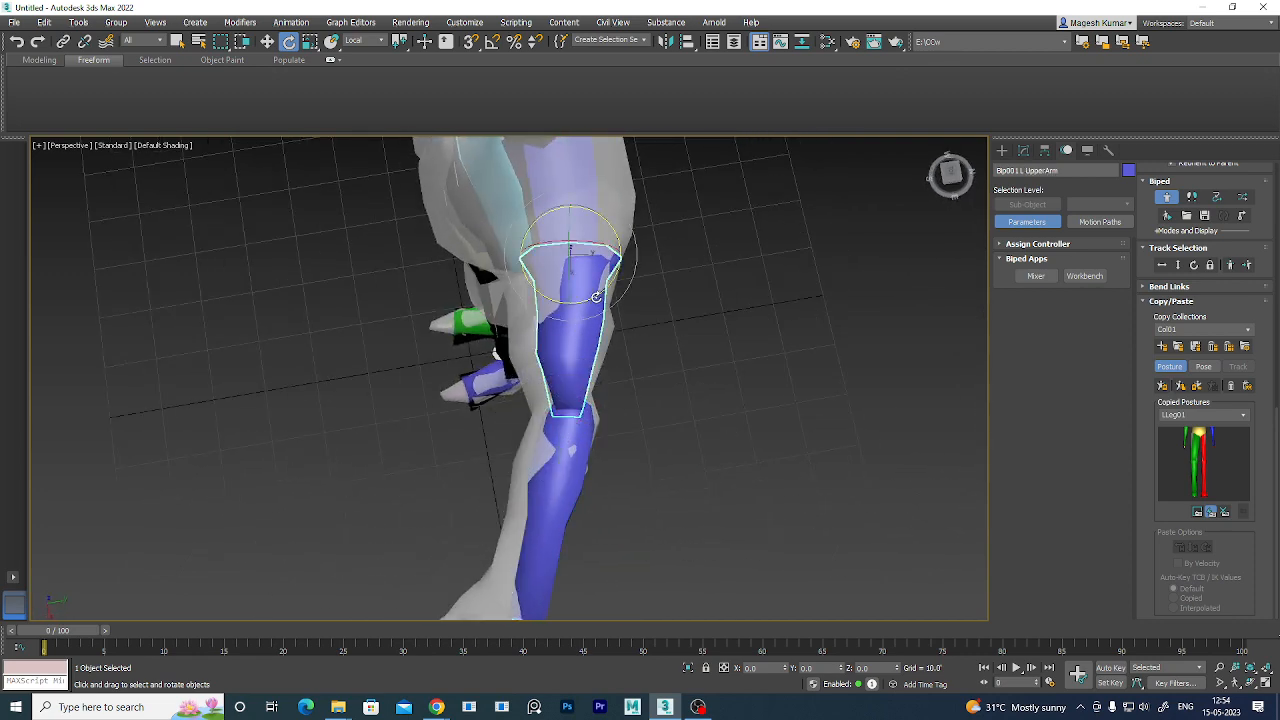
left_click_drag(596, 297, 592, 298)
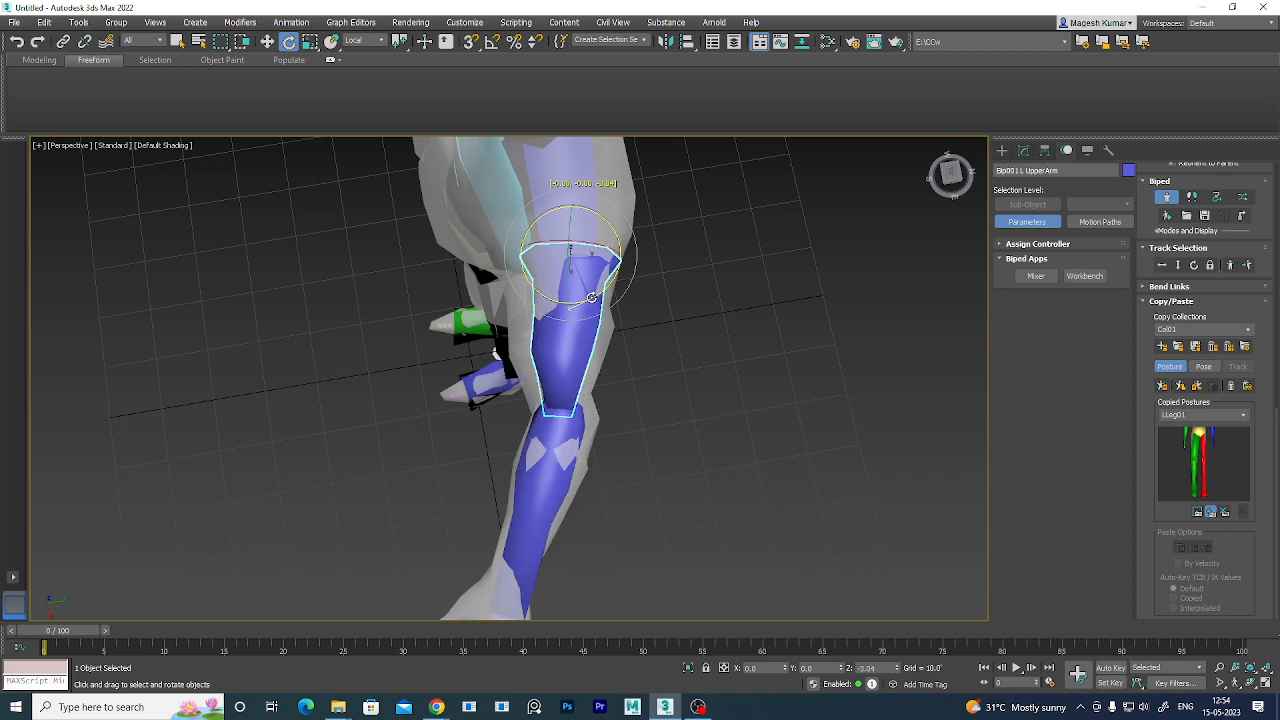
middle_click_drag(592, 297, 758, 358, "alt")
- Scale the biped's top two spine links shorter to lower the left shoulder and arm inside the man's mesh
left_click(594, 484)
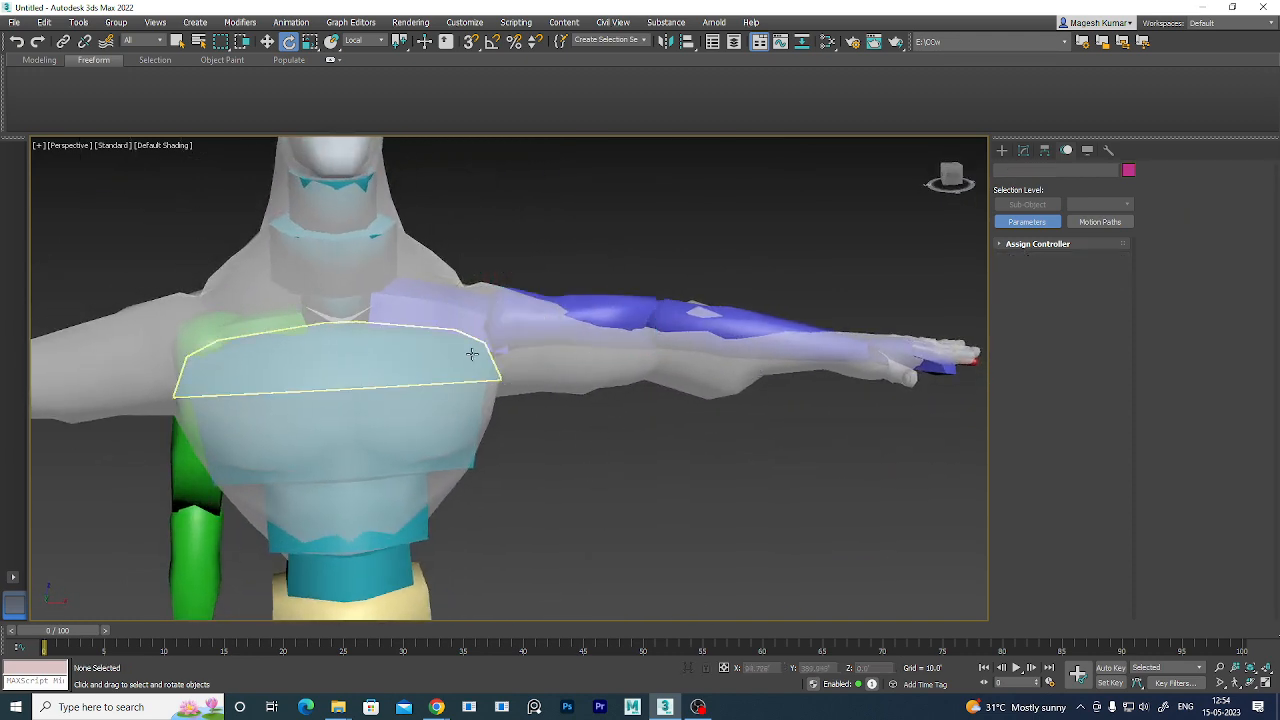
left_click(465, 316)
left_click(458, 380)
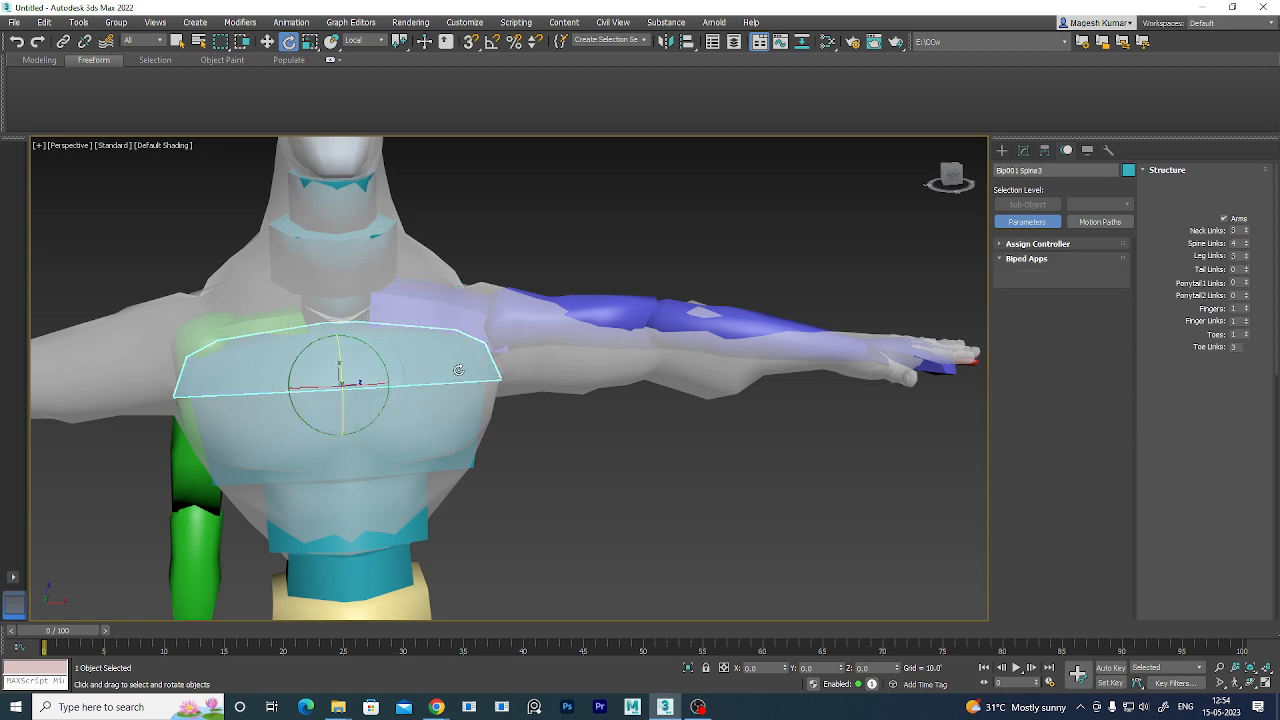
key("r")
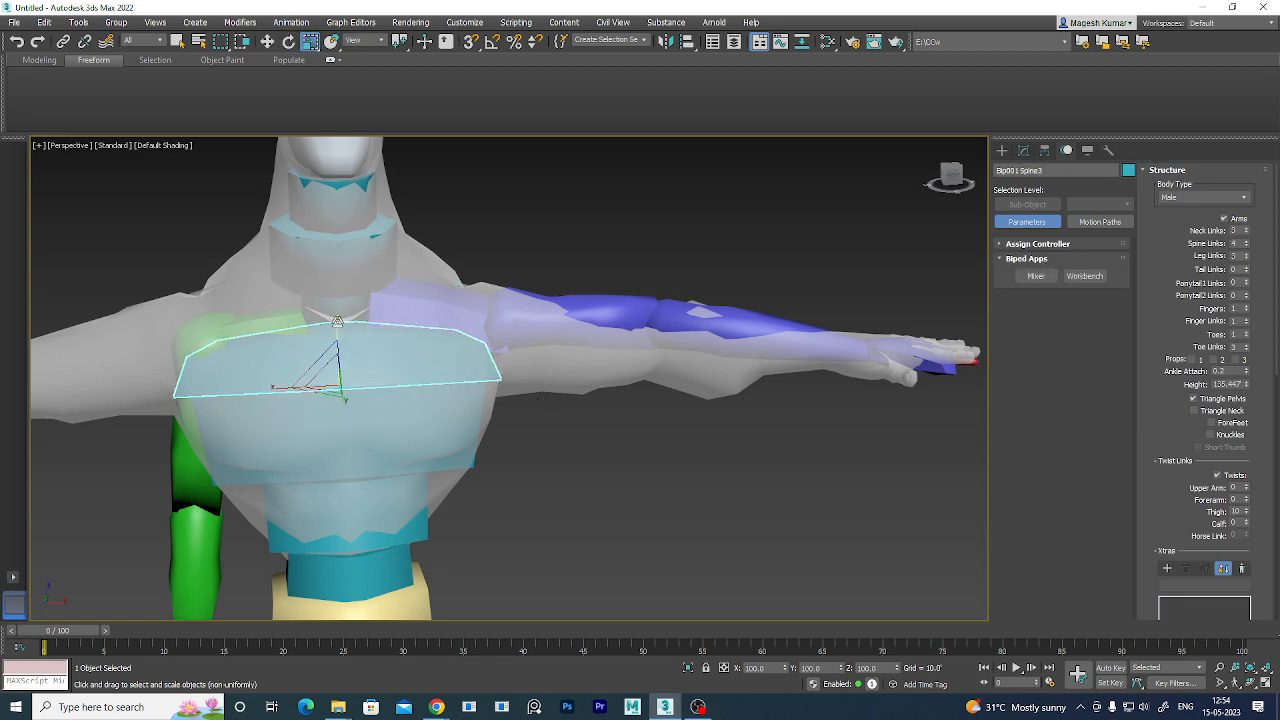
left_click_drag(338, 342, 401, 380)
left_click_drag(487, 385, 594, 488)
middle_click_drag(594, 488, 632, 486, "alt")
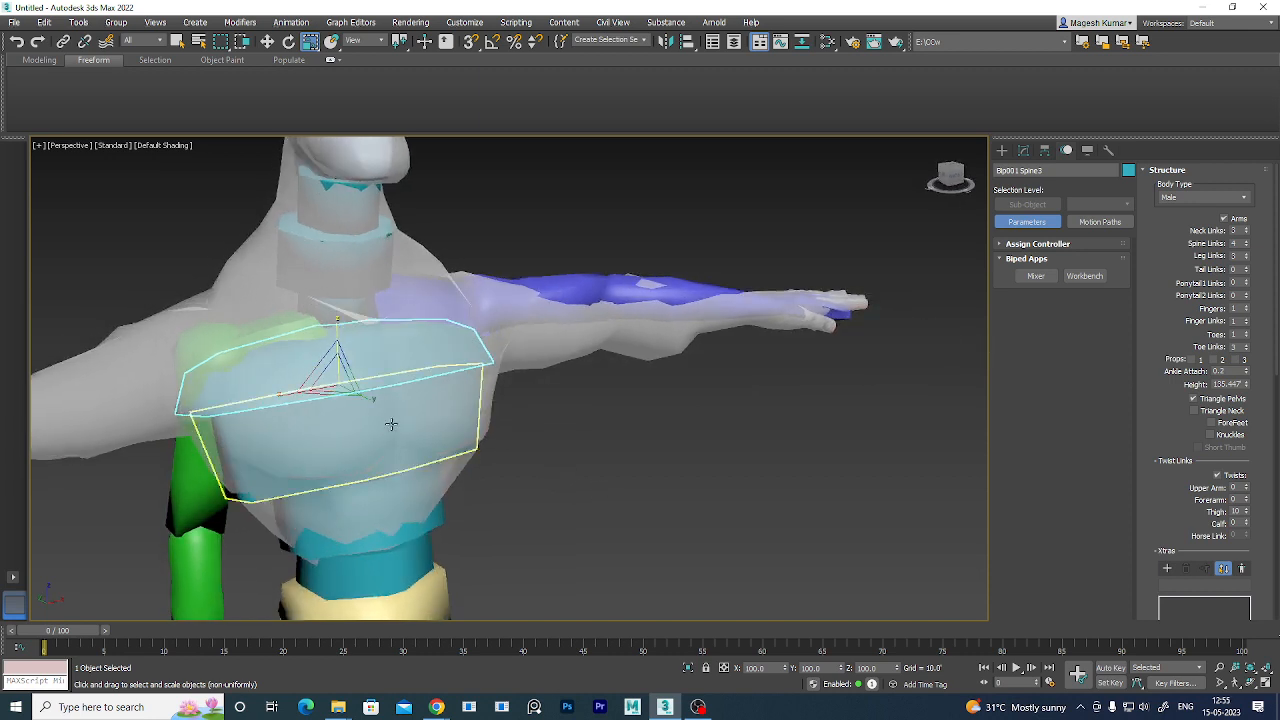
left_click_drag(368, 400, 362, 397)
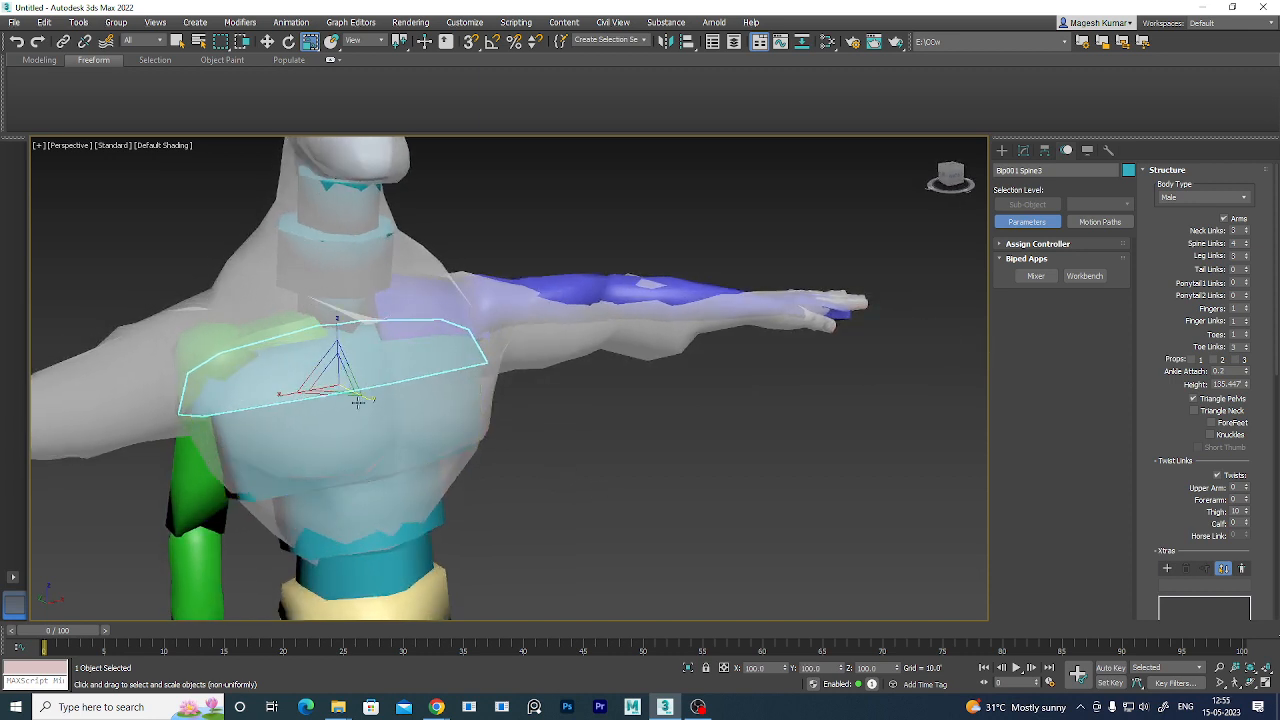
left_click_drag(281, 392, 287, 392)
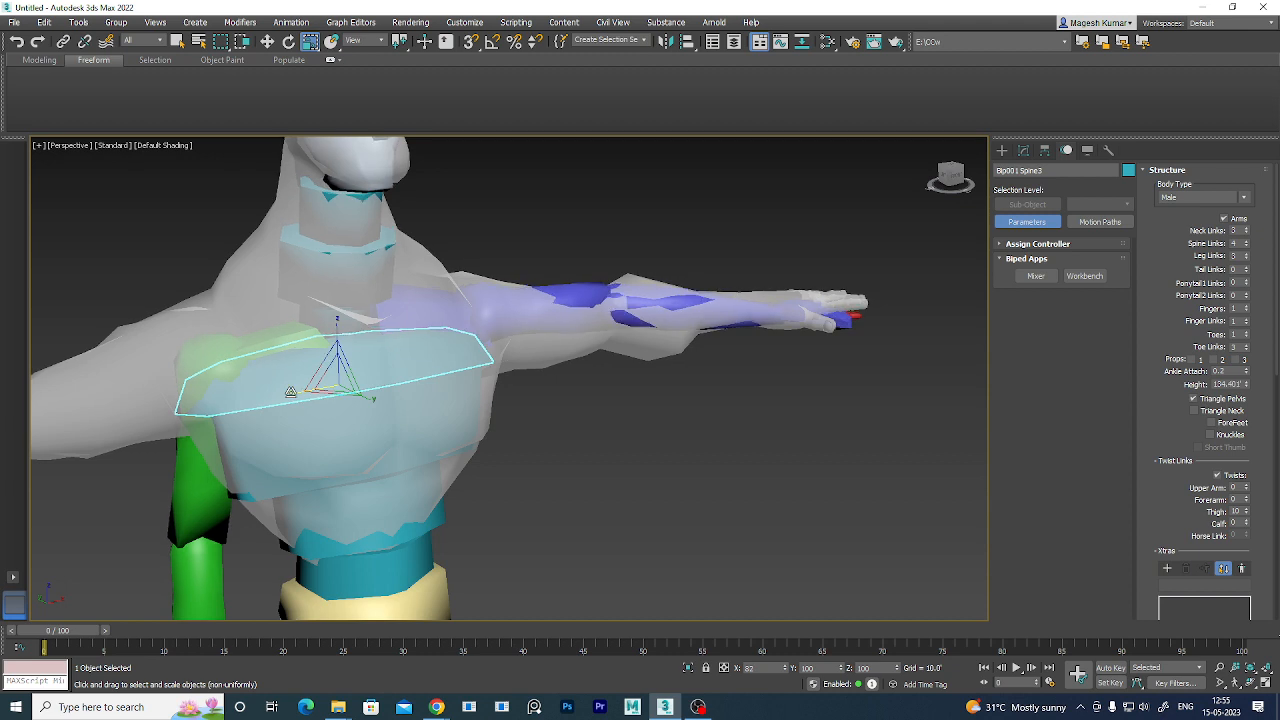
left_click(337, 433)
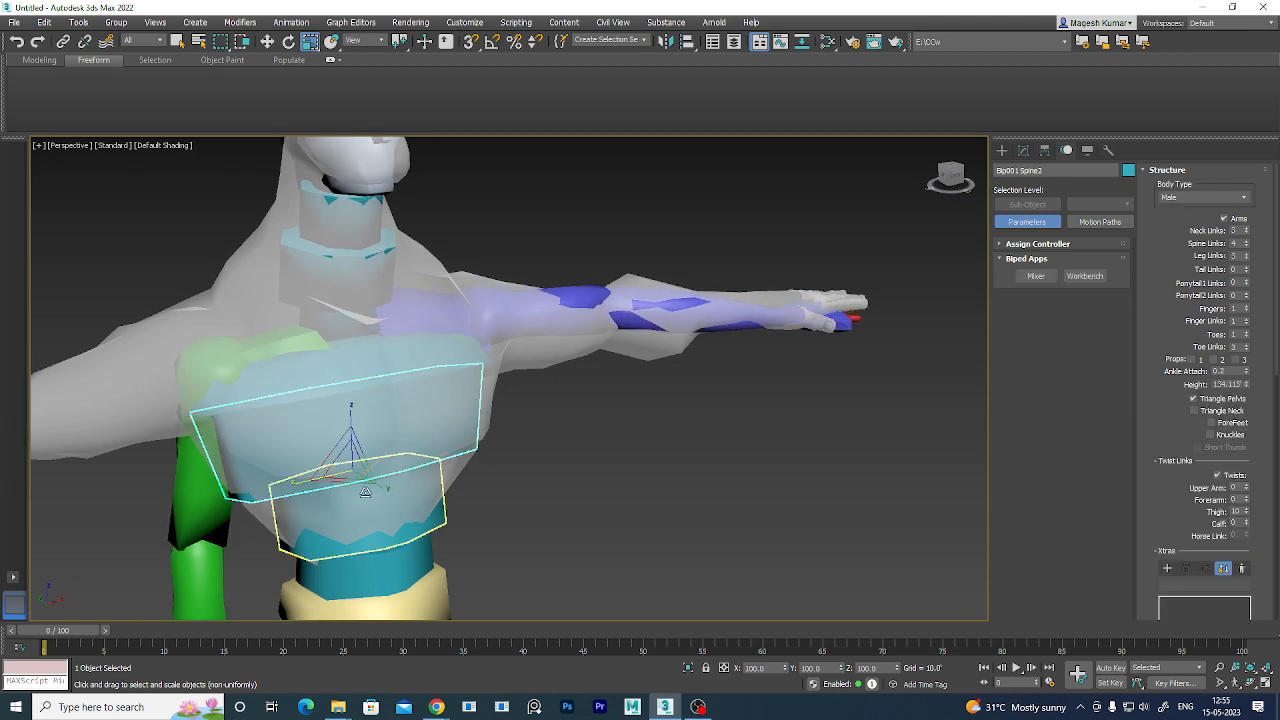
left_click_drag(304, 483, 306, 480)
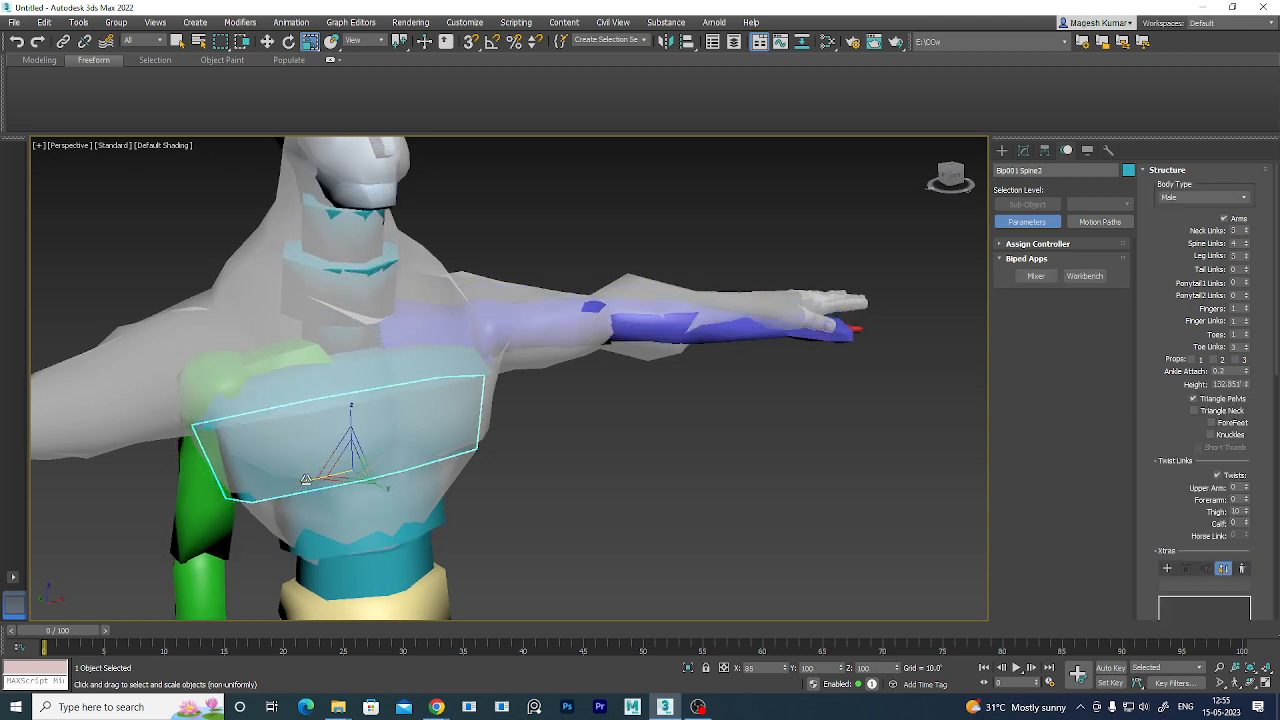
- Scale the biped's lowest neck link longer and fine-tune the length of the top neck link to restore the head's height
left_click(336, 322)
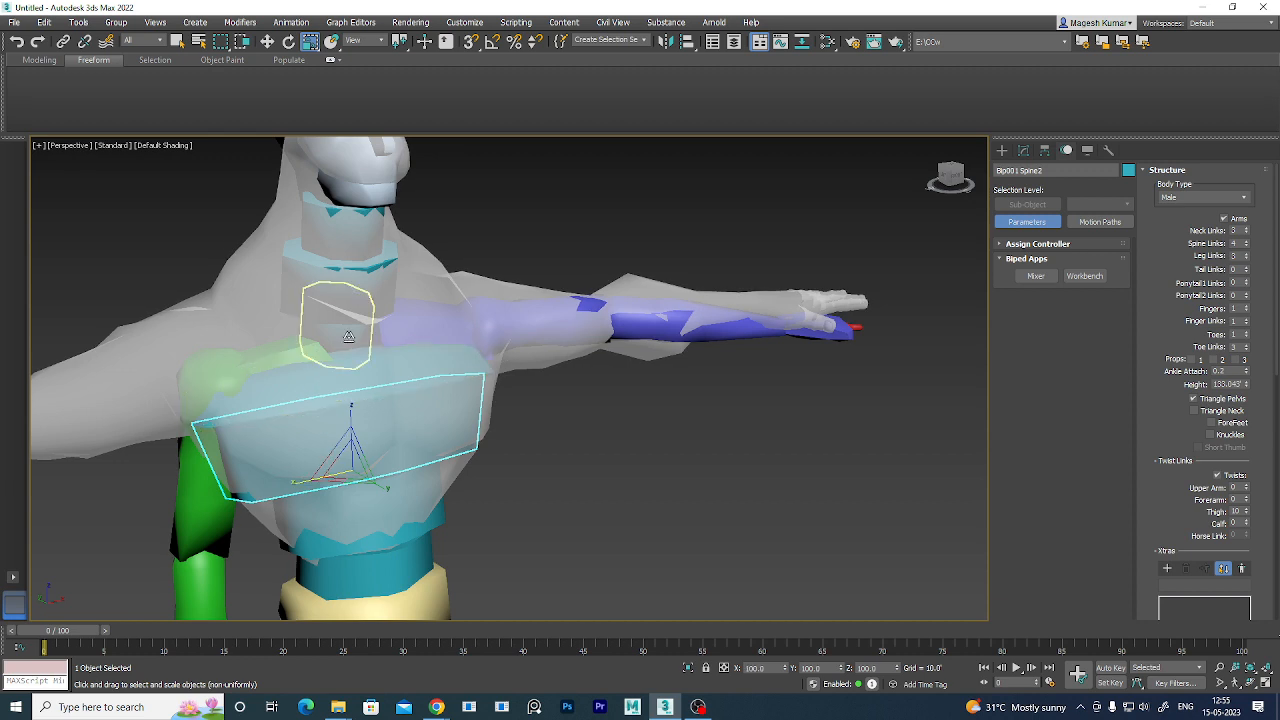
left_click_drag(300, 356, 263, 357)
left_click(362, 204)
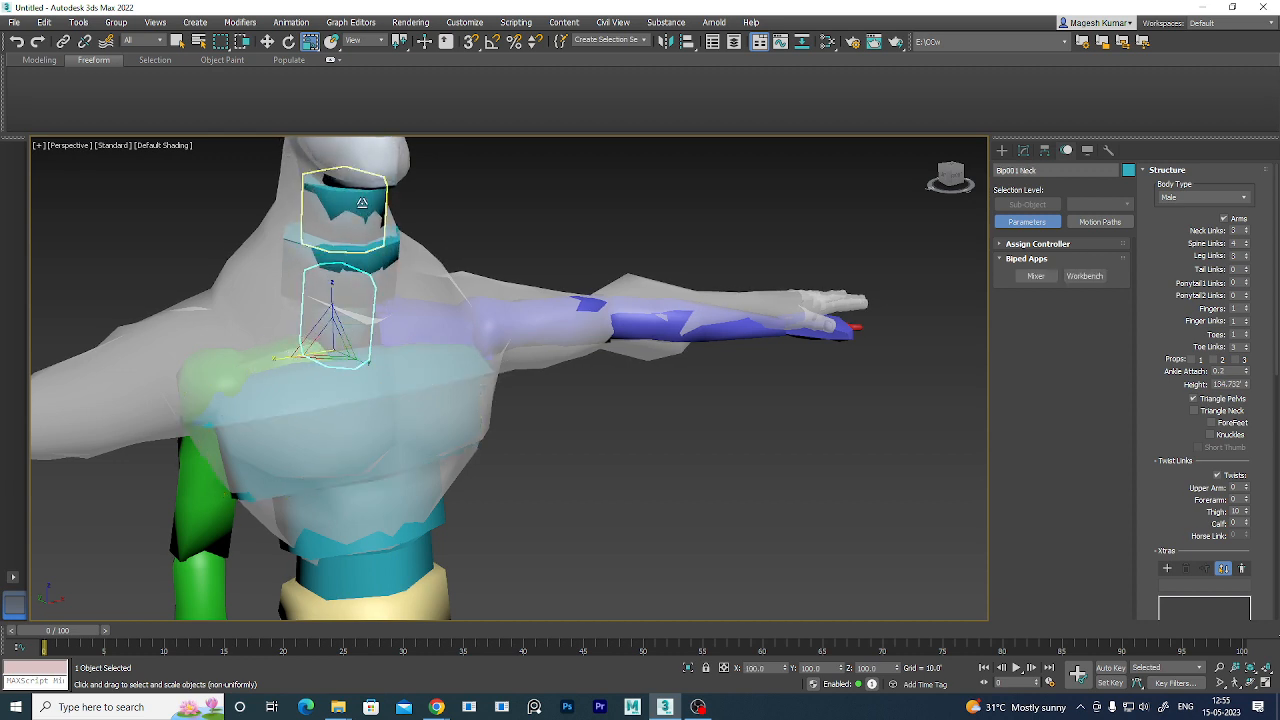
left_click_drag(285, 244, 279, 245)
- Scale the biped's left forearm shorter so it ends at the man's wrist
middle_click_drag(502, 417, 450, 488, "alt")
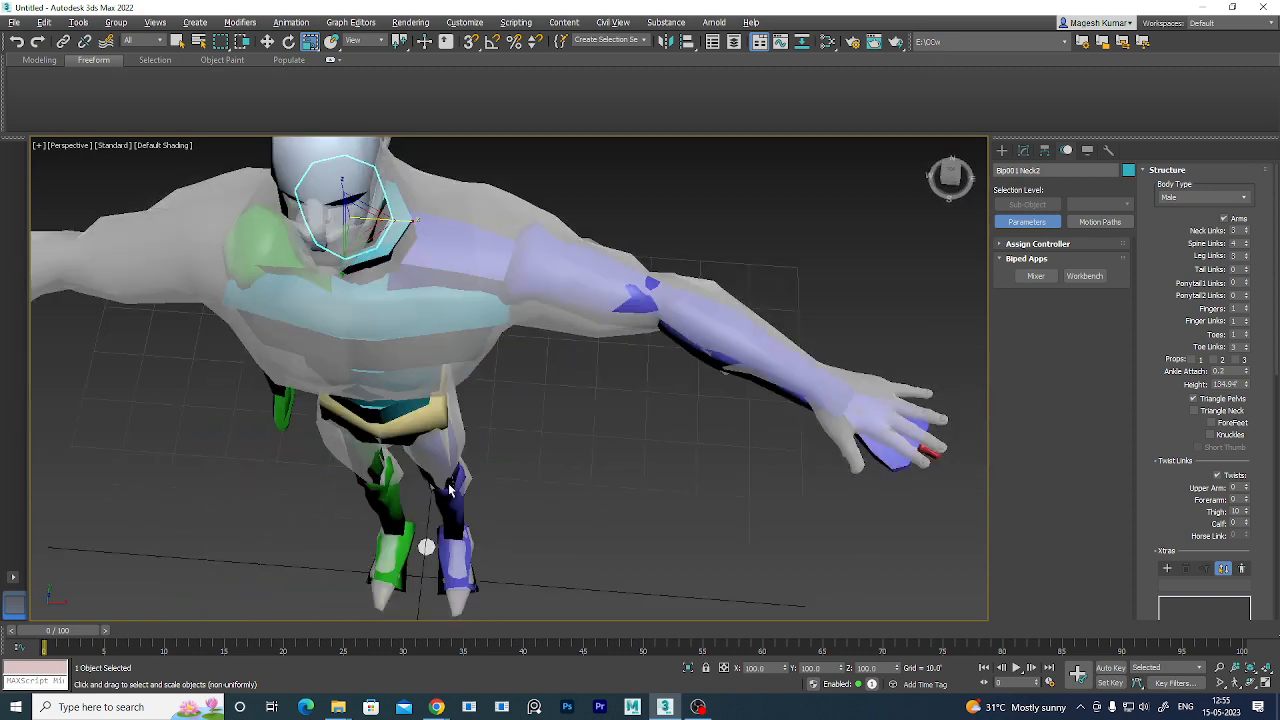
mouse_move(574, 423)
middle_mouse_down()
mouse_move(518, 427)
mouse_move(577, 420)
middle_mouse_up()
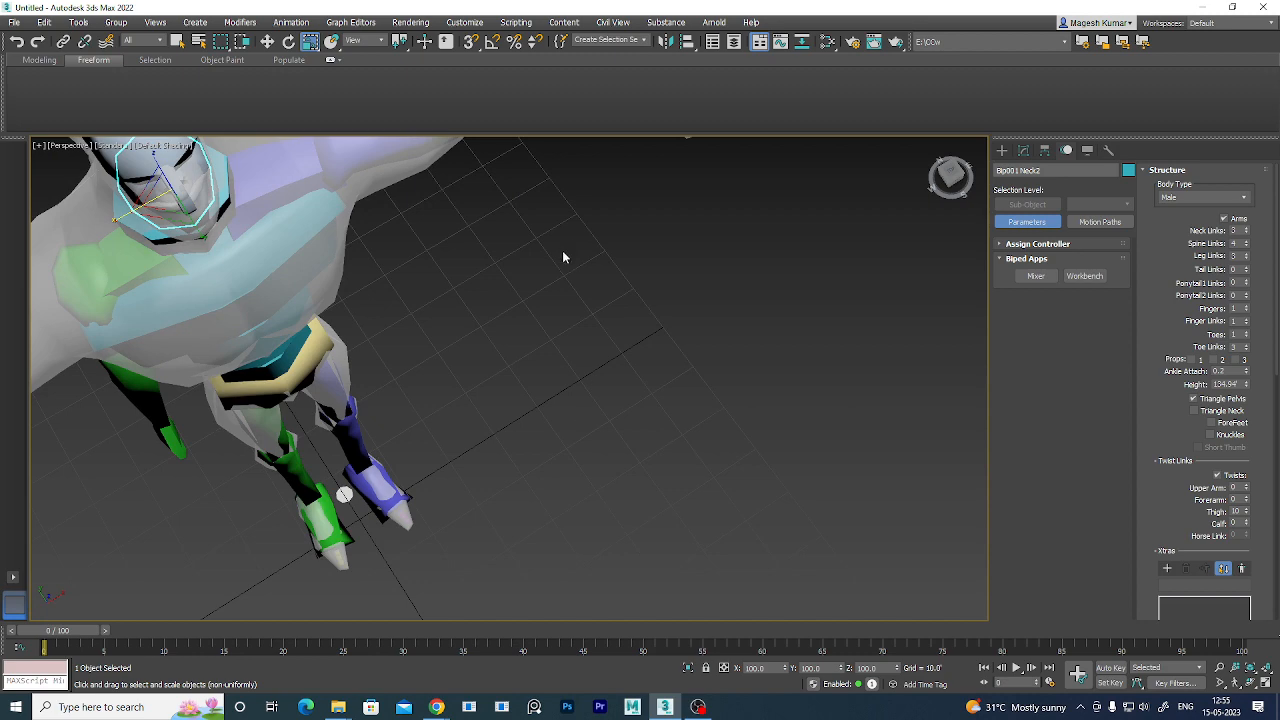
middle_click_drag(563, 257, 473, 457, "alt")
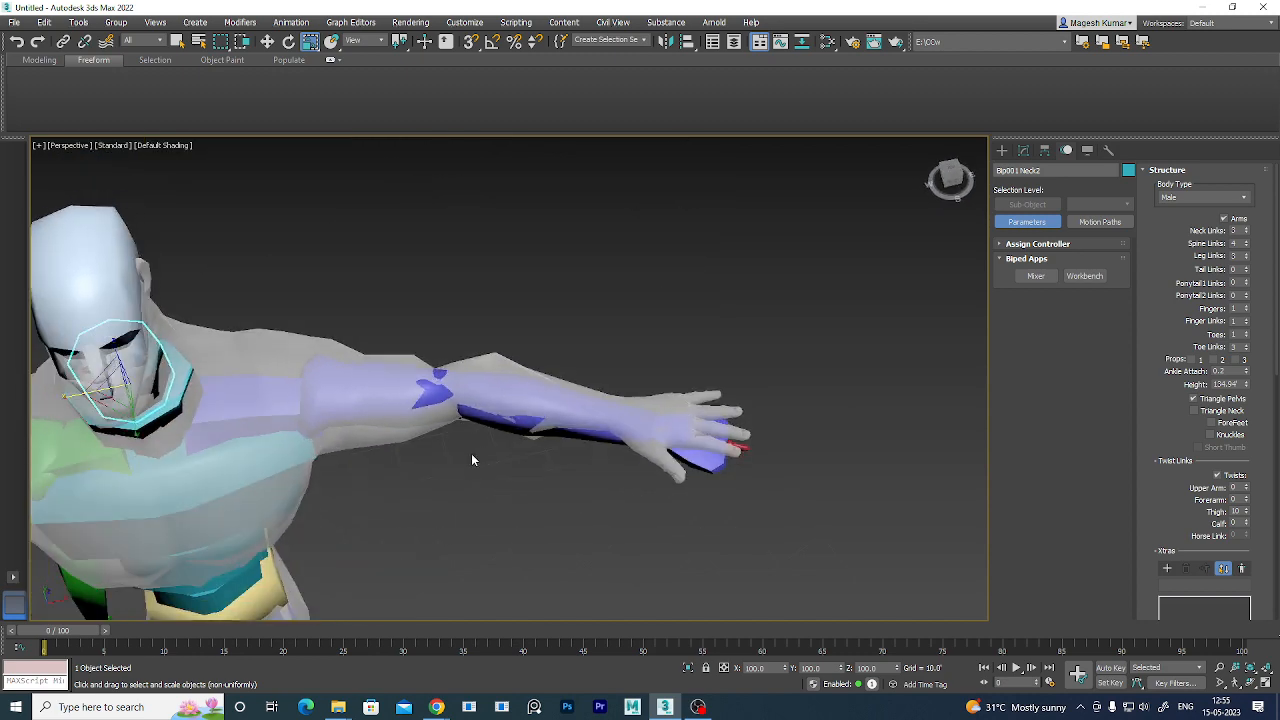
scroll(473, 458, "up", 3)
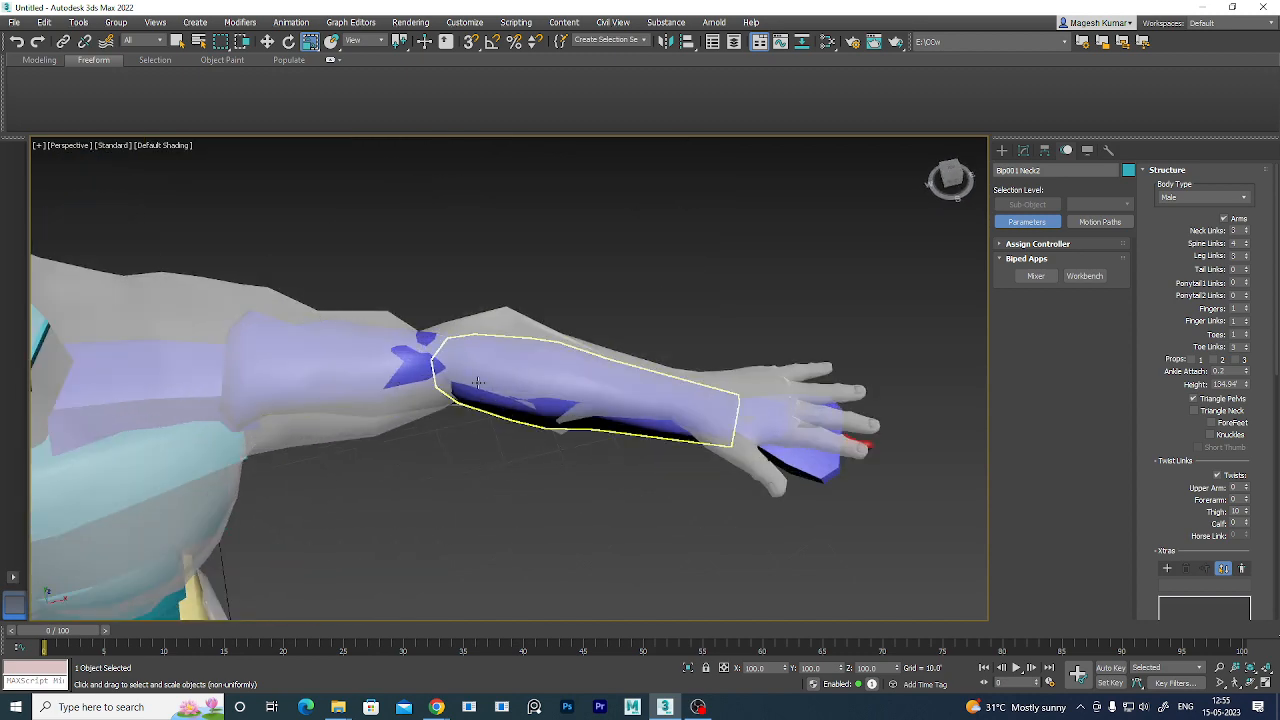
middle_click_drag(478, 380, 469, 473, "alt")
middle_click_drag(454, 394, 394, 444)
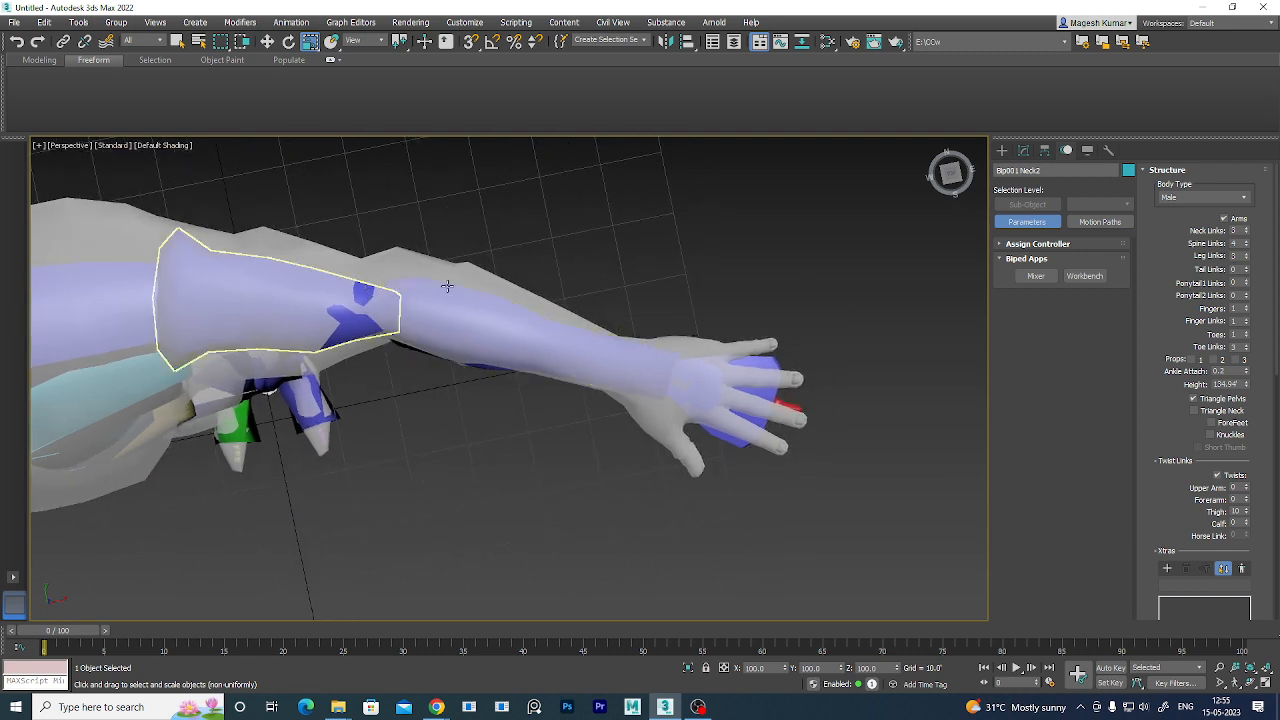
middle_click_drag(636, 454, 619, 418, "alt")
left_click(612, 410)
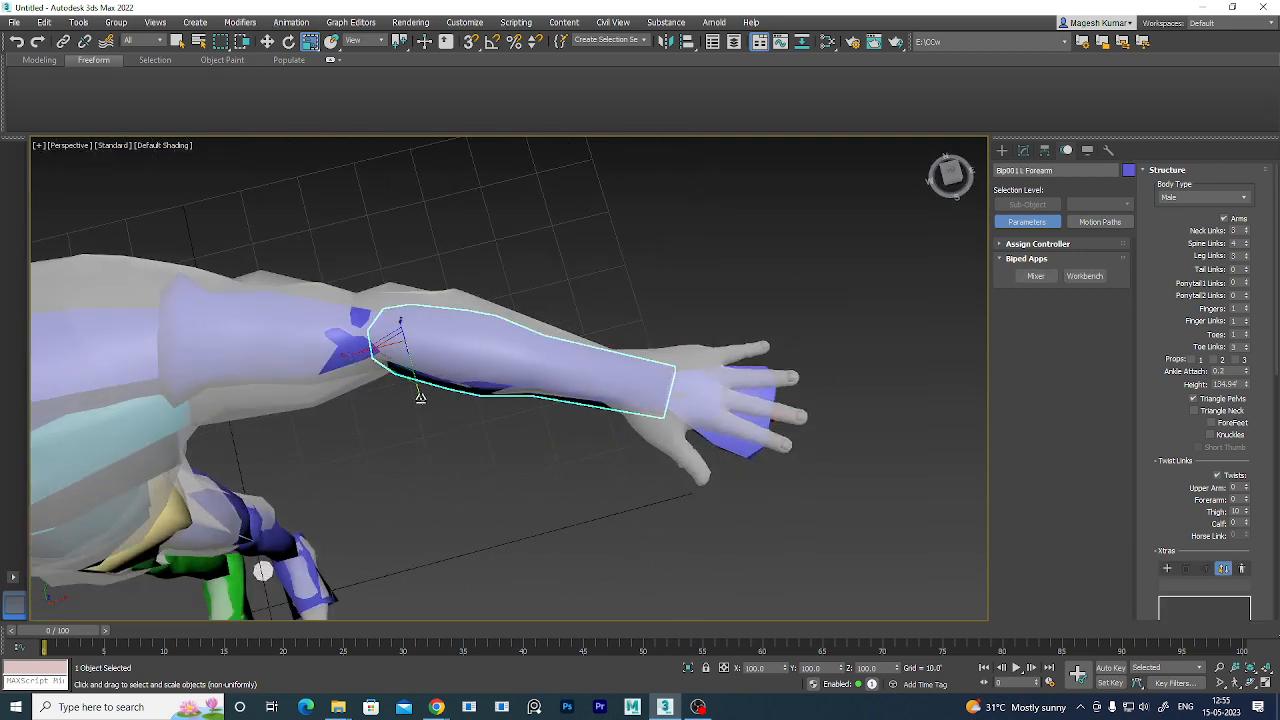
left_click_drag(343, 360, 360, 356)
- Rotate the biped's left upper arm slightly upward so the forearm and hand rise inside the man's arm
middle_click_drag(532, 439, 518, 349, "alt")
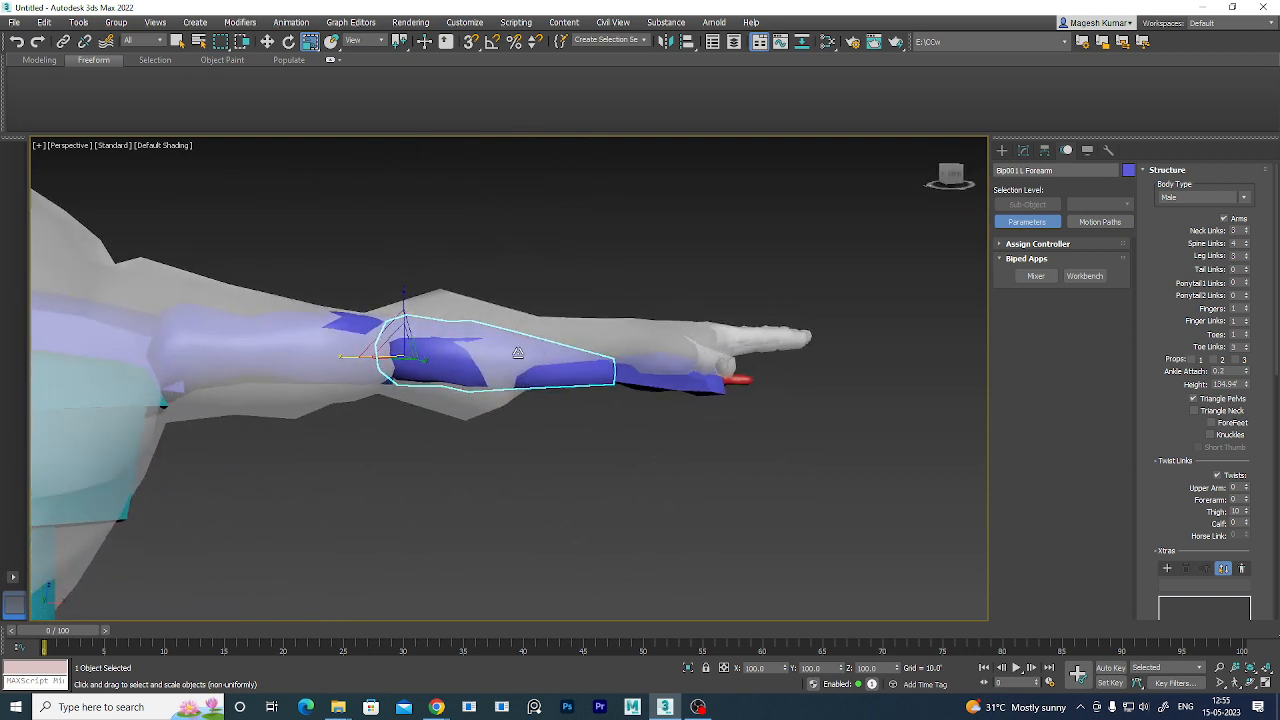
key("e")
left_click(310, 325)
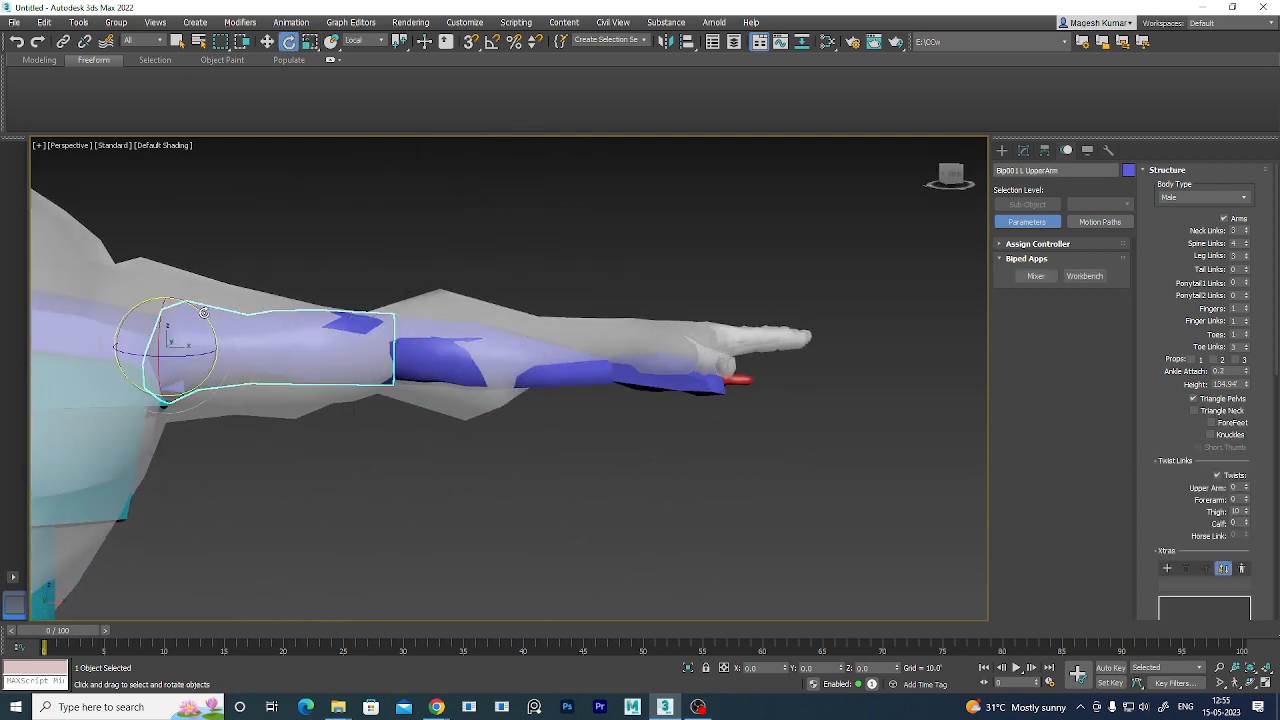
left_click_drag(203, 313, 200, 311)
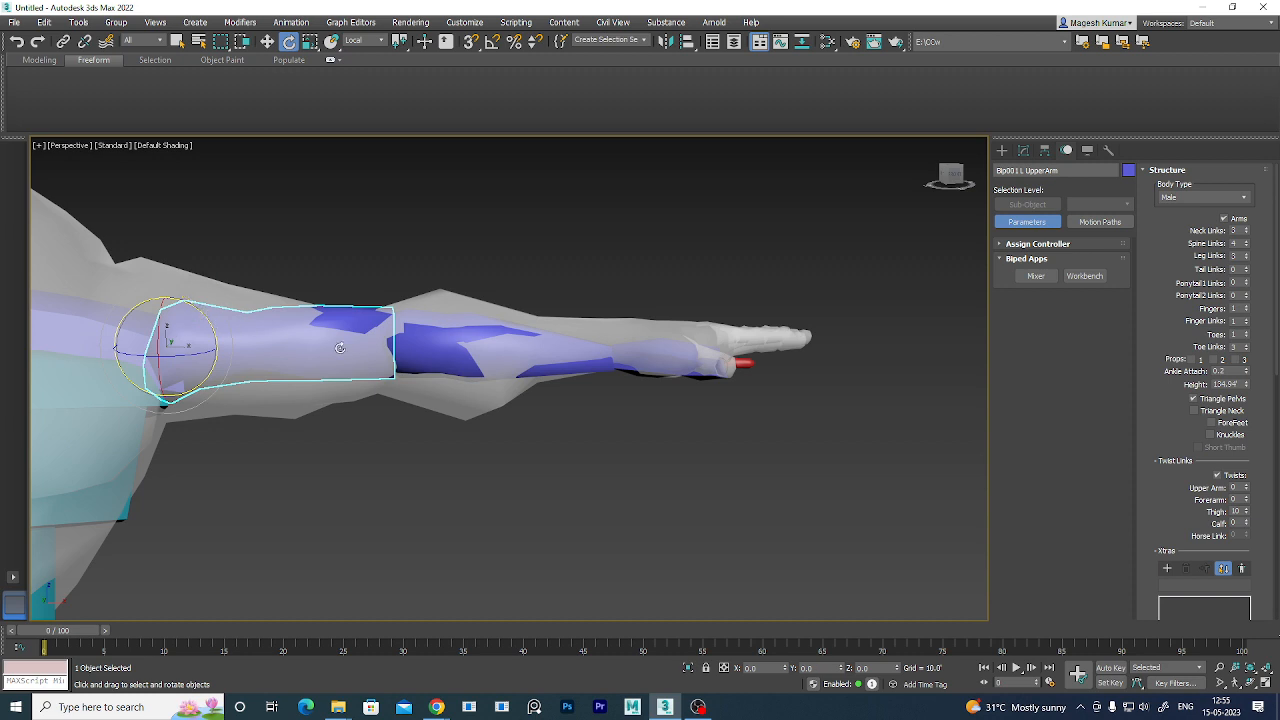
left_click_drag(160, 325, 162, 334)
middle_click_drag(506, 467, 539, 483, "alt")
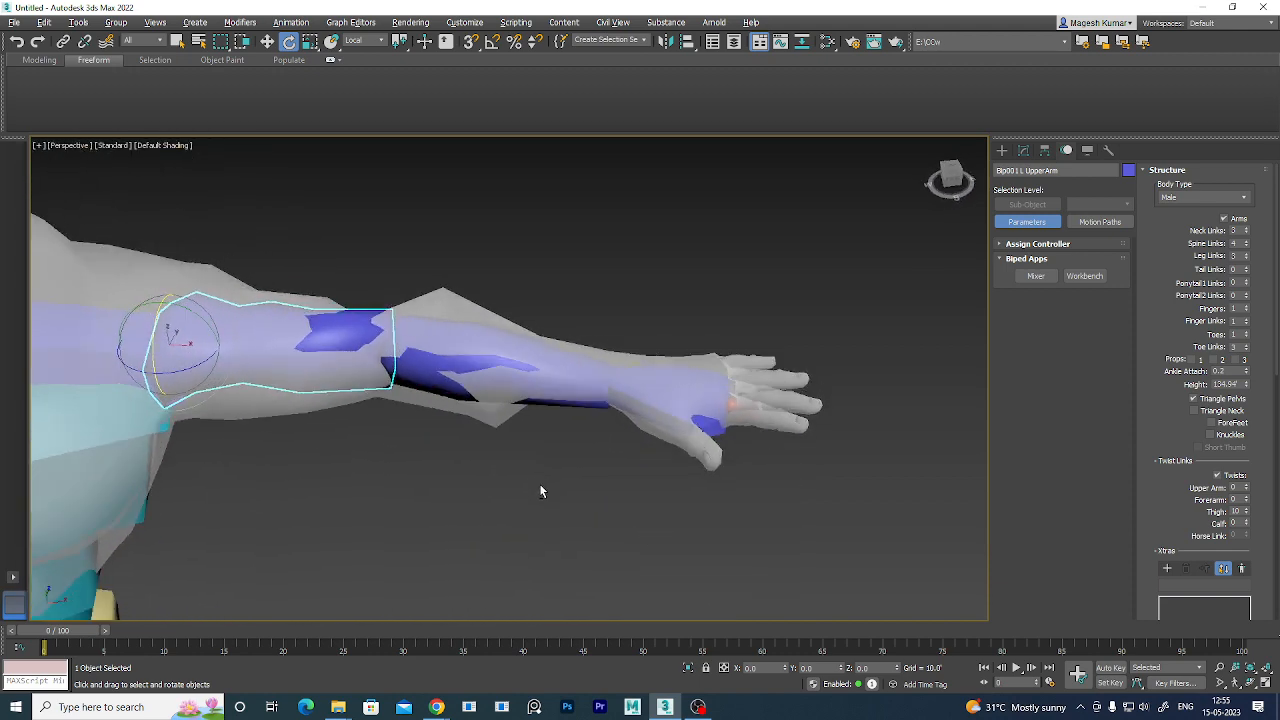
left_click(532, 398)
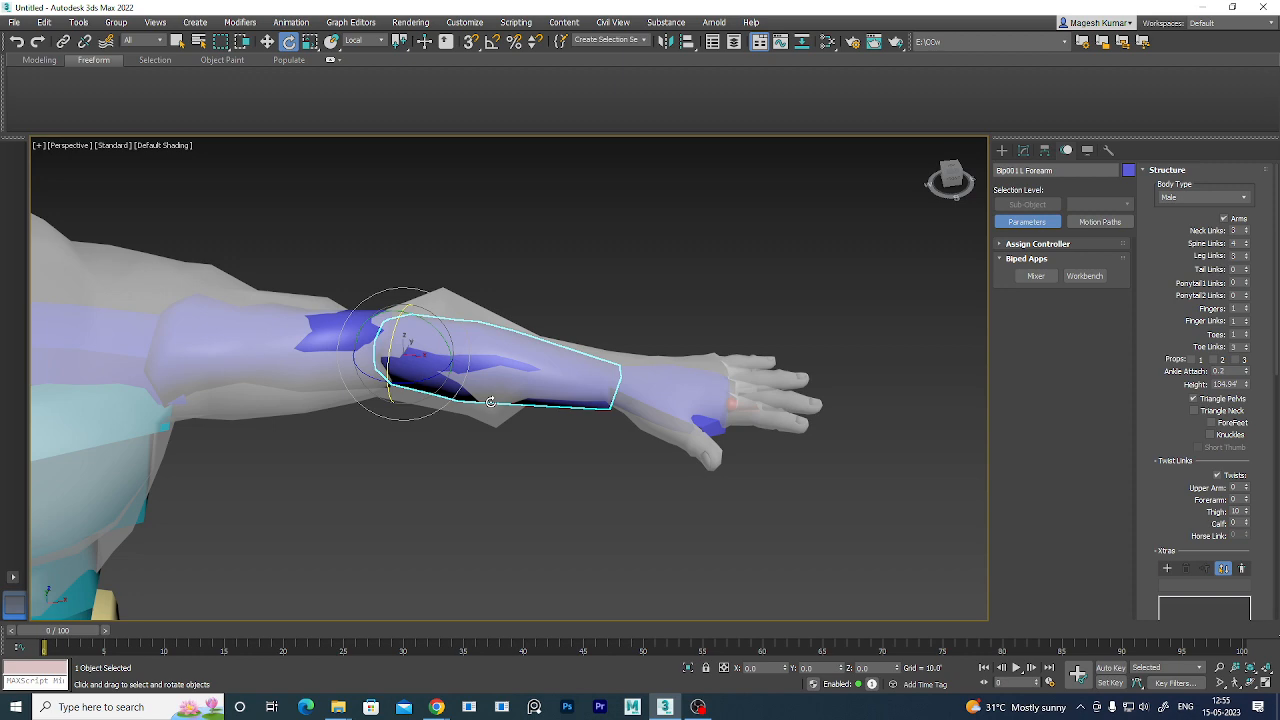
key("w")
mouse_move(503, 443)
middle_mouse_down("alt")
mouse_move(537, 543)
mouse_move(548, 464)
mouse_move(534, 322)
mouse_move(531, 440)
mouse_move(515, 449)
middle_mouse_up("alt")
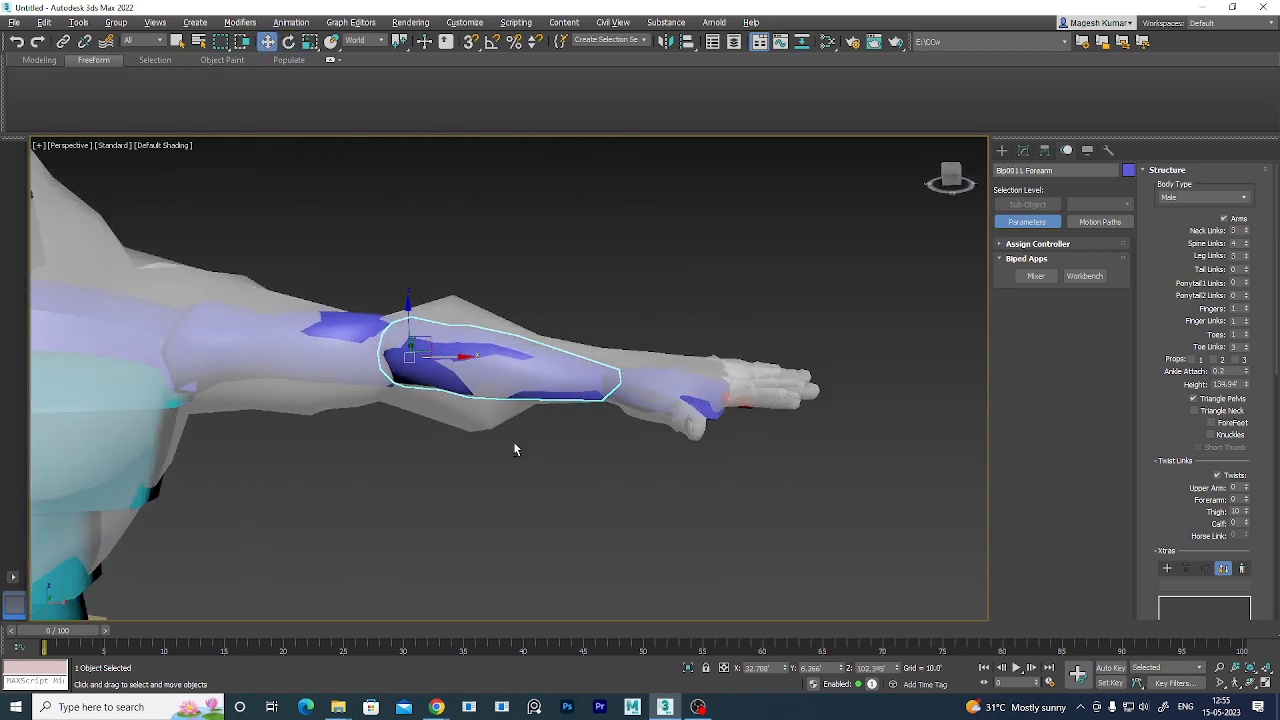
key("e")
left_click_drag(447, 328, 423, 289)
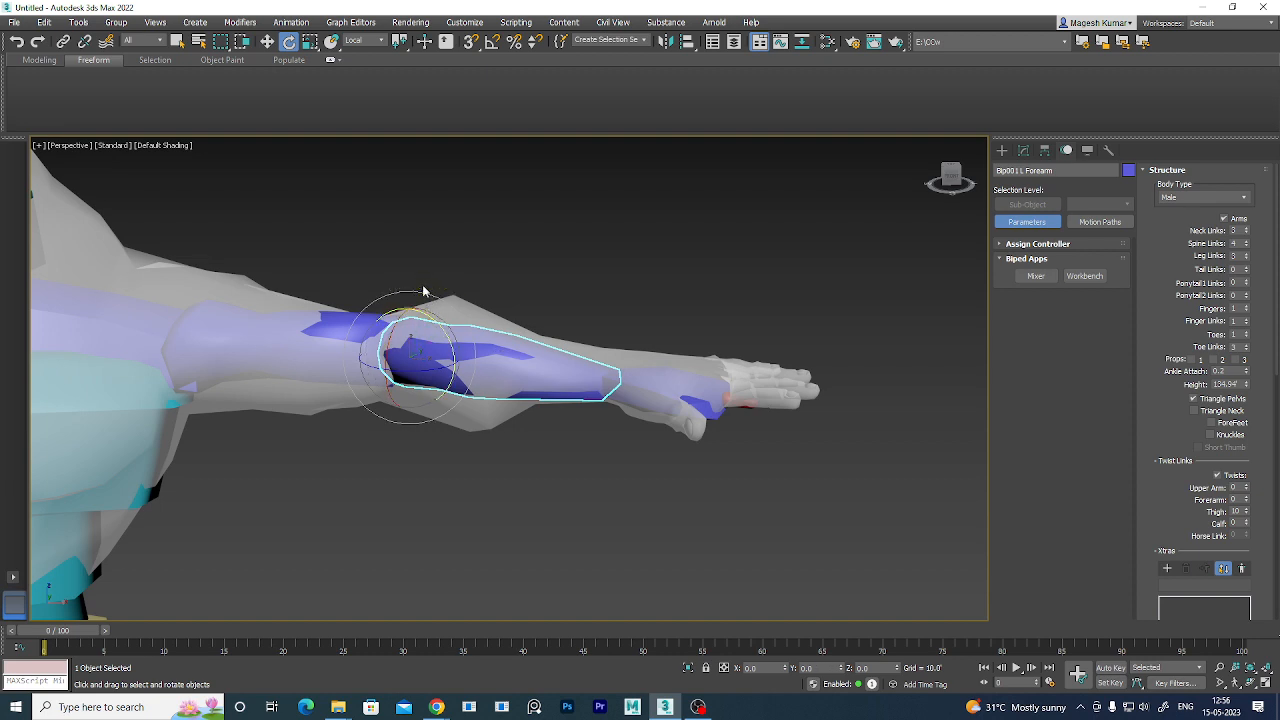
- Fine-tune the left upper arm's rotation around its local Y axis until the arm and hand line up inside the man's arm
left_click(240, 344)
left_click_drag(226, 318, 224, 312)
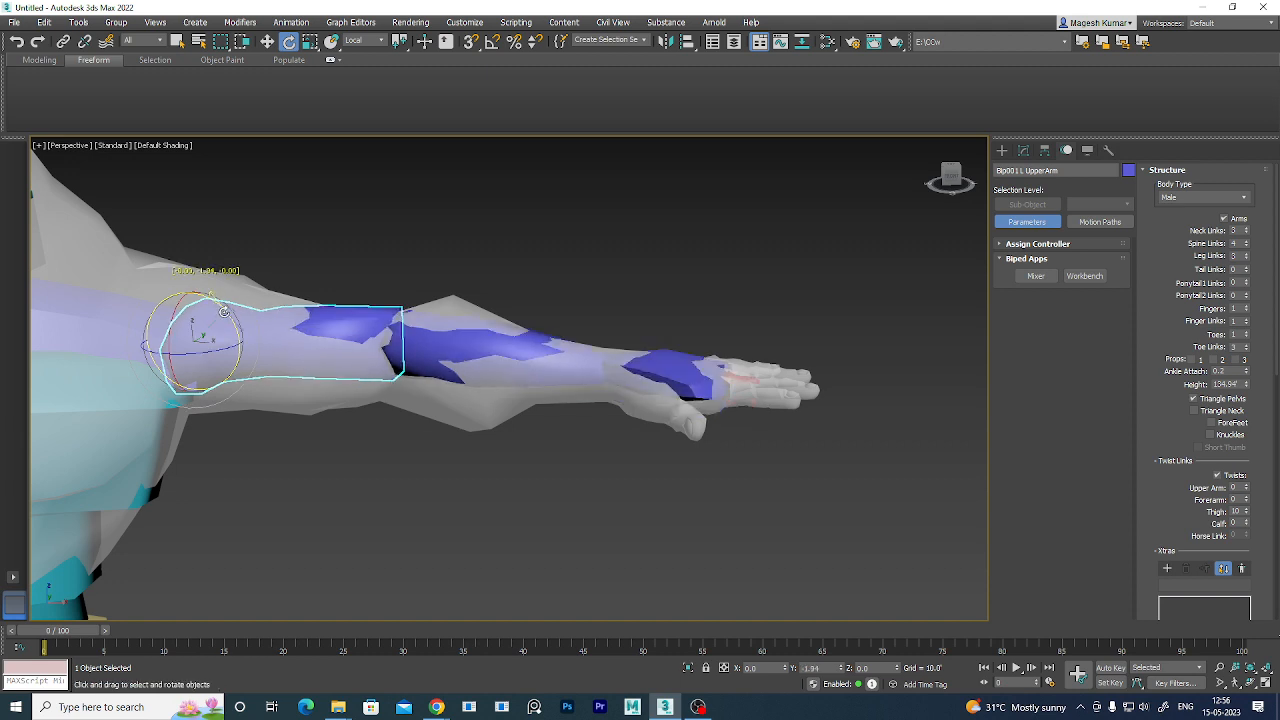
middle_click_drag(224, 312, 397, 457, "alt")
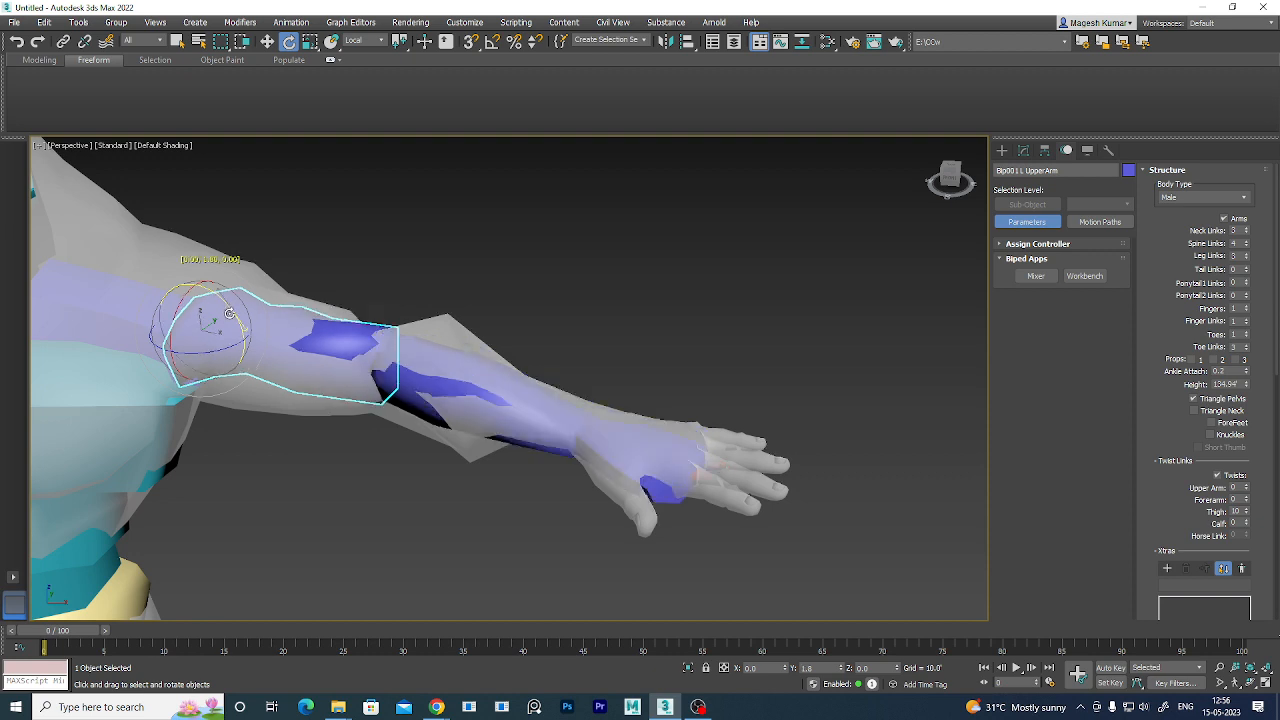
left_click_drag(228, 311, 231, 309)
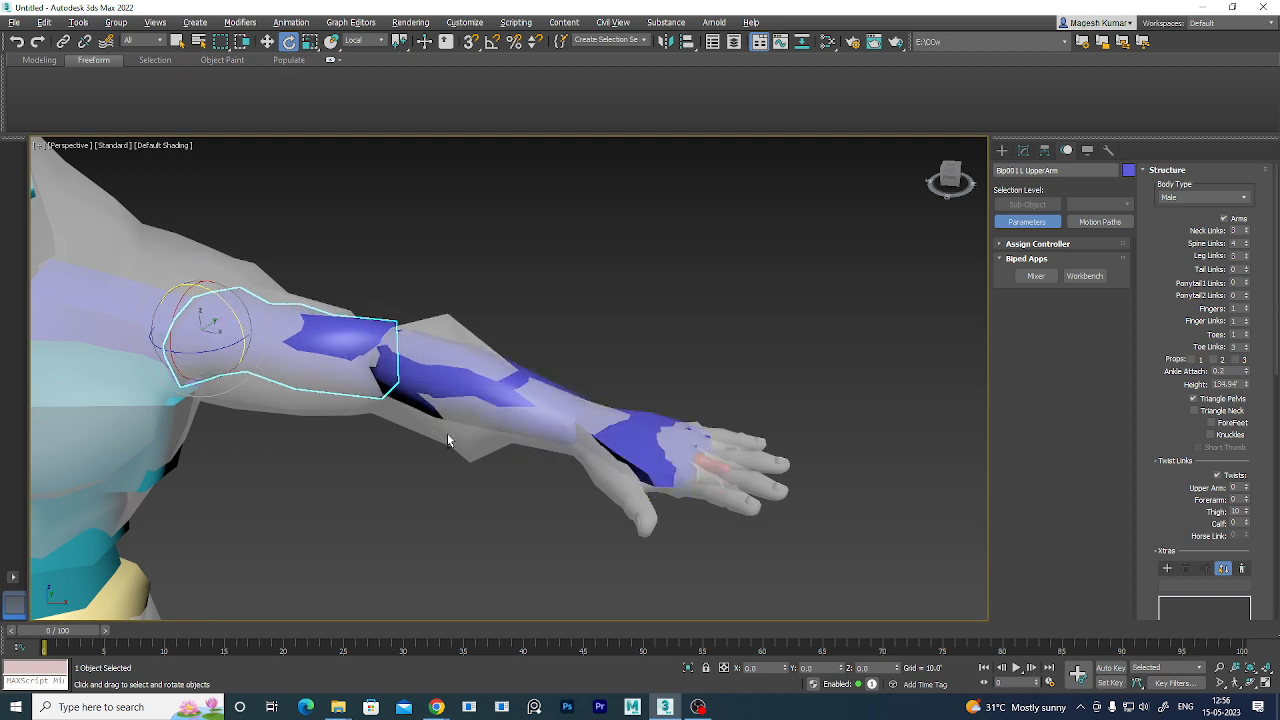
middle_click_drag(447, 433, 468, 387, "alt")
scroll(465, 389, "up", 3)
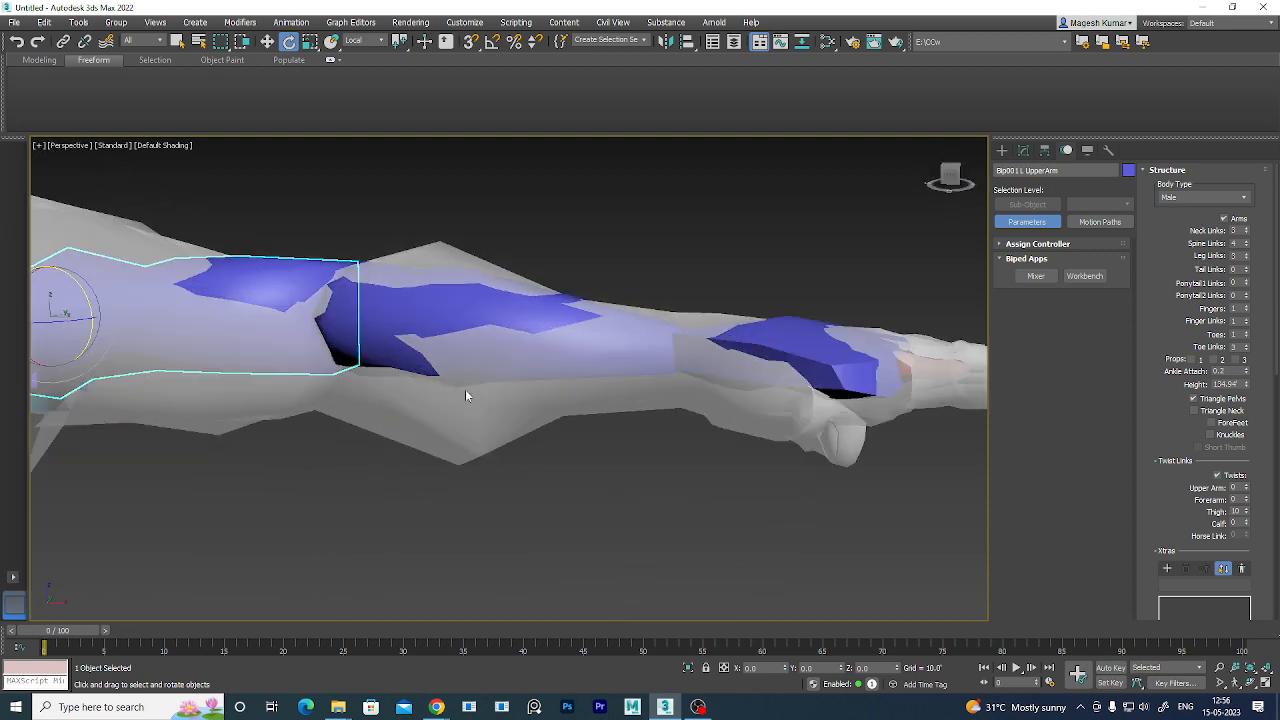
middle_click_drag(347, 335, 428, 376)
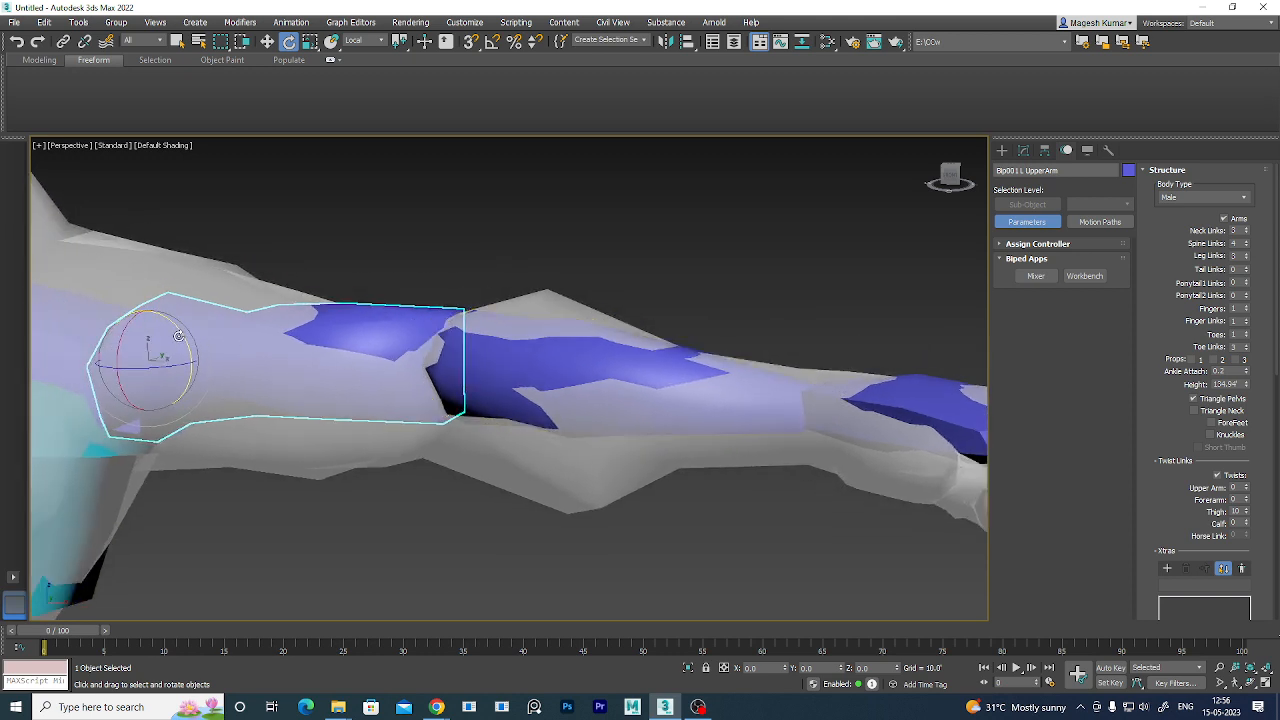
left_click_drag(179, 336, 180, 348)
- Scale the biped's left forearm slightly longer and fine-tune its length to meet the man's wrist
middle_click_drag(468, 466, 491, 512, "alt")
middle_click_drag(617, 446, 512, 354)
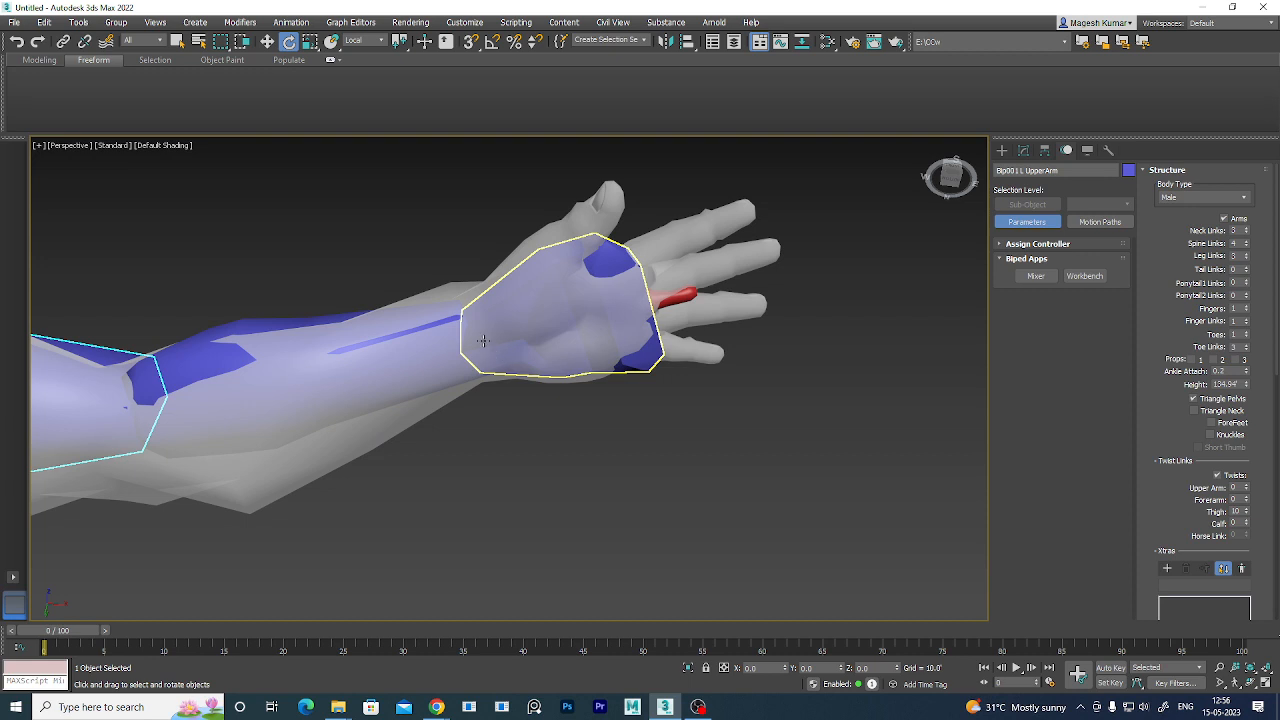
middle_click_drag(513, 398, 526, 451, "alt")
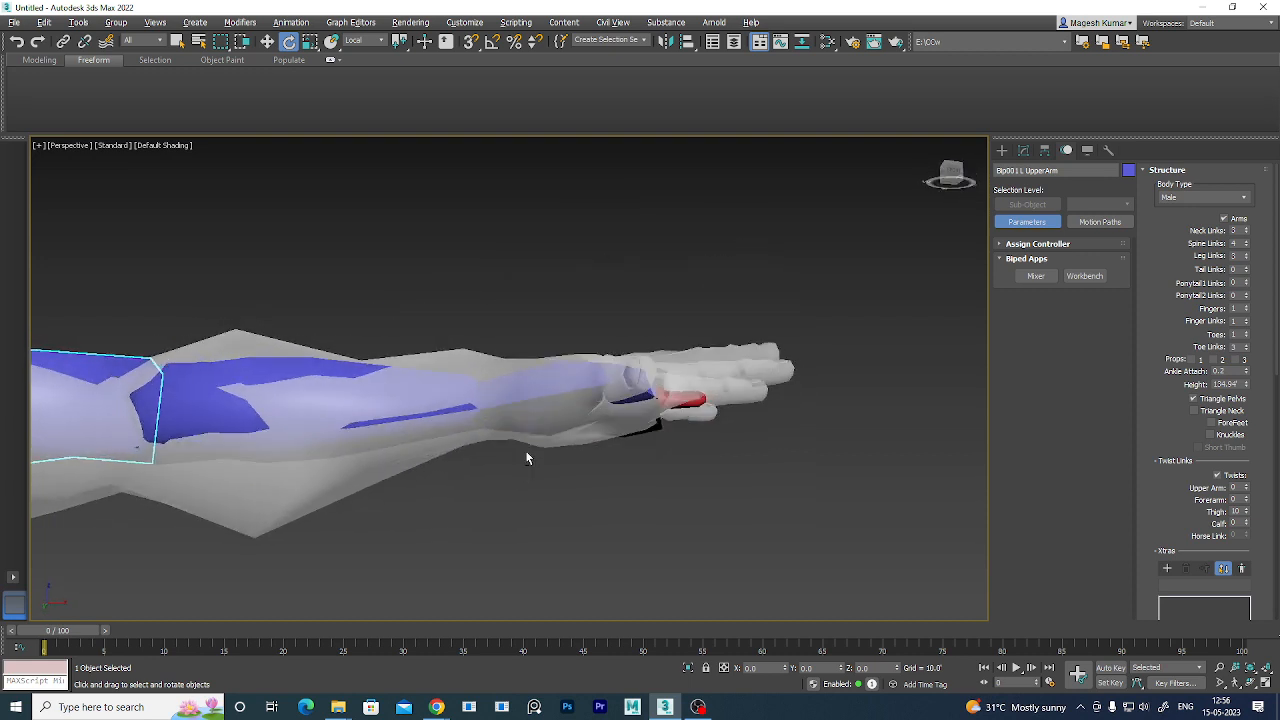
left_click(300, 380)
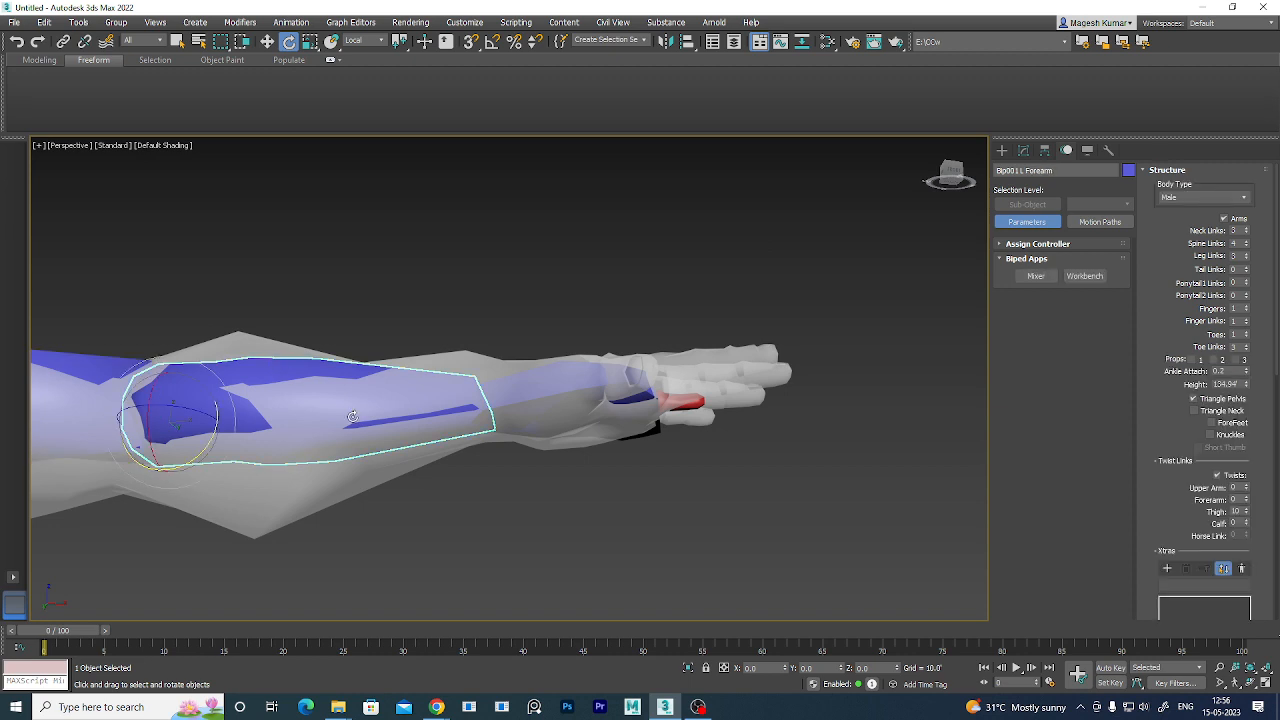
key("r")
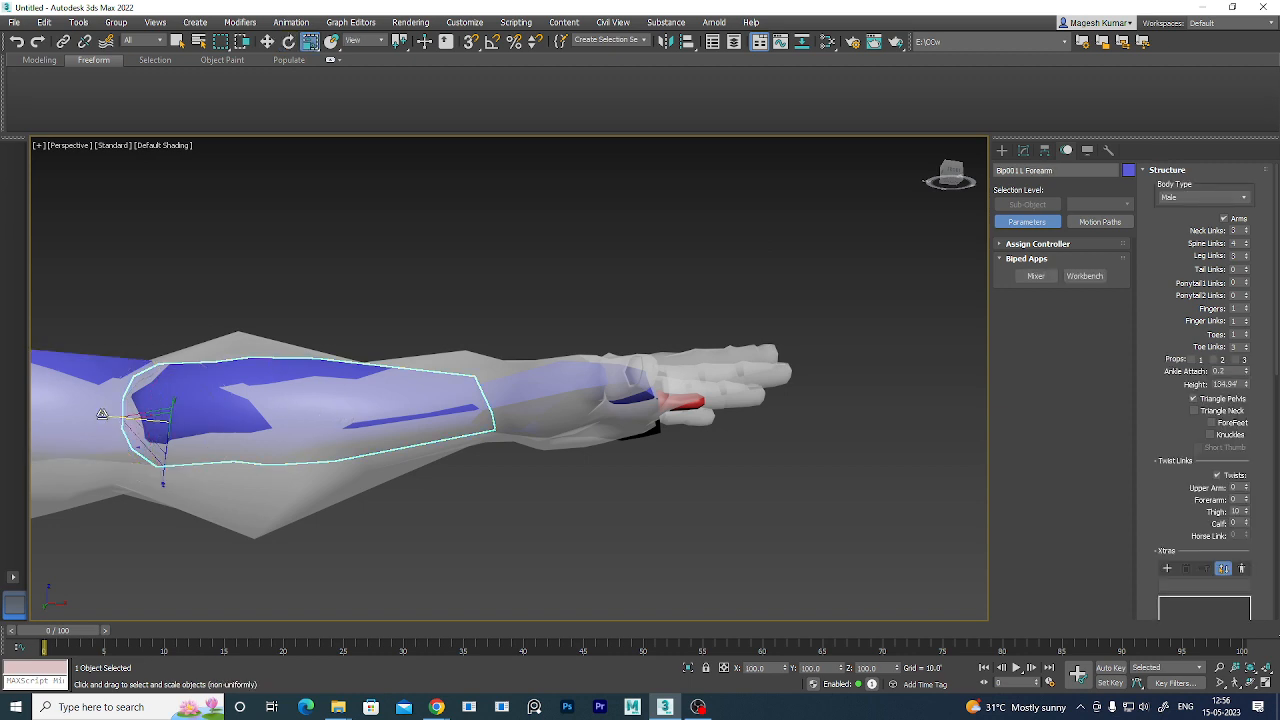
left_click_drag(101, 414, 97, 414)
middle_click_drag(373, 466, 384, 377, "alt")
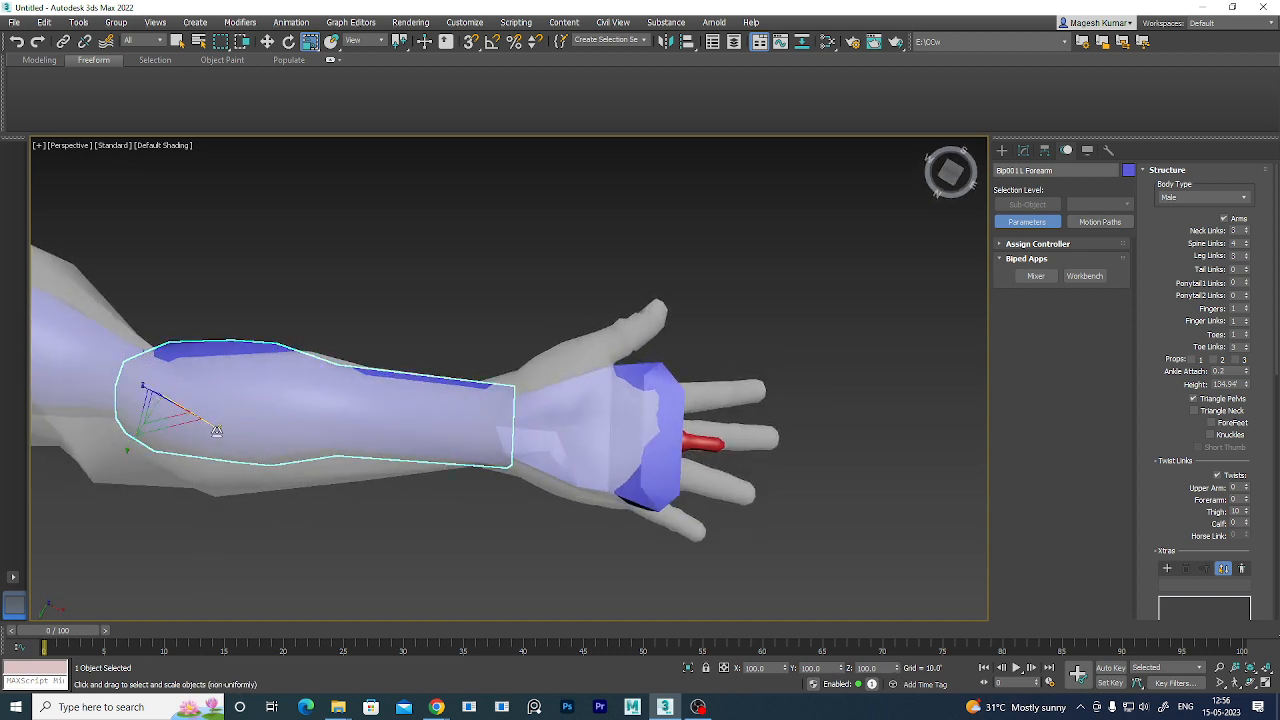
left_click_drag(216, 430, 215, 428)
middle_click_drag(216, 430, 343, 684, "alt")
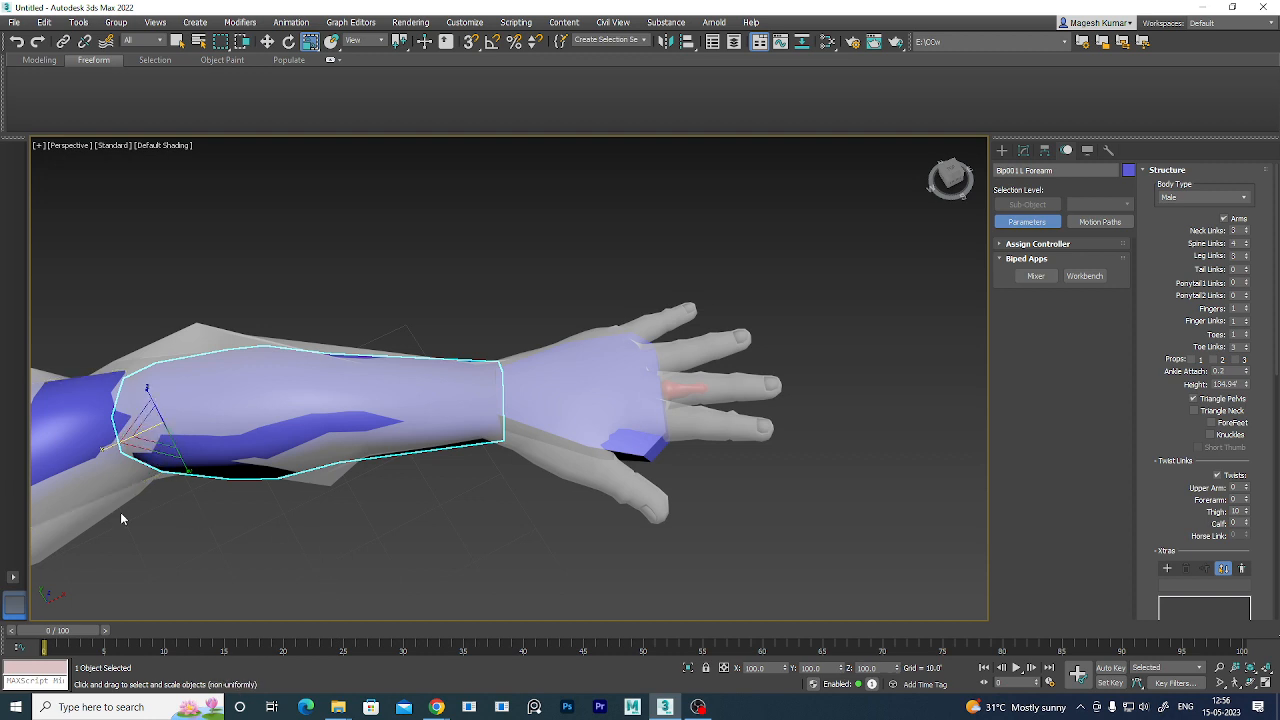
left_click_drag(188, 470, 200, 523)
key("ctrl+z")
left_click_drag(148, 391, 145, 324)
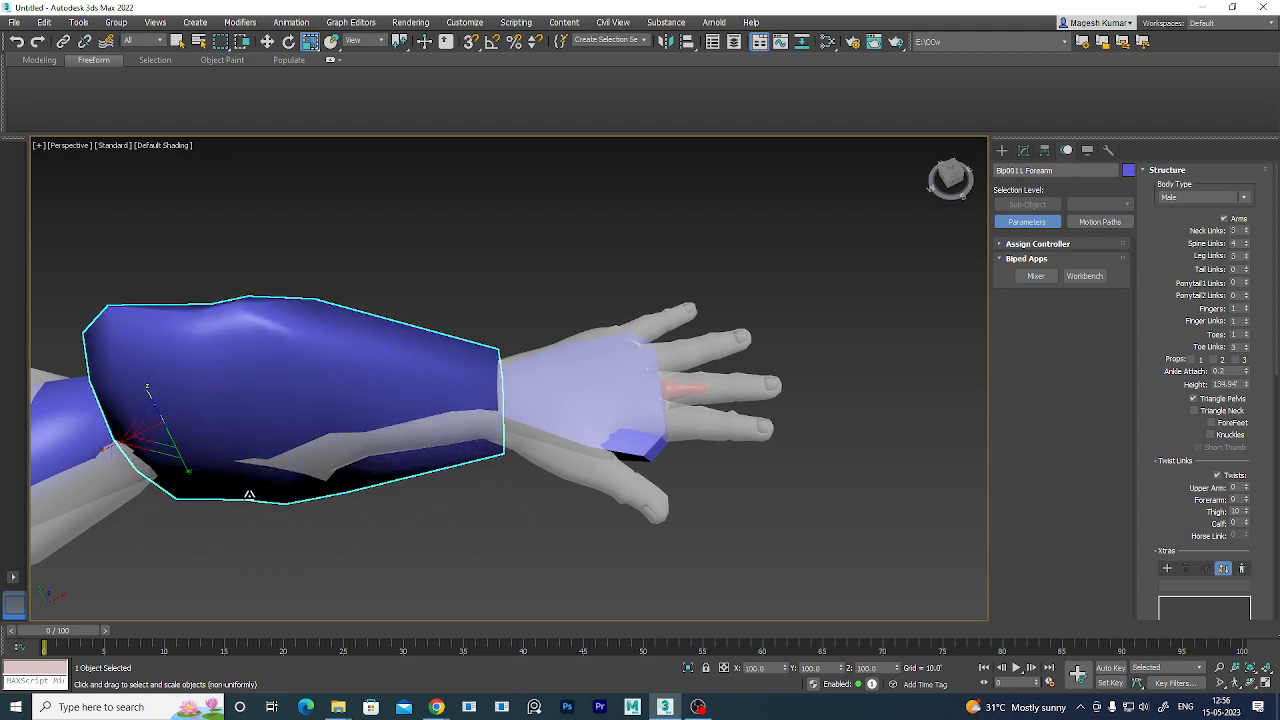
key("ctrl+z")
left_click_drag(106, 456, 77, 483)
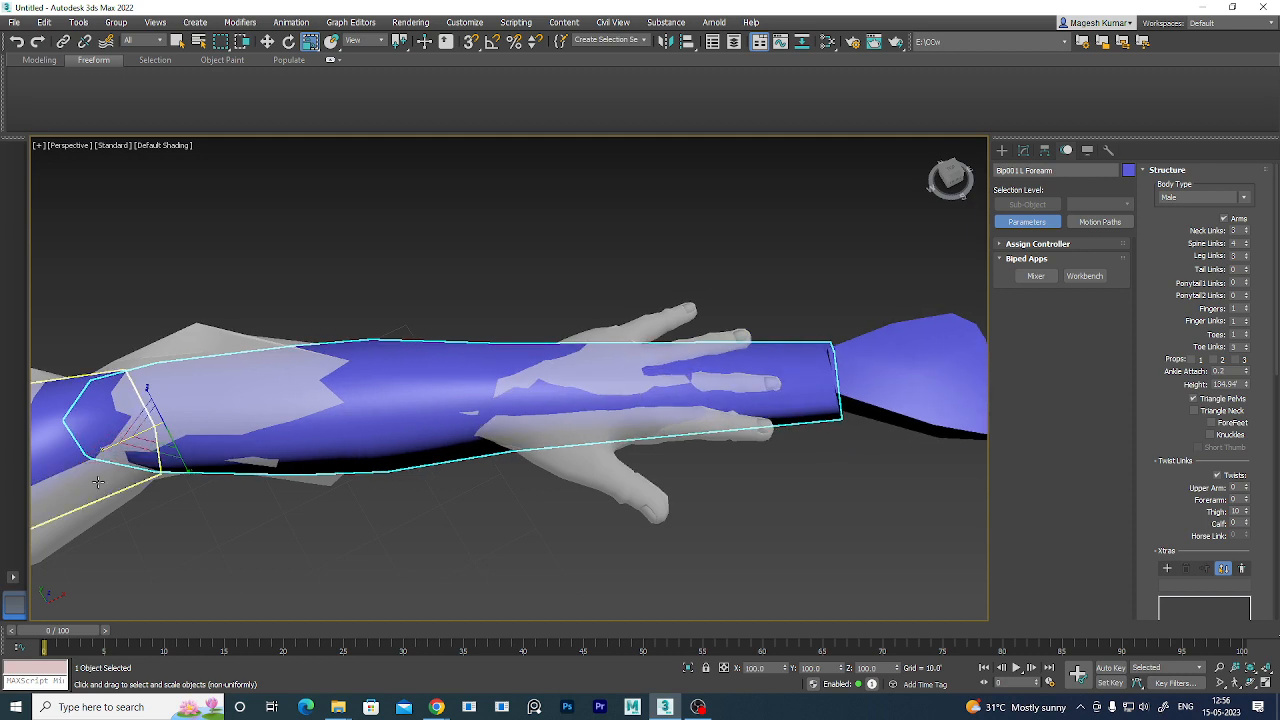
key("ctrl+z")
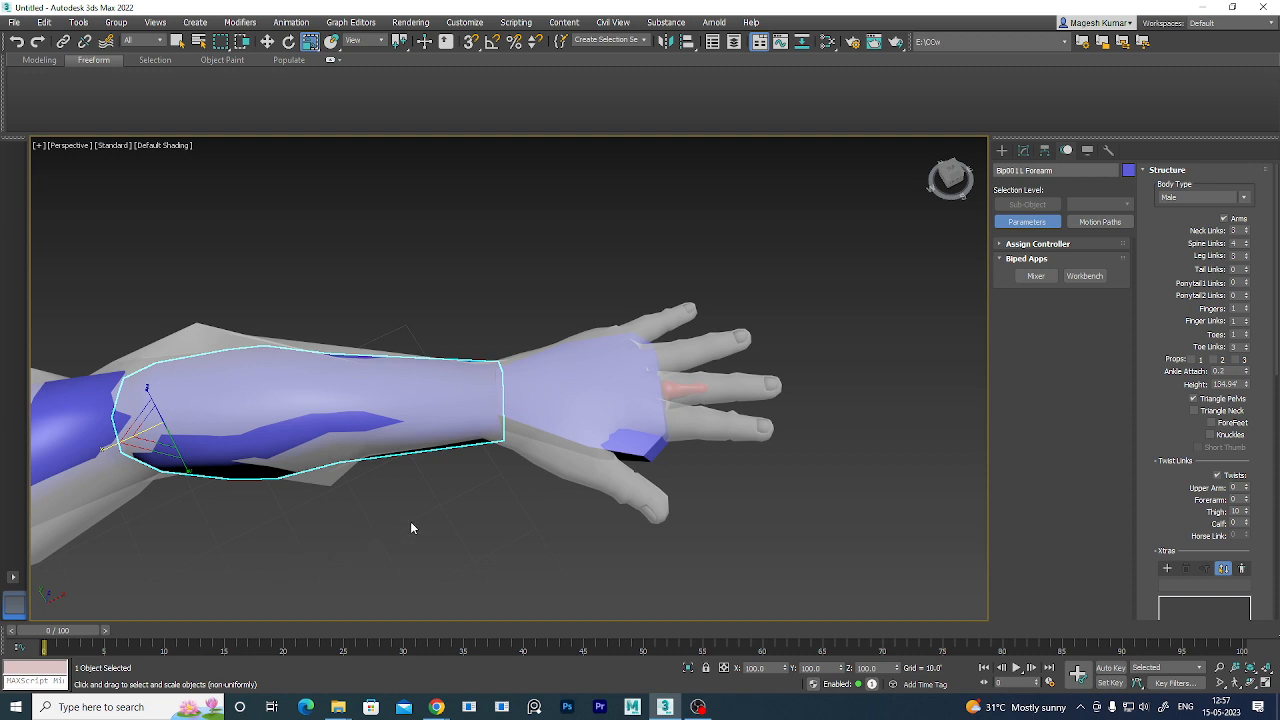
- Set the biped's finger count to 5 and its finger links to 3 with the left hand selected
mouse_move(410, 526)
middle_mouse_down("alt")
mouse_move(334, 523)
mouse_move(377, 531)
mouse_move(410, 560)
mouse_move(434, 463)
mouse_move(377, 531)
mouse_move(417, 509)
middle_mouse_up("alt")
left_click(313, 300)
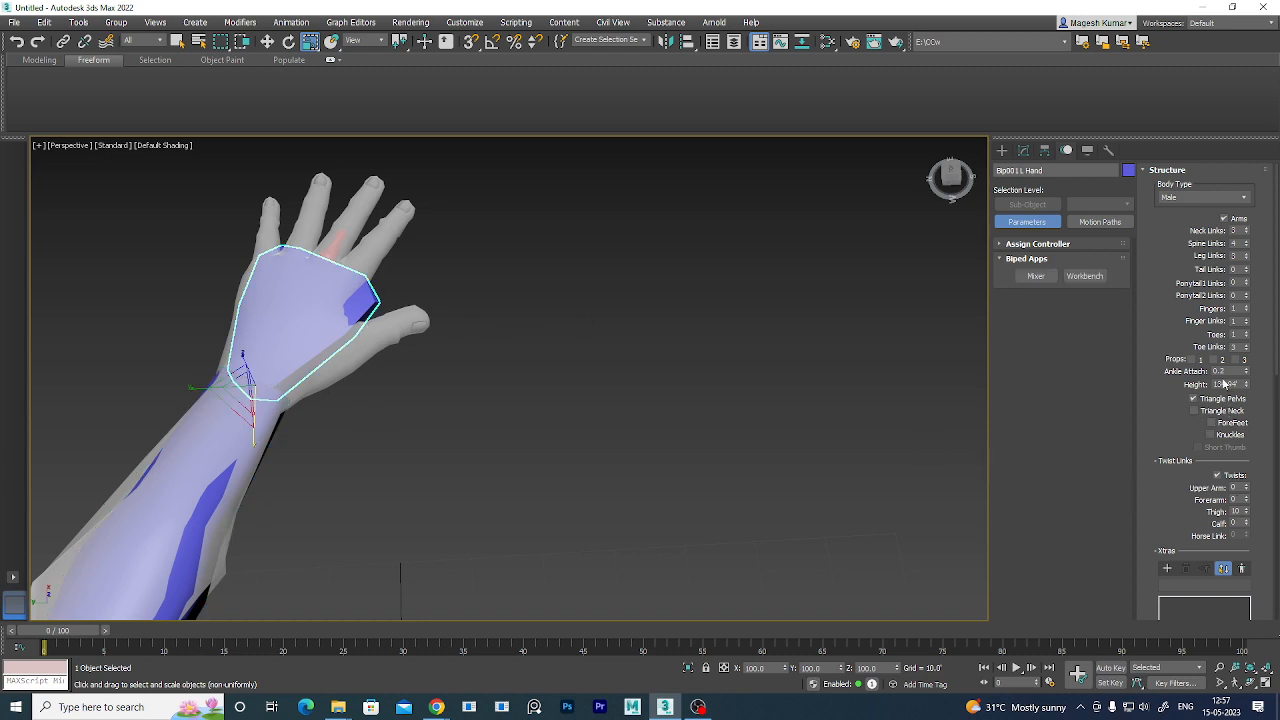
left_click(1246, 308)
left_click(1246, 306)
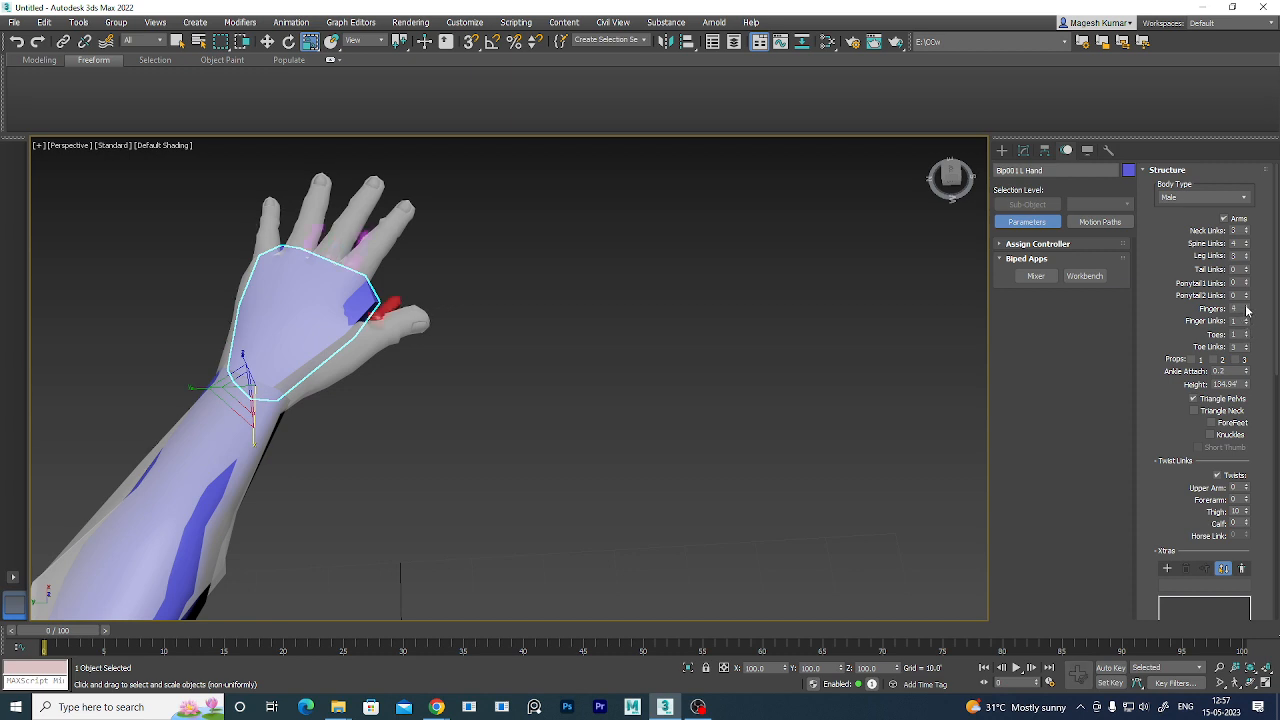
left_click(1246, 306)
left_click(1246, 306)
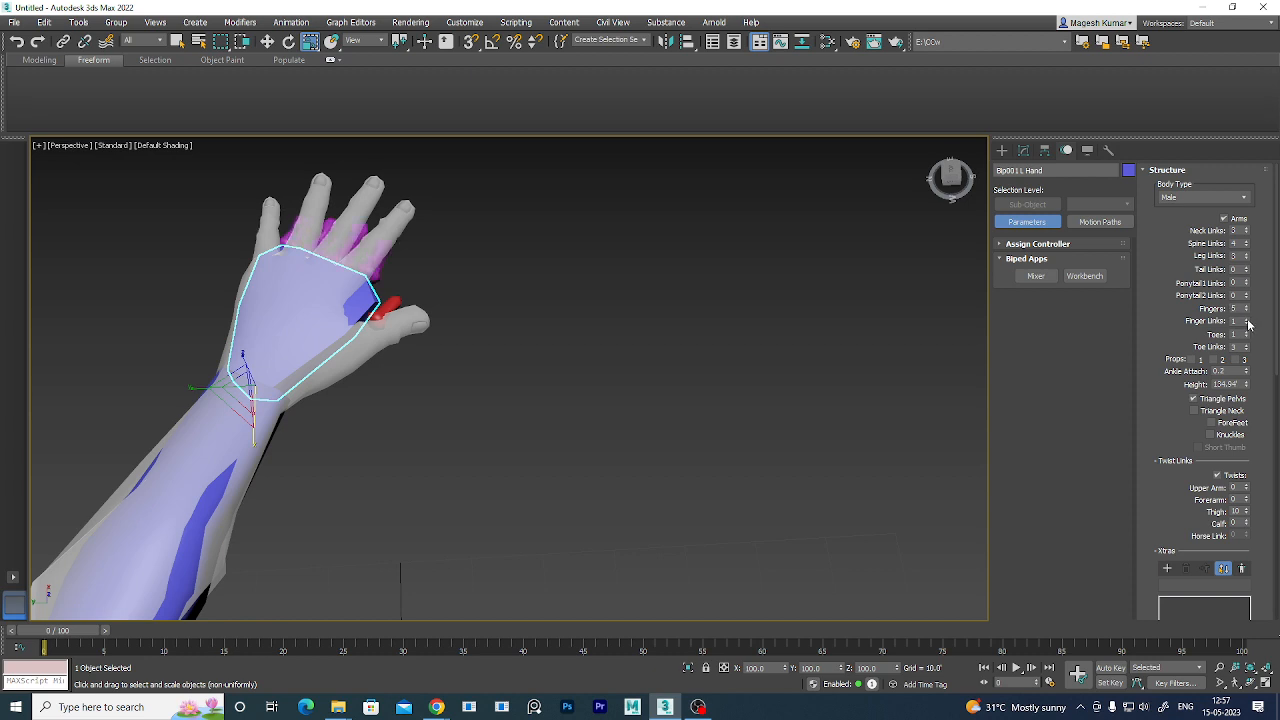
left_click(1246, 319)
left_click(1246, 319)
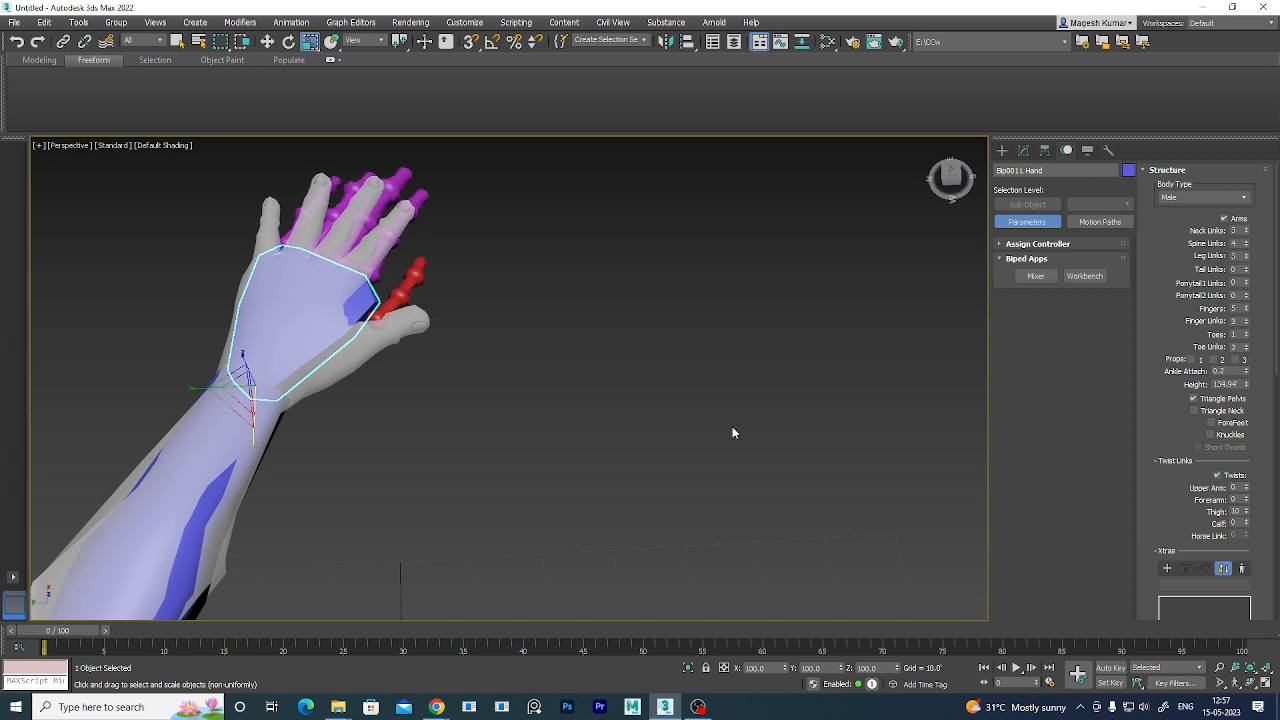
- Scale the biped's left hand slightly shorter along its local X axis to fit the man's palm
middle_click_drag(627, 482, 478, 581, "alt")
middle_click_drag(402, 545, 393, 447, "alt")
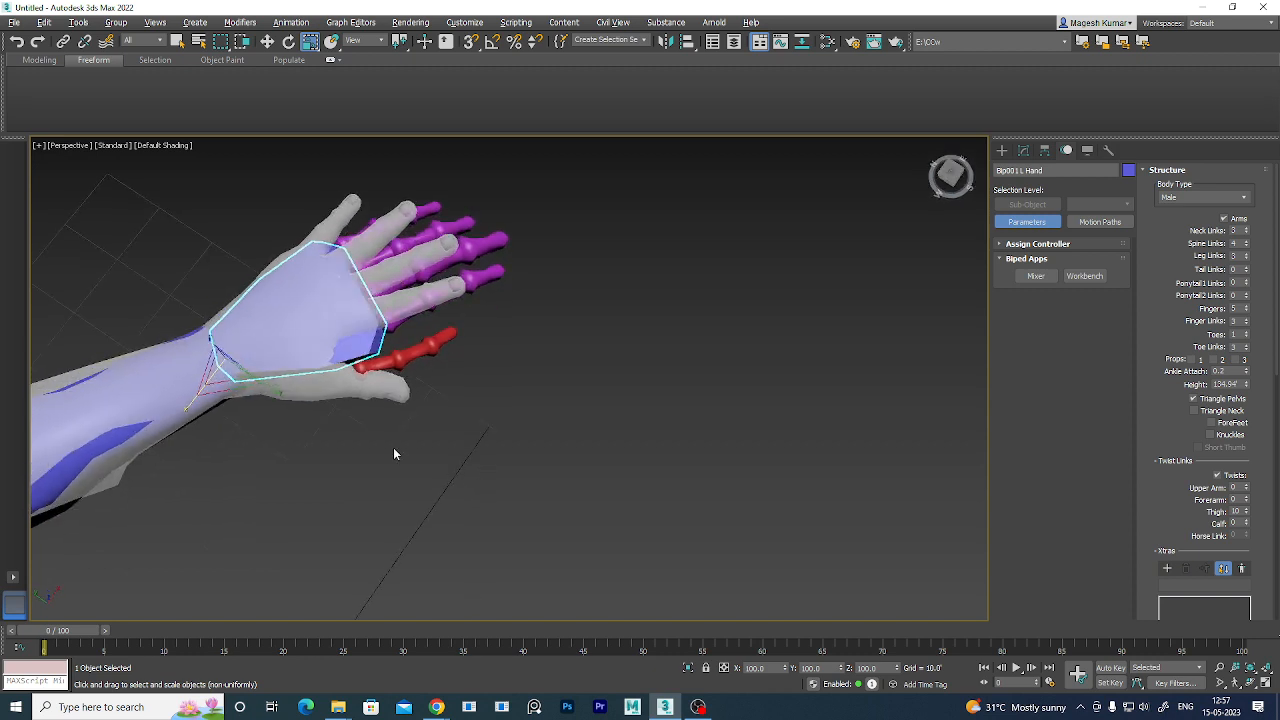
left_click_drag(184, 411, 188, 406)
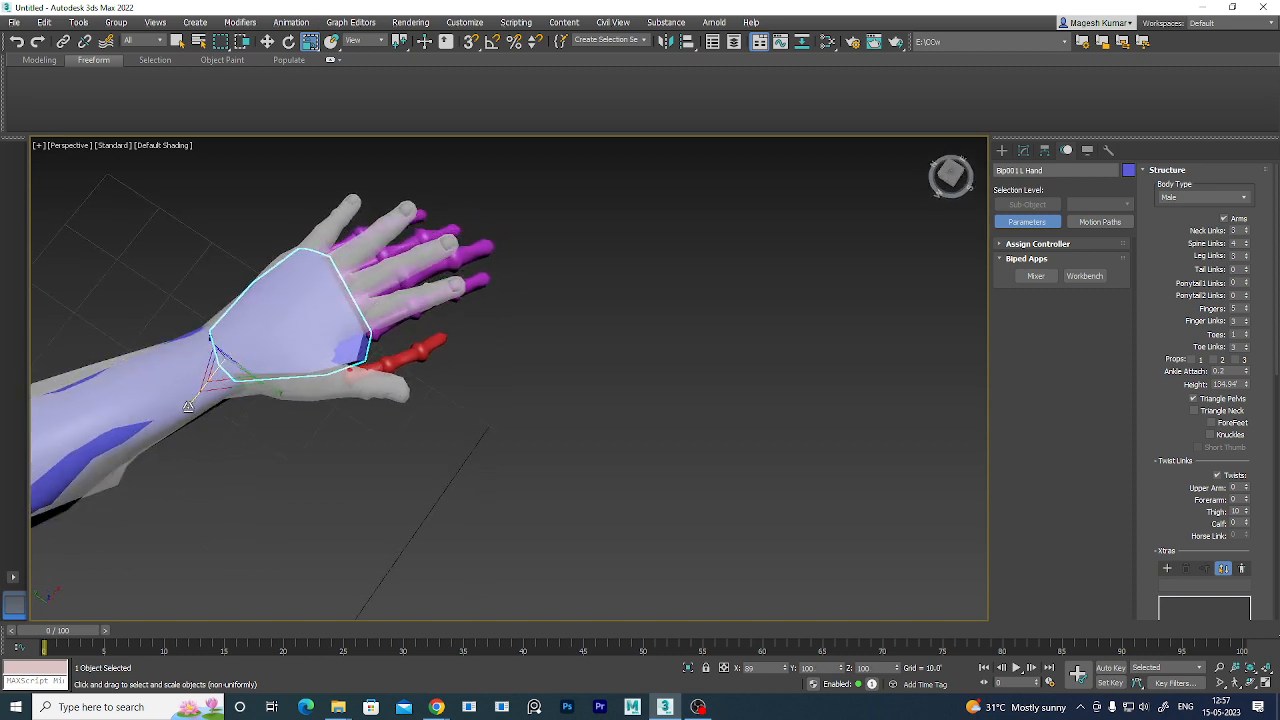
key("ctrl+z")
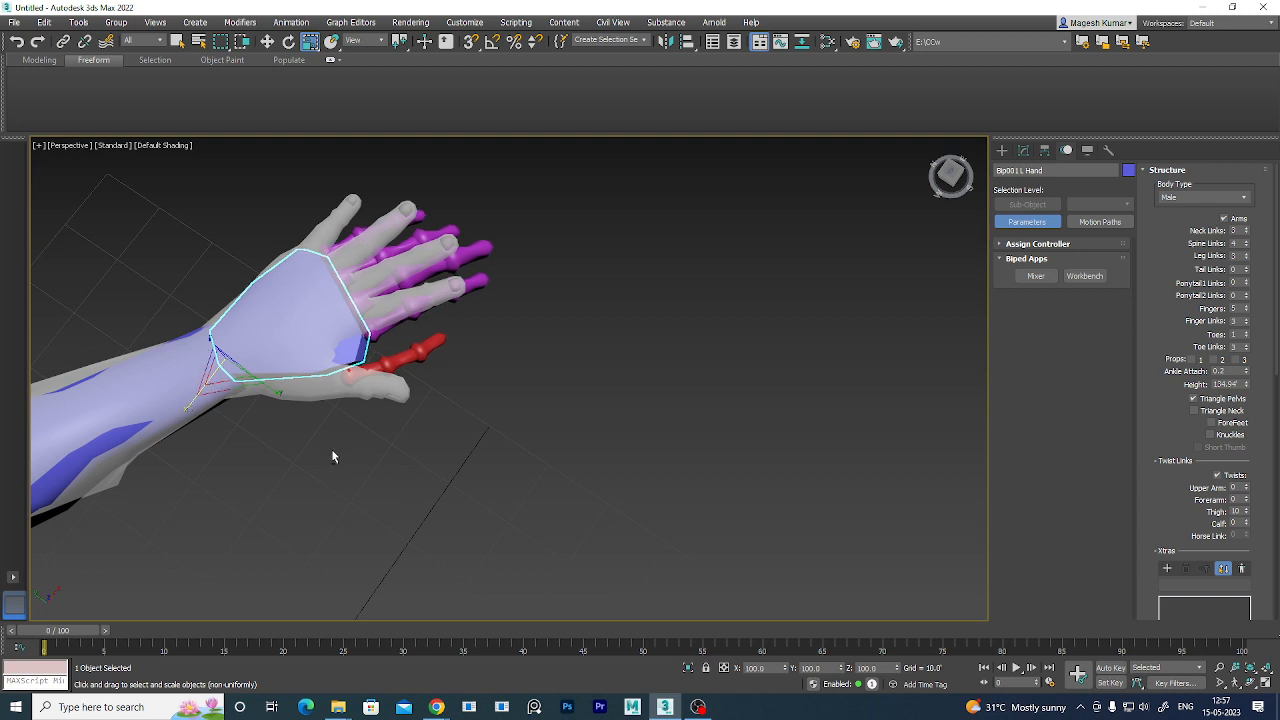
- Move the base link of the biped's left thumb into the base of the man's thumb
middle_click_drag(331, 457, 400, 434, "alt")
left_click(370, 336)
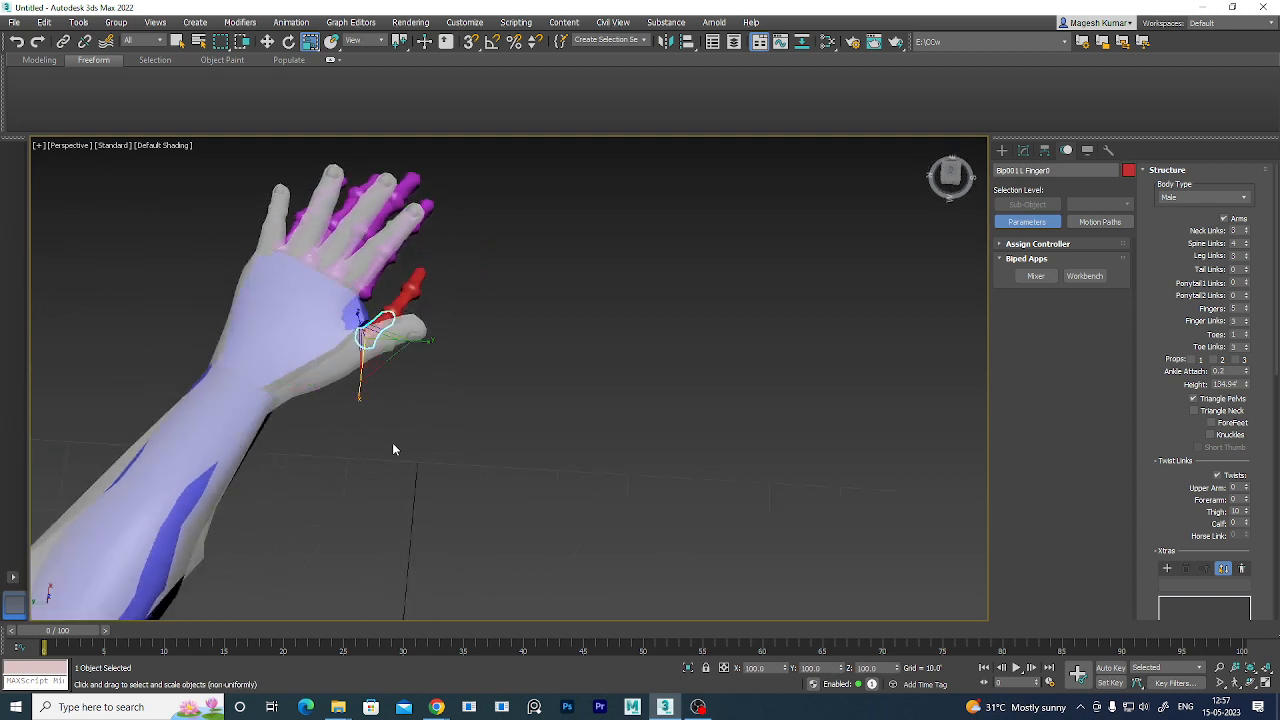
key("w")
middle_click_drag(447, 482, 237, 594, "alt")
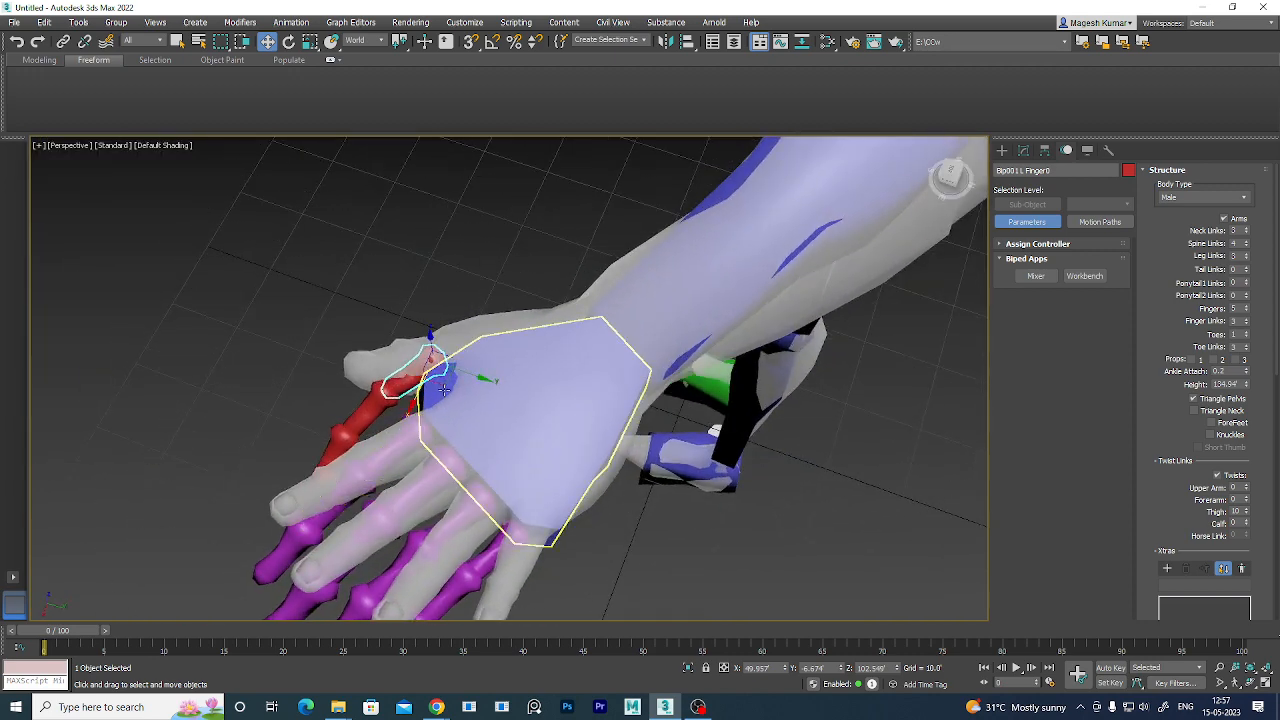
left_click_drag(453, 365, 475, 358)
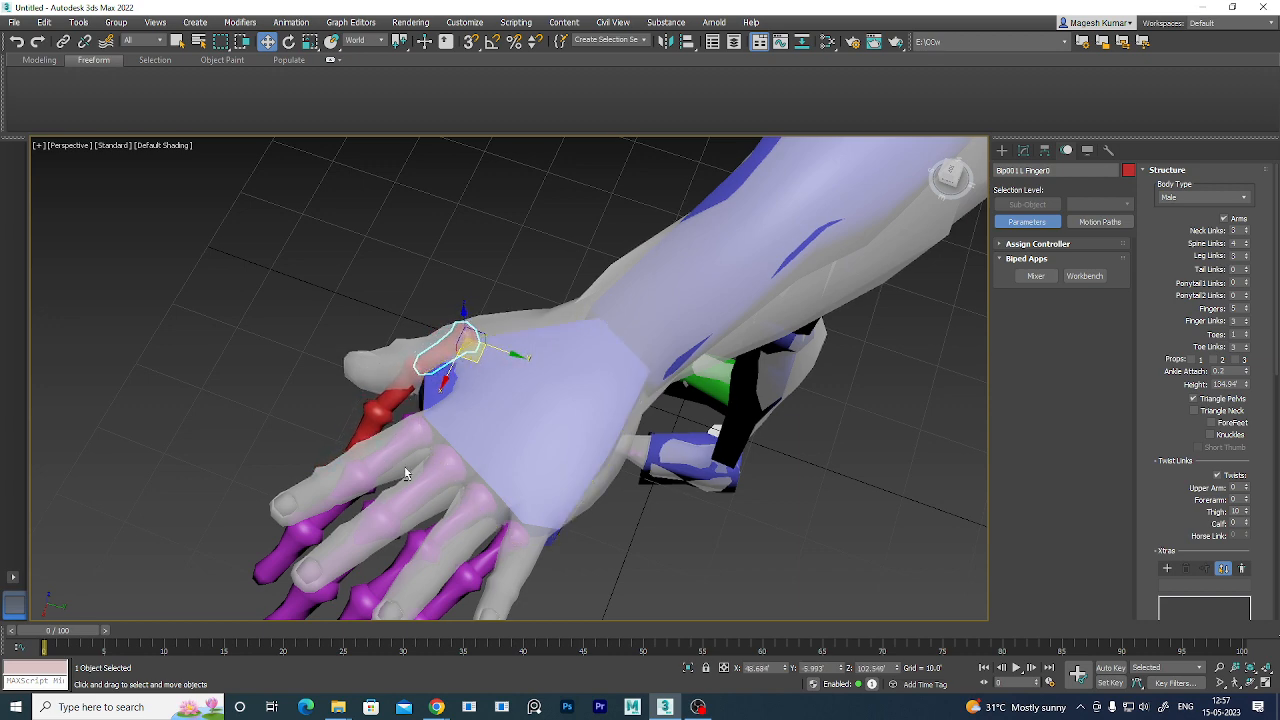
- Rotate the left thumb's base link toward the man's thumb and turn the tip link around its local Z axis
middle_click_drag(409, 471, 526, 414, "alt")
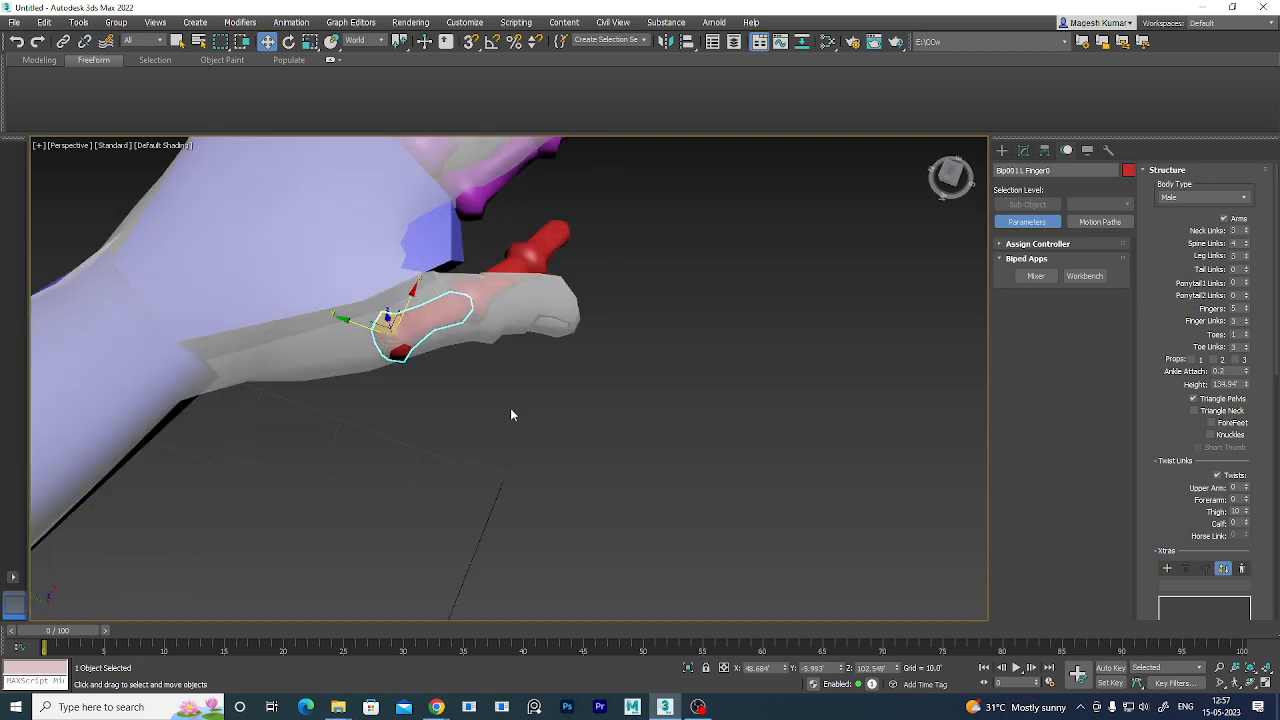
key("e")
left_click_drag(432, 348, 480, 349)
left_click(507, 298)
left_click(590, 295)
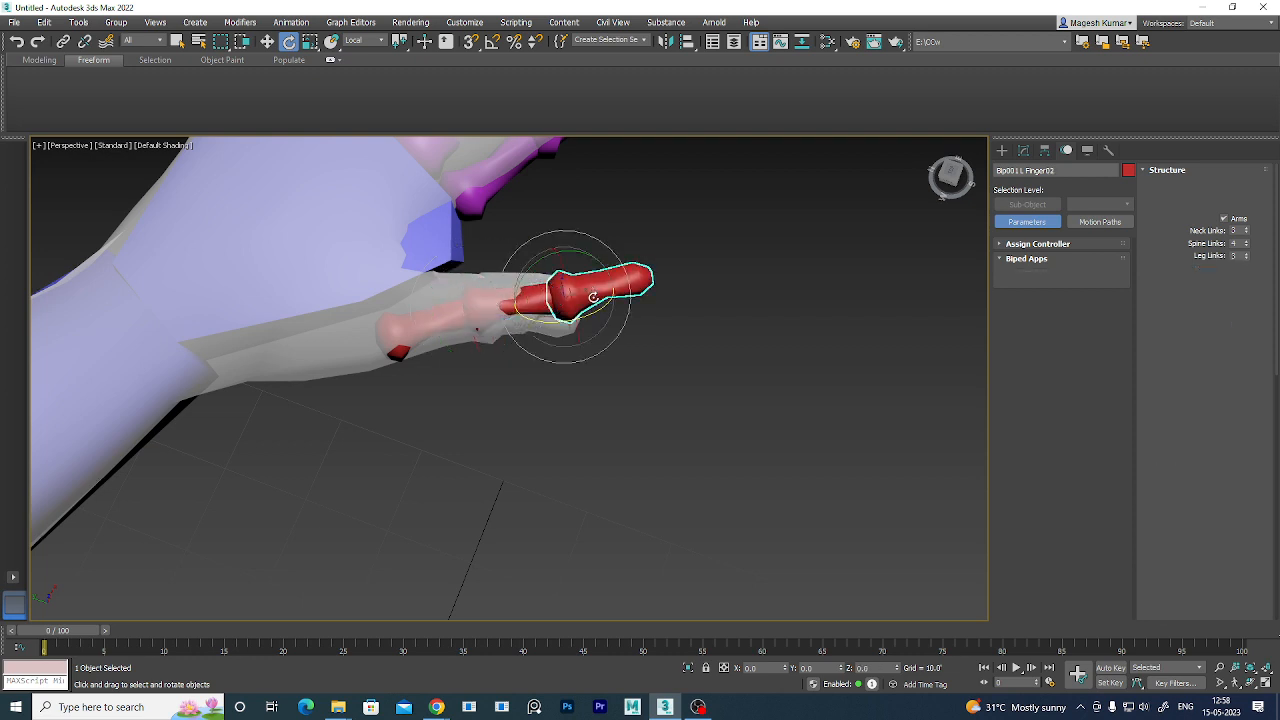
left_click_drag(592, 316, 578, 327)
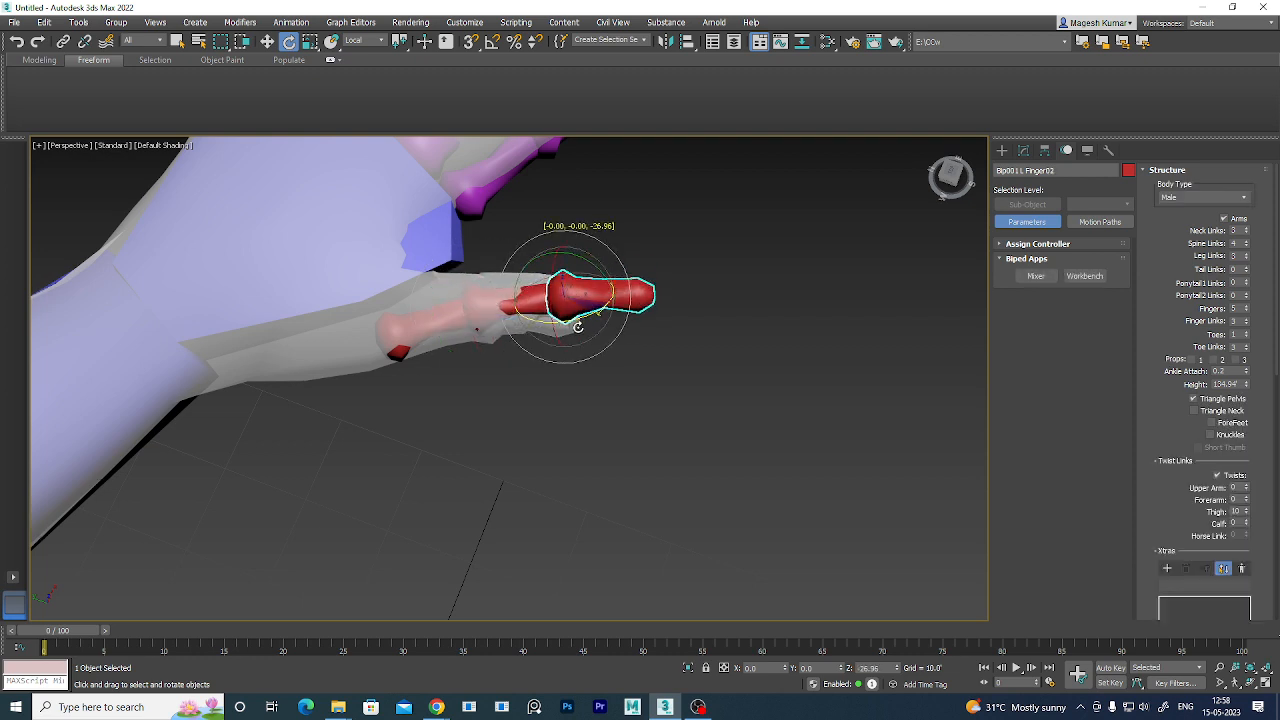
- Rotate the left thumb's base link to tilt the thumb chain into the man's thumb as seen from the wrist
middle_click_drag(578, 327, 659, 378, "alt")
left_click(554, 354)
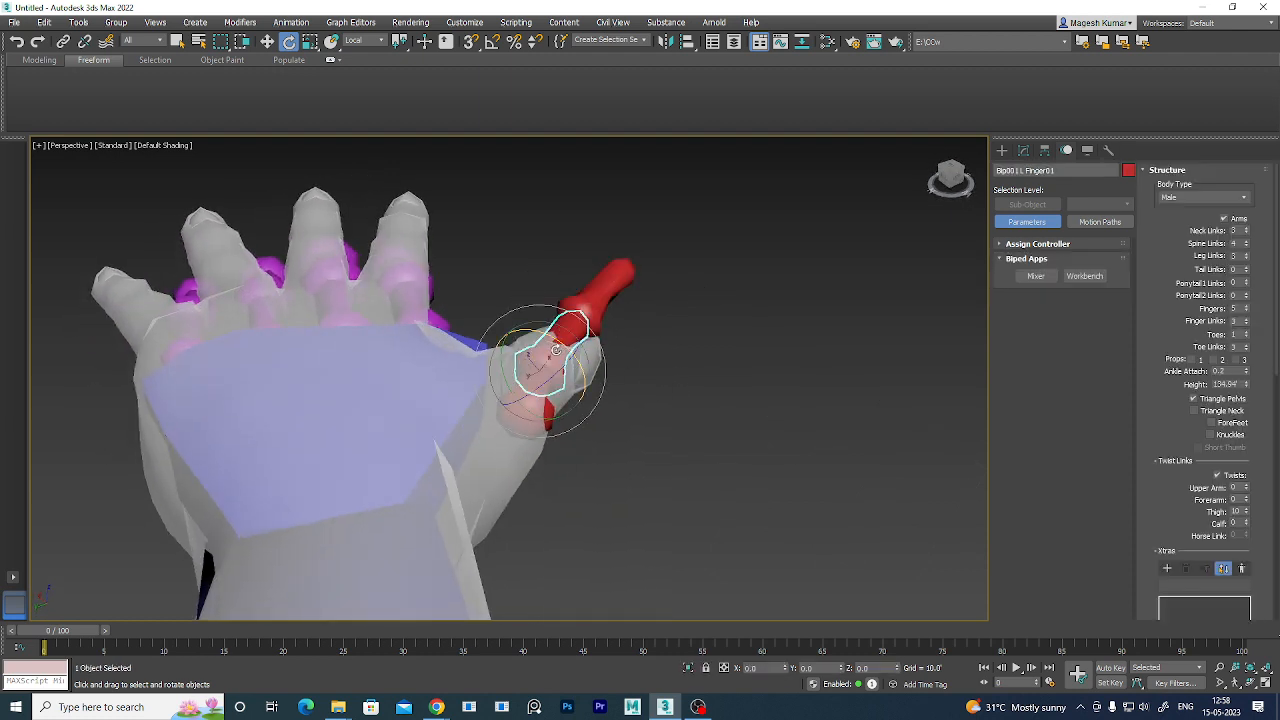
left_click(549, 432)
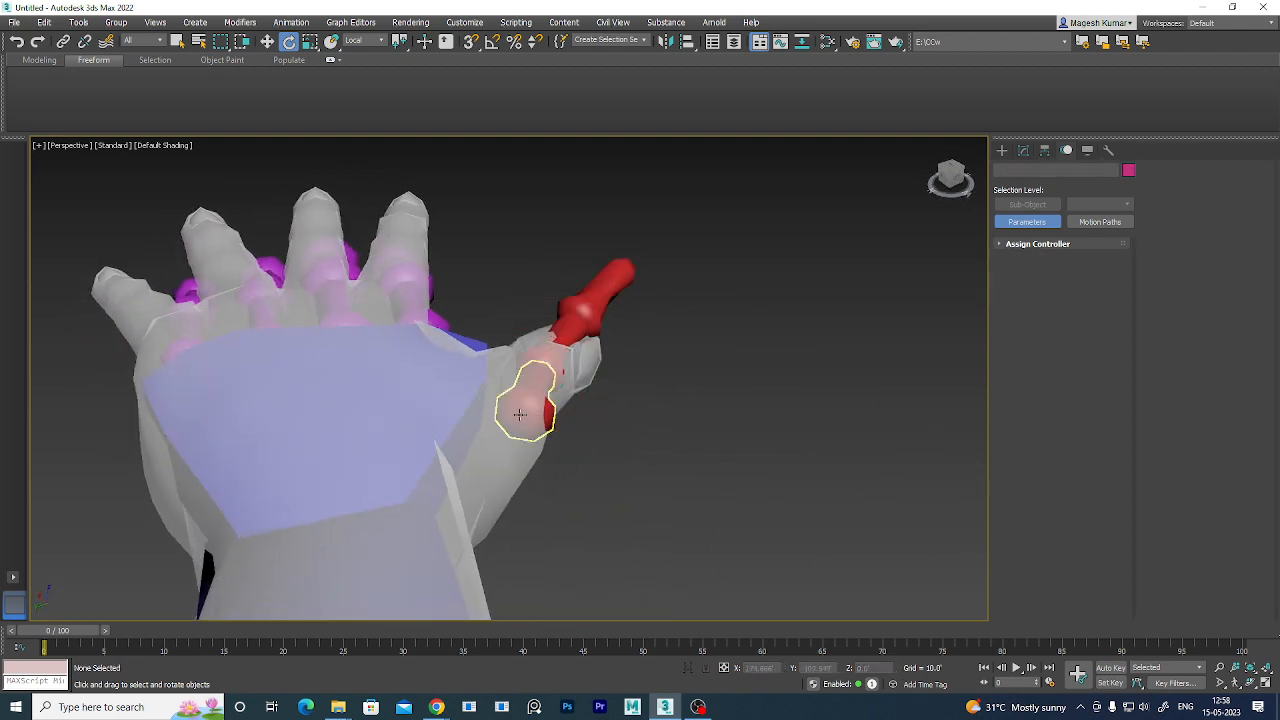
left_click(519, 413)
mouse_move(499, 402)
left_mouse_down()
mouse_move(494, 392)
mouse_move(564, 392)
mouse_move(507, 405)
left_mouse_up()
- Move the left thumb's base link back toward the wrist inside the man's thumb and display edged faces
middle_click_drag(533, 410, 597, 571, "alt")
middle_click_drag(602, 510, 659, 492, "alt")
key("w")
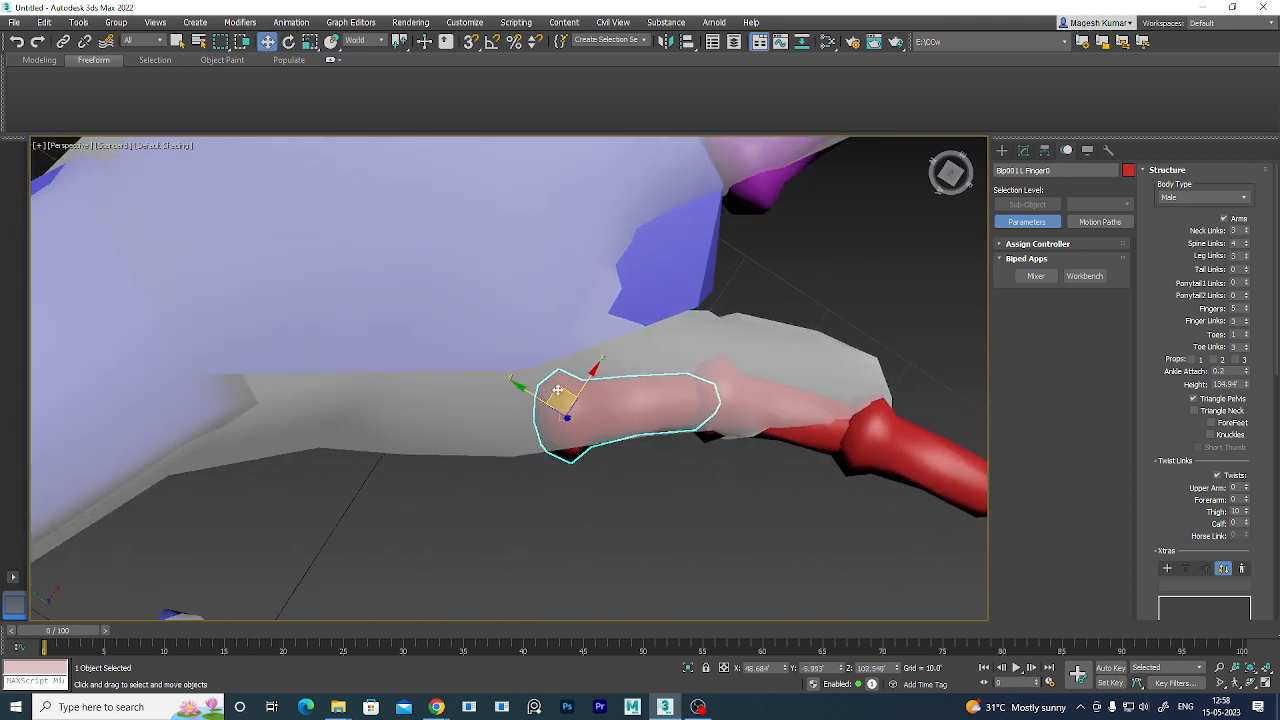
left_click_drag(557, 390, 395, 378)
mouse_move(395, 378)
middle_mouse_down("alt")
mouse_move(551, 443)
mouse_move(533, 492)
mouse_move(609, 507)
mouse_move(617, 465)
mouse_move(601, 509)
mouse_move(603, 468)
middle_mouse_up("alt")
key("F4")
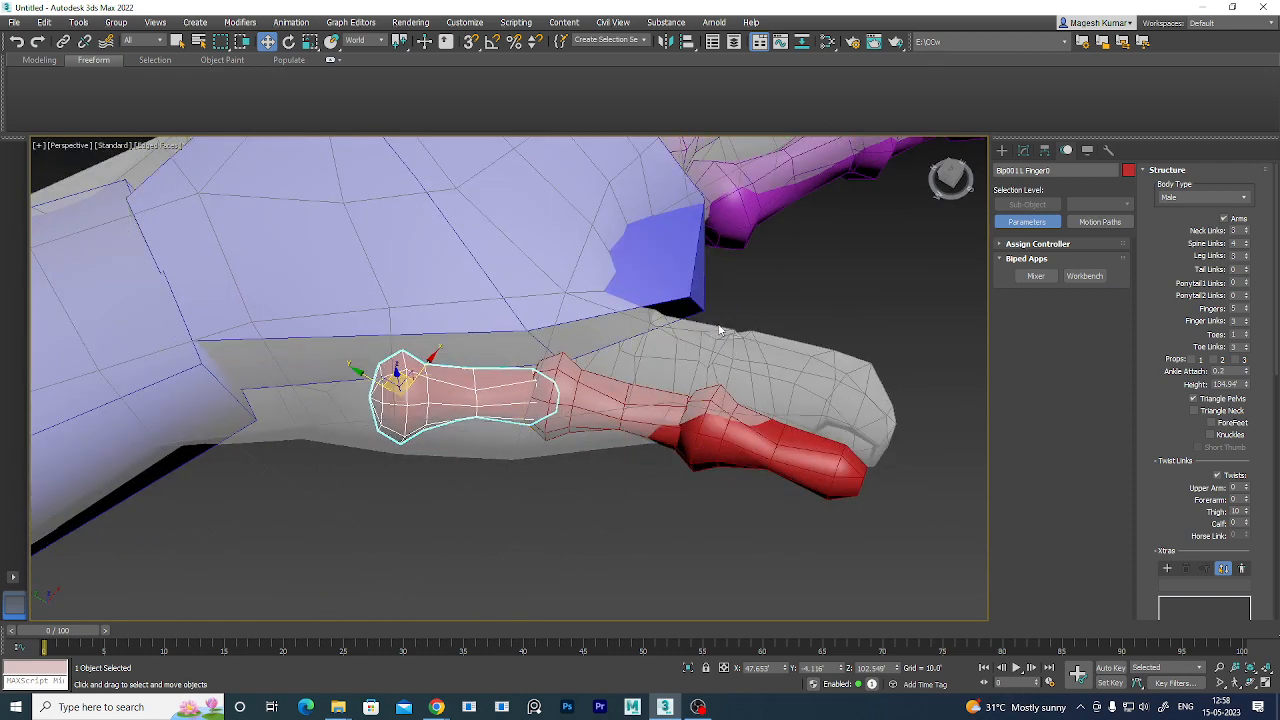
- Rotate the left thumb's middle link in line with the man's thumb and scale its length to about 111%
middle_click_drag(594, 432, 591, 427, "alt")
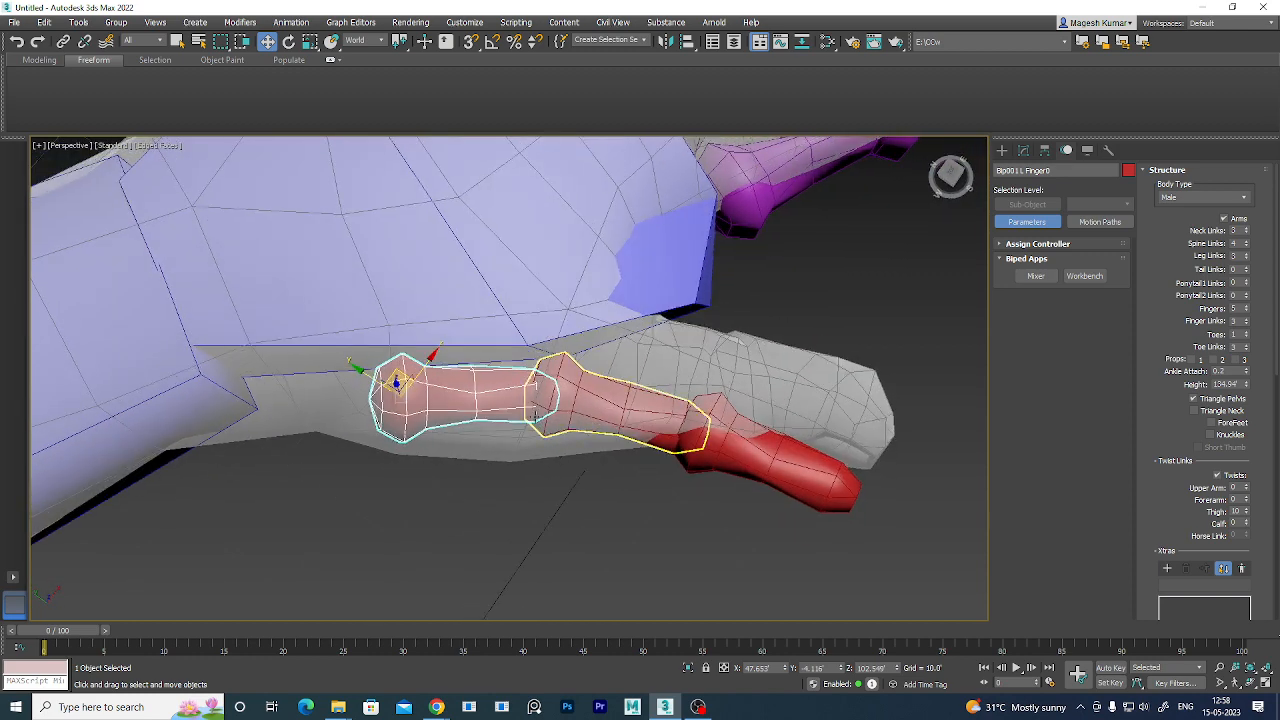
left_click(596, 410)
middle_click_drag(596, 410, 646, 495, "alt")
key("e")
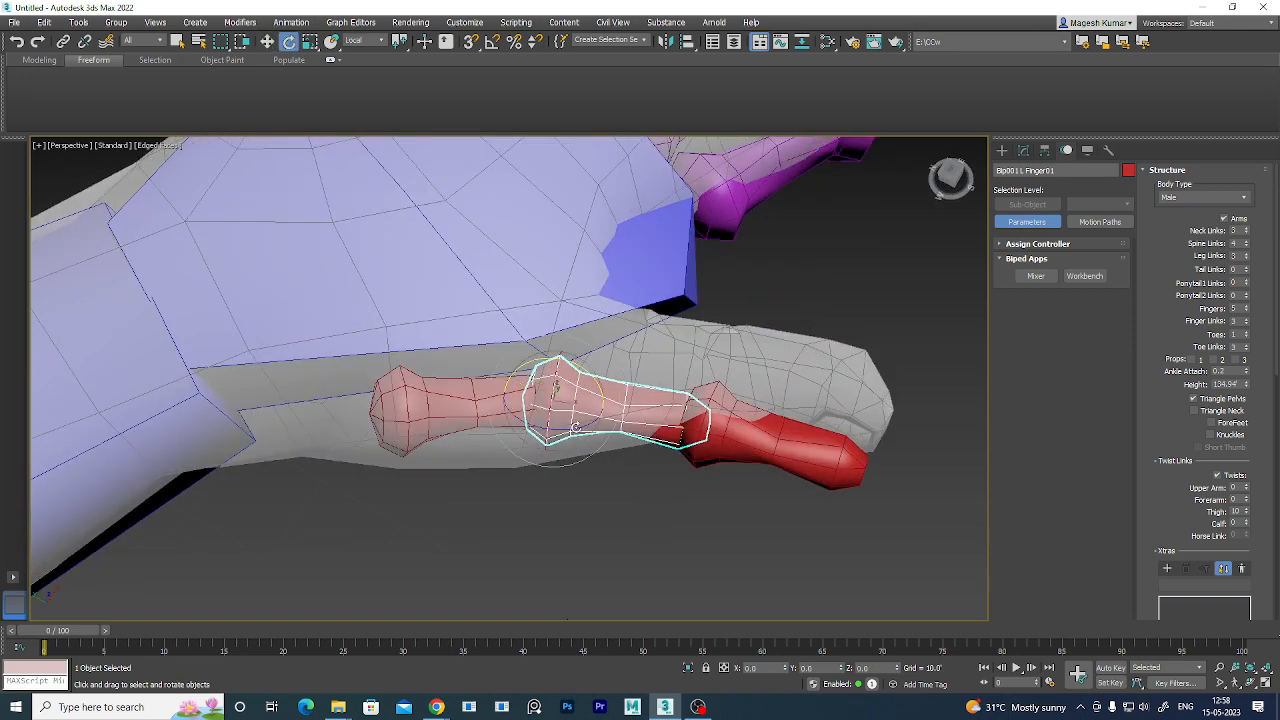
left_click_drag(575, 427, 594, 409)
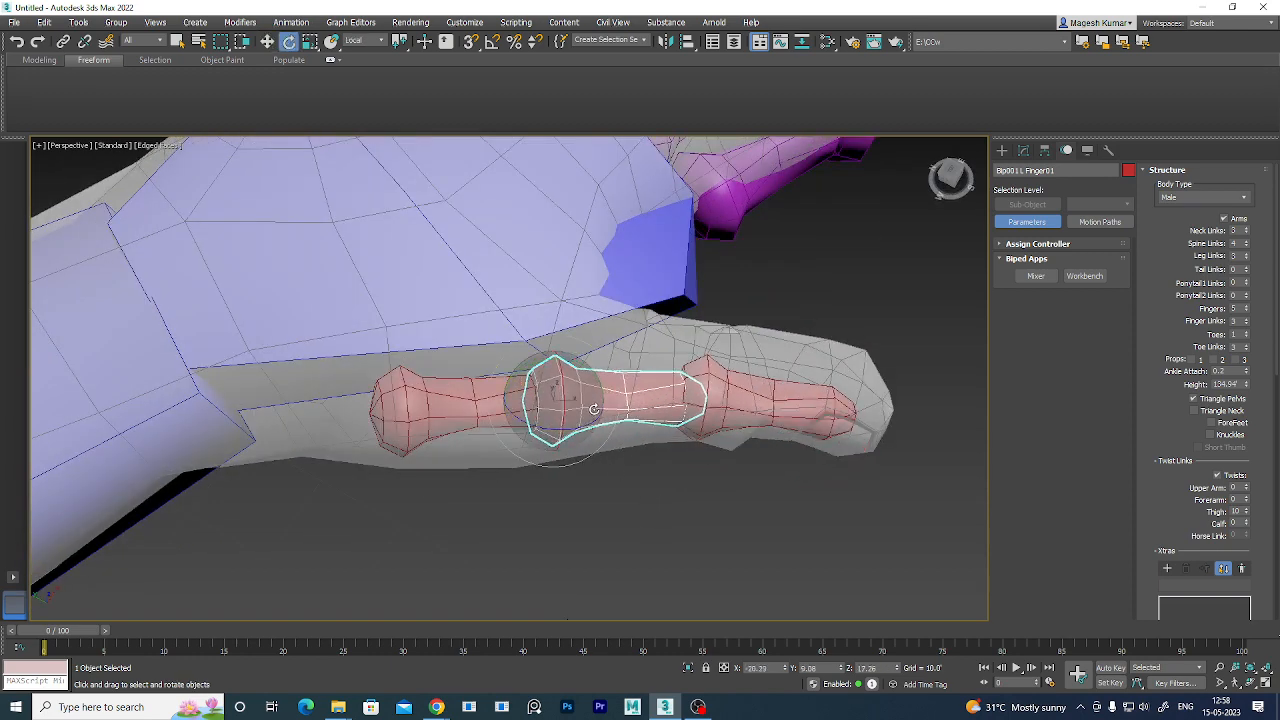
middle_click_drag(694, 491, 689, 511, "alt")
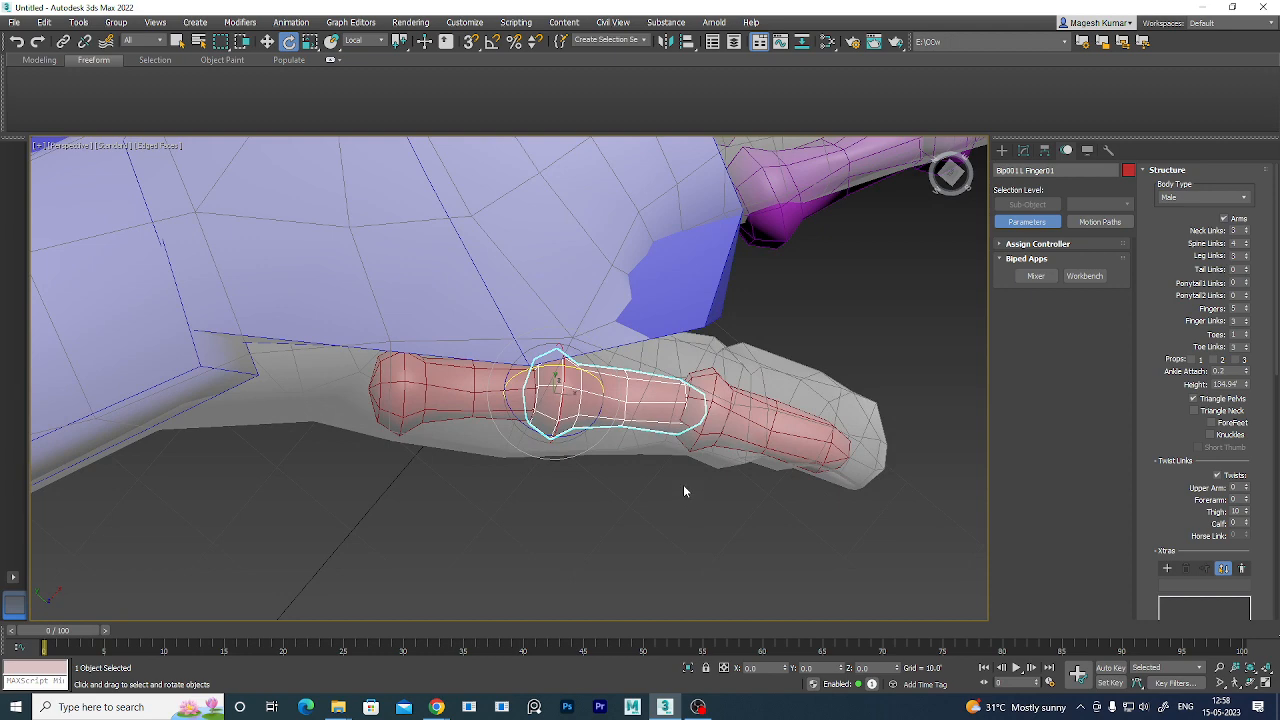
key("r")
left_click_drag(512, 443, 509, 447)
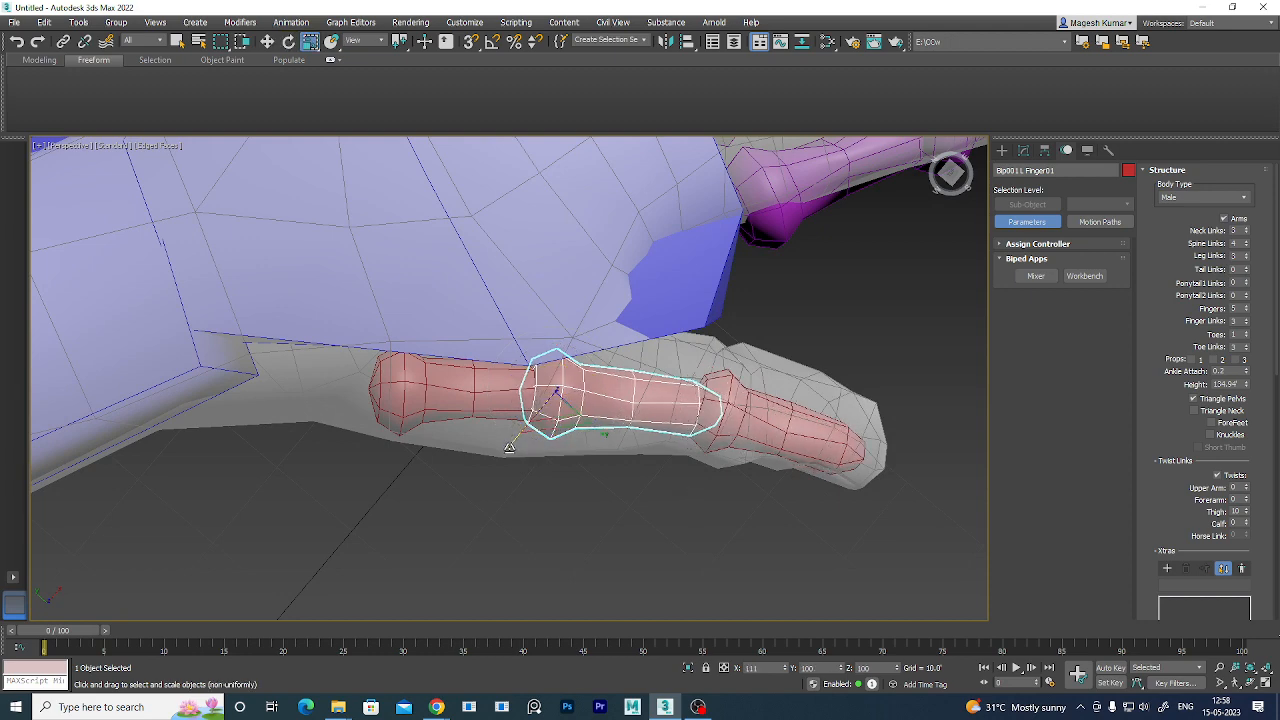
- Rotate the left thumb's base link slightly around its local Y axis to follow the man's thumb from the side
middle_click_drag(669, 455, 652, 418, "alt")
left_click(483, 358)
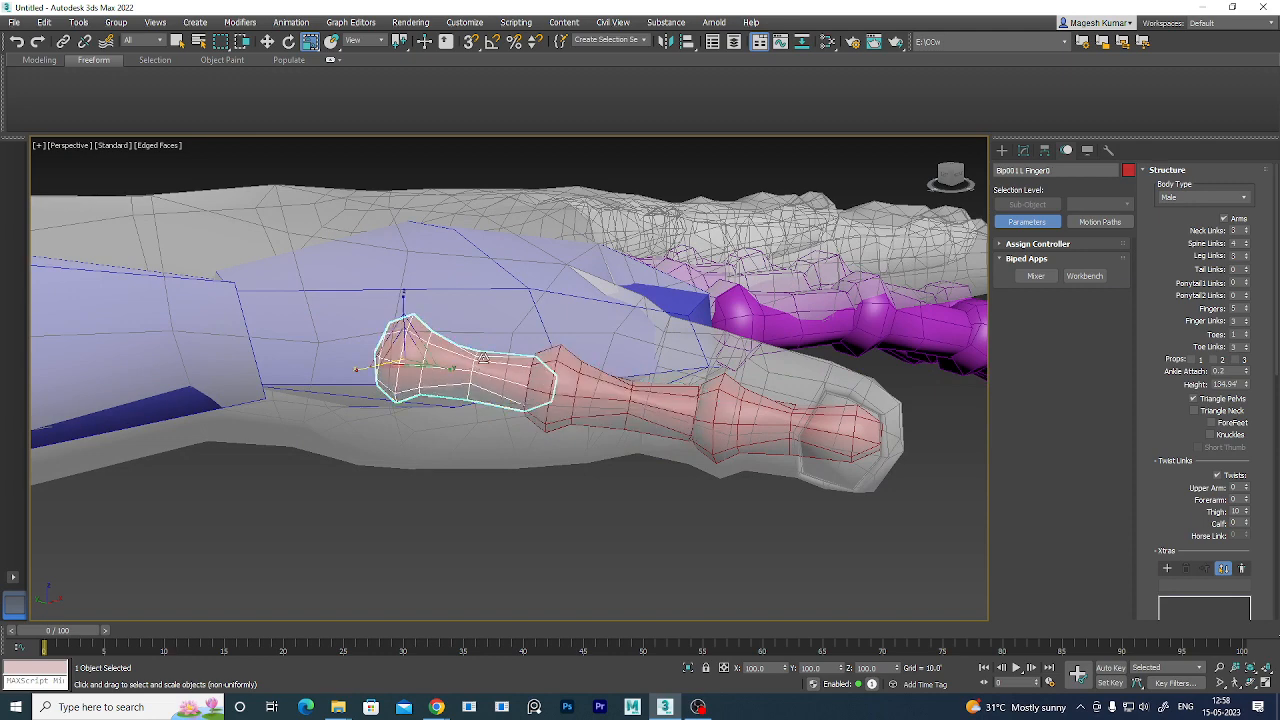
key("e")
middle_click_drag(466, 346, 460, 367, "alt")
left_click_drag(460, 334, 458, 331)
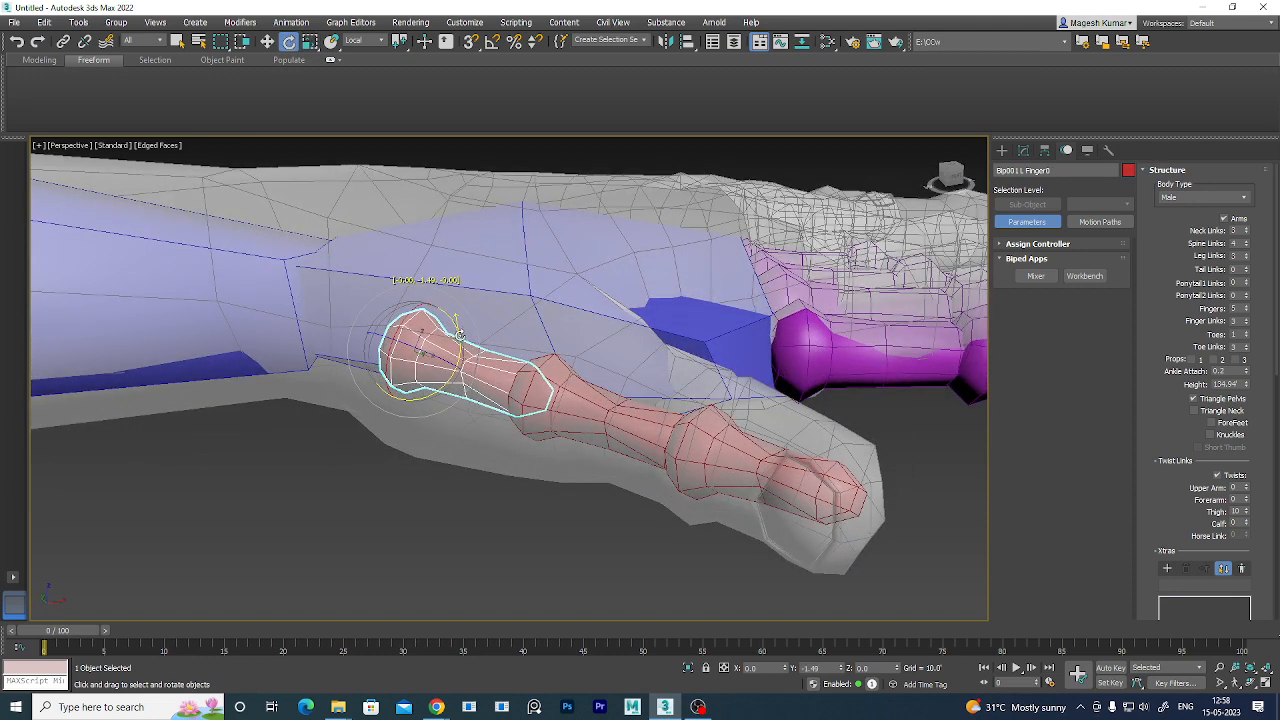
- Scale the left thumb's middle link to about 110% of its length and rotate the tip link slightly into the man's thumb tip
middle_click_drag(459, 334, 558, 405, "alt")
left_click(548, 353)
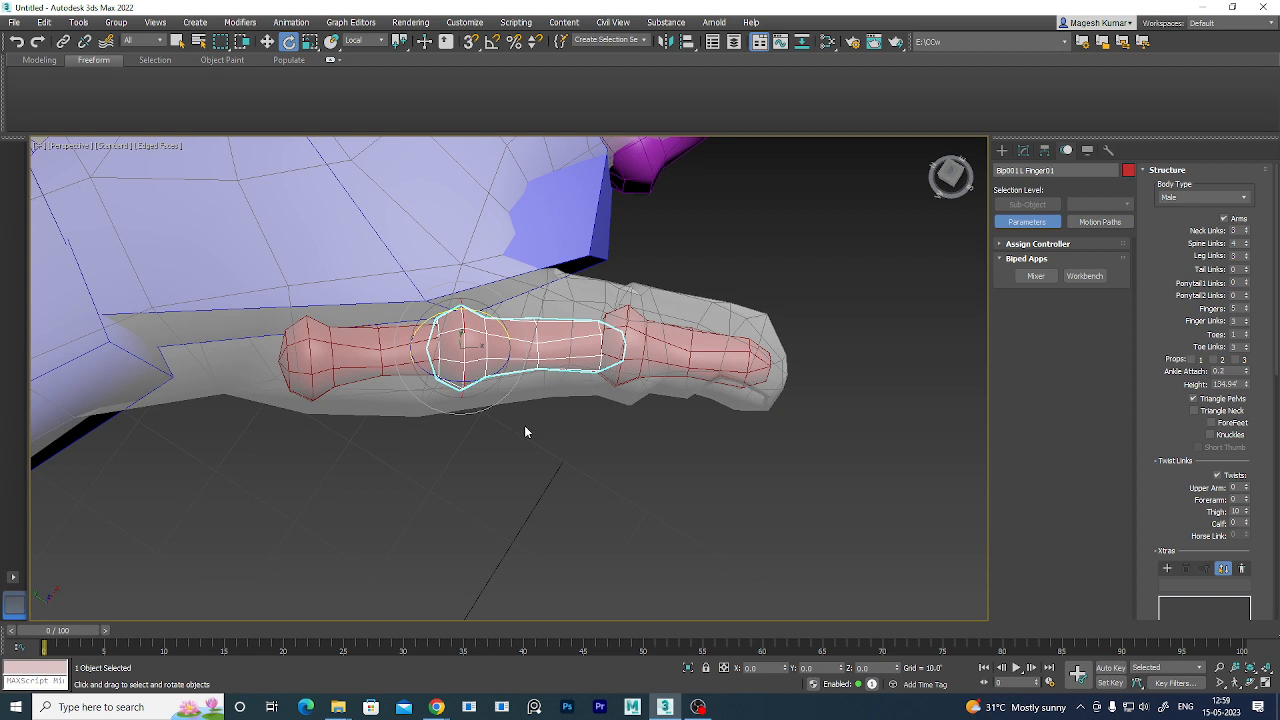
key("r")
left_click_drag(423, 402, 418, 403)
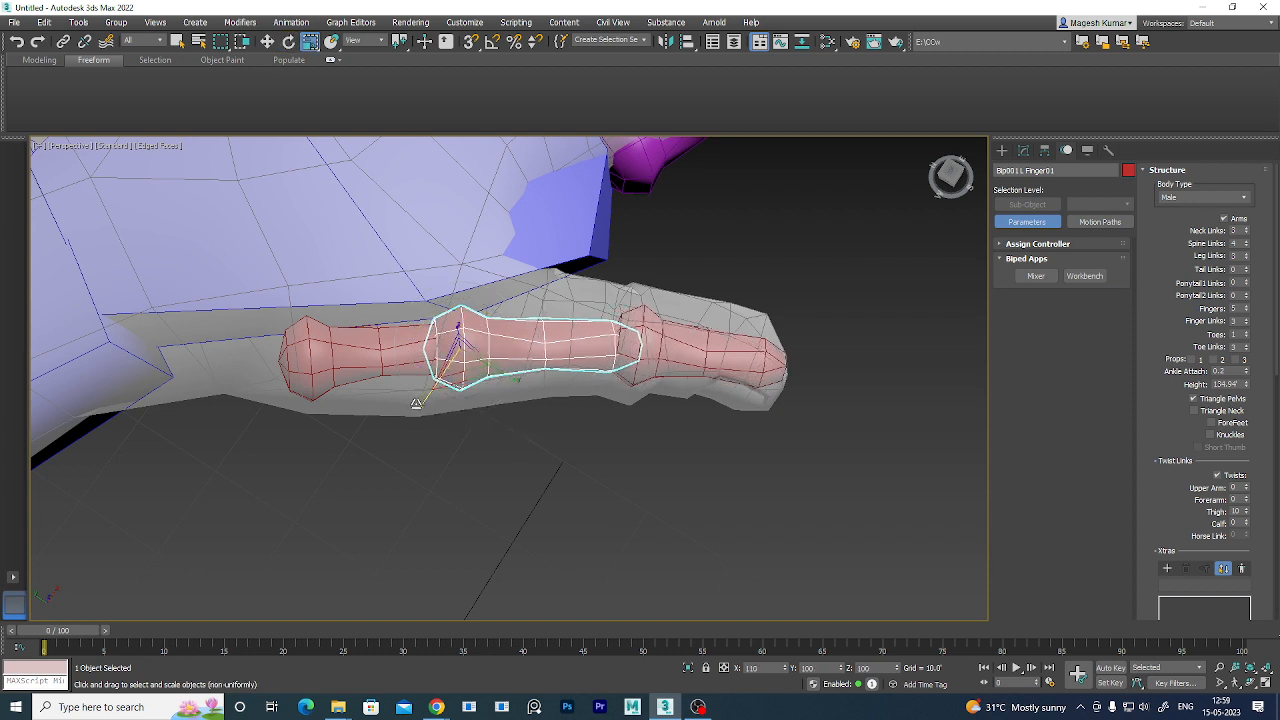
left_click(646, 346)
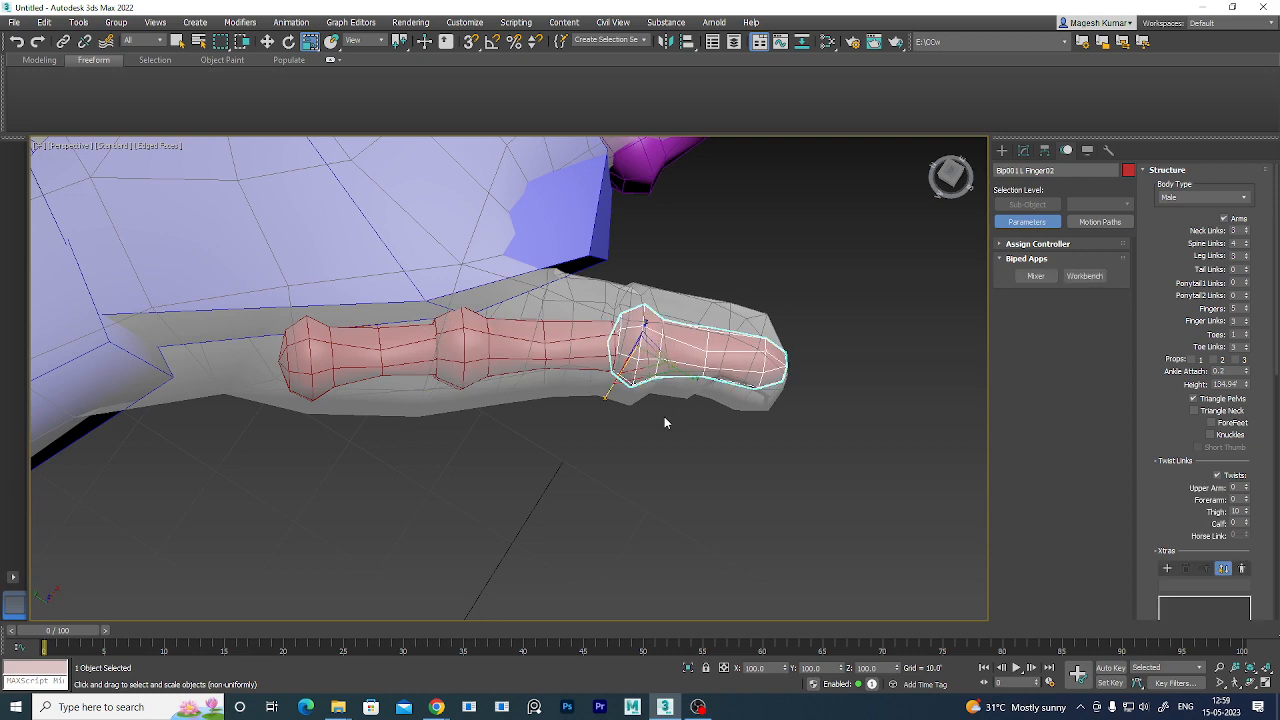
key("e")
left_click_drag(660, 378, 655, 380)
- Move the base link of the biped's left little finger to the man's little finger and rotate it outward along that finger
middle_click_drag(588, 460, 623, 477, "alt")
scroll(616, 491, "up", 3)
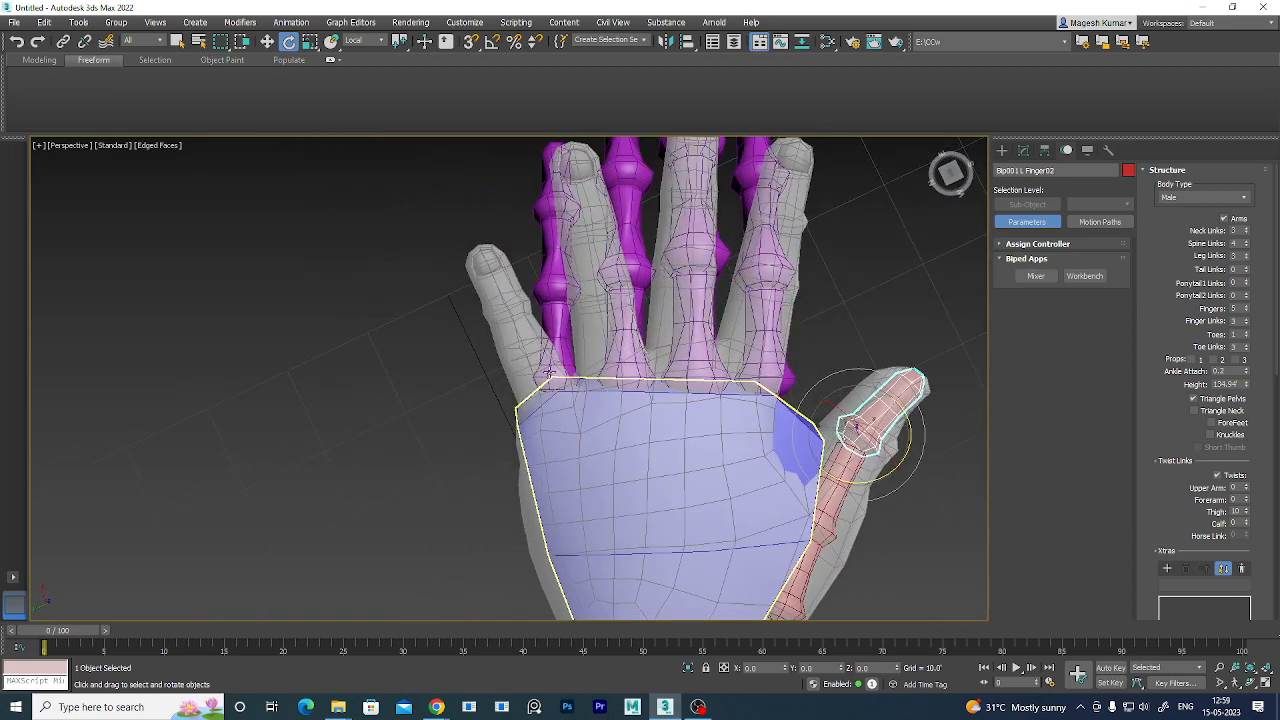
left_click(545, 360)
left_click(572, 350)
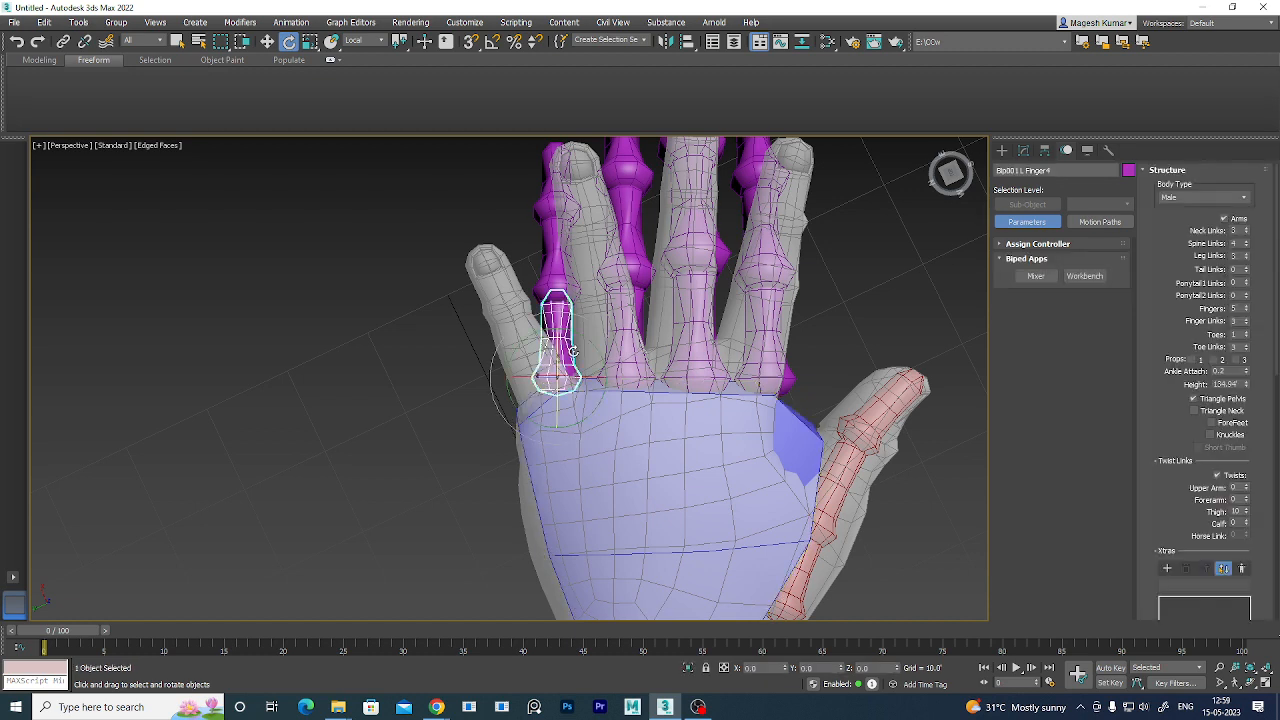
key("w")
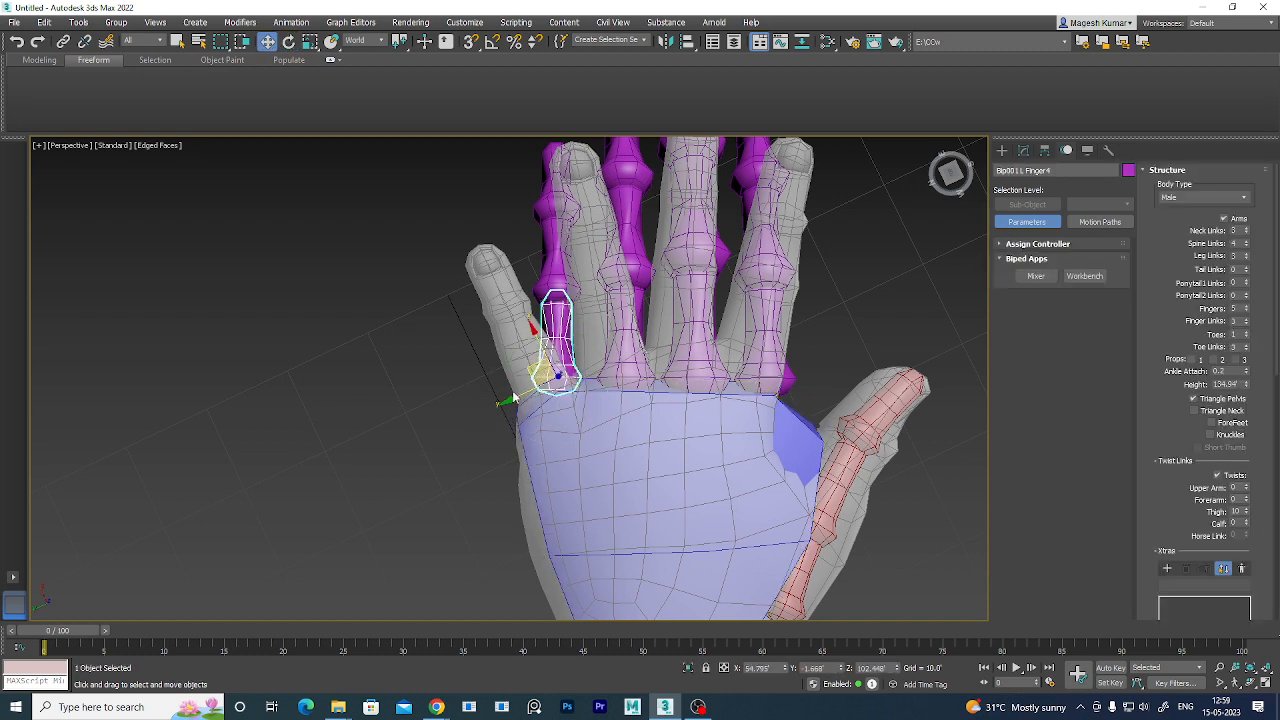
left_click_drag(509, 401, 479, 412)
key("e")
left_click_drag(566, 418, 500, 407)
- Move the base link of the biped's left ring finger to the man's ring finger and rotate it outward along that finger
key("w")
left_click(640, 395)
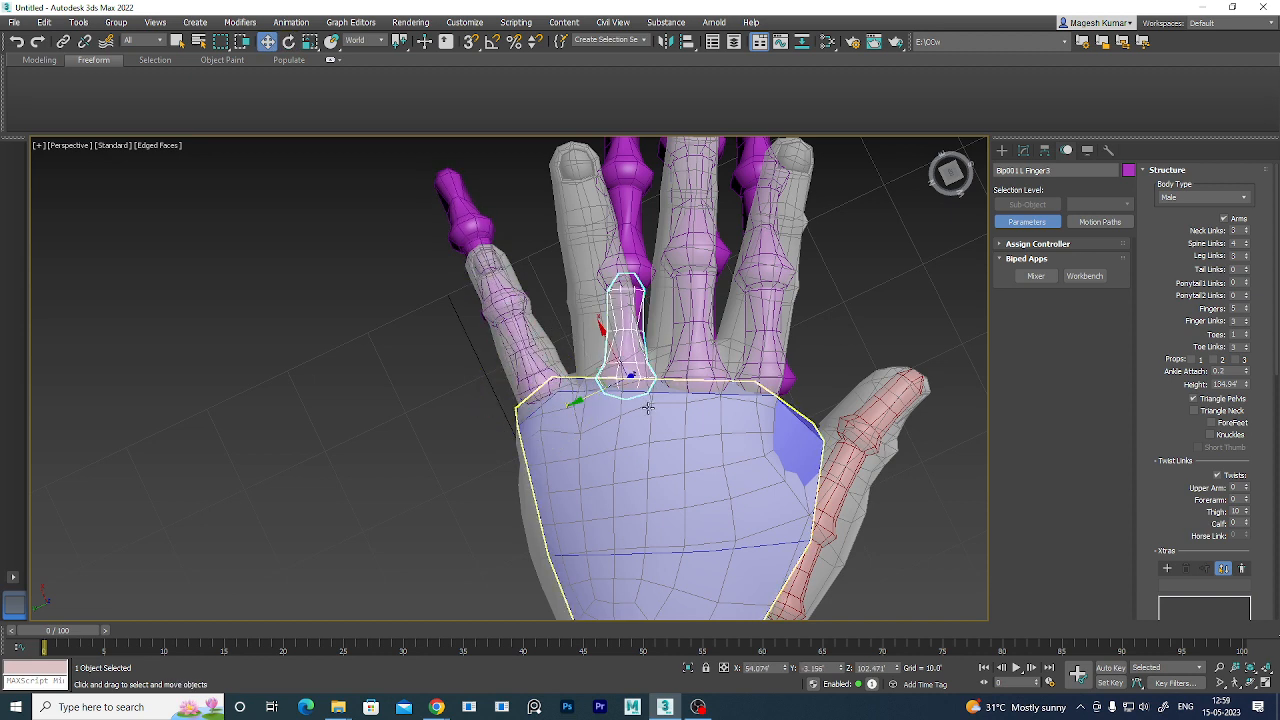
left_click_drag(581, 400, 564, 400)
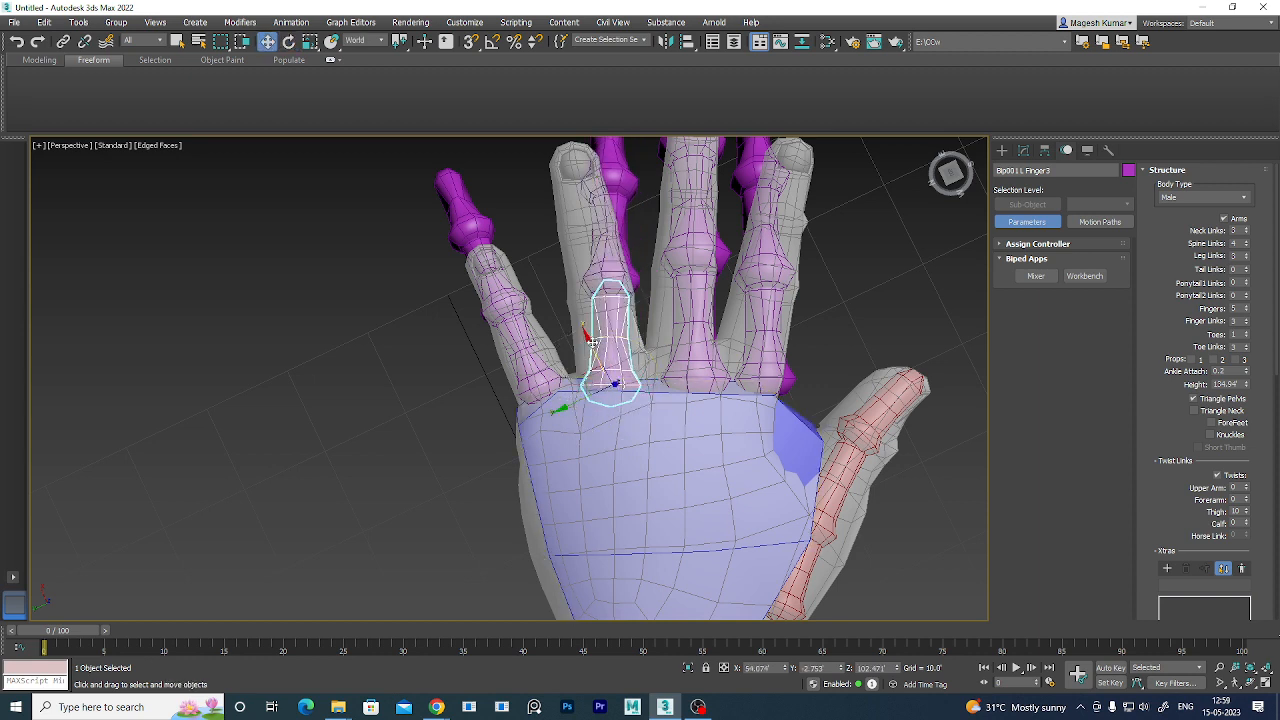
left_click_drag(592, 342, 586, 330)
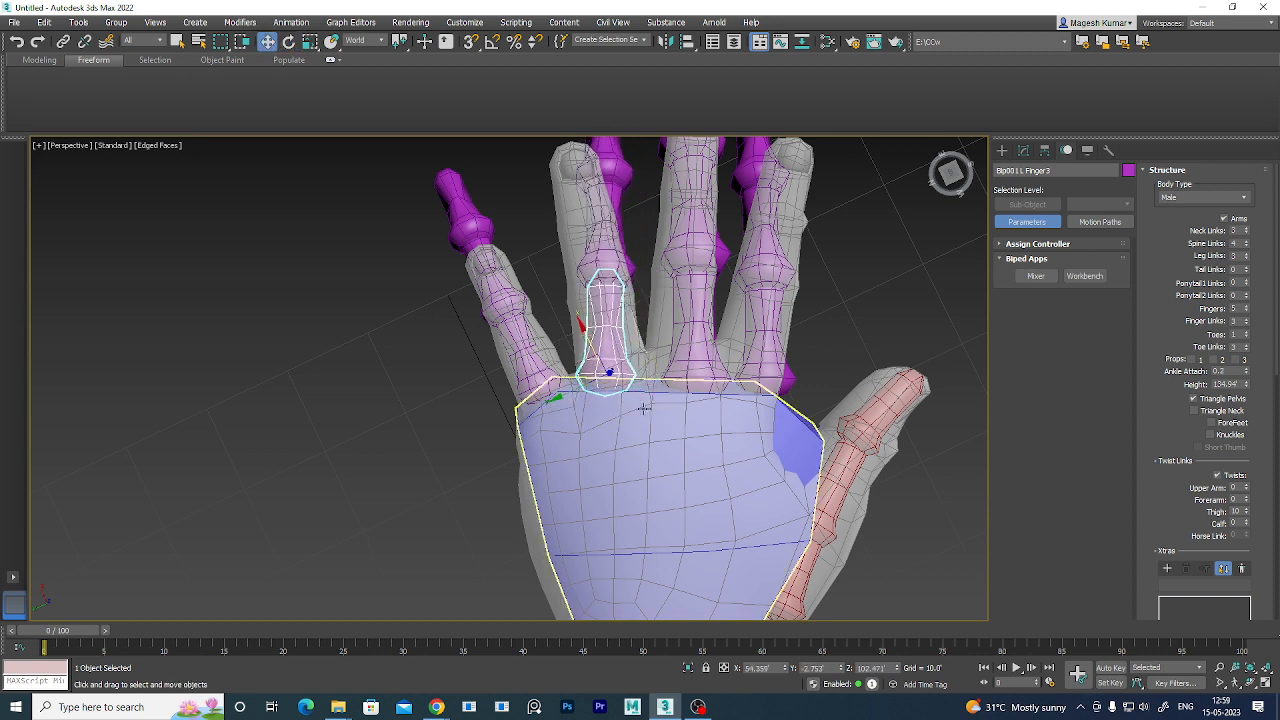
key("e")
left_click_drag(652, 358, 646, 348)
key("w")
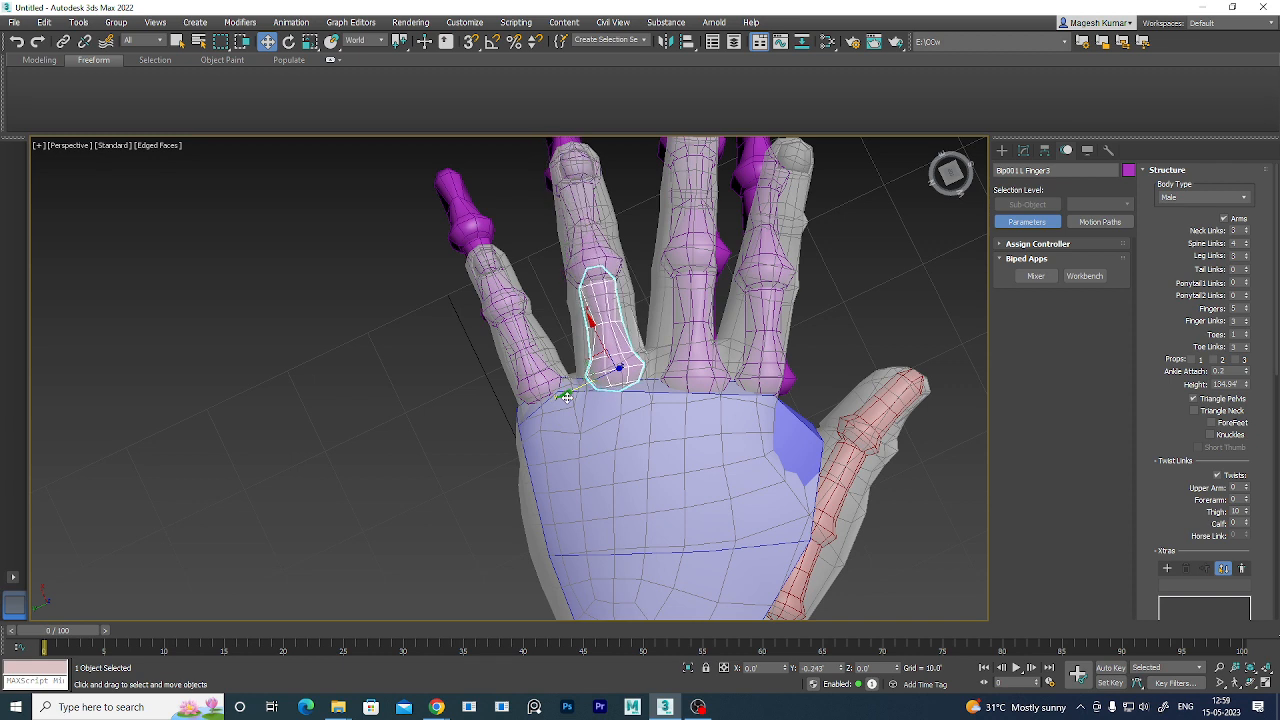
- Rotate the base link of the left middle finger slightly and move it into line with the man's middle finger
left_click(694, 340)
key("e")
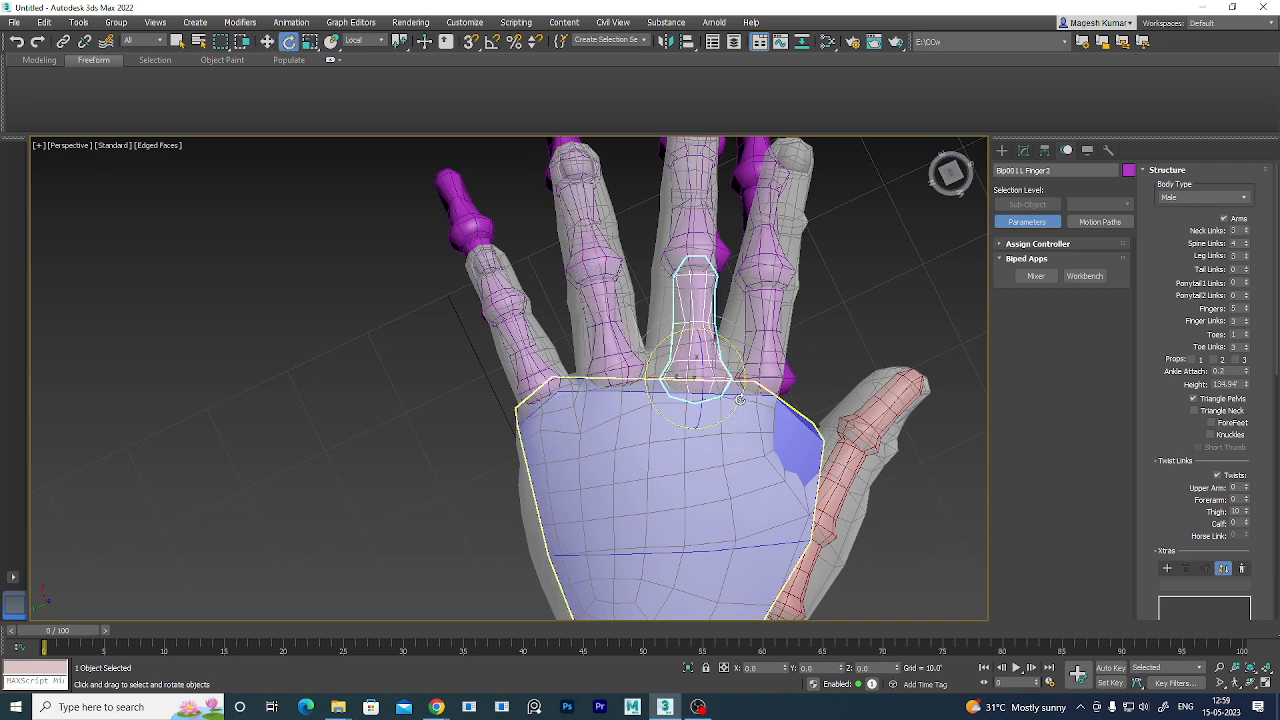
left_click_drag(741, 373, 738, 366)
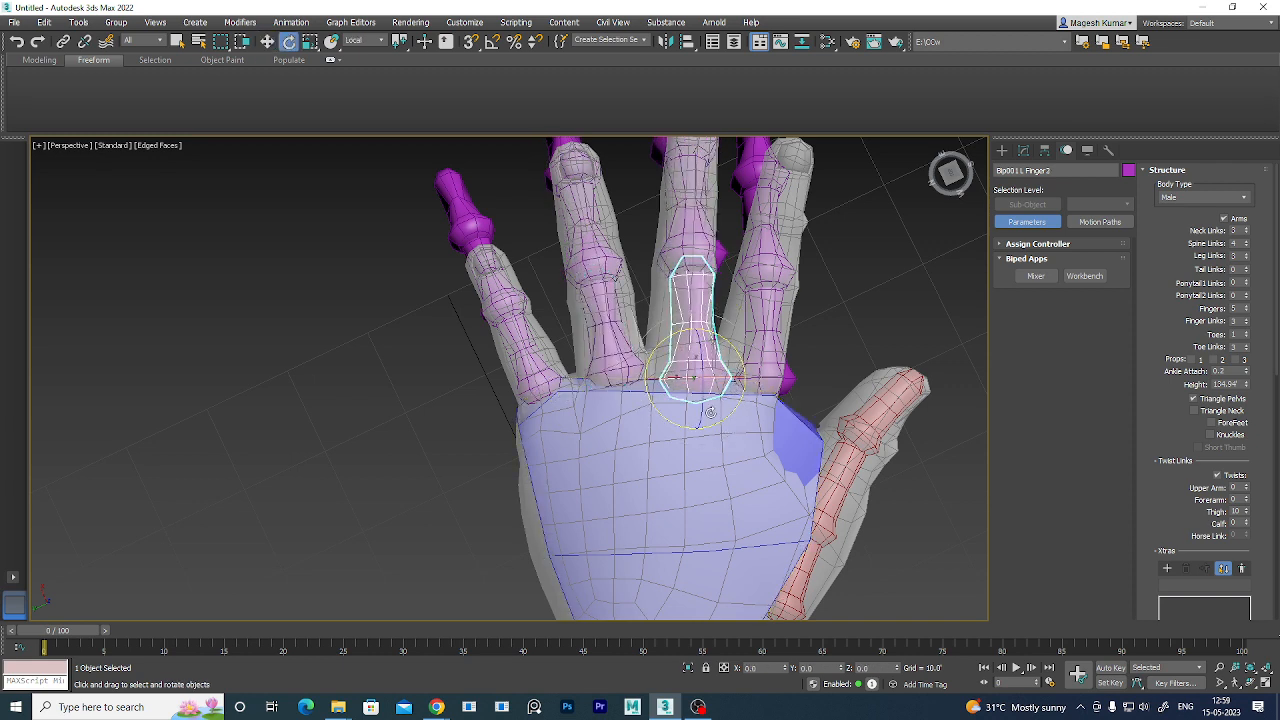
key("w")
left_click_drag(645, 403, 660, 360)
- Rotate the left index finger's base link about 15° toward the thumb around its local Y axis and move it into the man's index finger
middle_click_drag(806, 400, 667, 454, "alt")
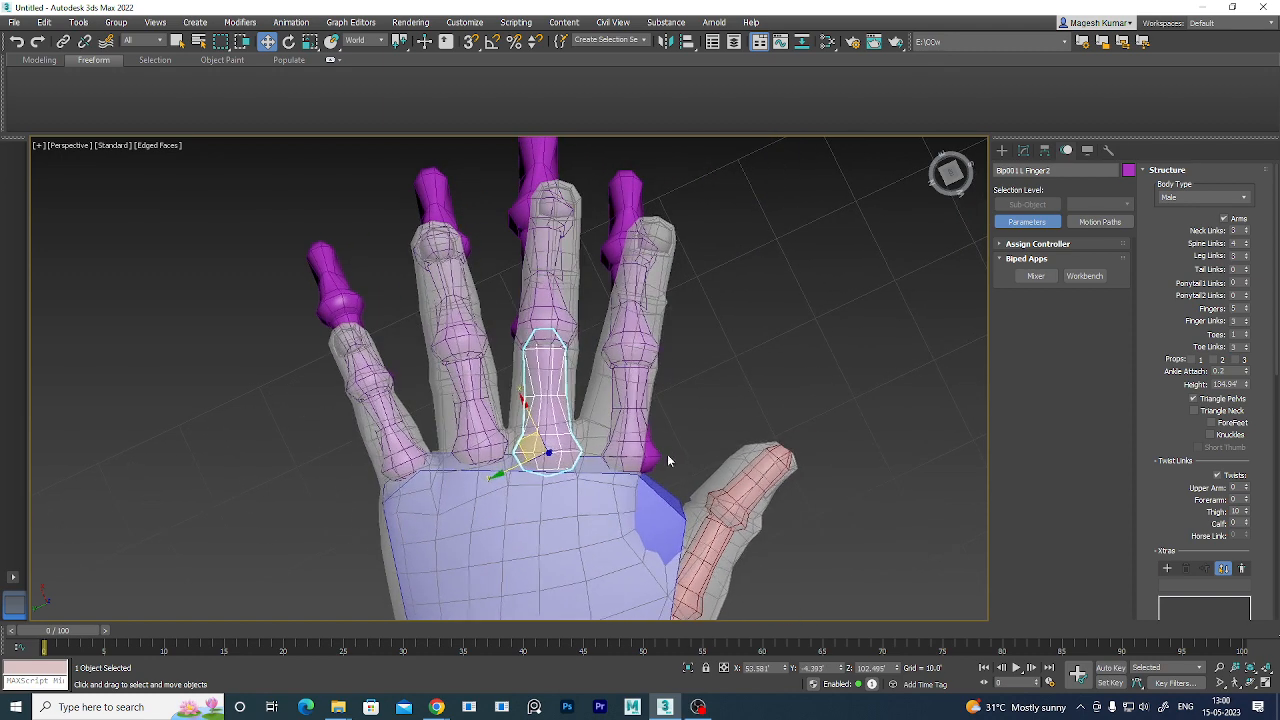
left_click(669, 456)
key("e")
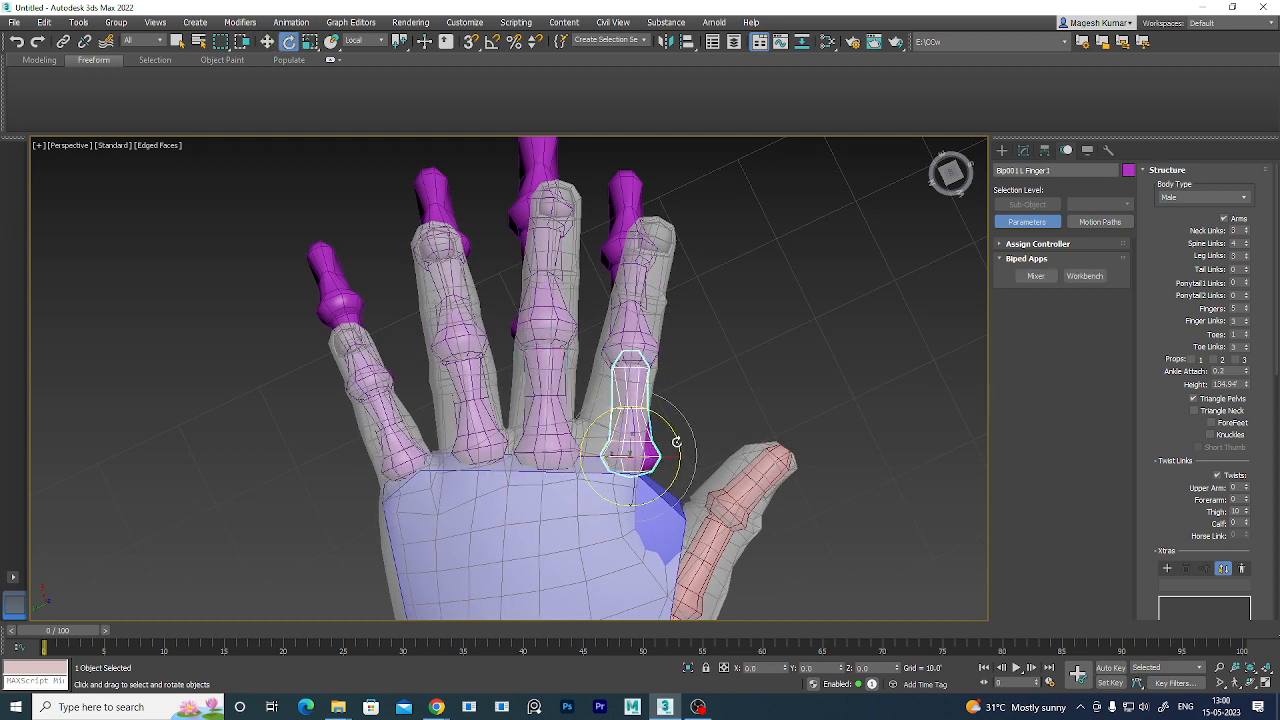
left_click_drag(677, 441, 679, 462)
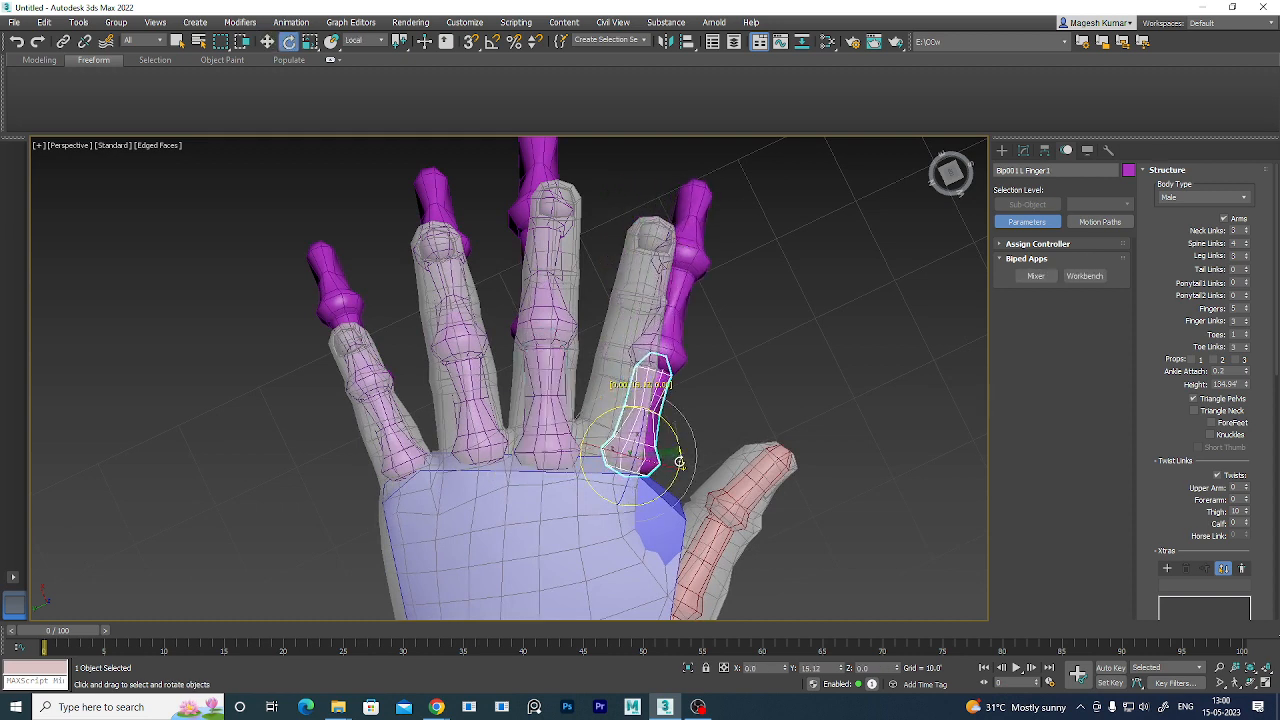
key("w")
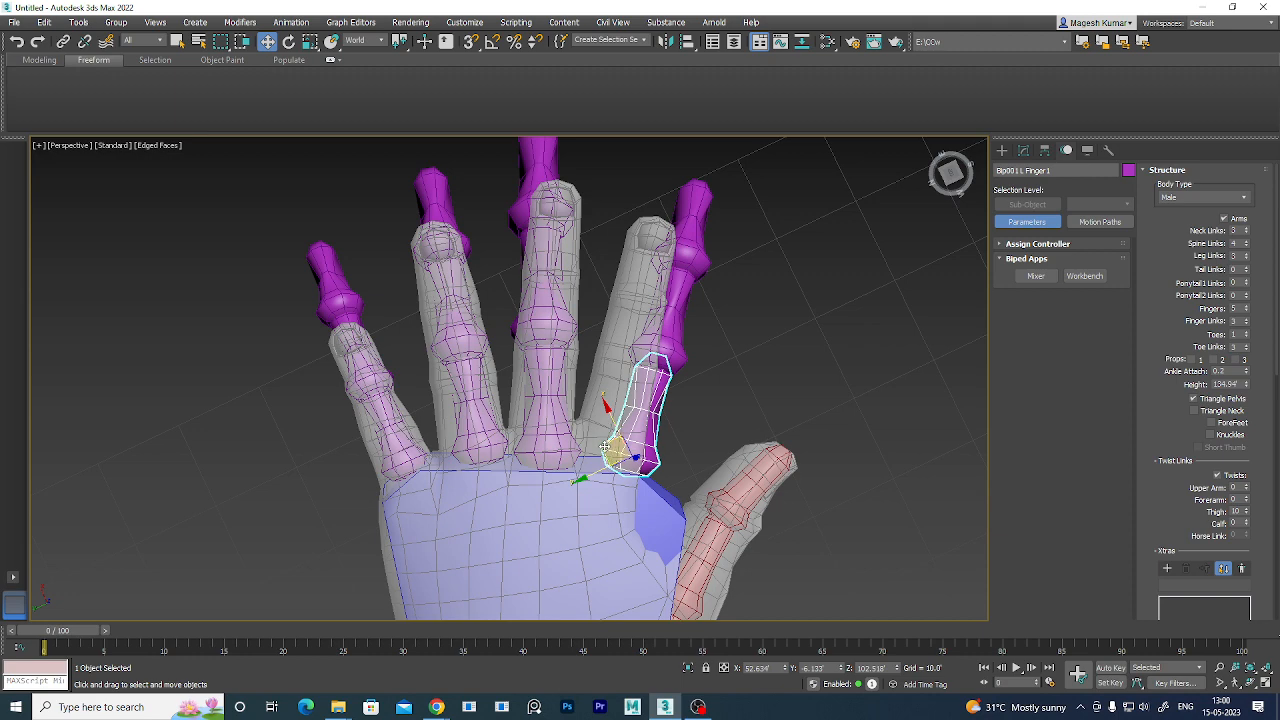
left_click_drag(605, 446, 585, 439)
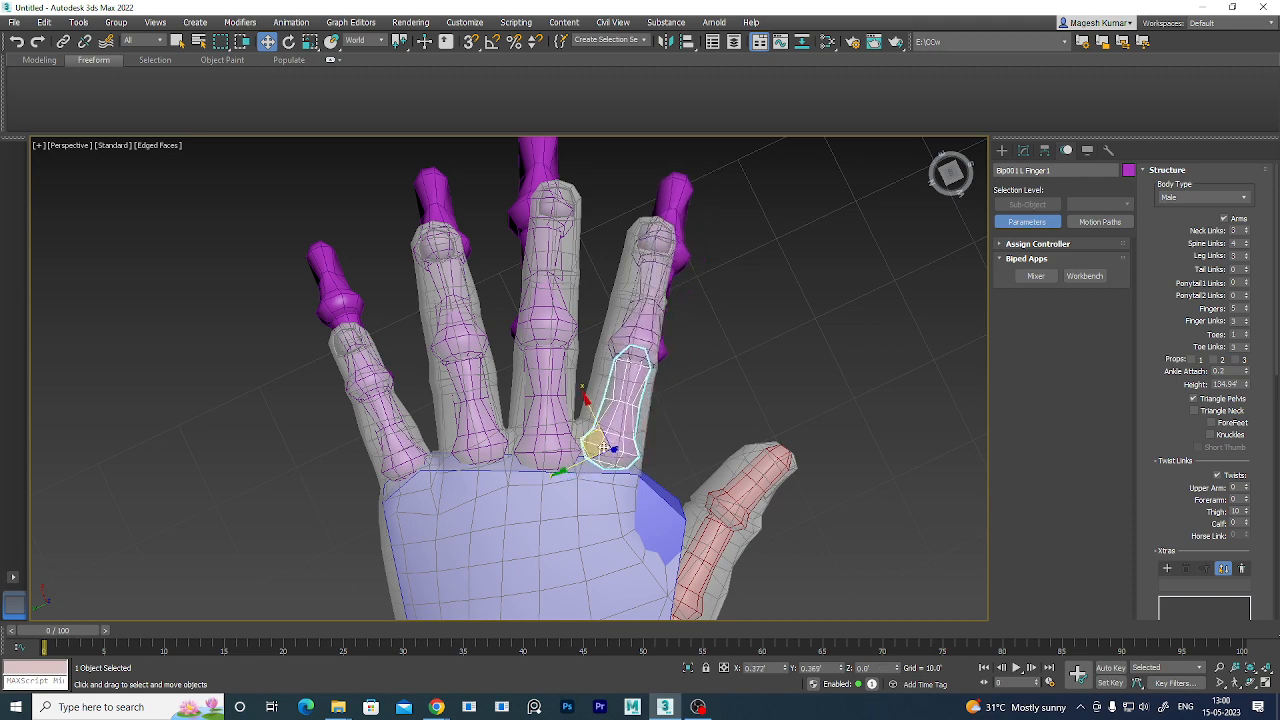
- Select the base links of the left index, middle, ring and little fingers and raise them together about 0.25' along Z
middle_click_drag(603, 447, 516, 510, "alt")
left_click(593, 343, "ctrl")
left_click(588, 281, "ctrl")
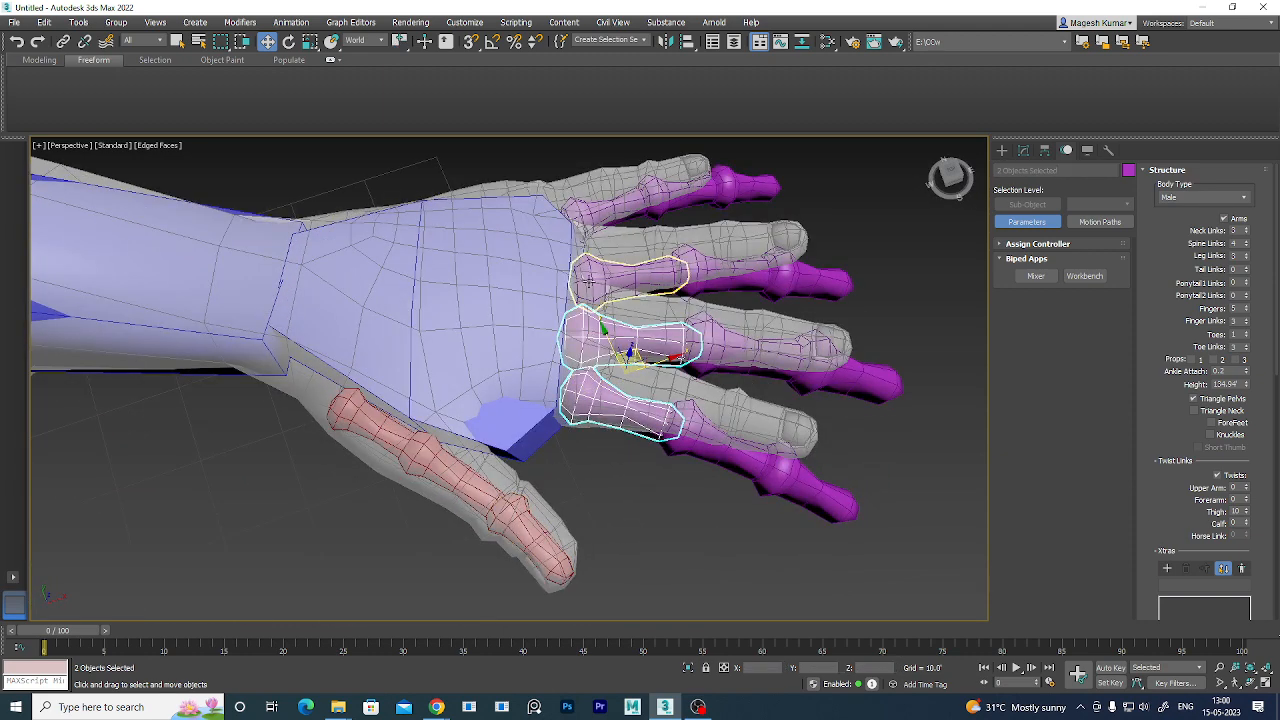
left_click(598, 215, "ctrl")
middle_click_drag(648, 468, 631, 326, "alt")
left_click_drag(622, 255, 622, 245)
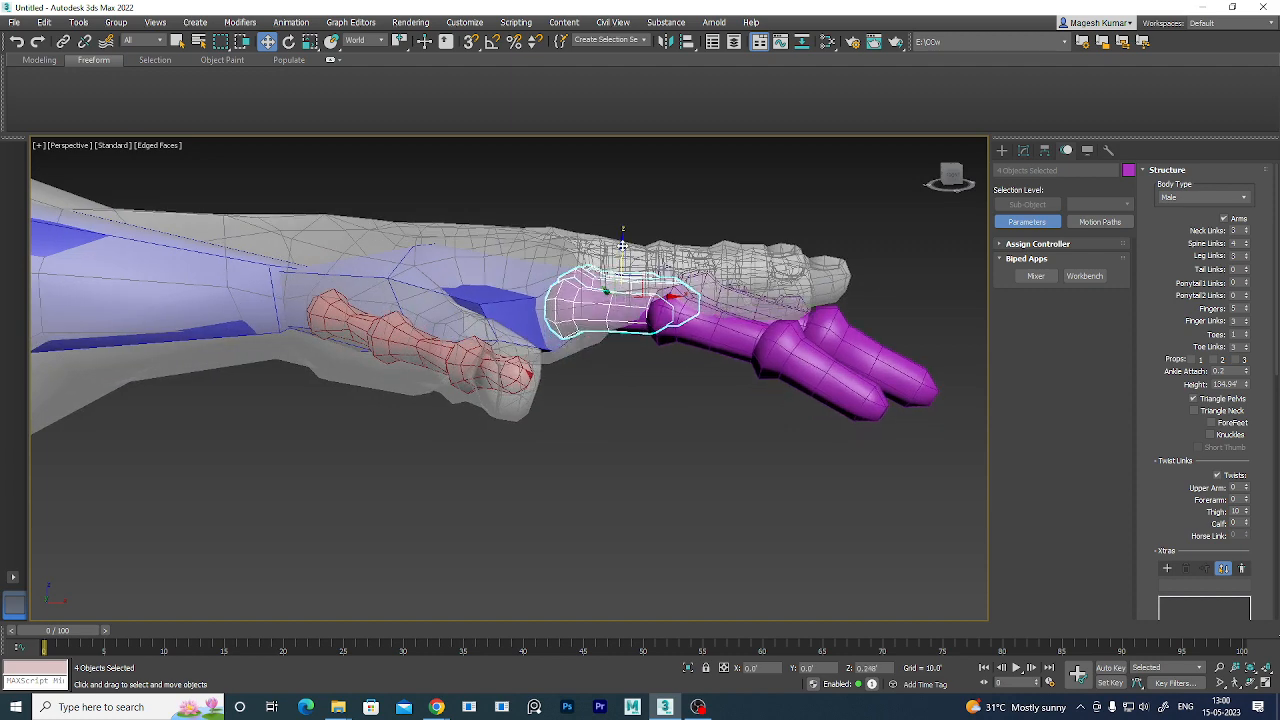
- Move the four base finger bones up slightly and rotate them upward to line up with the mesh fingers
mouse_move(749, 415)
middle_mouse_down("alt")
mouse_move(715, 414)
mouse_move(744, 412)
middle_mouse_up("alt")
left_click_drag(622, 248, 622, 243)
middle_click_drag(648, 386, 667, 413, "alt")
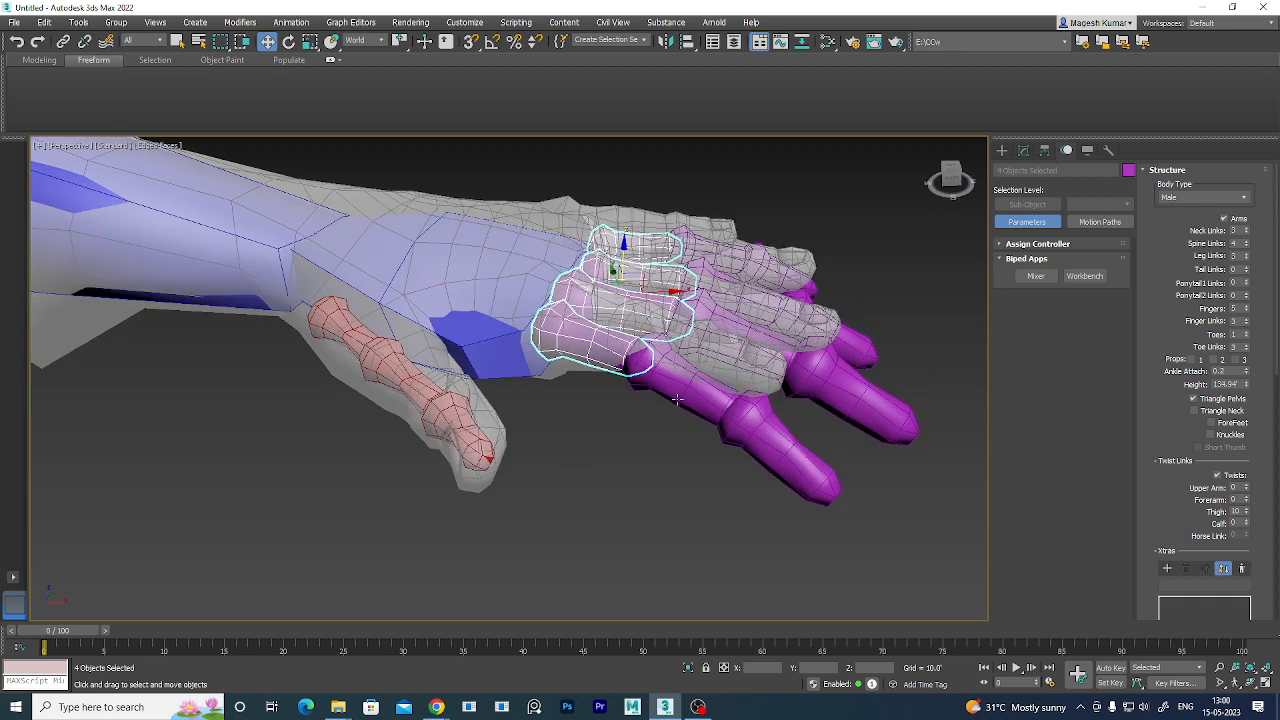
key("e")
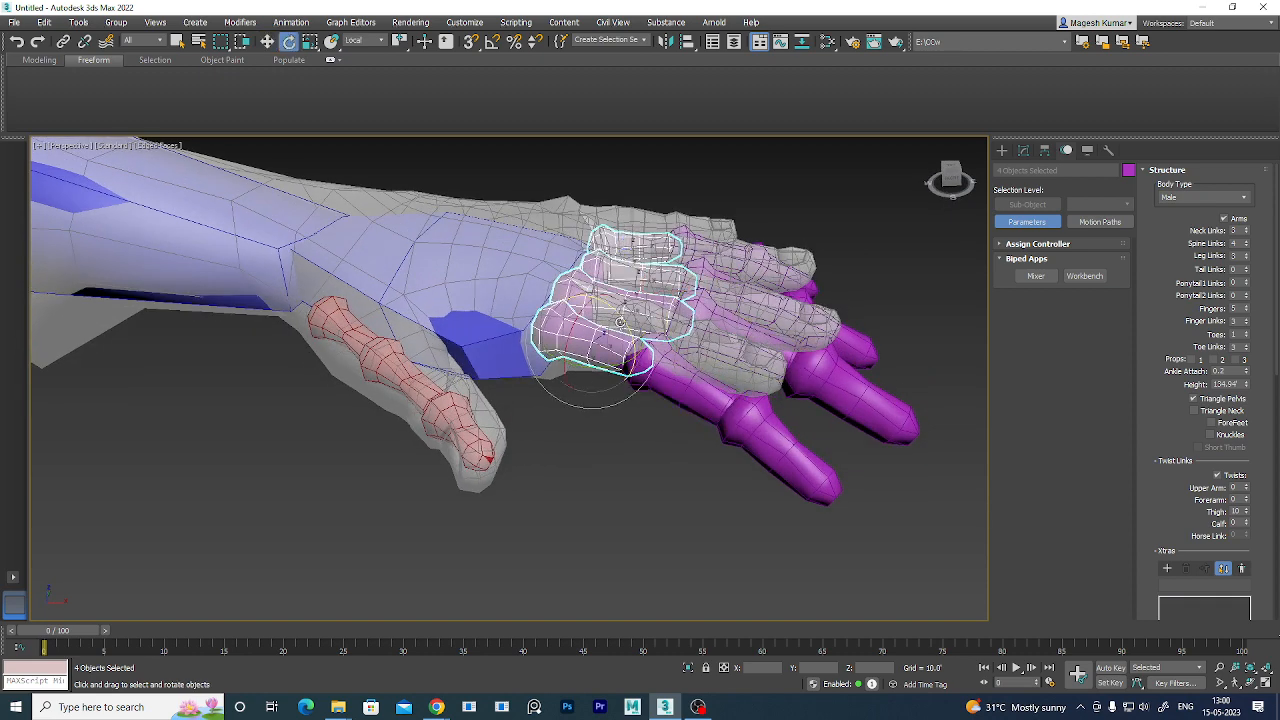
left_click_drag(620, 322, 611, 310)
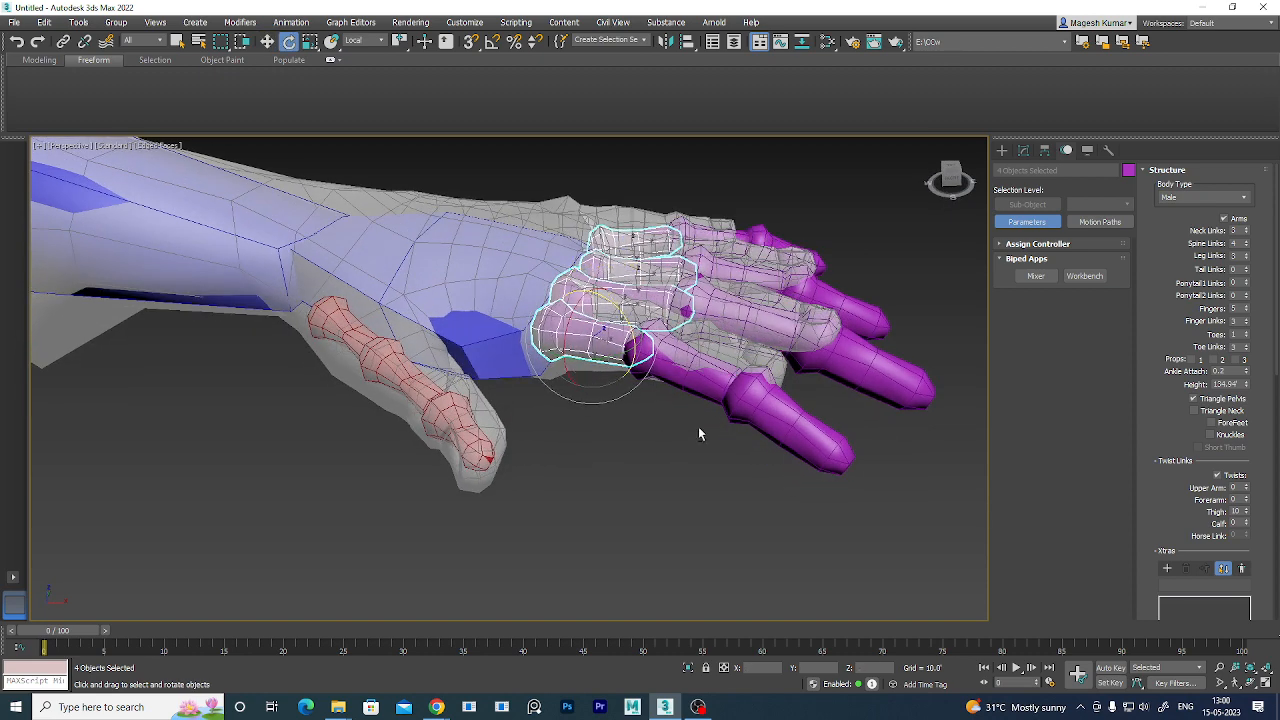
middle_click_drag(698, 426, 733, 511, "alt")
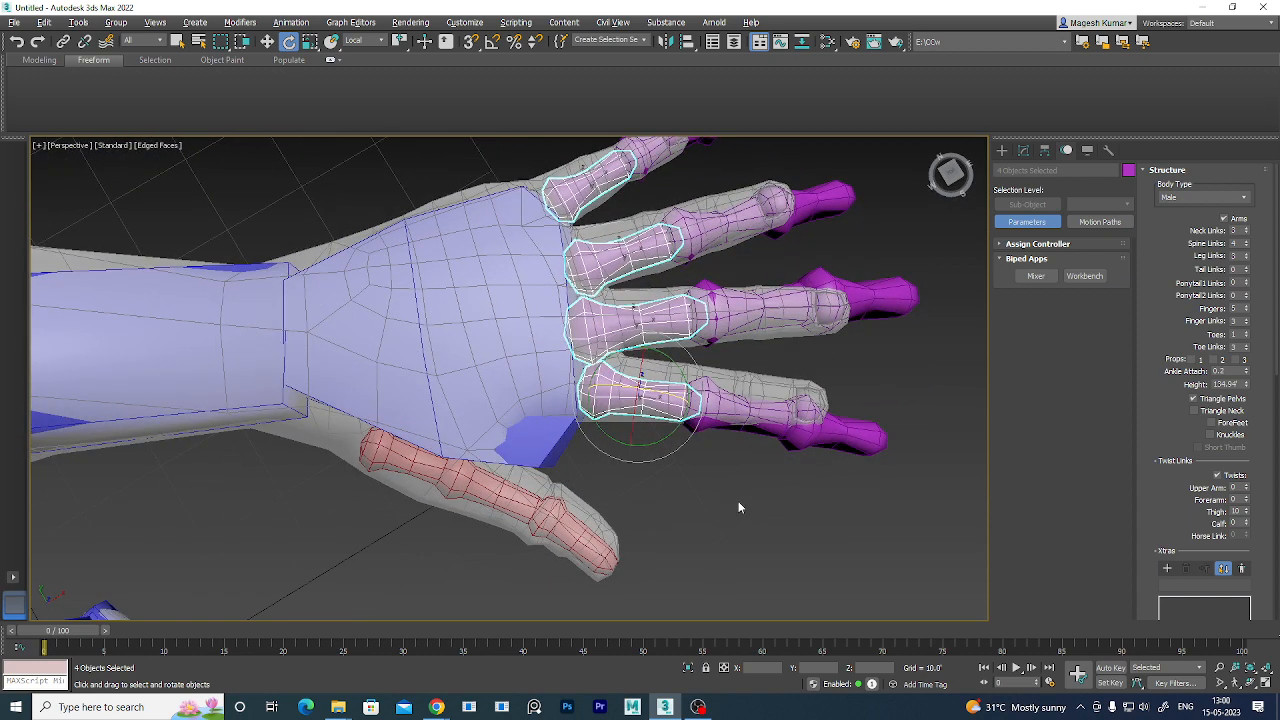
- Scale the four base finger bones slightly shorter along their length
key("r")
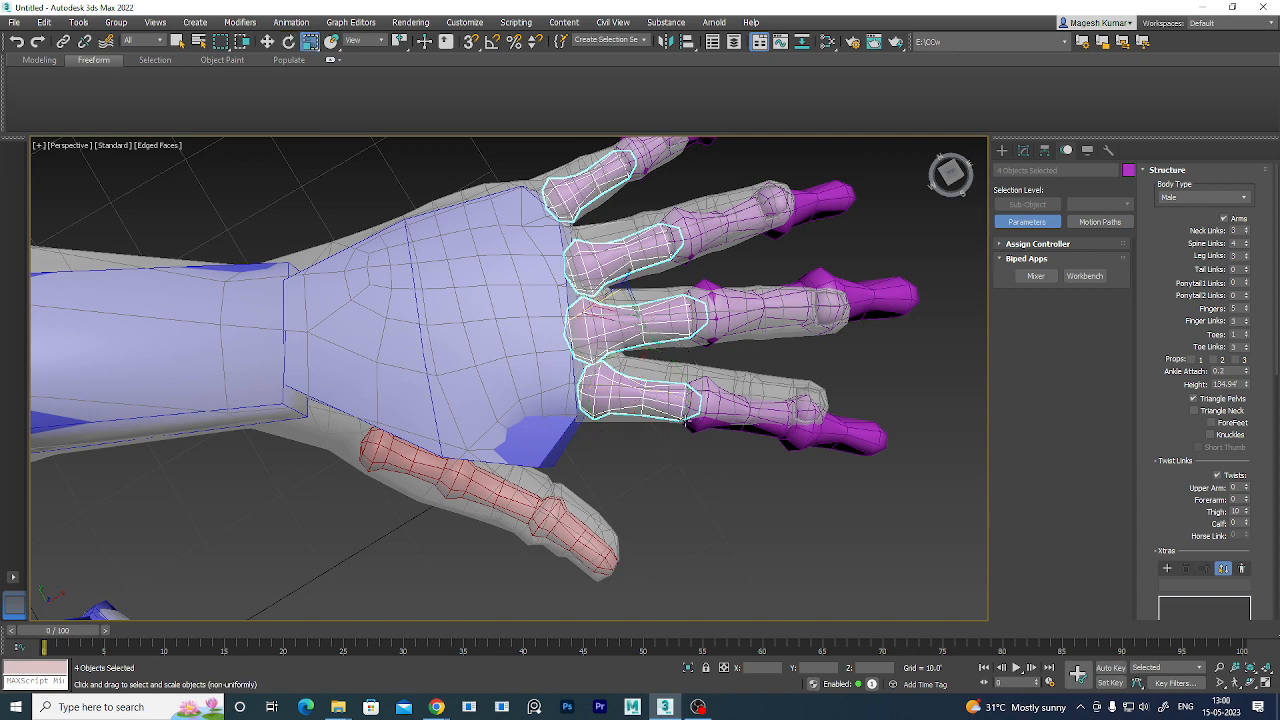
left_click_drag(567, 320, 576, 322)
middle_click_drag(764, 463, 763, 474, "alt")
left_click(717, 481)
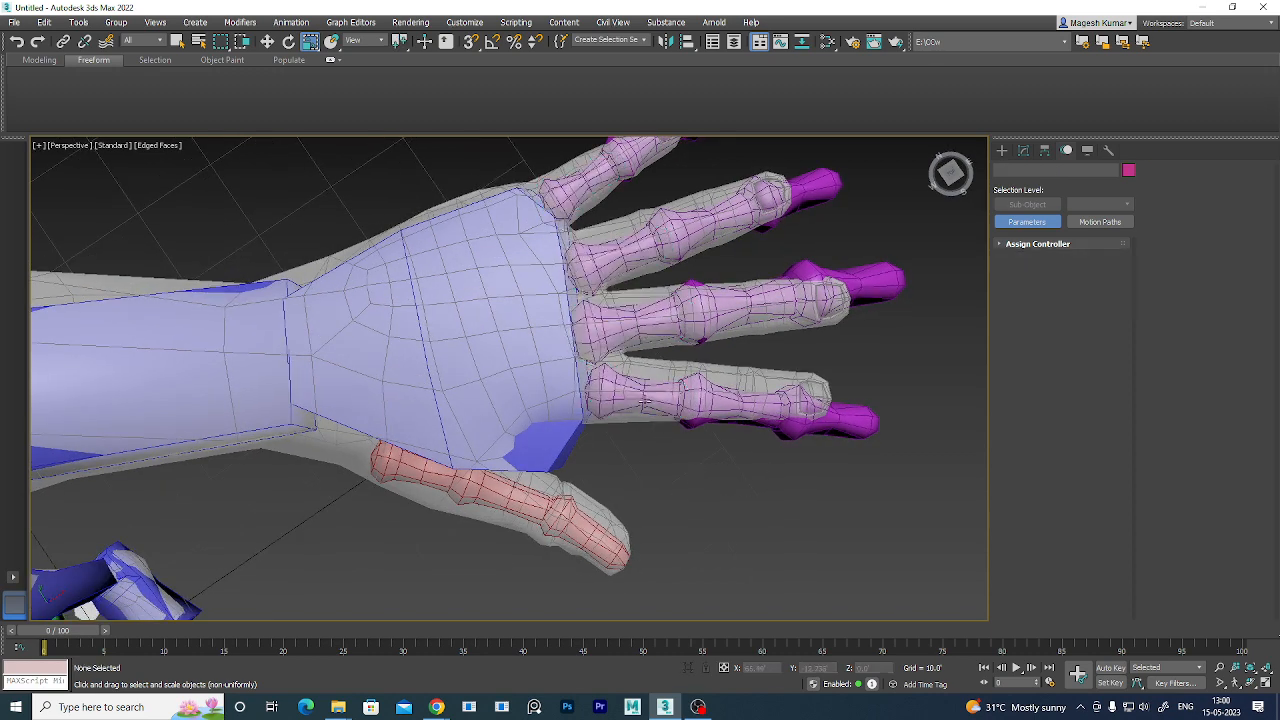
- Rotate the index finger's base bone sideways to centre the bone chain inside the mesh finger
left_click(640, 396)
key("e")
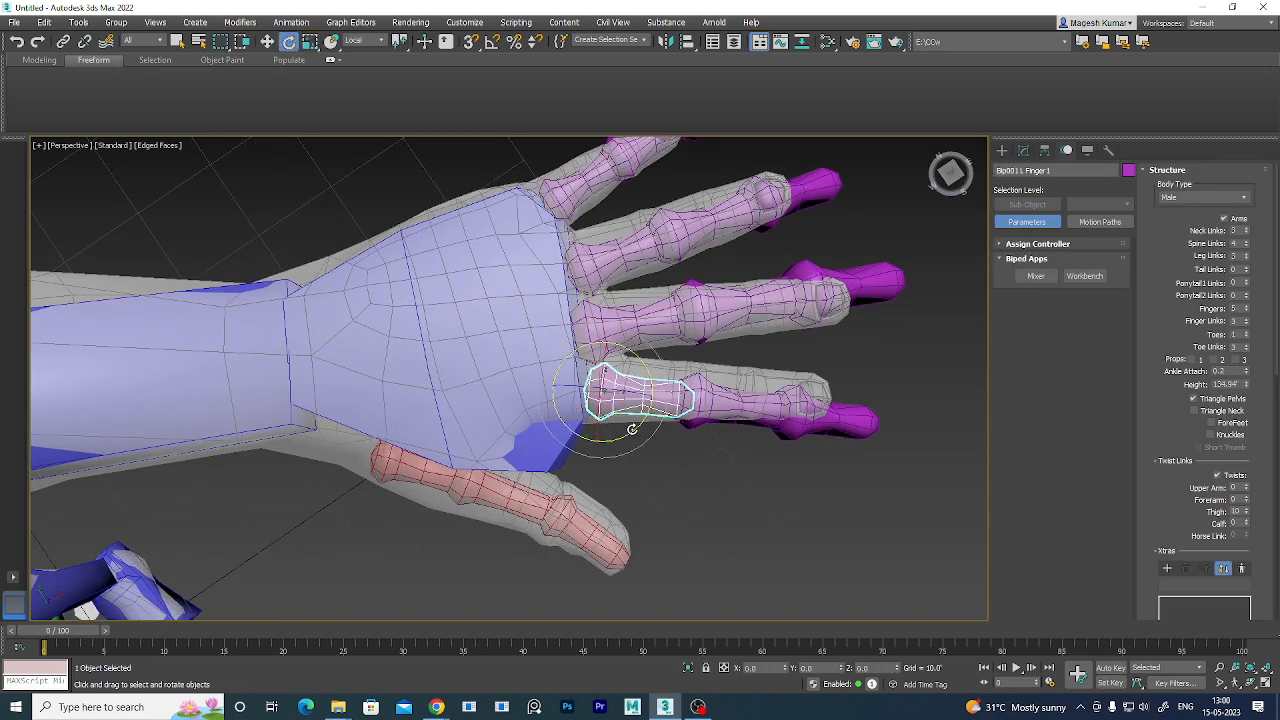
left_click_drag(634, 427, 637, 426)
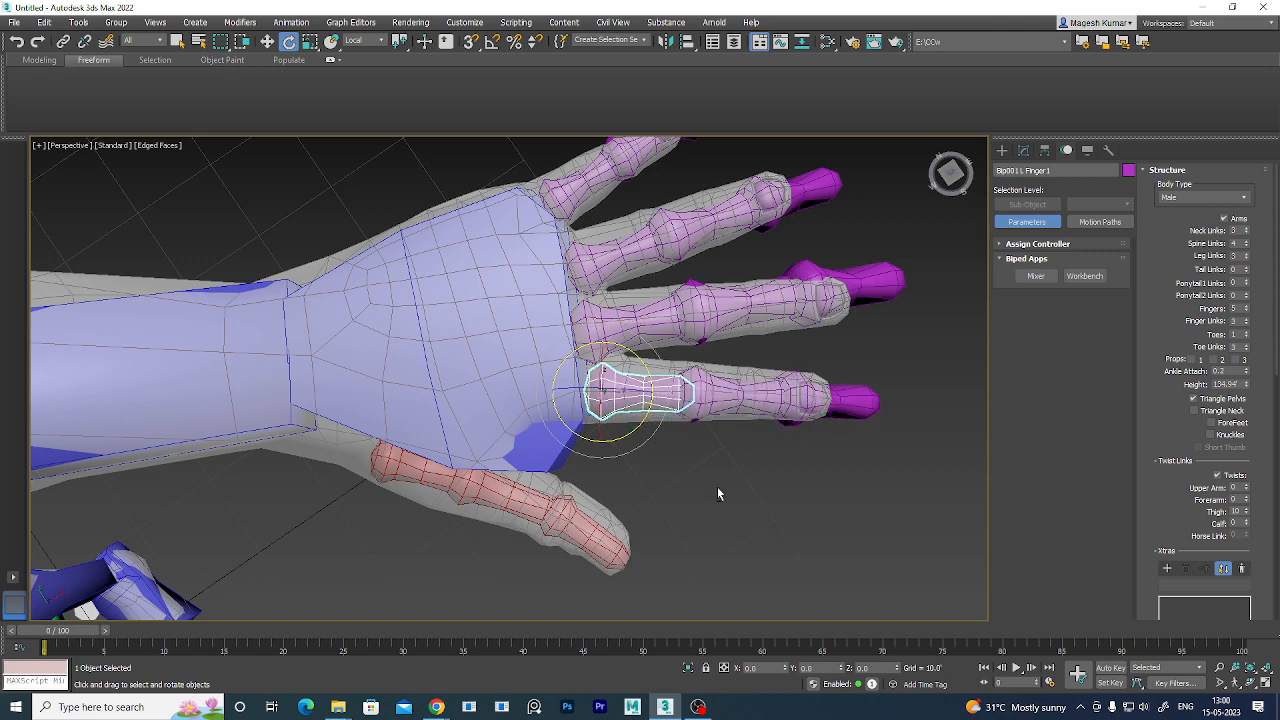
- Scale the middle bones of the four fingers along X to about 71 percent
middle_click_drag(717, 493, 723, 474, "alt")
left_click(733, 392)
left_click(735, 302, "ctrl")
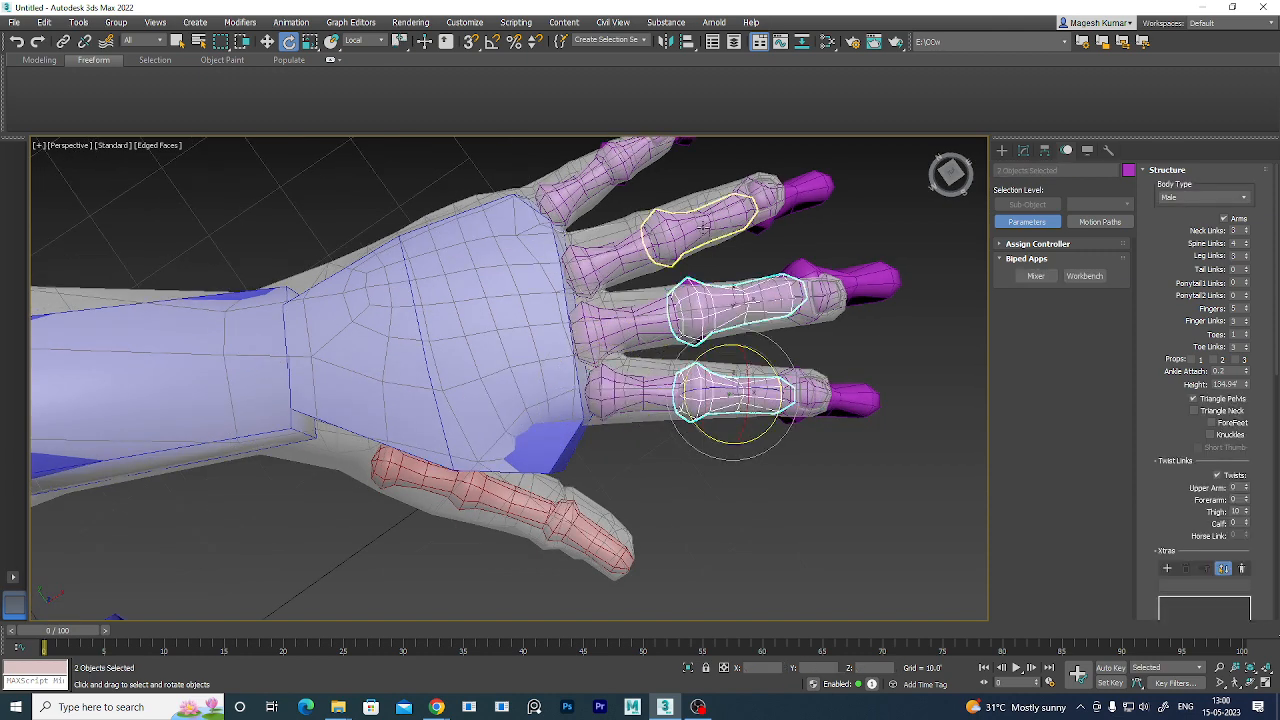
left_click(704, 228, "ctrl")
left_click(632, 158, "ctrl")
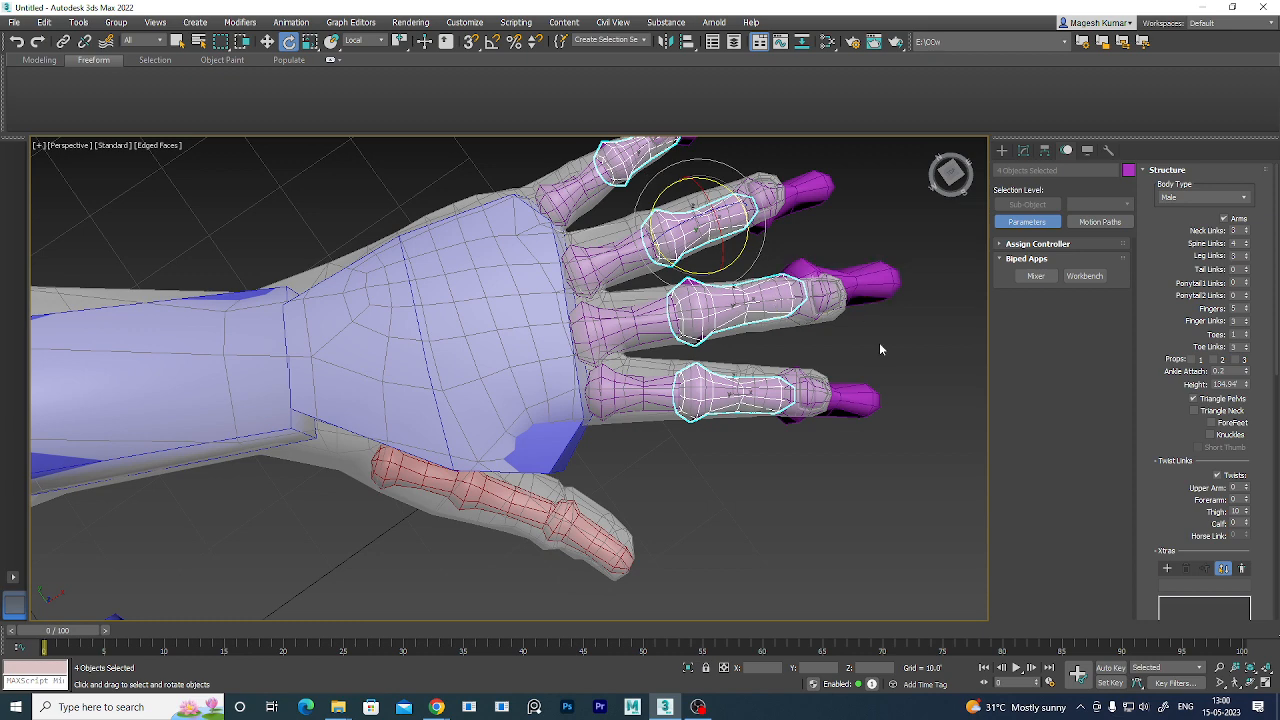
middle_click_drag(879, 349, 757, 406, "alt")
key("r")
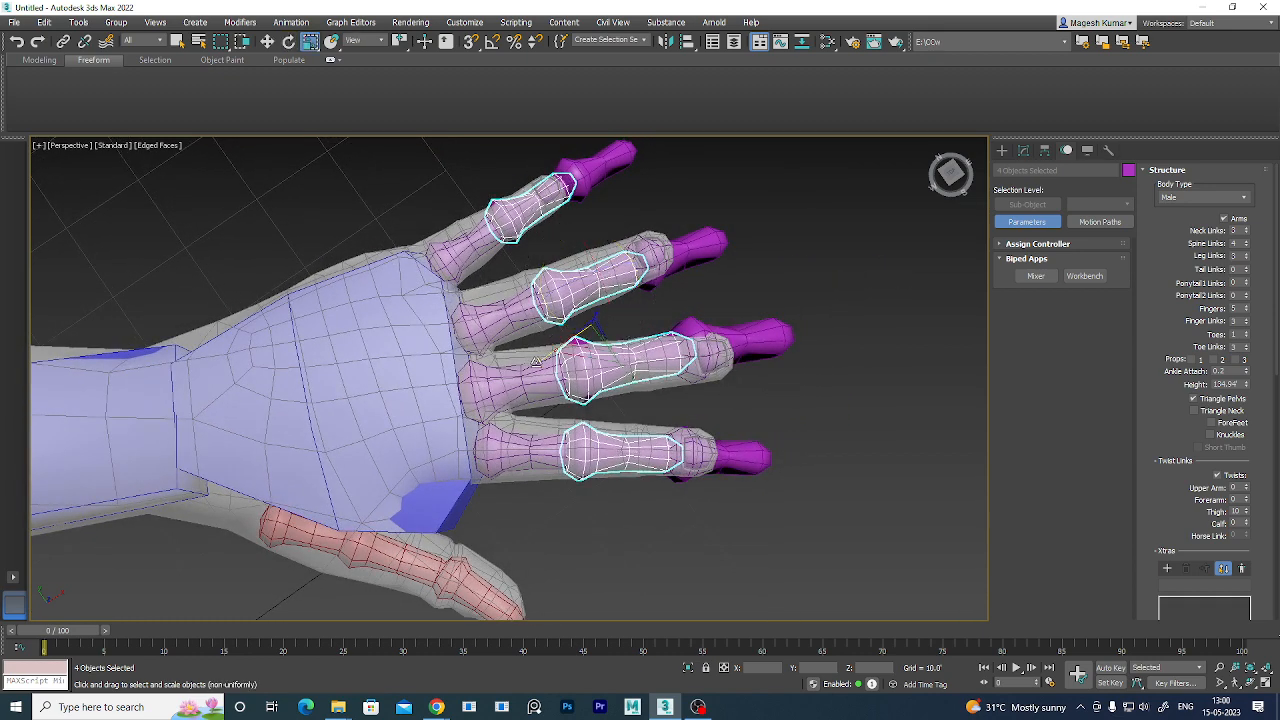
left_click_drag(538, 358, 556, 349)
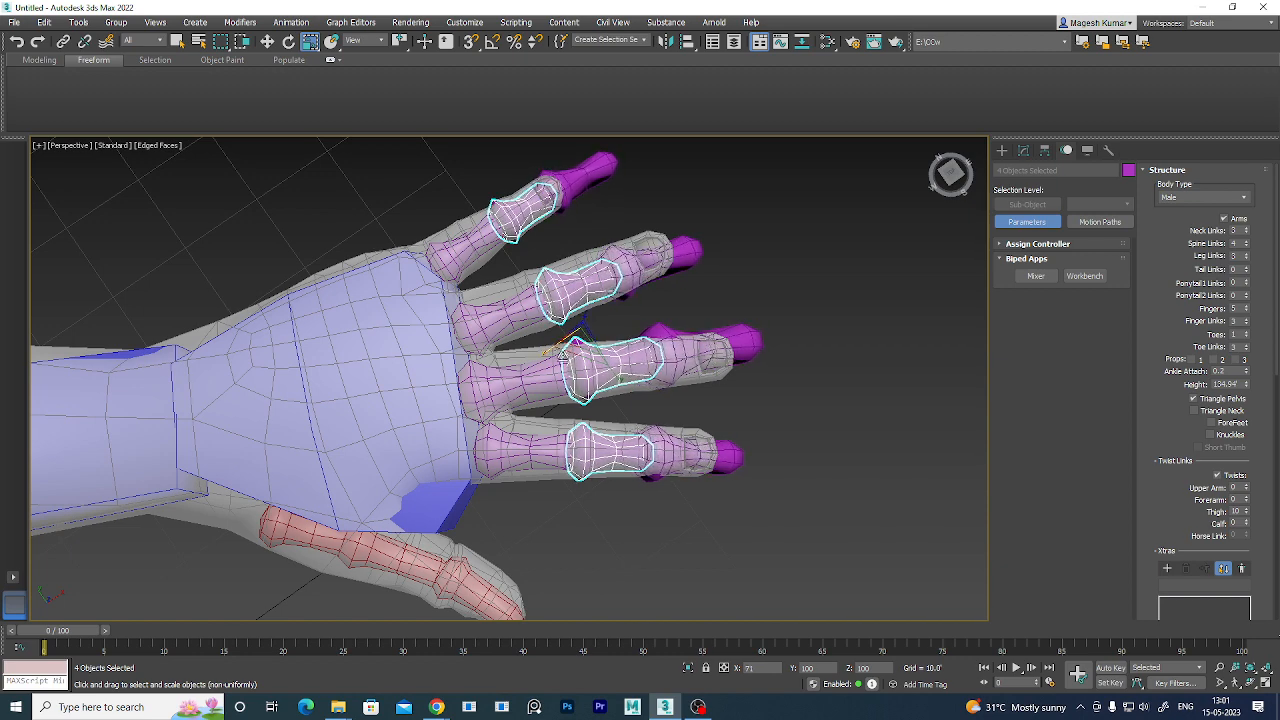
- Rotate the four middle finger bones slightly upward to follow the mesh fingers and clear the selection
middle_click_drag(668, 446, 651, 329, "alt")
key("e")
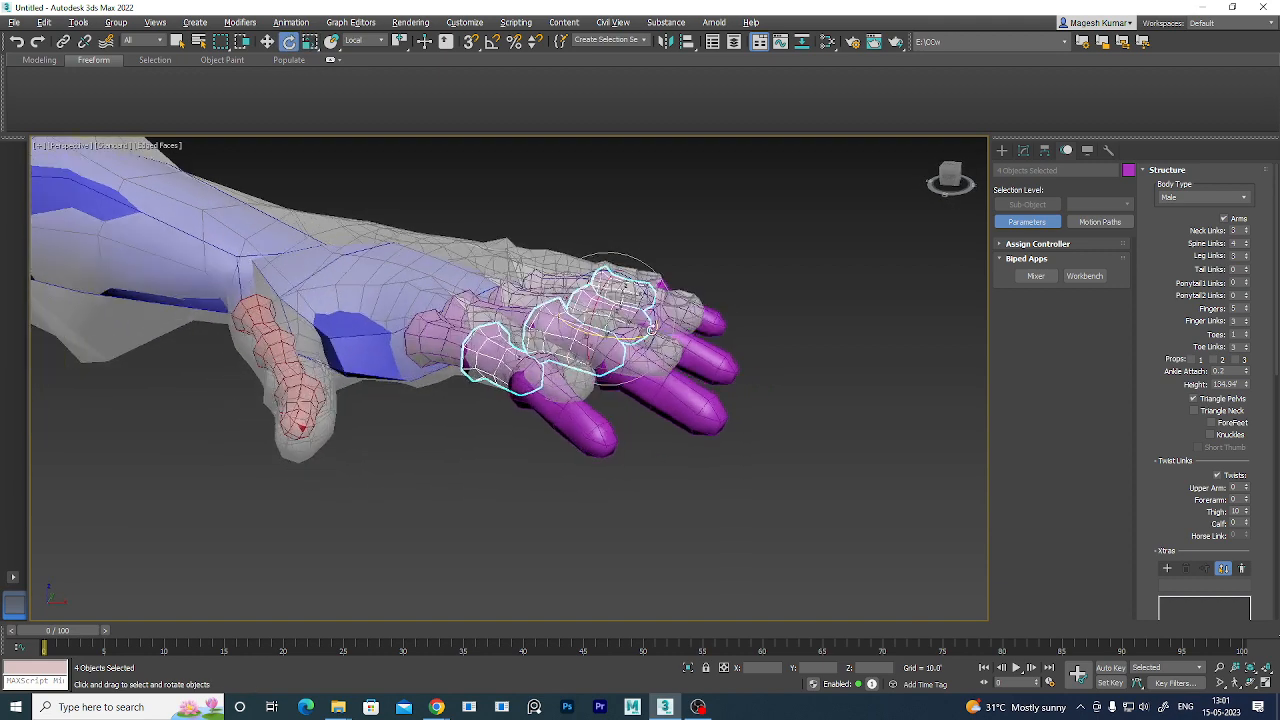
left_click_drag(647, 295, 647, 294)
middle_click_drag(680, 372, 765, 514, "alt")
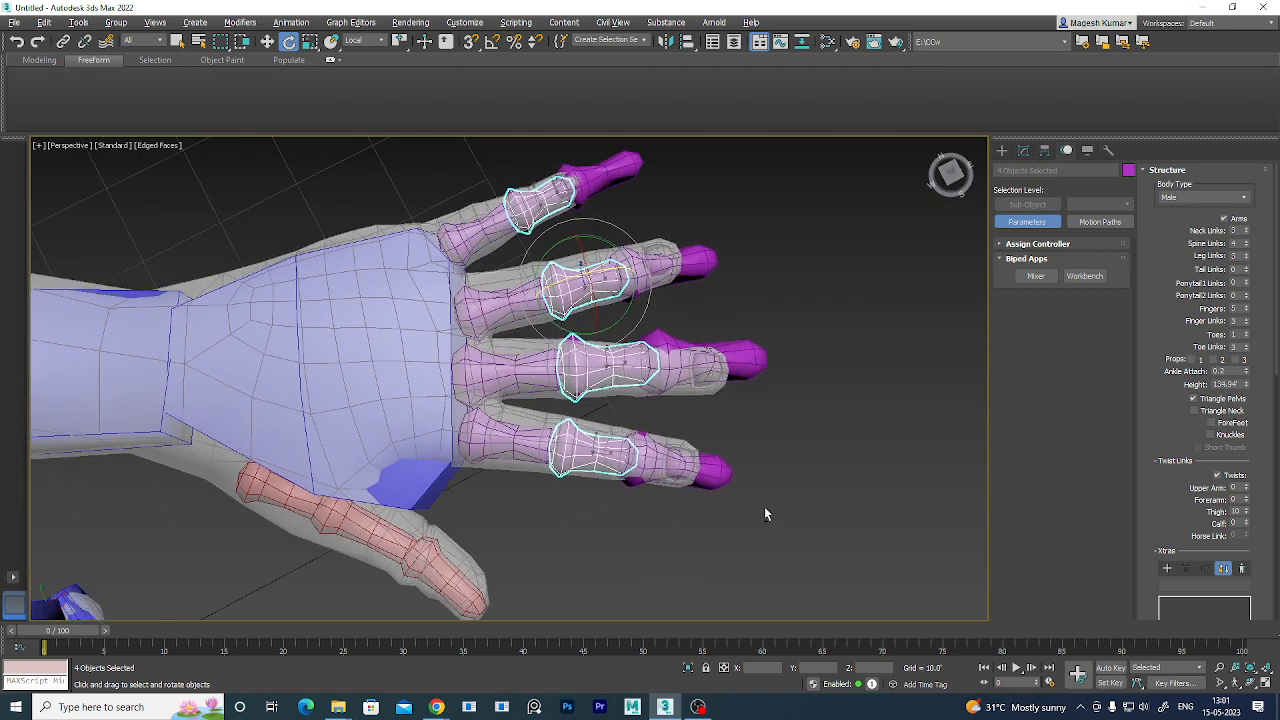
left_click(781, 443)
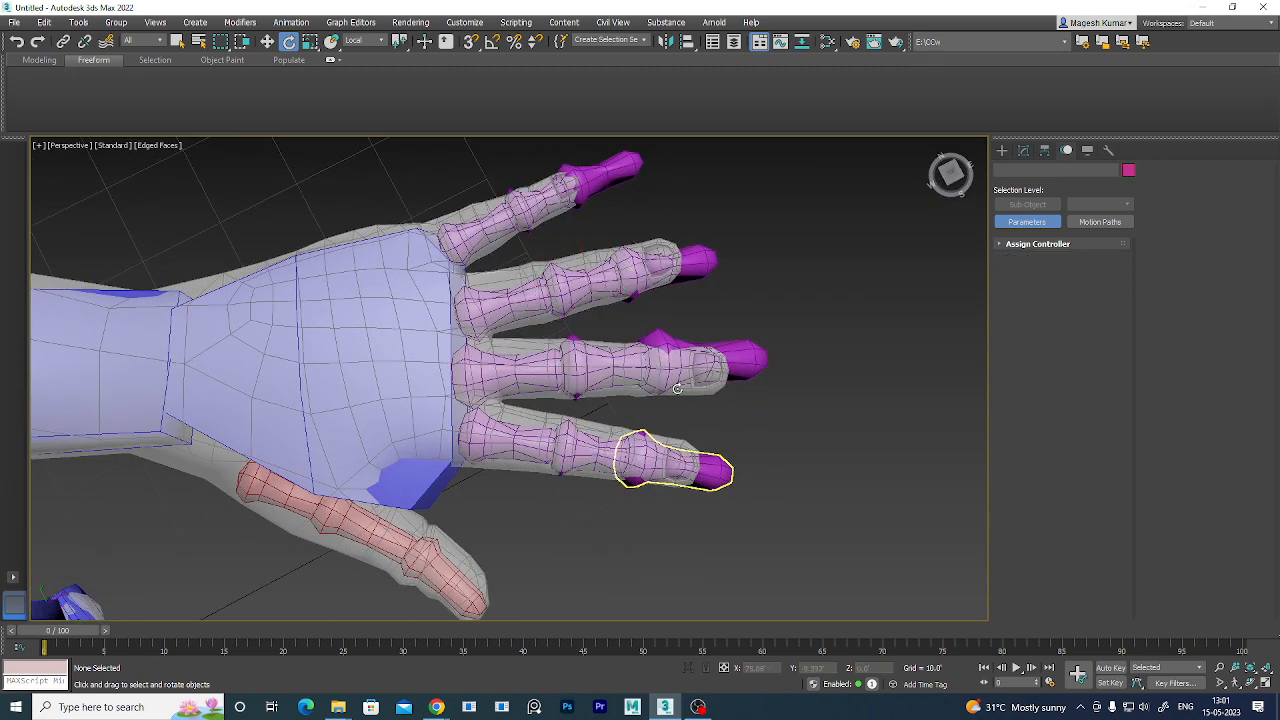
- Scale the four fingertip bones shorter along their length to fit inside the mesh fingertips
left_click(675, 462)
left_click(688, 362, "ctrl")
left_click(660, 268, "ctrl")
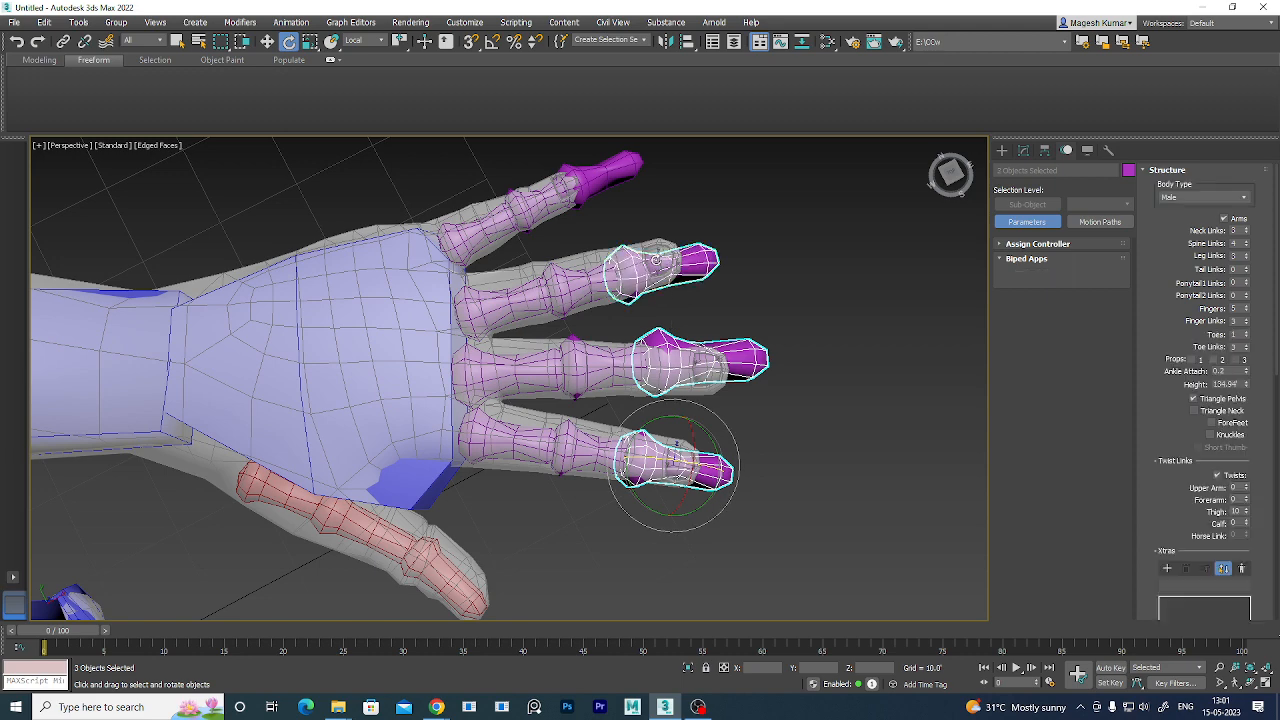
left_click(583, 178, "ctrl")
key("r")
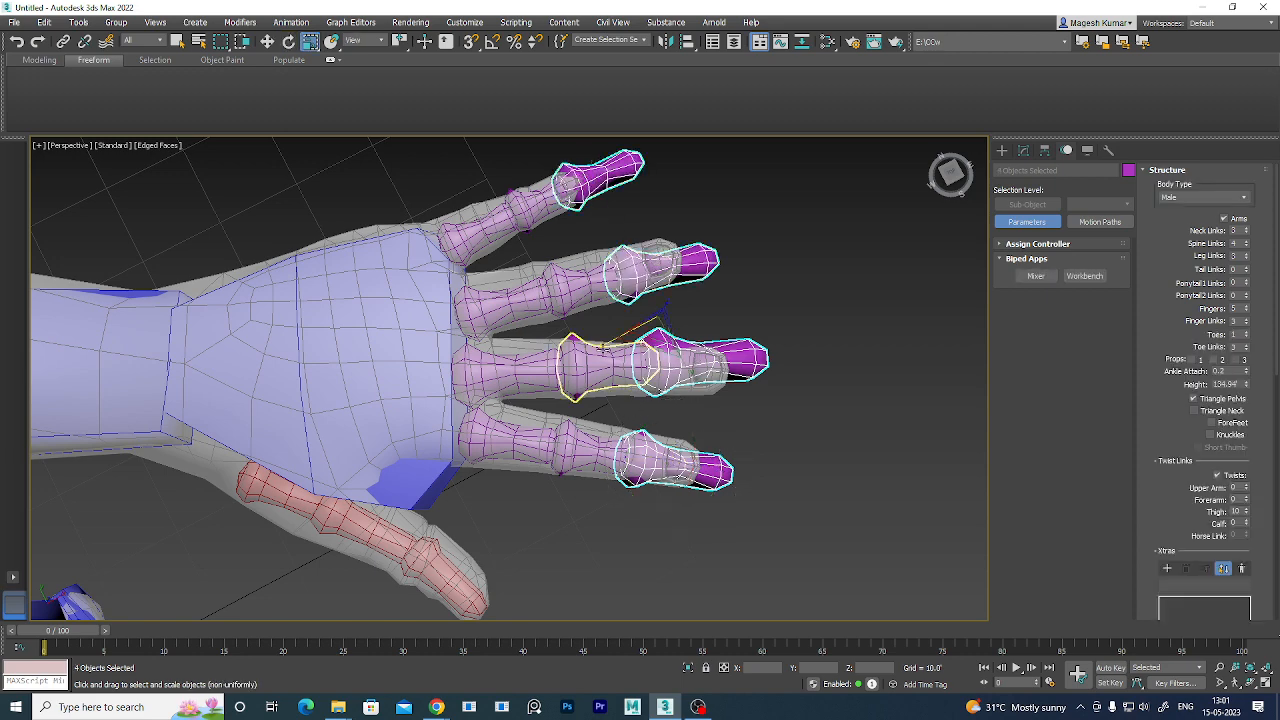
left_click_drag(645, 322, 614, 329)
- Rotate the four fingertip bones upward to align with the mesh fingertips
middle_click_drag(717, 457, 703, 370, "alt")
key("e")
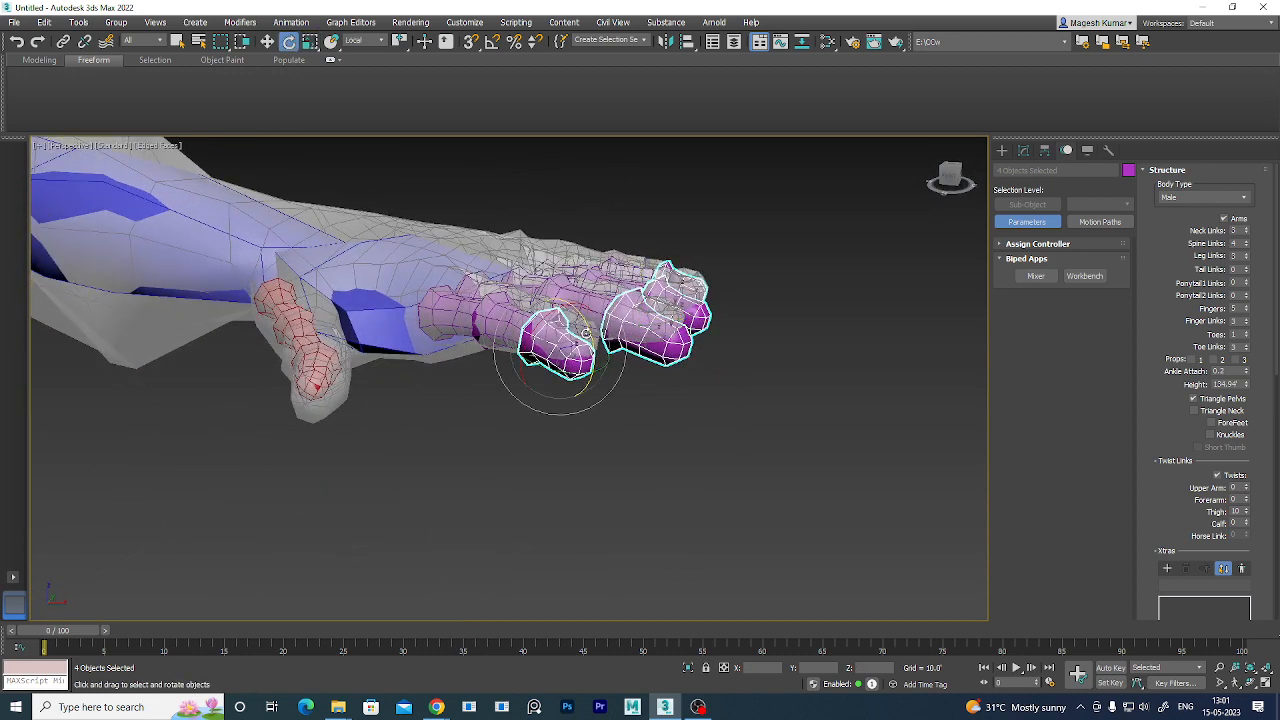
left_click_drag(586, 333, 589, 320)
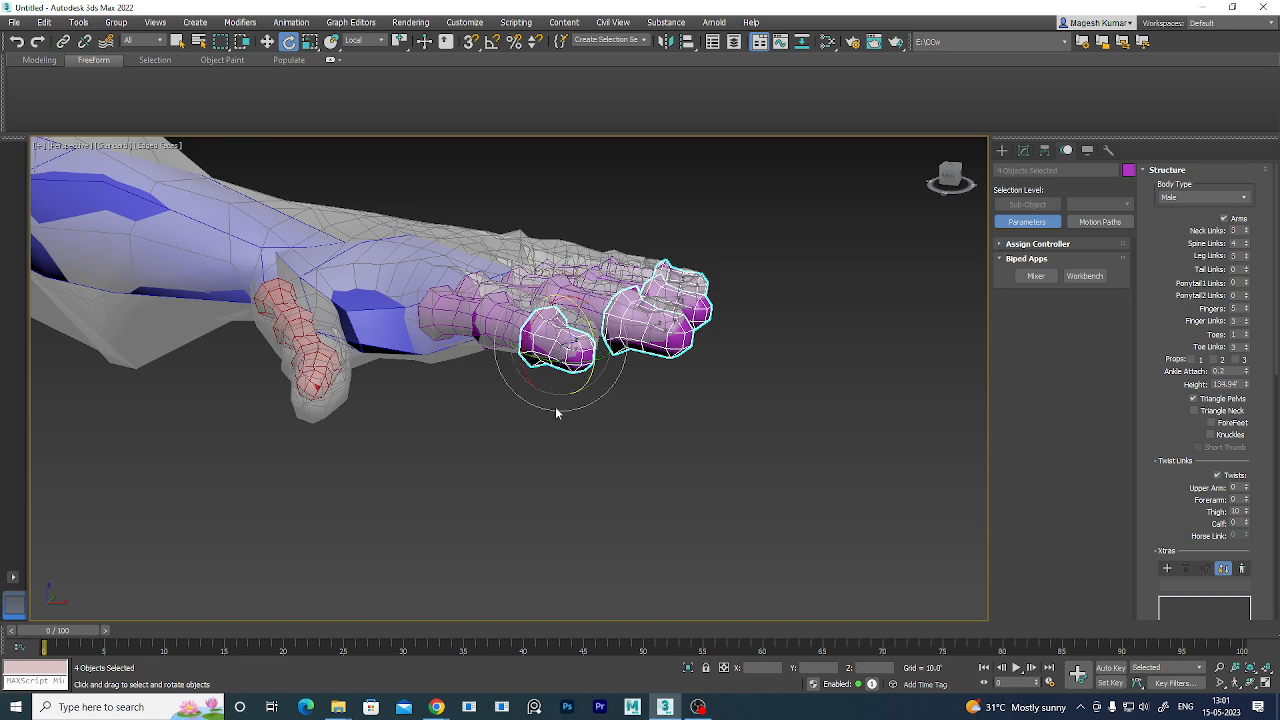
middle_click_drag(557, 411, 715, 346, "alt")
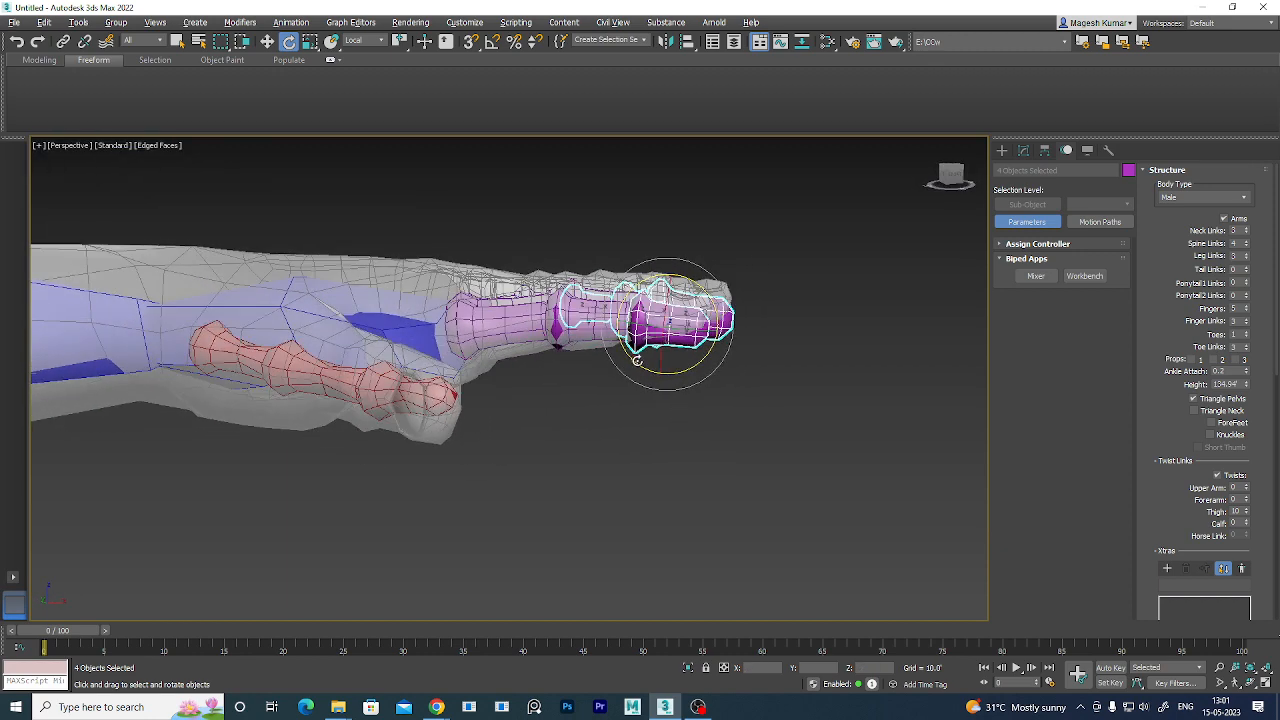
- Reselect the middle bones of all four fingers and rotate them slightly further upward
middle_click_drag(637, 361, 668, 522, "alt")
left_click(600, 354)
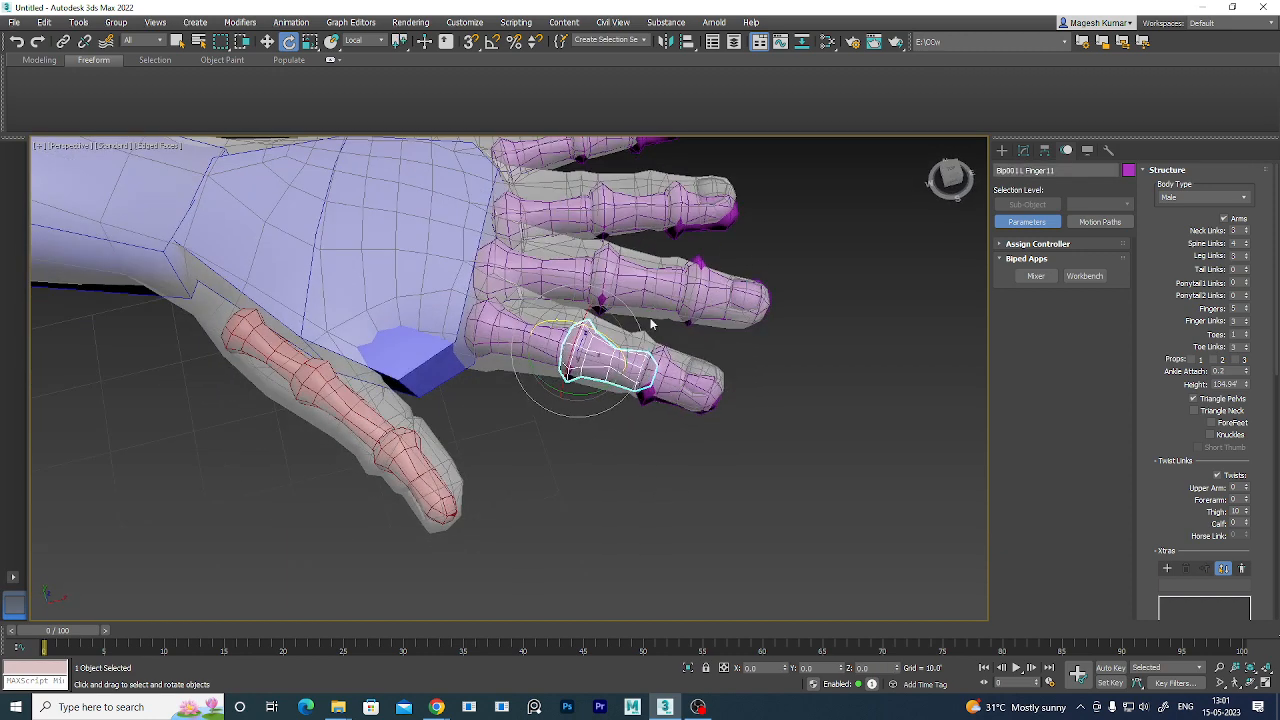
left_click(630, 278, "ctrl")
left_click(625, 205, "ctrl")
middle_click_drag(625, 205, 712, 414, "alt")
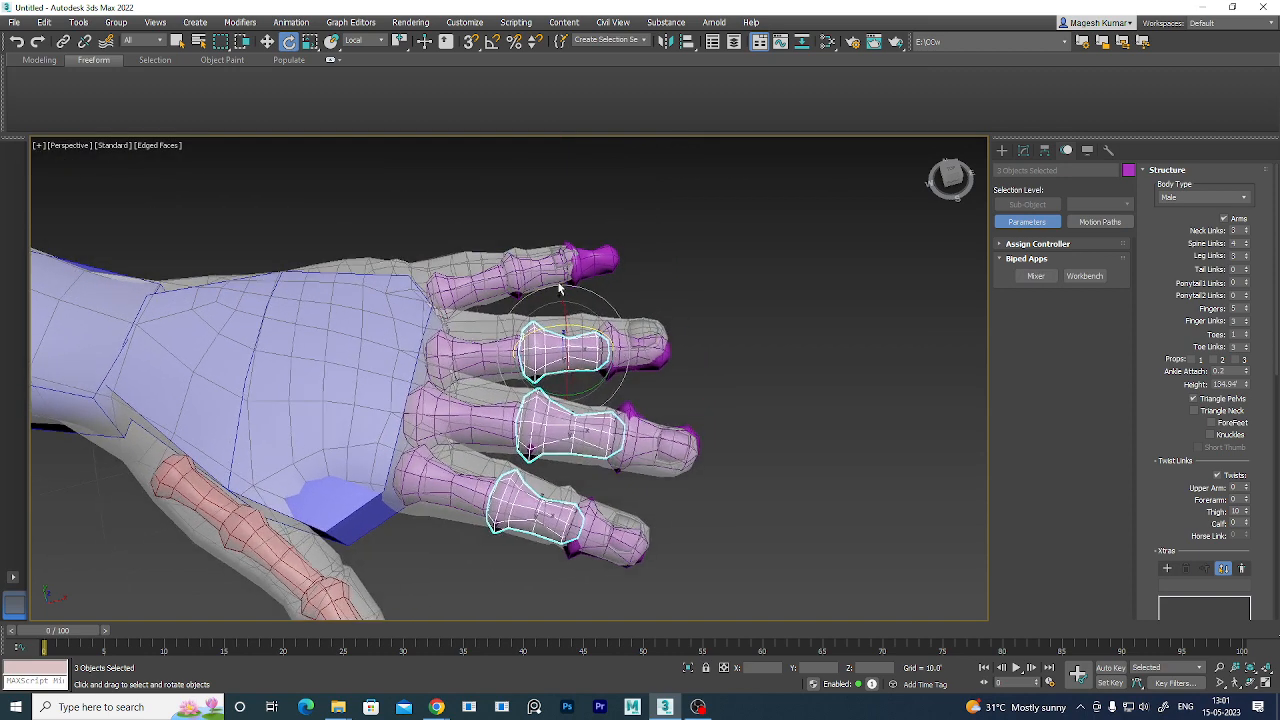
left_click(558, 280, "ctrl")
middle_click_drag(760, 474, 642, 440, "alt")
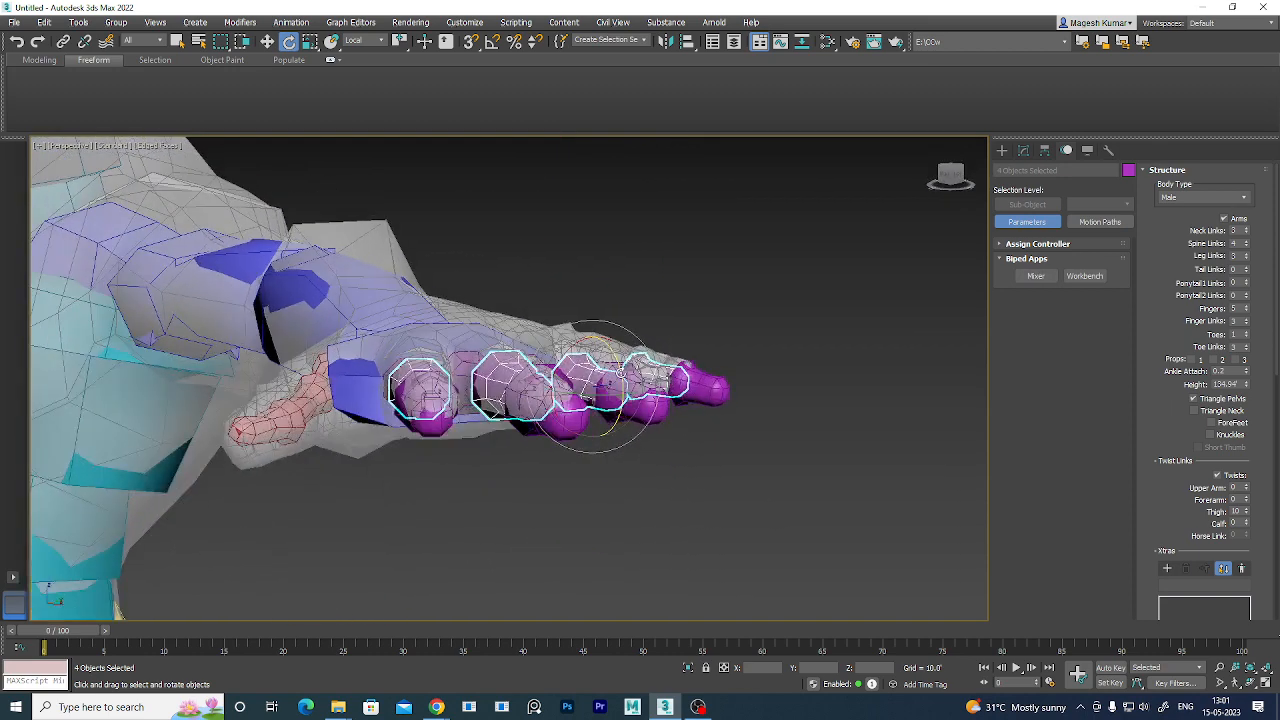
left_click_drag(620, 370, 620, 366)
- Rotate the middle finger's base bone slightly sideways to centre the chain in the mesh finger
middle_click_drag(674, 477, 594, 540, "alt")
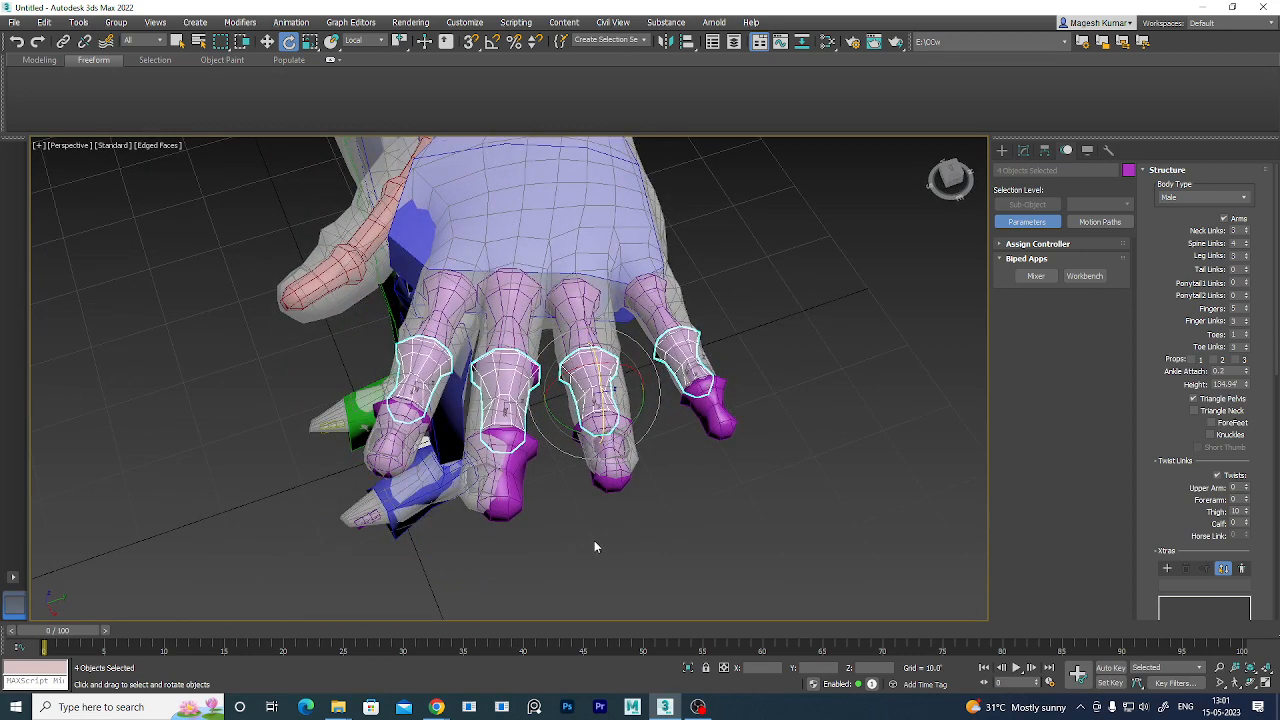
left_click(530, 348)
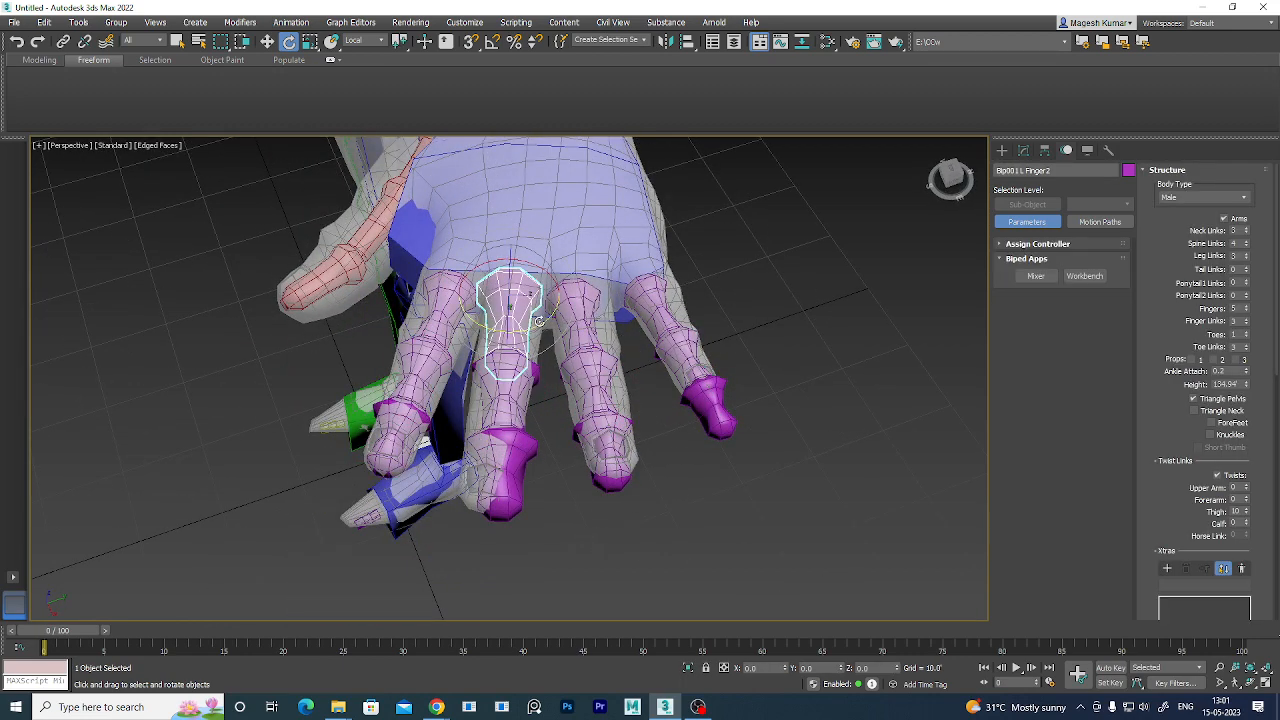
left_click_drag(538, 320, 535, 320)
- Scale the little finger's base bone shorter lengthwise to pull its fingertip inside the mesh
middle_click_drag(765, 419, 560, 445, "alt")
left_click(380, 443)
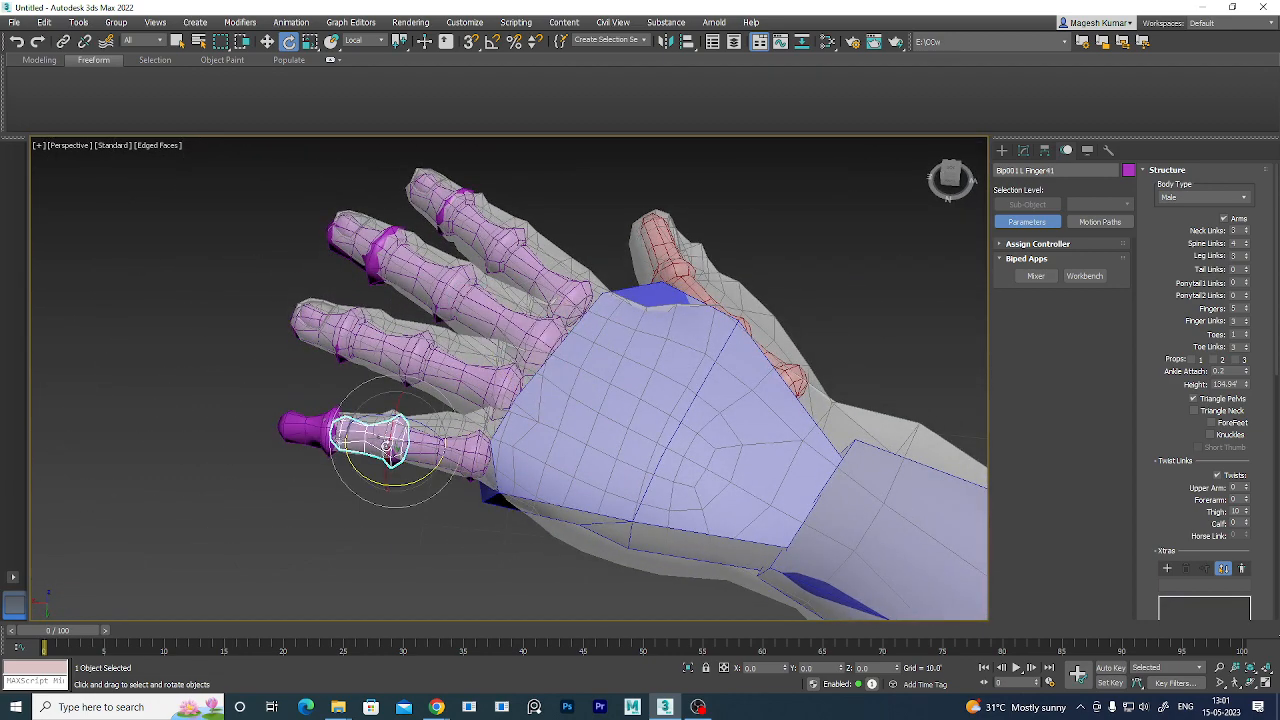
middle_click_drag(438, 526, 438, 534, "alt")
scroll(449, 459, "up", 2)
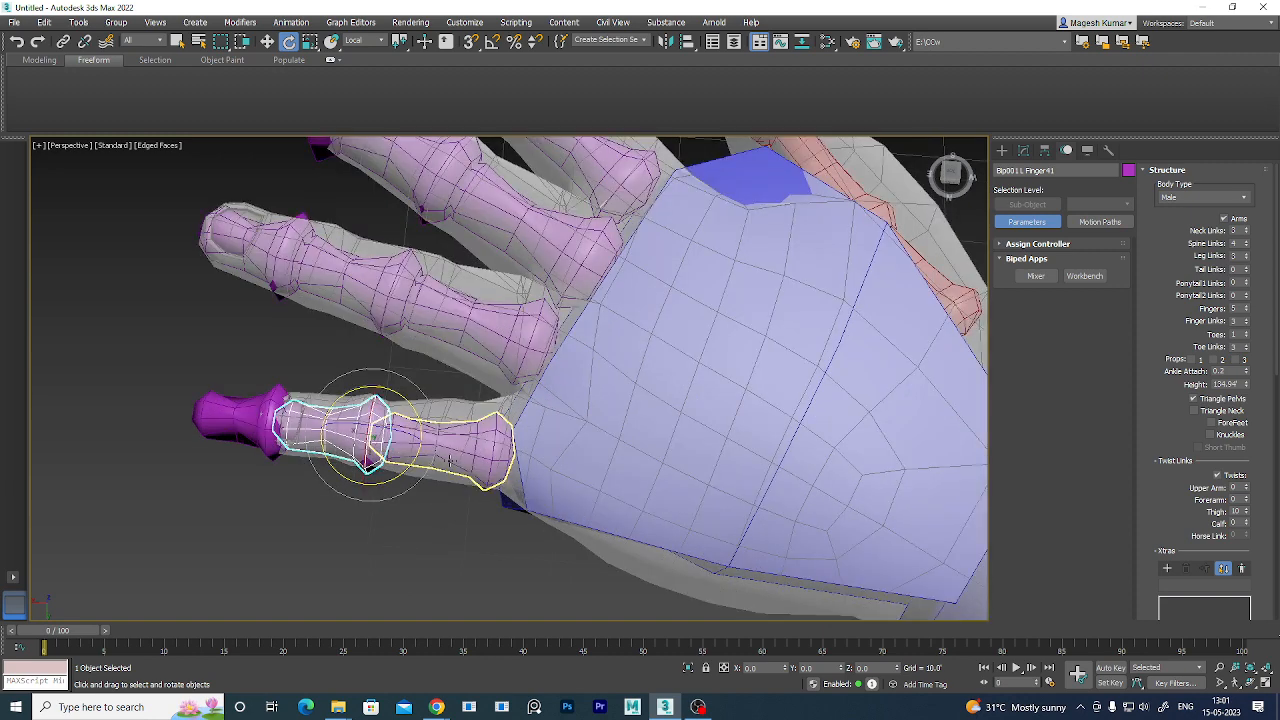
middle_click_drag(508, 452, 506, 456, "alt")
left_click(506, 456)
key("r")
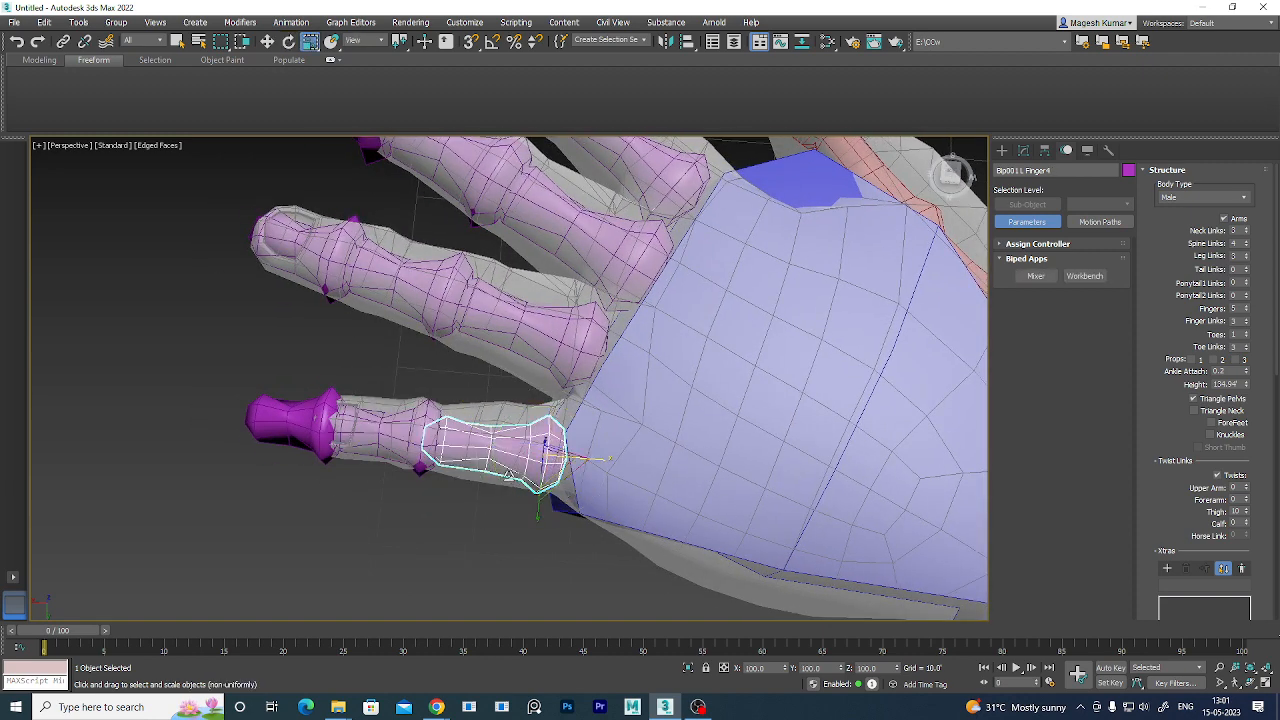
left_click_drag(591, 457, 554, 463)
- Scale the little finger's middle bone shorter along its length and select its fingertip bone
left_click(462, 446)
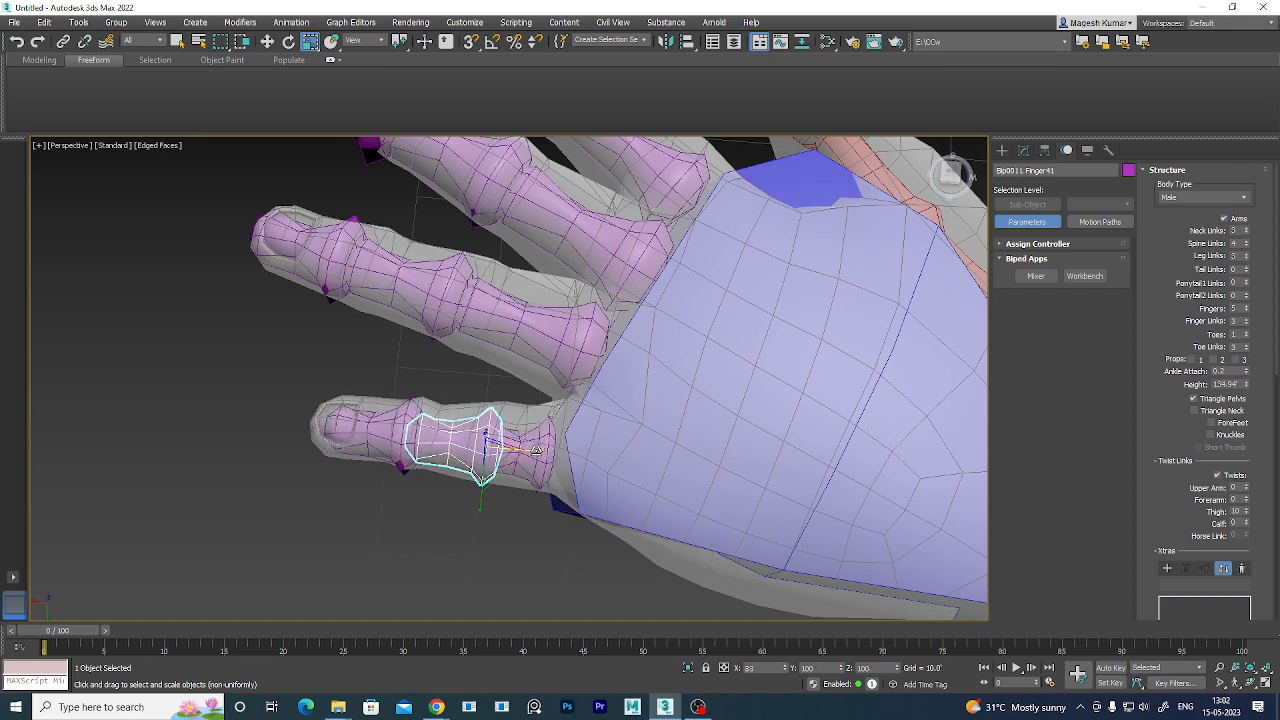
left_click_drag(531, 450, 530, 450)
left_click(385, 437)
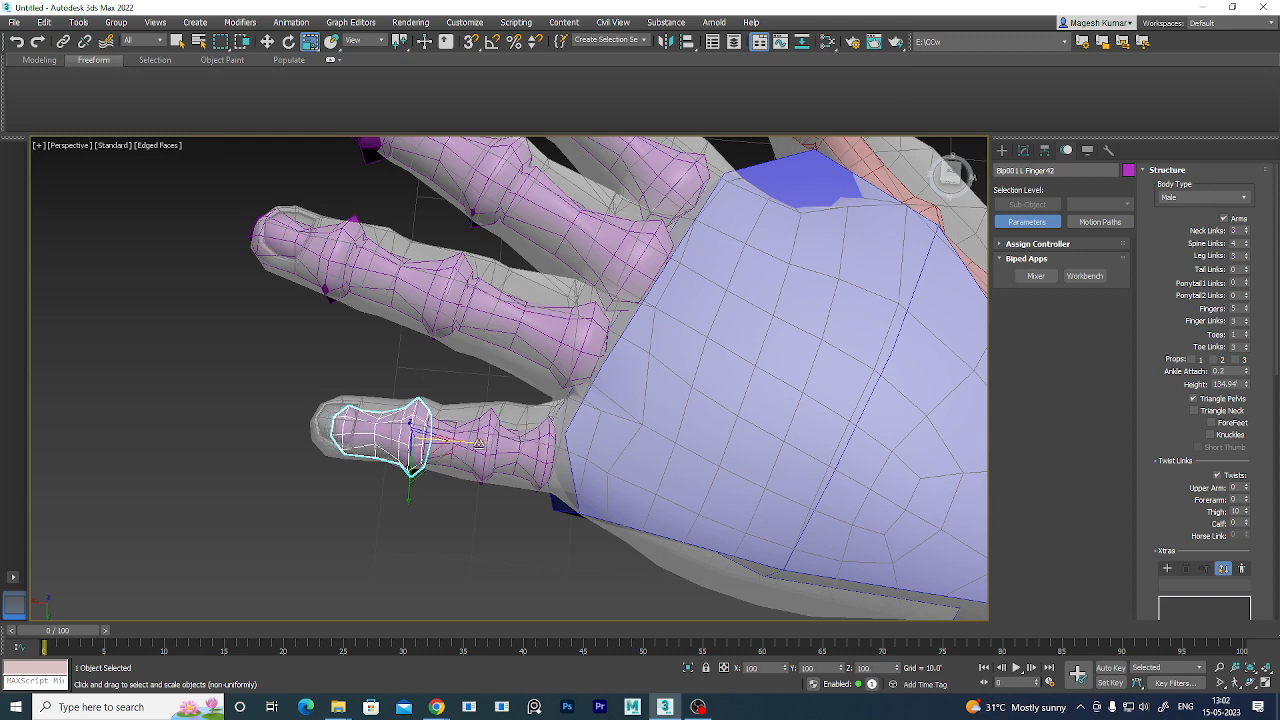
- Move the little finger's base bone upward along Z to centre the chain in the mesh finger
middle_click_drag(558, 518, 563, 400, "alt")
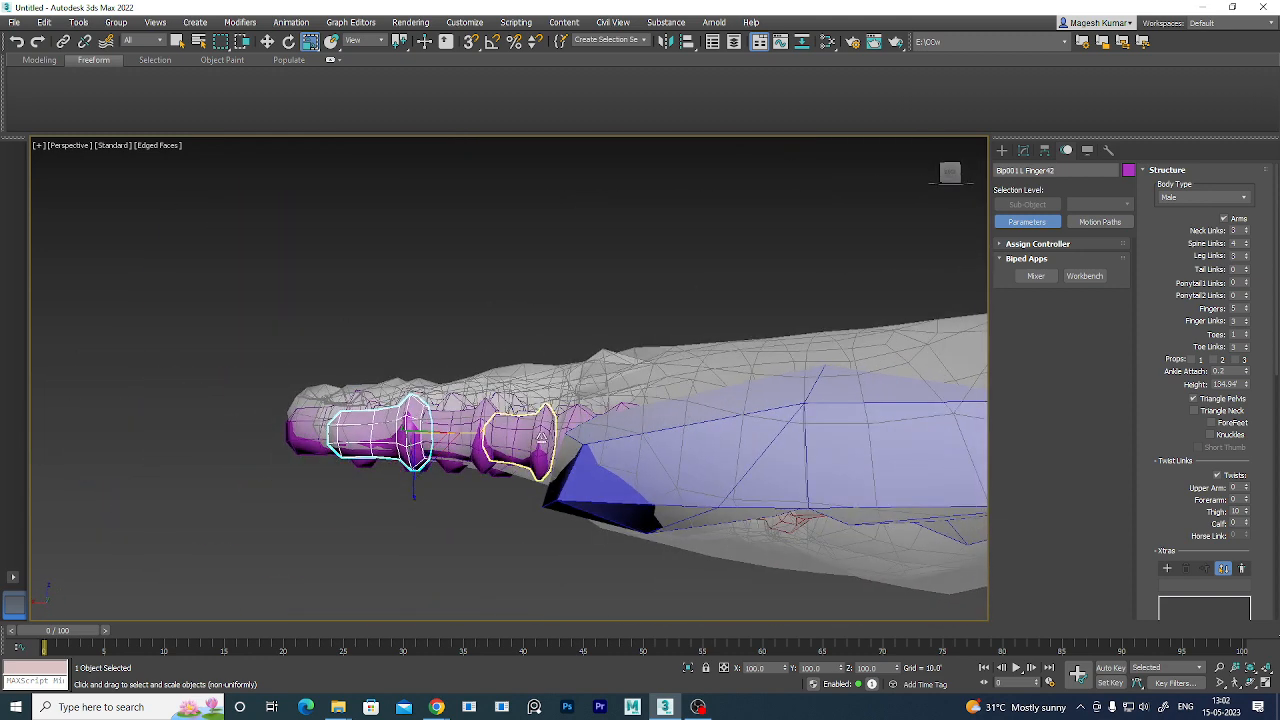
left_click(516, 438)
key("w")
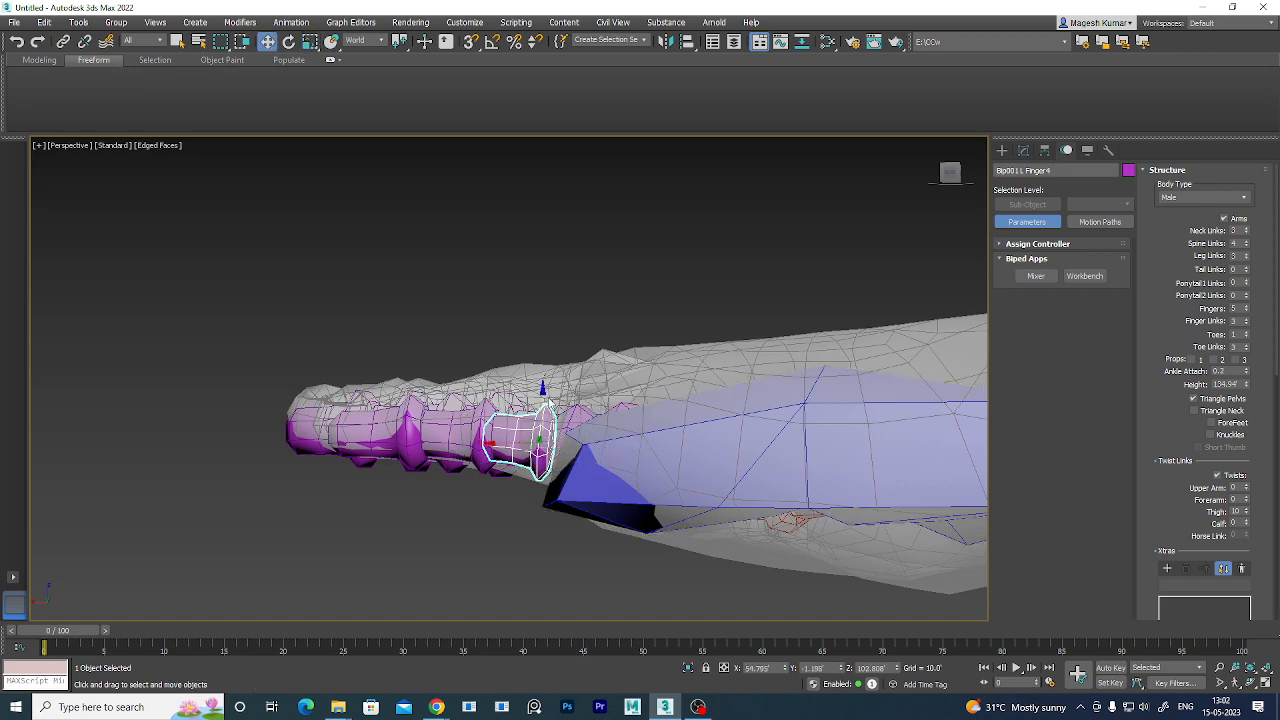
left_click_drag(541, 390, 541, 377)
middle_click_drag(541, 377, 560, 450, "alt")
- Move the ring and middle fingers' base bones slightly upward along Z to centre both chains in the mesh fingers
left_click(398, 420)
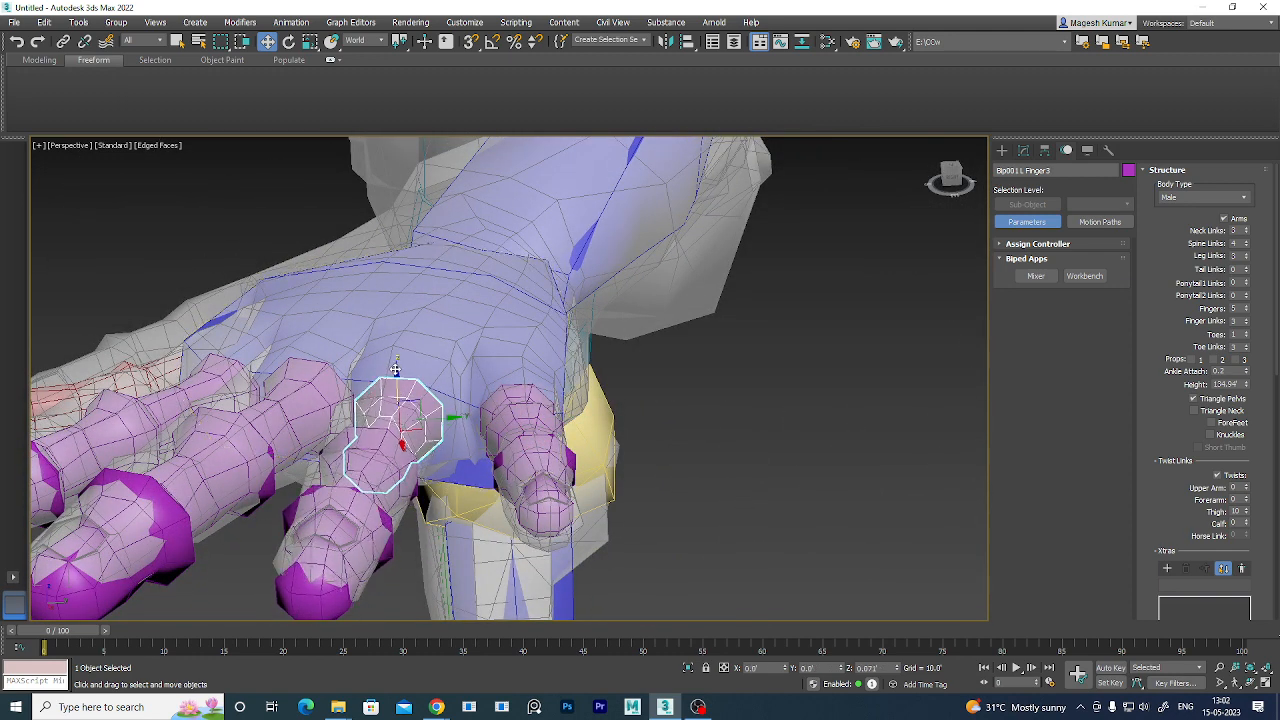
left_click(307, 355)
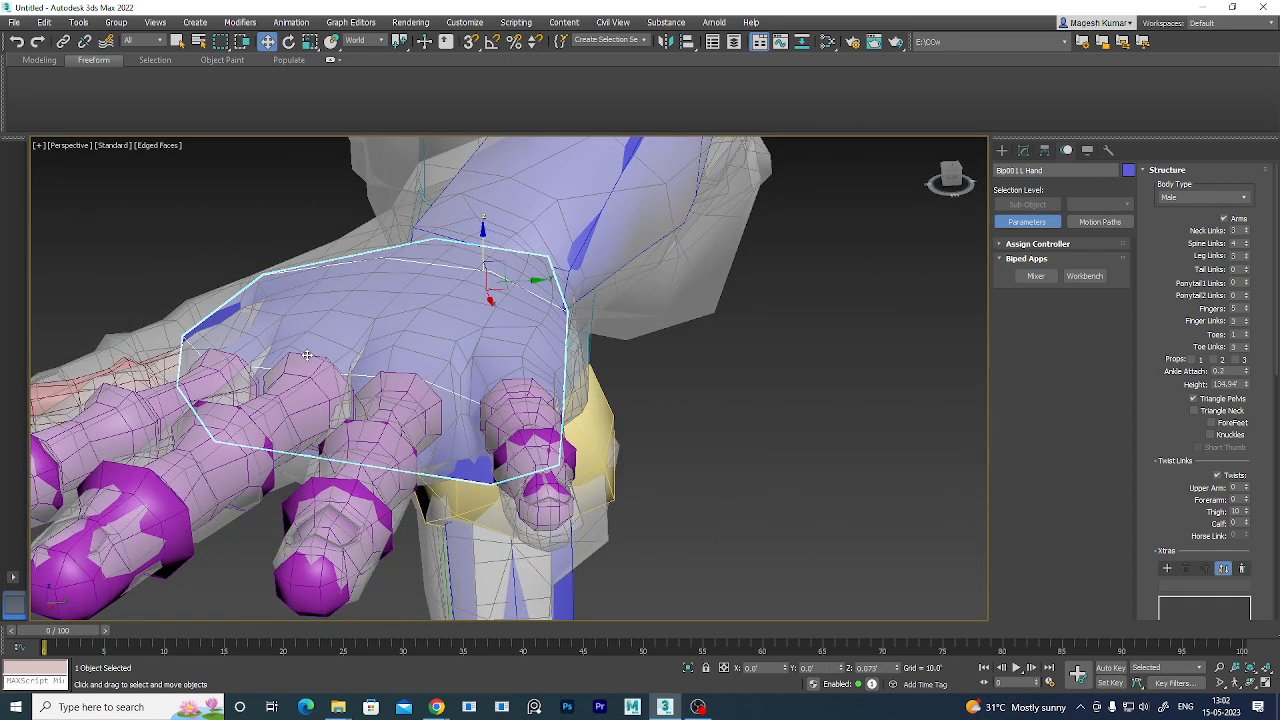
key("ctrl+d")
left_click(308, 400)
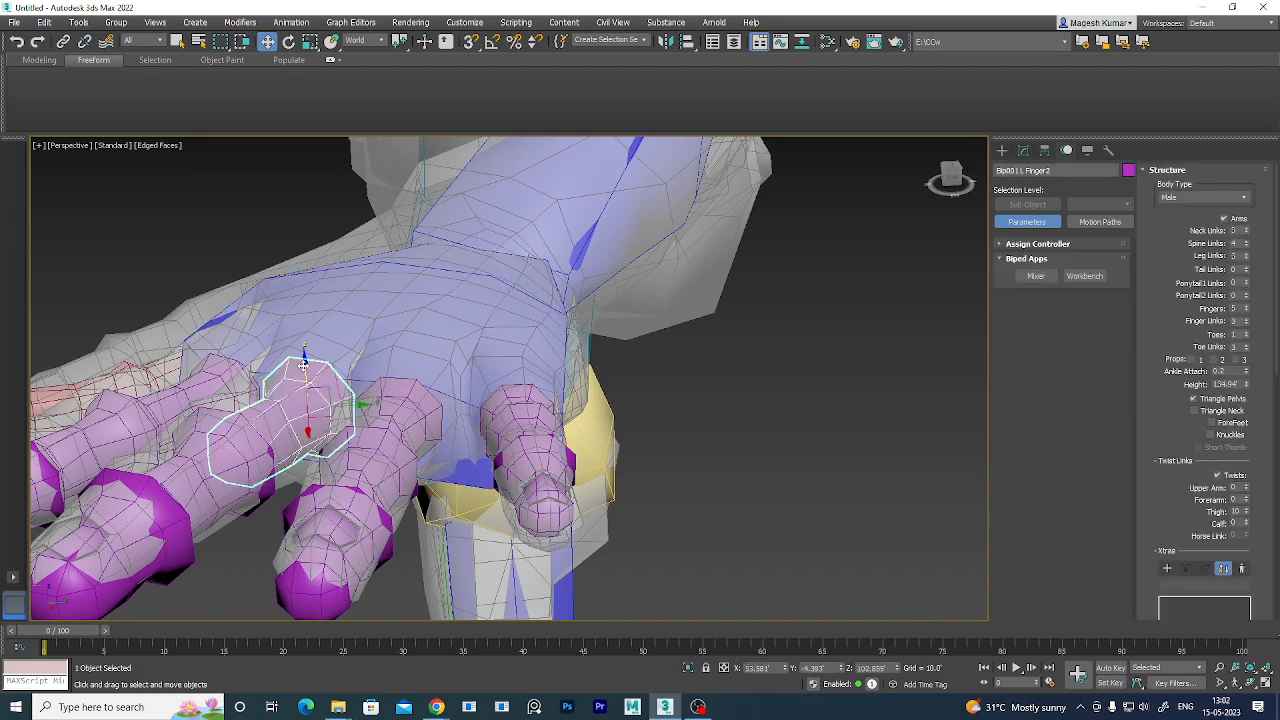
middle_click_drag(423, 461, 700, 560, "alt")
scroll(688, 551, "up", 6)
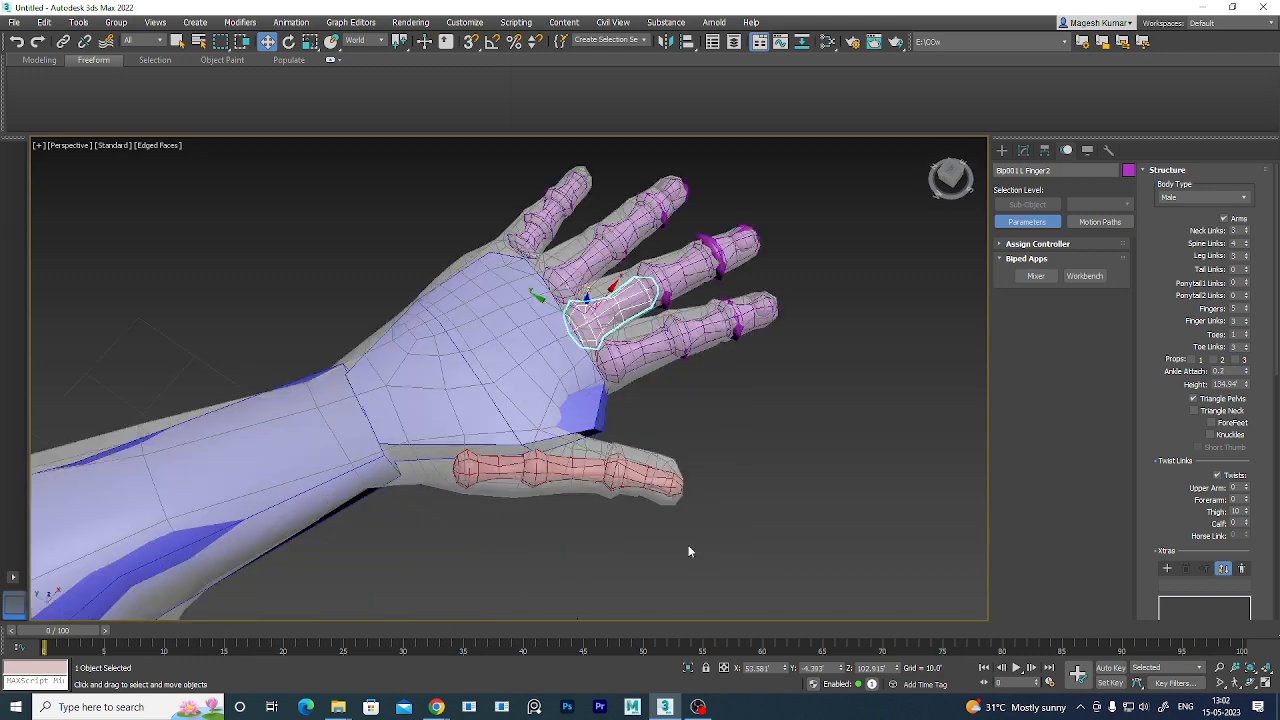
- Scale the thumb's tip bone wider along Y and to about 127% along Z to fill the mesh thumb
left_click(603, 438)
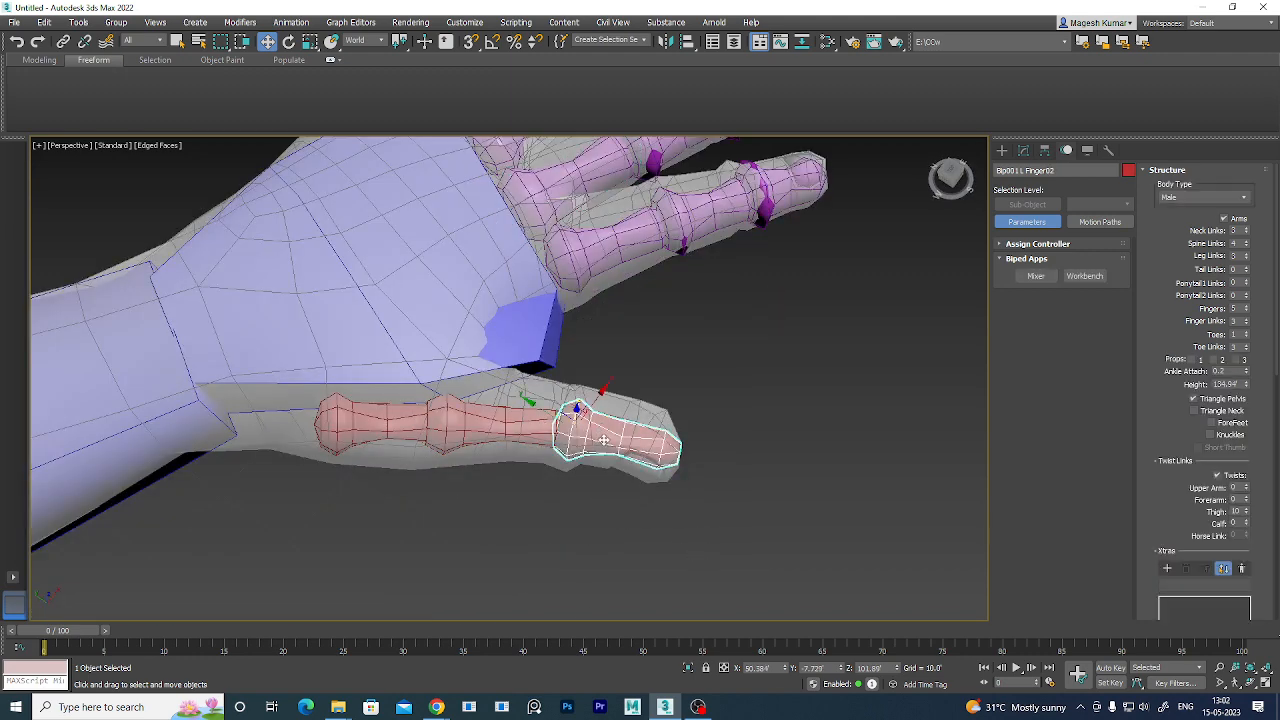
key("r")
middle_click_drag(603, 438, 634, 509, "alt")
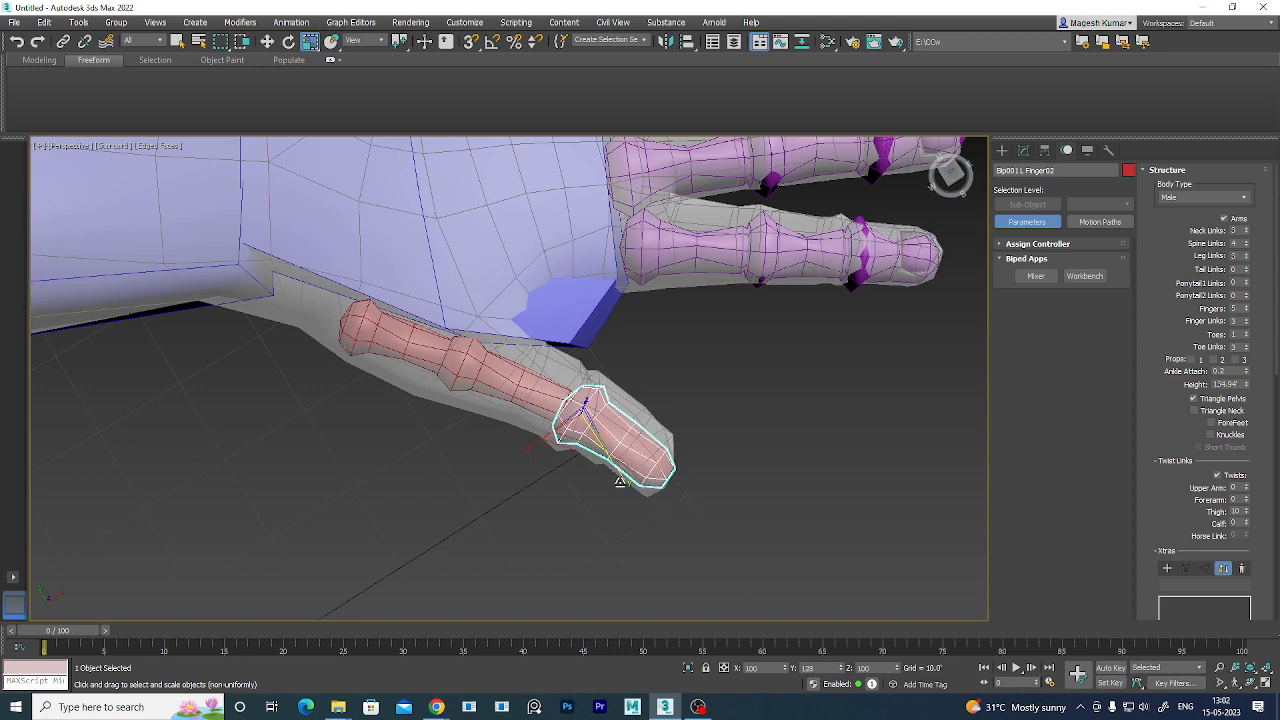
left_click_drag(620, 481, 623, 474)
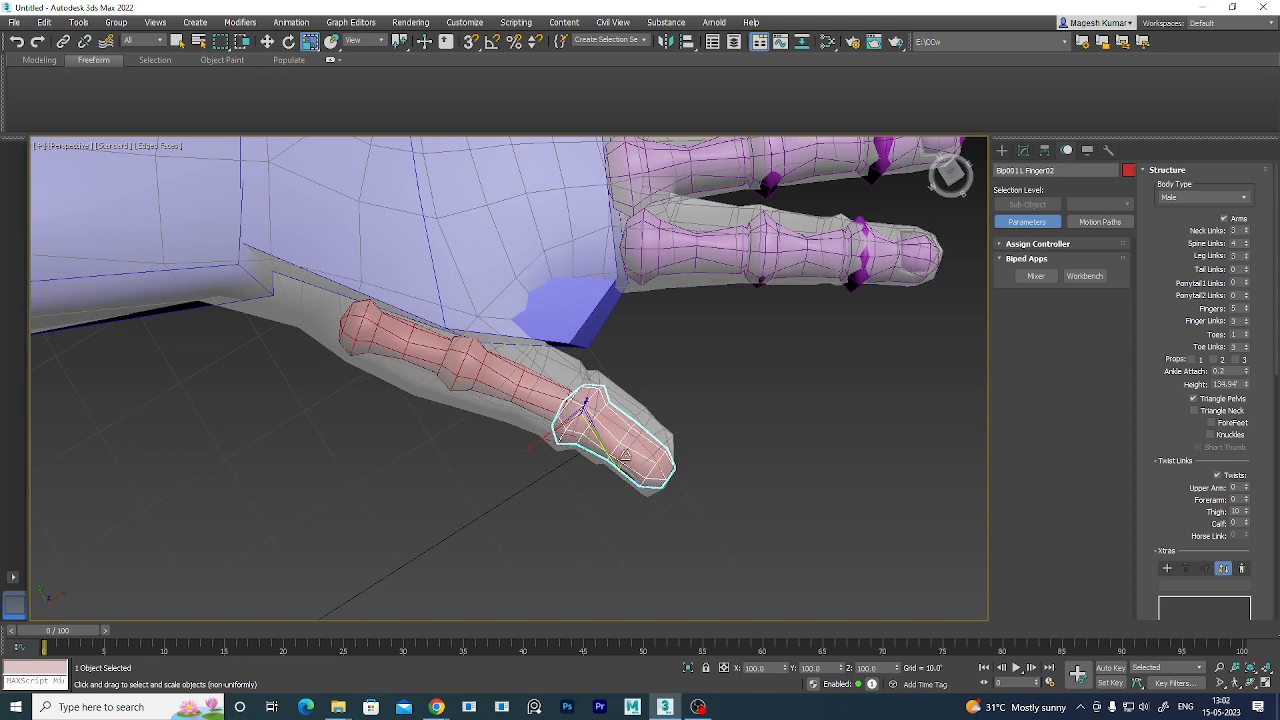
middle_click_drag(679, 360, 576, 371, "alt")
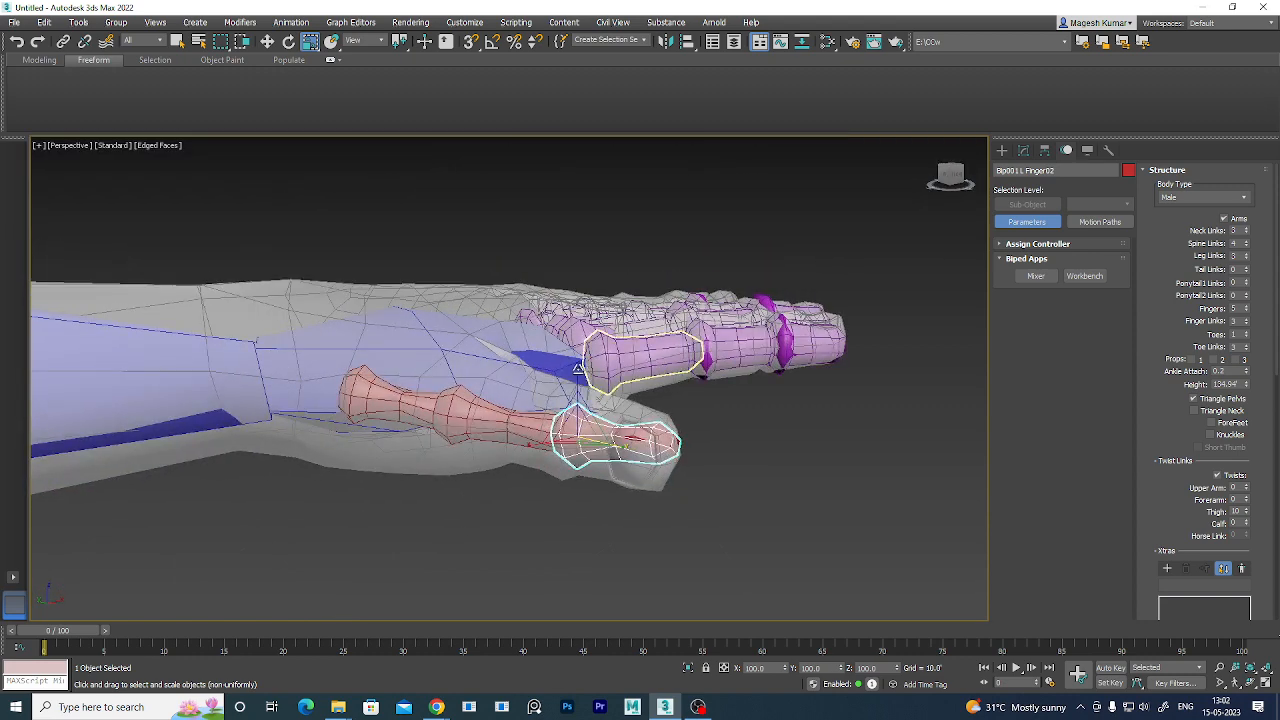
left_click_drag(577, 371, 578, 357)
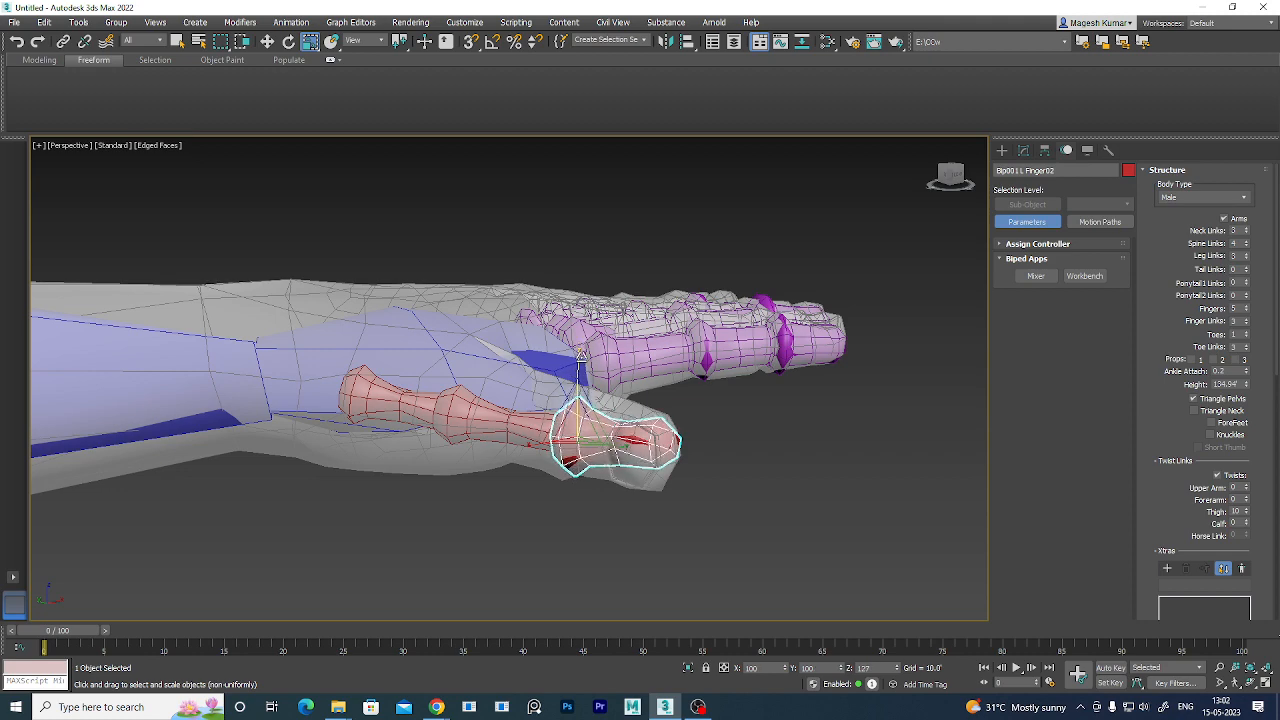
middle_click_drag(620, 455, 614, 534, "alt")
- Scale the thumb's middle bone wider and thicker along its Y and Z axes to fill the mesh thumb
left_click(503, 388)
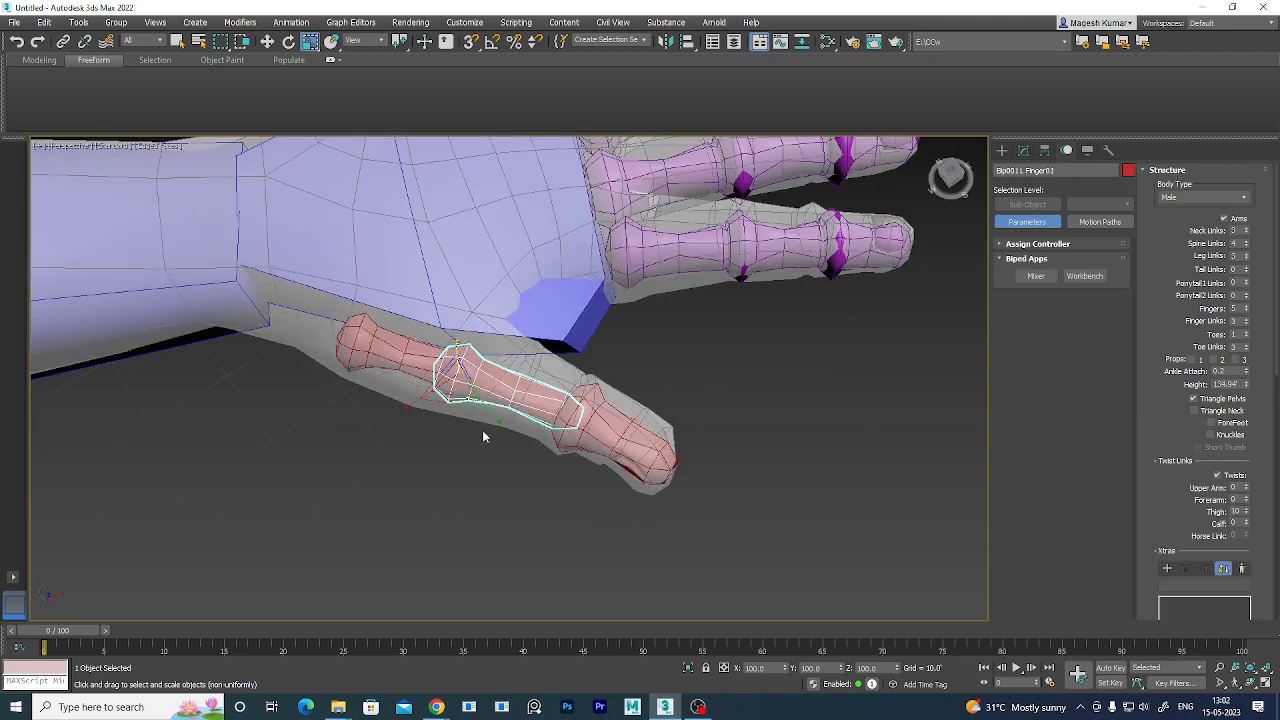
left_click_drag(489, 418, 496, 449)
middle_click_drag(534, 496, 487, 474, "alt")
middle_click_drag(485, 402, 598, 368, "alt")
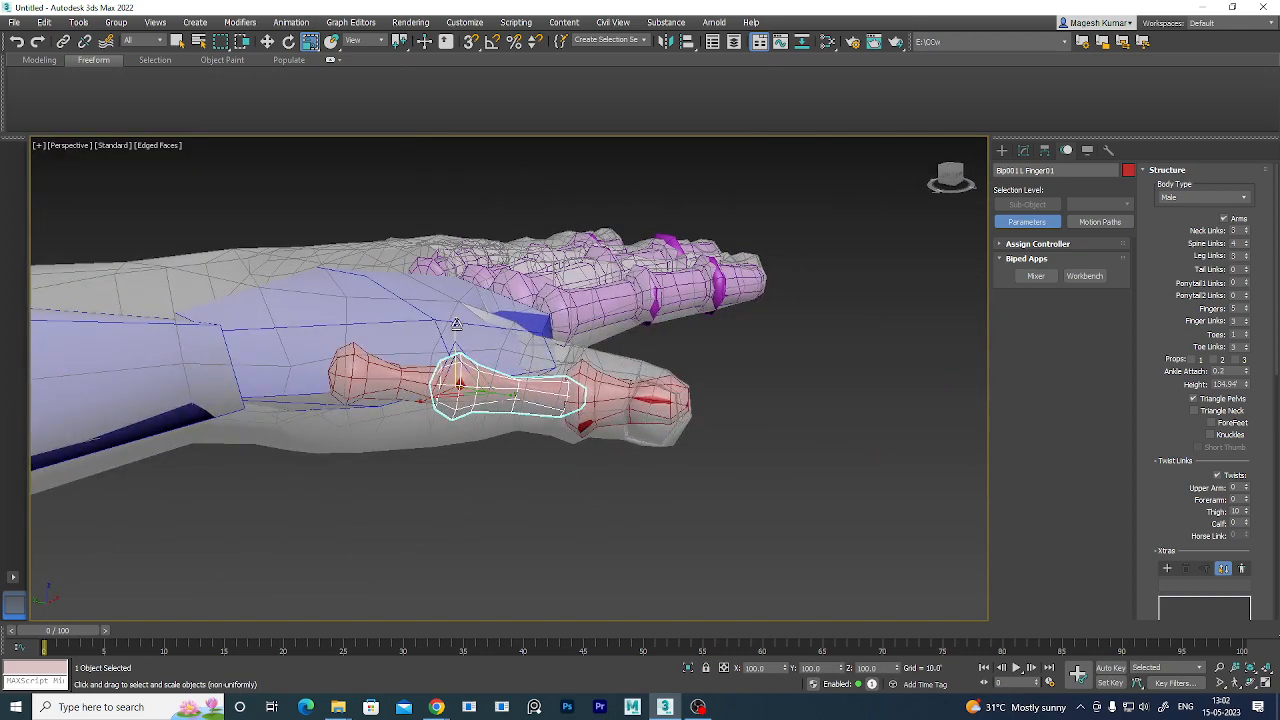
left_click_drag(458, 337, 468, 316)
middle_click_drag(468, 316, 607, 547, "alt")
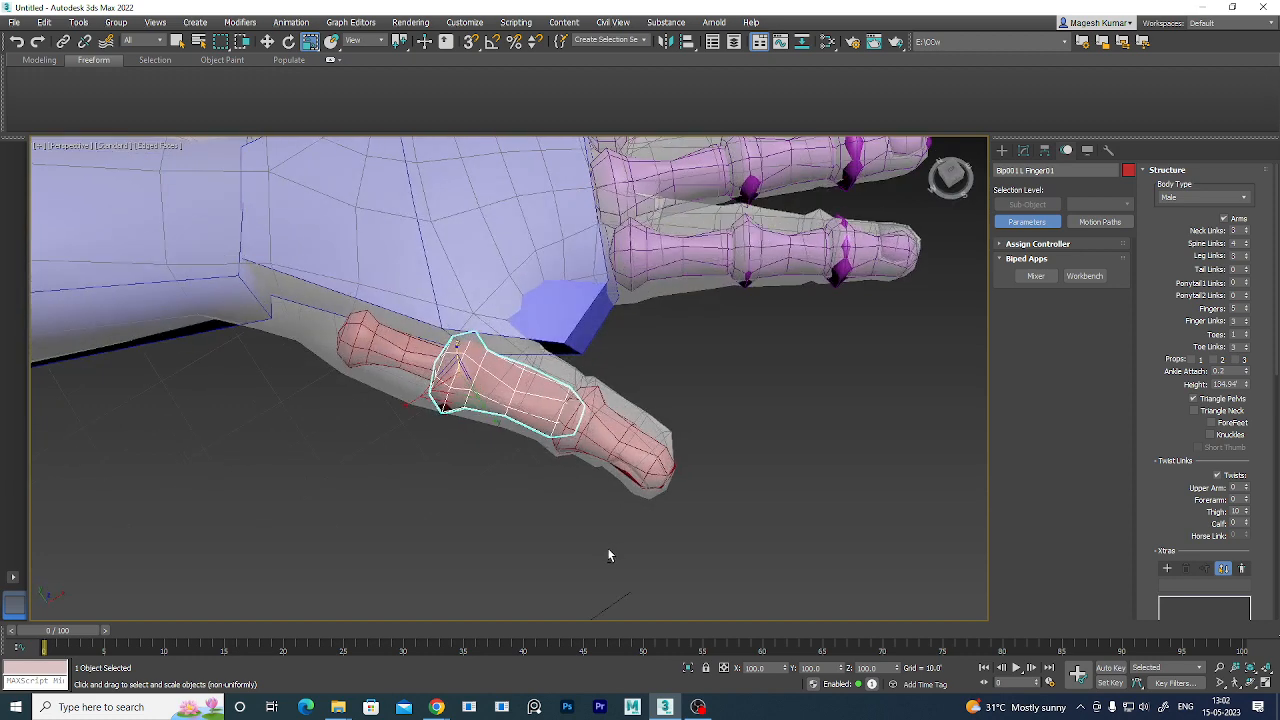
- Scale the thumb's base bone slightly wider along its Y axis to fit the mesh
left_click(400, 355)
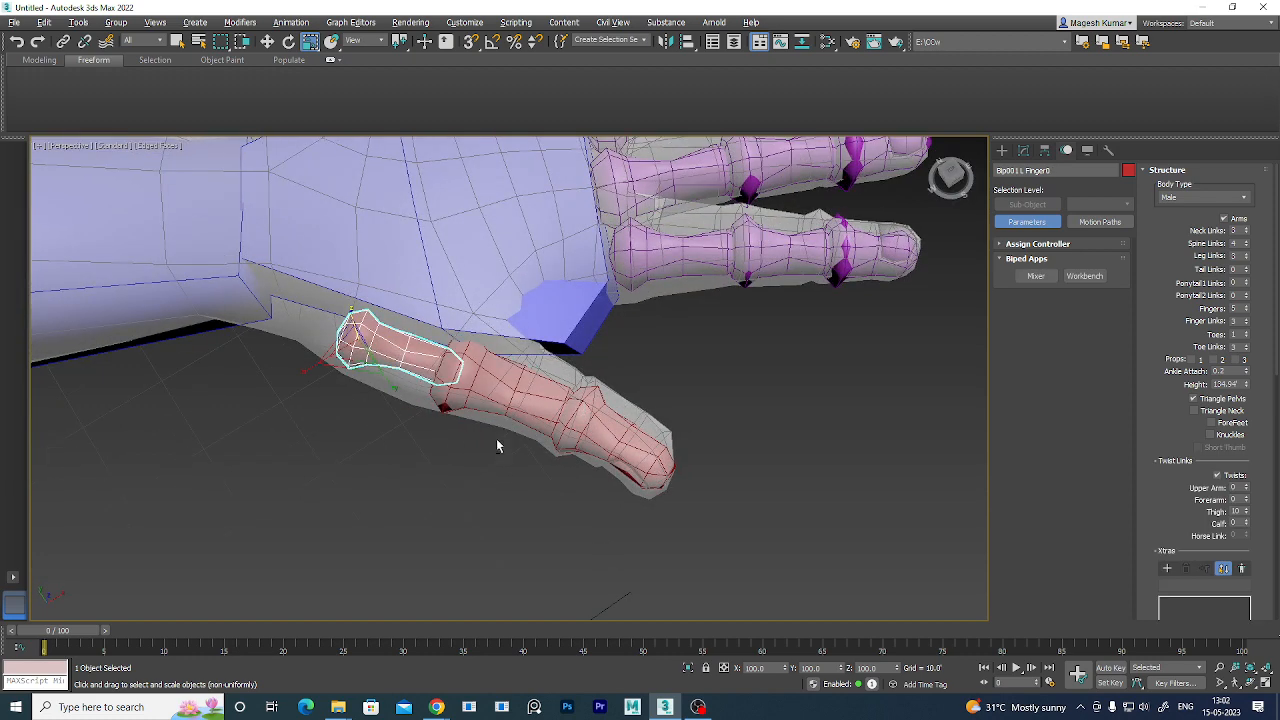
middle_click_drag(496, 438, 400, 398, "alt")
mouse_move(392, 379)
left_mouse_down()
mouse_move(404, 396)
mouse_move(397, 381)
left_mouse_up()
middle_click_drag(689, 490, 624, 460, "alt")
- Undo a lengthwise scale of the index finger's base bone and scale that bone thicker across its width instead
left_click(666, 375)
middle_click_drag(692, 438, 702, 482, "alt")
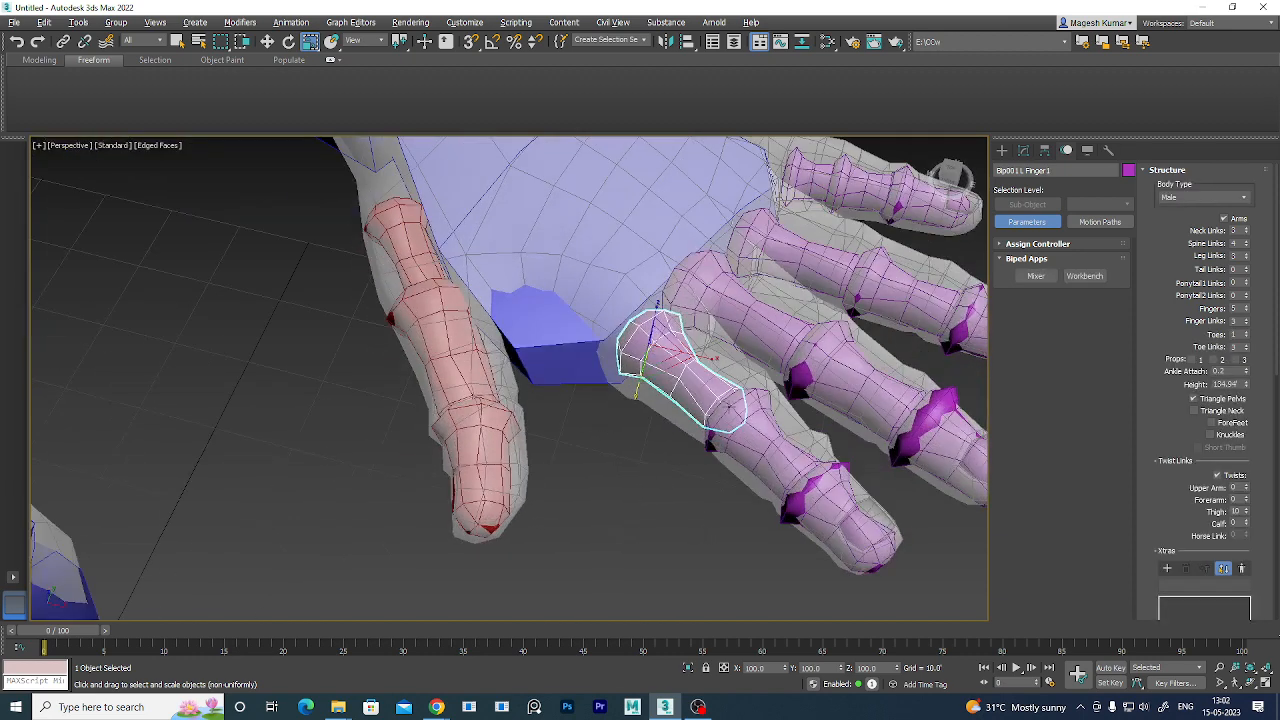
left_click_drag(713, 360, 736, 358)
key("ctrl+z")
mouse_move(632, 398)
left_mouse_down()
mouse_move(617, 423)
mouse_move(622, 410)
left_mouse_up()
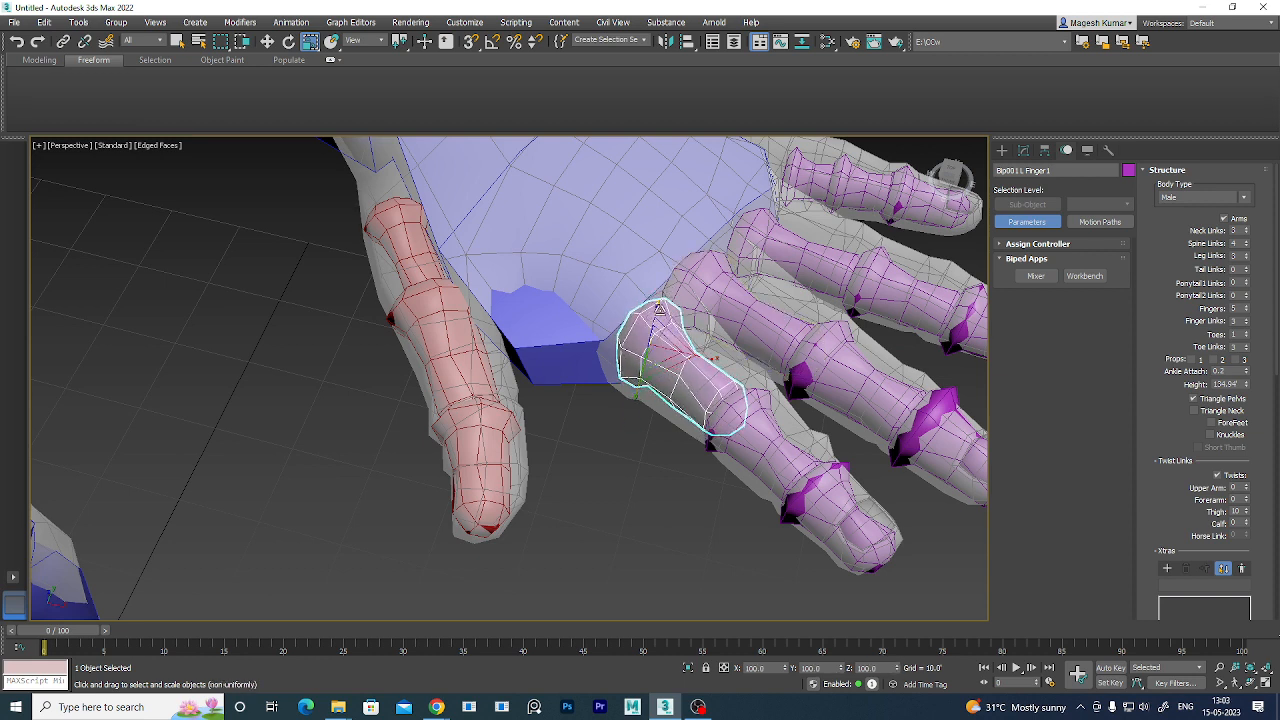
- Scale the middle finger's base bone thicker across its width to fill the mesh finger
left_click(787, 352)
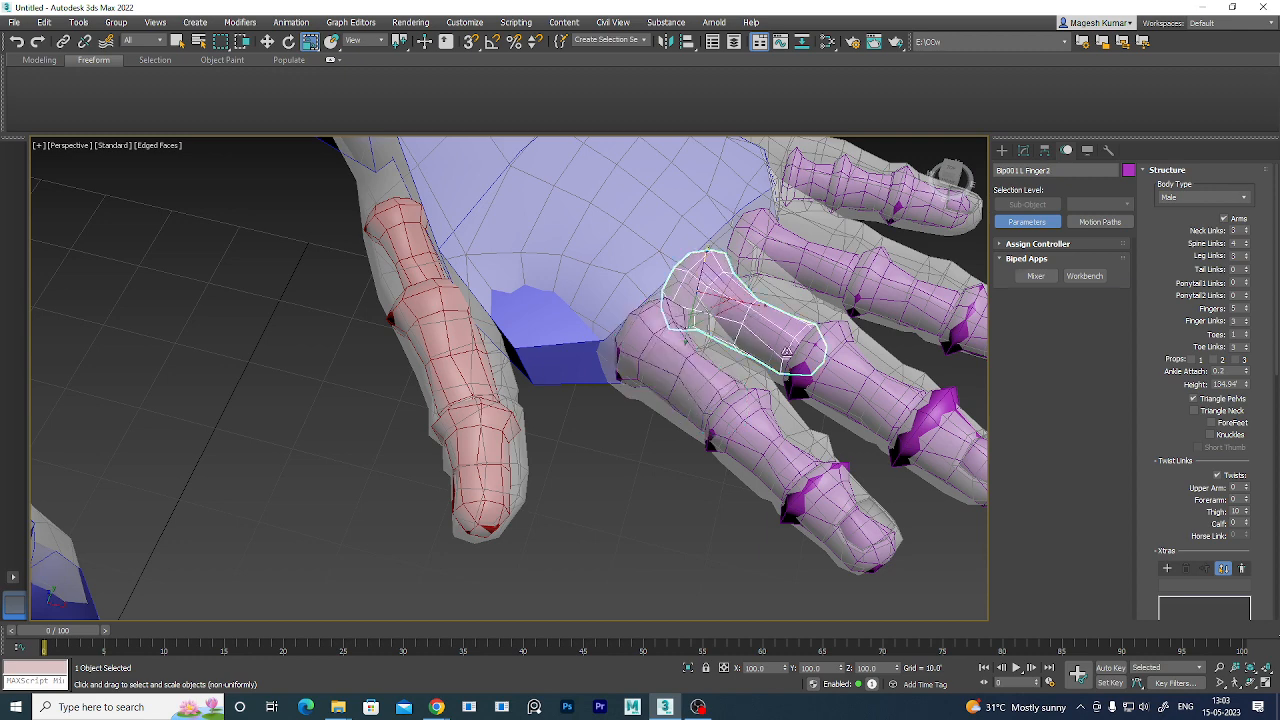
middle_click_drag(787, 352, 695, 341, "alt")
mouse_move(679, 337)
left_mouse_down()
mouse_move(674, 351)
mouse_move(681, 336)
left_mouse_up()
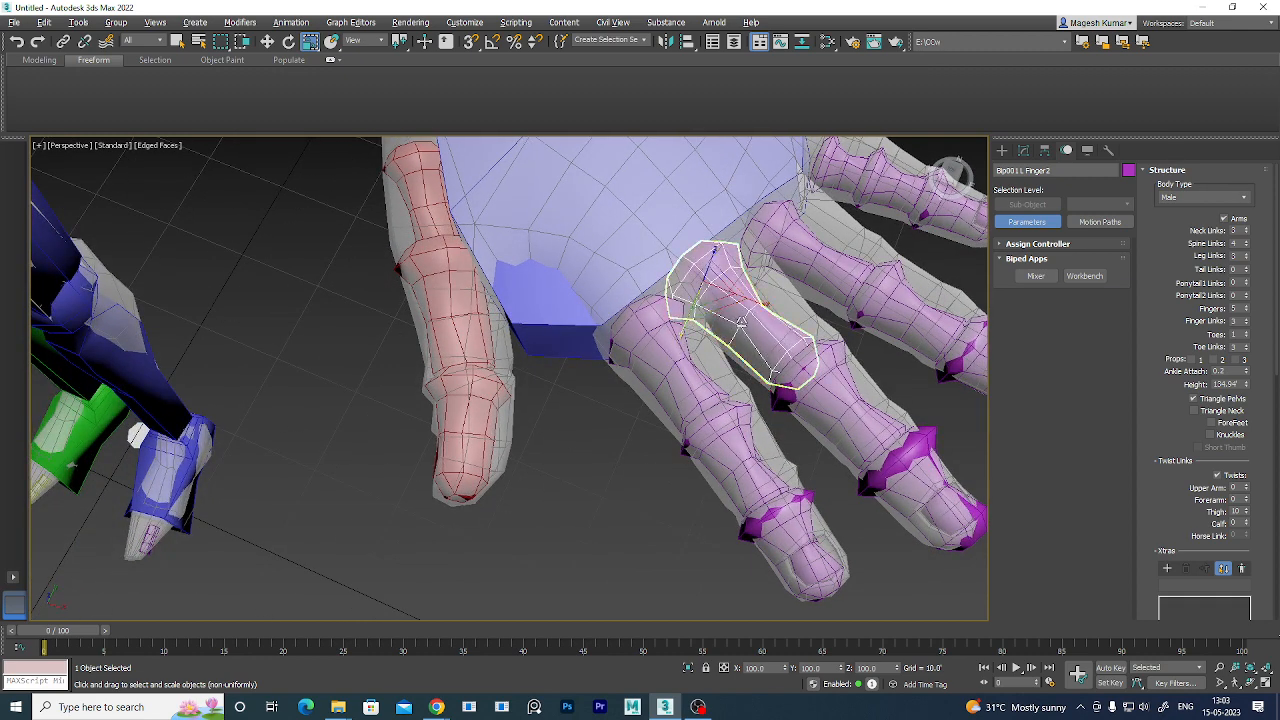
middle_click_drag(681, 336, 714, 240, "alt")
middle_click_drag(724, 385, 694, 408, "alt")
- Scale the ring finger's base bone to about 114% and the little finger's base bone to about 117% along Y
left_click(691, 350)
middle_click_drag(691, 352, 668, 290, "alt")
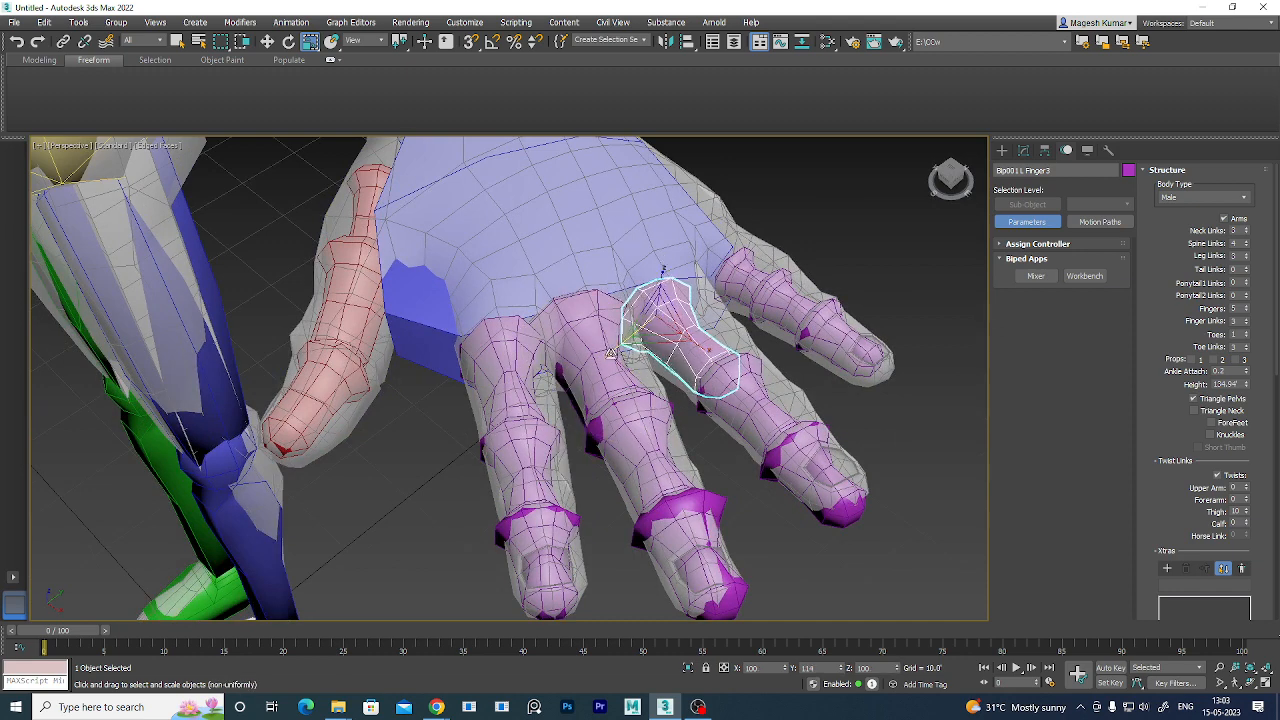
left_click(742, 278)
middle_click_drag(811, 397, 738, 338, "alt")
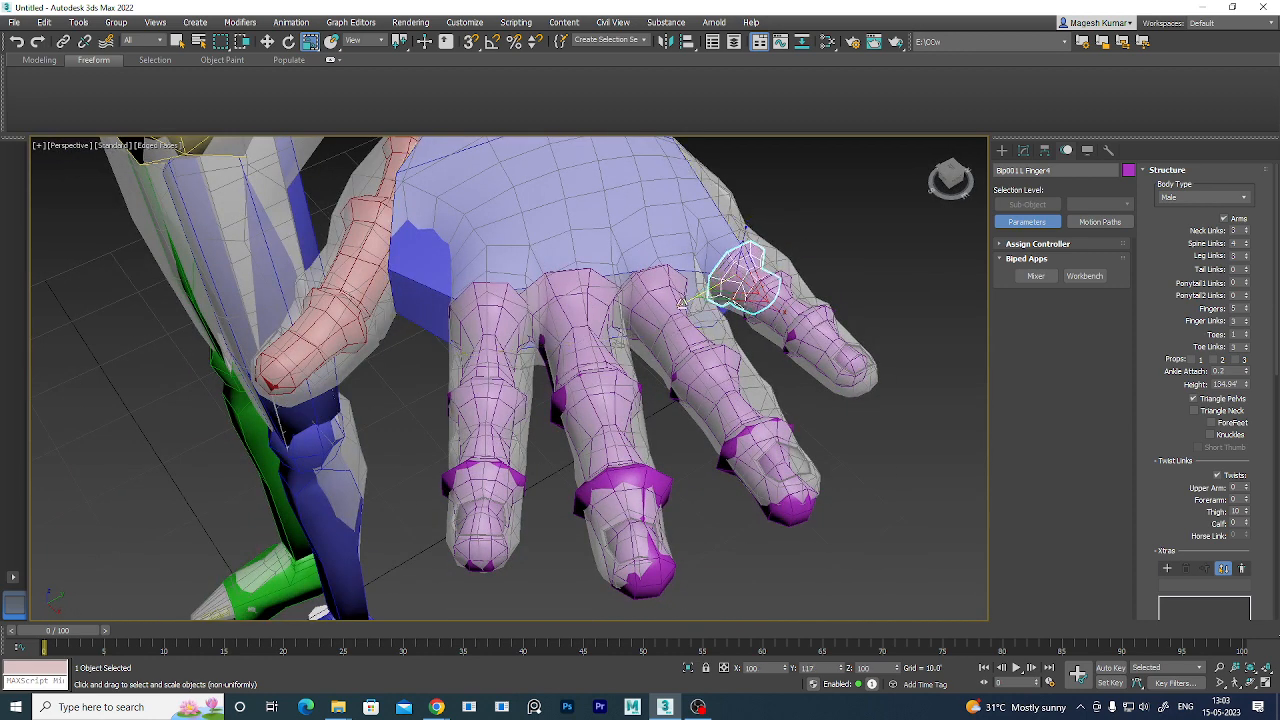
- Try to scale the left clavicle bone vertically to fit the character's shoulder
scroll(758, 340, "down", 4)
middle_click_drag(762, 440, 776, 400, "alt")
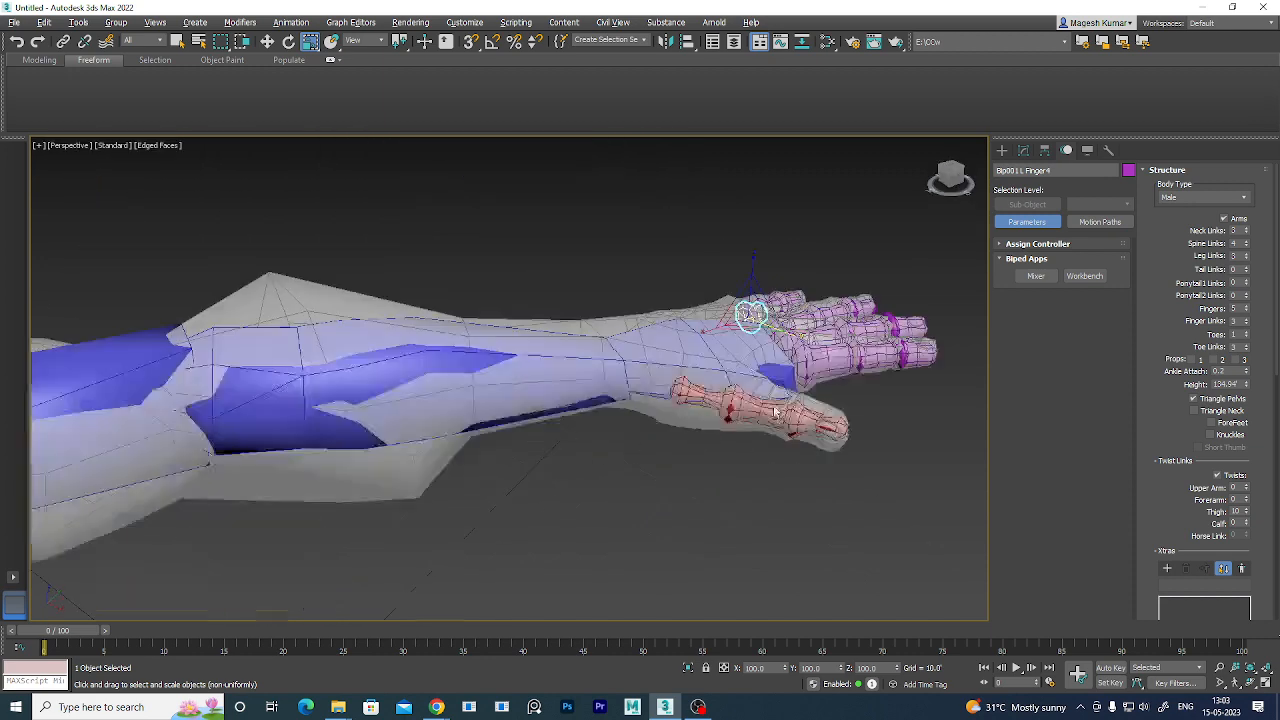
scroll(776, 402, "down", 6)
middle_click_drag(680, 516, 597, 442, "alt")
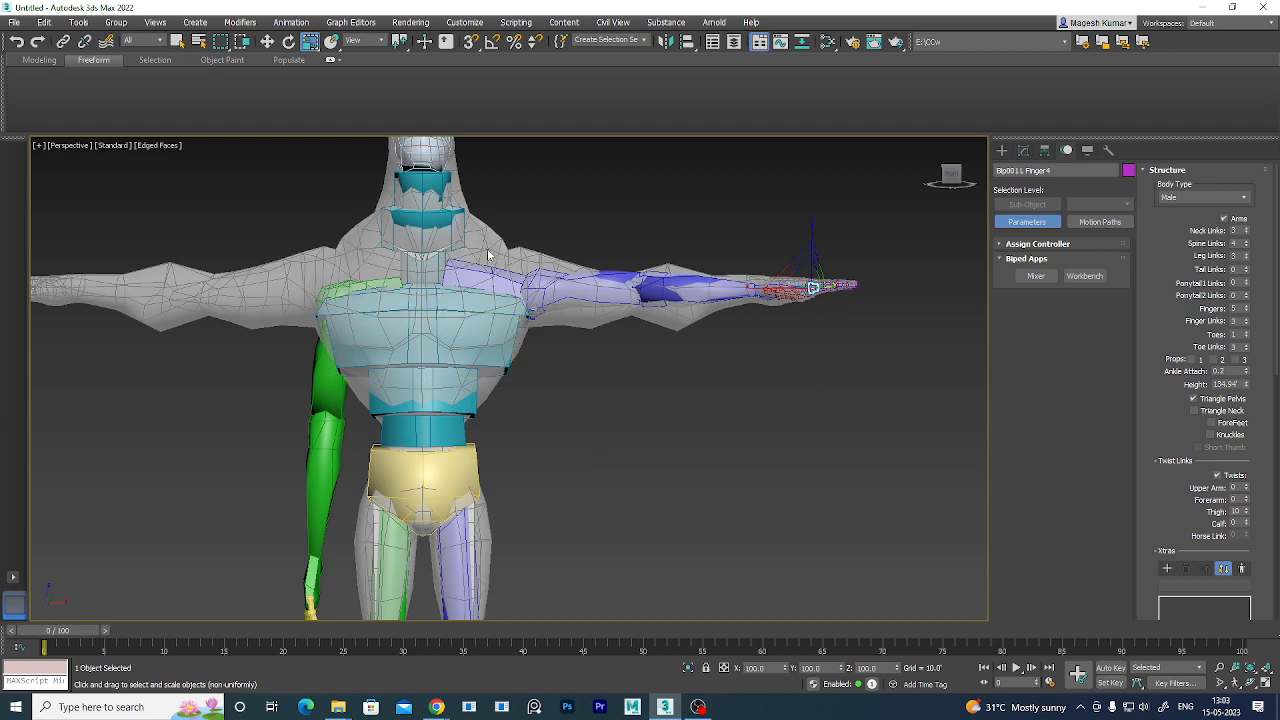
left_click(577, 324)
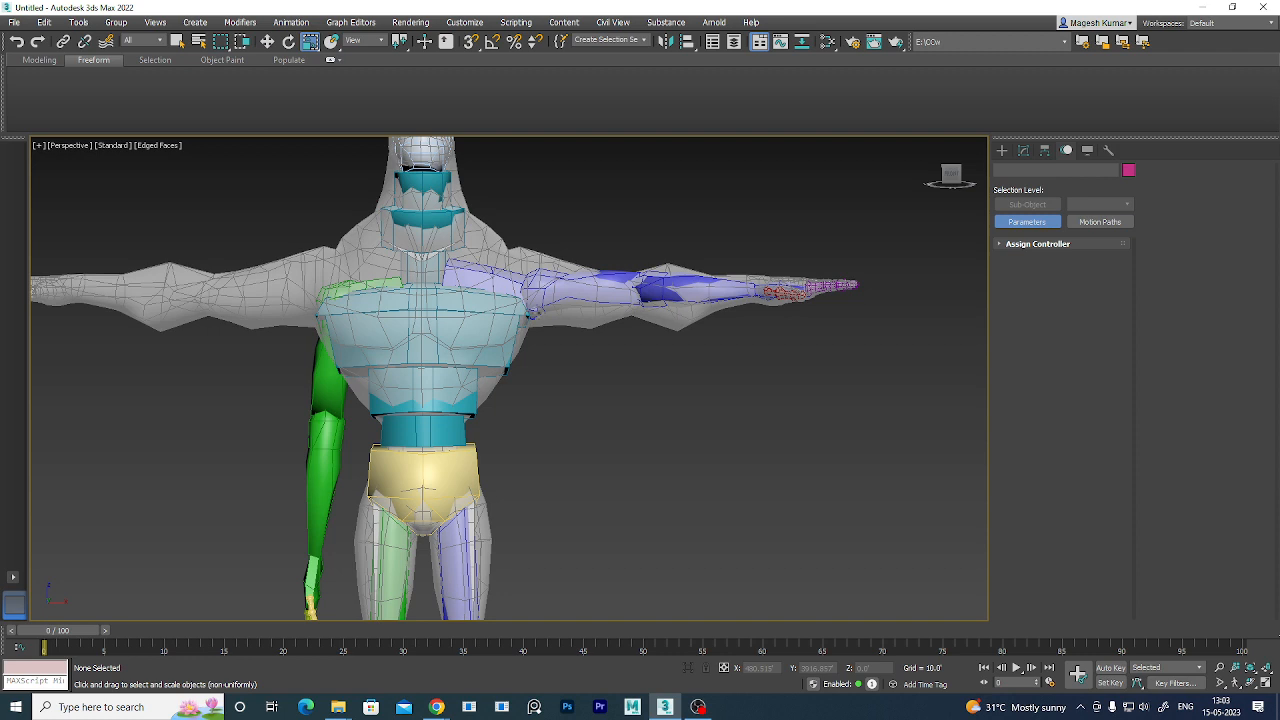
left_click(503, 273)
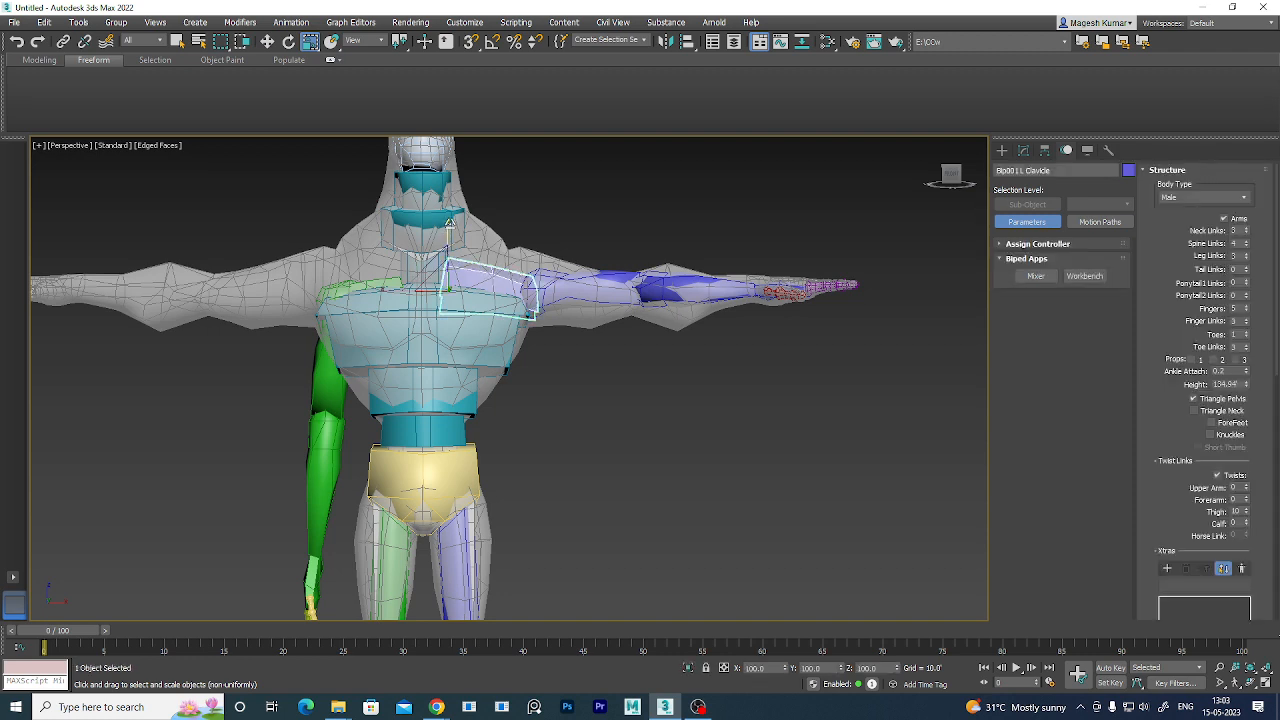
left_click(438, 276)
left_click(440, 276)
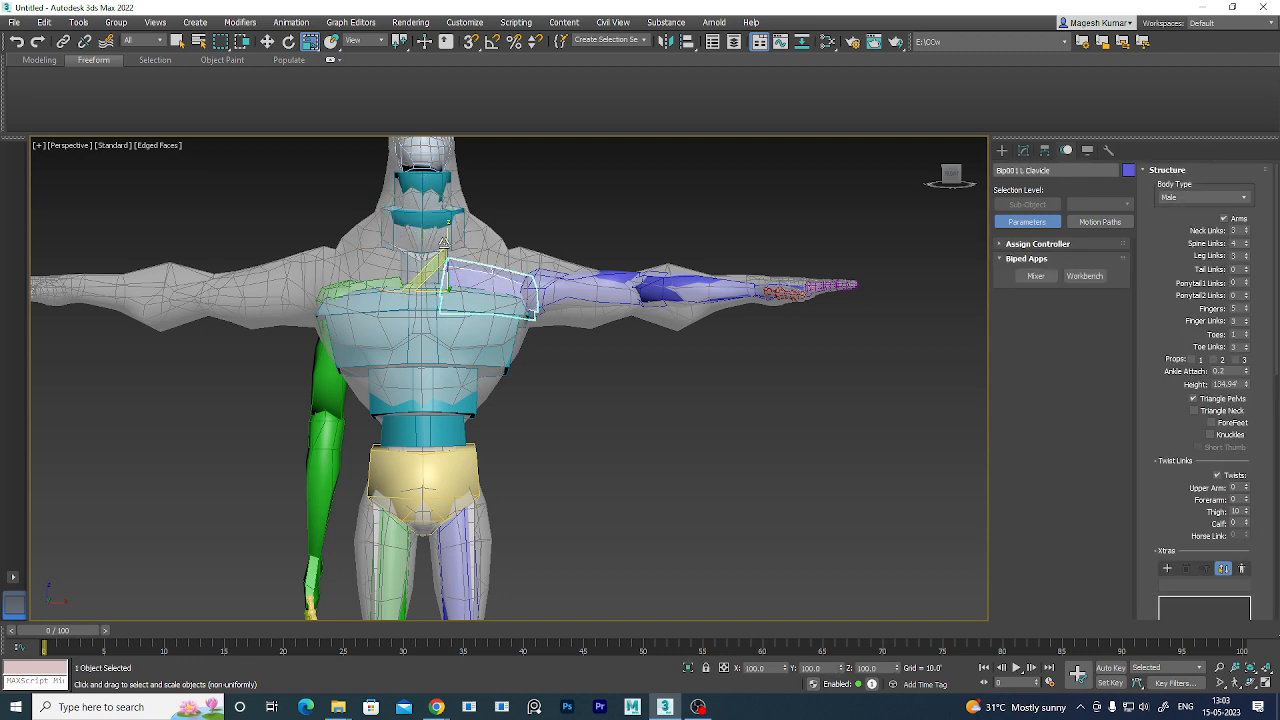
mouse_move(450, 207)
left_mouse_down()
mouse_move(452, 193)
mouse_move(458, 224)
left_mouse_up()
- Scale the lowest neck bone much wider to fill the base of the character's neck
left_click(424, 265)
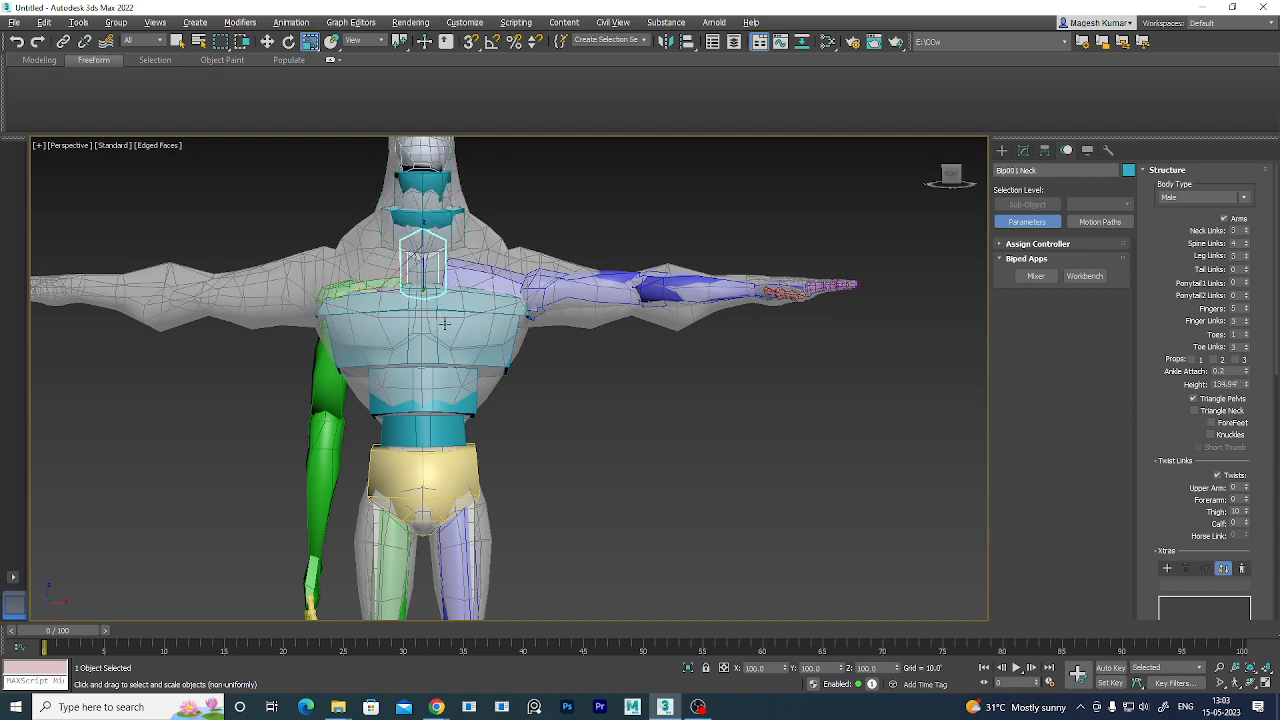
middle_click_drag(444, 324, 449, 346, "alt")
left_click_drag(425, 297, 491, 143)
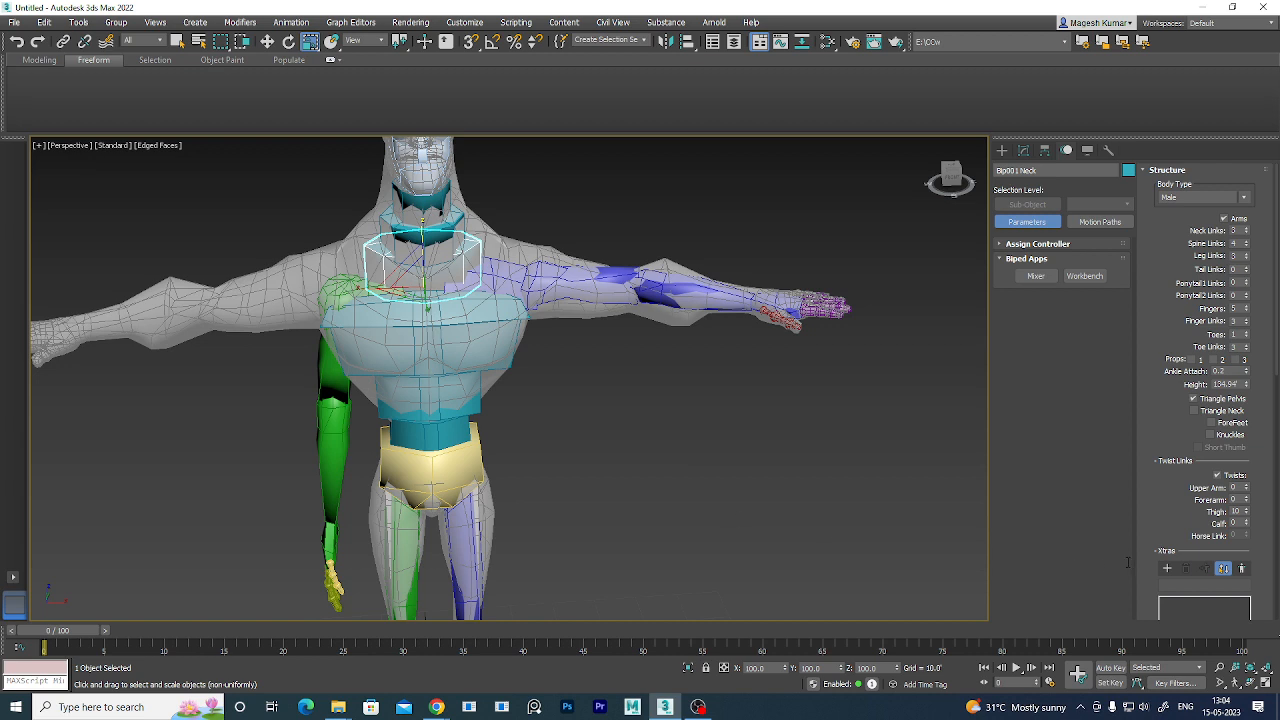
- Create a Biped Xtra at the left clavicle, beside the neck
scroll(1190, 556, "down", 10)
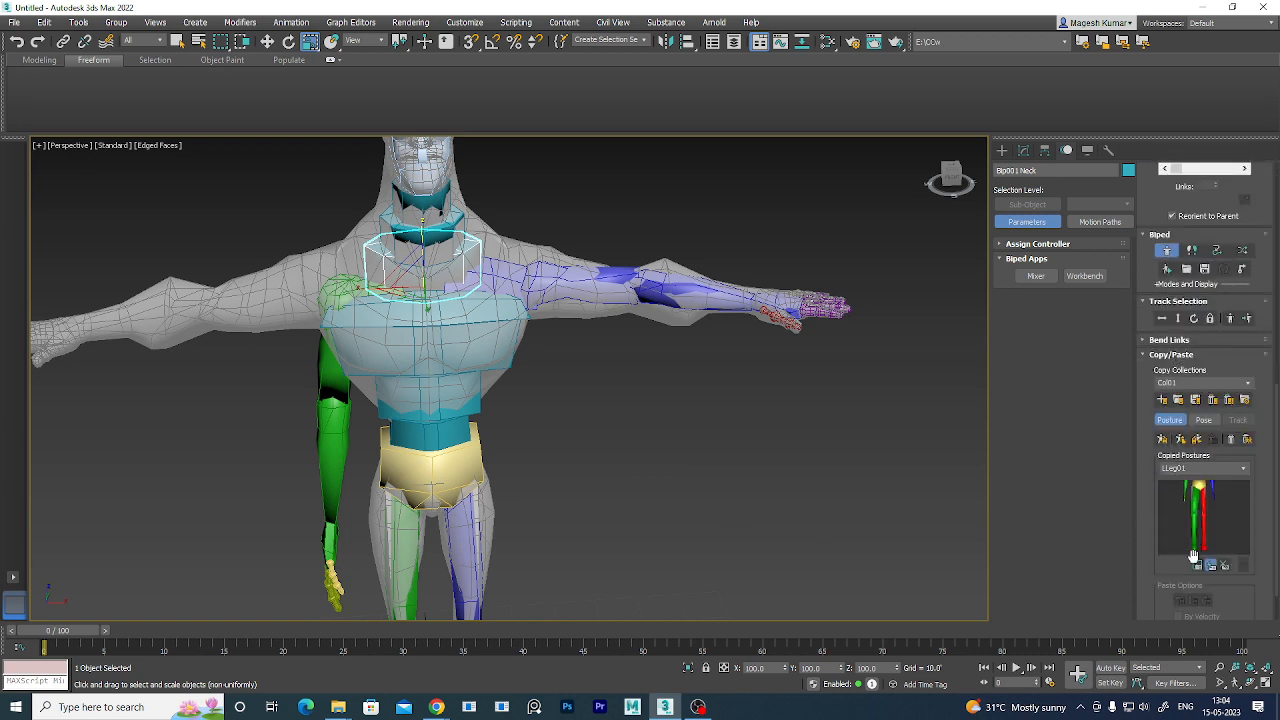
scroll(1193, 556, "up", 3)
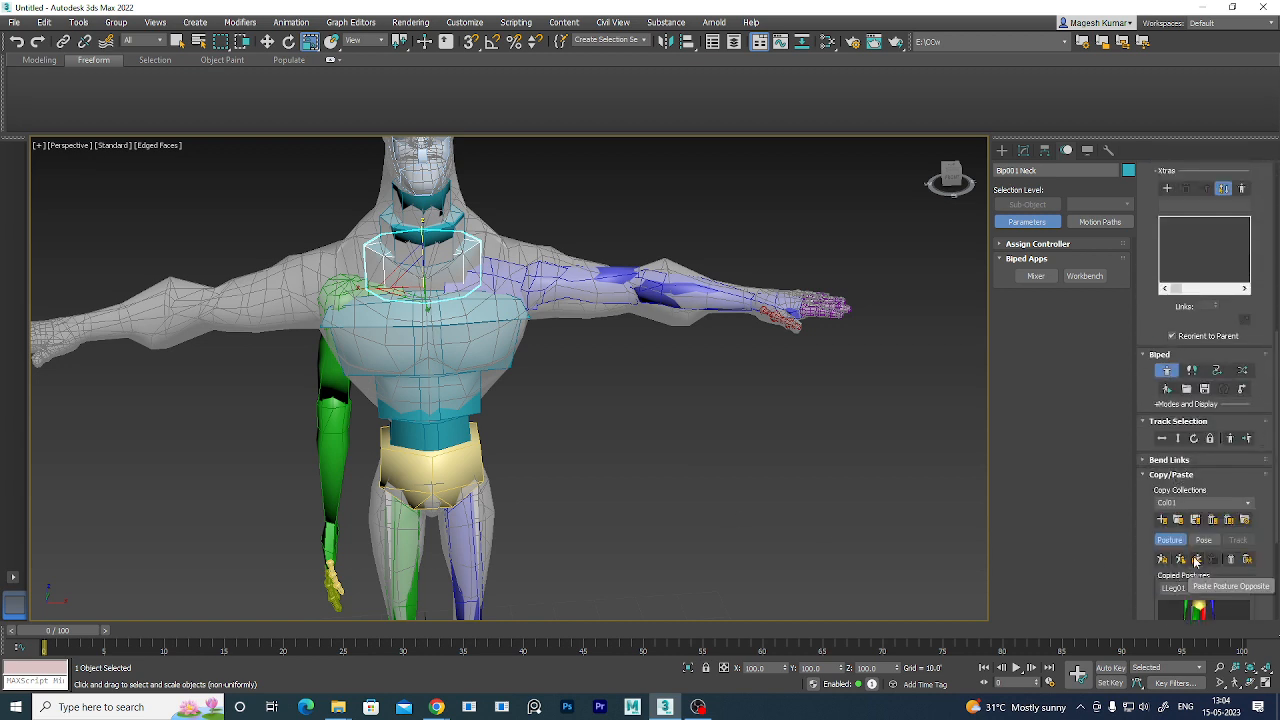
scroll(1194, 560, "down", 4)
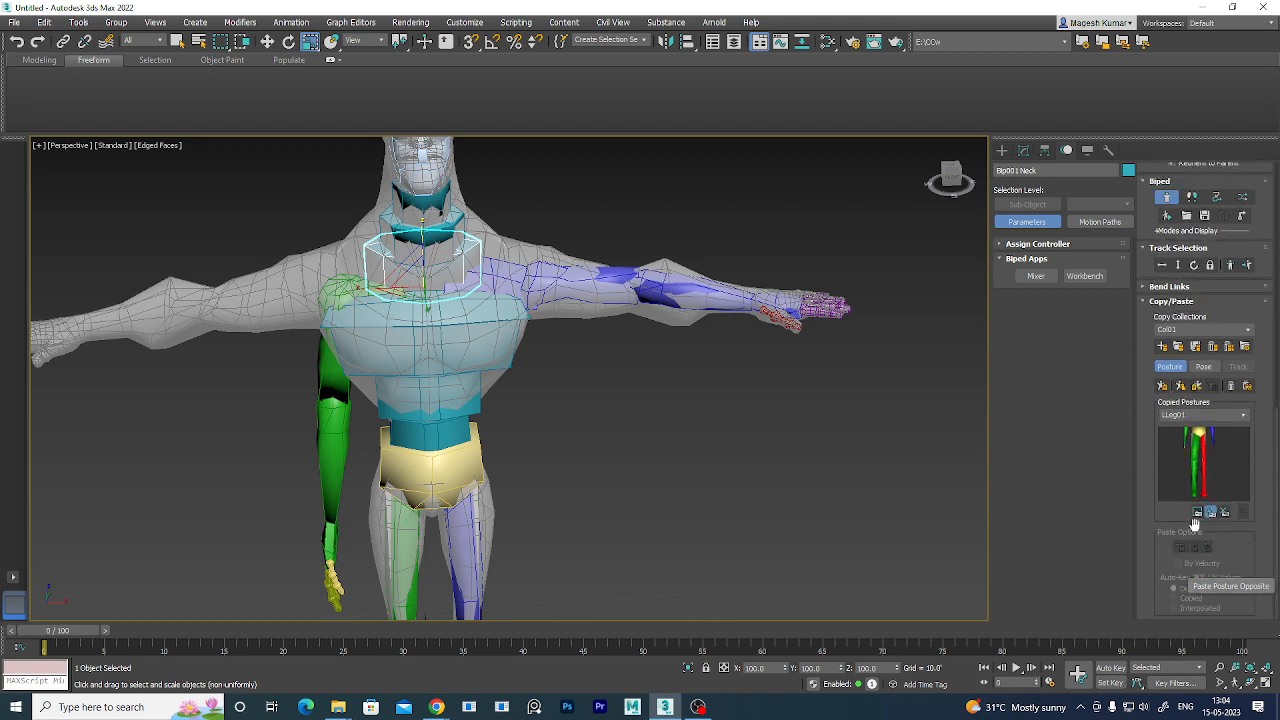
scroll(1196, 515, "up", 2)
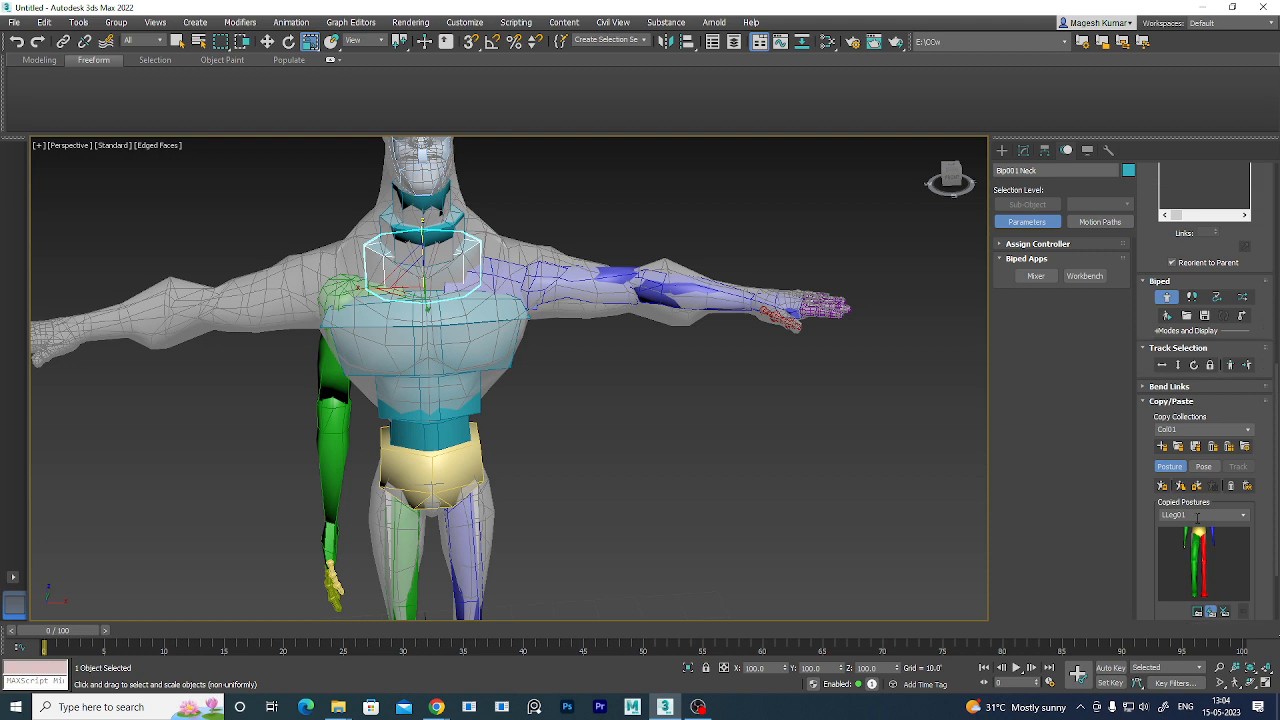
scroll(1233, 450, "up", 3)
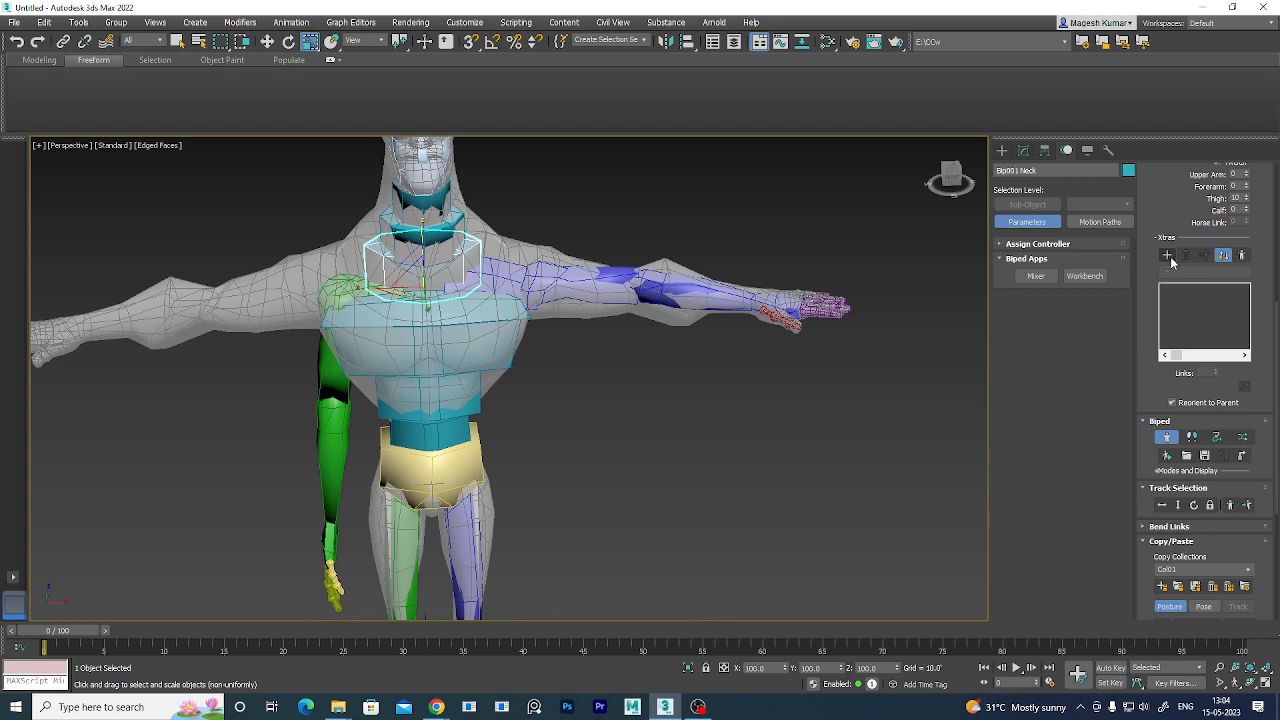
left_click(1168, 256)
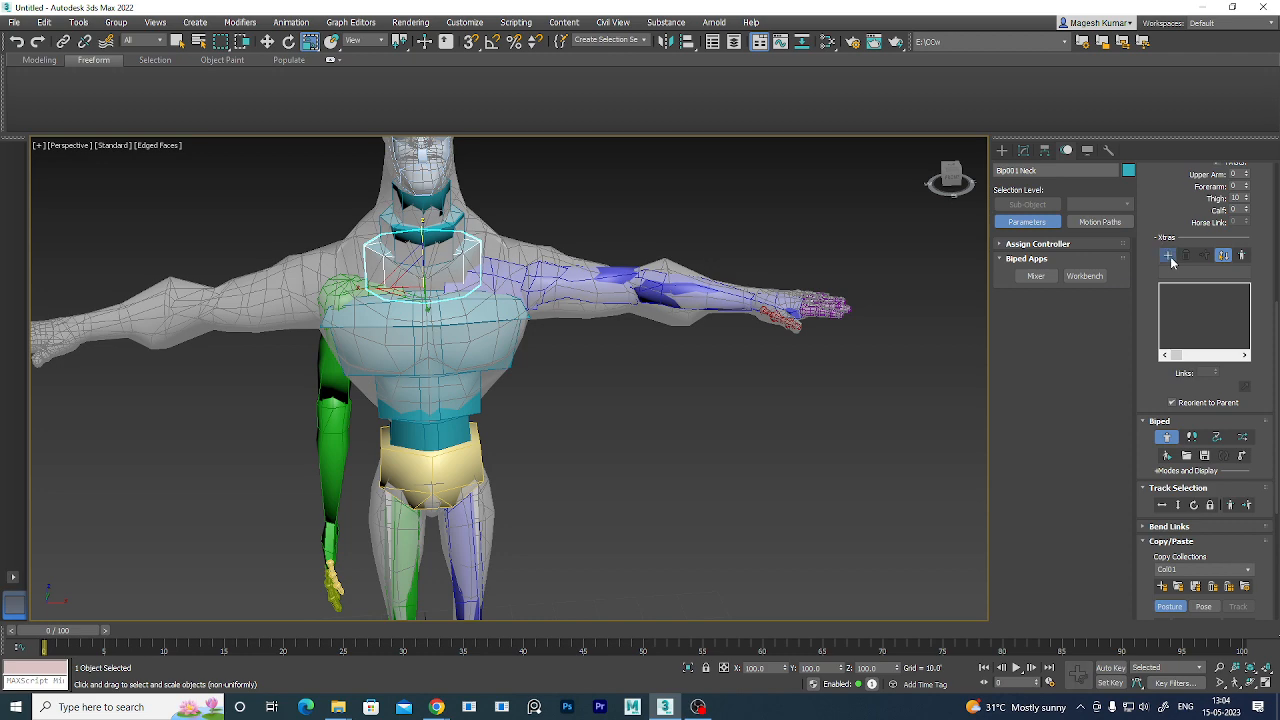
middle_click_drag(591, 272, 549, 380, "alt")
left_click(487, 425)
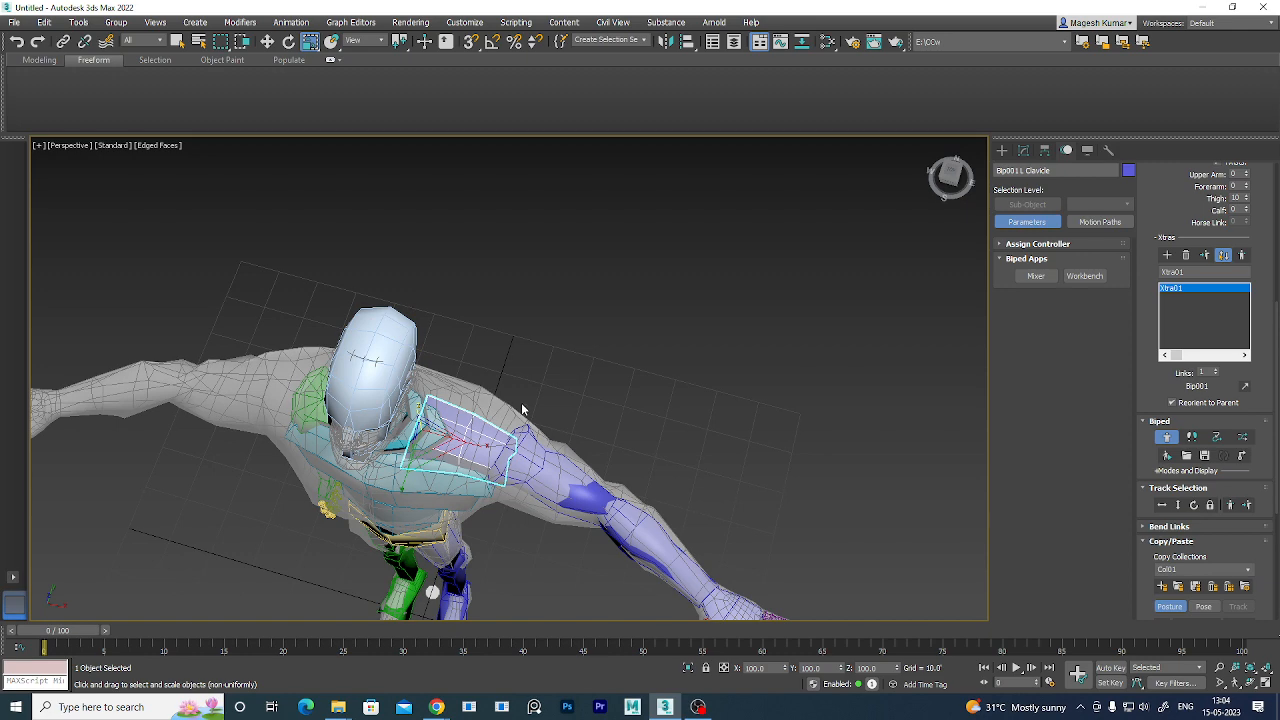
- Set the new Xtra's number of links to 4
middle_click_drag(598, 419, 988, 427, "alt")
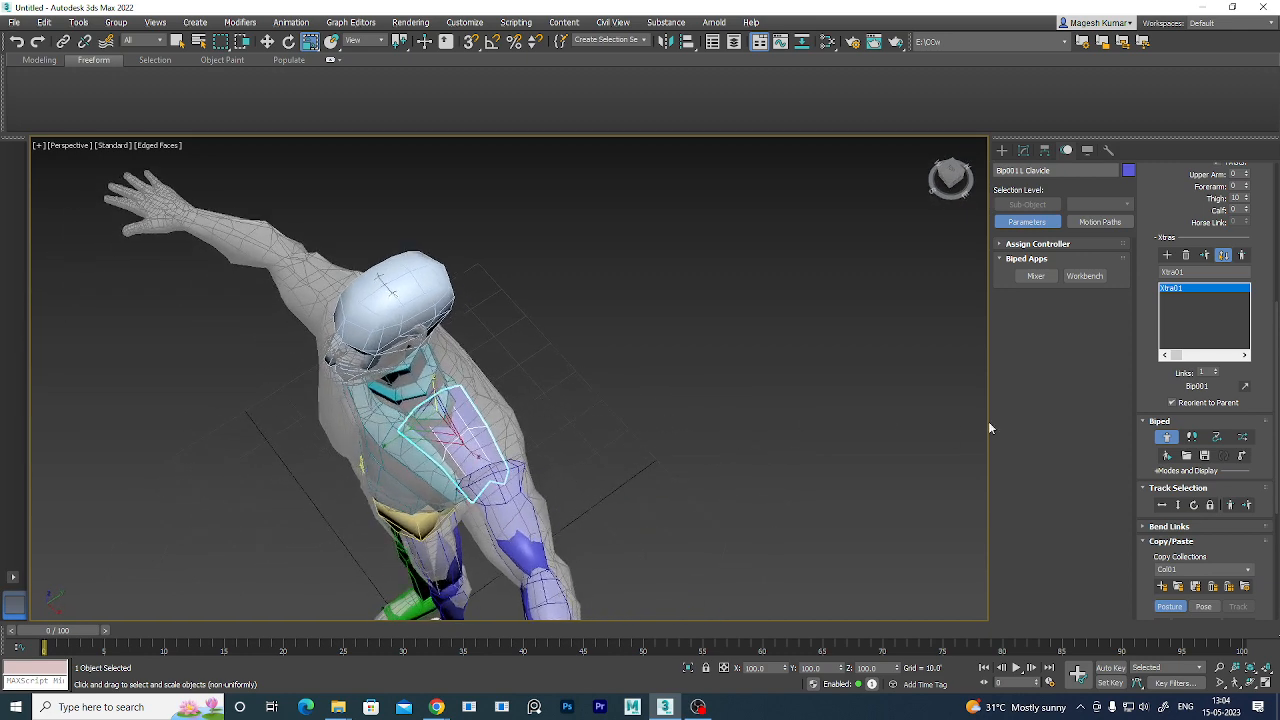
left_click(1215, 371)
left_click(1215, 371)
left_click(1215, 371)
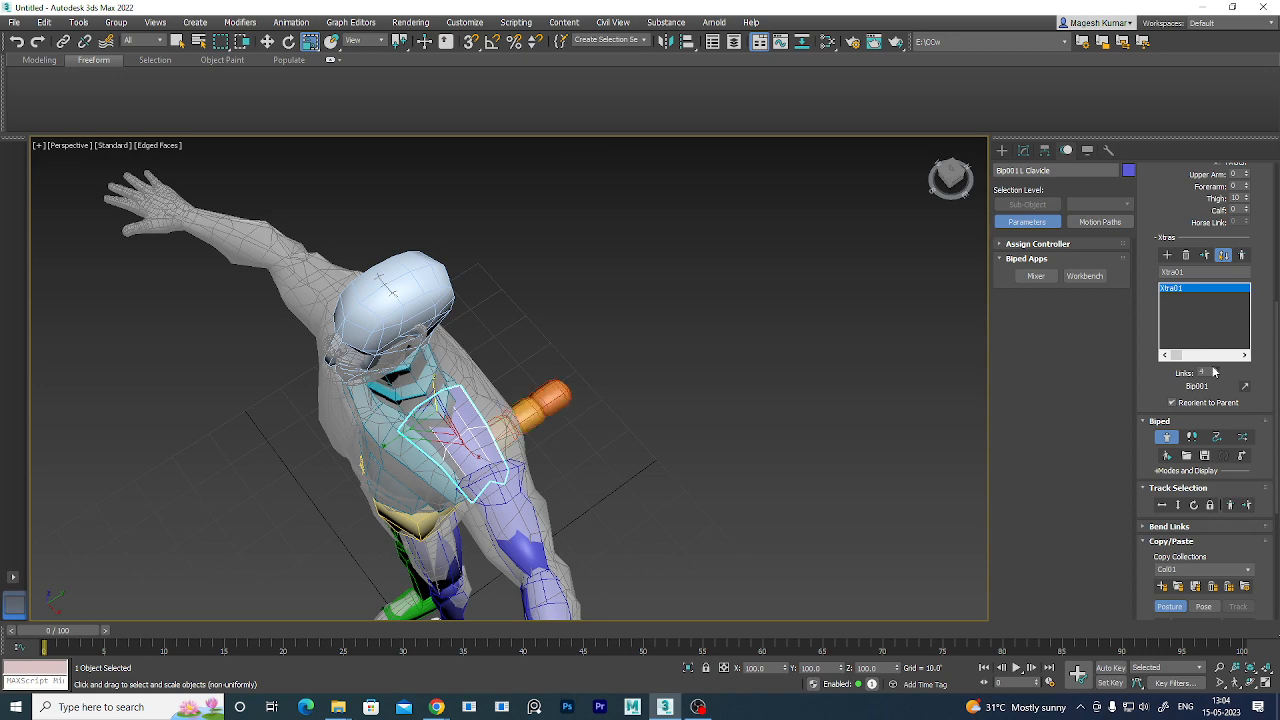
- Undo the Xtra's added links until it is back to a single link
left_click(1215, 371)
middle_click_drag(669, 507, 585, 493, "alt")
key("ctrl+z")
key("ctrl+z")
key("ctrl+z")
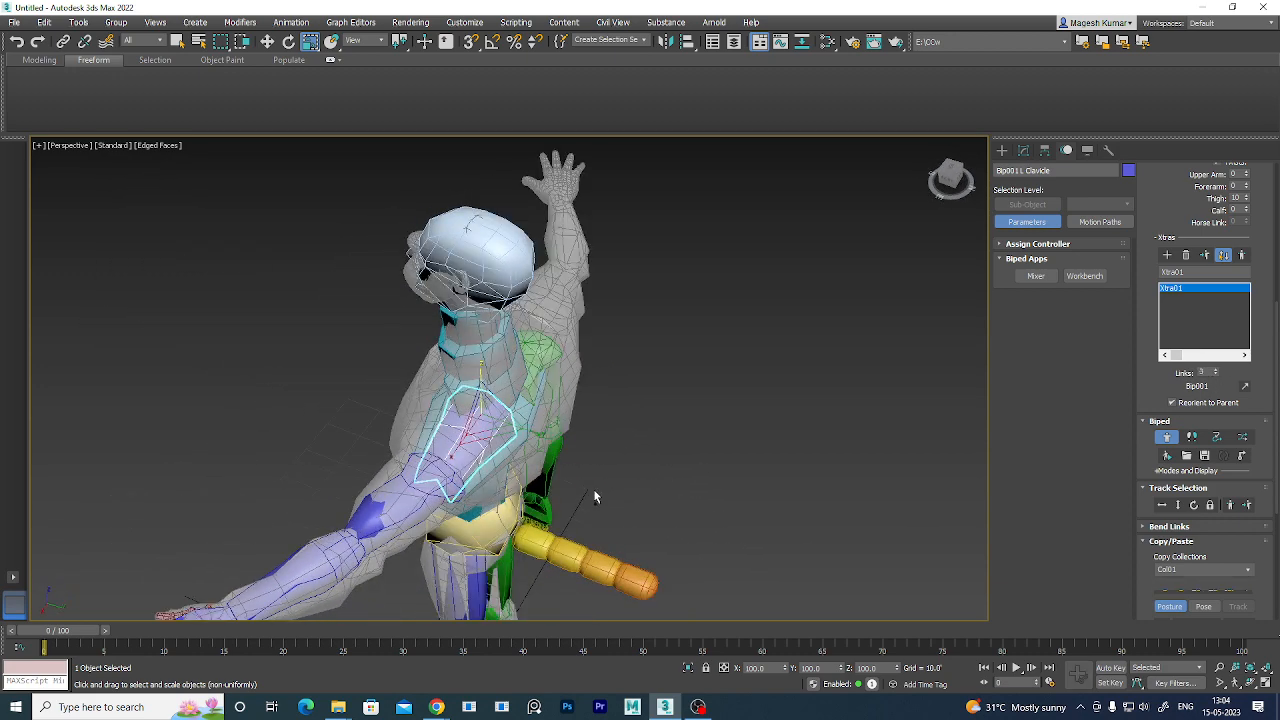
key("ctrl+z")
key("ctrl+z")
key("ctrl+z")
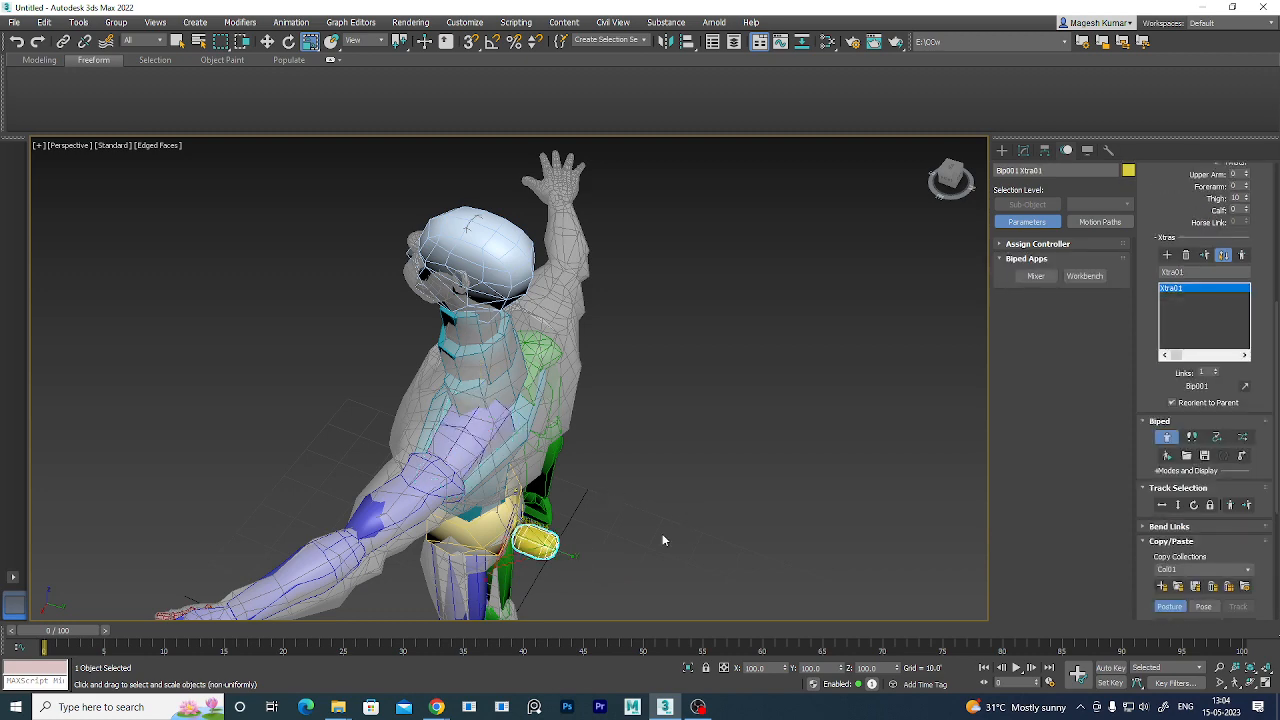
- Try to raise the single-link Xtra from the pelvis to the upper back and shift it towards the left clavicle
middle_click_drag(663, 535, 659, 504, "alt")
key("w")
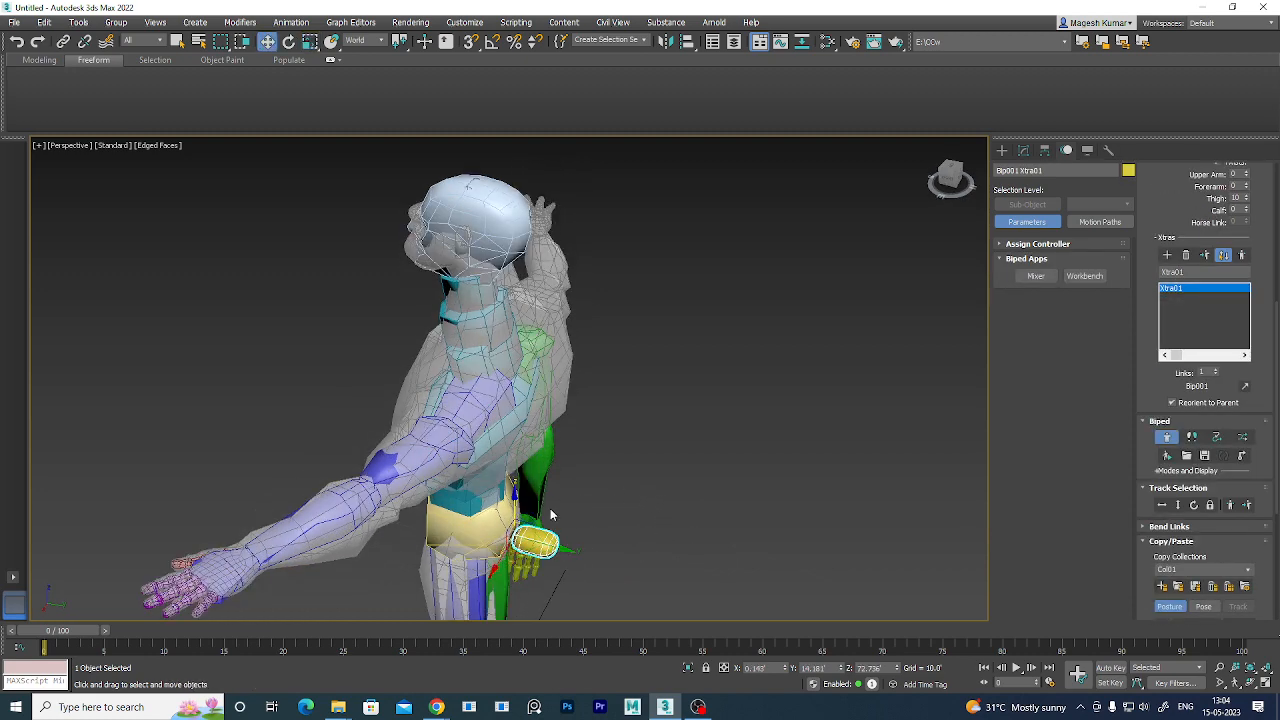
left_click(602, 513)
left_click_drag(525, 510, 519, 340)
middle_click_drag(589, 473, 553, 487, "alt")
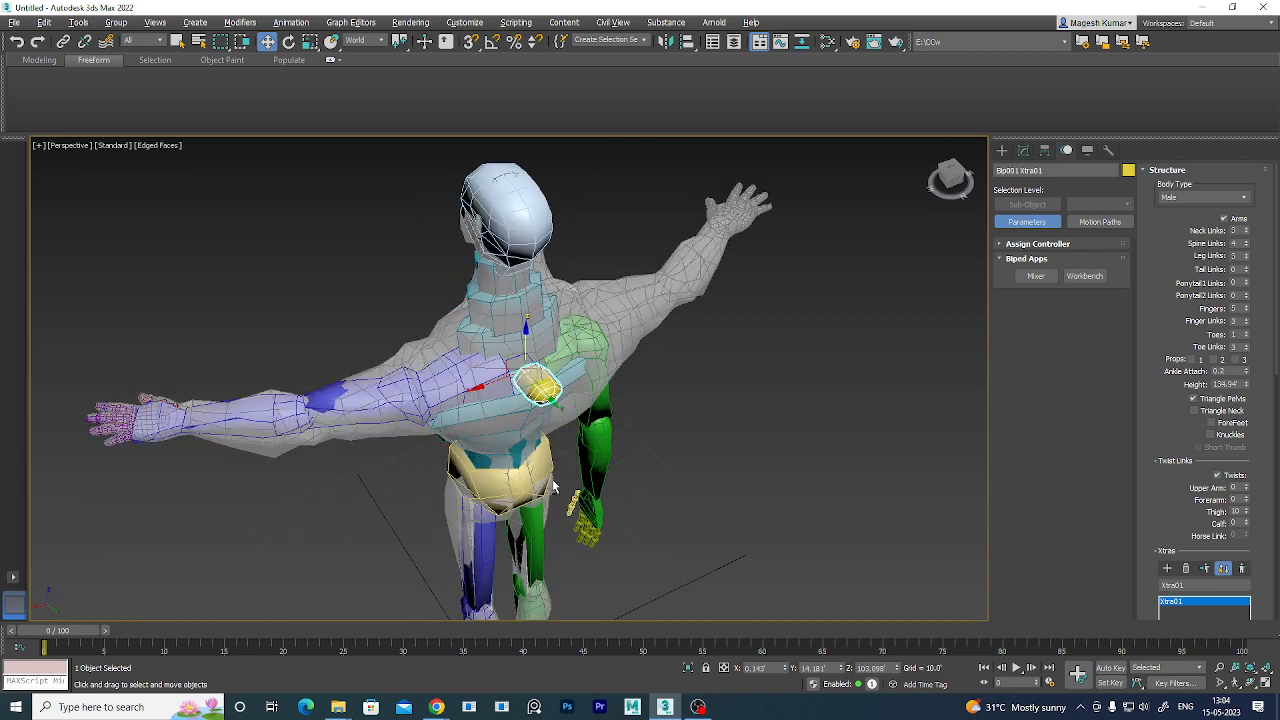
left_click_drag(487, 383, 459, 396)
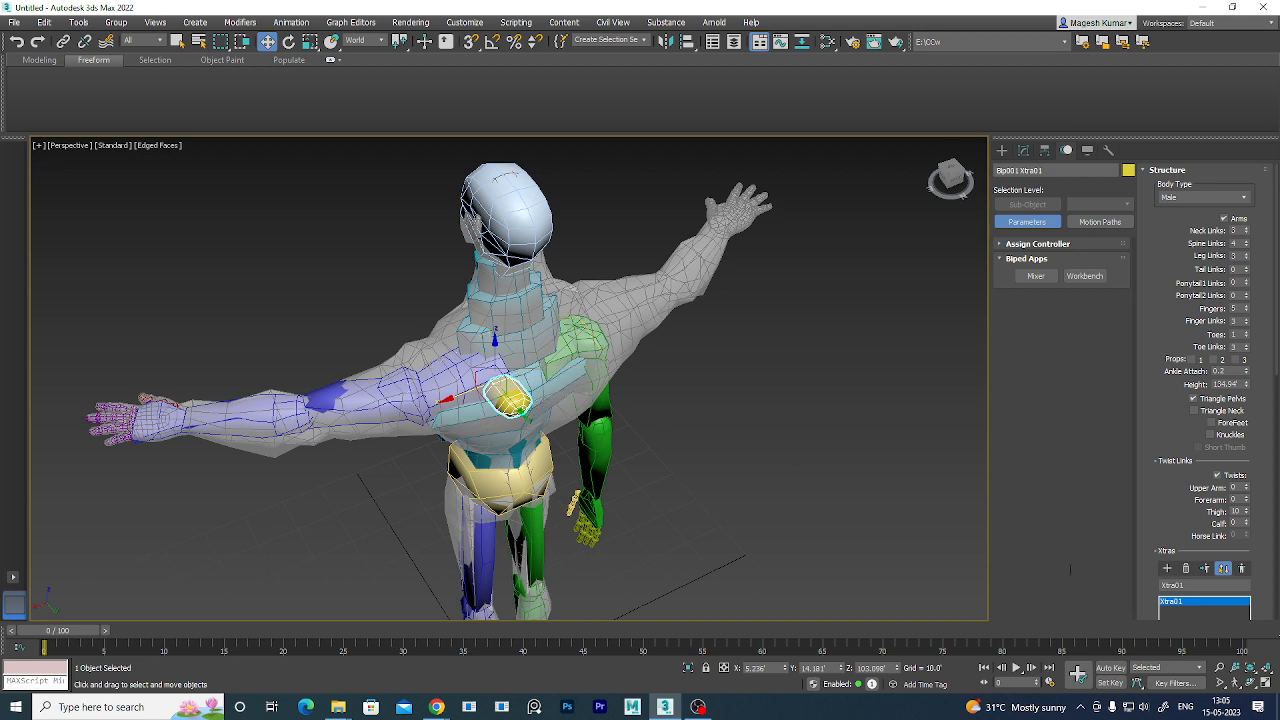
- Undo the Xtra's moves and its creation
key("ctrl+z")
key("ctrl+z")
key("ctrl+z")
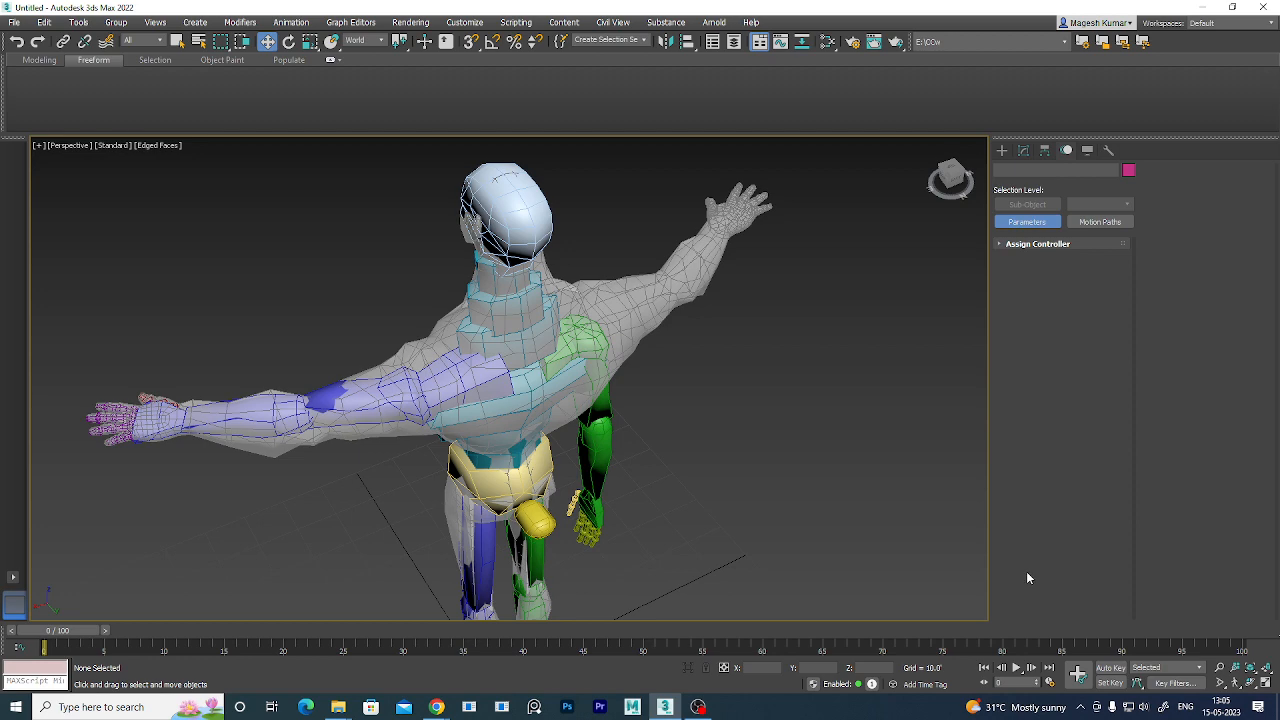
key("ctrl+z")
- Copy the posture of the whole left arm, including clavicle, hand and fingers, and paste it onto the opposite arm
middle_click_drag(637, 507, 704, 488, "alt")
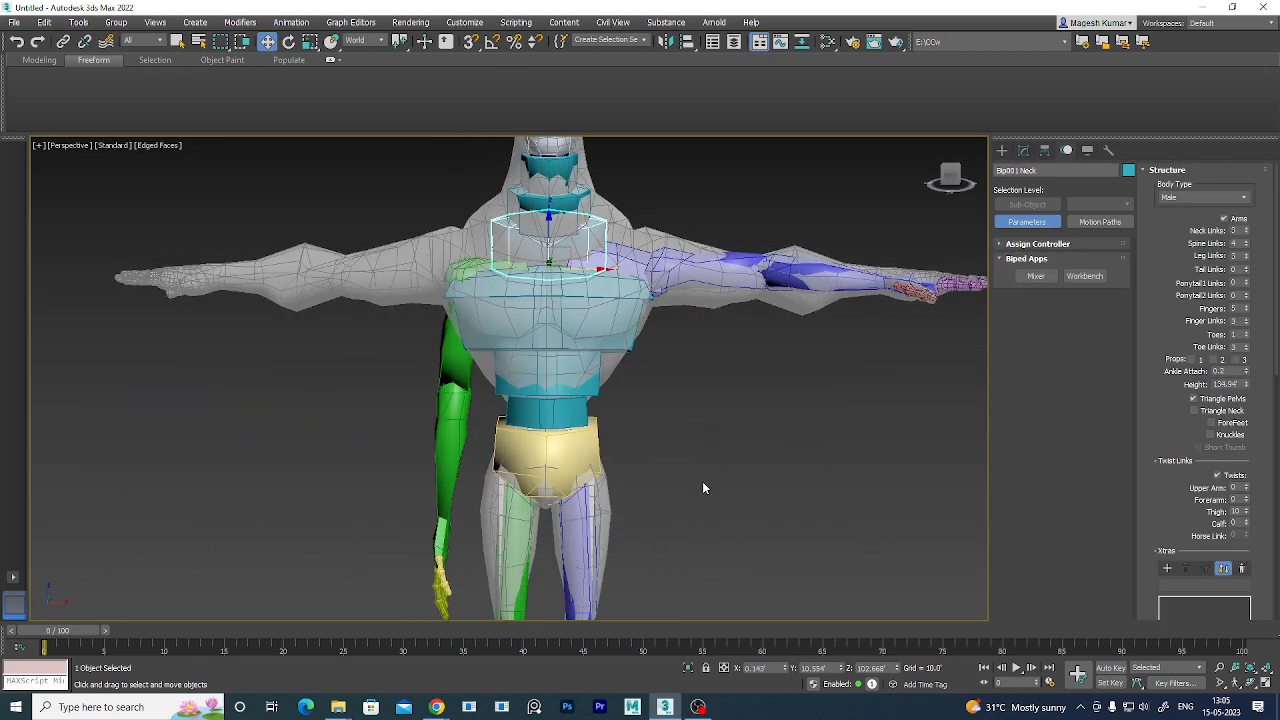
left_click(700, 263)
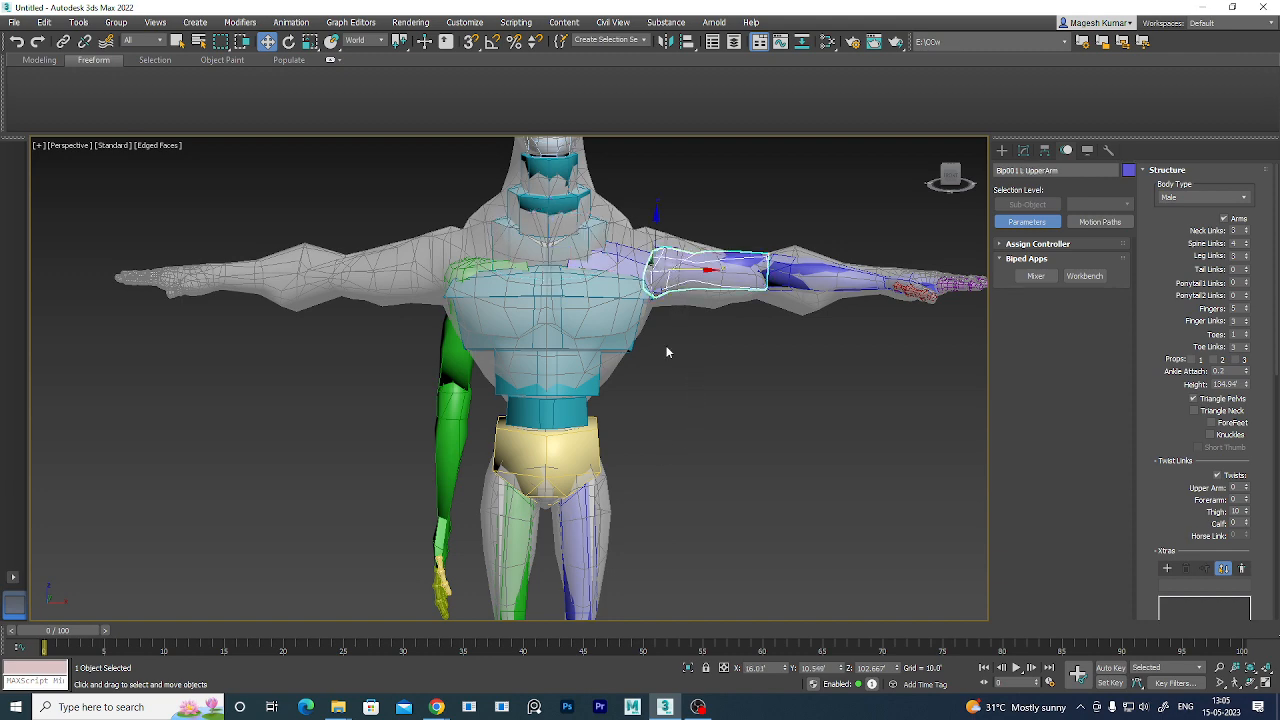
middle_click_drag(666, 349, 657, 315, "alt")
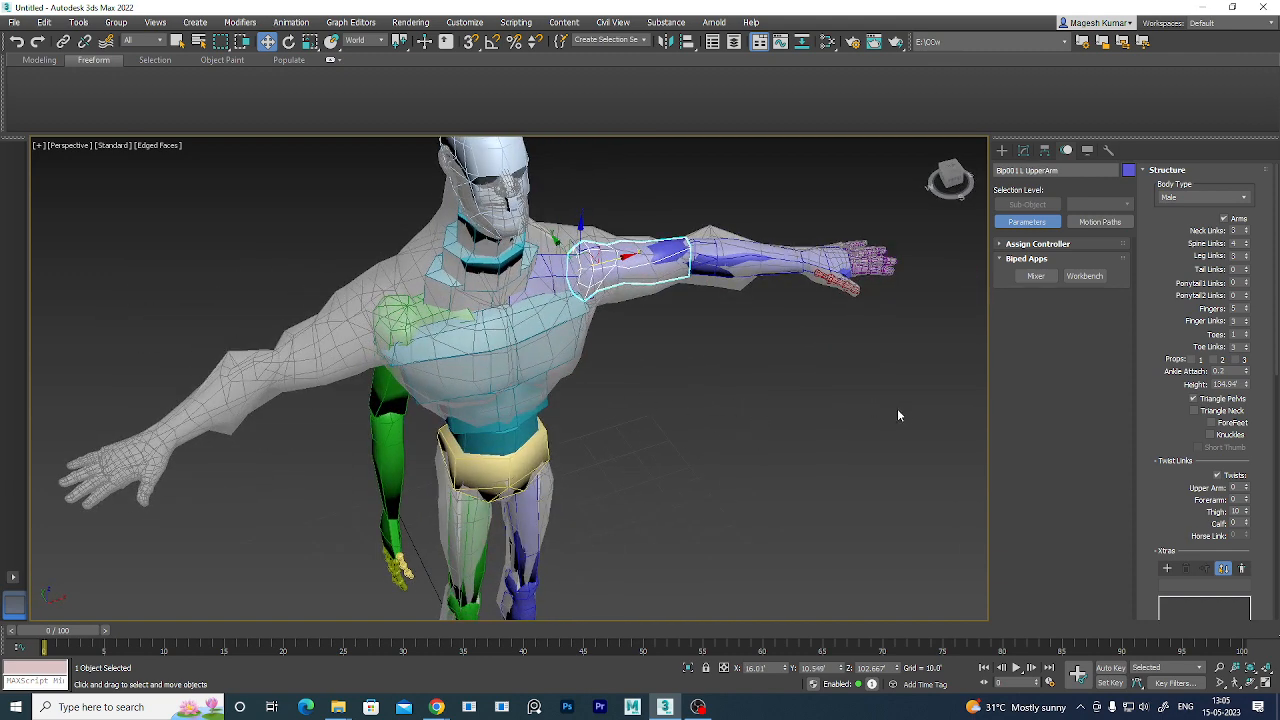
left_click_drag(767, 216, 622, 172)
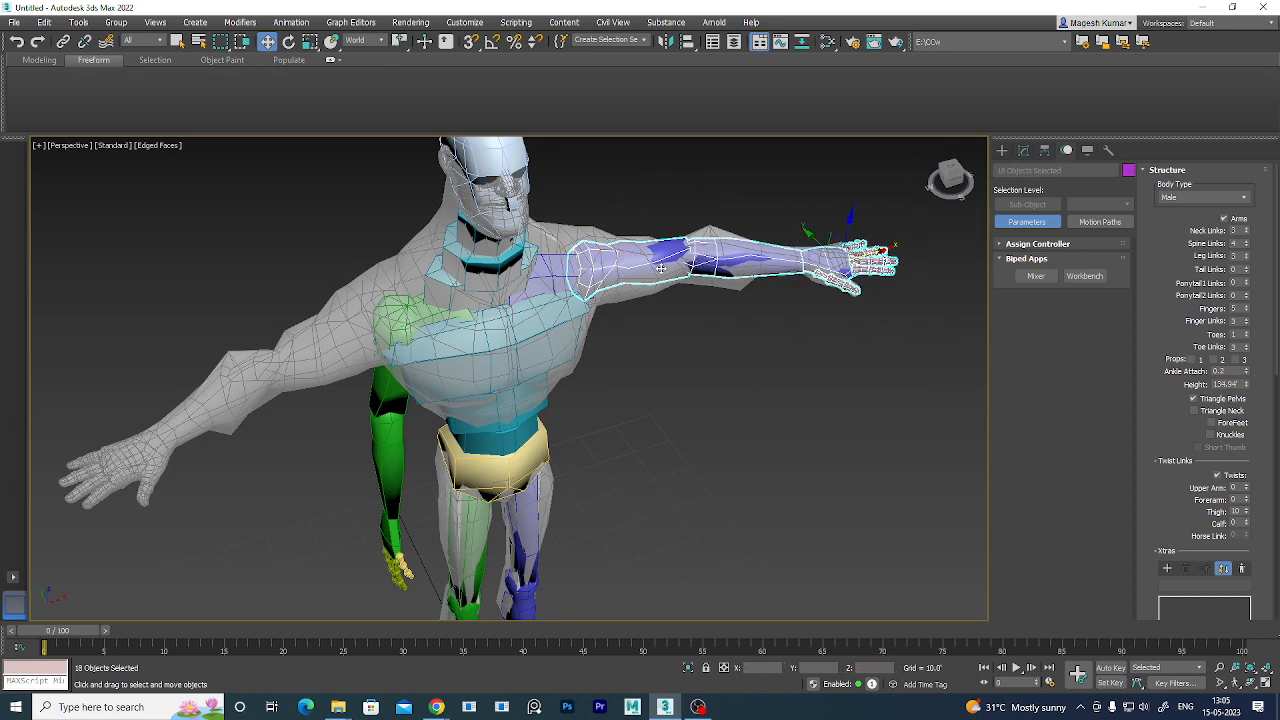
middle_click_drag(673, 515, 643, 443, "alt")
left_click(578, 292, "ctrl")
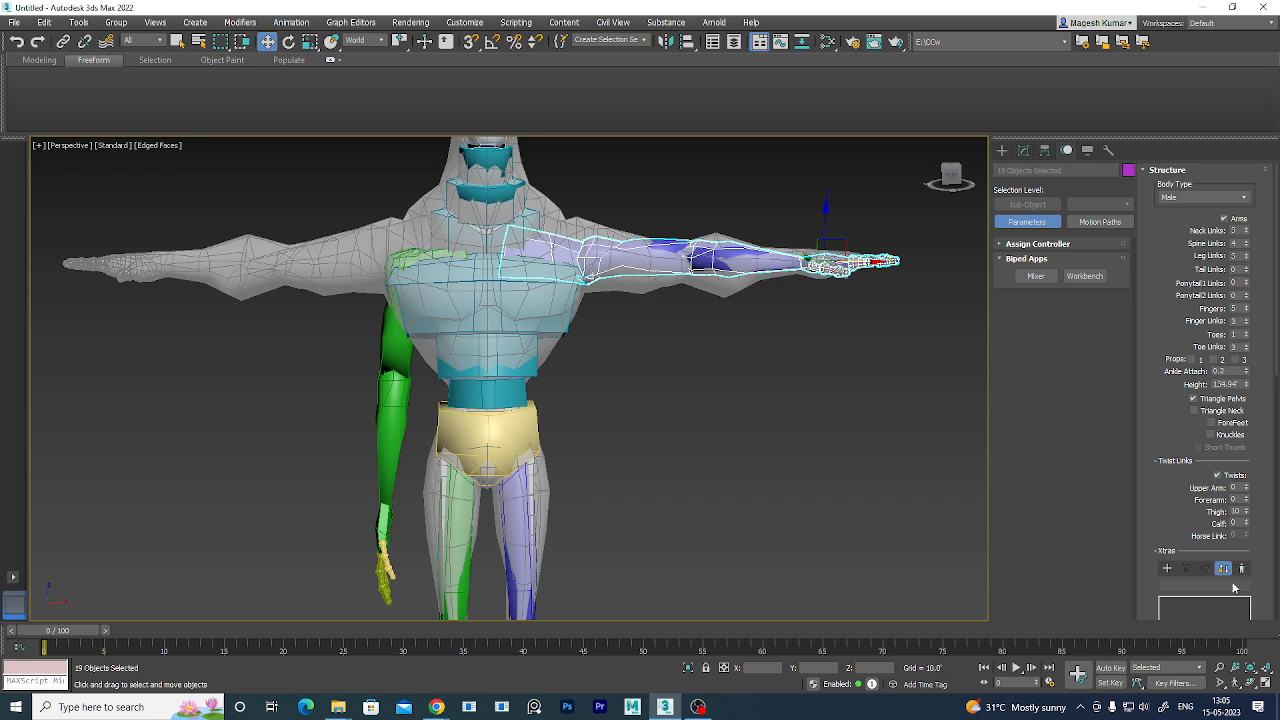
scroll(1155, 444, "down", 5)
scroll(1168, 538, "down", 3)
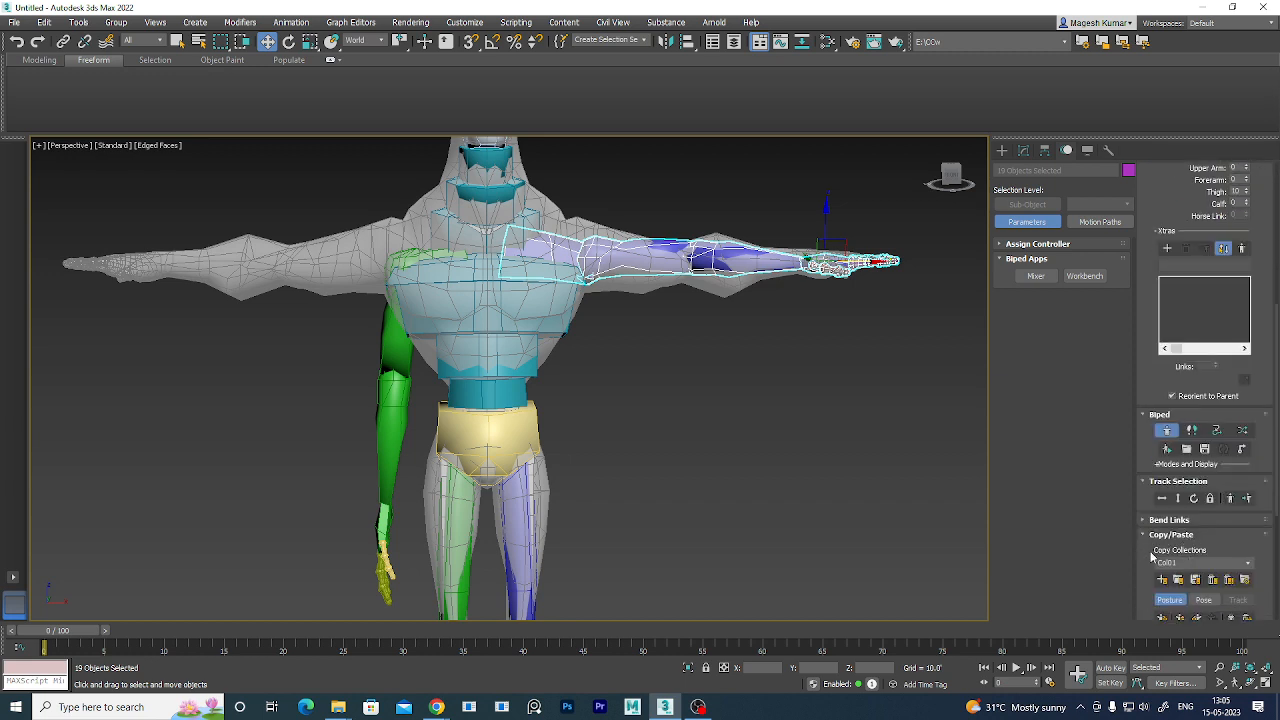
scroll(1148, 550, "down", 6)
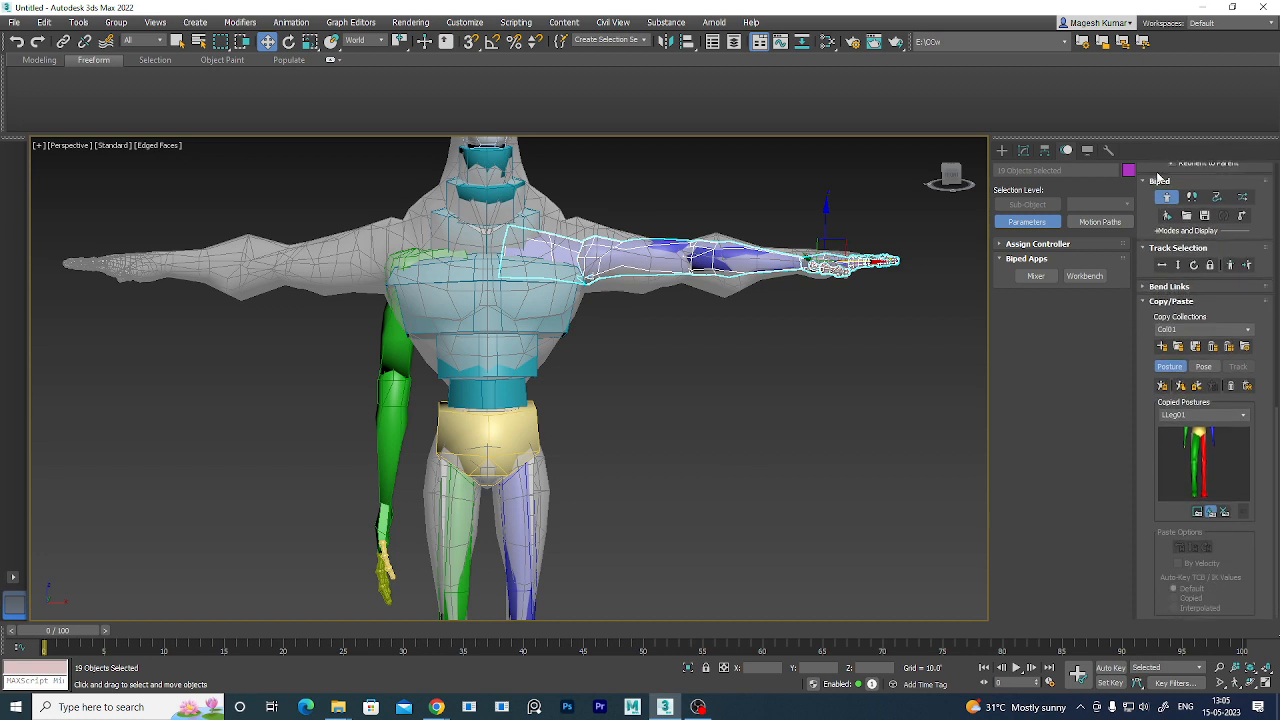
left_click(1163, 388)
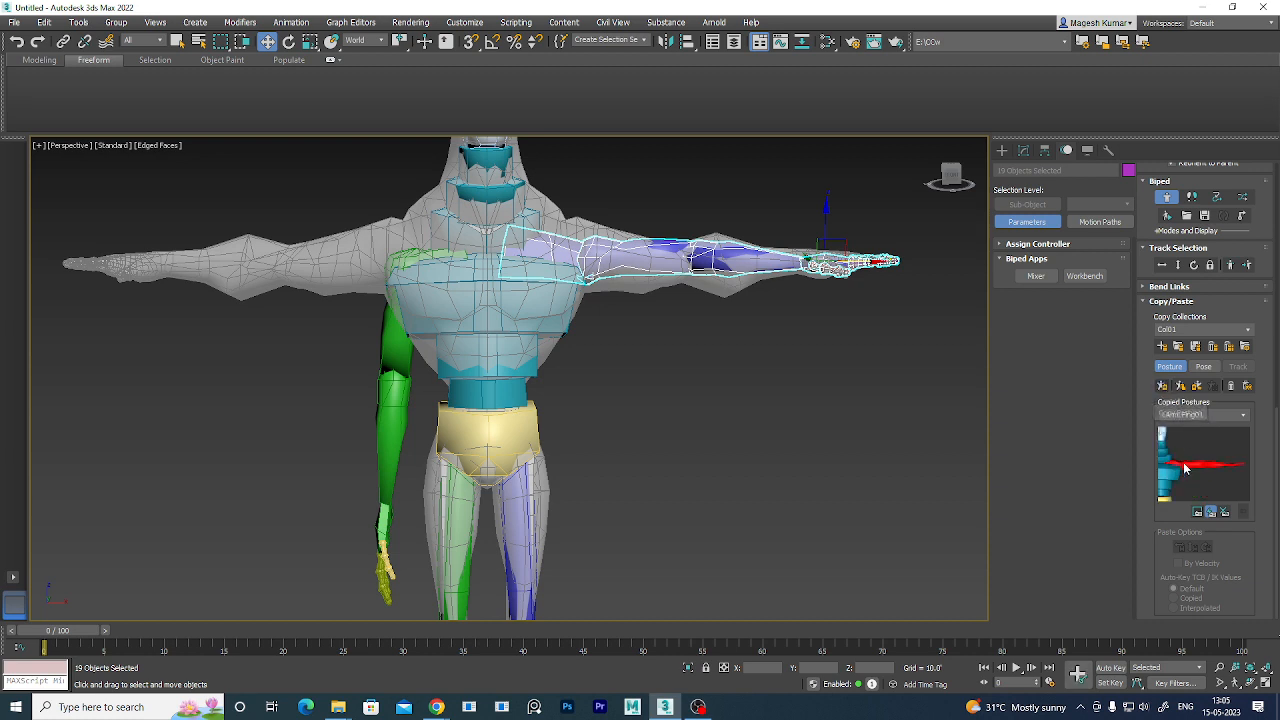
left_click(1197, 387)
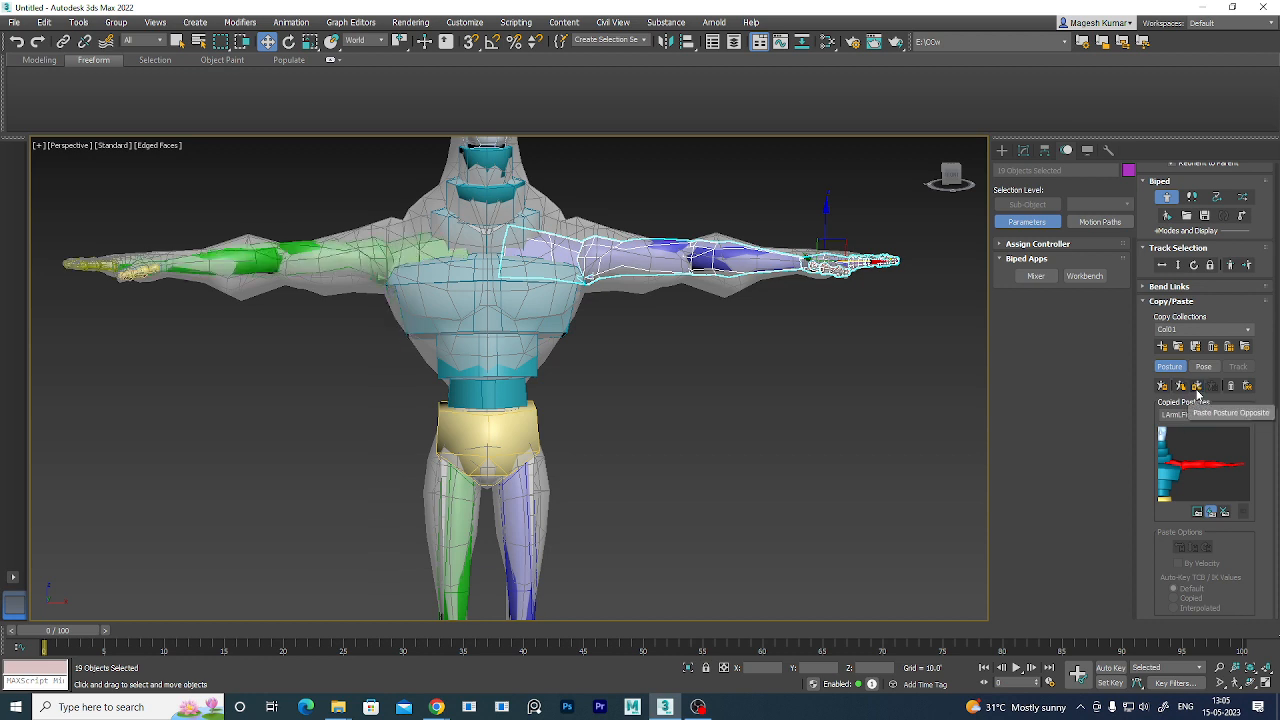
- Scale the Spine2 bone deeper from front to back to fill the character's chest
scroll(775, 428, "down", 5)
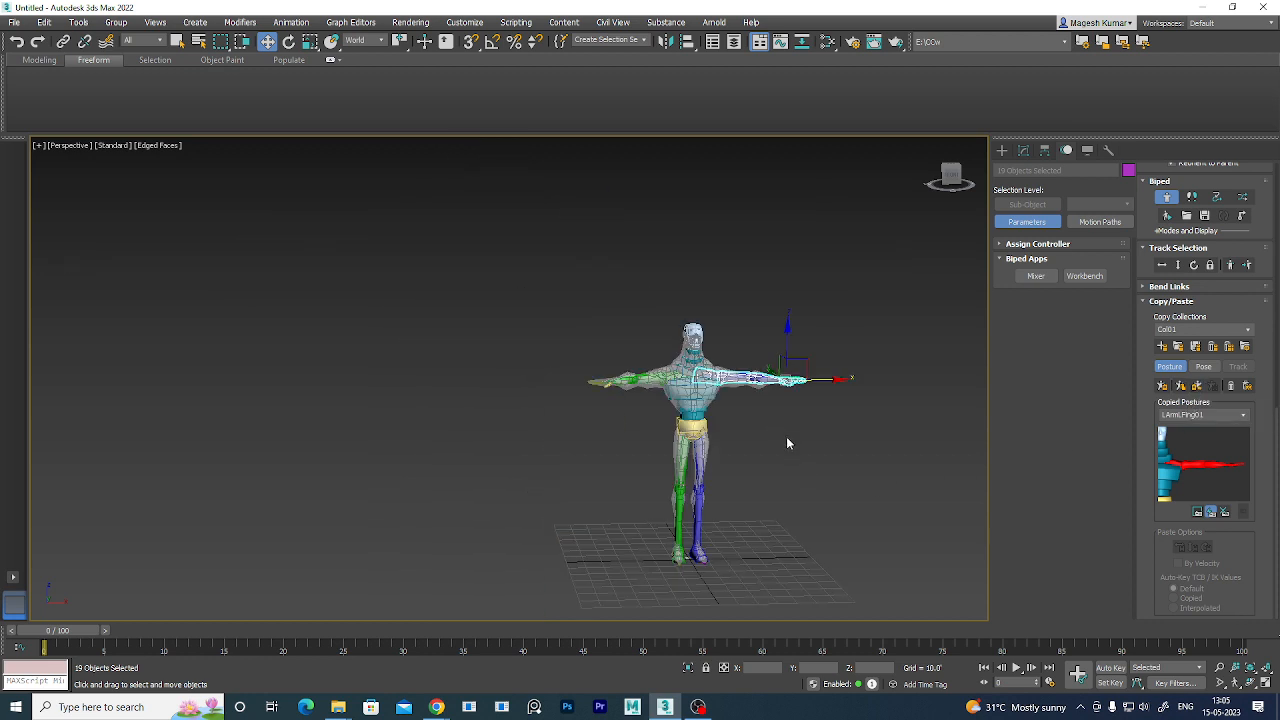
mouse_move(757, 500)
middle_mouse_down("alt")
mouse_move(920, 477)
mouse_move(906, 454)
mouse_move(875, 468)
mouse_move(856, 509)
mouse_move(753, 476)
middle_mouse_up("alt")
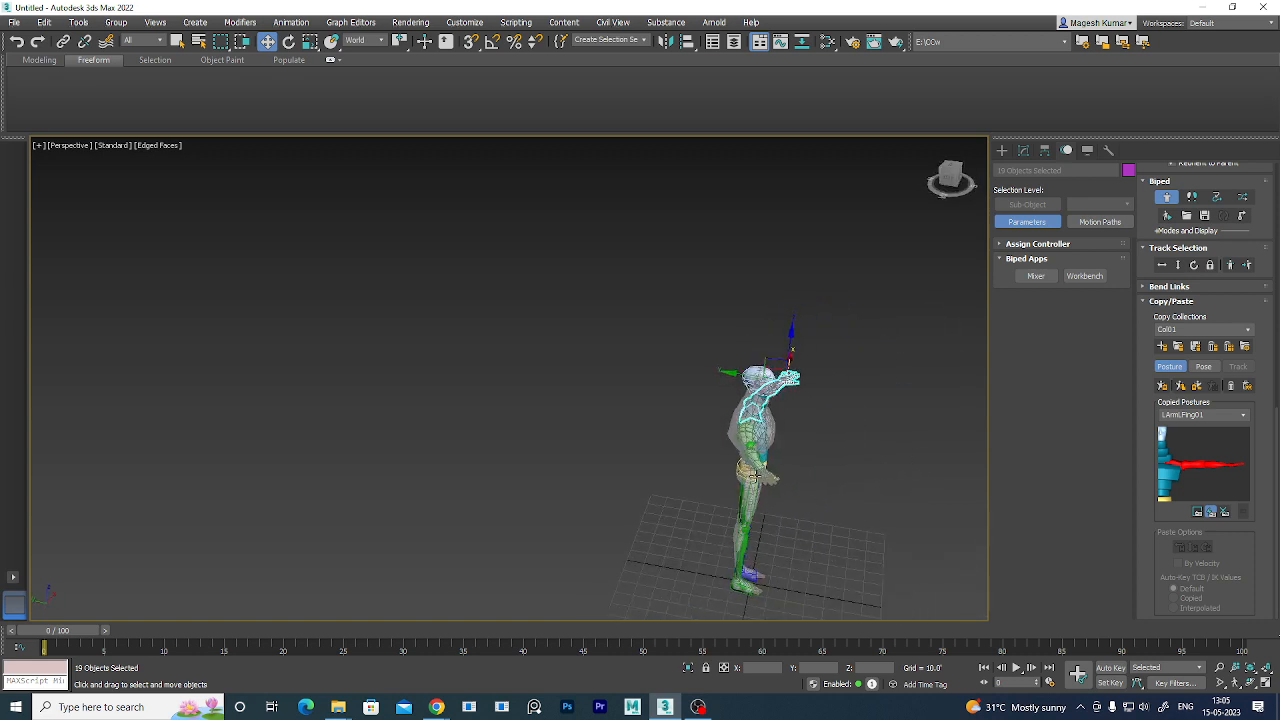
scroll(756, 474, "up", 4)
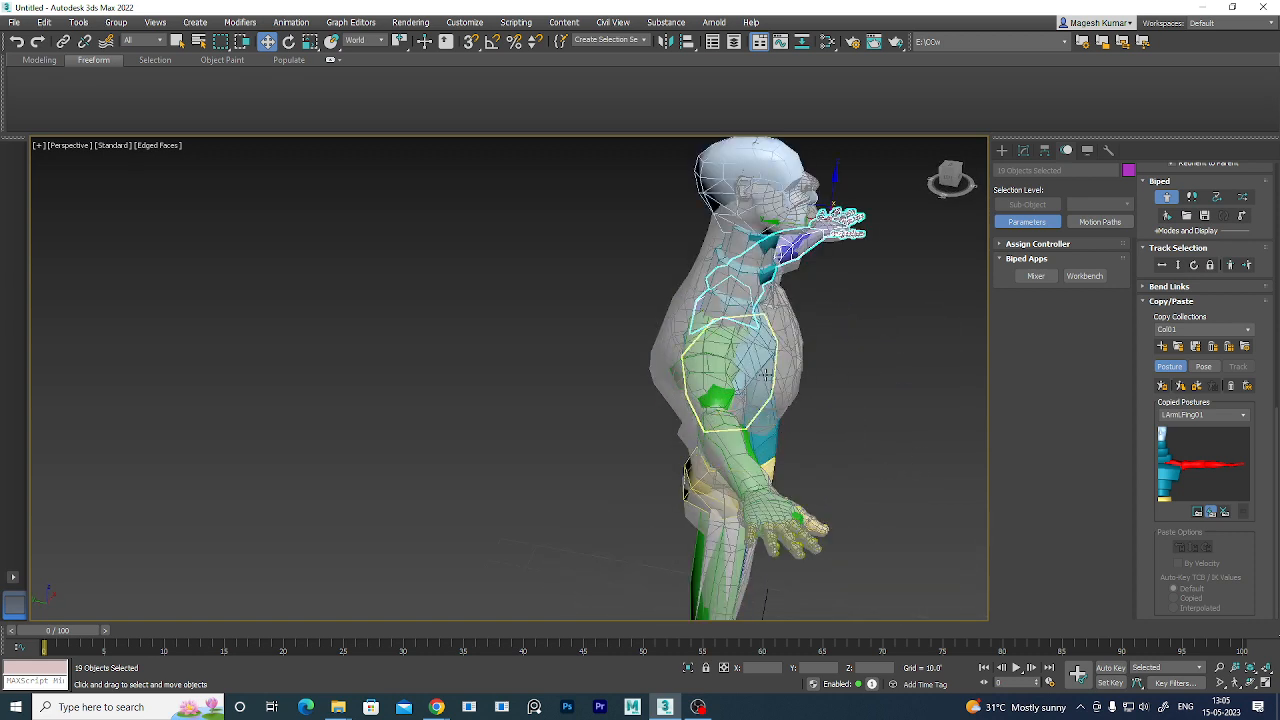
left_click(765, 374)
key("r")
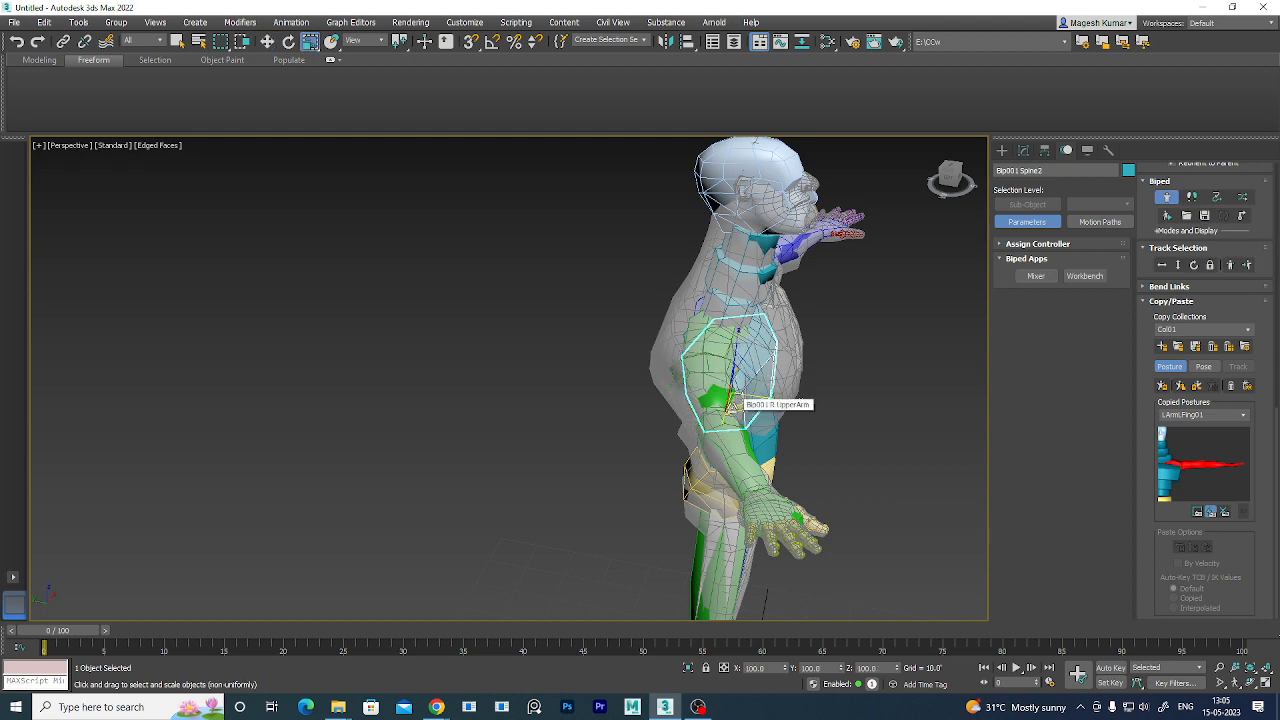
left_click_drag(739, 330, 716, 436)
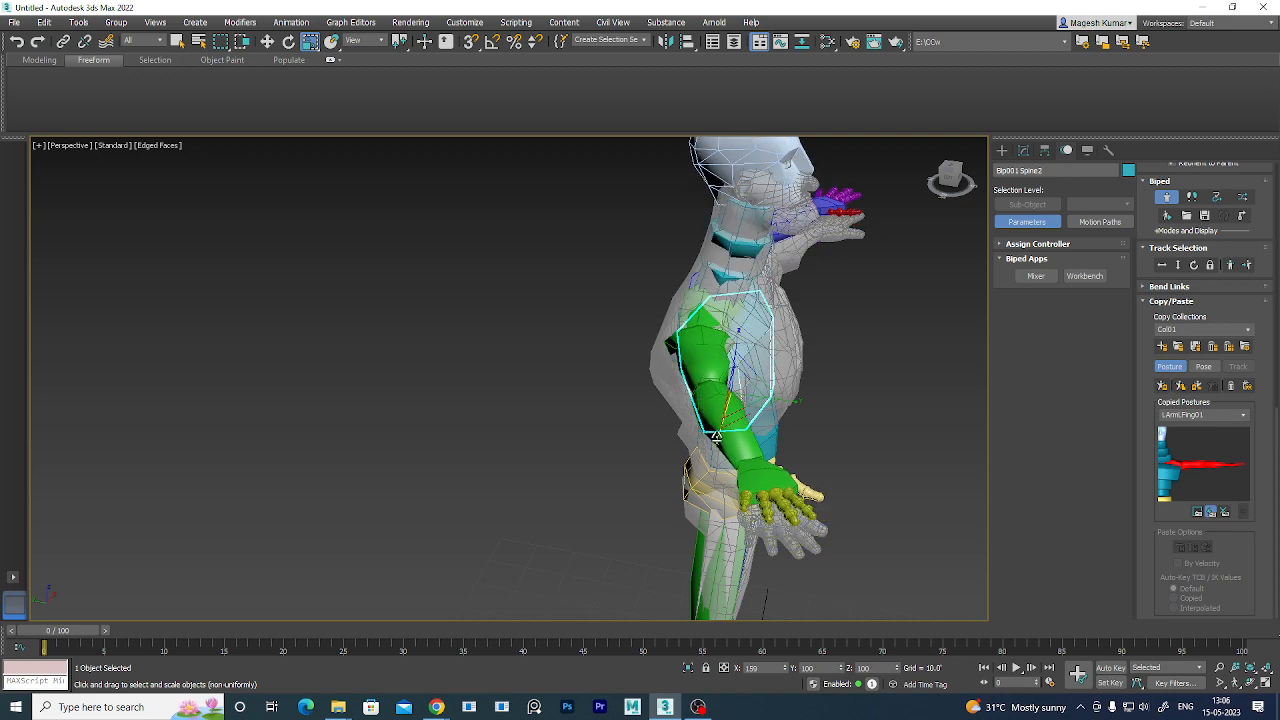
mouse_move(804, 410)
left_mouse_down()
mouse_move(826, 419)
mouse_move(814, 421)
left_mouse_up()
middle_click_drag(814, 421, 826, 471, "alt")
- Scale the spine bone below the chest and the topmost bone, Spine3, deeper from front to back to fit the torso
left_click(766, 424)
mouse_move(811, 434)
left_mouse_down()
mouse_move(828, 437)
mouse_move(810, 437)
left_mouse_up()
middle_click_drag(823, 472, 819, 418, "alt")
left_click(727, 356)
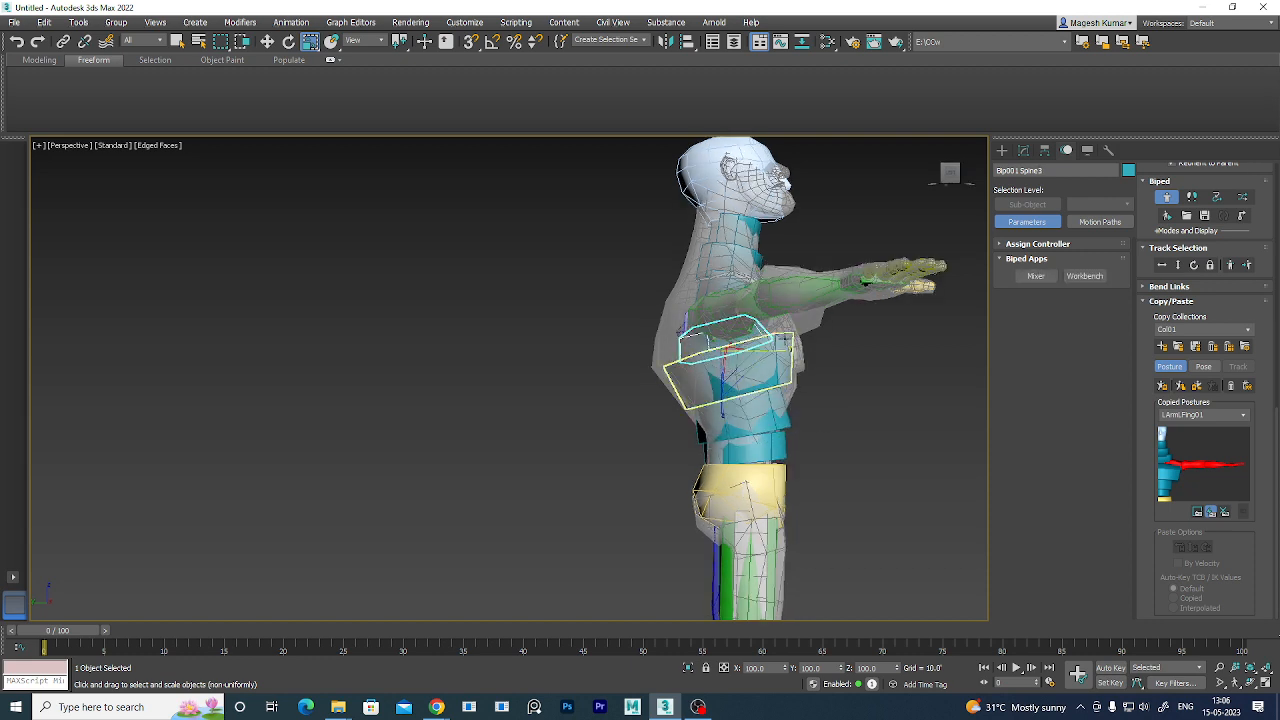
mouse_move(790, 348)
left_mouse_down()
mouse_move(831, 349)
mouse_move(811, 357)
left_mouse_up()
middle_click_drag(797, 388, 808, 401, "alt")
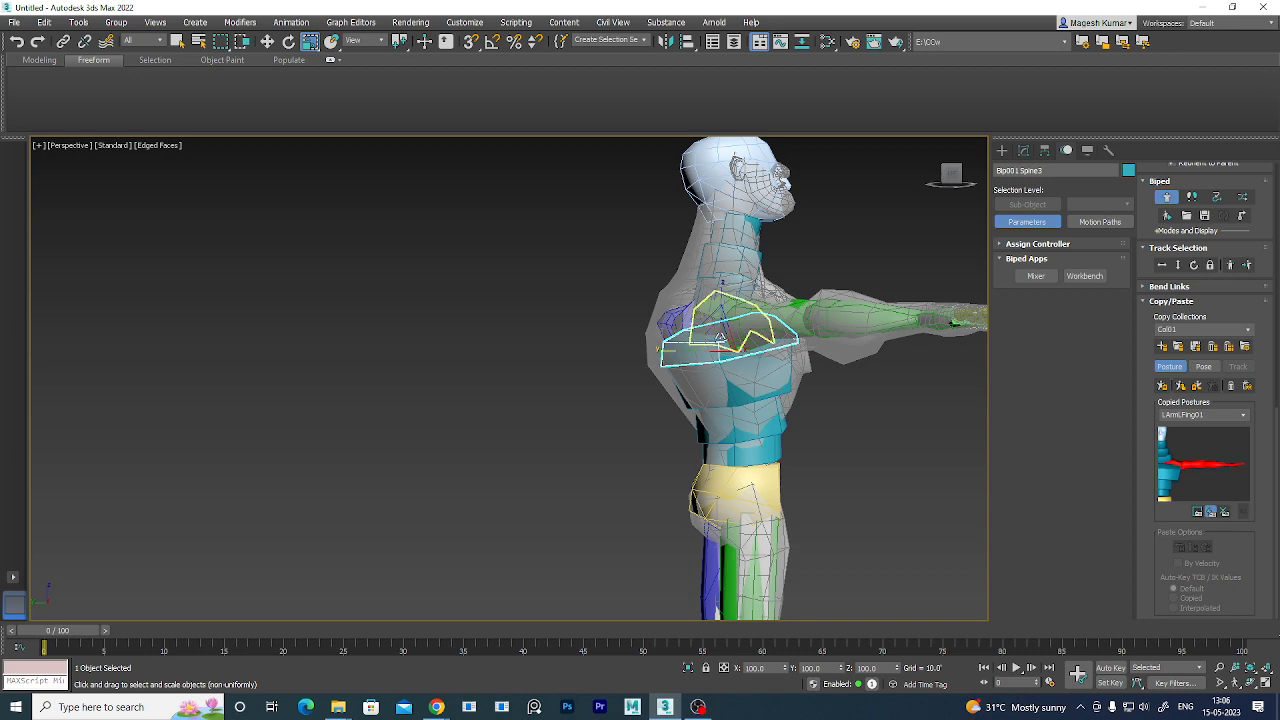
- Scale the two lowest neck bones, Neck and Neck1, deeper from front to back to fill the character's neck
middle_click_drag(718, 338, 711, 393, "alt")
left_click(729, 288)
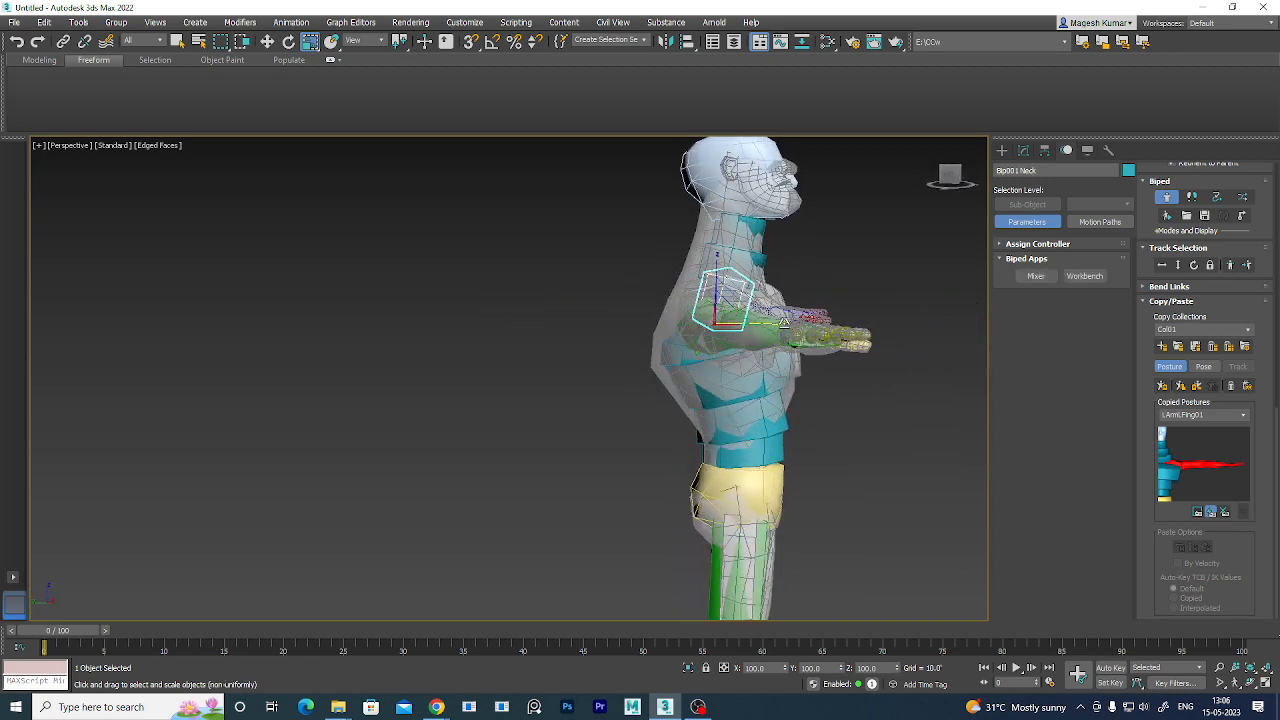
left_click_drag(784, 321, 823, 330)
middle_click_drag(783, 322, 792, 370, "alt")
left_click(767, 270)
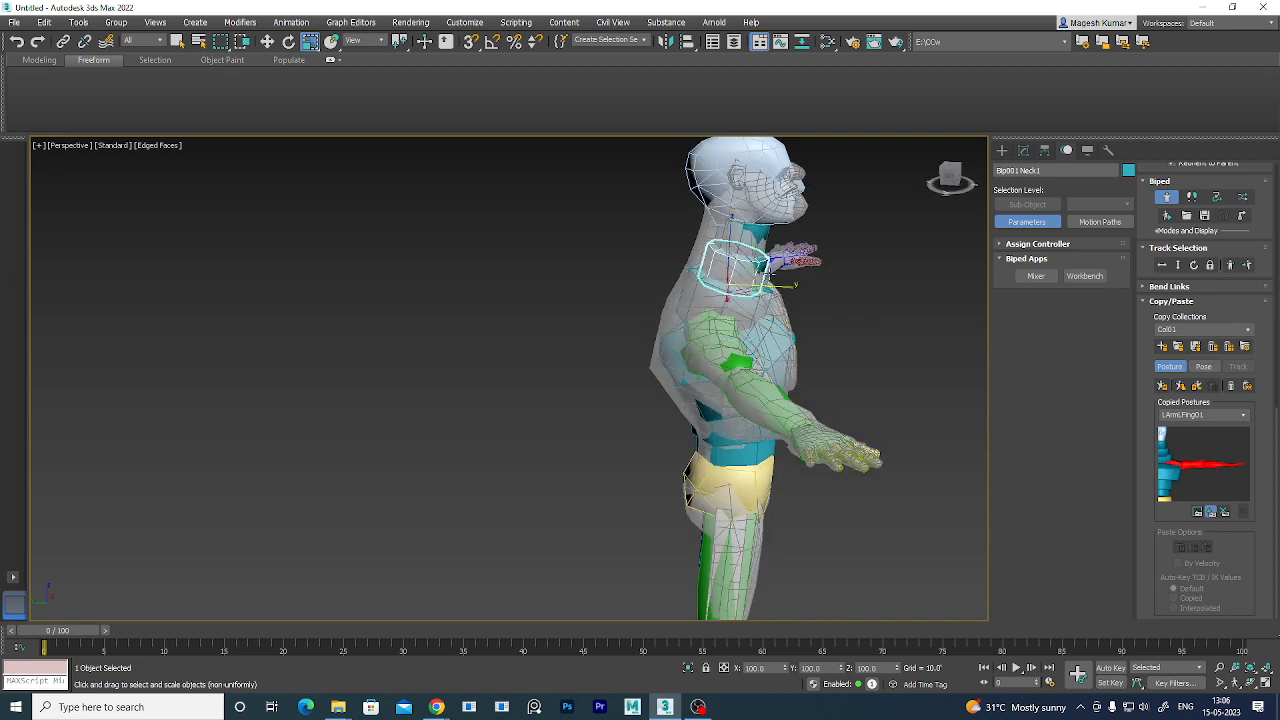
mouse_move(792, 284)
left_mouse_down()
mouse_move(812, 289)
mouse_move(796, 290)
left_mouse_up()
middle_click_drag(796, 290, 746, 522, "alt")
- Save the scene as CHARACTER STUDIO(BIPED) in the MAX LANDSCAPE TEXTURE folder on the Desktop
scroll(854, 452, "down", 5)
middle_click_drag(822, 488, 807, 461)
key("ctrl+s")
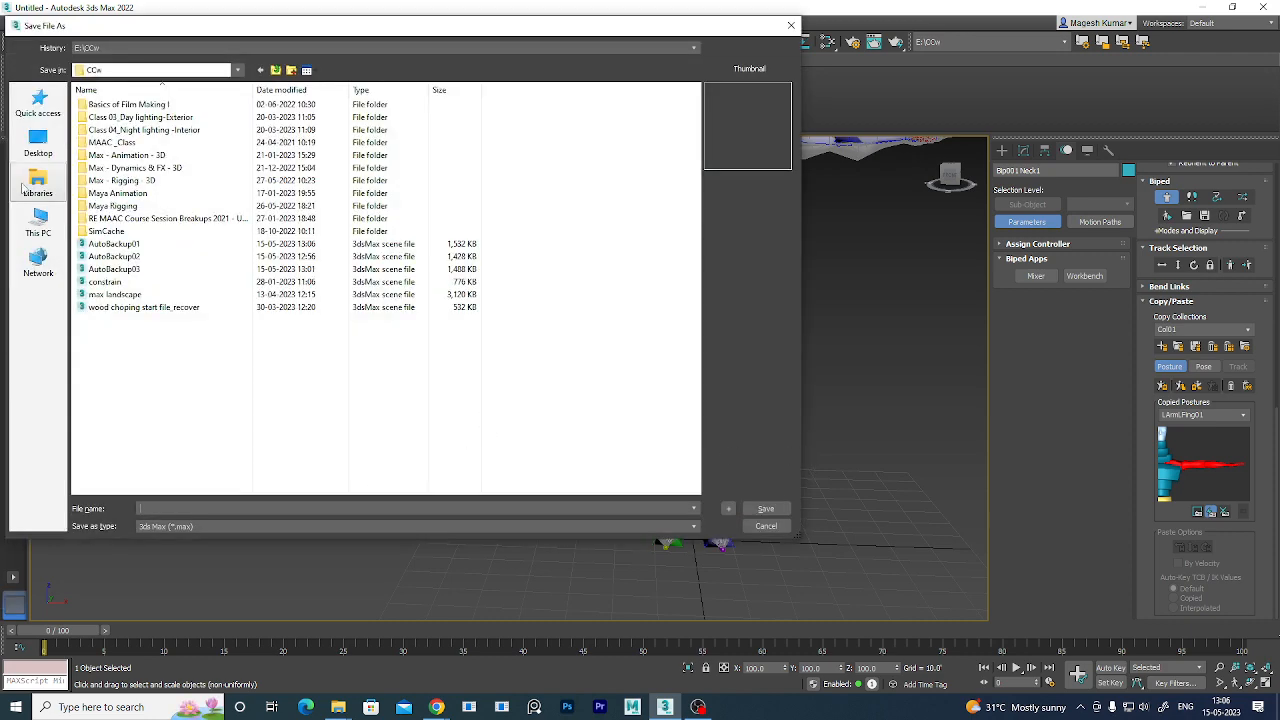
left_click(38, 143)
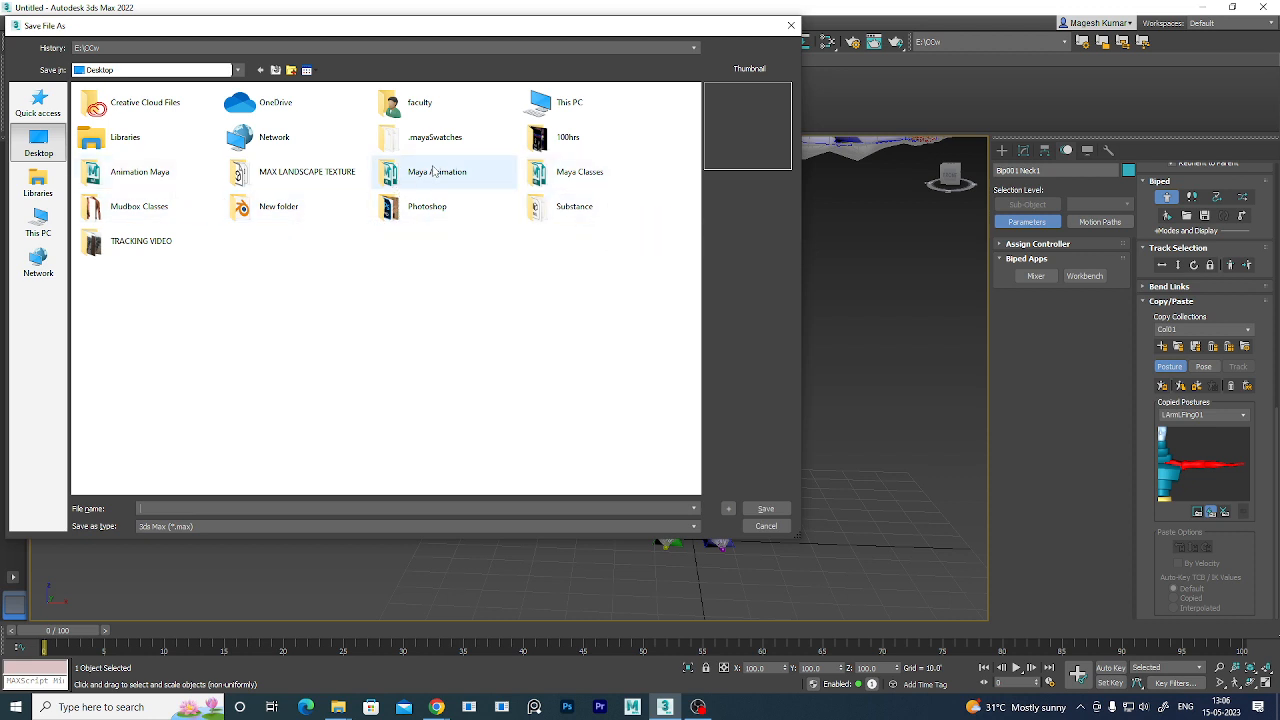
double_click(318, 183)
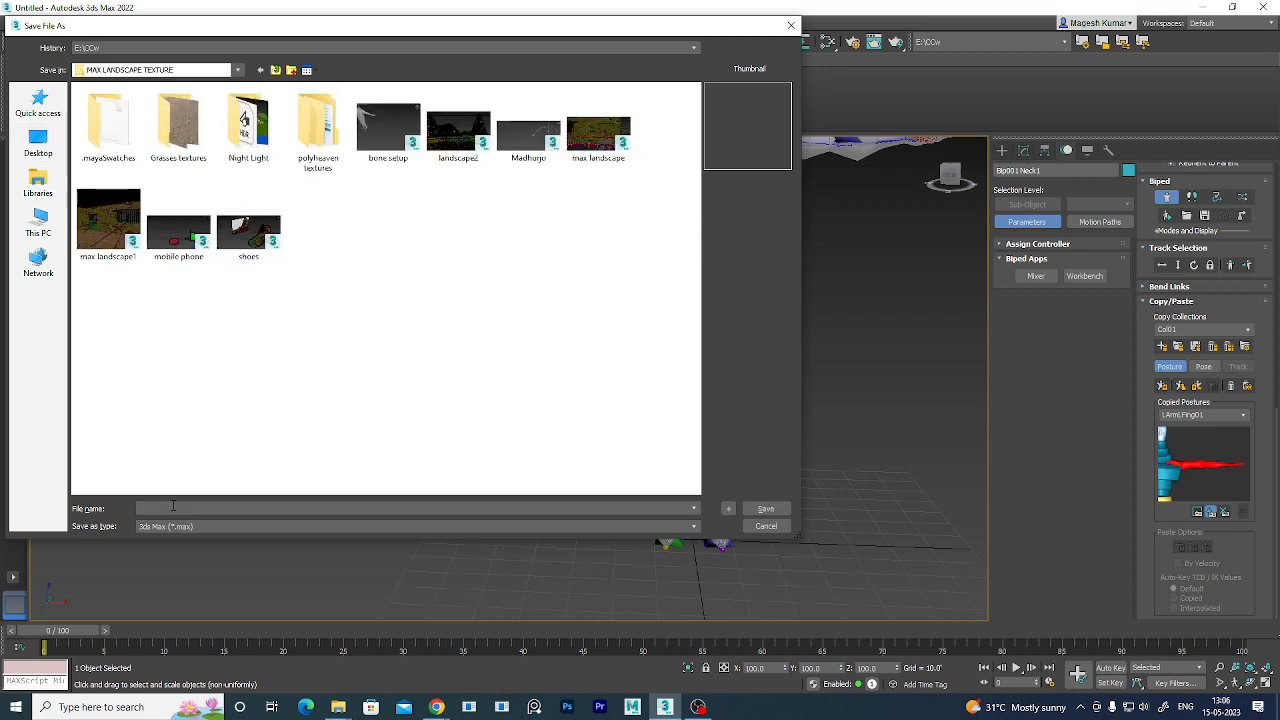
type("CHARACTER STUDIO(BIP")
key("BackSpace")
key("BackSpace")
key("BackSpace")
type("ED")
left_click(766, 509)
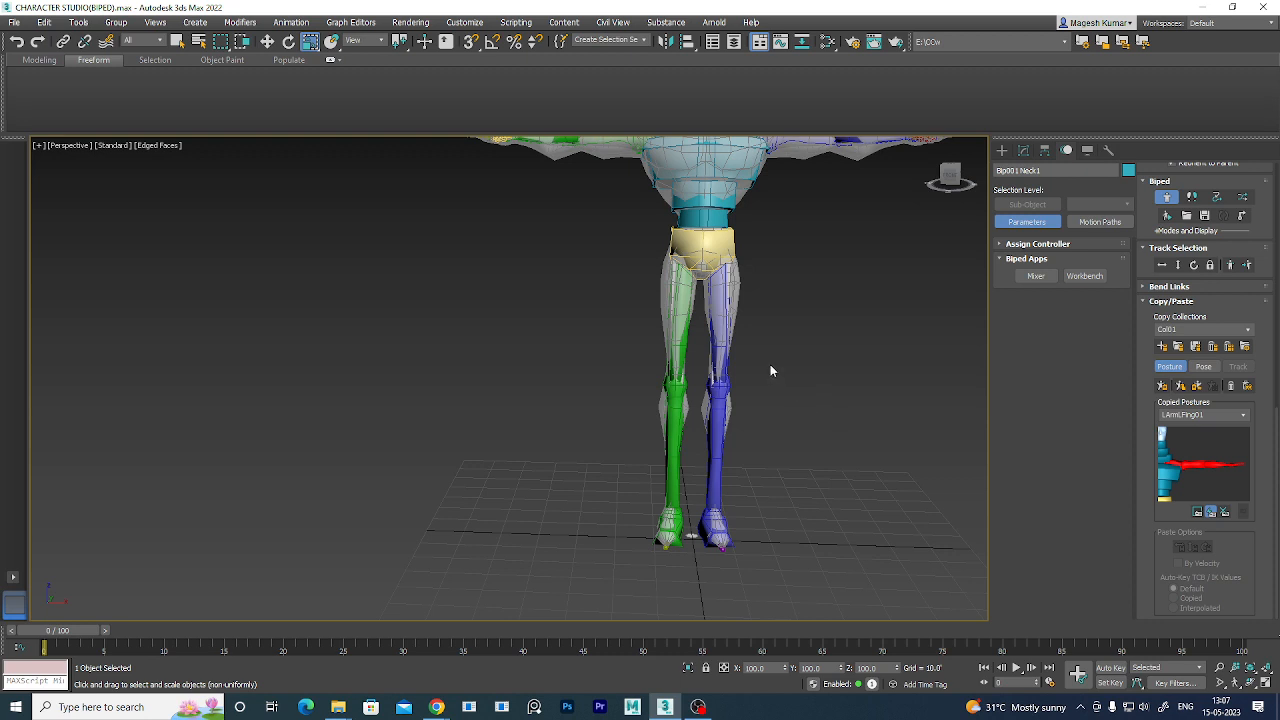
- Create a second Biped about 121' tall on the ground beside the rigged character's left arm
left_click(838, 357)
scroll(750, 305, "down", 5)
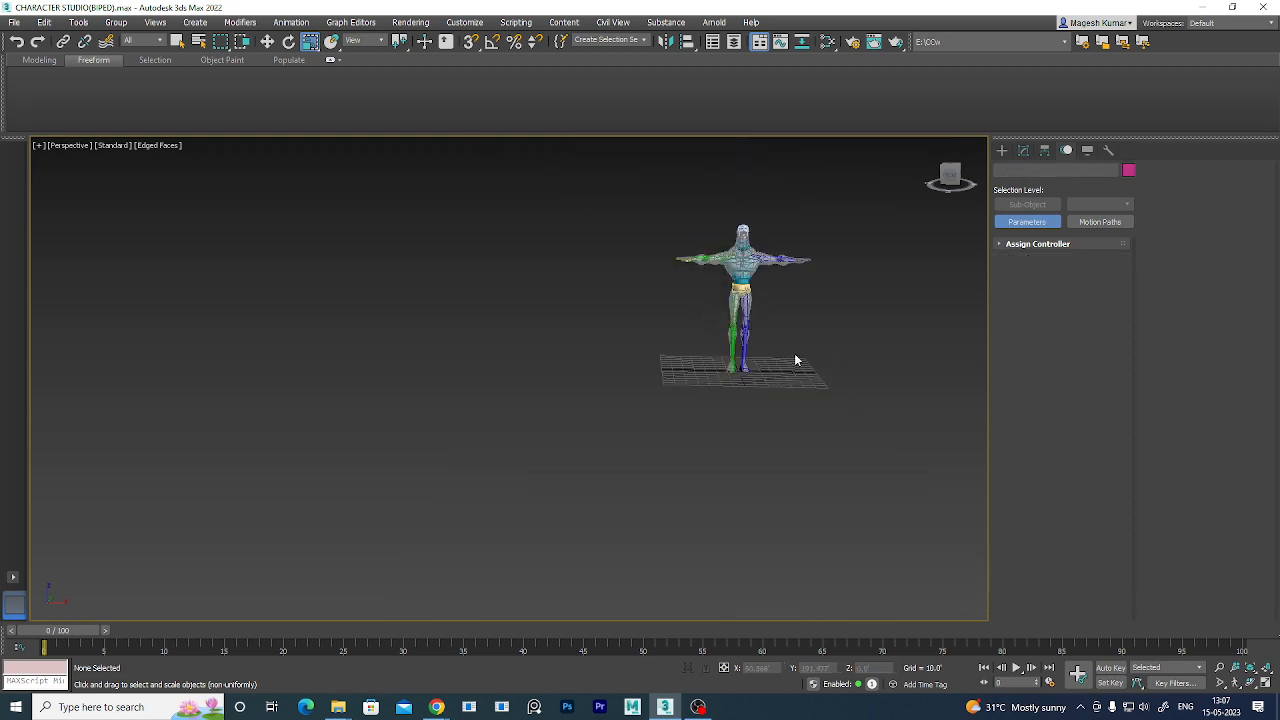
middle_click_drag(797, 360, 420, 416)
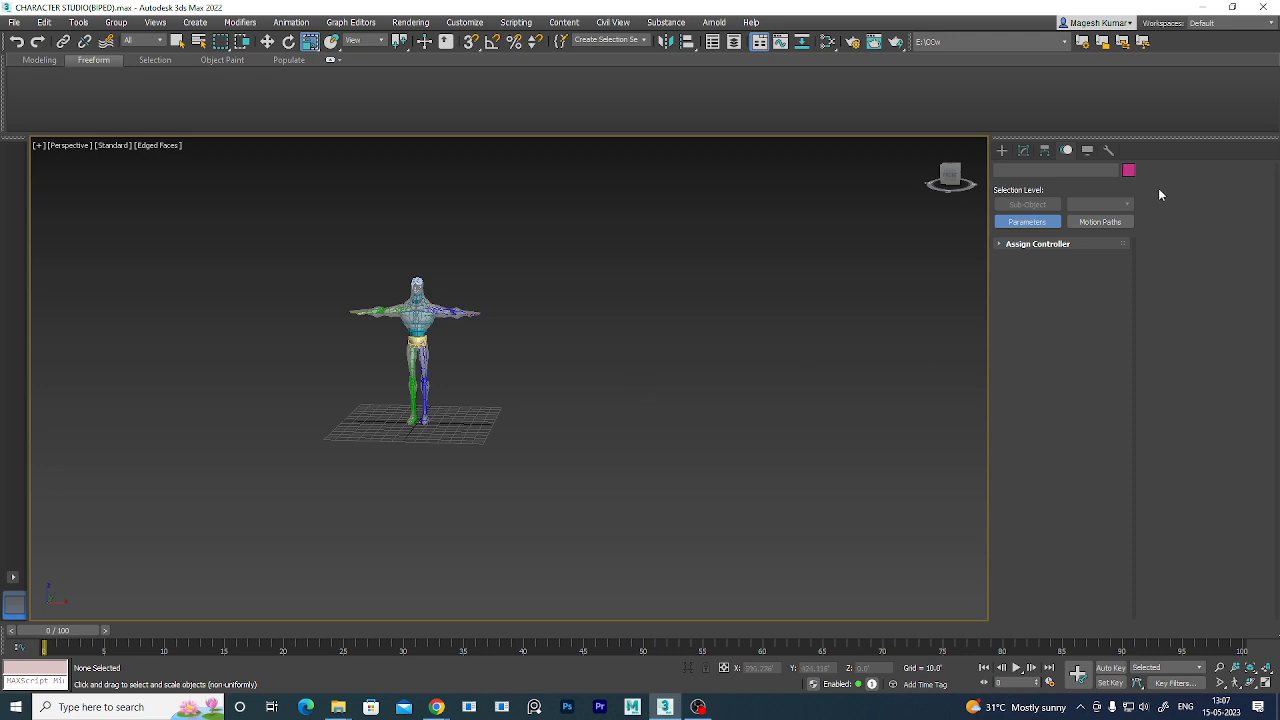
left_click(1002, 150)
left_click(1030, 256)
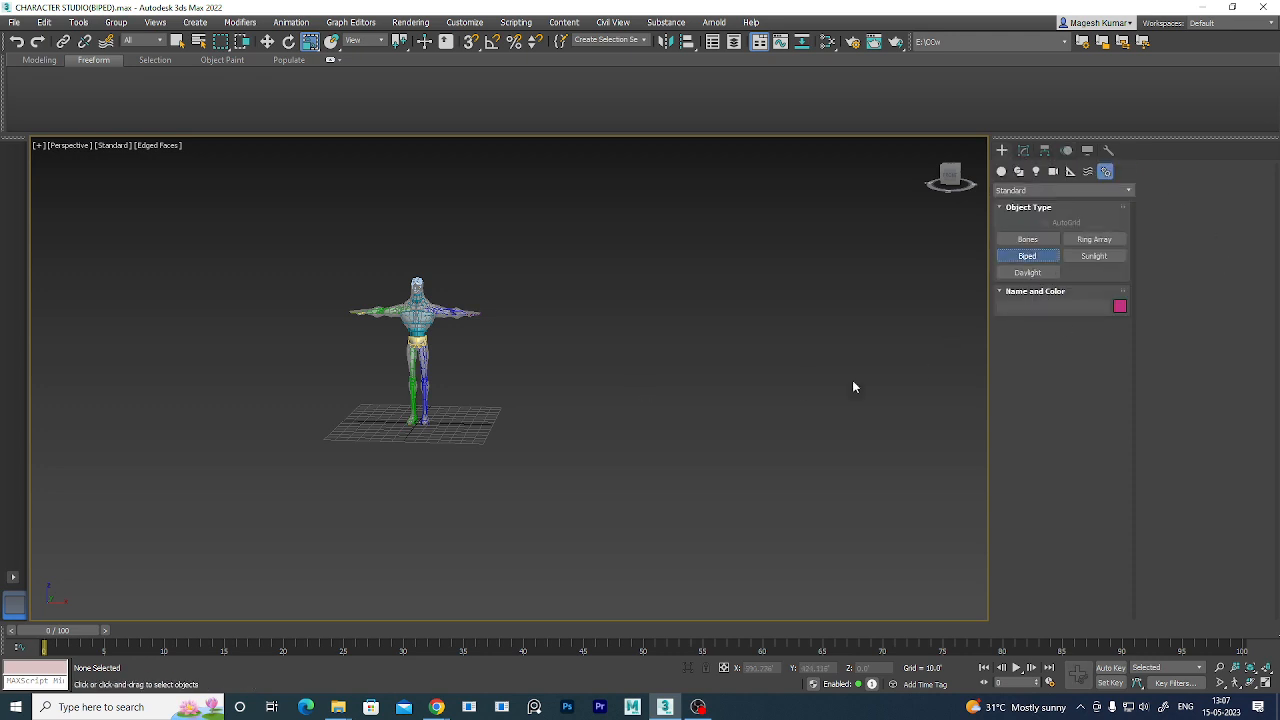
left_click_drag(531, 443, 742, 297)
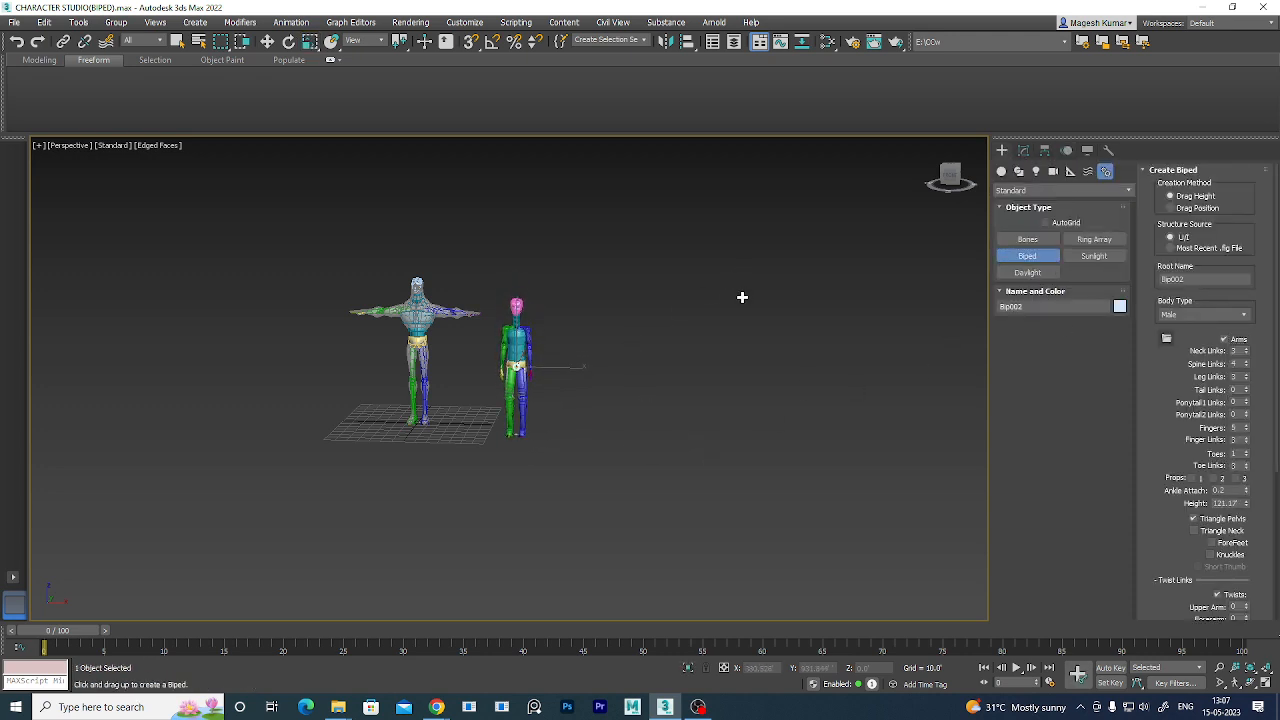
- Move the new Biped along the X axis to about X 146, farther away from the character
key("w")
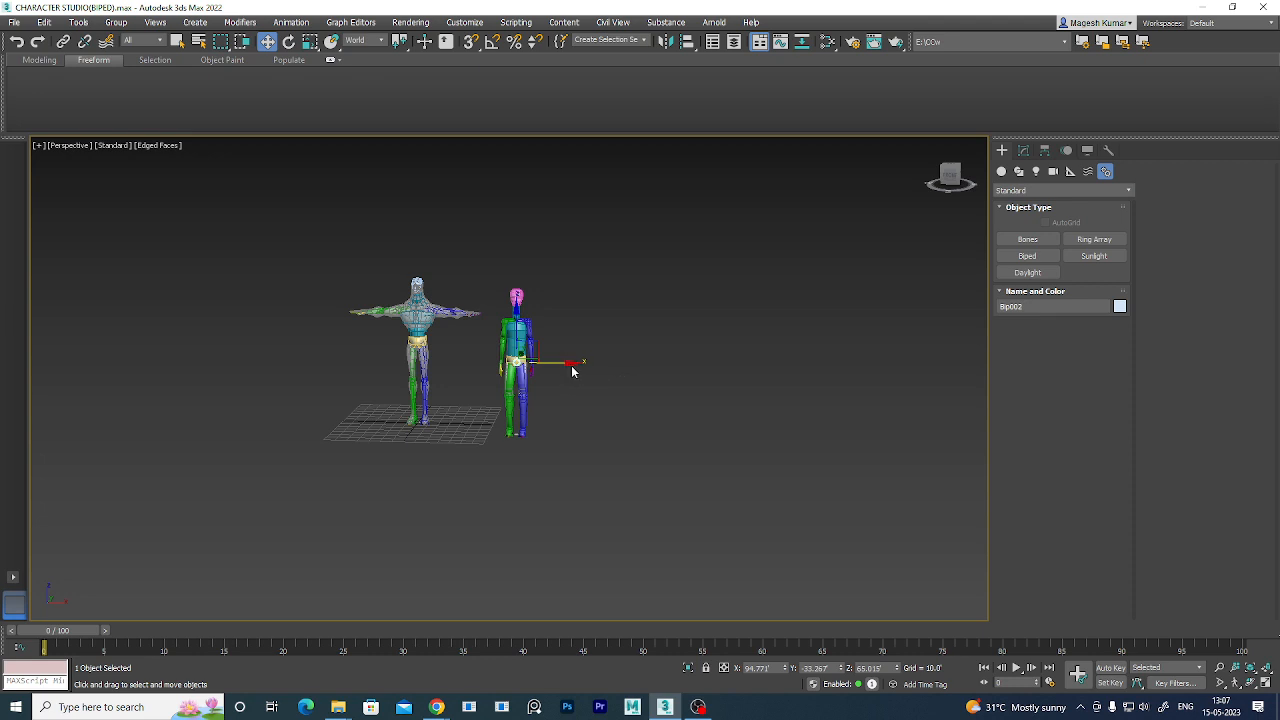
left_click(665, 362)
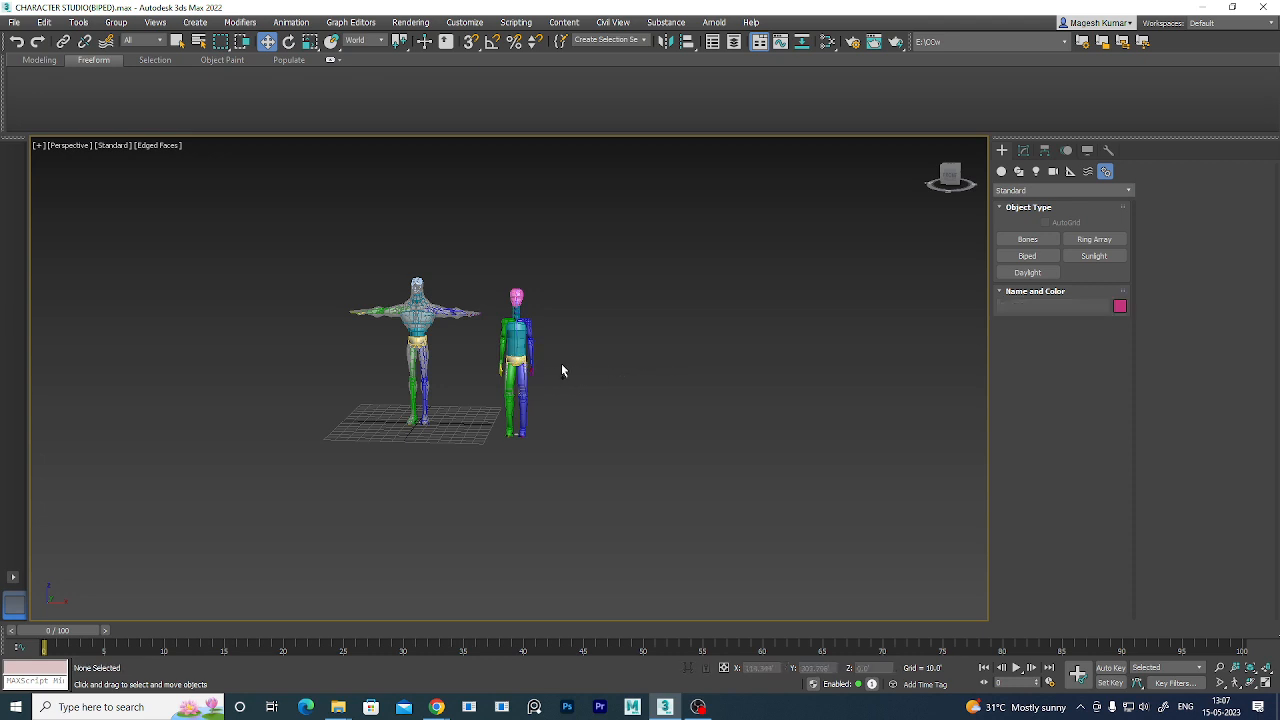
key("ctrl+z")
left_click_drag(571, 363, 630, 364)
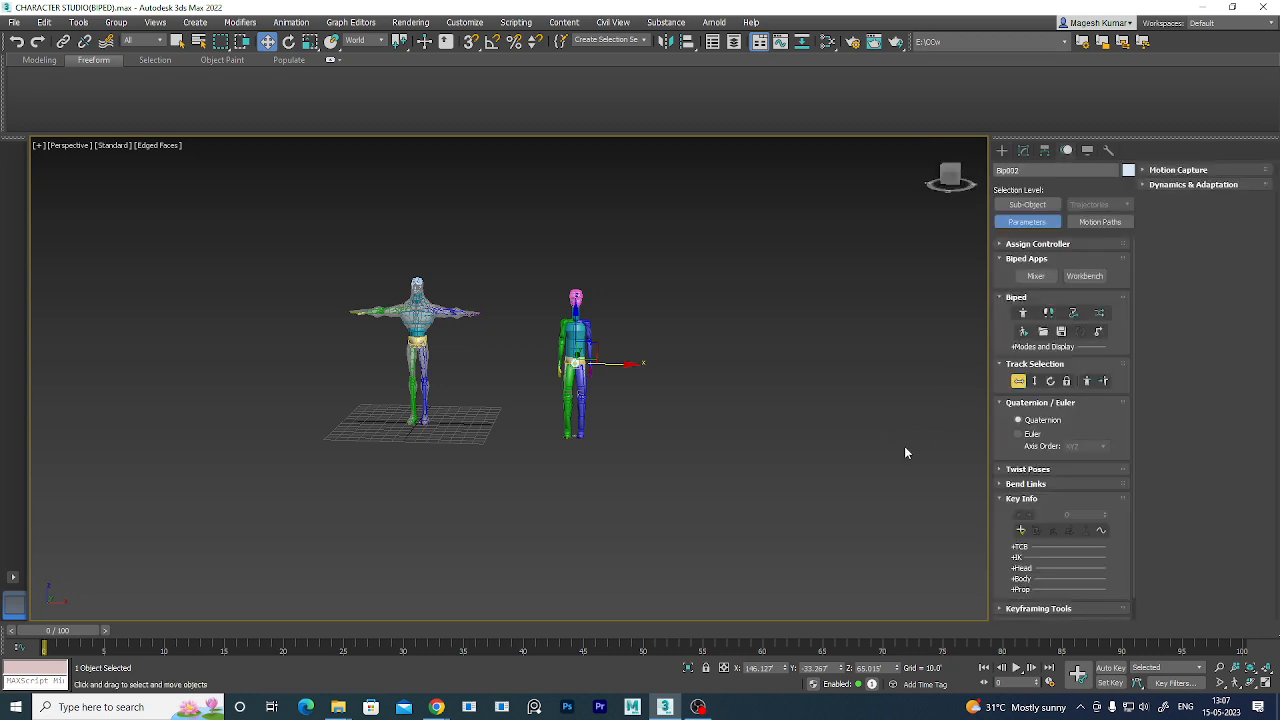
- Turn on Figure Mode for the new Biped and look through its Structure settings
middle_click_drag(905, 447, 802, 469, "alt")
scroll(802, 467, "up", 3)
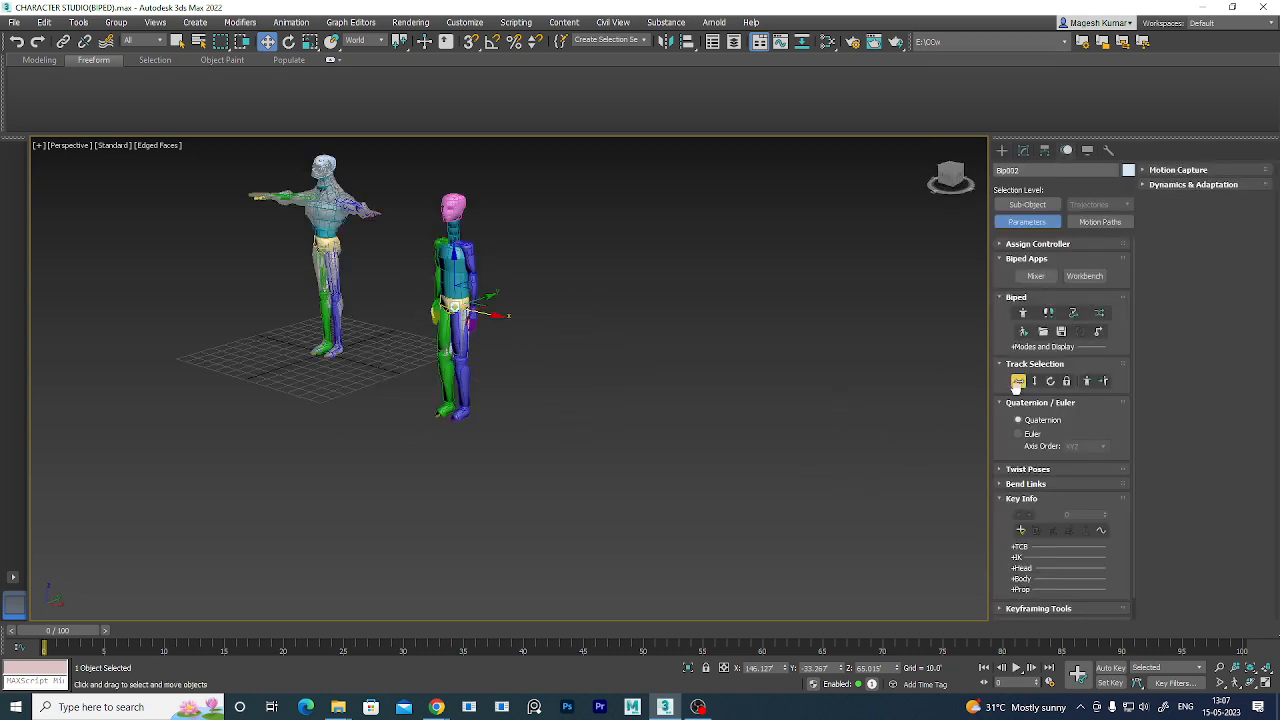
left_click(1022, 315)
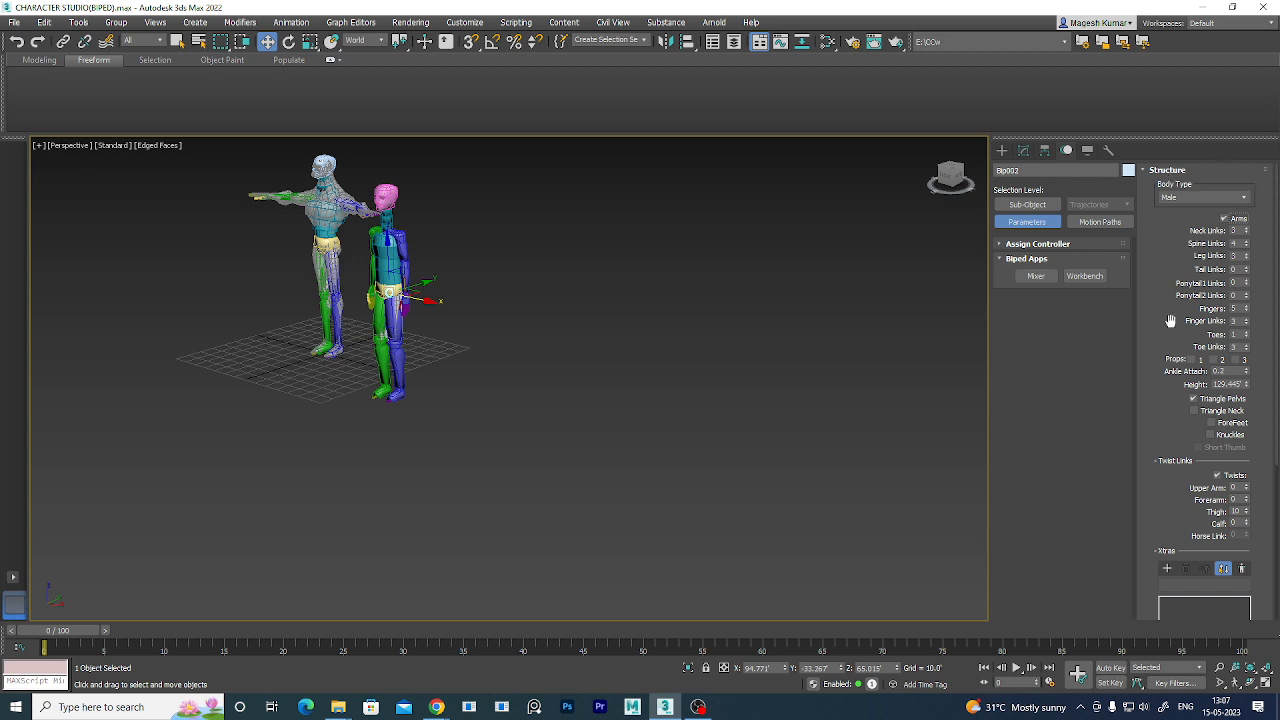
scroll(1171, 467, "down", 7)
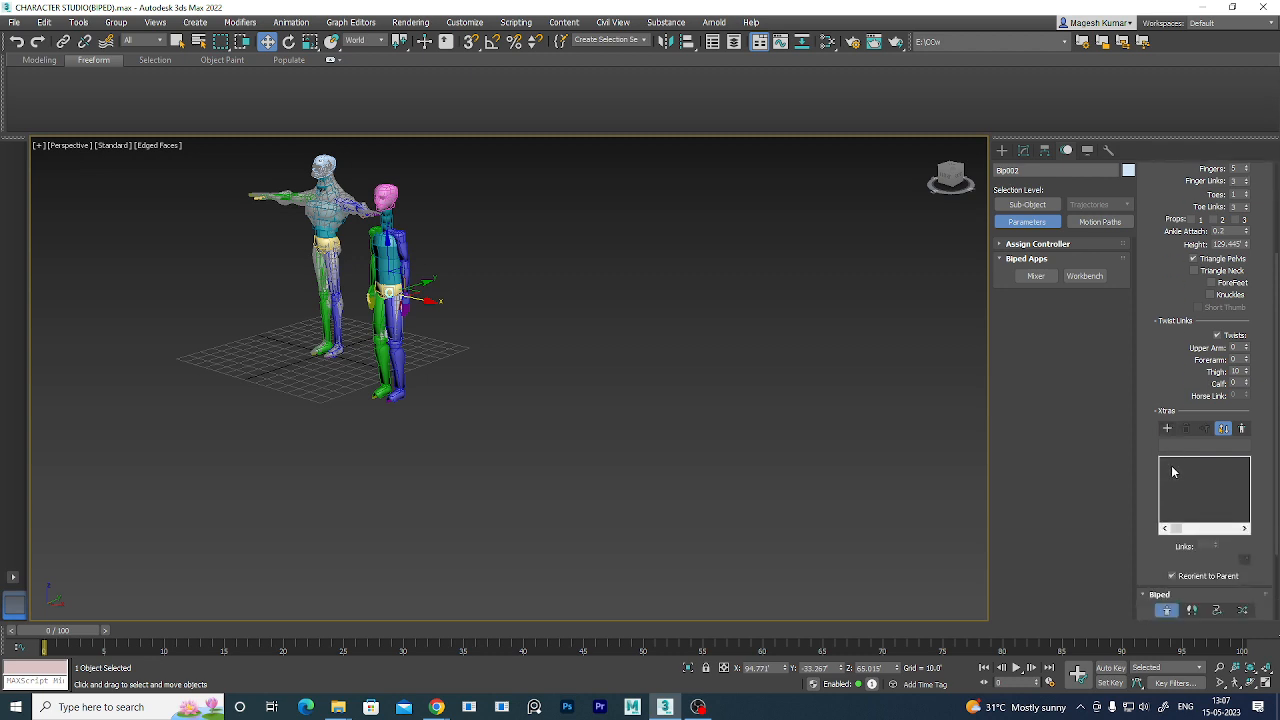
scroll(1171, 465, "up", 1)
scroll(1207, 352, "up", 3)
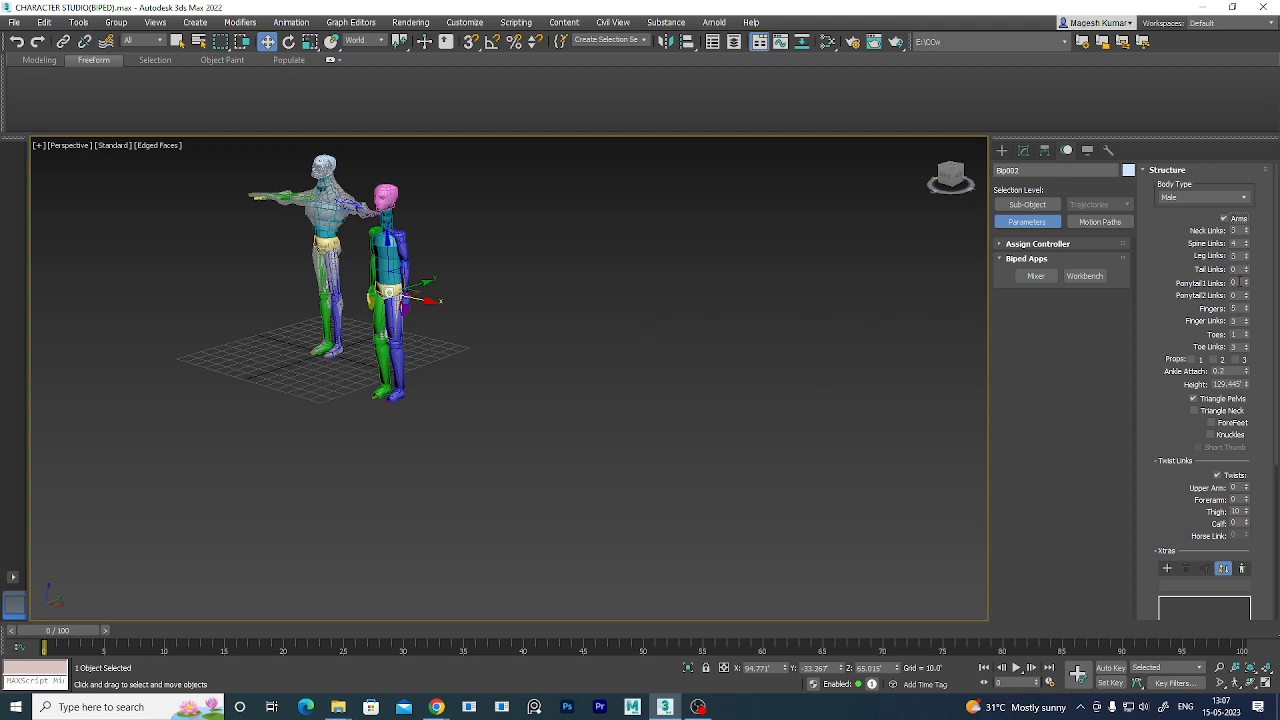
- Try different spine link counts on the new Biped and settle on 3 Spine Links
left_click(1247, 241)
left_click(1247, 241)
left_click(1247, 241)
left_click(1247, 241)
left_click(1247, 247)
left_click(1247, 247)
left_click(1247, 247)
left_click(1247, 247)
left_click(1247, 247)
scroll(630, 279, "up", 3)
middle_click_drag(629, 279, 860, 326)
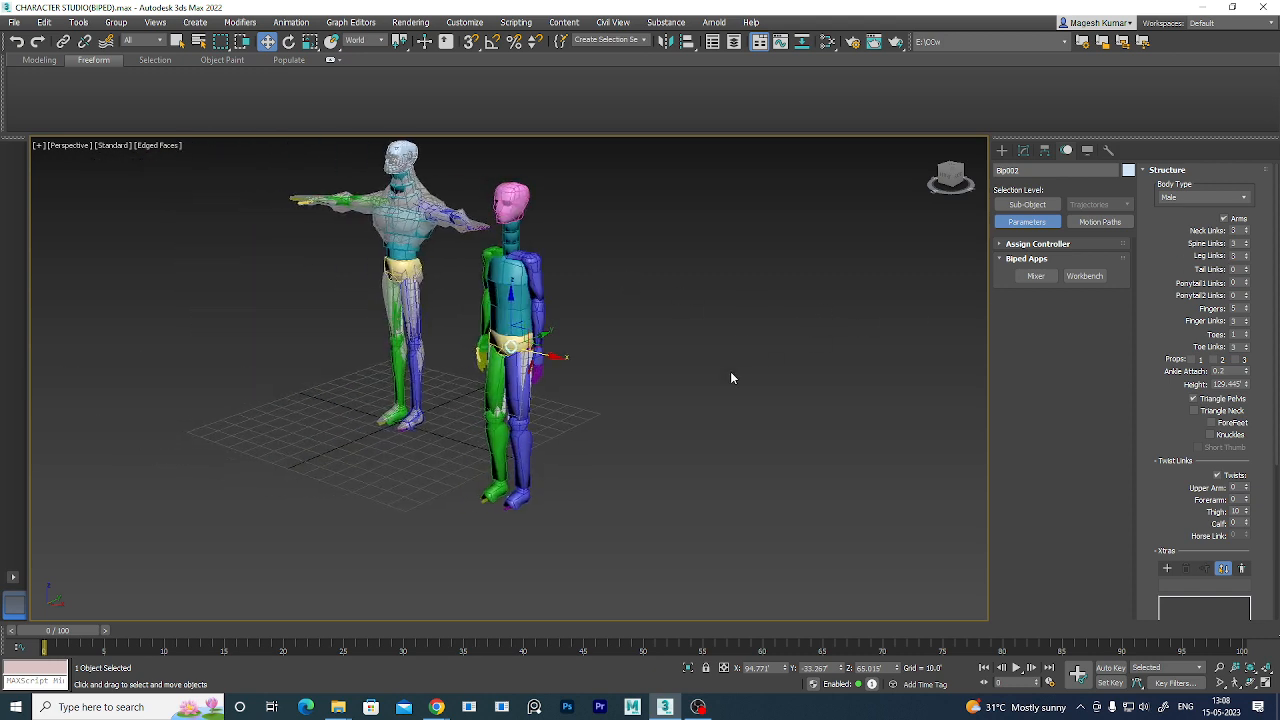
- Set the new Biped's Leg Links to 4 to add an extra lower-leg bone
scroll(730, 378, "up", 3)
middle_click_drag(677, 380, 811, 317)
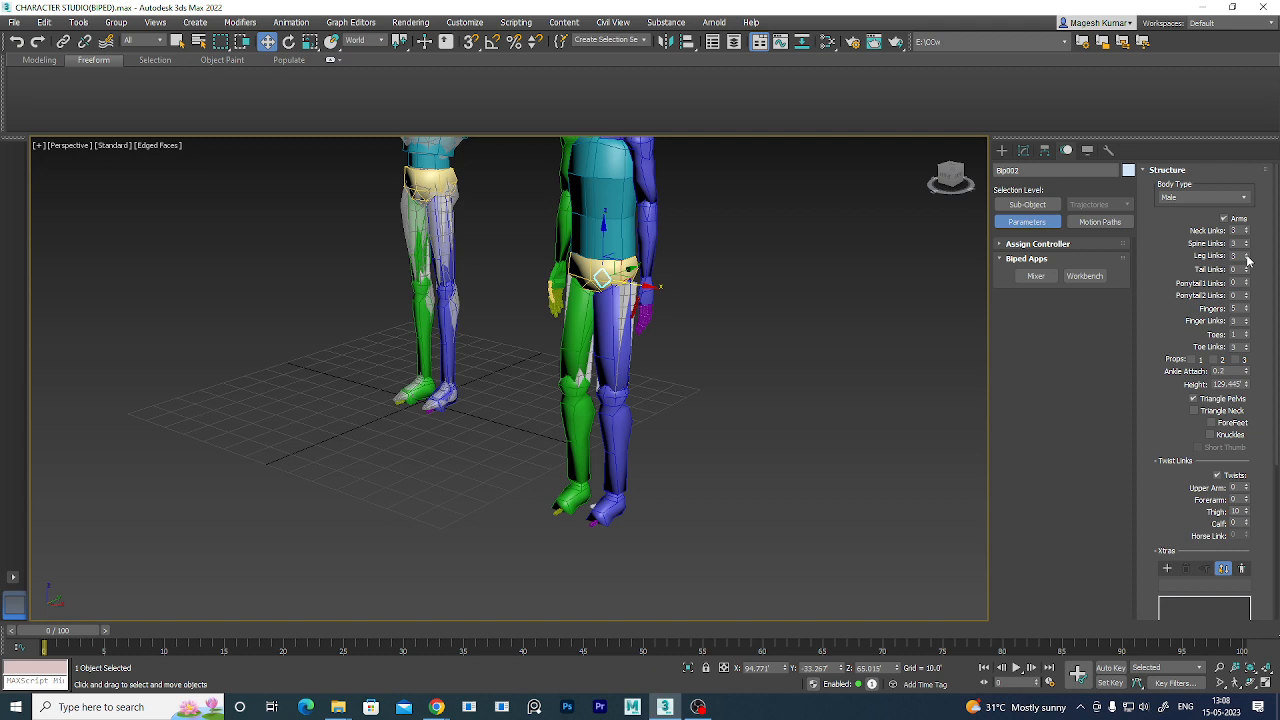
left_click(1246, 256)
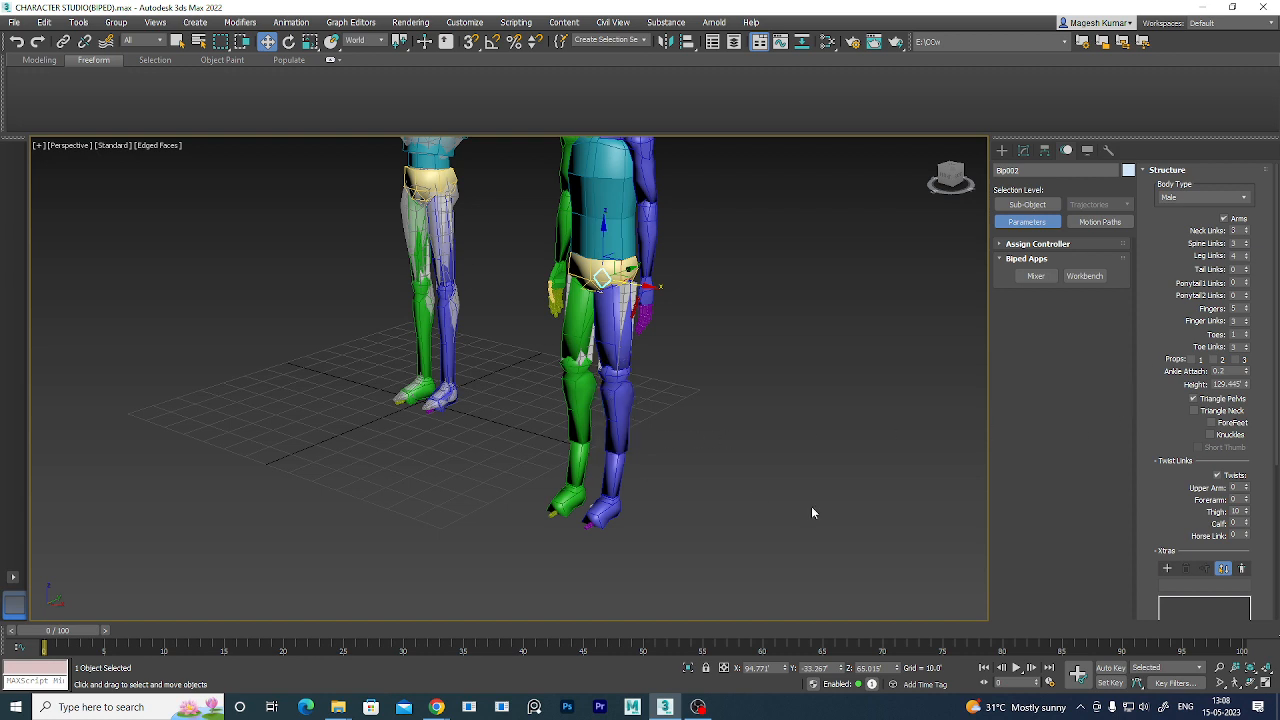
- Open the Side image from the Fantassy char2 Image Maya folder inside Maya Classes as a four-link leg reference
left_click(1203, 7)
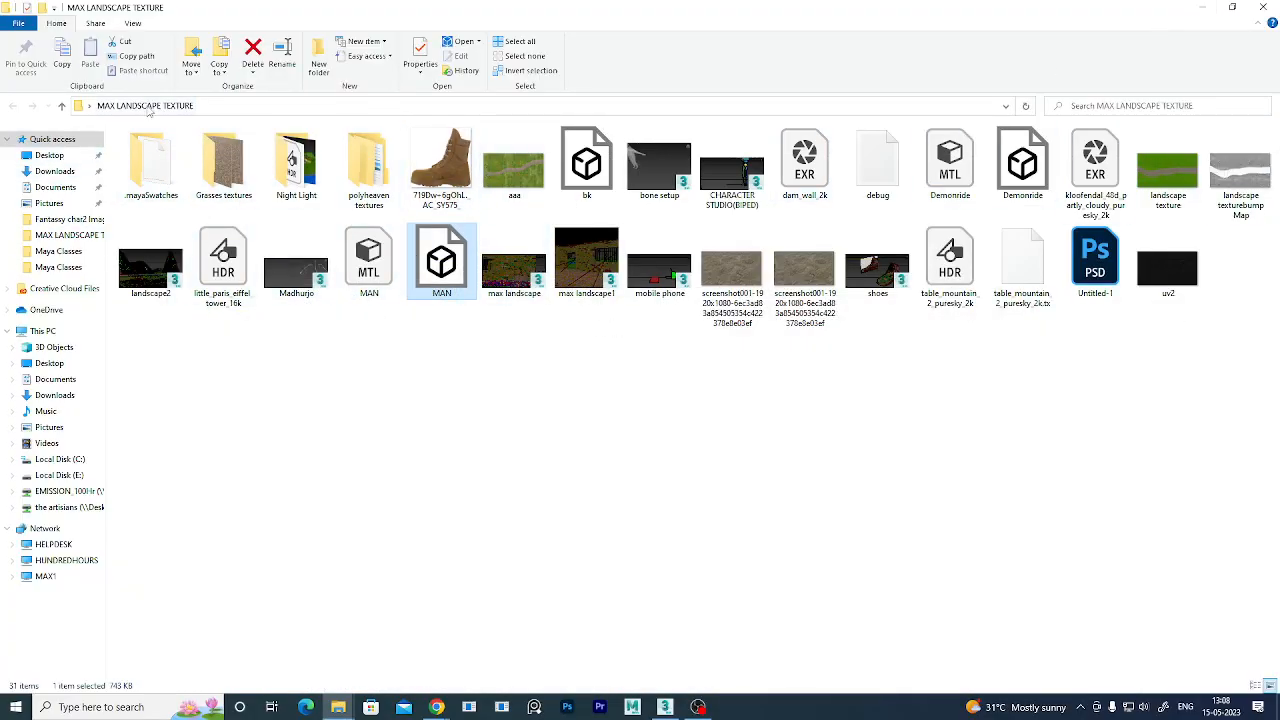
left_click(1201, 7)
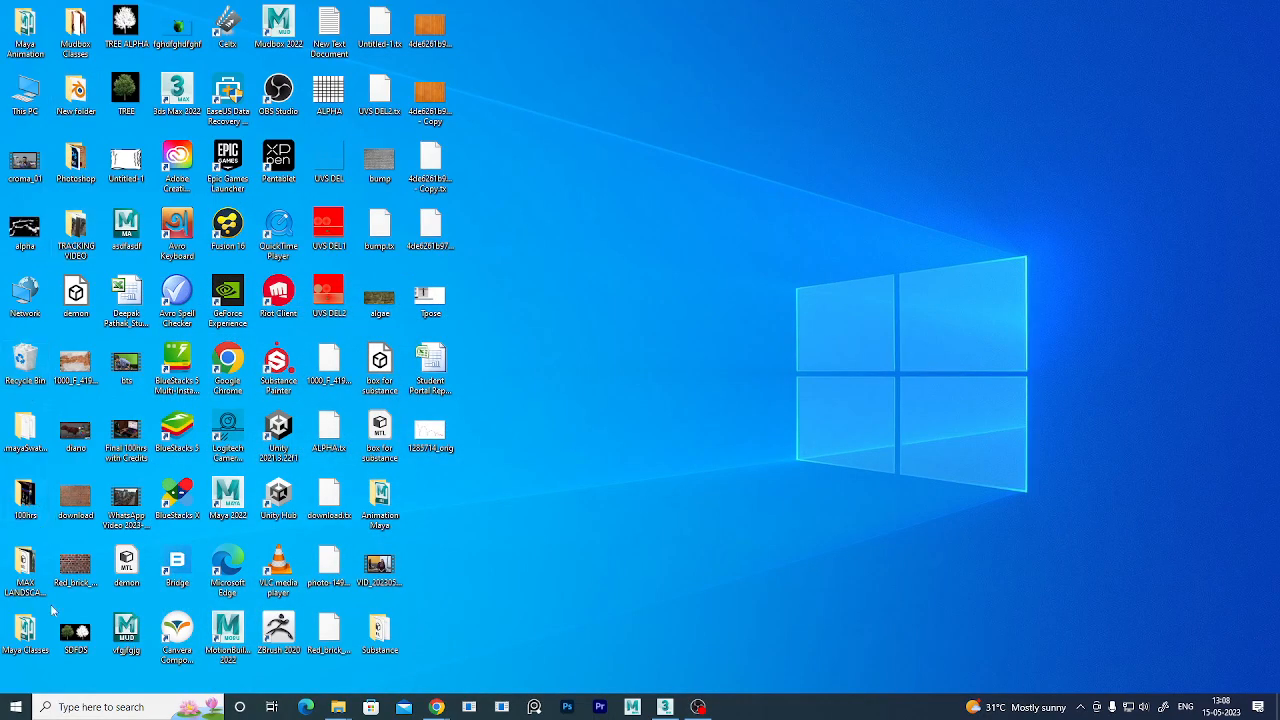
left_click(25, 630)
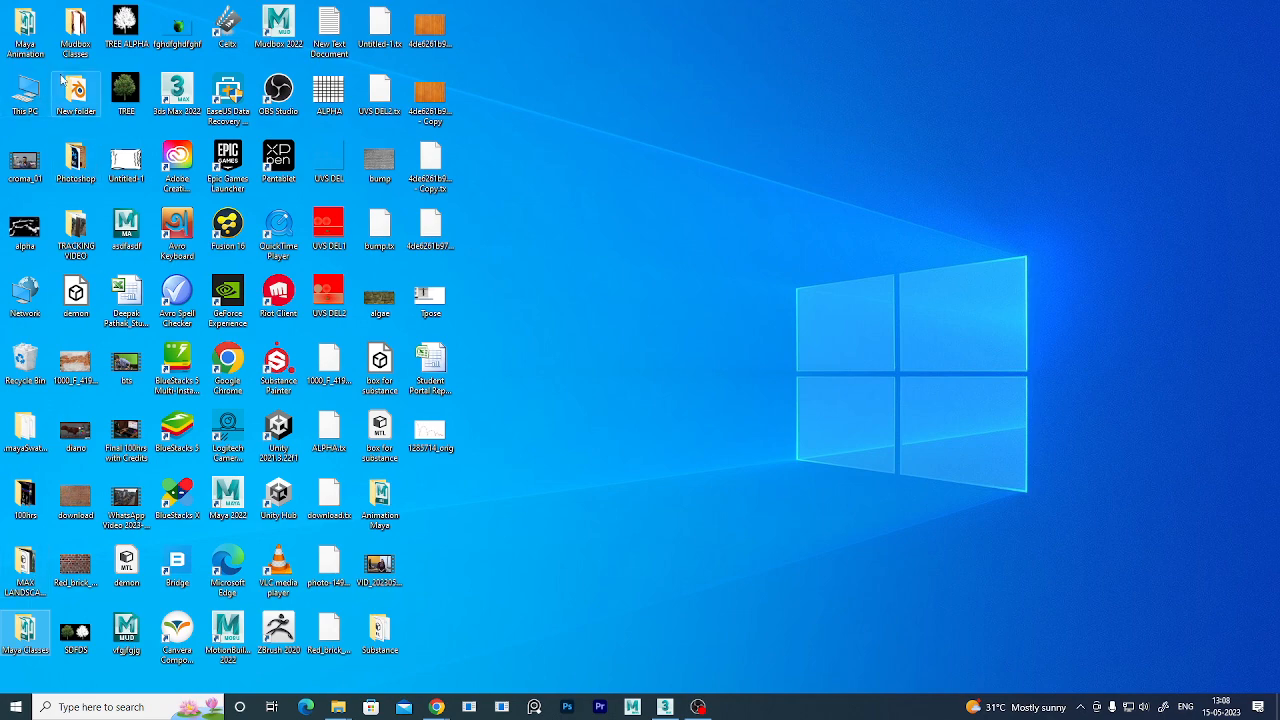
left_click(31, 690)
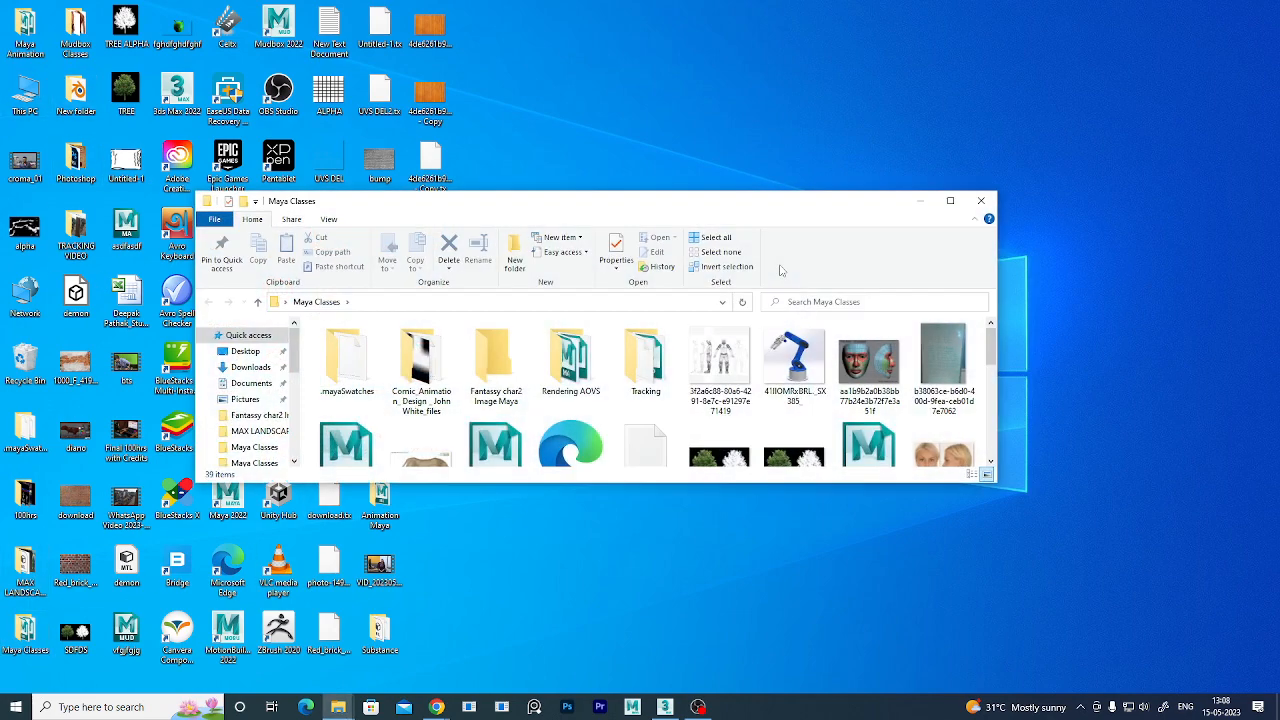
double_click(816, 207)
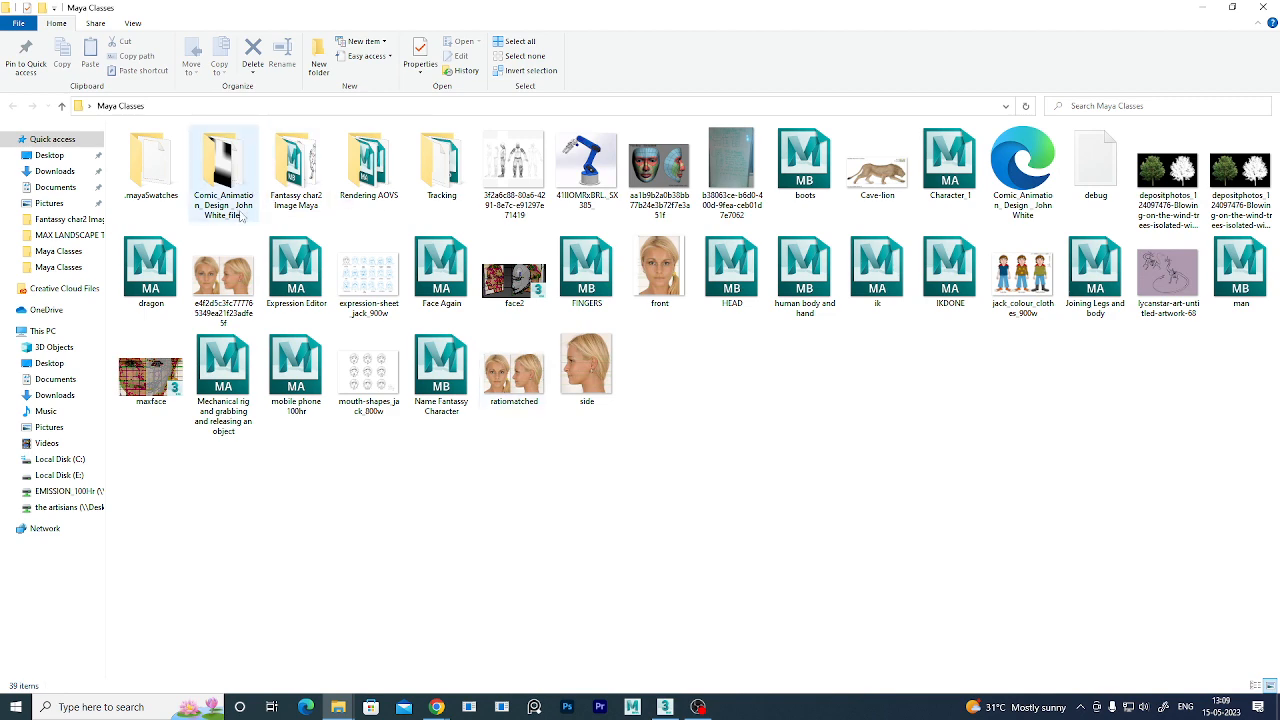
double_click(314, 214)
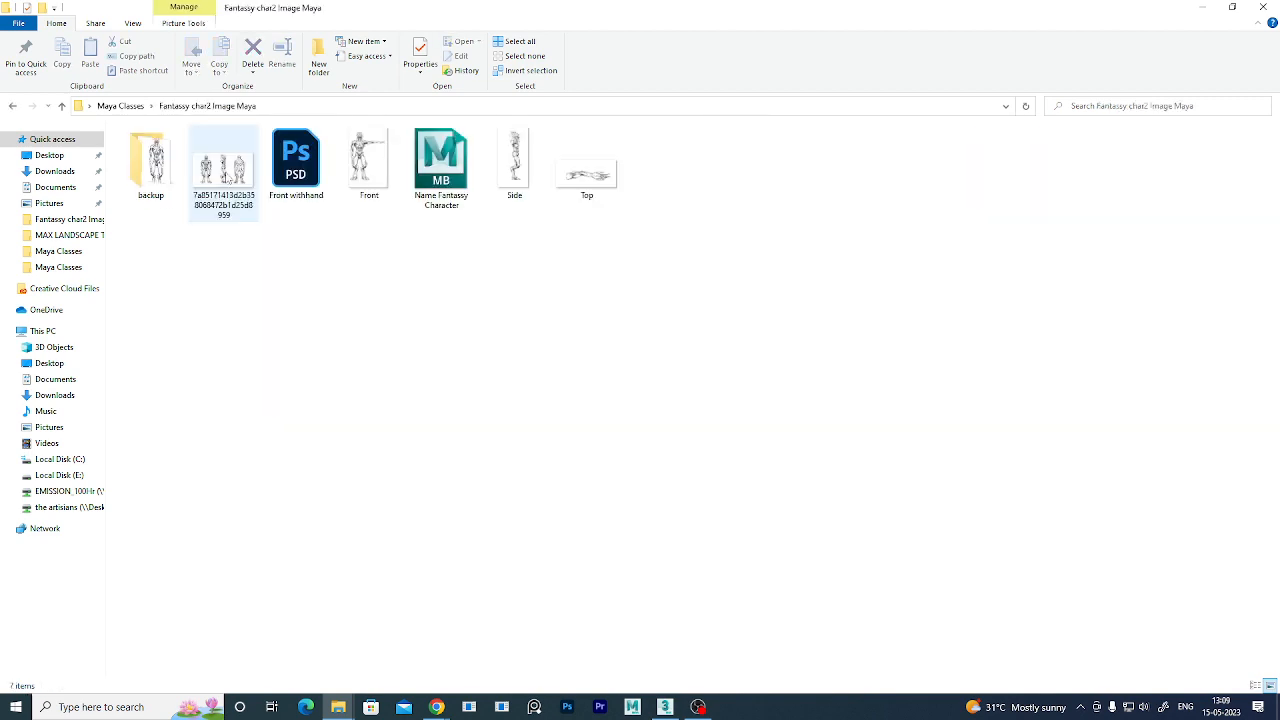
double_click(520, 175)
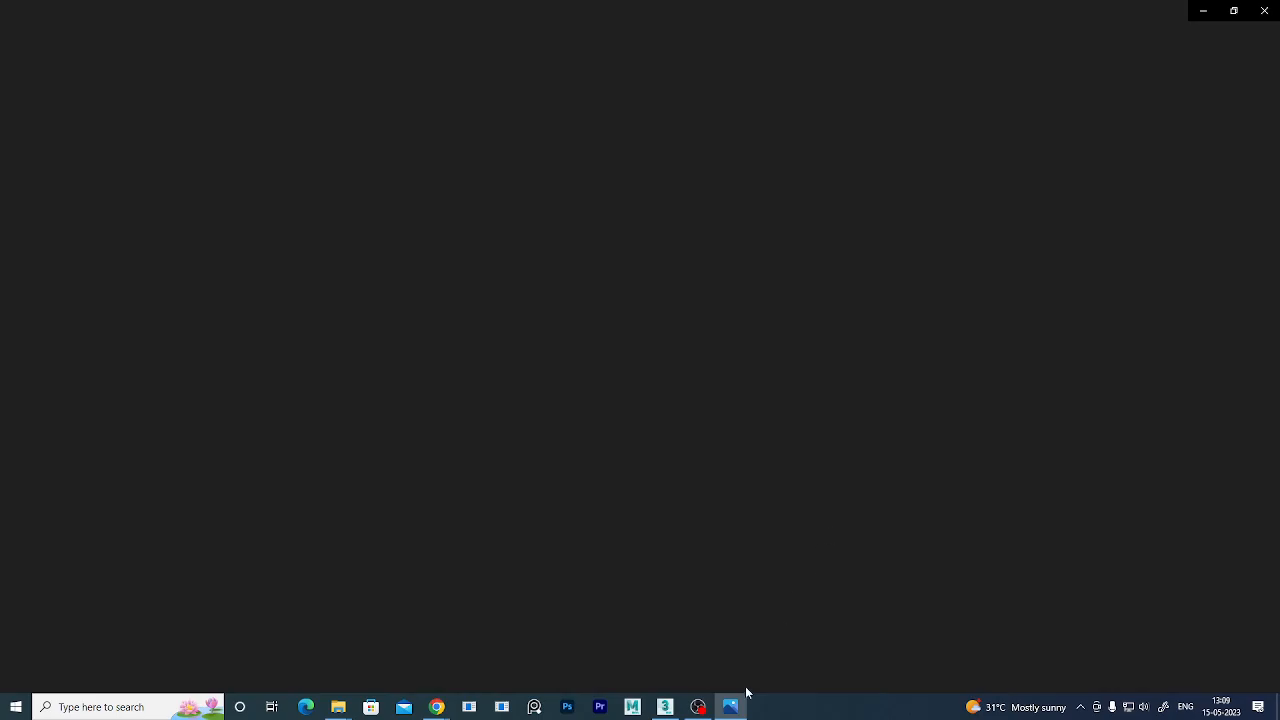
- Check the OBS recording window and the Google Meet call, and return to the reference image
mouse_move(700, 710)
left_click(694, 620)
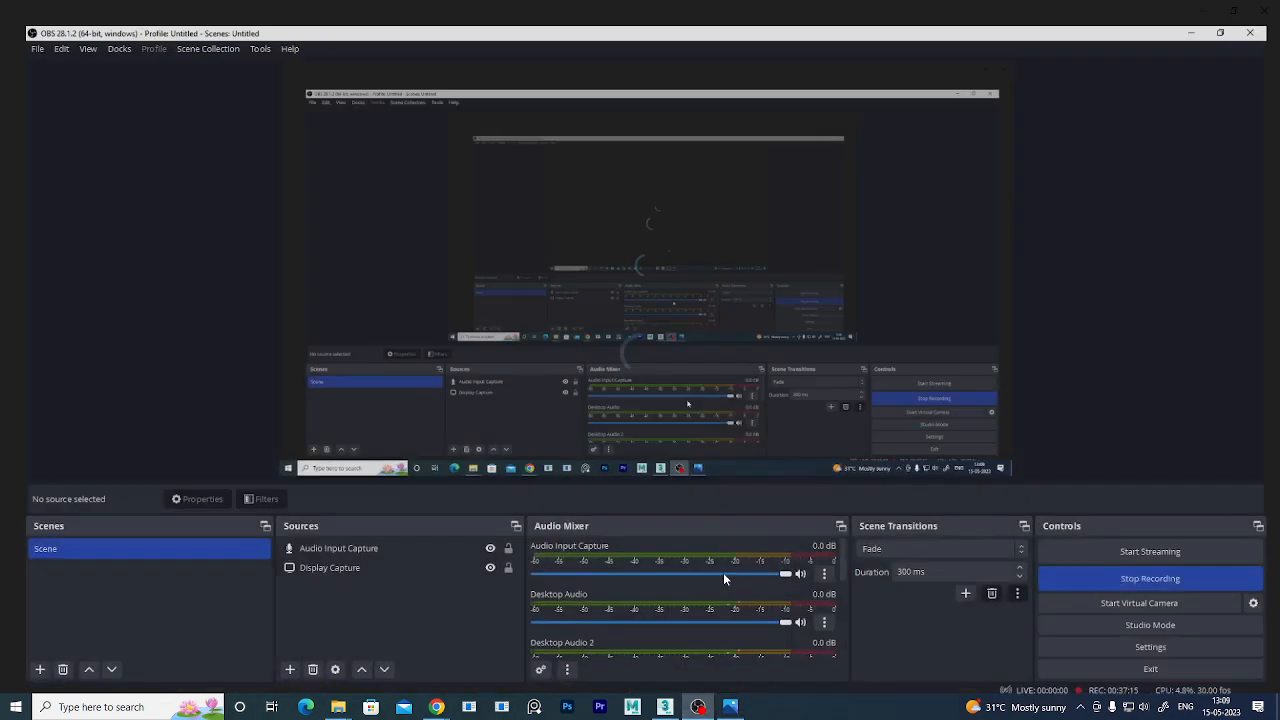
left_click(1203, 7)
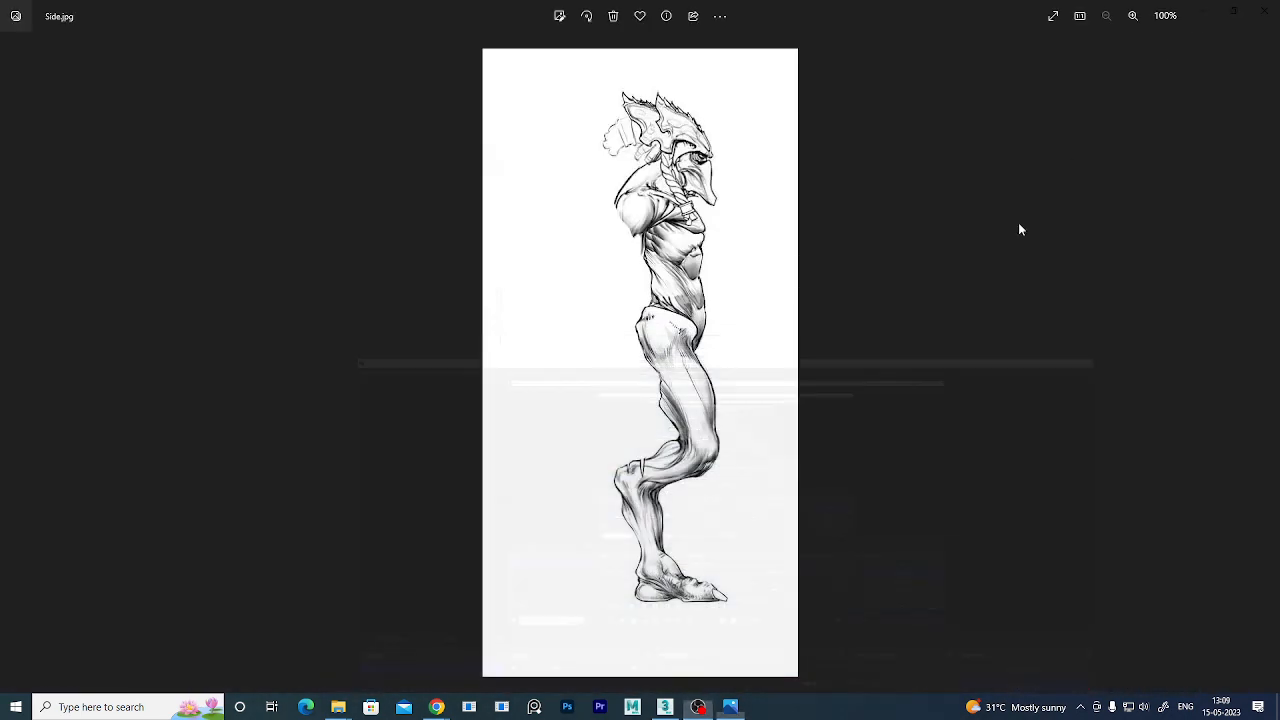
mouse_move(438, 706)
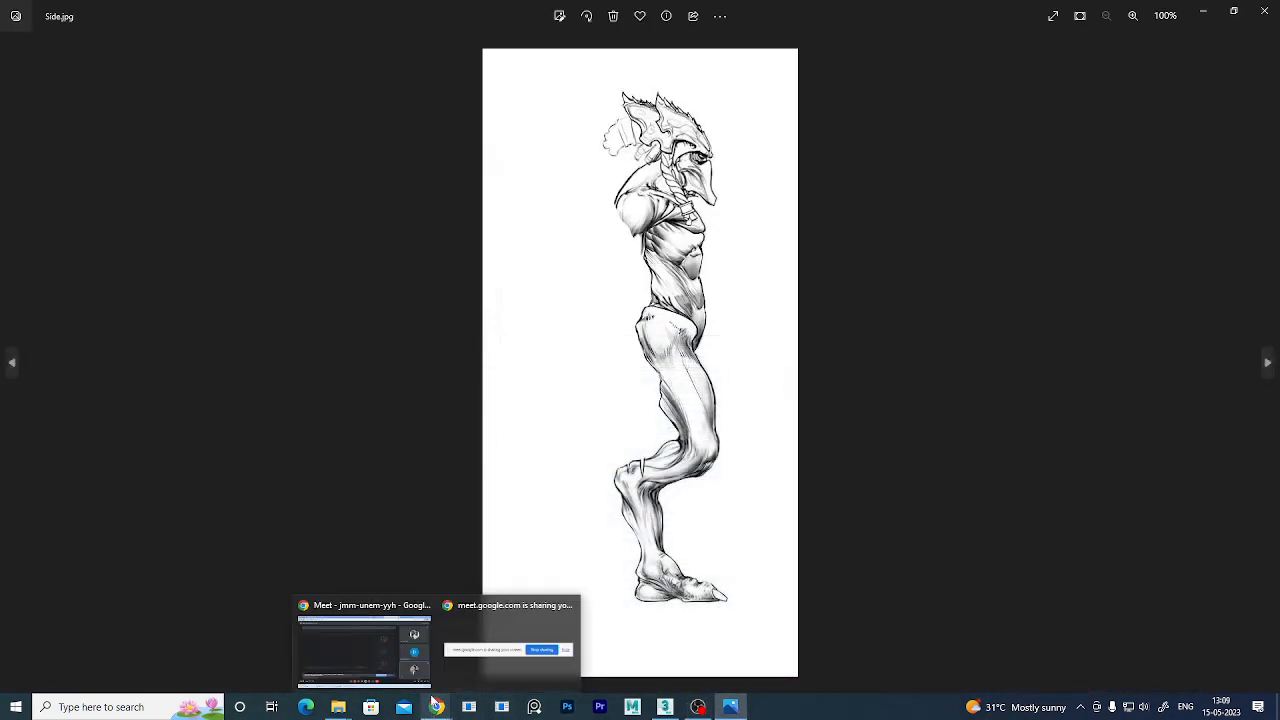
left_click(366, 610)
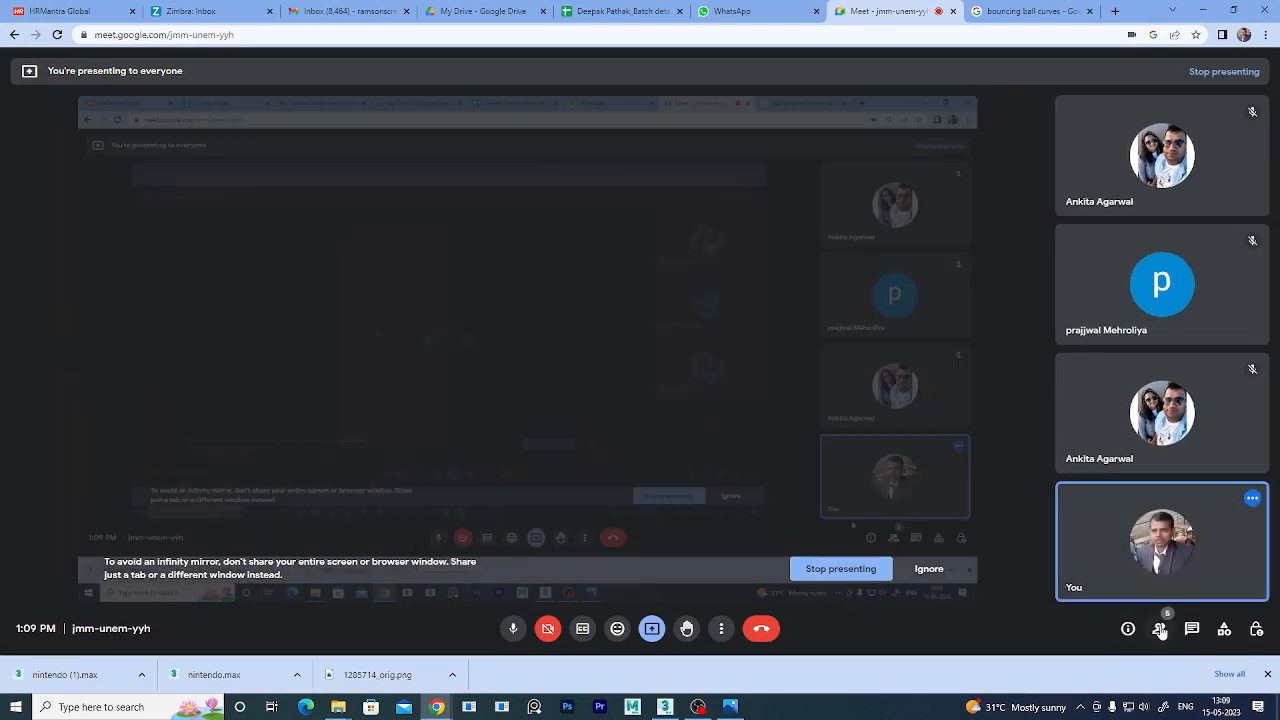
left_click(1207, 10)
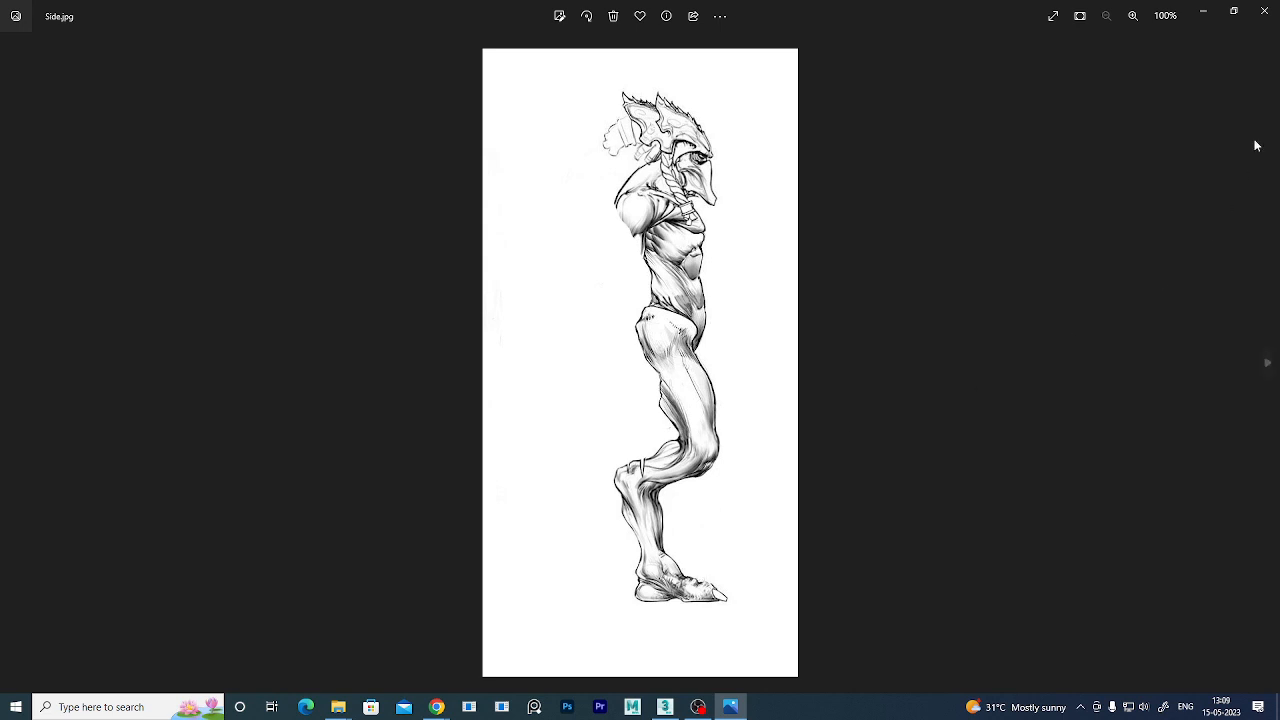
- Close the reference image, put the folder window away and switch back to 3ds Max
left_click(1264, 12)
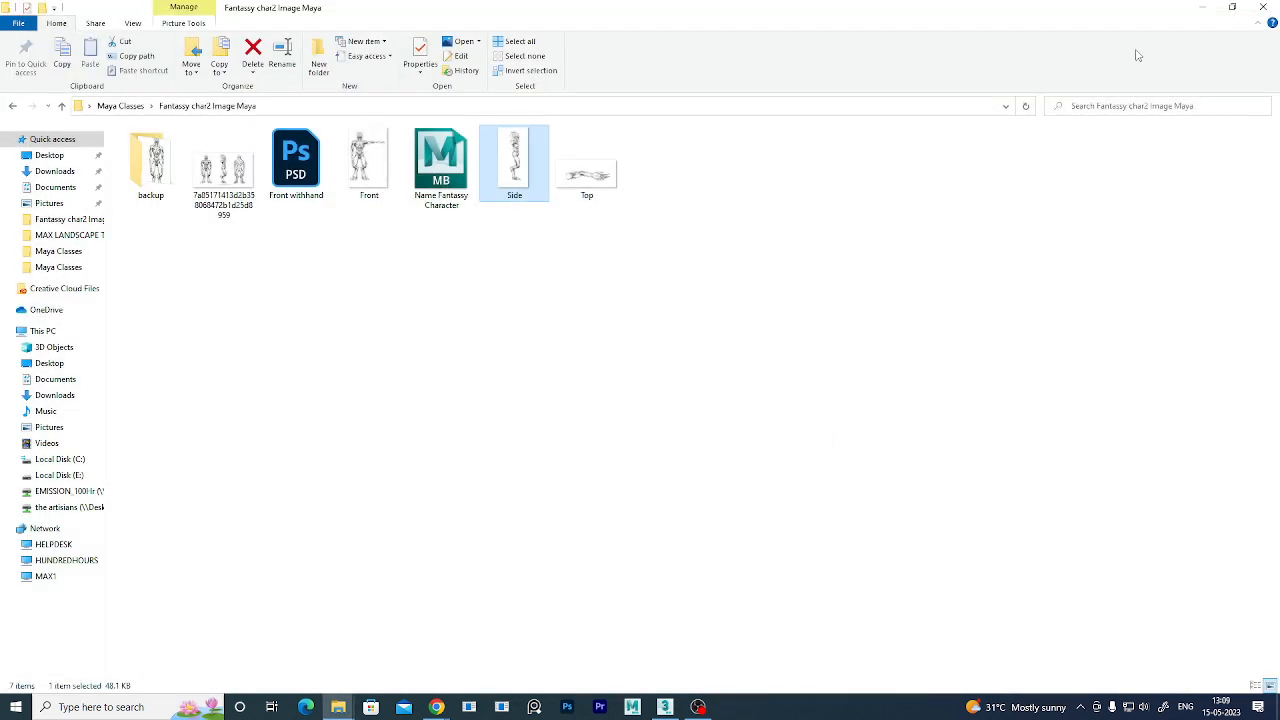
left_click(1203, 7)
mouse_move(679, 709)
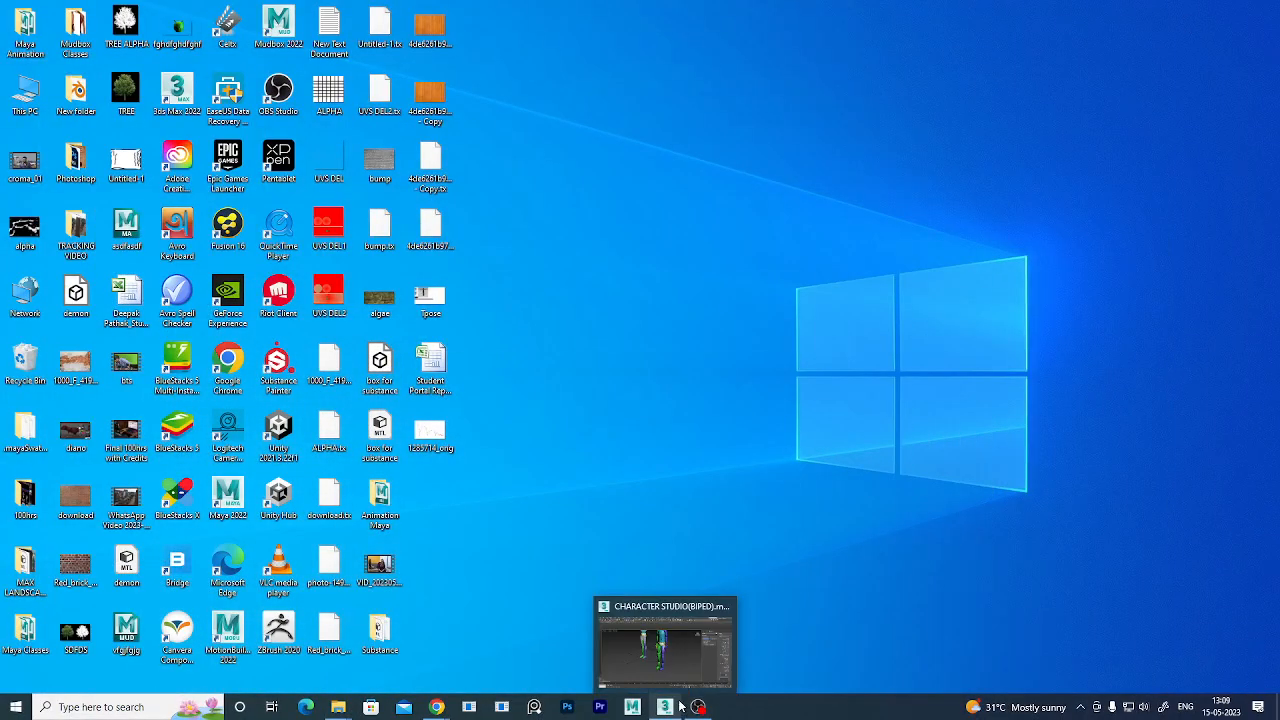
left_click(688, 620)
- Rotate the second Biped's left HorseLink bone so its lower end angles backward, bending the lower leg
left_click(603, 489)
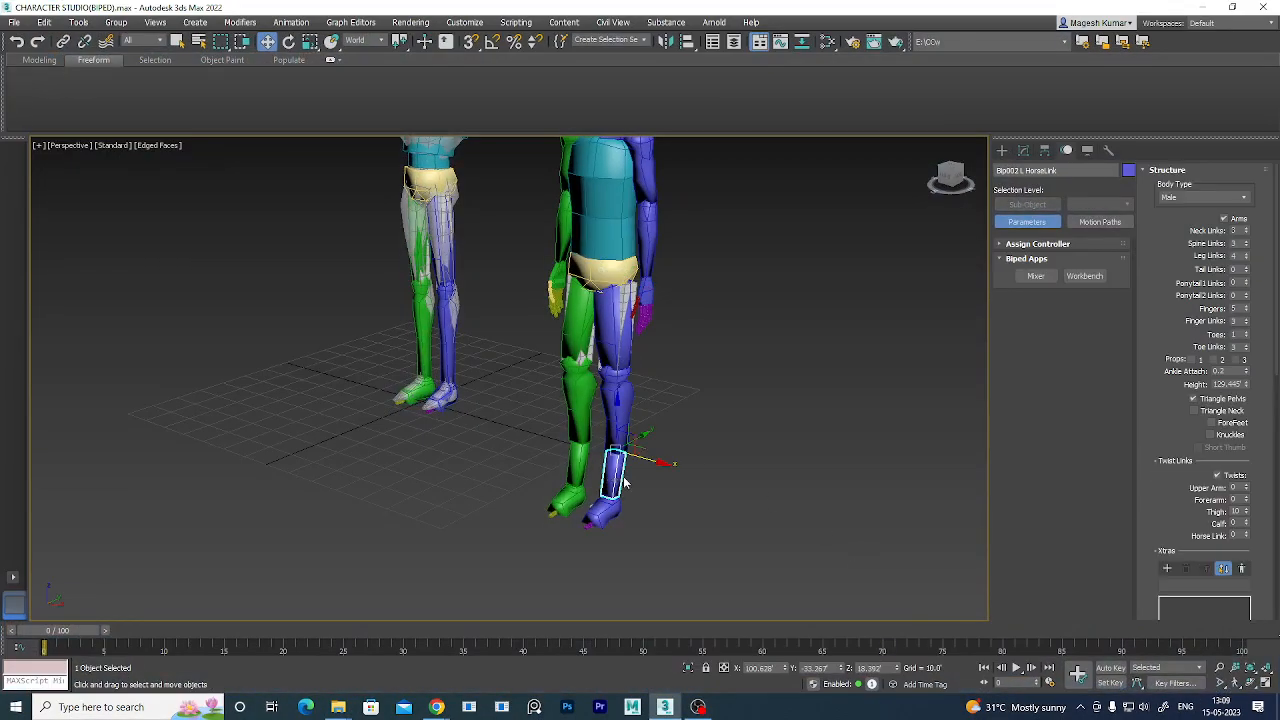
key("e")
left_click_drag(618, 422, 589, 429)
middle_click_drag(818, 521, 771, 503, "alt")
scroll(753, 479, "up", 3)
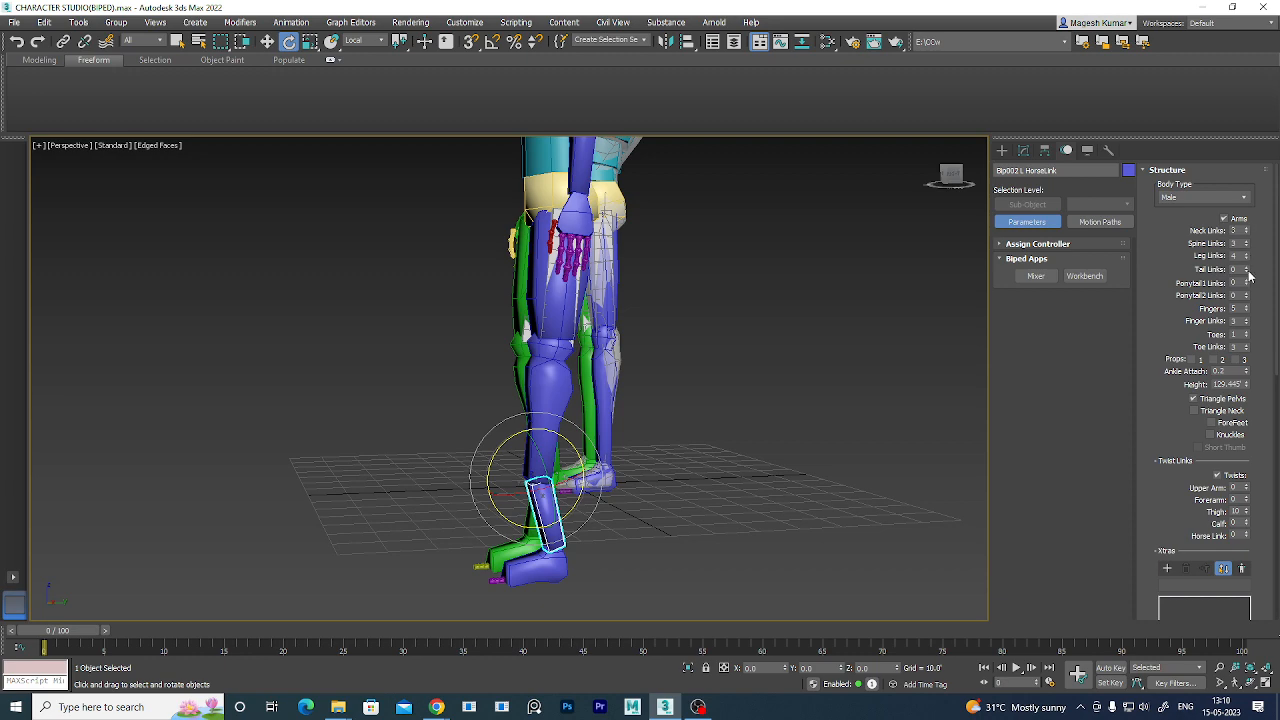
- Set the second Biped's Tail Links to 4
middle_click_drag(853, 444, 872, 536, "alt")
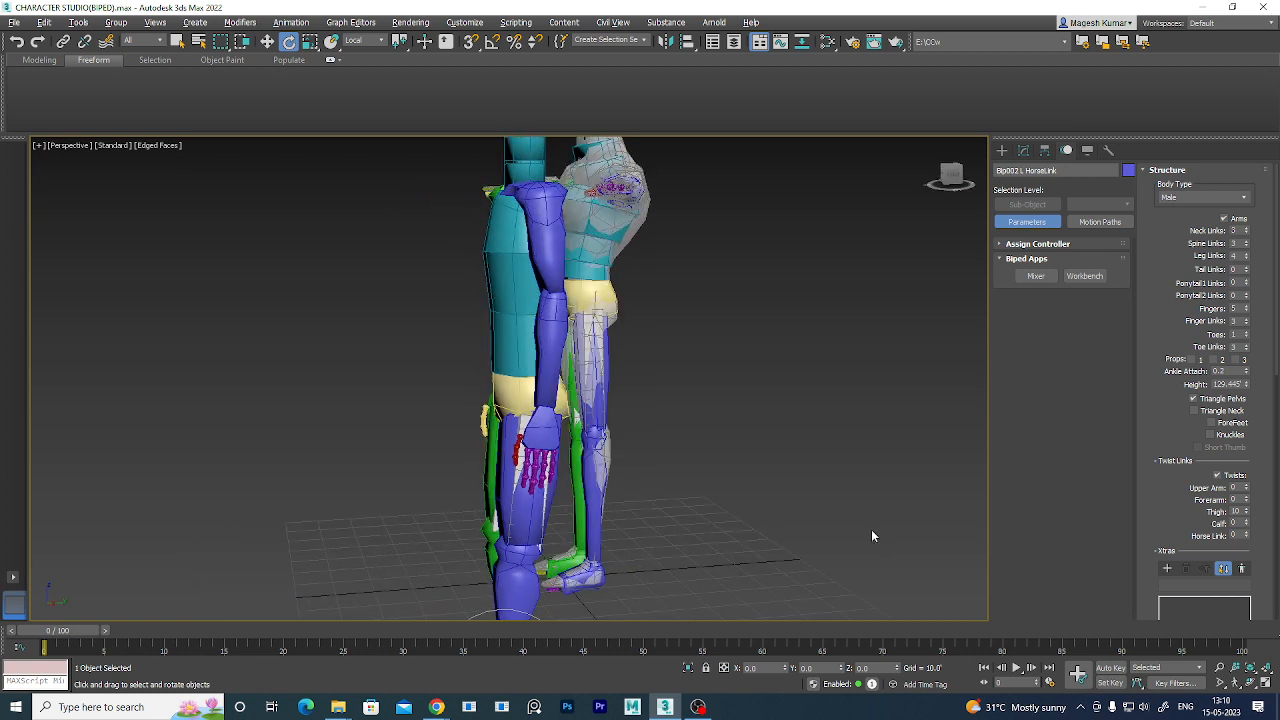
left_click(1246, 267)
left_click(1246, 267)
left_click(1246, 267)
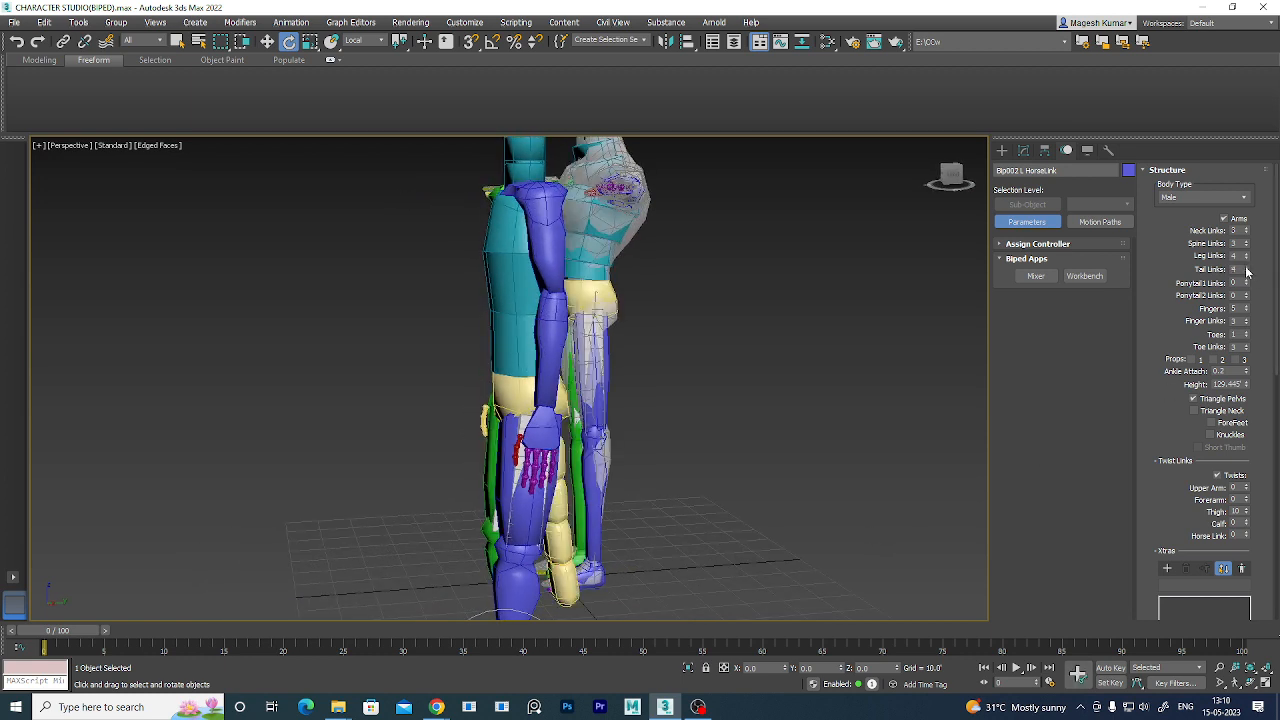
- Move the first tail link back from the pelvis and rotate it so the tail slants away behind the body
mouse_move(814, 434)
middle_mouse_down("alt")
mouse_move(684, 451)
mouse_move(832, 430)
middle_mouse_up("alt")
left_click(569, 458)
key("w")
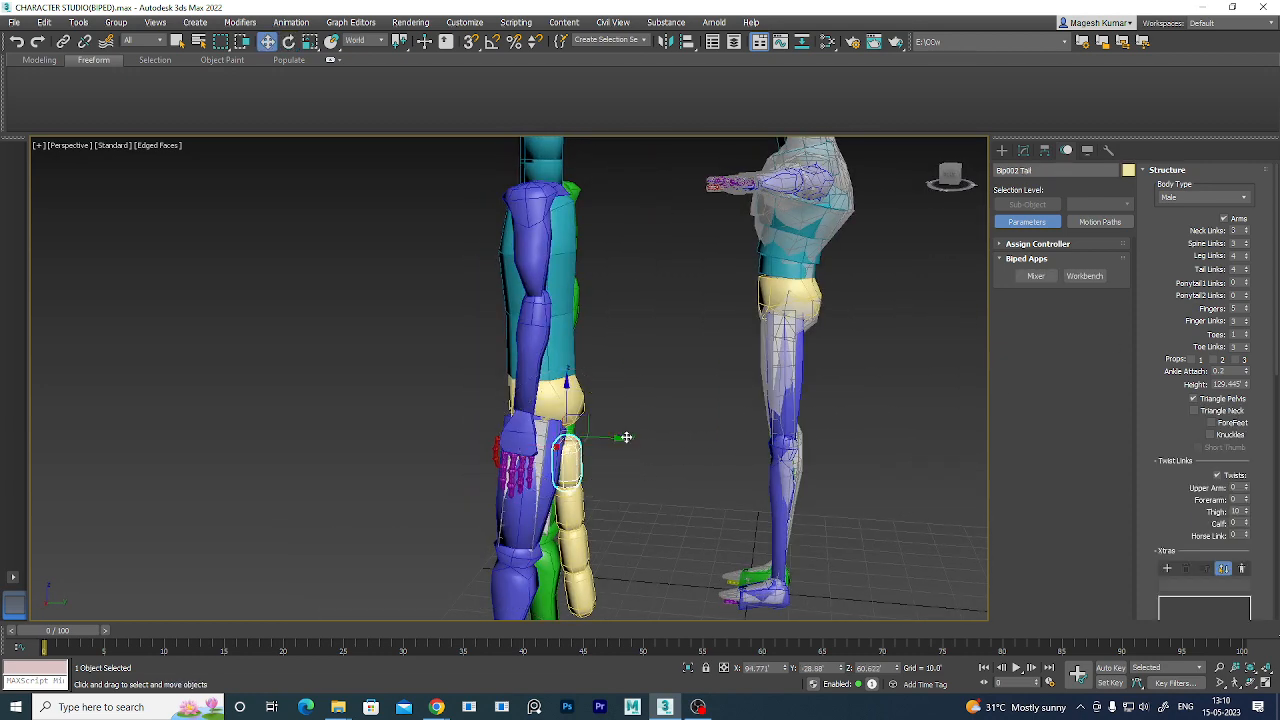
left_click_drag(621, 440, 585, 376)
key("e")
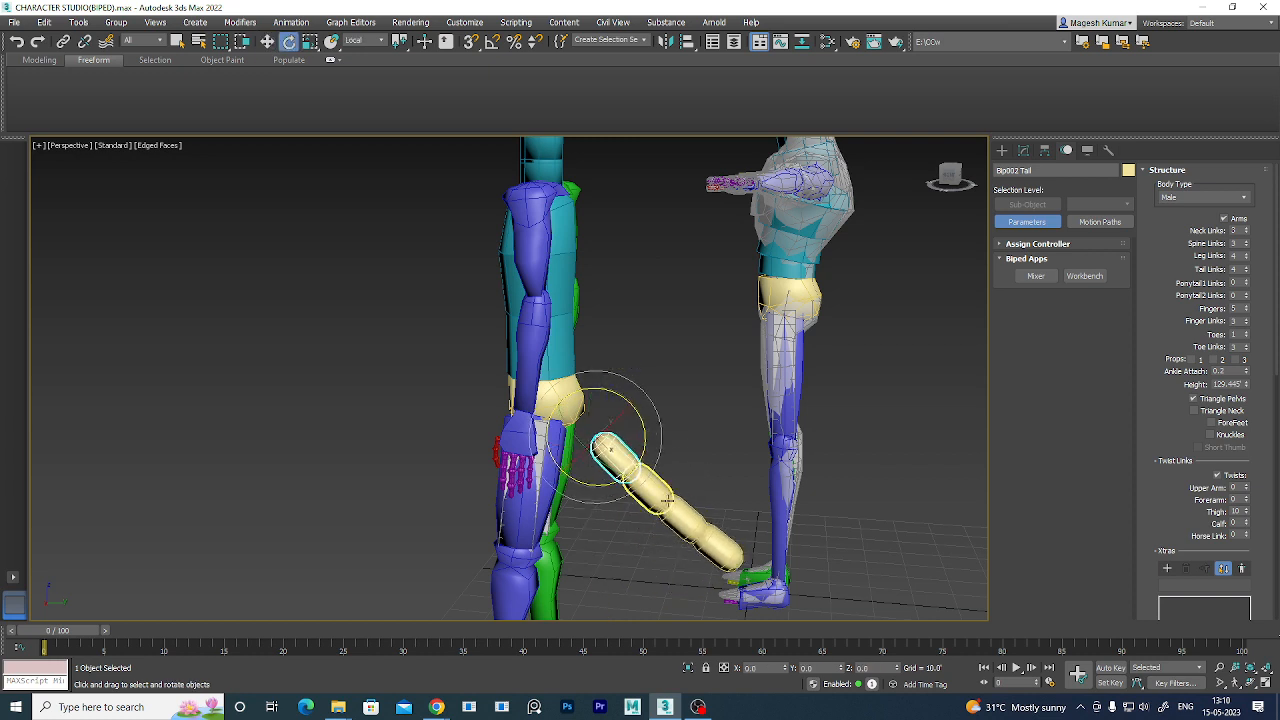
- Try bending the tail upward by rotating its second link, undo the rotation and reselect the first tail link
left_click(645, 486)
left_click_drag(666, 440, 624, 416)
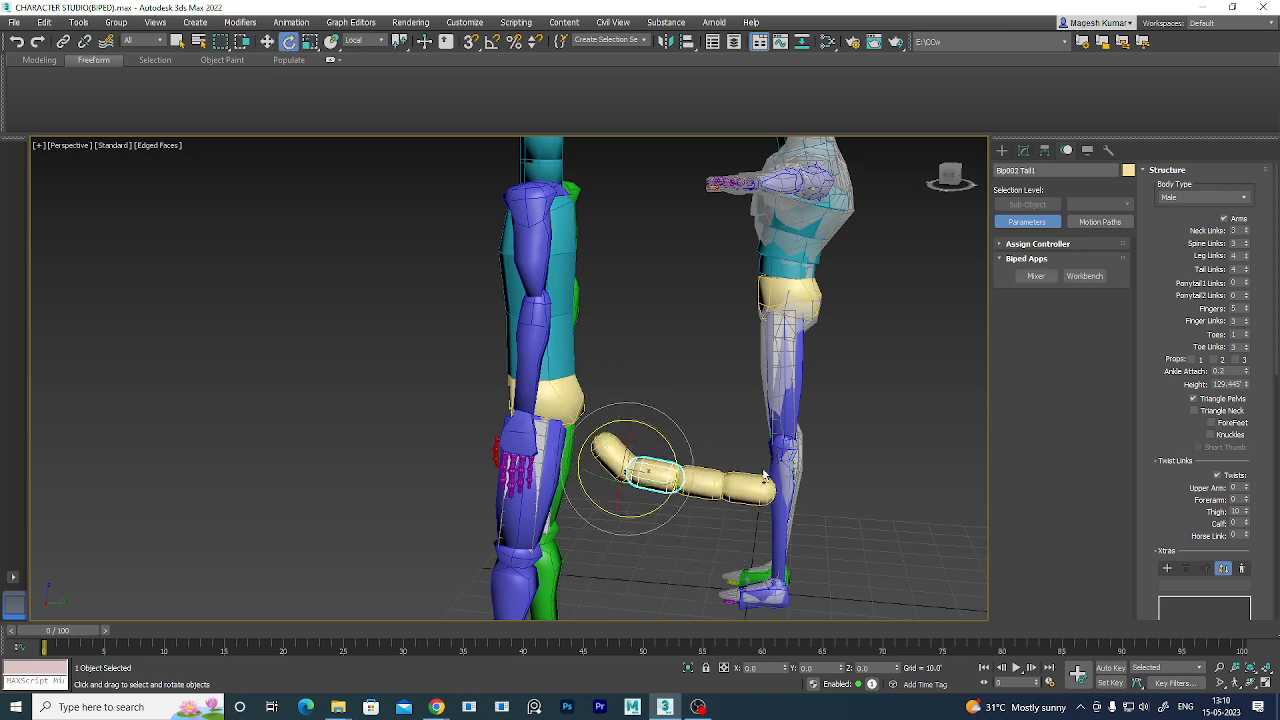
key("ctrl+z")
left_click(919, 495)
middle_click_drag(919, 495, 835, 531, "alt")
left_click(660, 467)
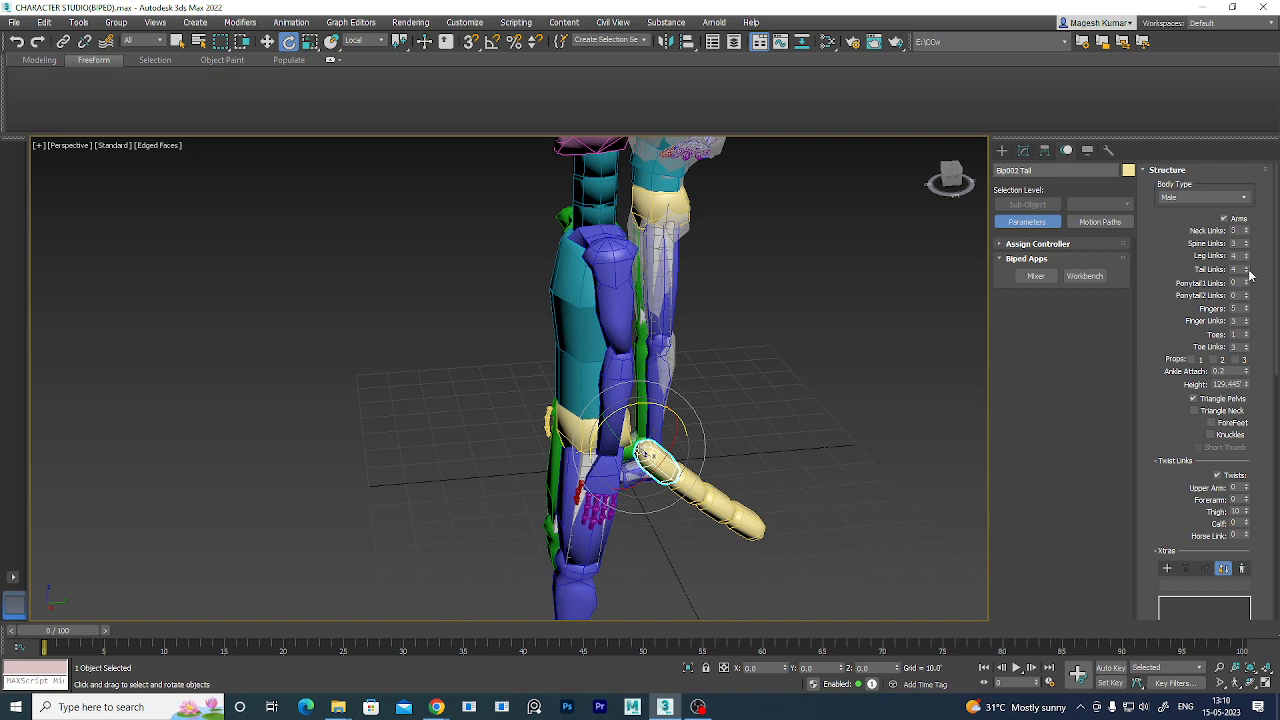
- Set the second Biped's Ponytail1 Links to 3
middle_click_drag(699, 330, 671, 509)
left_click(1247, 283)
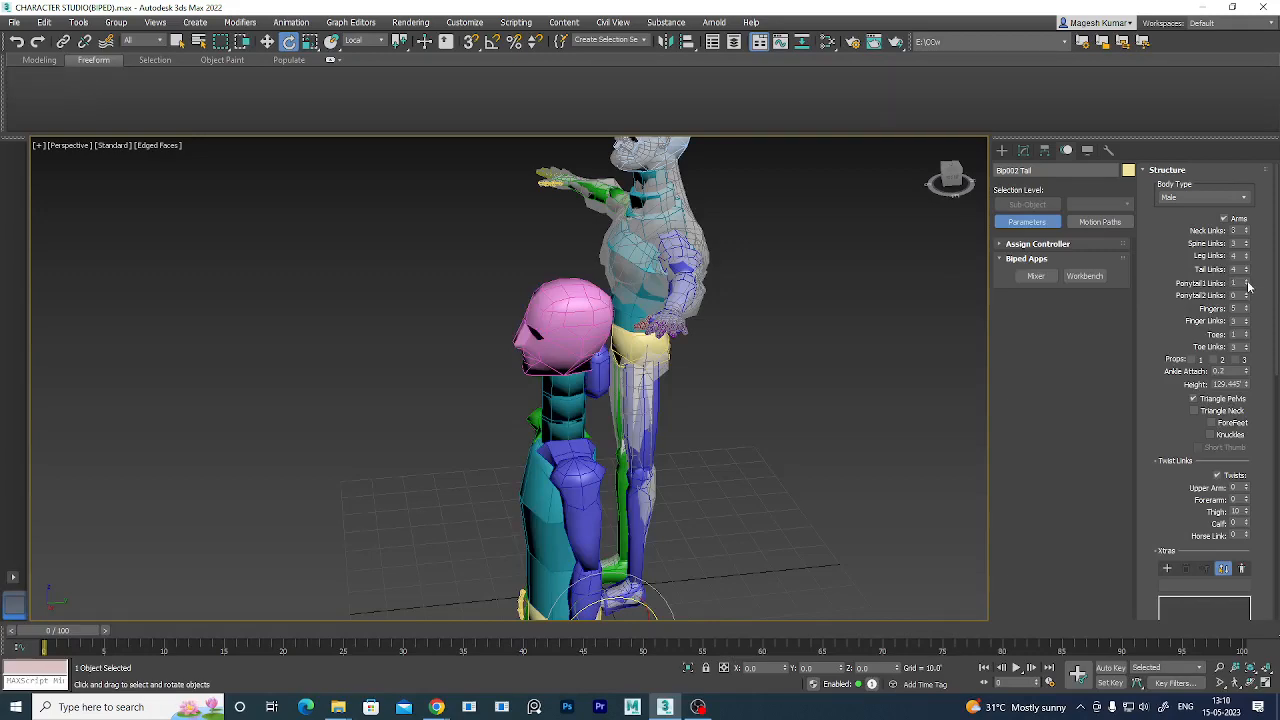
left_click(1247, 284)
middle_click_drag(713, 465, 755, 456, "alt")
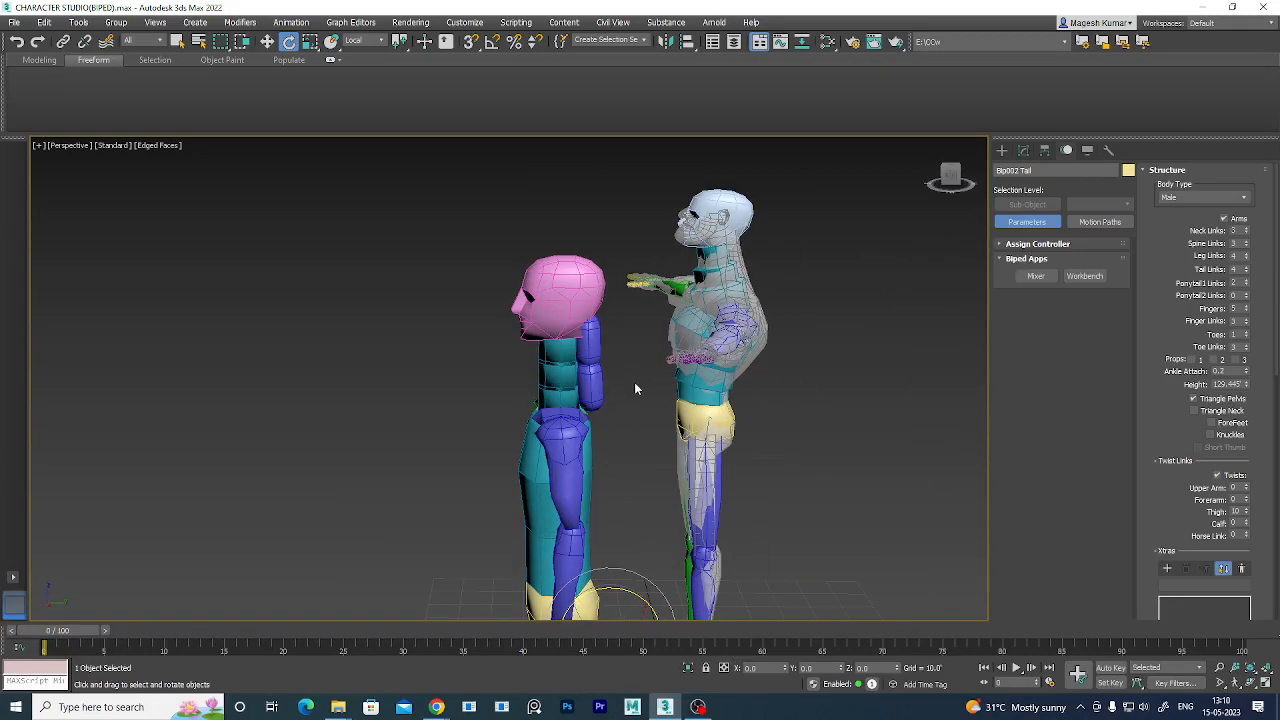
left_click(1246, 283)
- Set the second Biped's Ponytail2 Links to 3
middle_click_drag(790, 392, 580, 400, "alt")
scroll(762, 340, "up", 3)
middle_click_drag(806, 343, 917, 400)
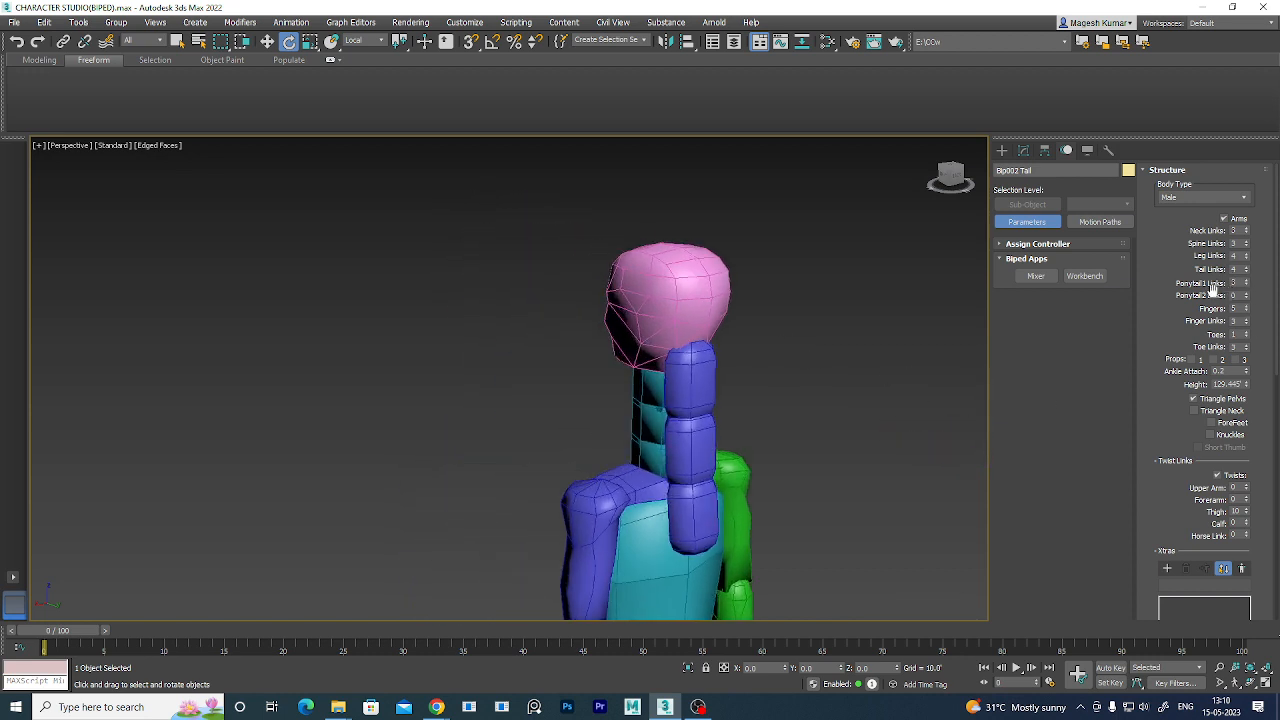
left_click(1247, 293)
left_click(1247, 293)
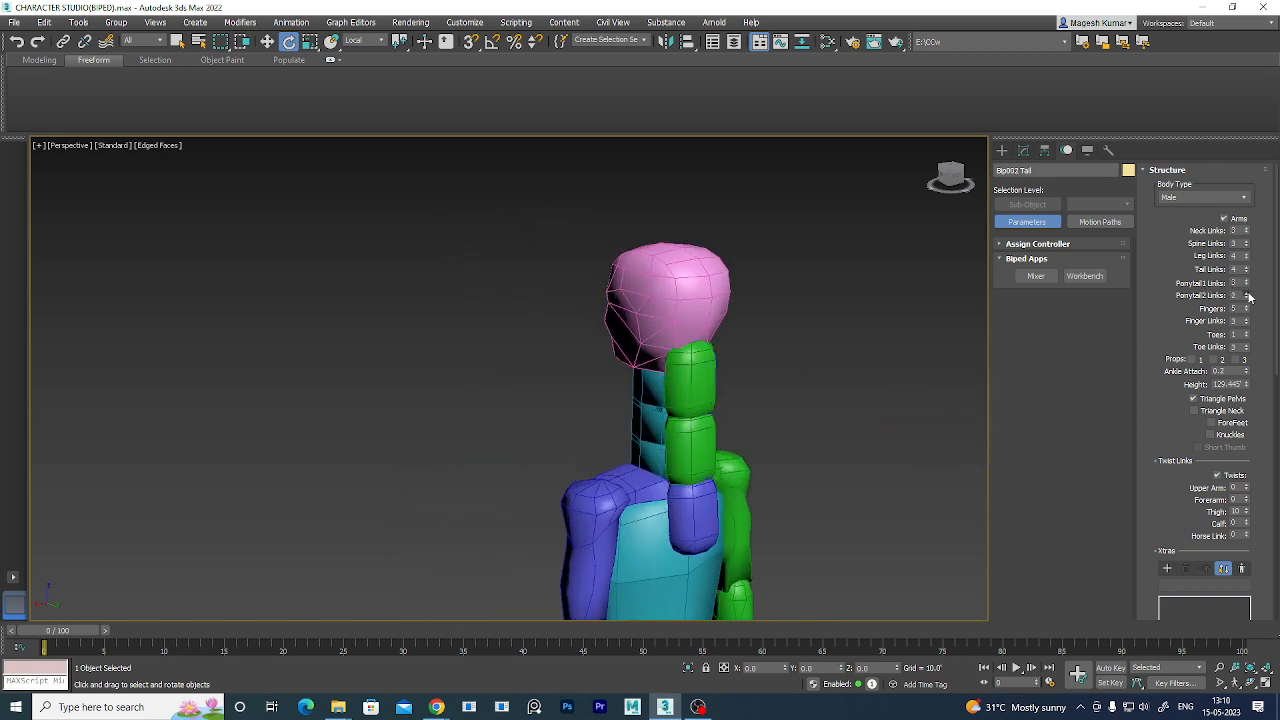
left_click(1247, 293)
- Try moving the two overlapping ponytails apart along the X axis behind the head, and undo the moves
key("w")
middle_click_drag(751, 391, 776, 417, "alt")
left_click(720, 382)
left_click_drag(679, 355, 652, 357)
left_click(734, 388)
left_click(673, 381)
middle_click_drag(881, 457, 814, 463, "alt")
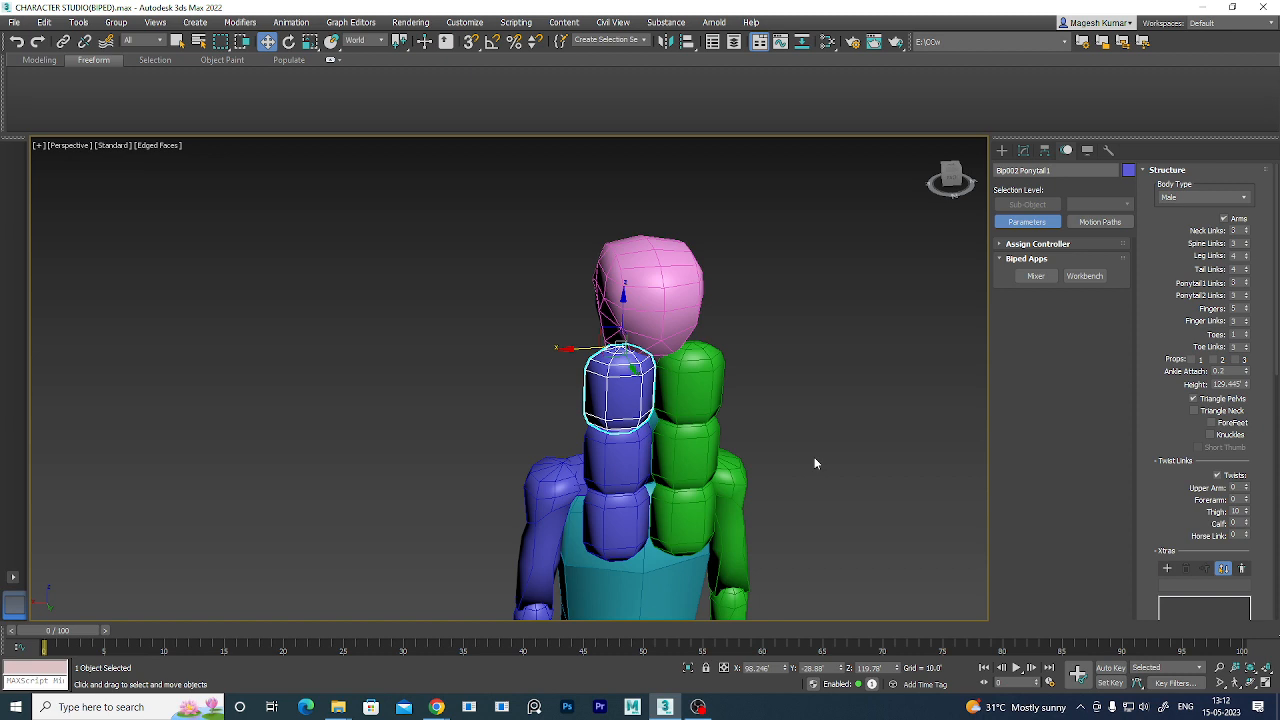
key("ctrl+z")
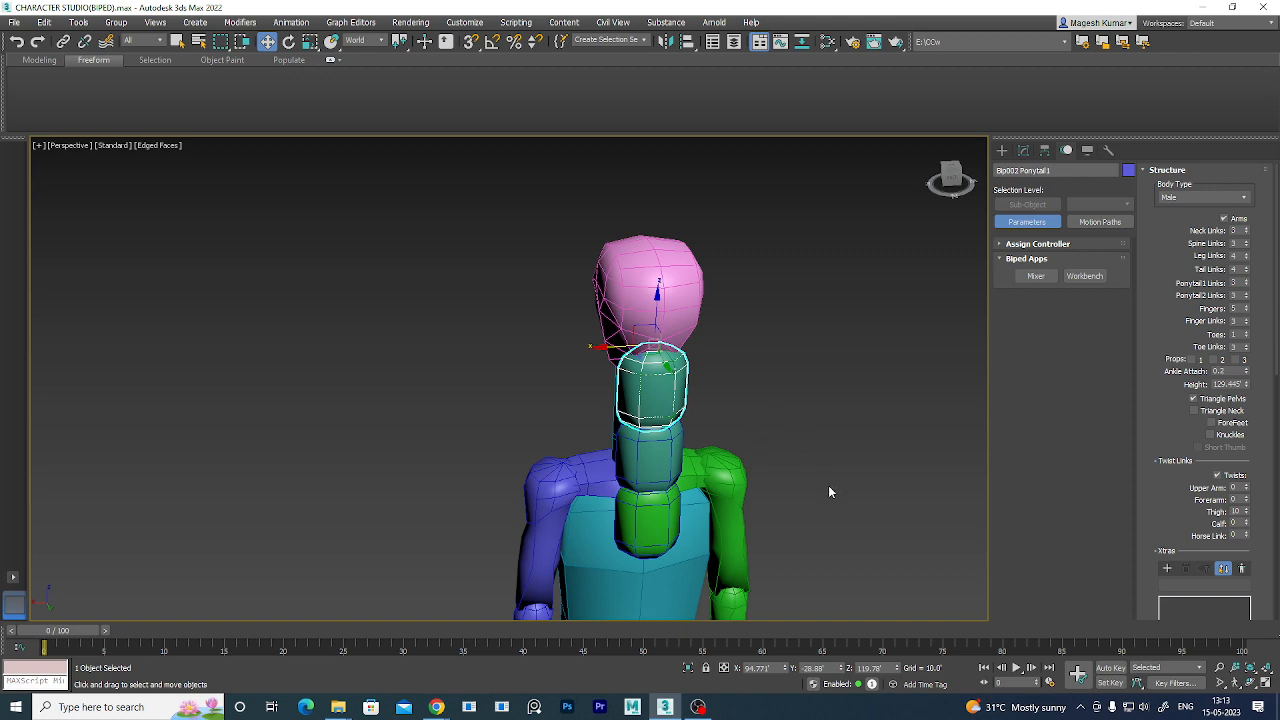
- Move the first links of the two overlapping ponytails apart along the X axis, one to each side behind the head
middle_click_drag(795, 531, 785, 459, "alt")
scroll(730, 458, "up", 3)
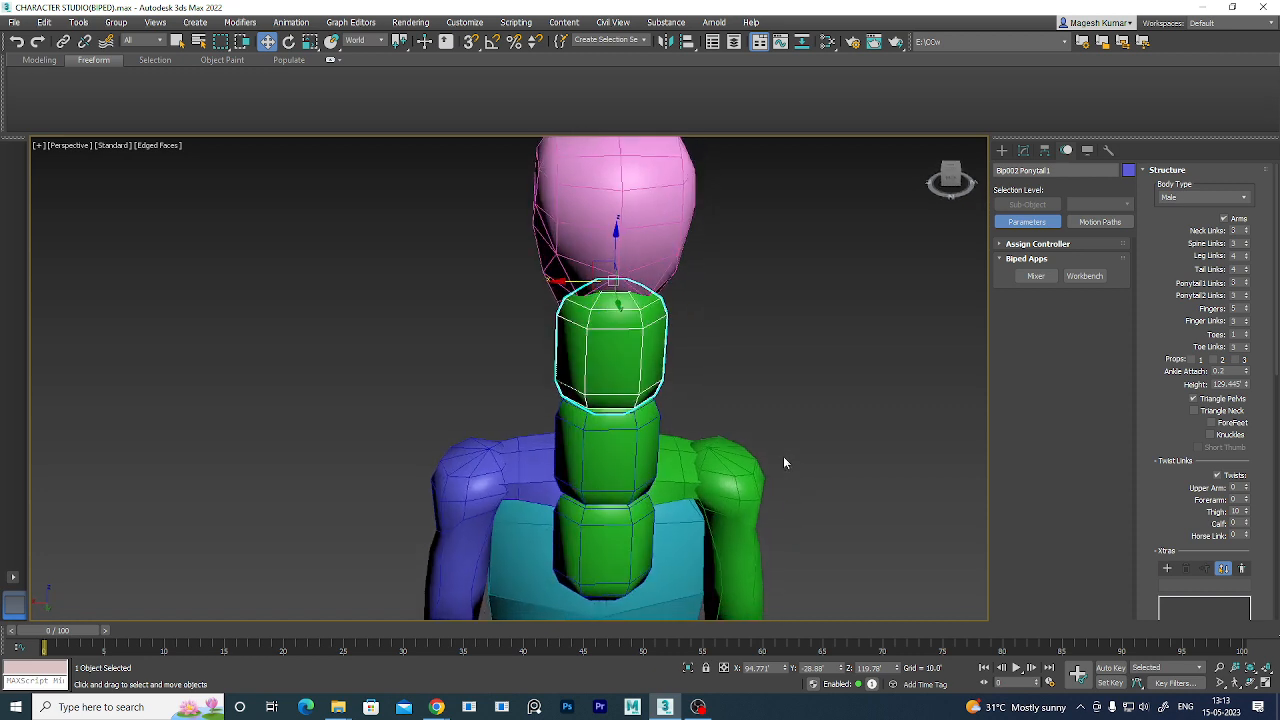
left_click_drag(557, 283, 478, 284)
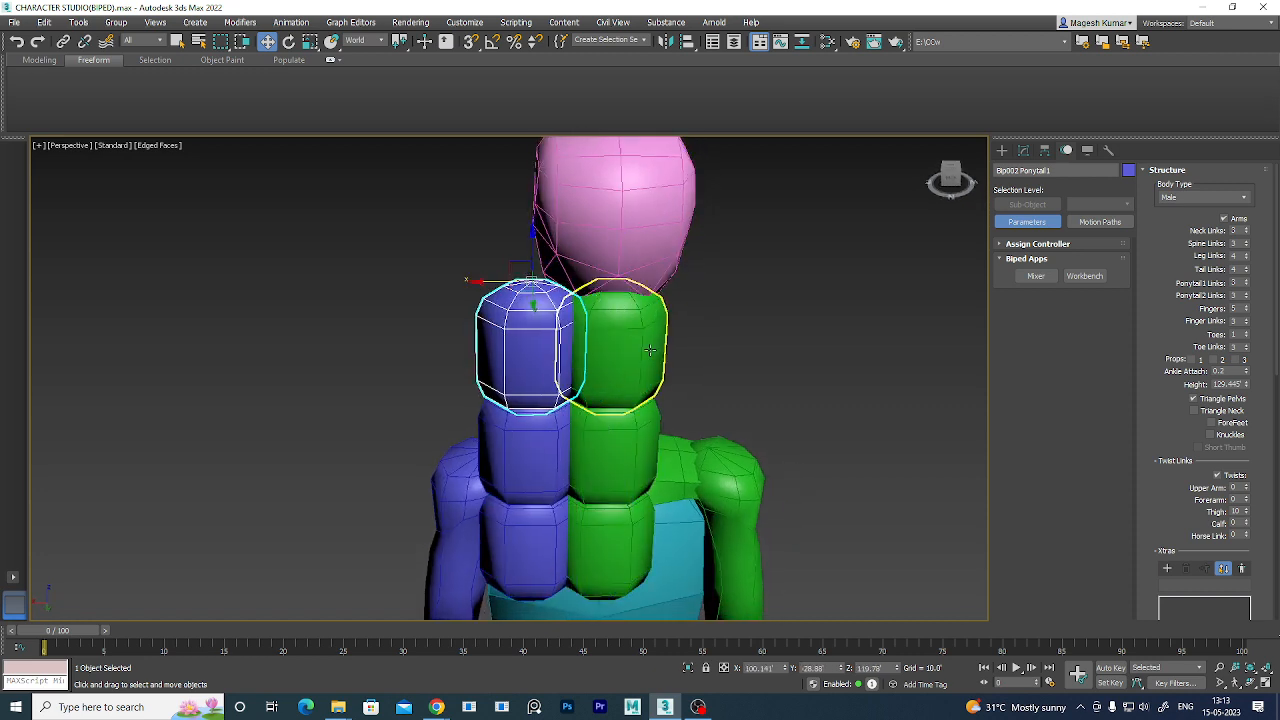
left_click(578, 348)
left_click_drag(567, 281, 642, 279)
- Select all three links of the blue ponytail and scale them down in width to make it slimmer
left_click(529, 337)
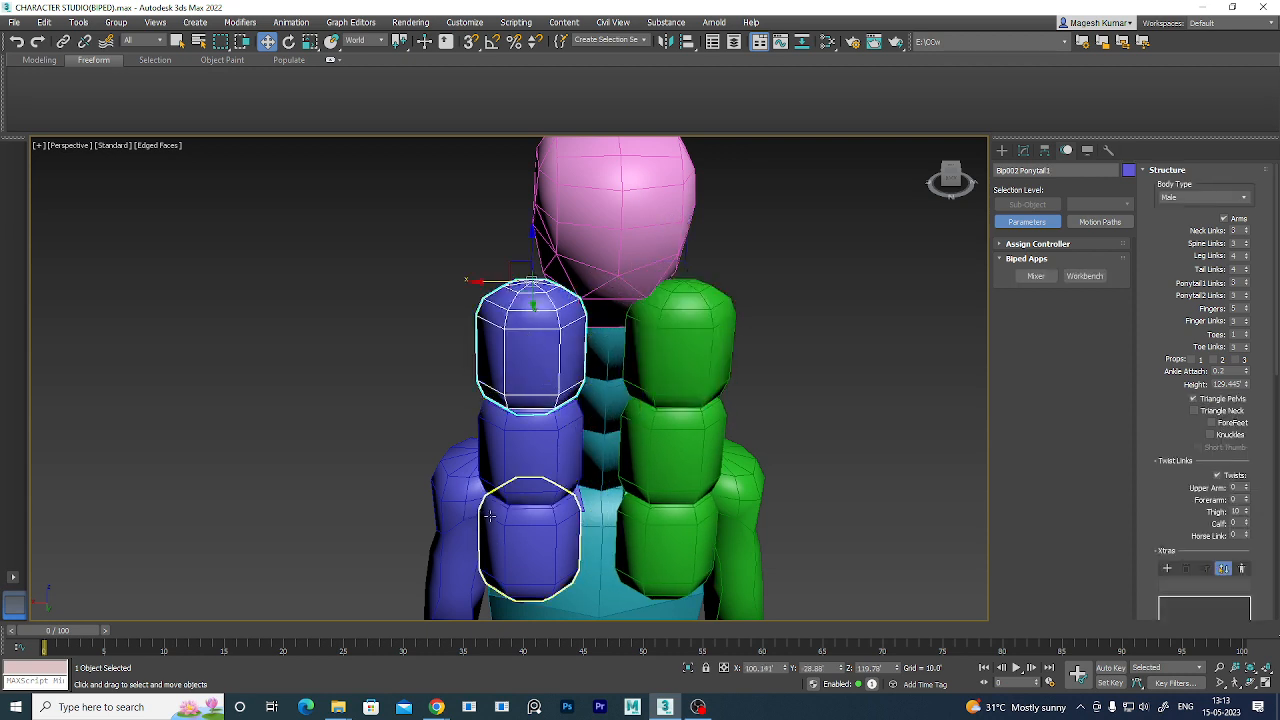
left_click(525, 494, "ctrl")
left_click(523, 518, "ctrl")
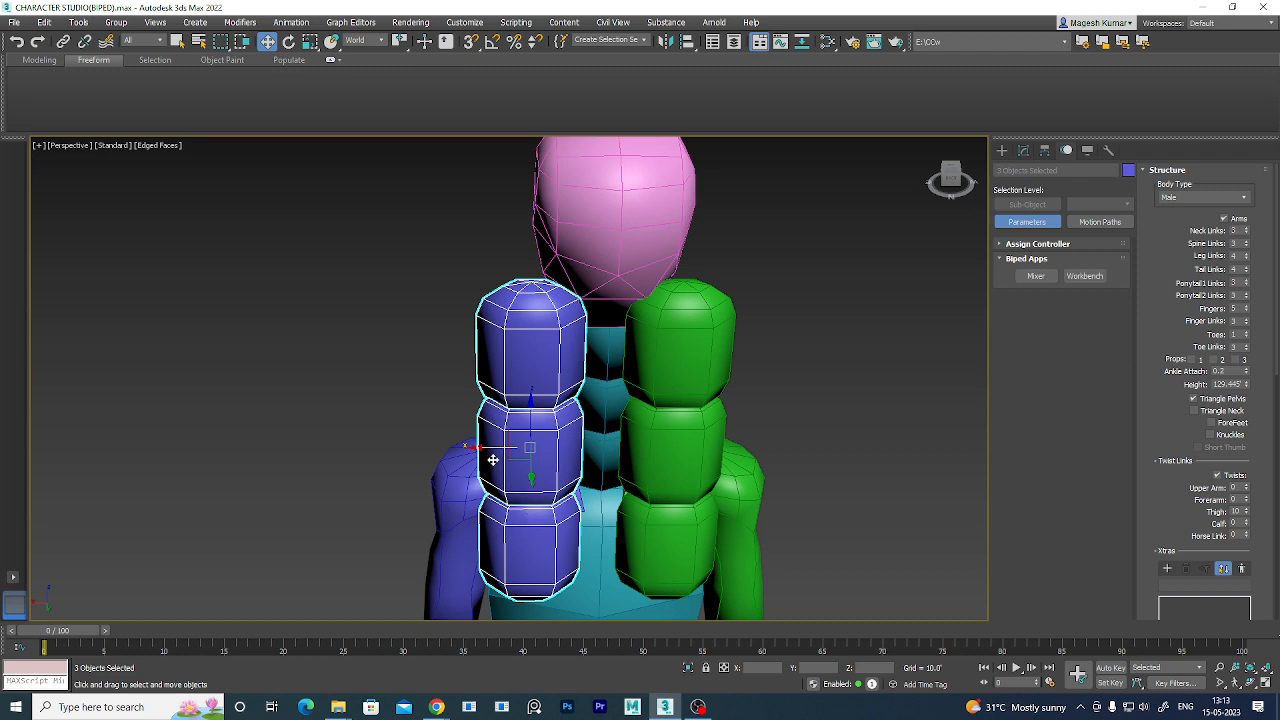
key("r")
left_click_drag(466, 445, 531, 435)
- Select all three links of the green ponytail and scale them down to match the slimmer blue one
left_click(701, 338)
left_click(687, 459, "ctrl")
left_click(677, 531, "ctrl")
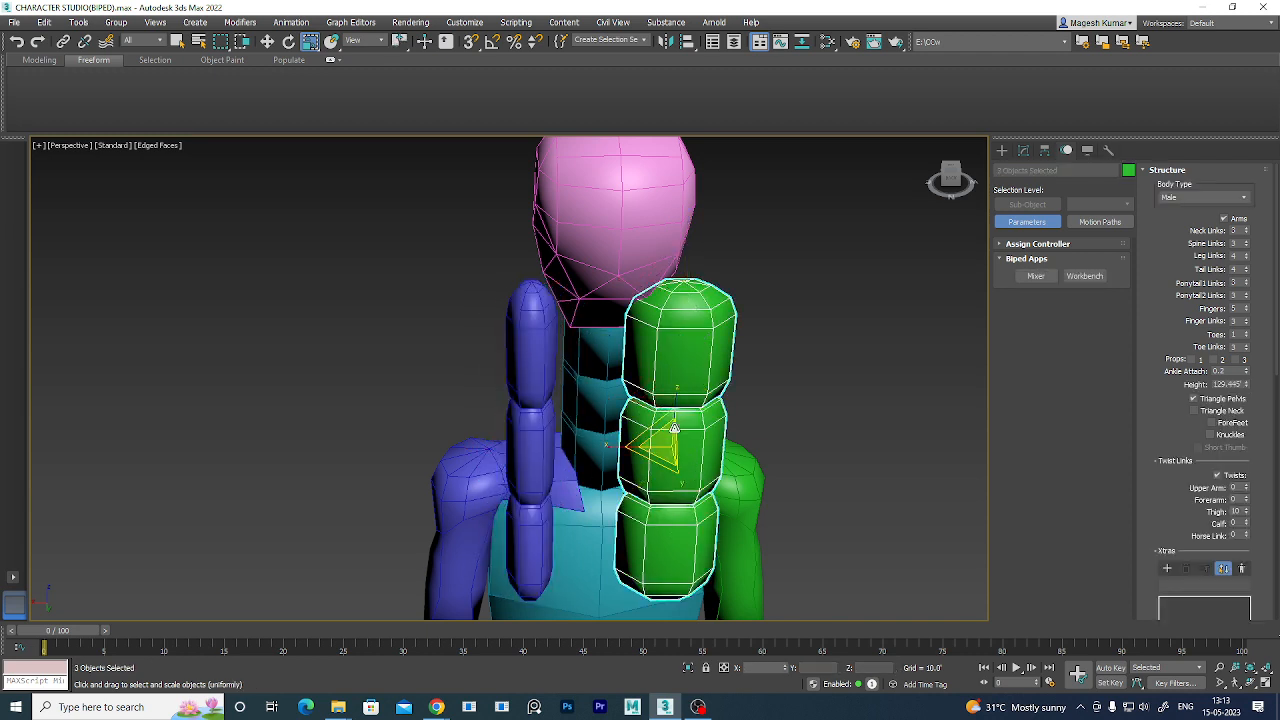
left_click_drag(680, 392, 677, 424)
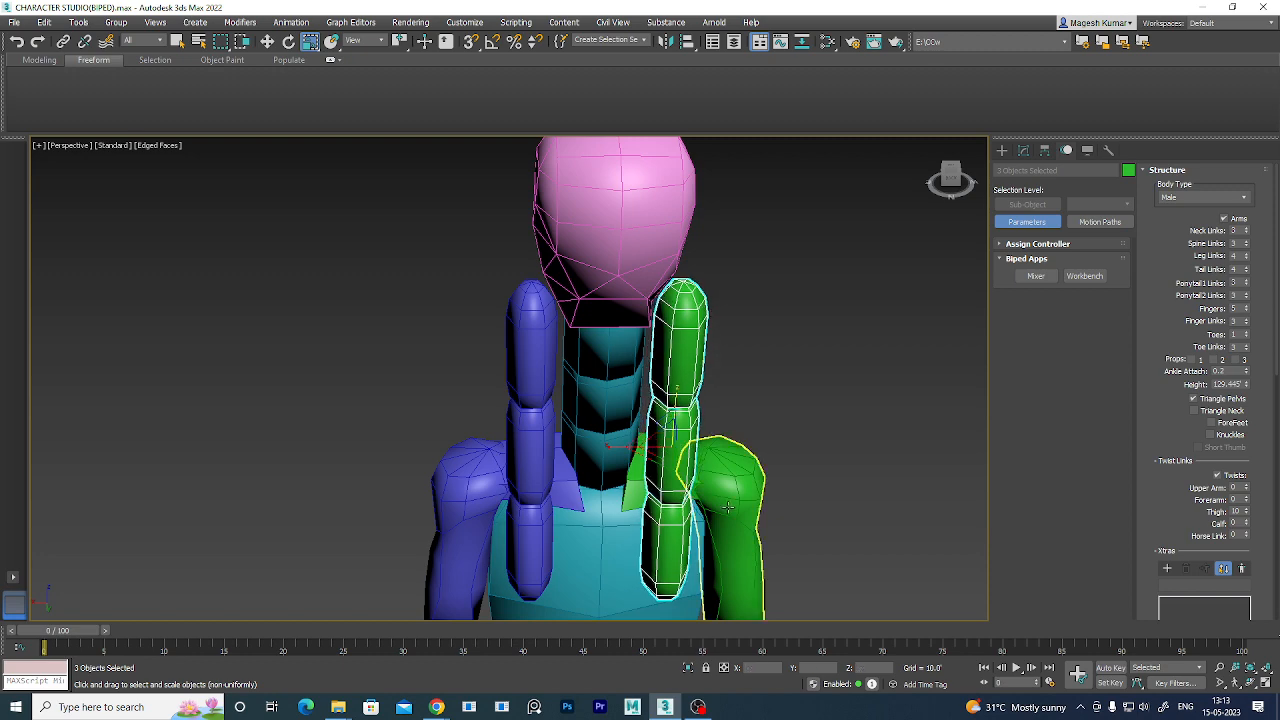
- Rotate the second and third links of the blue ponytail so it bends away from the back
middle_click_drag(677, 424, 734, 490, "alt")
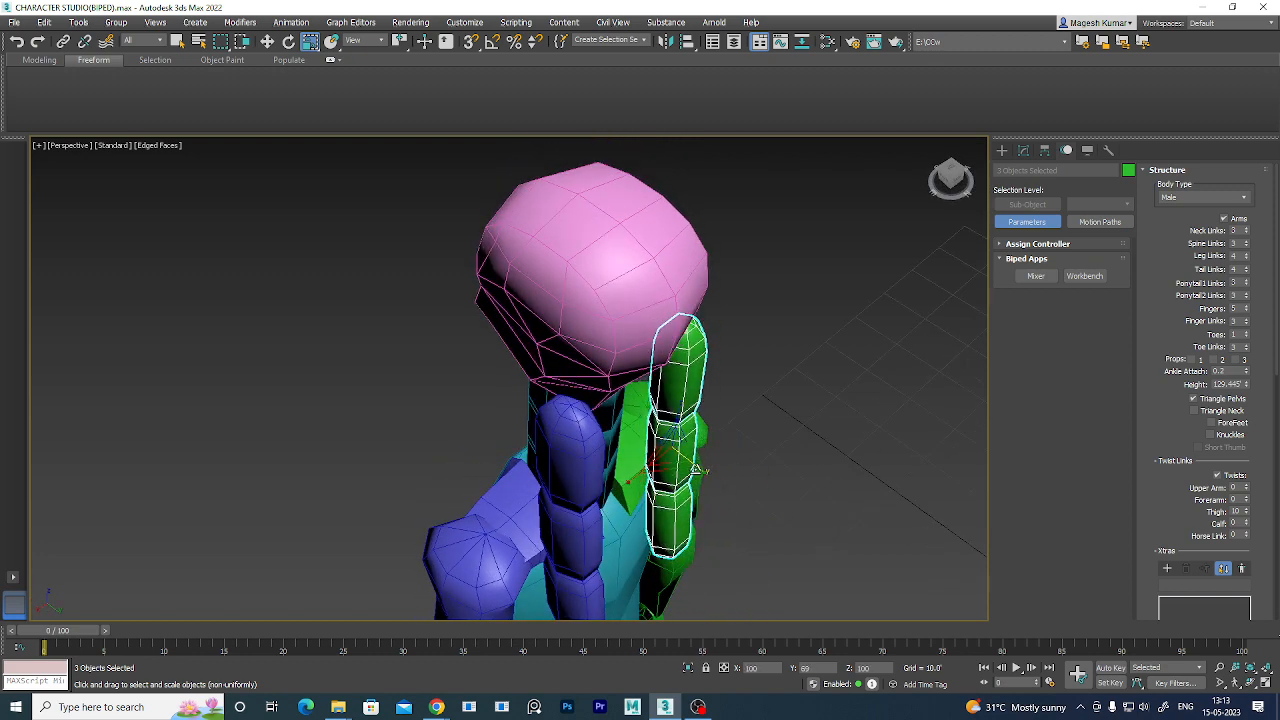
middle_click_drag(813, 467, 778, 457, "alt")
left_click(664, 455)
key("e")
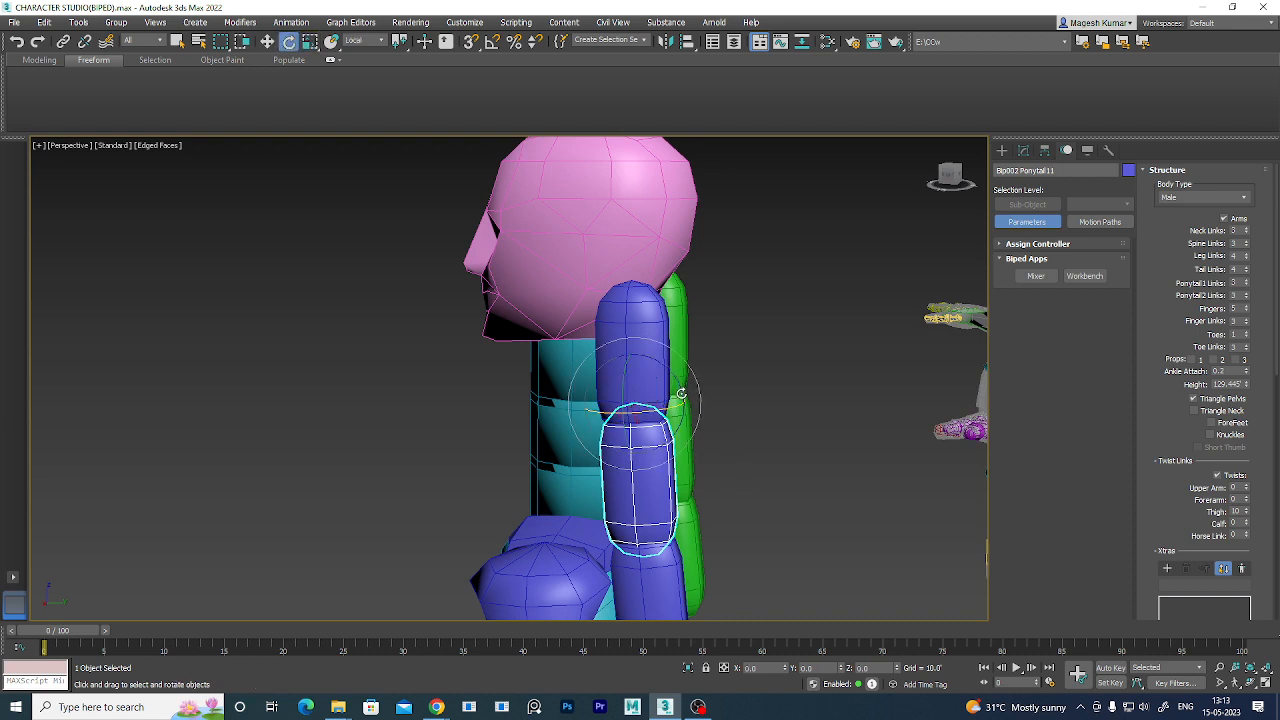
left_click_drag(687, 403, 670, 362)
left_click(682, 566)
left_click_drag(702, 511, 695, 500)
- Rotate the green ponytail's links so that it also bends away from the back, and clear the selection
left_click(677, 342)
middle_click_drag(757, 420, 737, 451, "alt")
left_click_drag(710, 312, 713, 293)
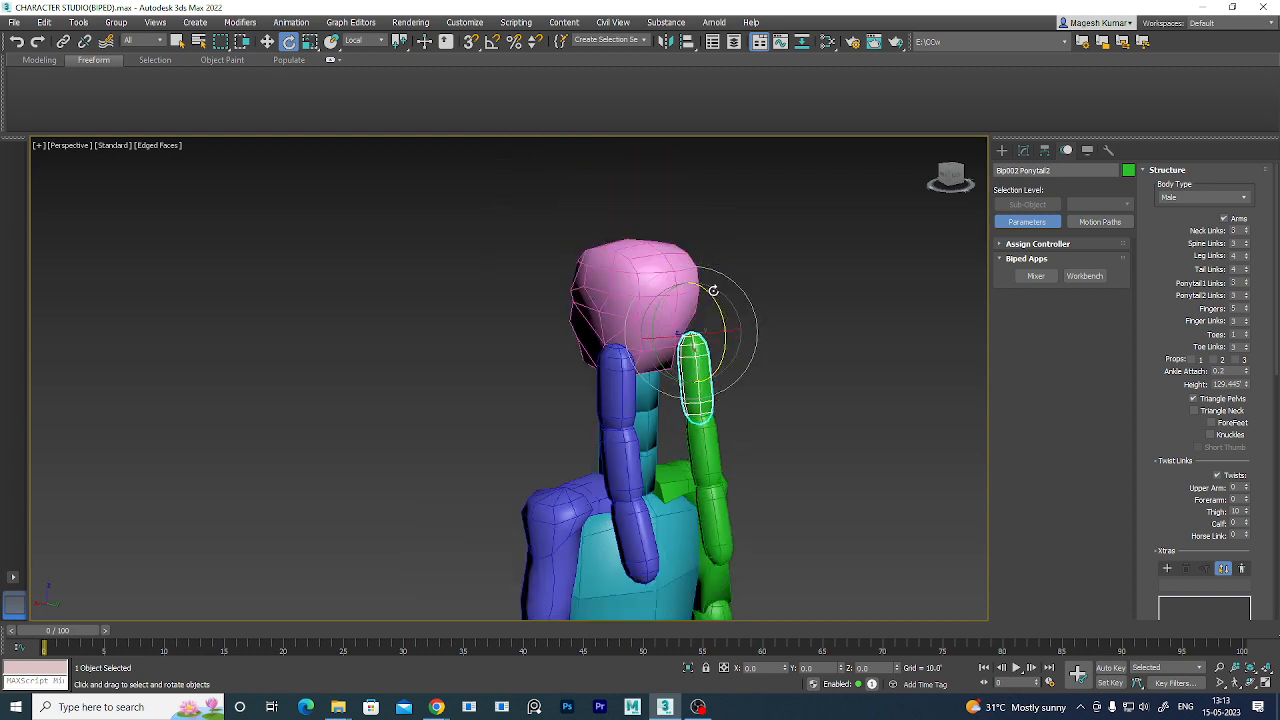
left_click(710, 440)
left_click_drag(729, 413, 725, 365)
left_click(735, 505)
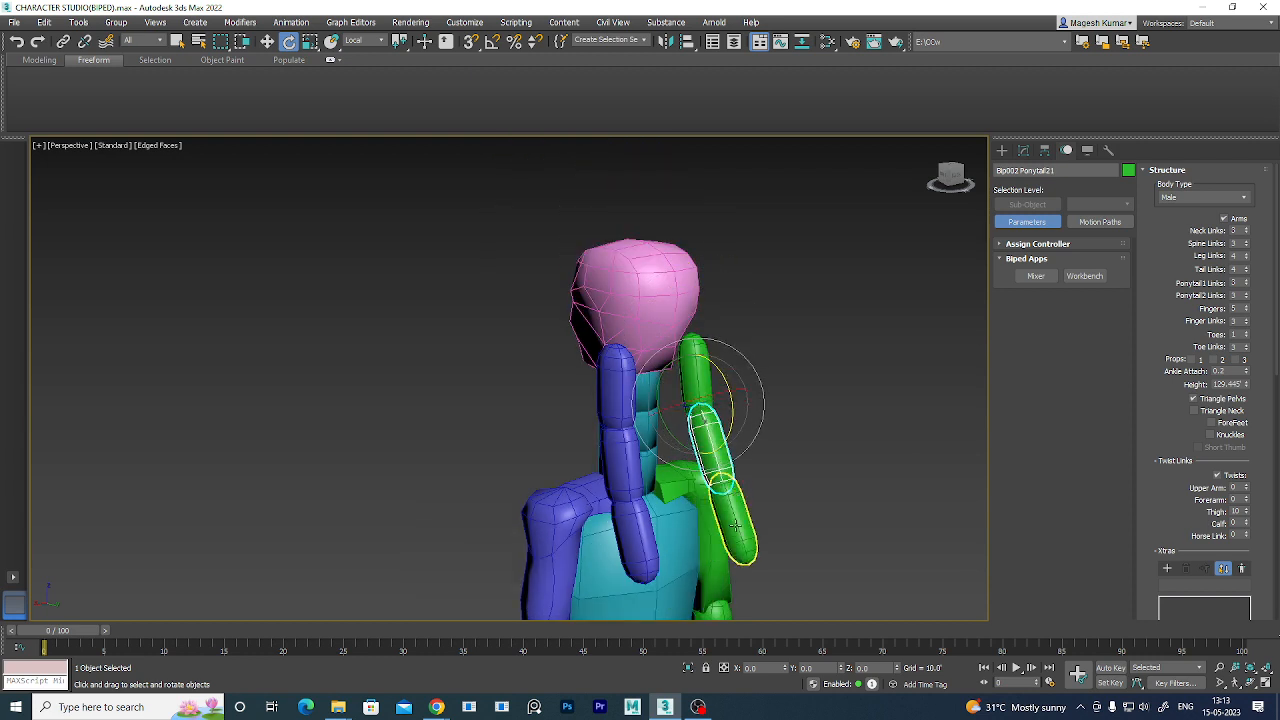
left_click(822, 392)
- Select the second Biped's left upper arm and enable Prop 1 in its structure settings
middle_click_drag(822, 392, 828, 447, "alt")
scroll(817, 377, "up", 4)
middle_click_drag(817, 377, 768, 391)
scroll(771, 440, "down", 3)
left_click(614, 537)
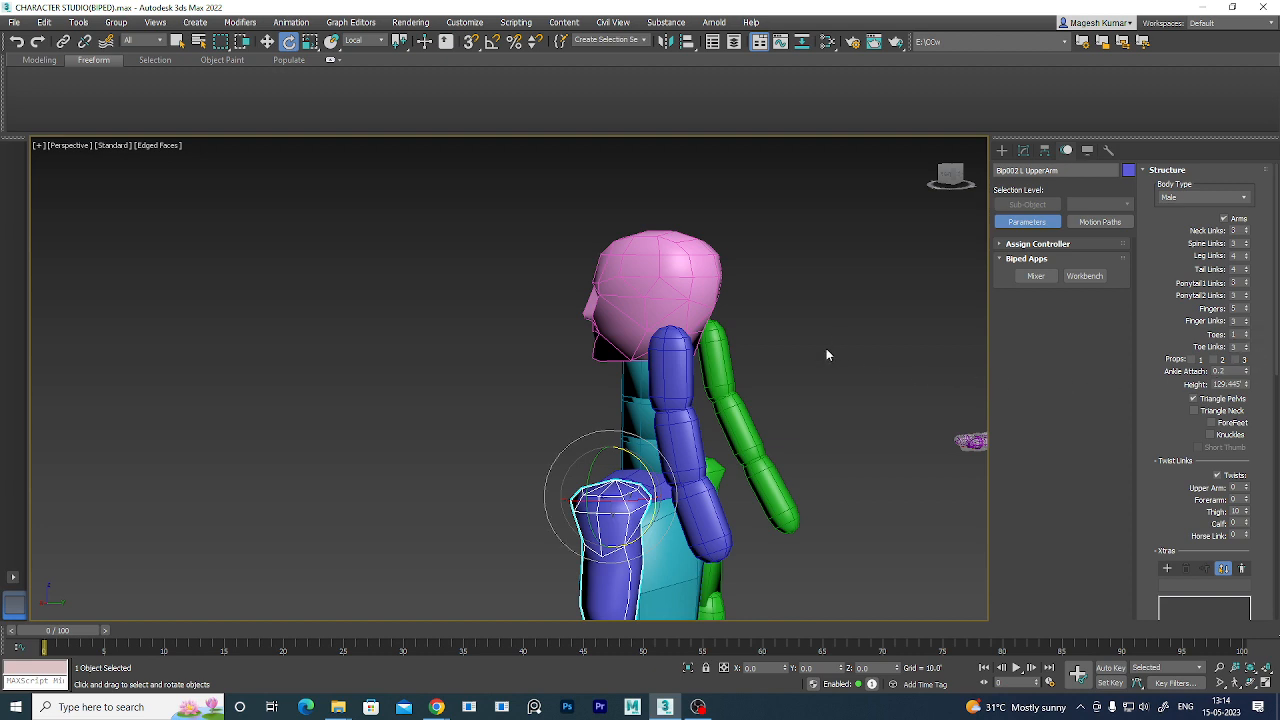
middle_click_drag(826, 354, 860, 499, "alt")
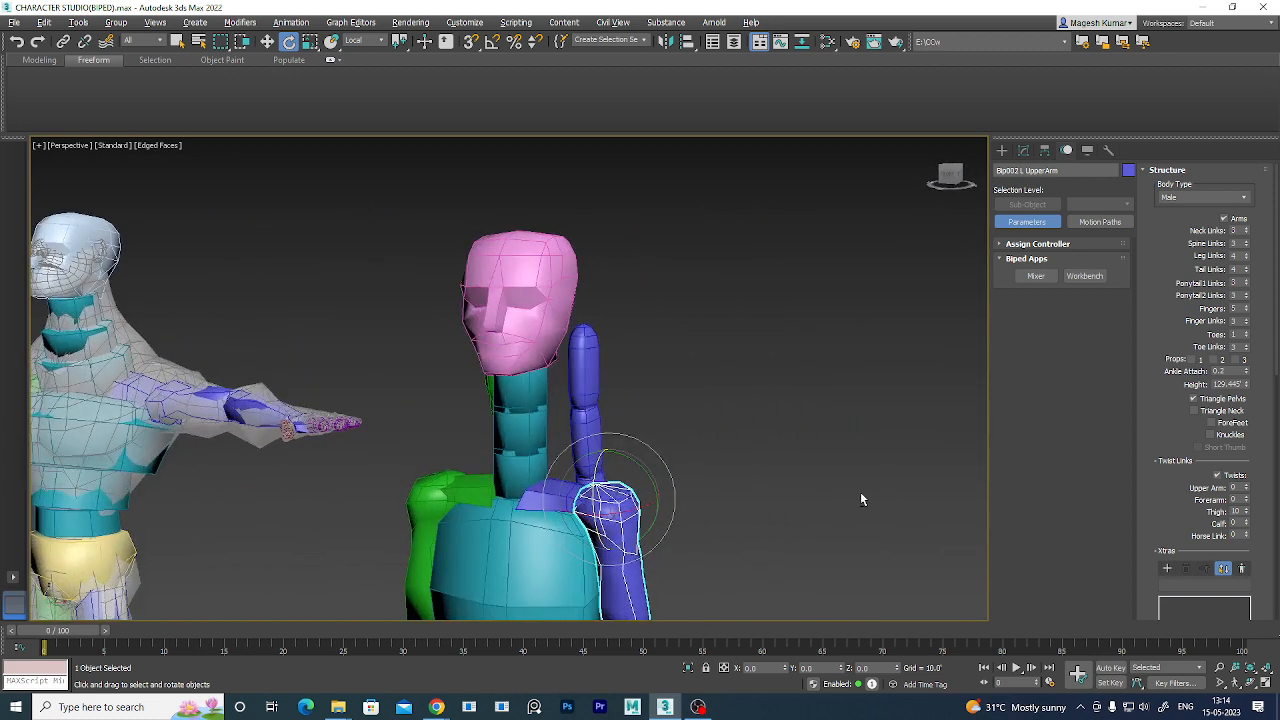
middle_click_drag(777, 451, 845, 237)
middle_click_drag(868, 324, 908, 356)
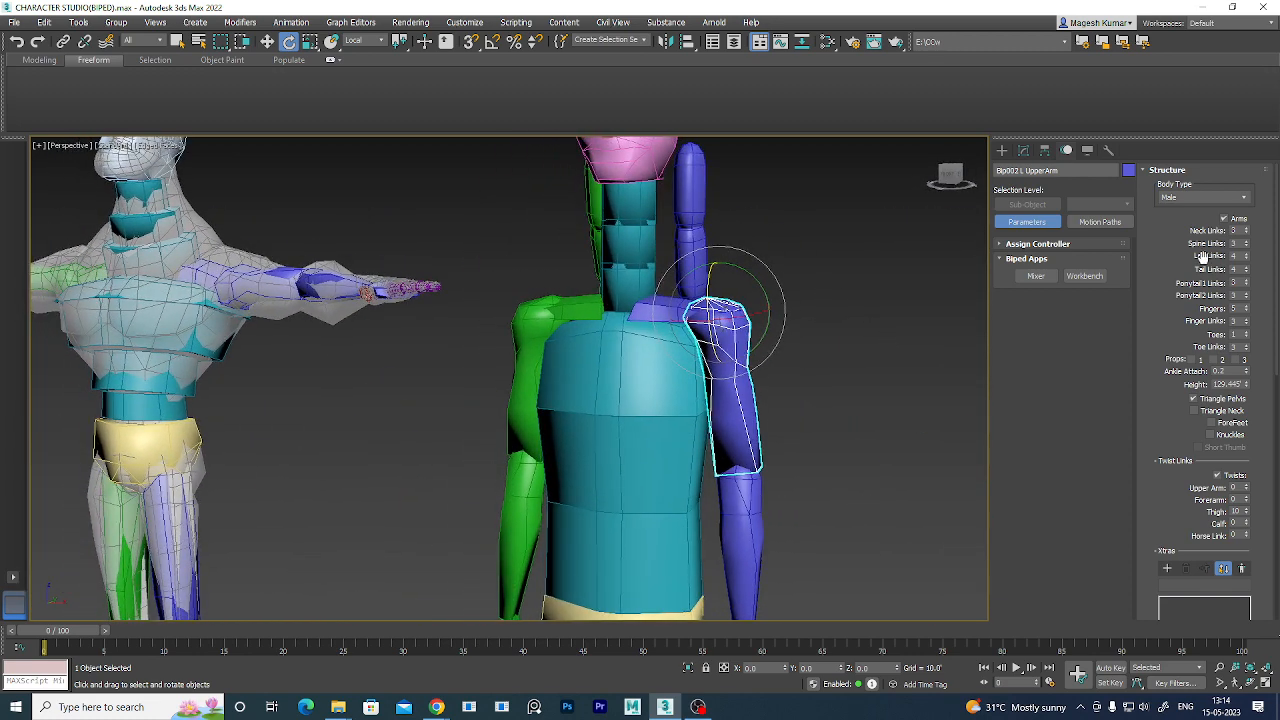
left_click(1194, 359)
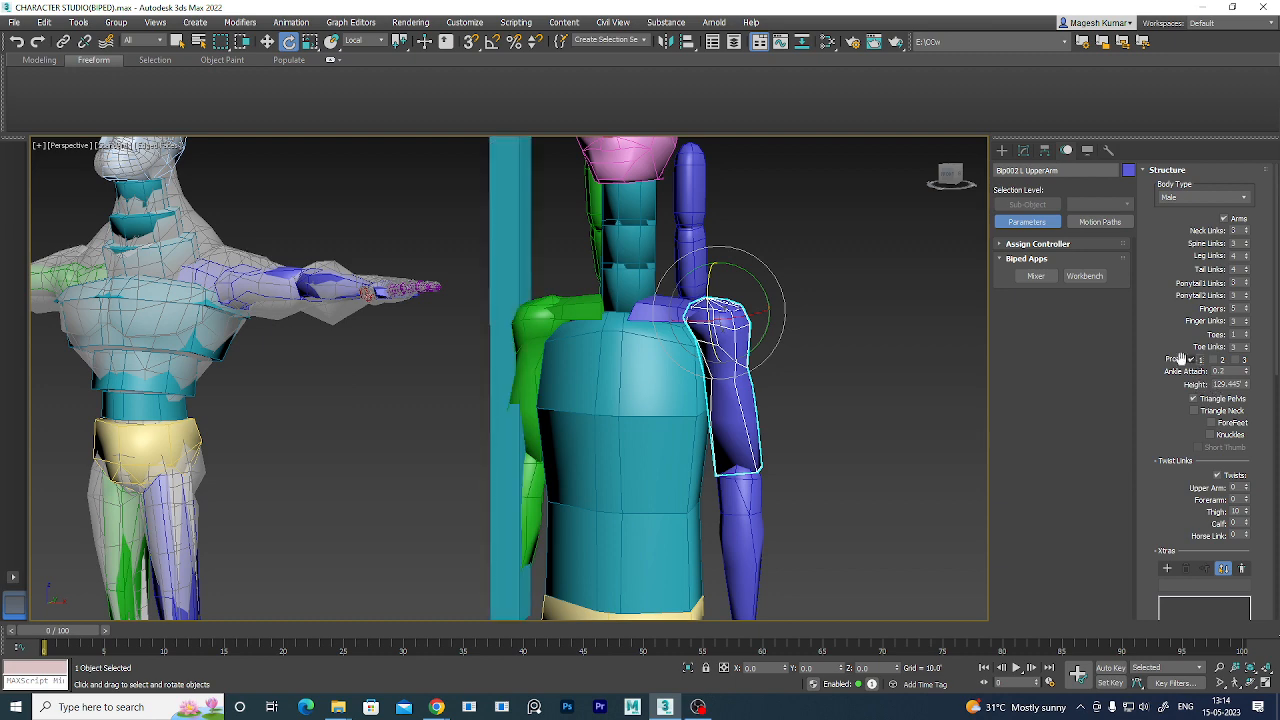
- Rotate the second Biped's right forearm up at the elbow so that it points forward
scroll(805, 330, "down", 5)
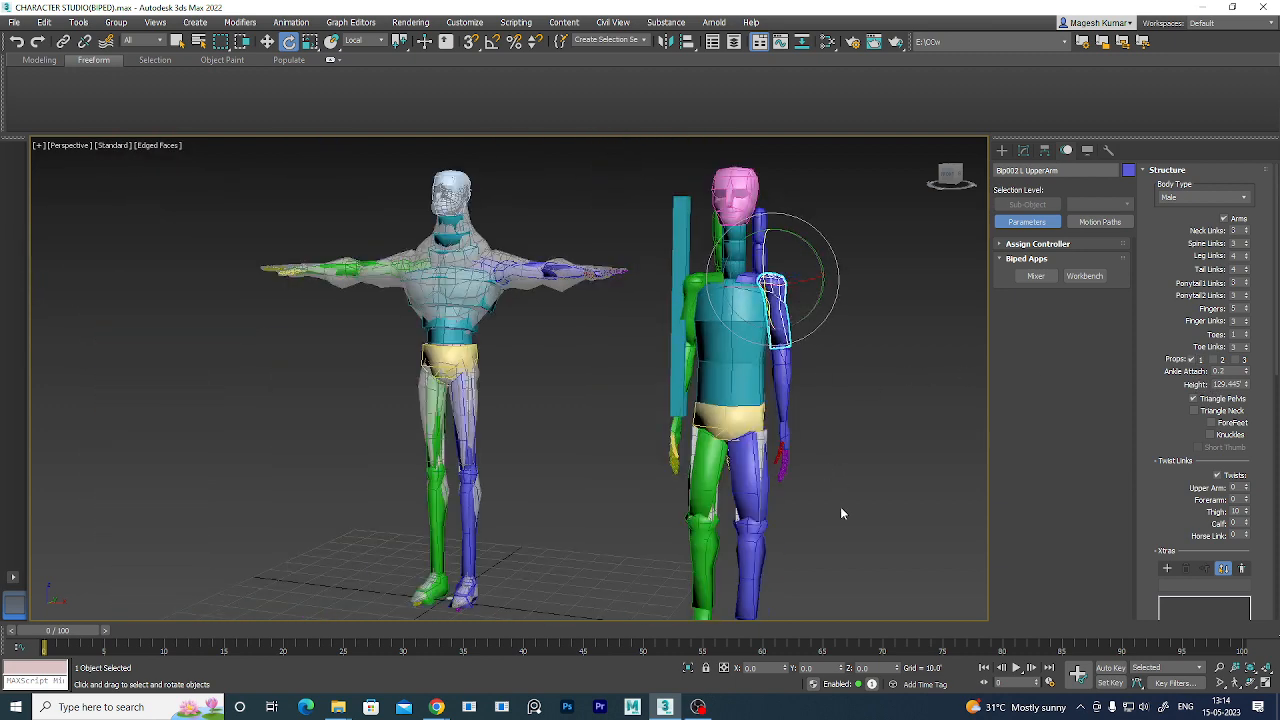
middle_click_drag(868, 526, 814, 525, "alt")
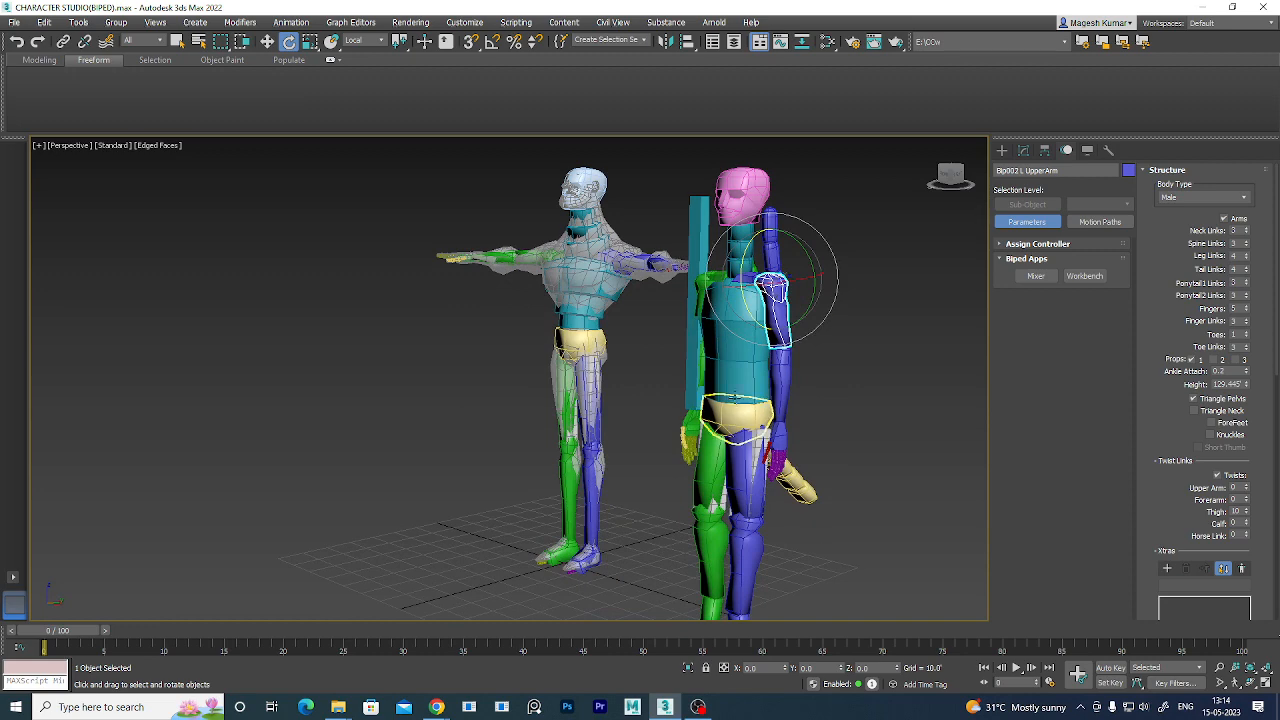
left_click(701, 363)
middle_click_drag(724, 412, 802, 365, "alt")
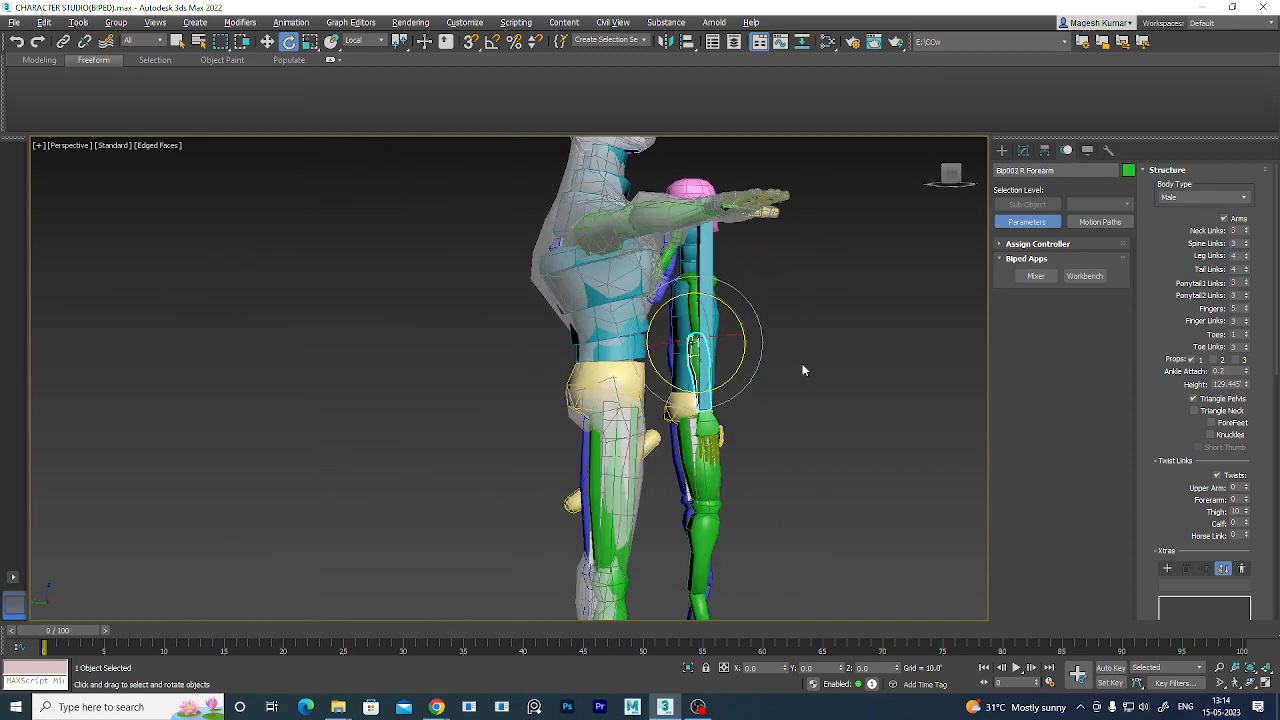
left_click_drag(735, 317, 660, 245)
- Move Prop 1 forward along the Y axis and sideways so that its lower end sits in the right hand
middle_click_drag(893, 310, 847, 436, "alt")
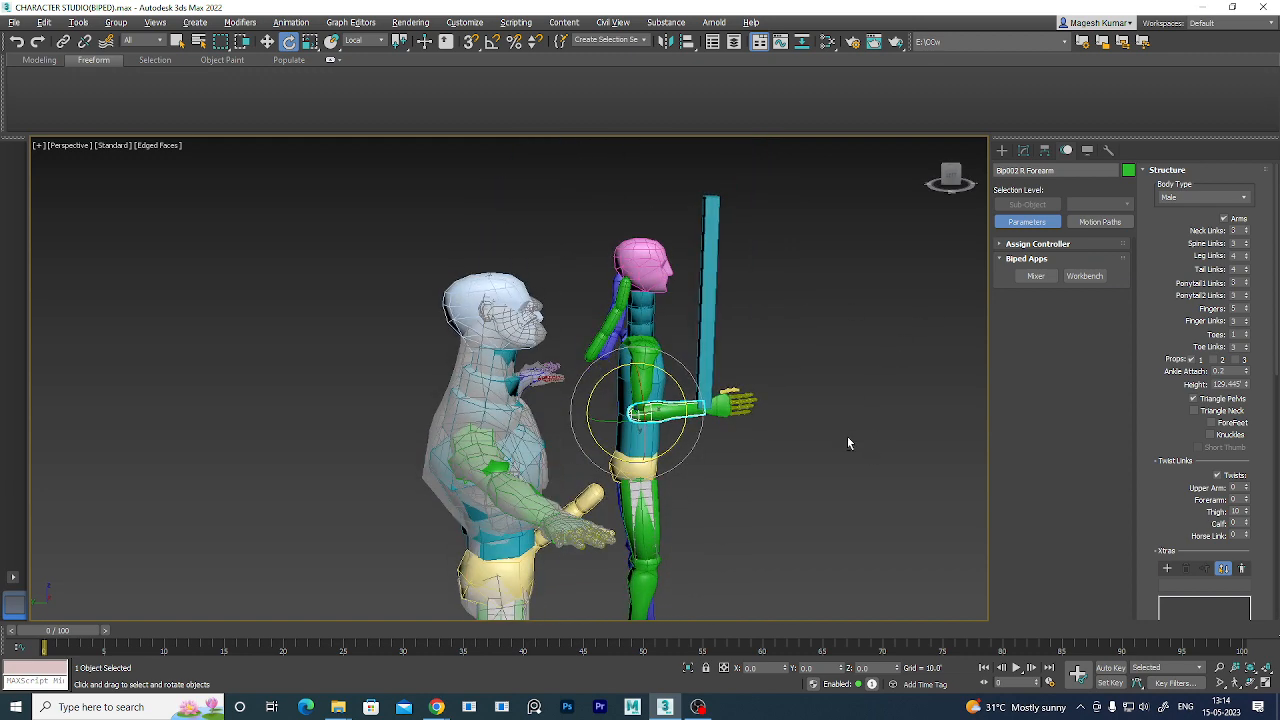
left_click(702, 339)
key("w")
middle_click_drag(813, 389, 771, 441, "alt")
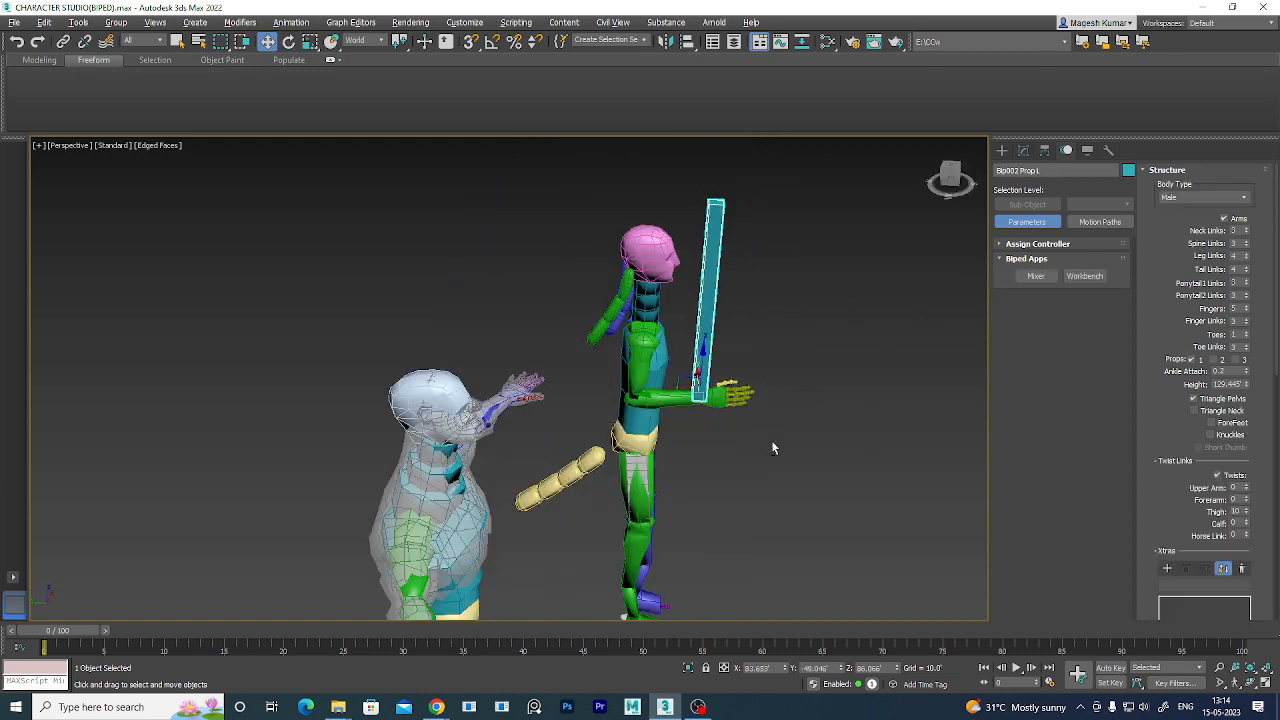
left_click_drag(646, 396, 687, 395)
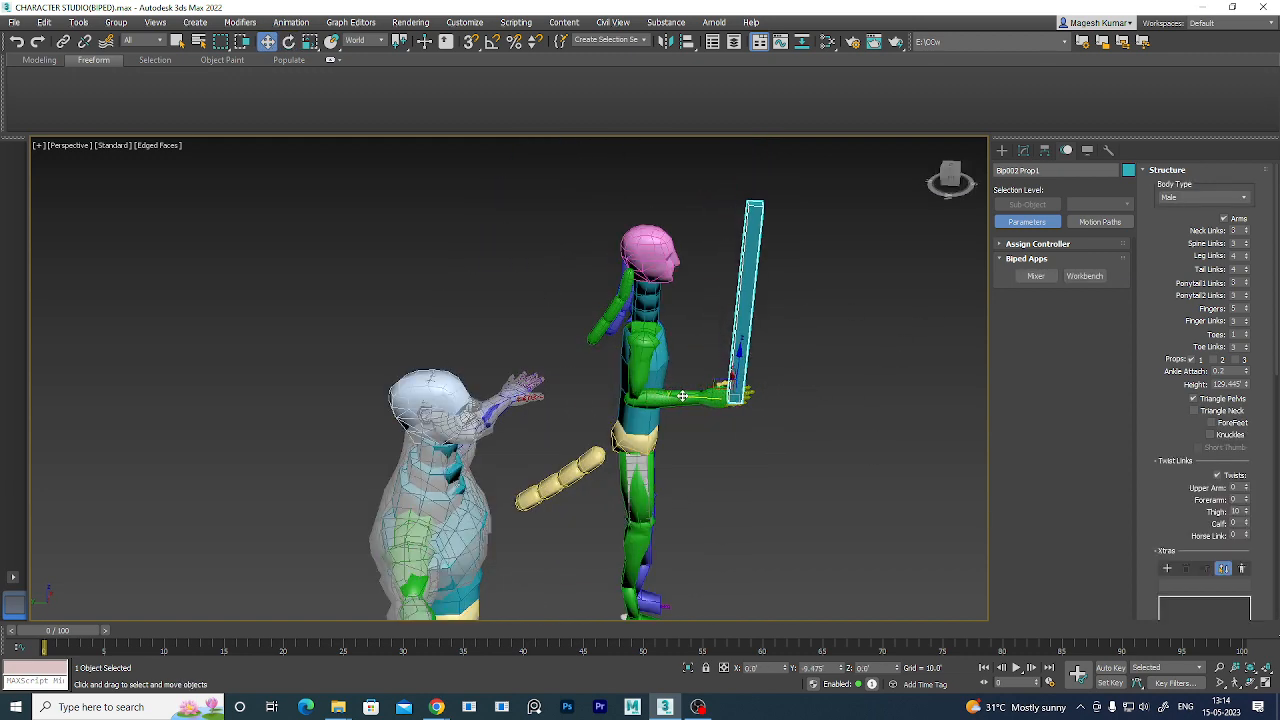
middle_click_drag(728, 409, 817, 446, "alt")
left_click_drag(690, 363, 683, 360)
middle_click_drag(803, 465, 750, 427, "alt")
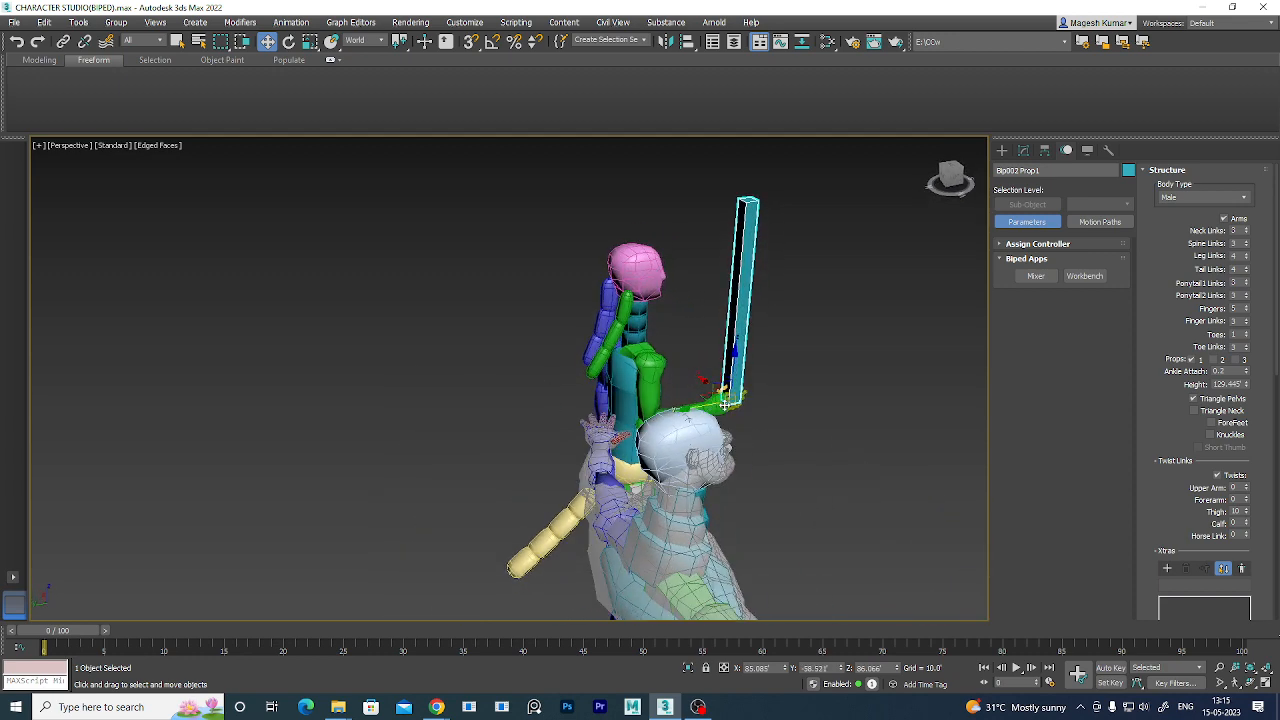
- Rotate the right hand to line it up with the prop, and clear the selection
left_click(750, 427)
left_click(746, 420)
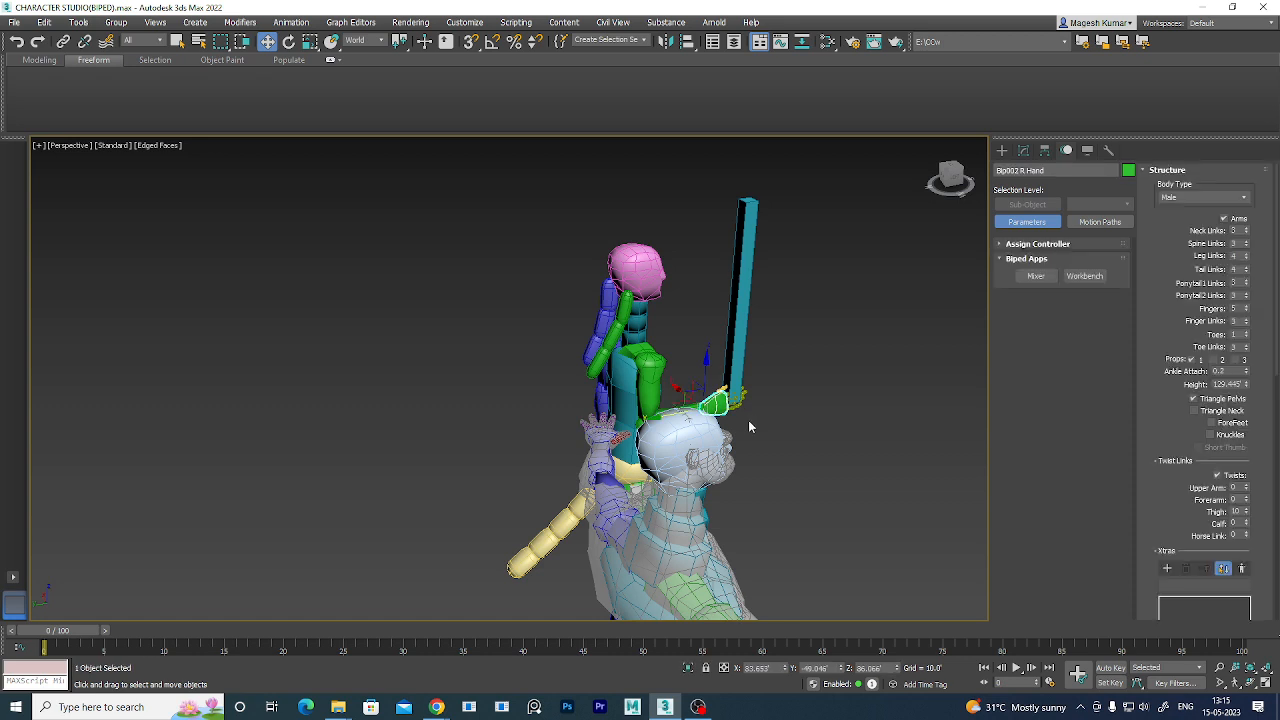
key("e")
left_click_drag(683, 366, 674, 386)
left_click(872, 406)
middle_click_drag(872, 406, 837, 381, "alt")
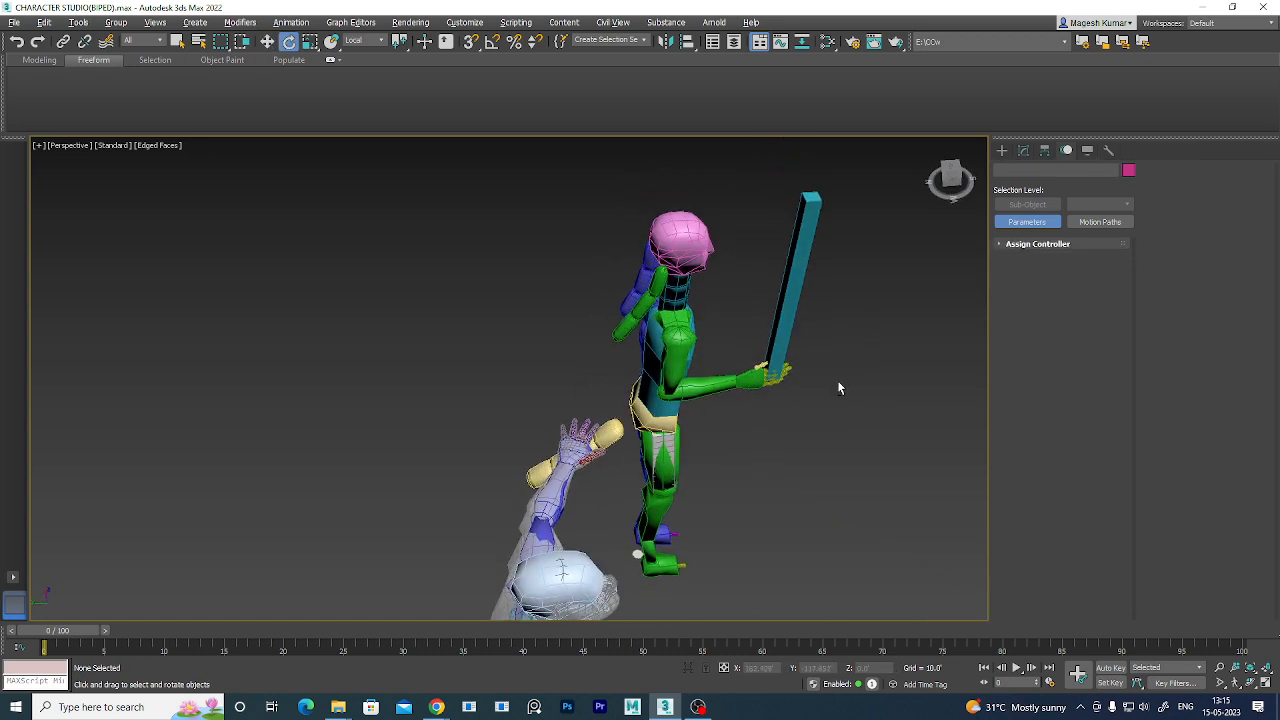
- Try rotating the right forearm with the prop, and undo the rotation
left_click(705, 384)
left_click_drag(710, 384, 622, 414)
key("ctrl+z")
- Rotate the right forearm downward at the elbow and select the right hand
middle_click_drag(893, 402, 823, 391)
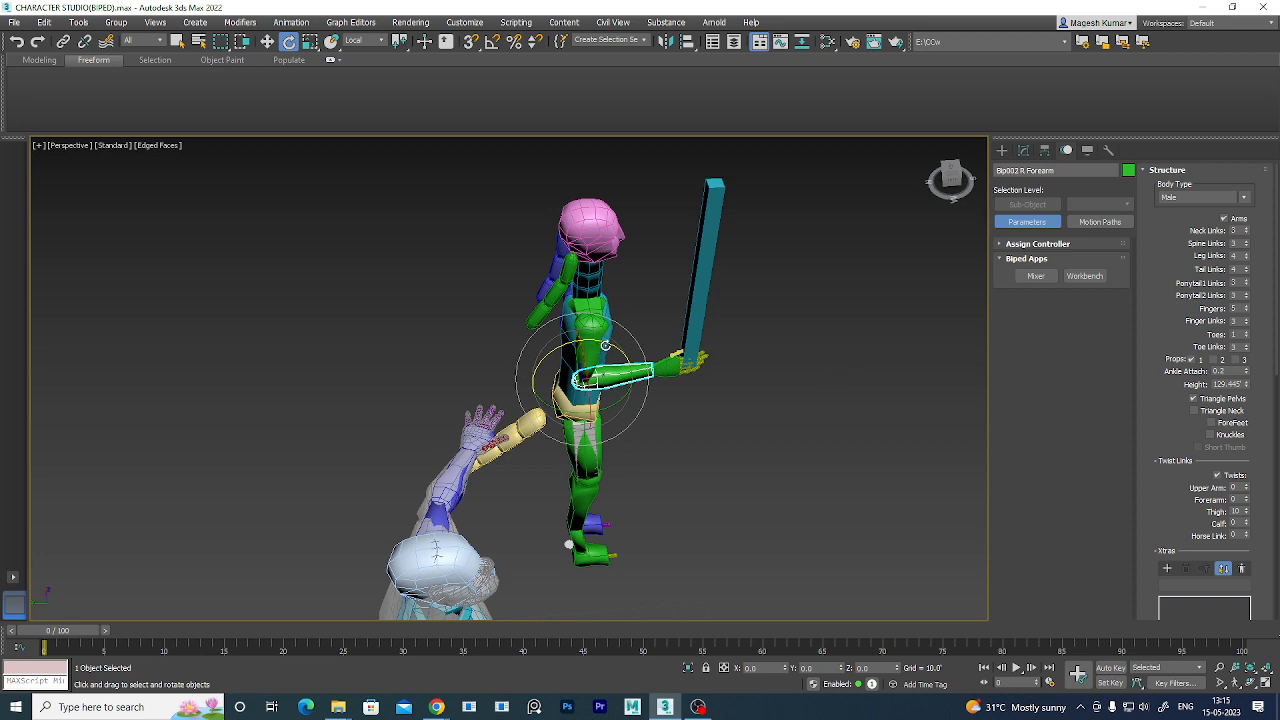
left_click_drag(600, 348, 674, 408)
left_click(636, 431)
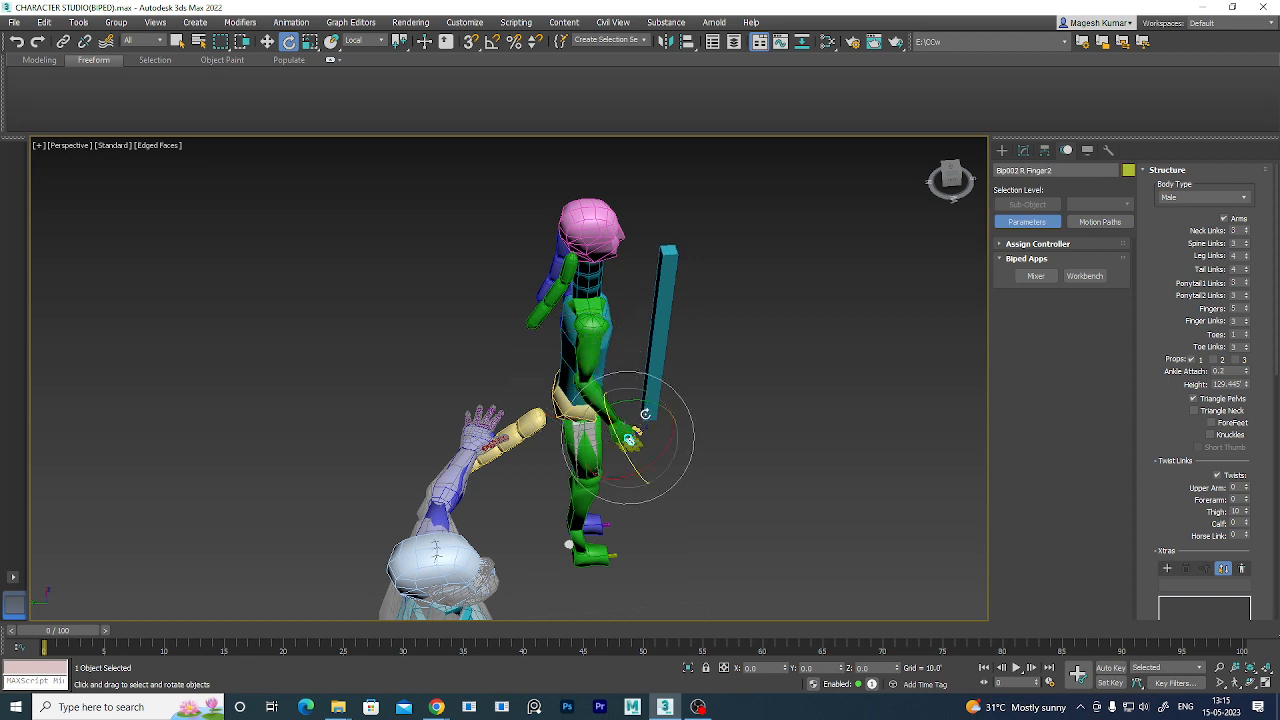
left_click(754, 394)
left_click(622, 430)
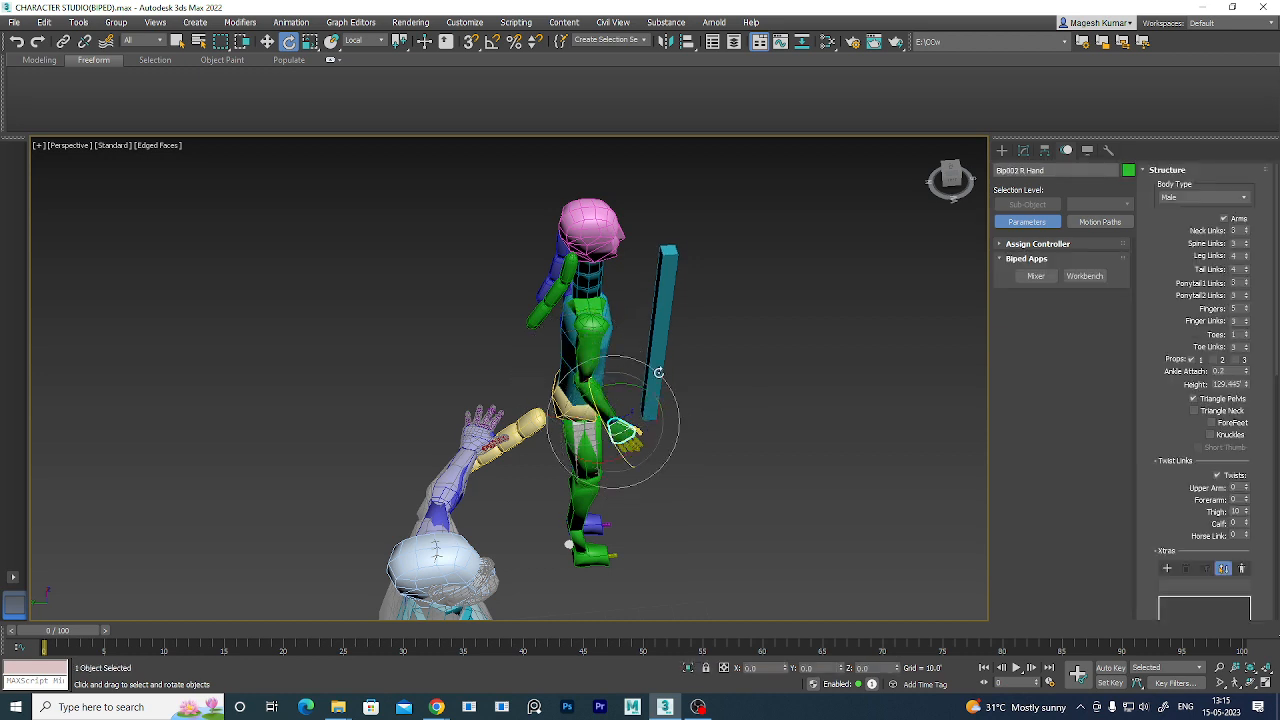
- Move Prop 1 along the Y axis closer to the lowered right hand
scroll(618, 428, "up", 5)
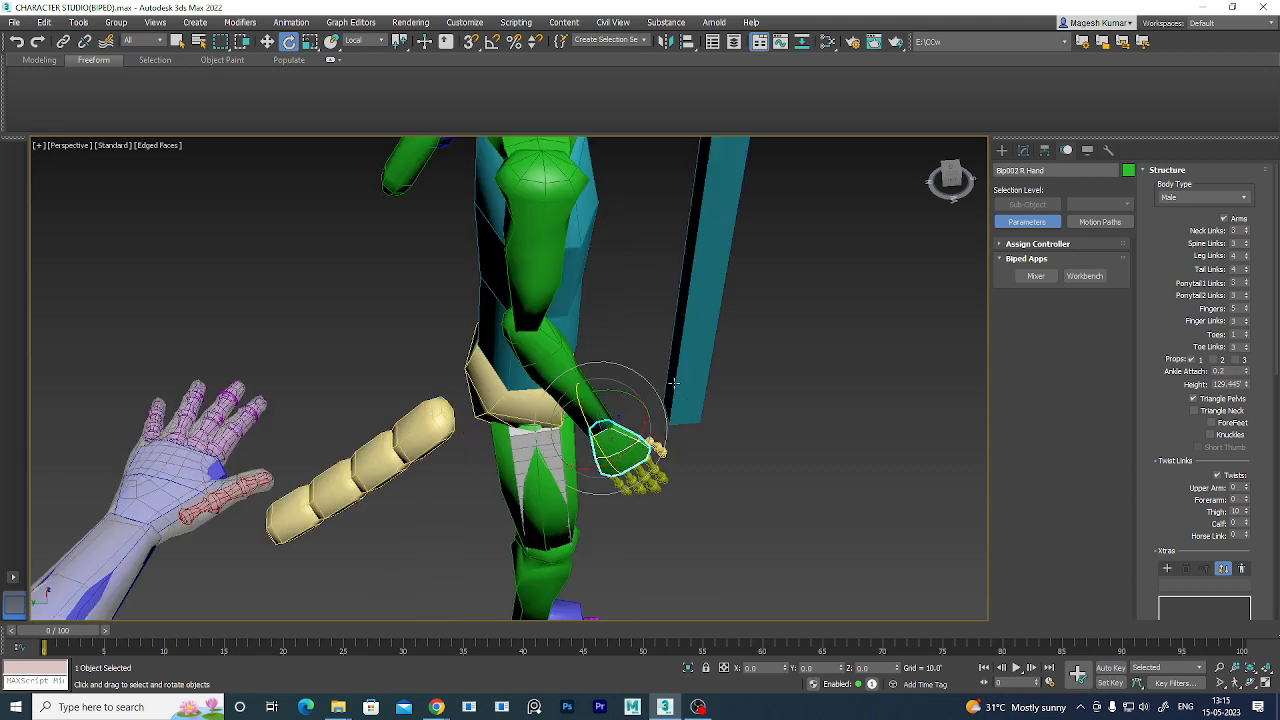
left_click(701, 402)
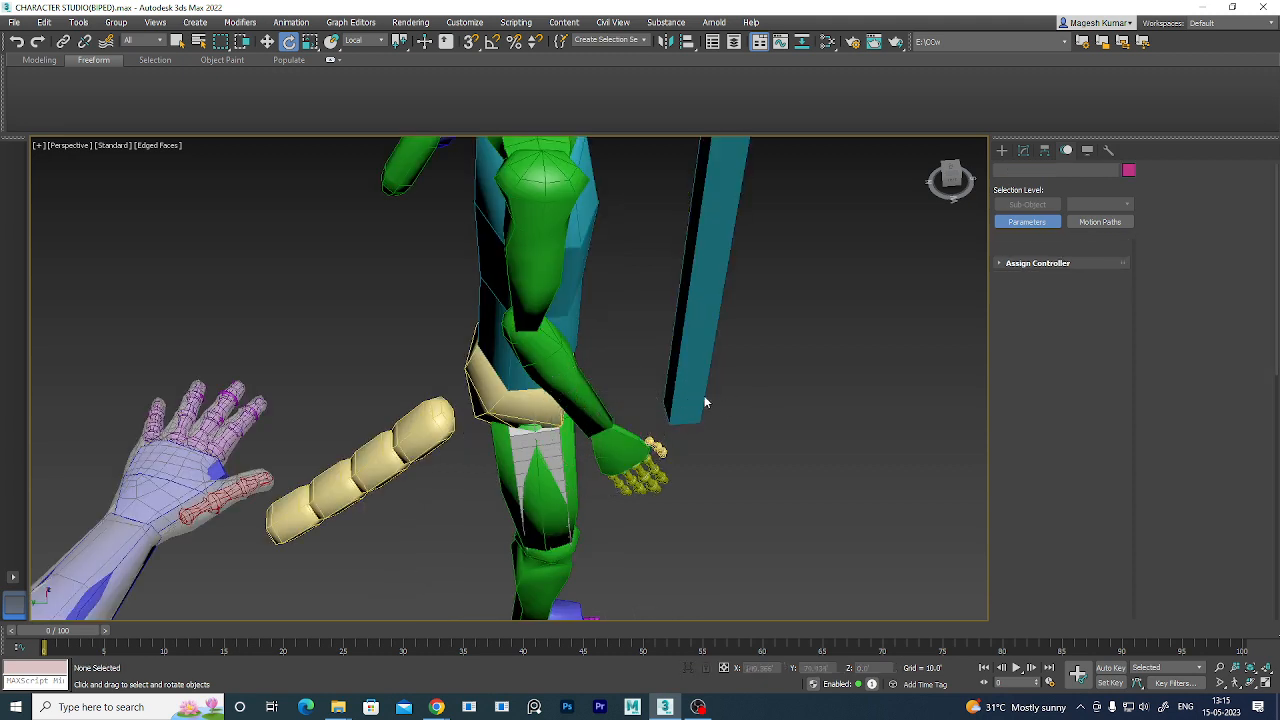
key("w")
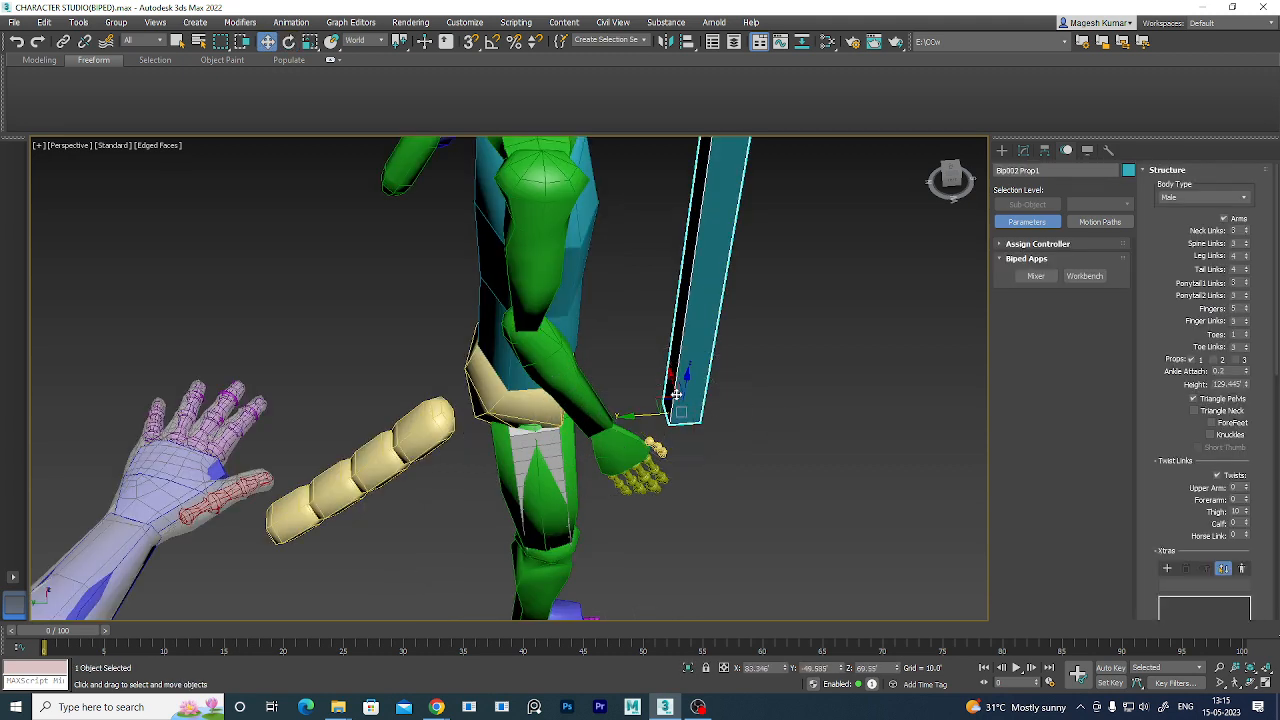
left_click_drag(636, 416, 603, 426)
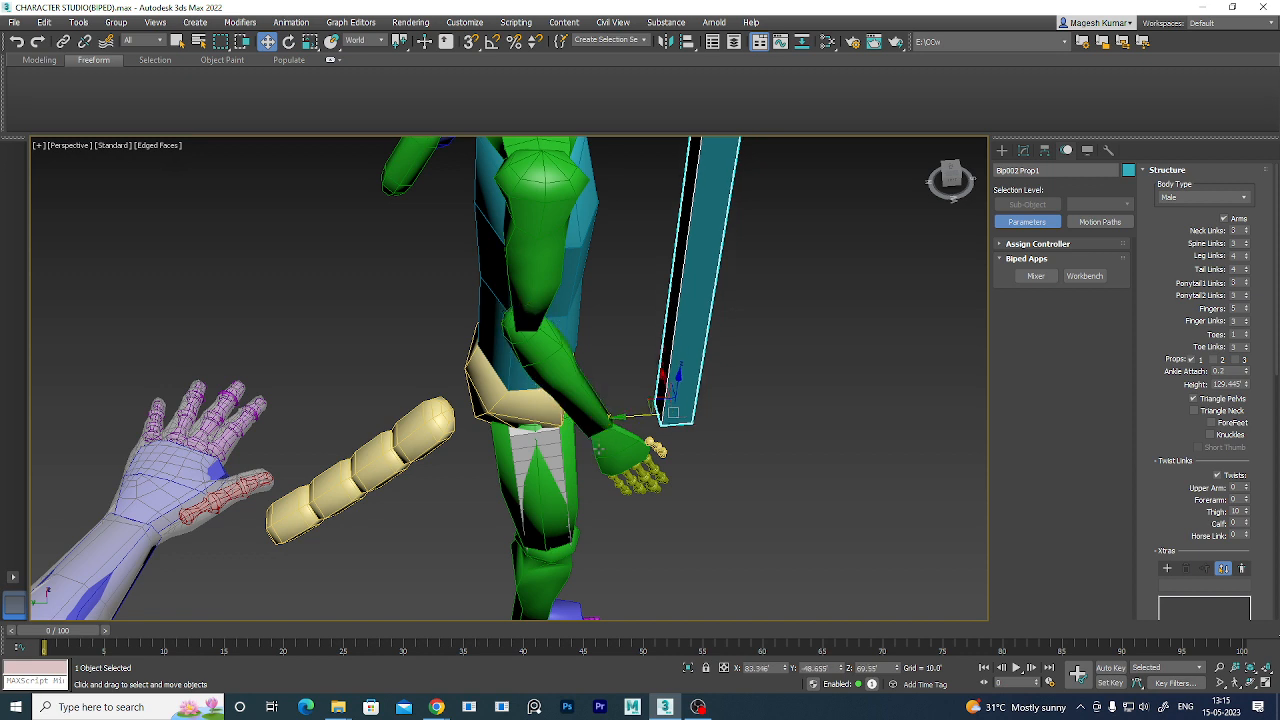
- Rotate the right hand upward at the wrist so that its palm meets the lower end of the prop
left_click(592, 398)
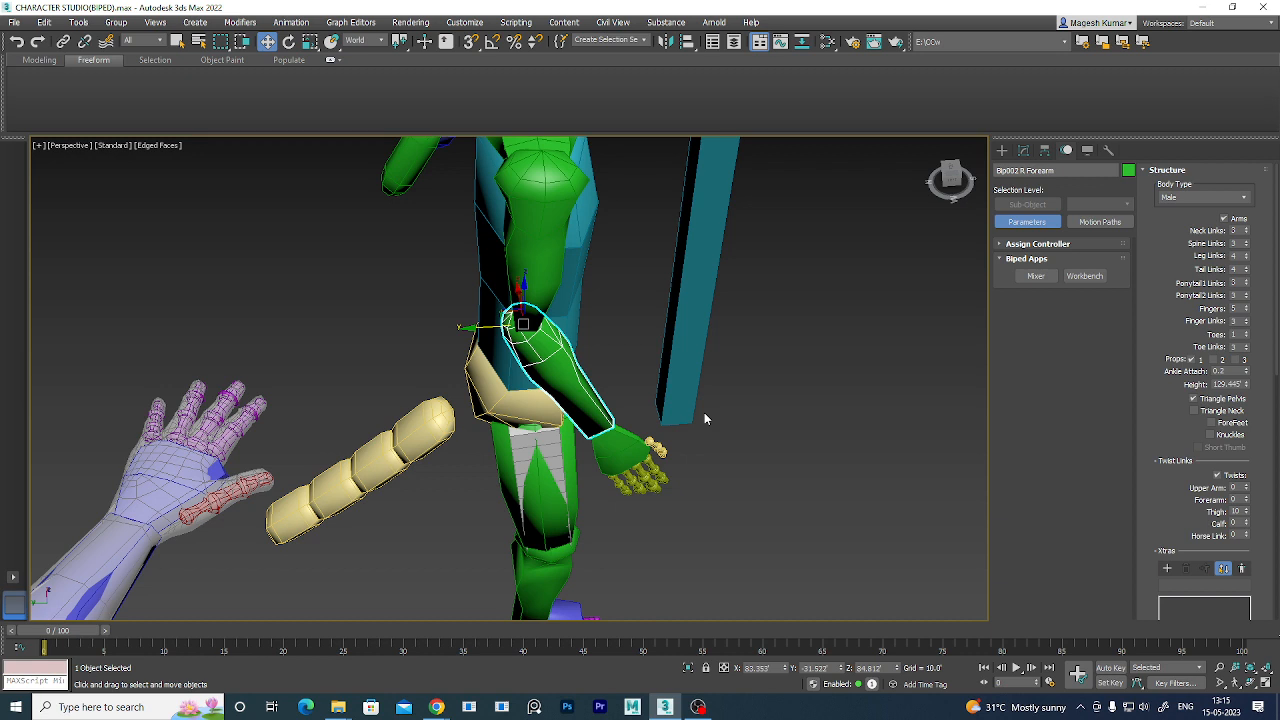
left_click(646, 443)
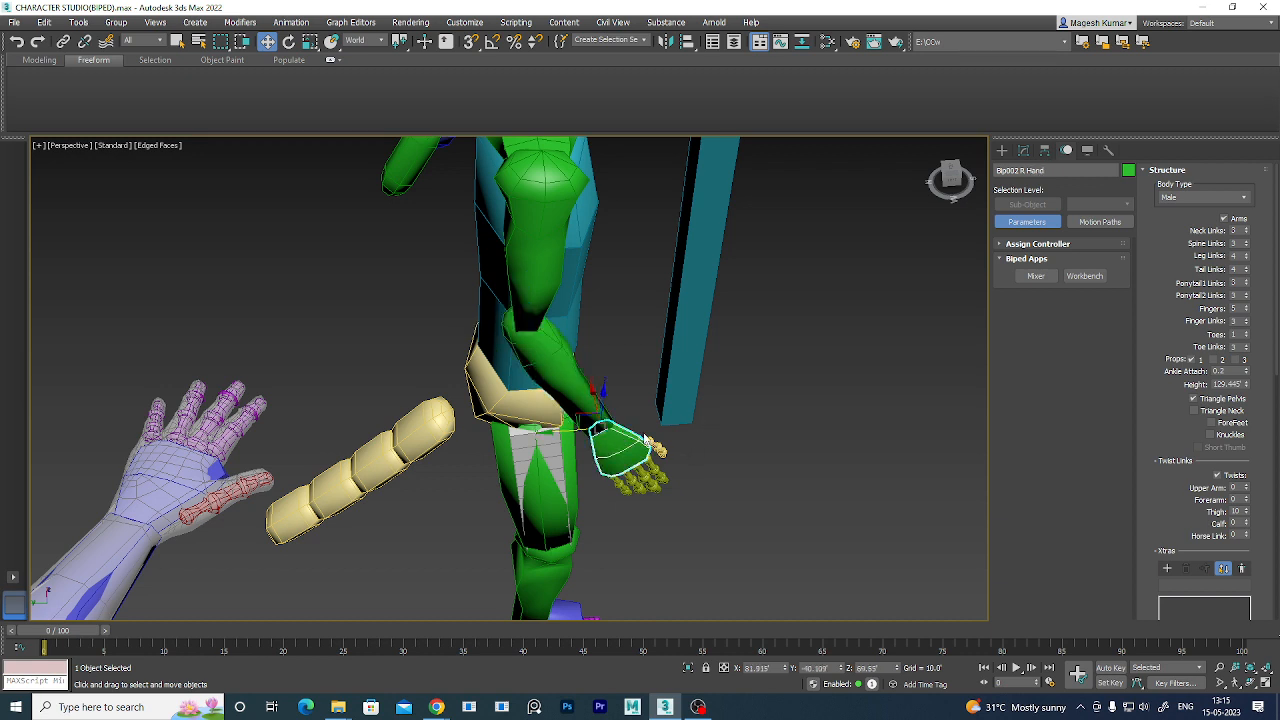
key("e")
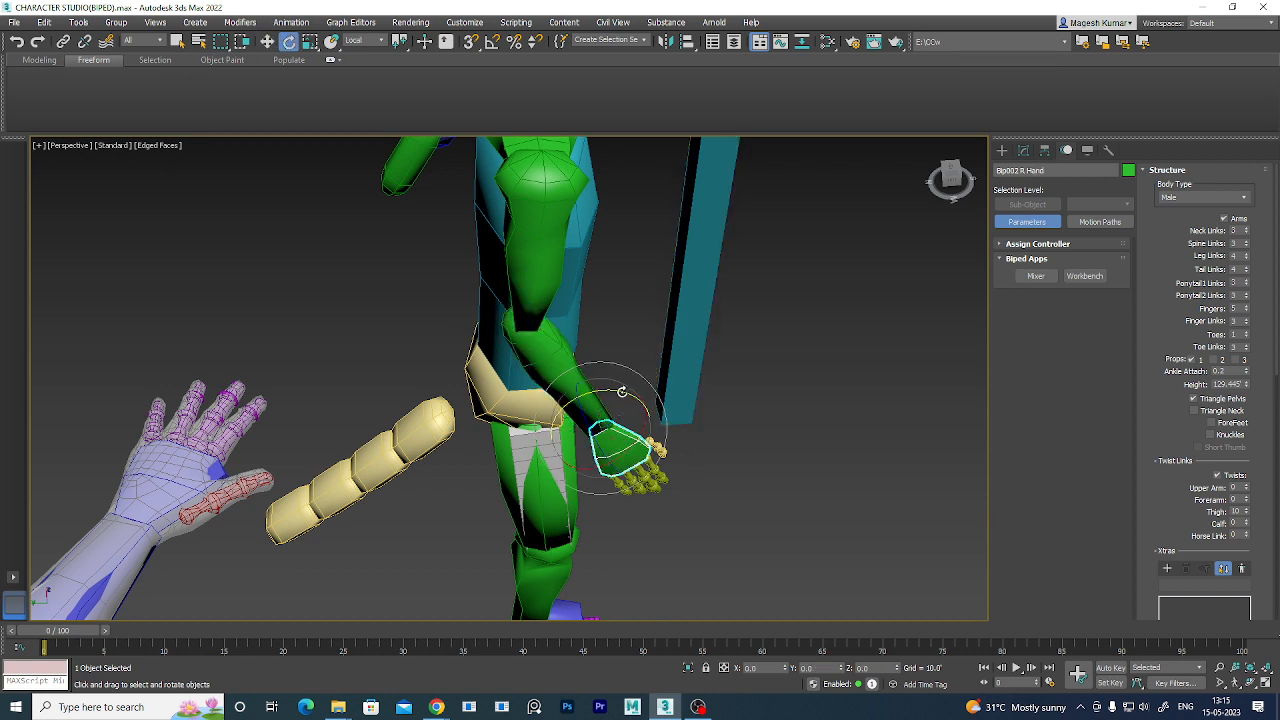
left_click_drag(621, 396, 533, 392)
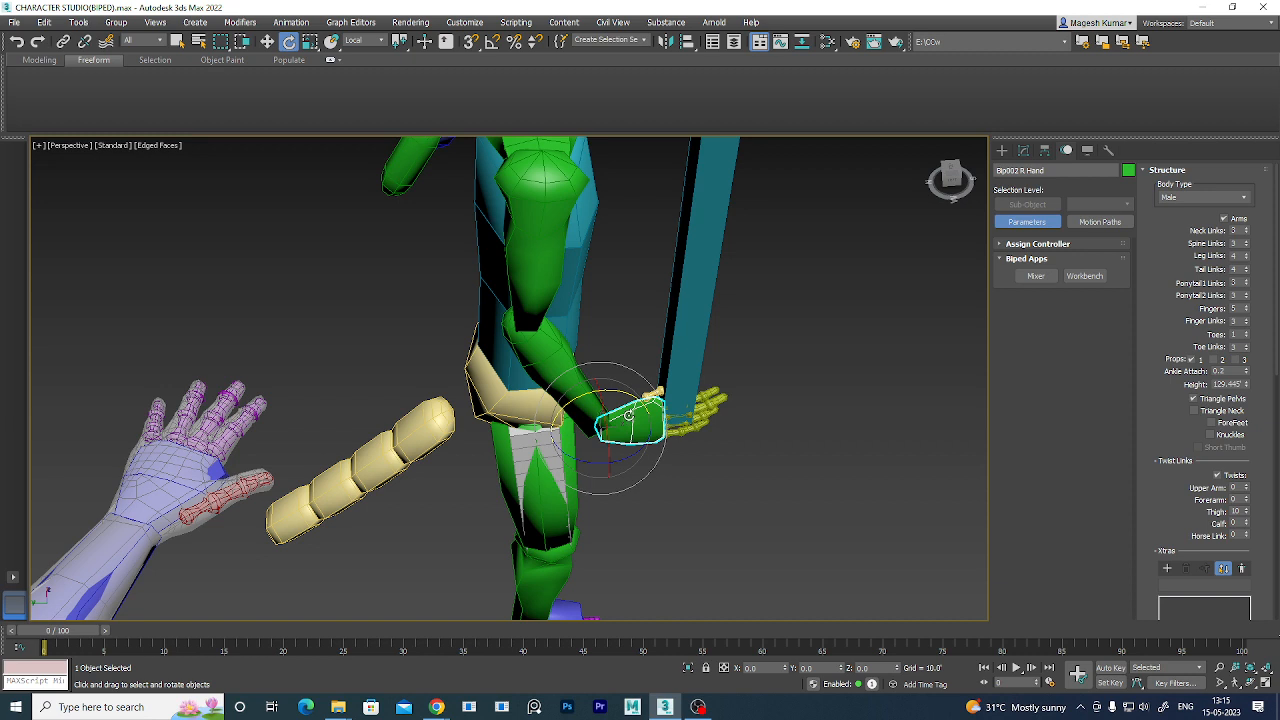
middle_click_drag(650, 398, 748, 413, "alt")
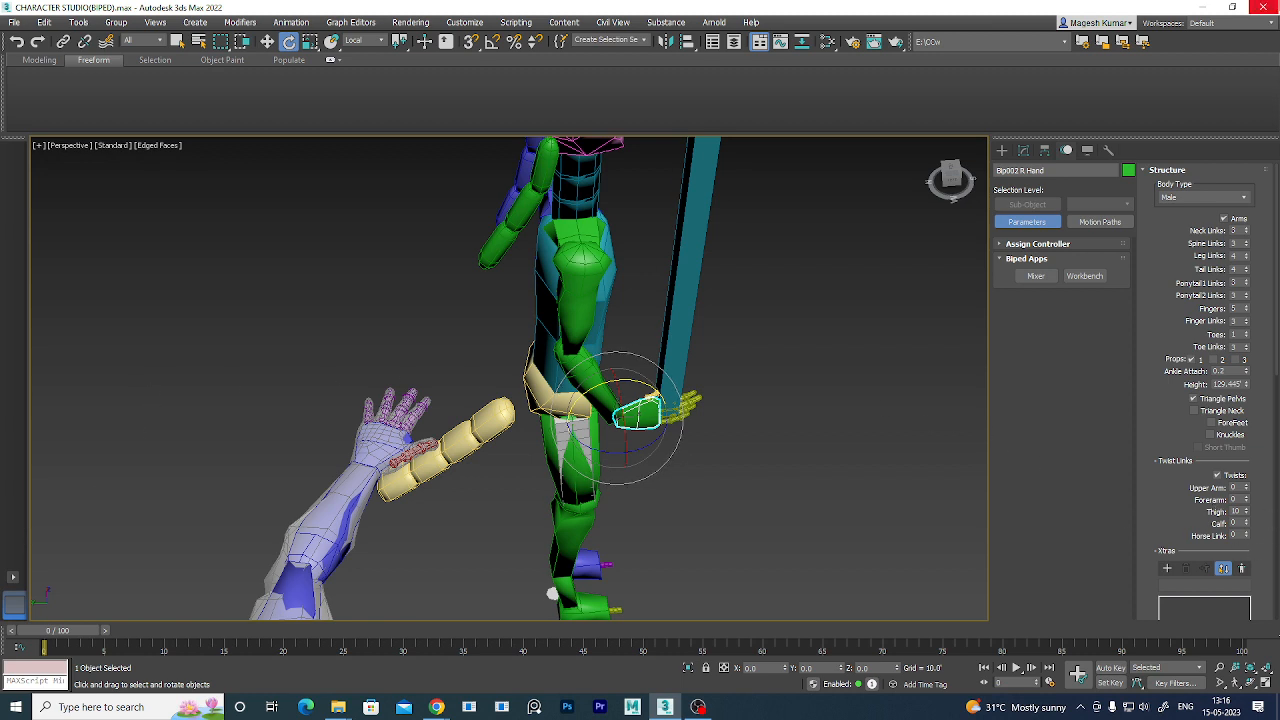
- Add Prop 2 to the Biped and inspect the props on both sides of the body
left_click(1213, 360)
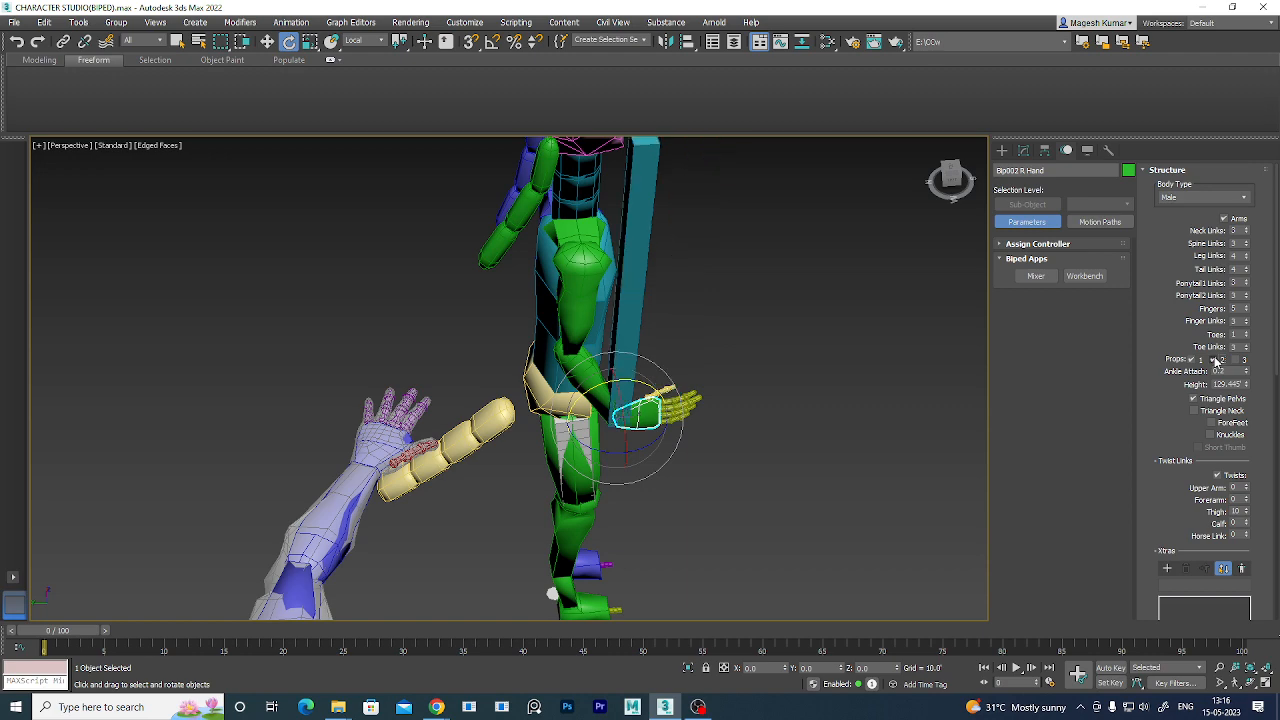
middle_click_drag(693, 421, 546, 413, "alt")
scroll(643, 388, "down", 5)
middle_click_drag(737, 398, 830, 389, "alt")
scroll(848, 389, "up", 4)
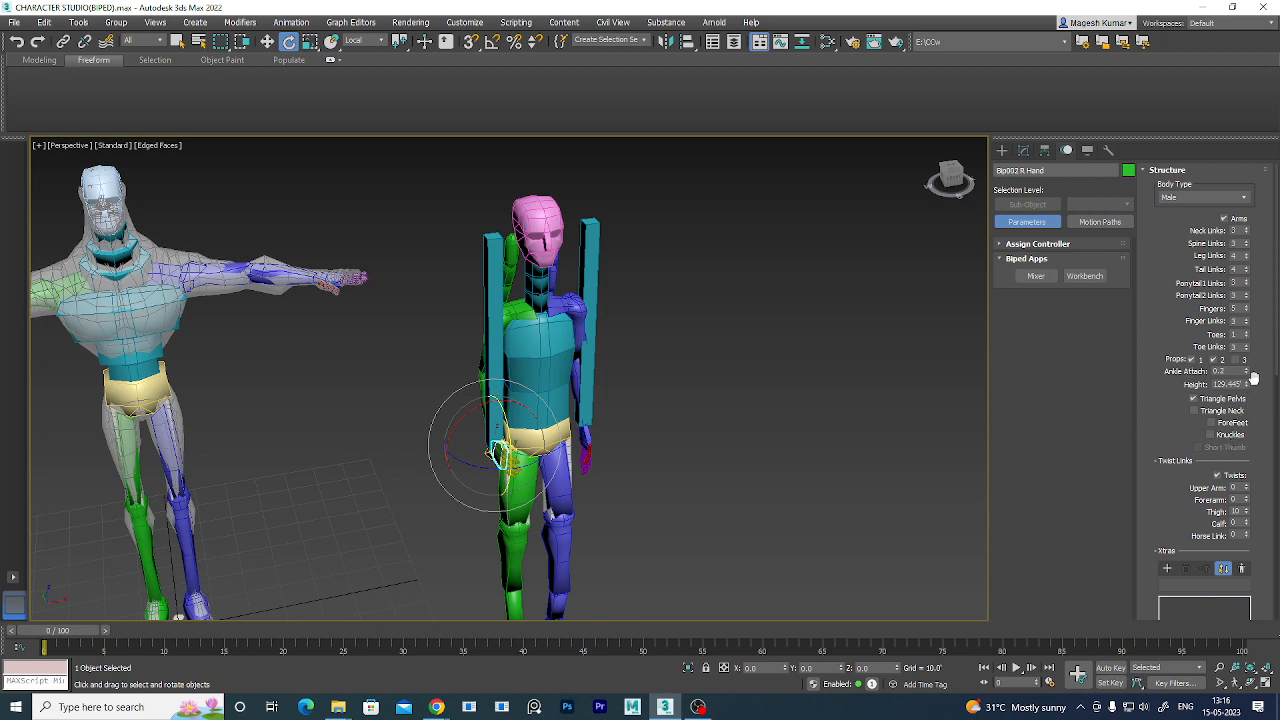
- Set the Biped's Ankle Attach value to 0.0, keeping the feet in view
left_click_drag(1250, 372, 1270, 392)
middle_click_drag(692, 452, 768, 416)
scroll(558, 419, "up", 3)
middle_click_drag(590, 400, 588, 437)
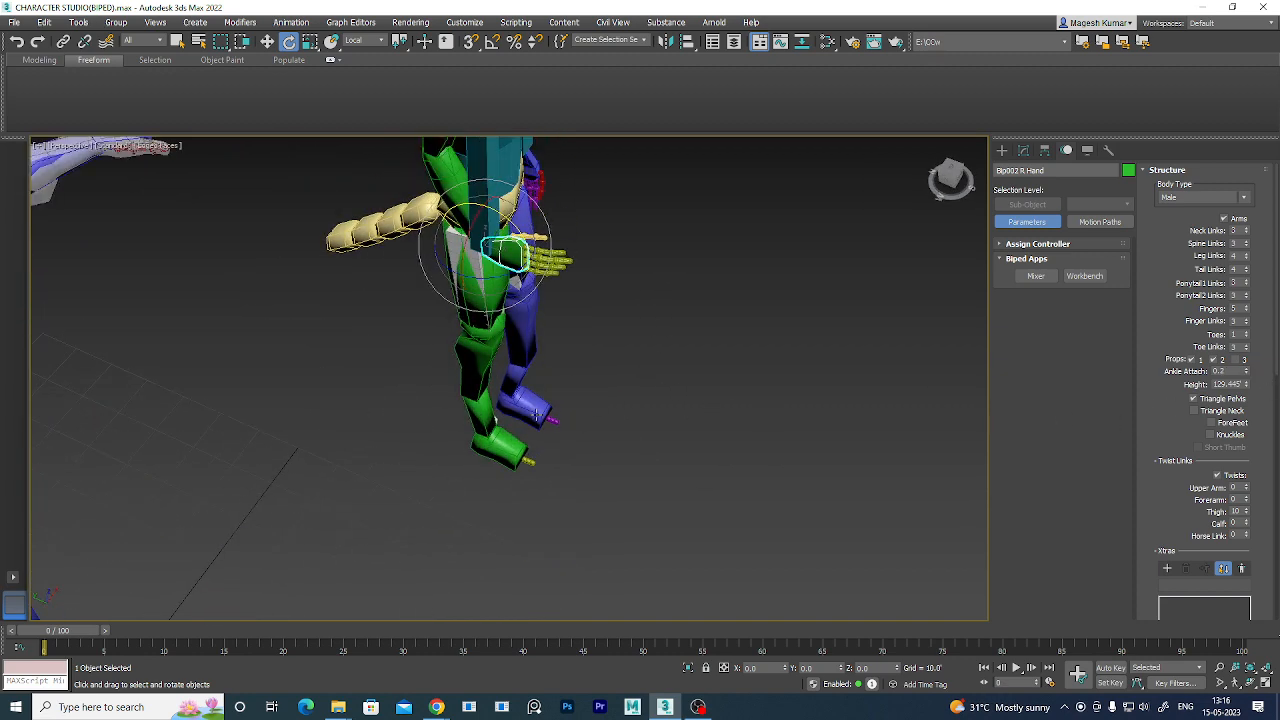
left_click_drag(1246, 372, 623, 589)
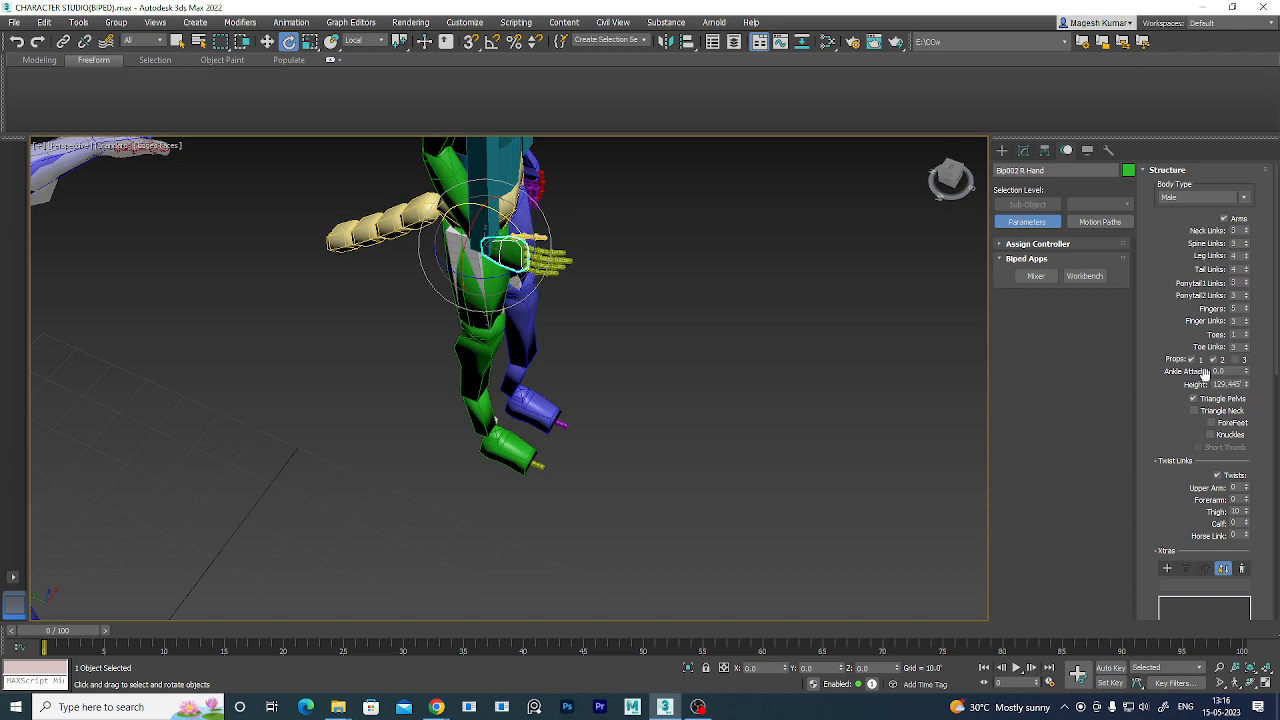
- Reduce the Biped's height to 42.445' and toggle the ForeFeet option, leaving it off
left_click_drag(1248, 386, 180, 228)
right_click(180, 228)
left_click(1240, 424)
left_click(1240, 424)
left_click(1240, 424)
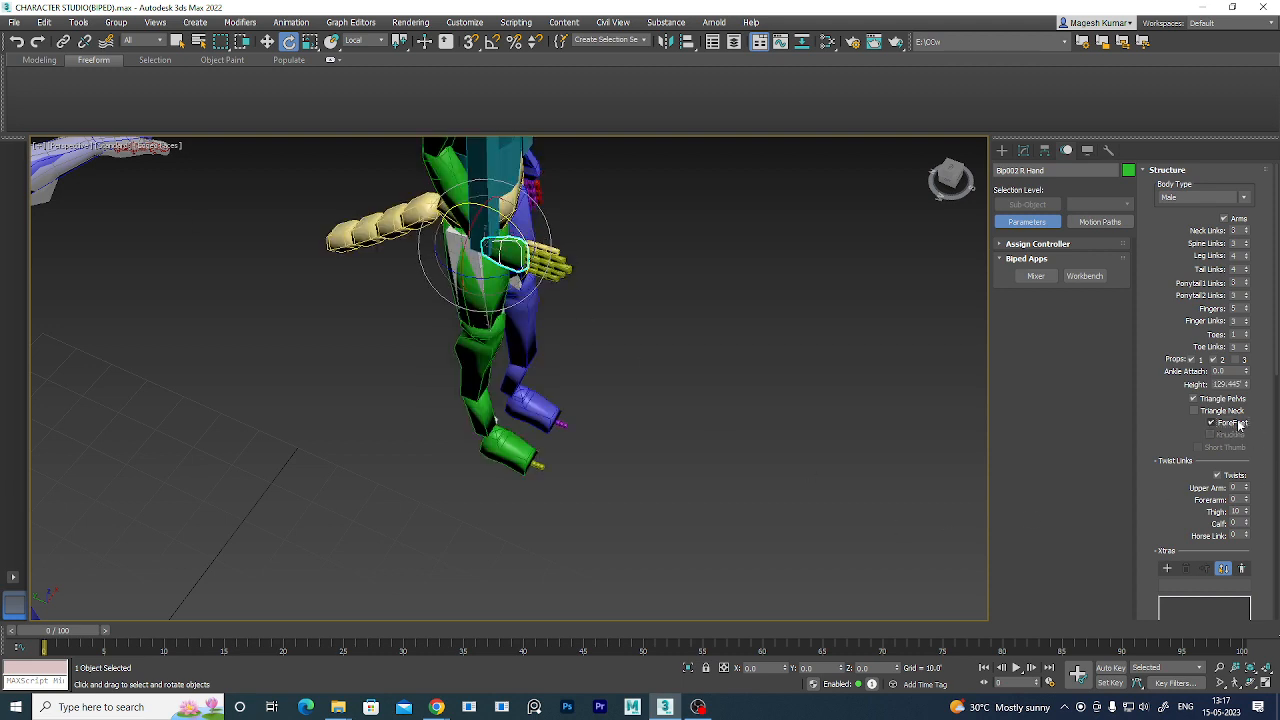
left_click(1240, 424)
left_click(1240, 424)
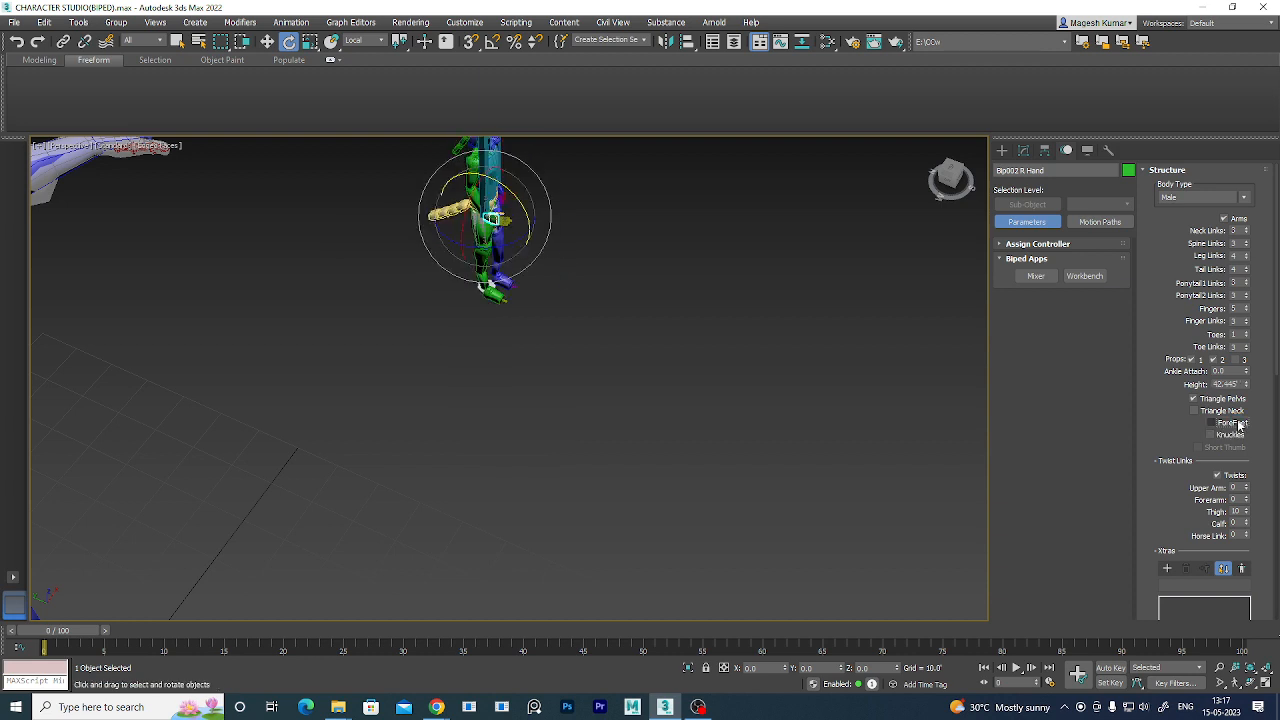
left_click(1240, 424)
- Try the ForeFeet option on the right hand's fingers up close, and switch it off again
scroll(586, 349, "up", 5)
middle_click_drag(565, 333, 795, 445)
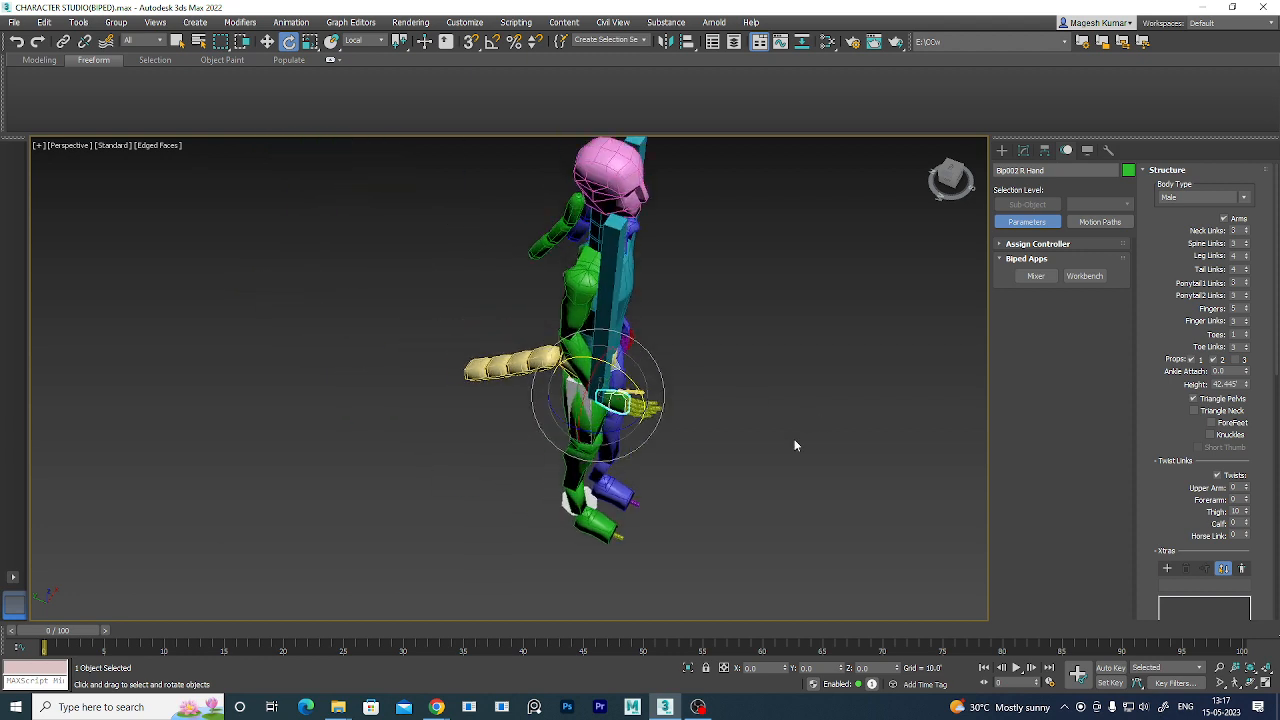
scroll(795, 442, "up", 2)
key("z")
scroll(794, 448, "down", 1)
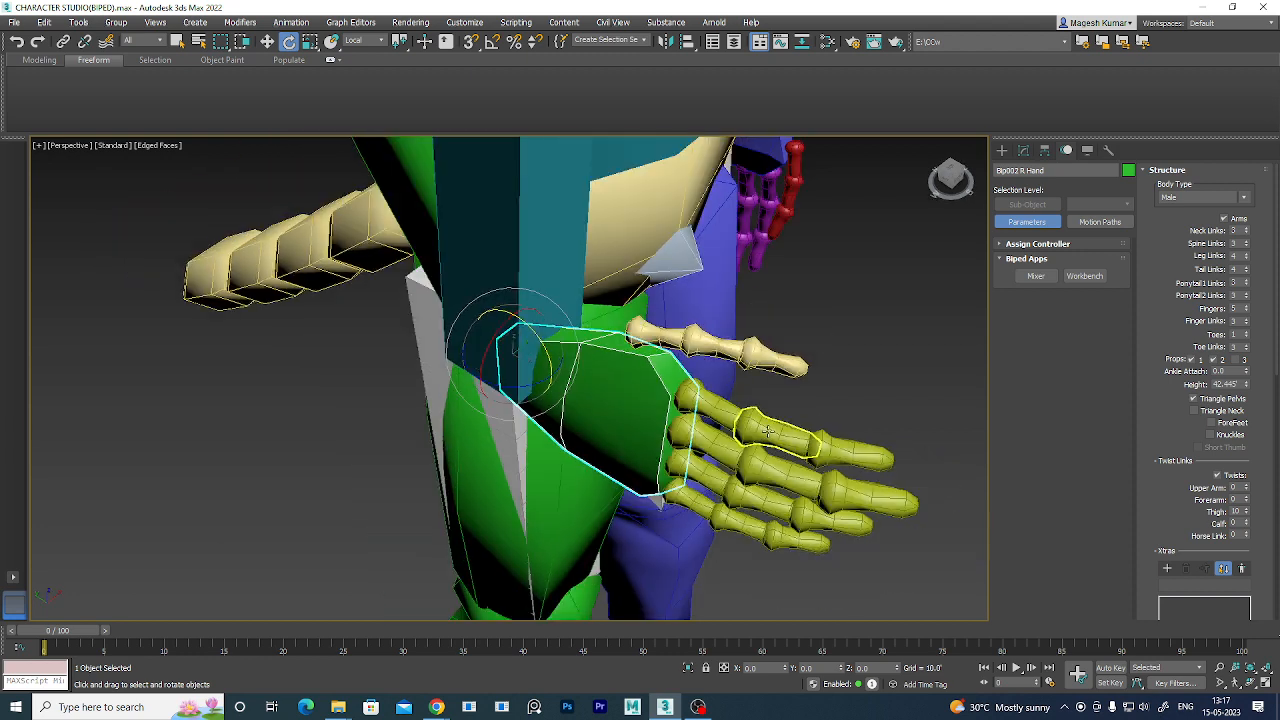
left_click(1244, 424)
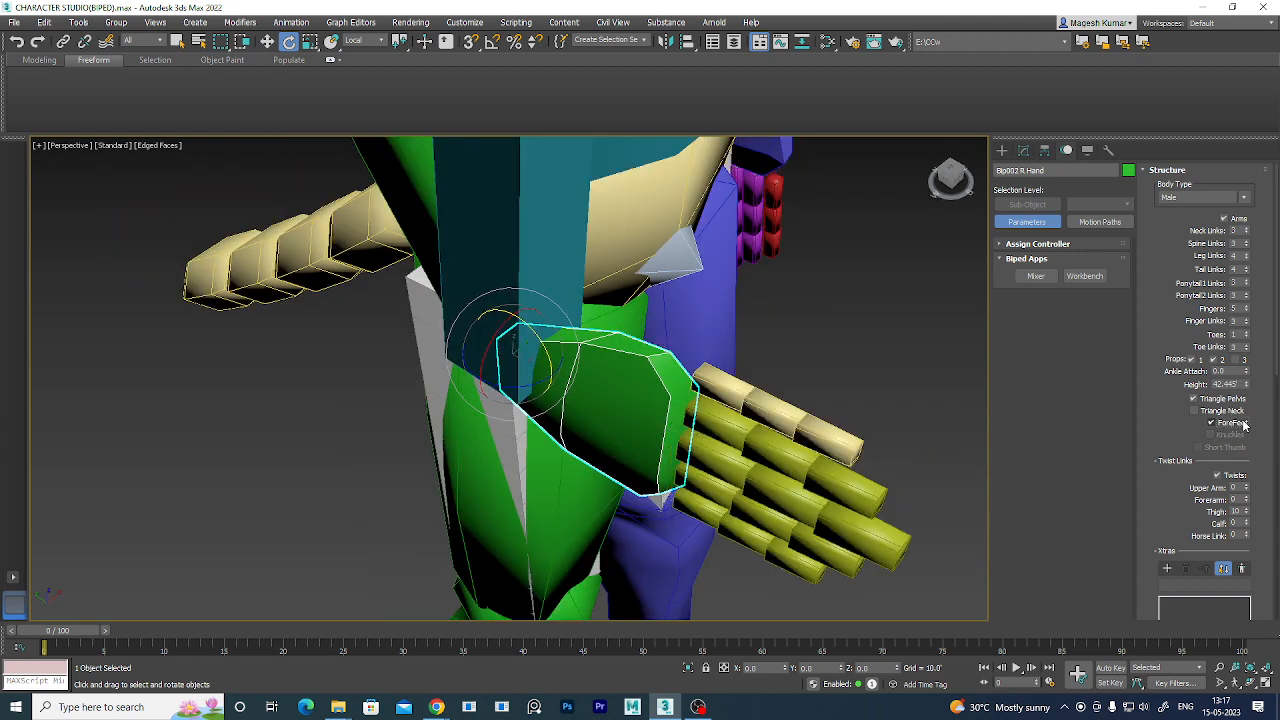
left_click(1243, 423)
- Toggle the Knuckles option to compare the right hand's finger structure, leaving it off
left_click(1231, 437)
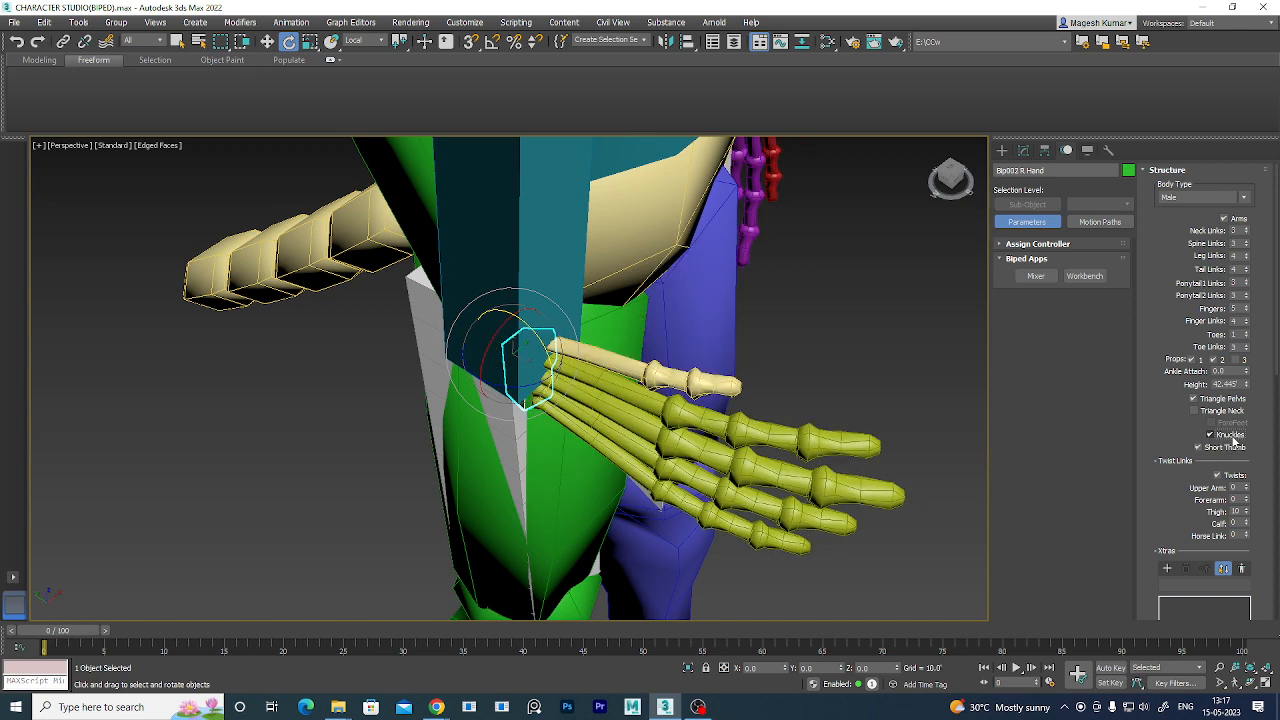
left_click(1232, 440)
left_click(1232, 440)
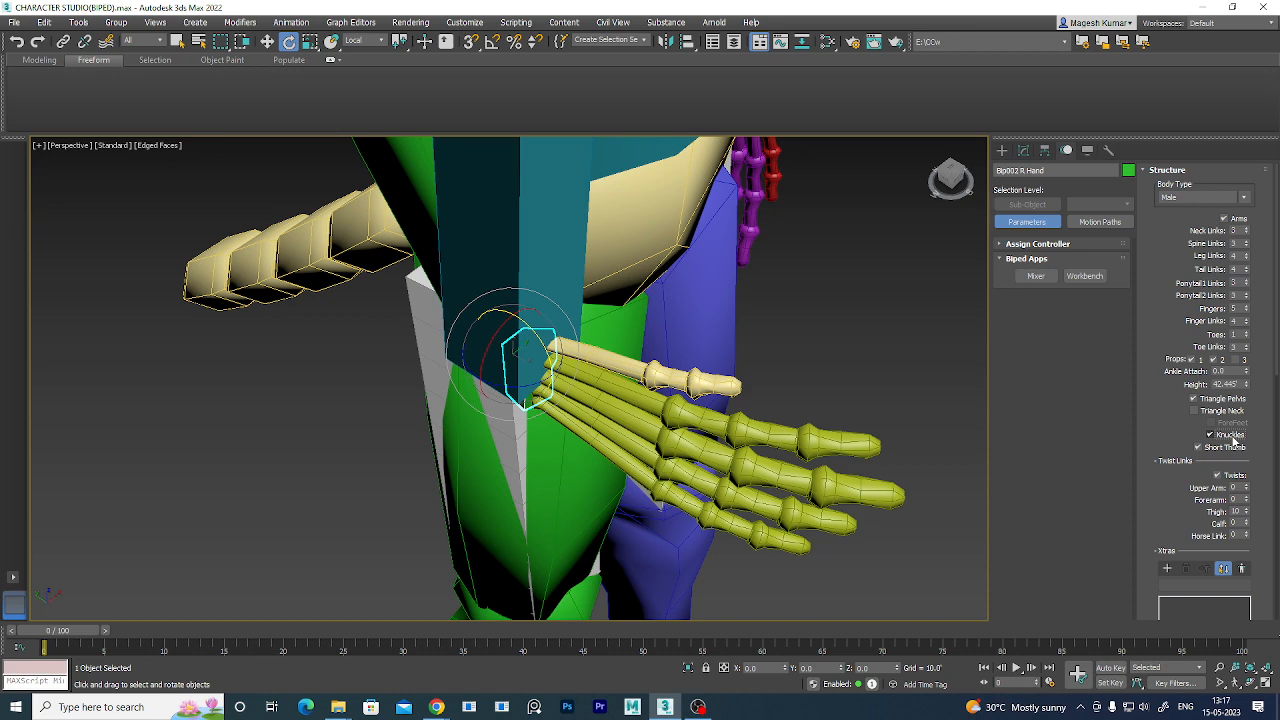
left_click(1234, 440)
middle_click_drag(771, 434, 662, 376)
scroll(748, 386, "down", 2)
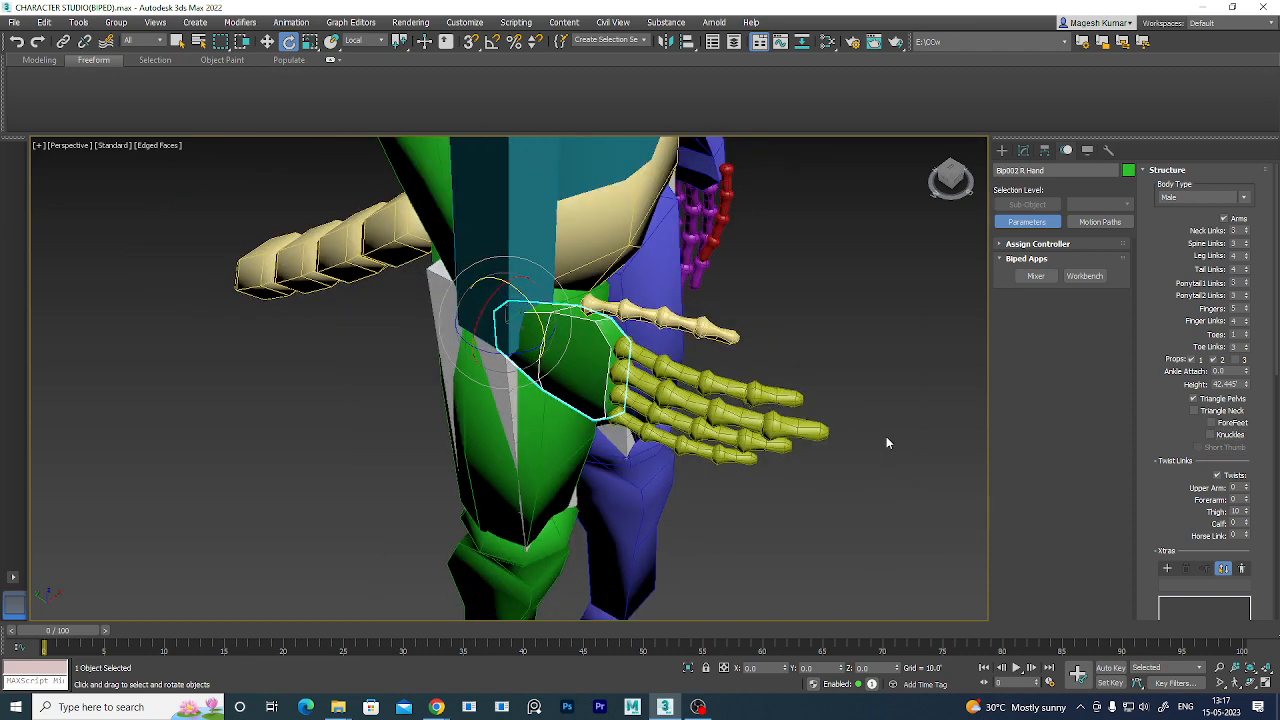
middle_click_drag(886, 443, 780, 428)
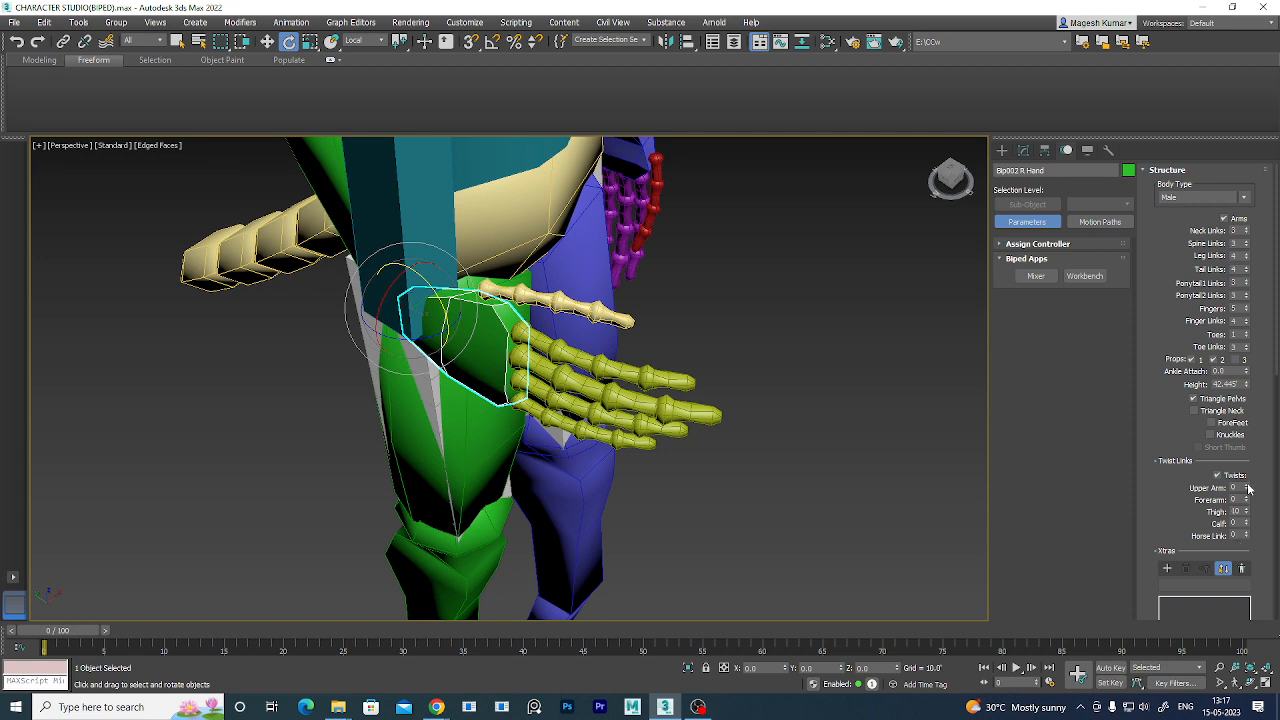
- Set the Upper Arm and Forearm twist links to 10 each
left_click_drag(1247, 487, 1256, 446)
scroll(899, 468, "down", 3)
middle_click_drag(861, 507, 830, 495, "alt")
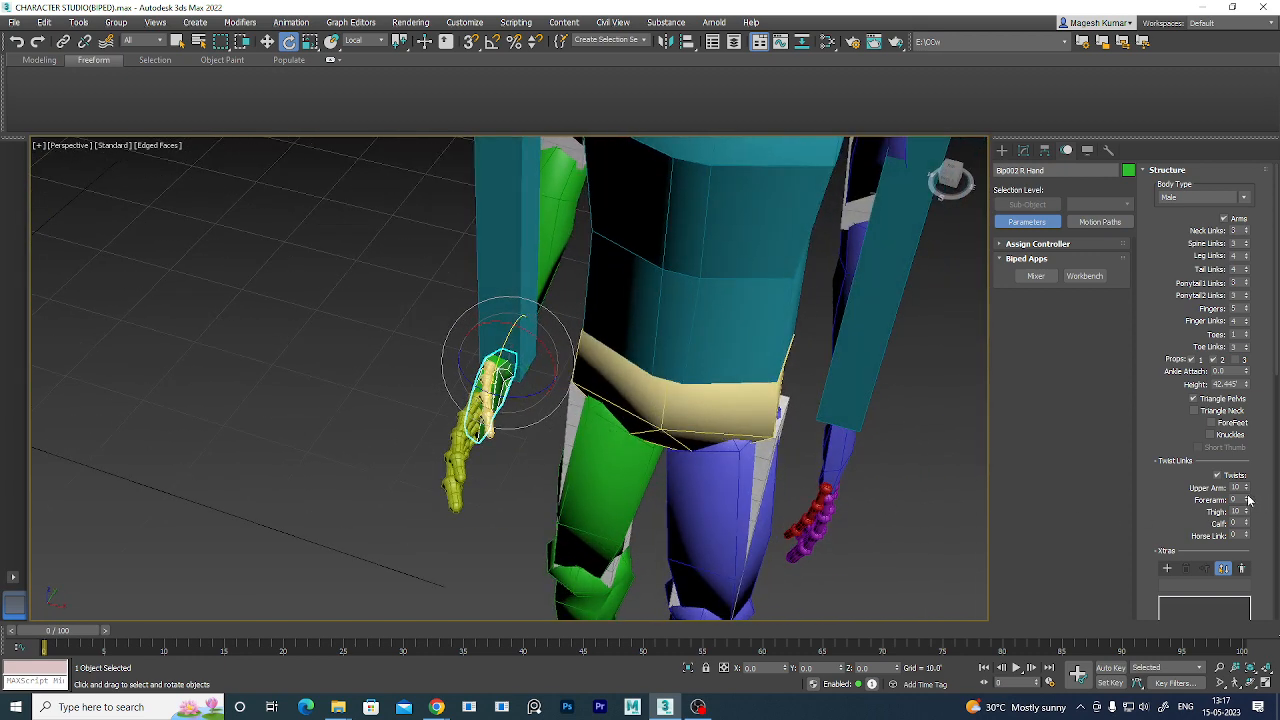
left_click_drag(1247, 499, 285, 388)
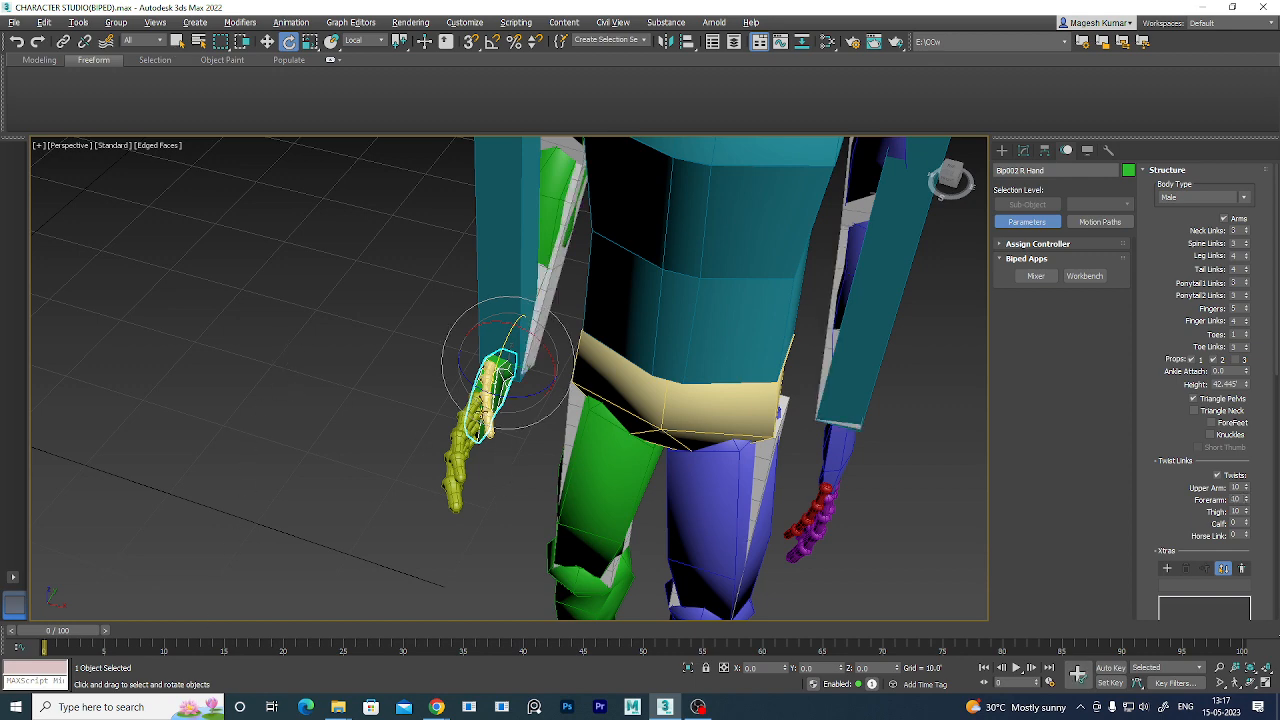
- Rotate the right hand about the forearm's length at the wrist to twist the forearm twist links
middle_click_drag(480, 415, 700, 480, "alt")
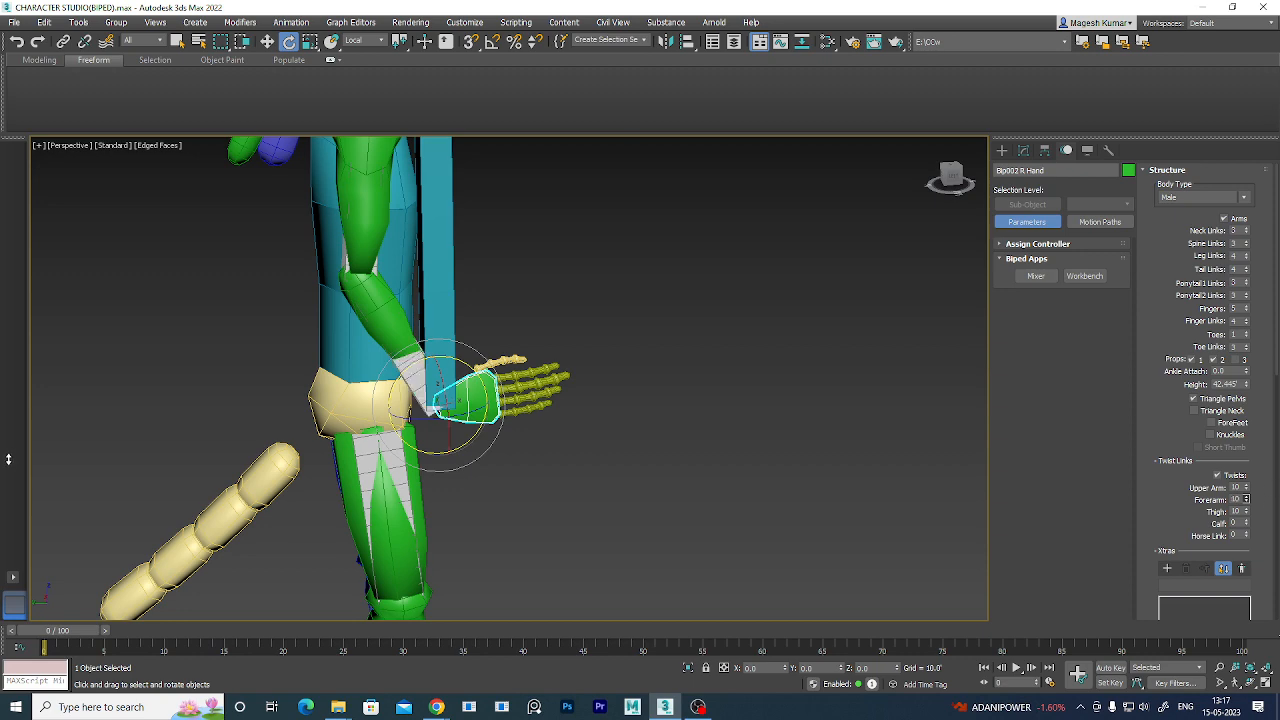
scroll(365, 378, "up", 6)
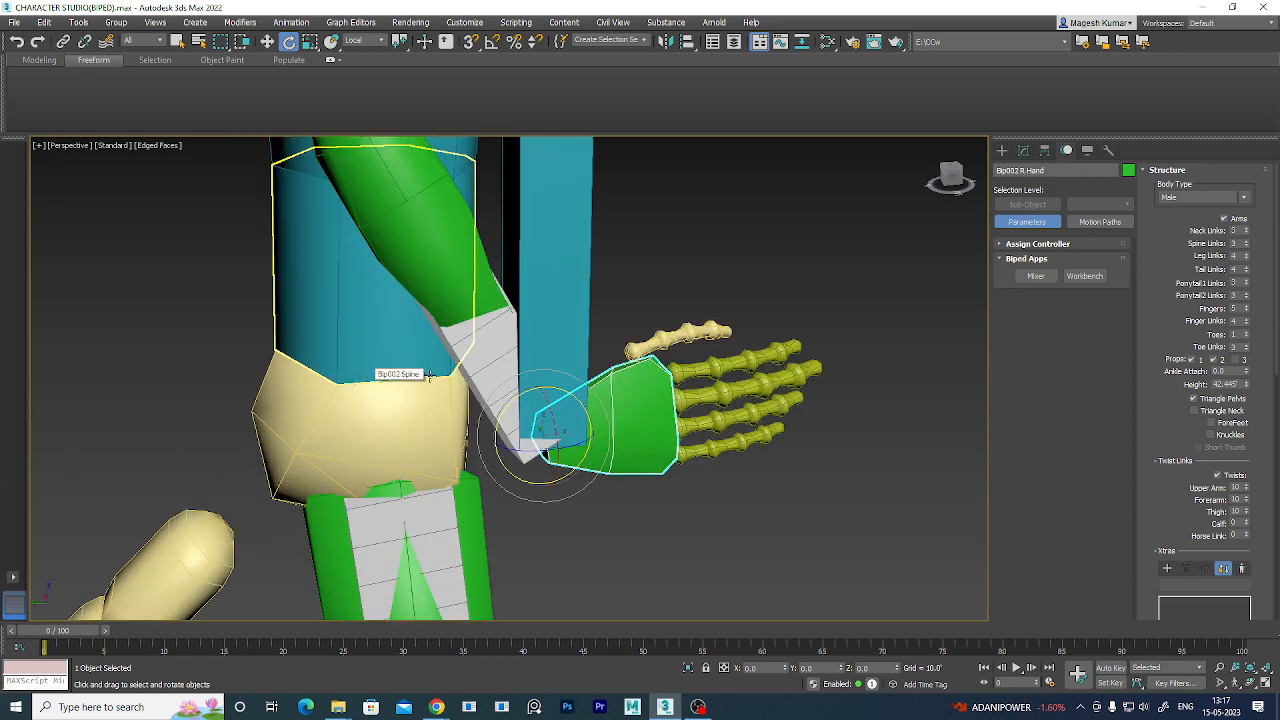
middle_click_drag(506, 369, 711, 443)
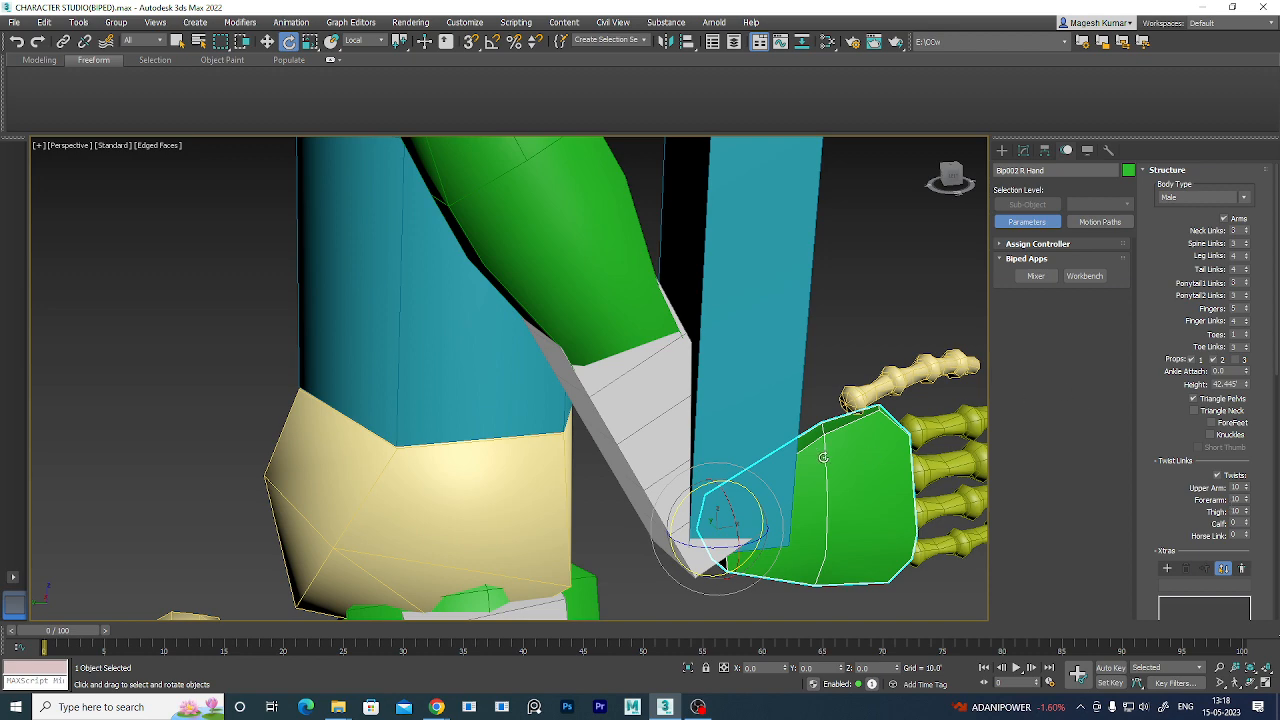
middle_click_drag(815, 460, 722, 527, "alt")
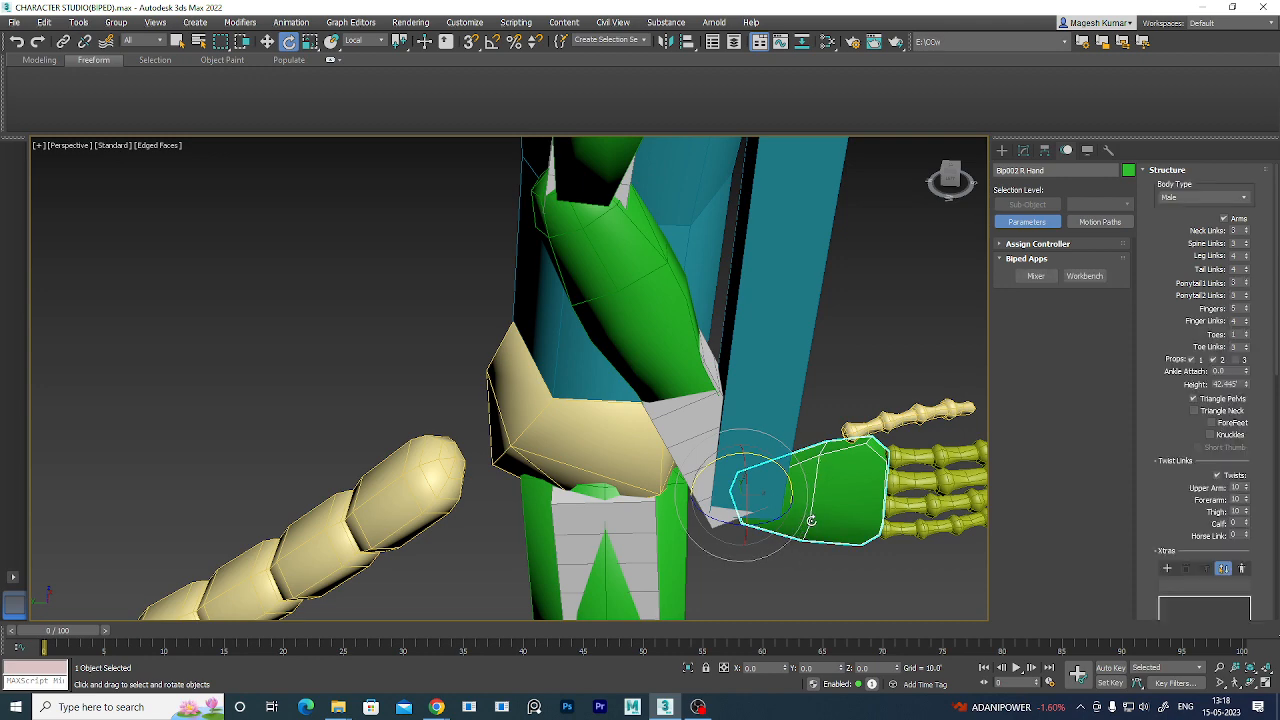
left_click_drag(748, 478, 748, 554)
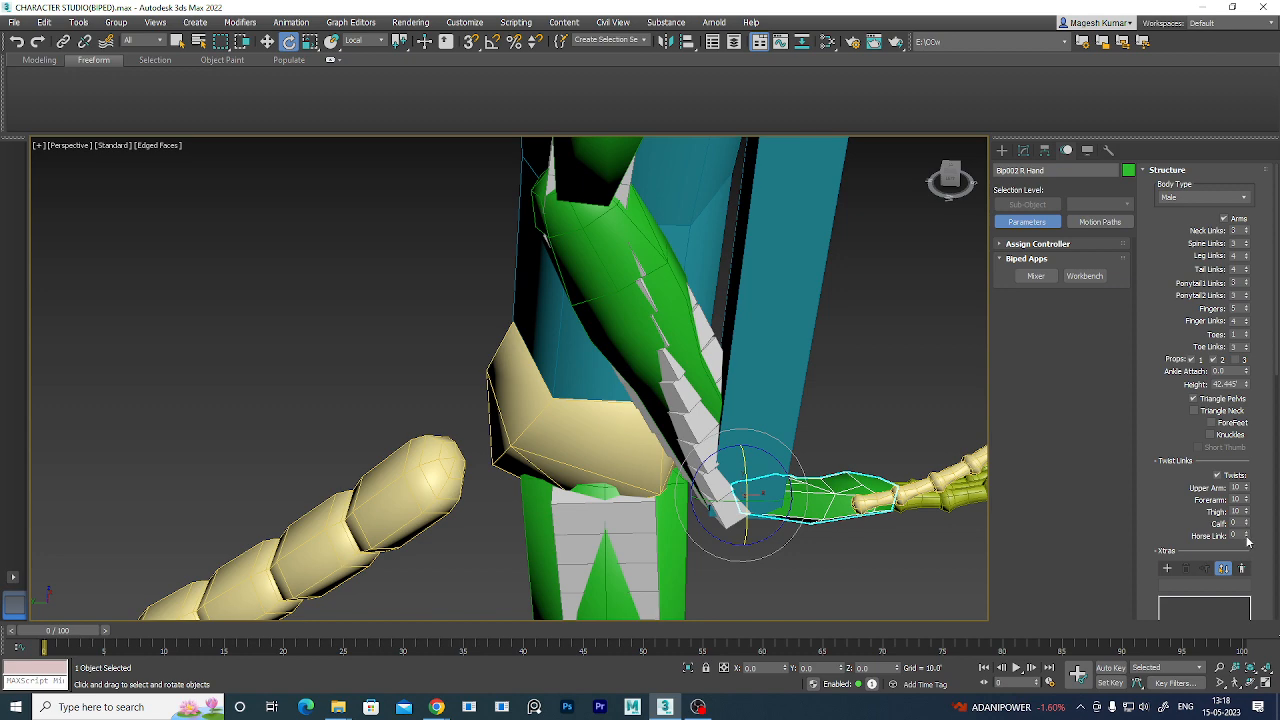
- Select the right calf and rotate it sideways to show the thigh's twist links turning
middle_click_drag(851, 523, 634, 423)
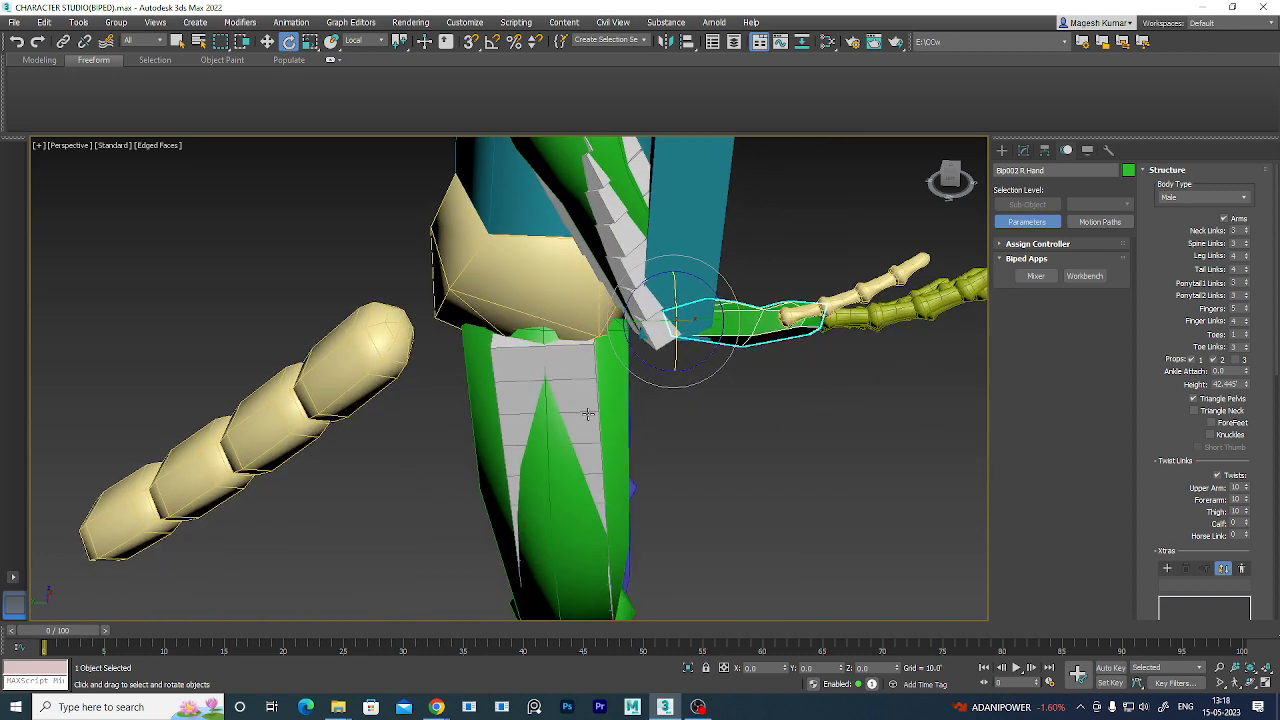
middle_click_drag(707, 452, 737, 453, "alt")
middle_click_drag(555, 452, 619, 338)
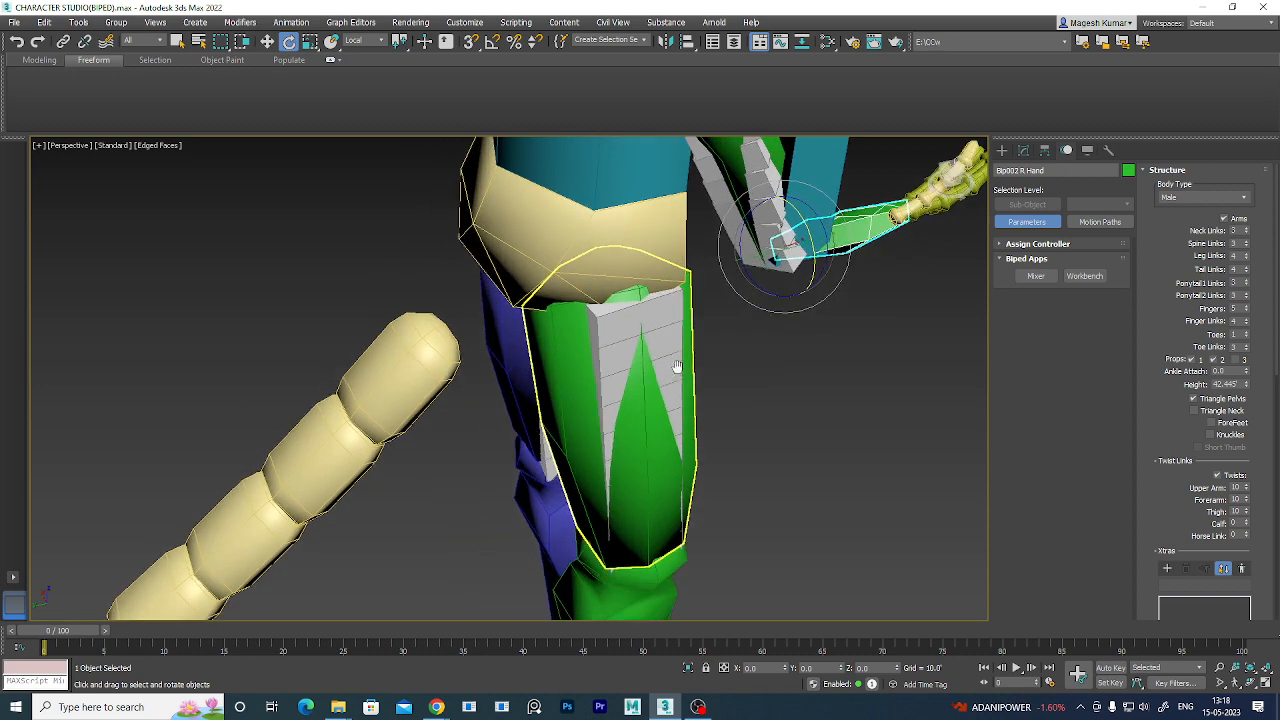
left_click(629, 590)
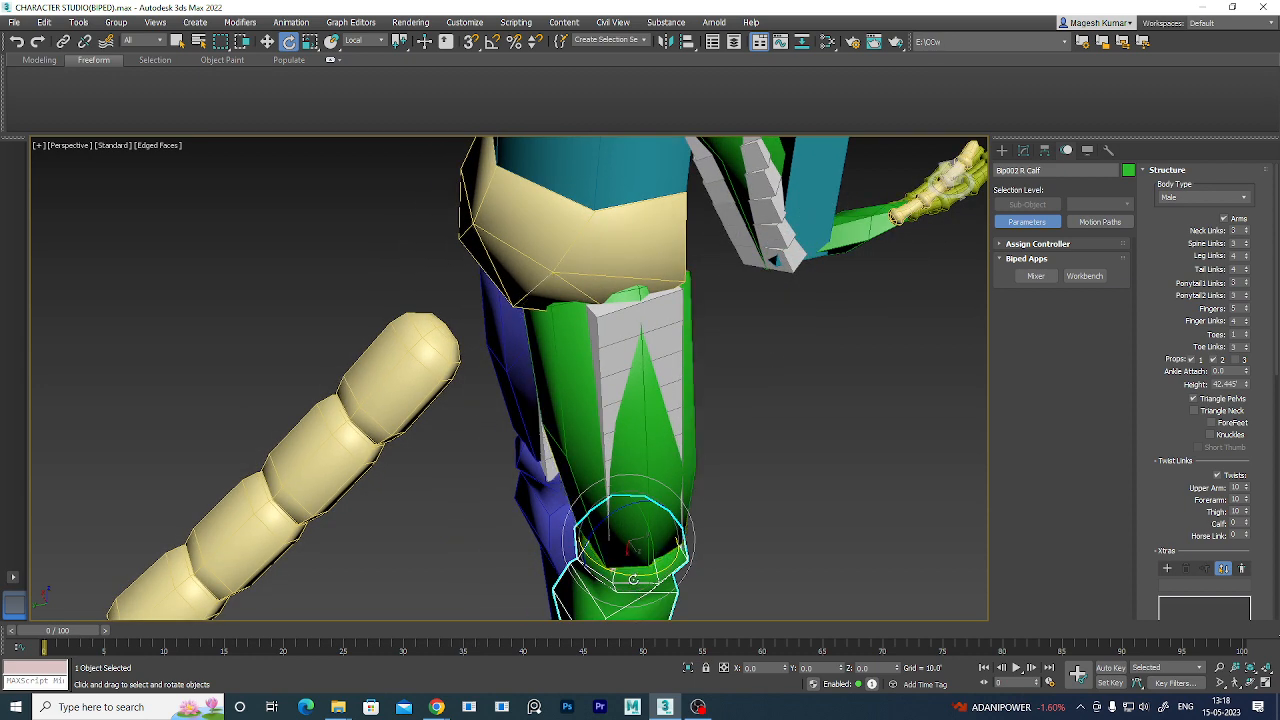
left_click_drag(630, 595, 676, 557)
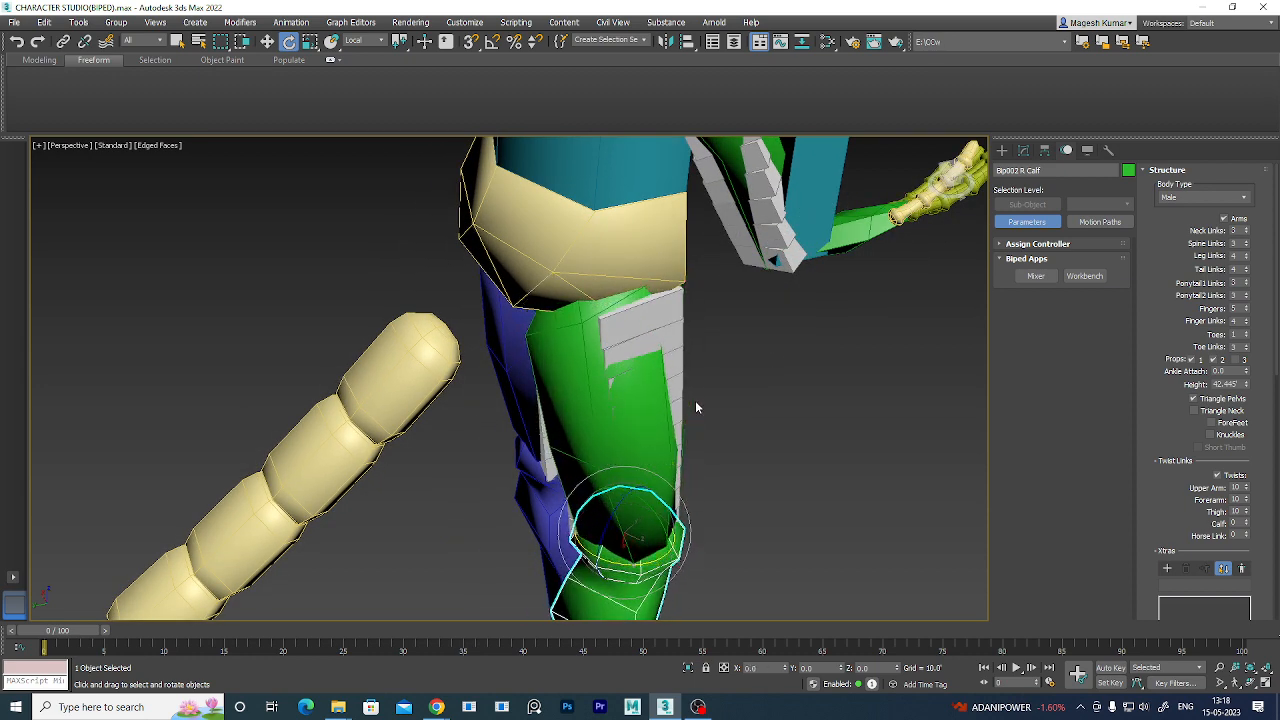
middle_click_drag(697, 477, 622, 303, "alt")
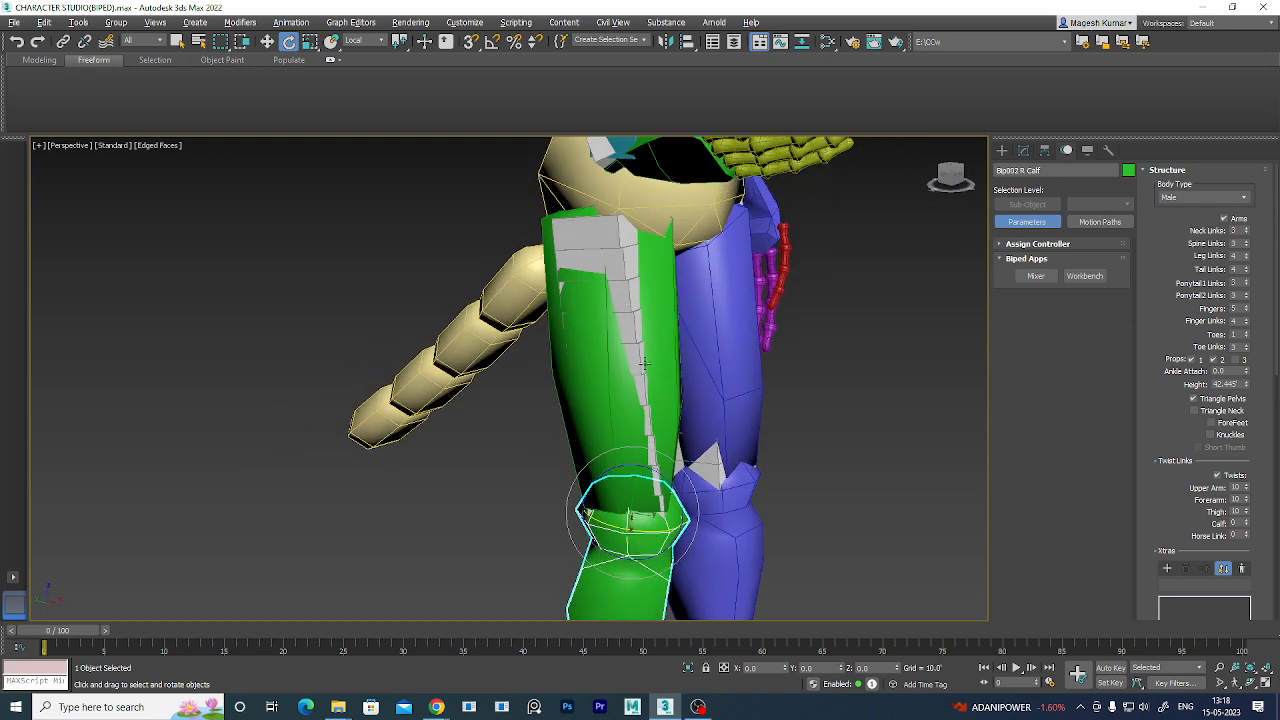
middle_click_drag(646, 390, 742, 404, "alt")
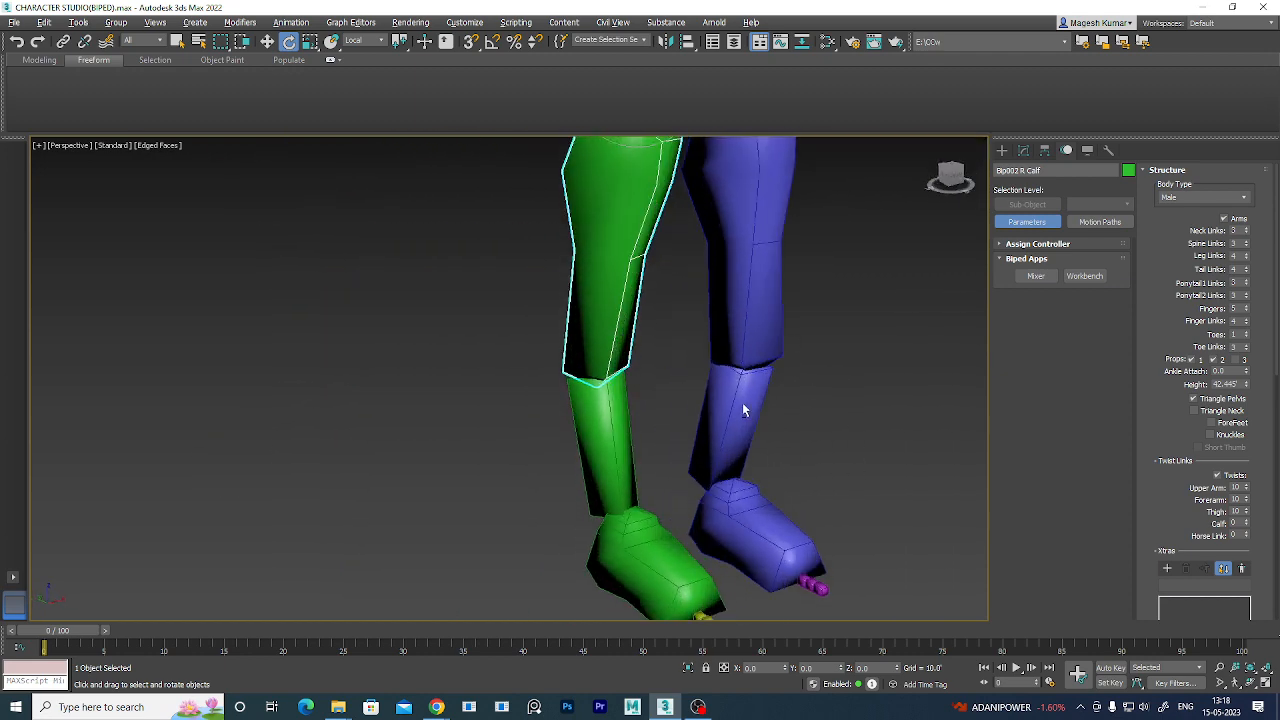
- Set the Calf twist links to 4 and the Horse Link twist links to 6
scroll(742, 404, "down", 6)
middle_click_drag(723, 459, 697, 530)
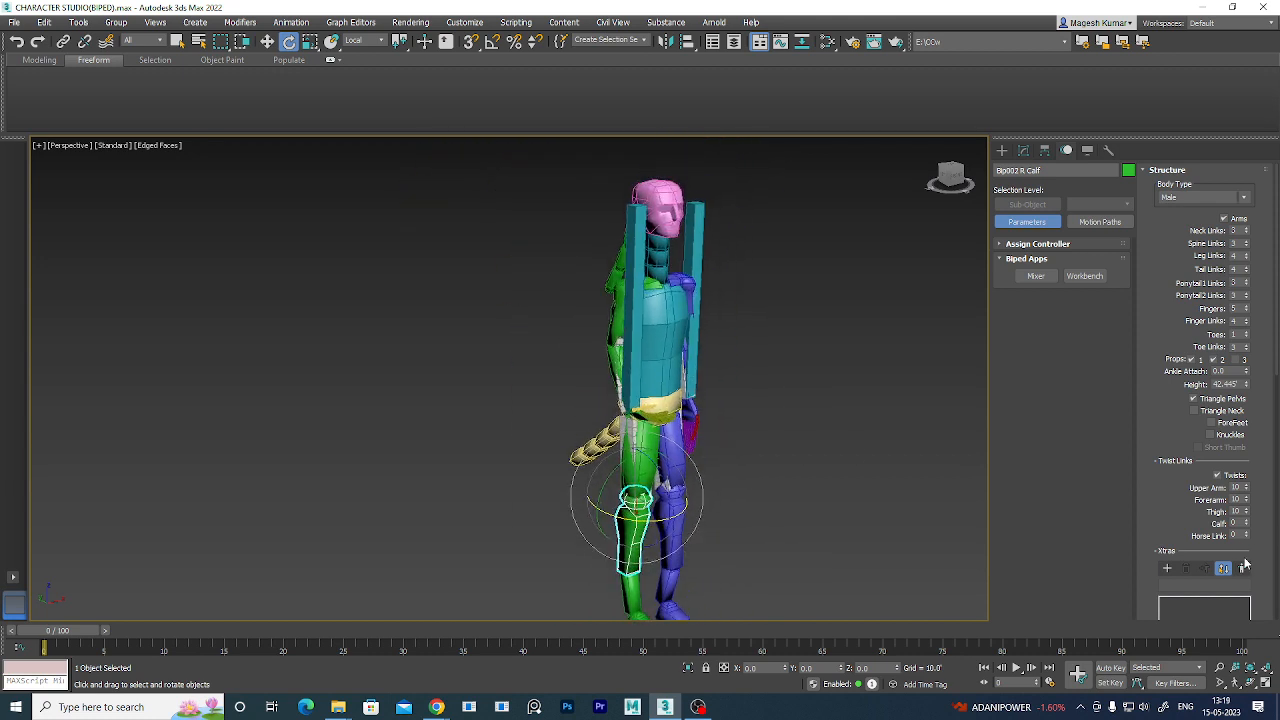
scroll(1240, 555, "down", 2)
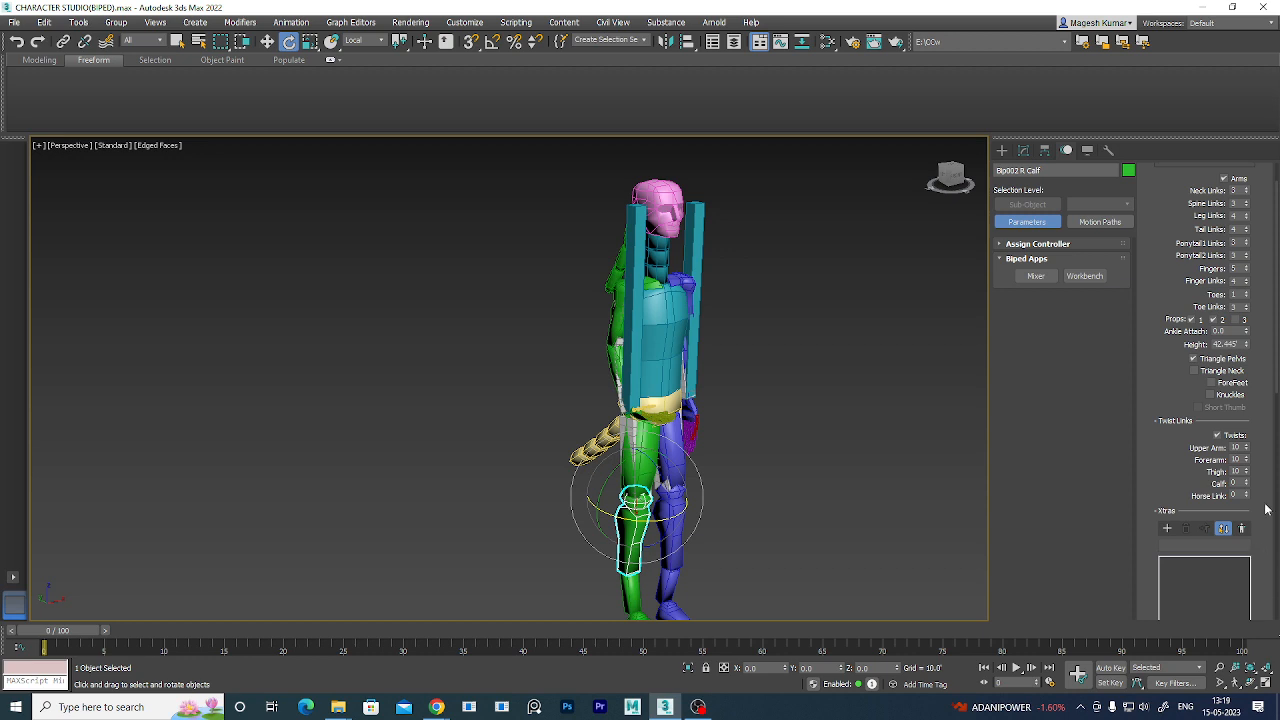
middle_click_drag(648, 560, 673, 440)
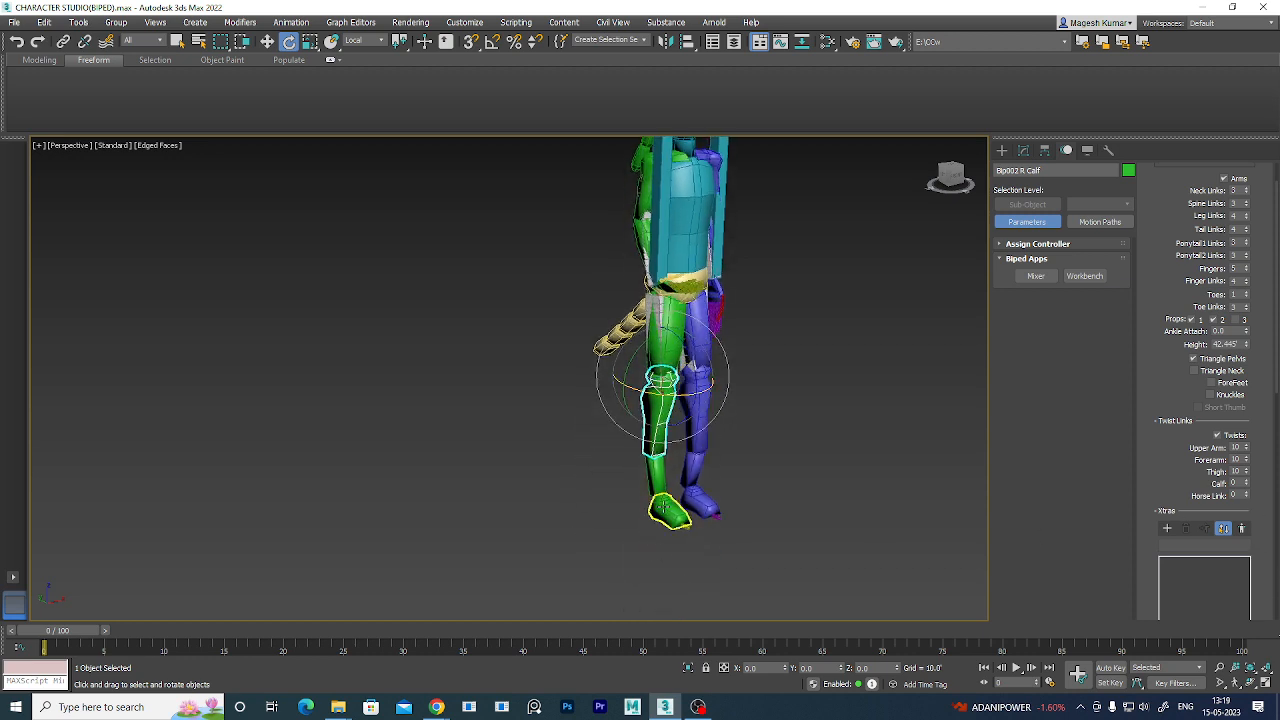
left_click(1247, 483)
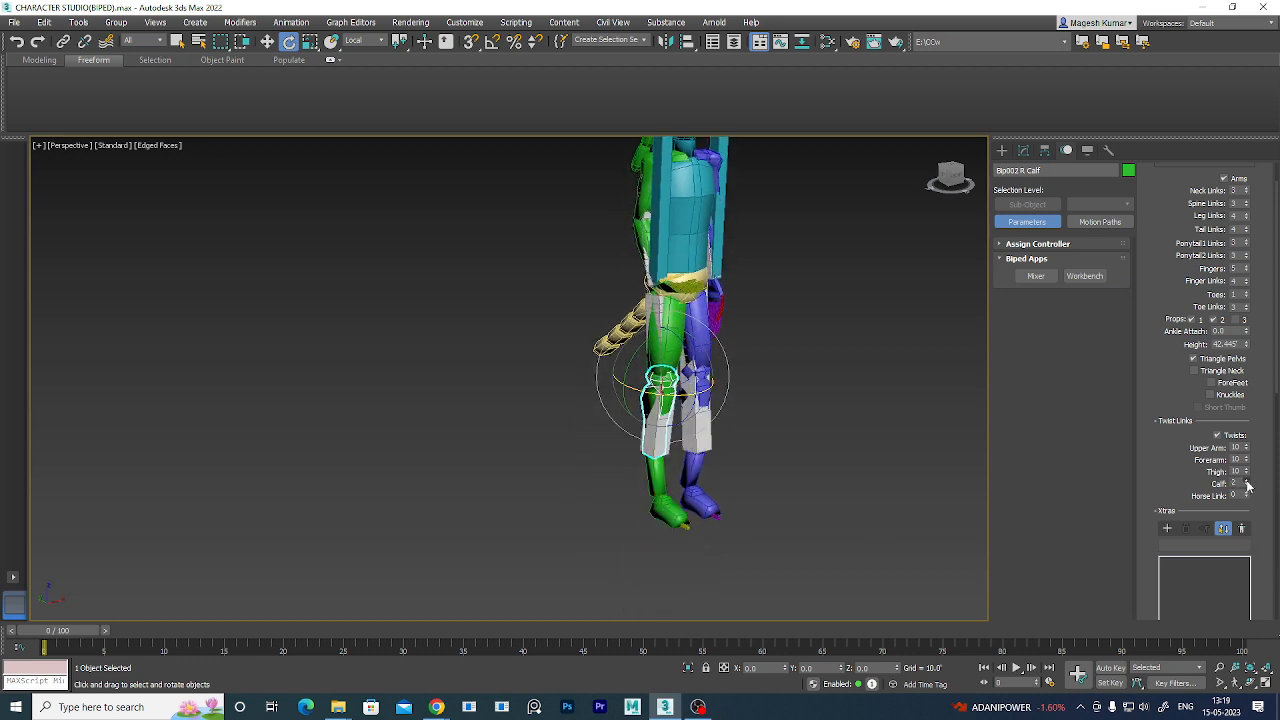
left_click_drag(1246, 494, 1246, 482)
scroll(1147, 456, "down", 5)
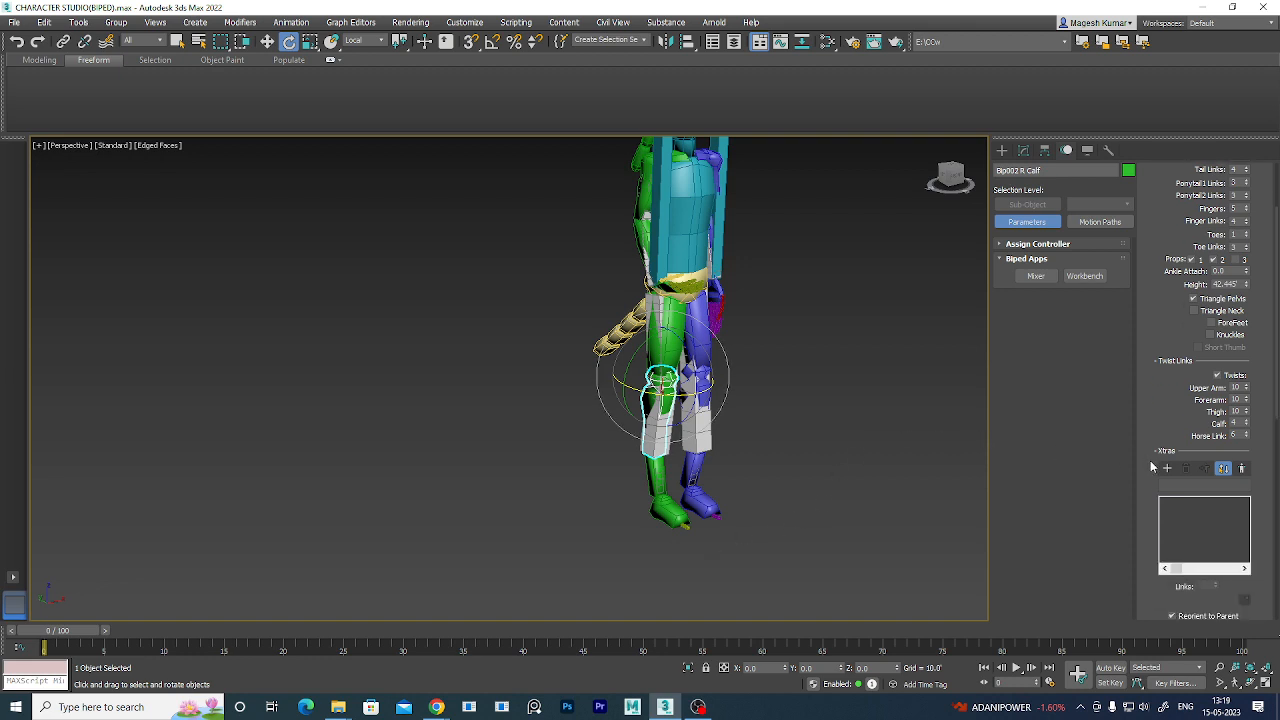
scroll(1150, 460, "up", 2)
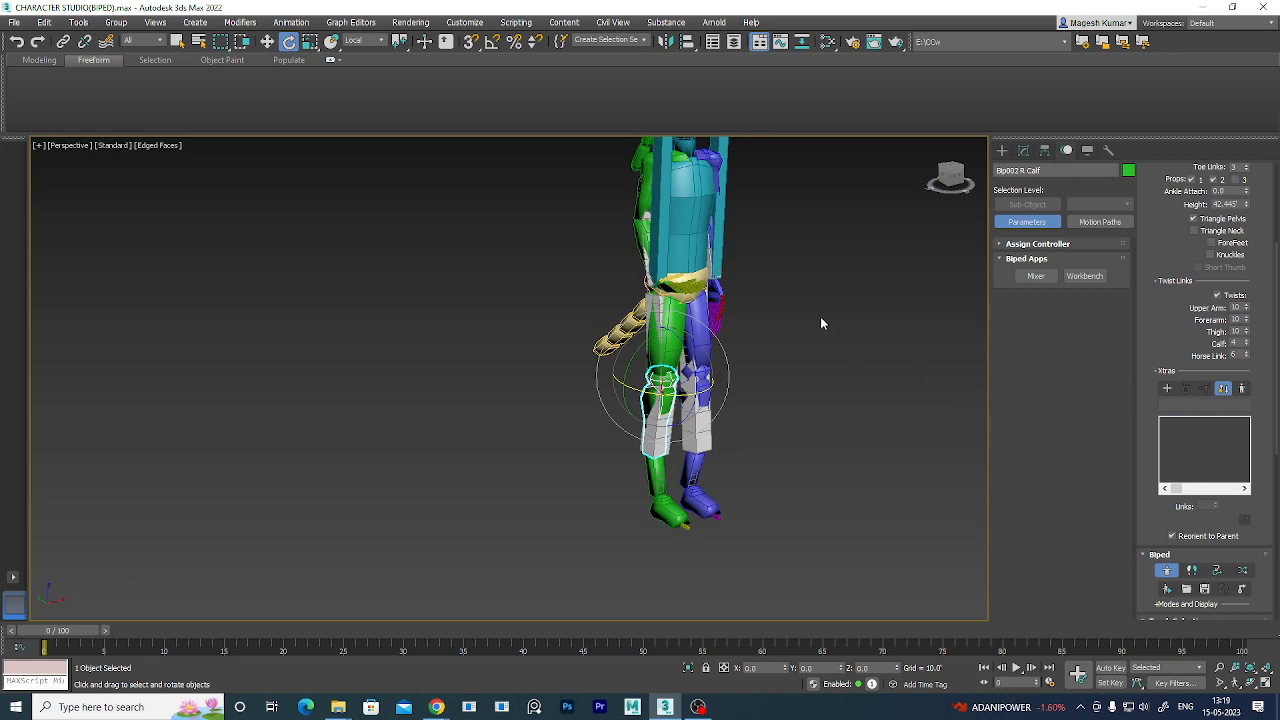
middle_click_drag(820, 323, 634, 460, "alt")
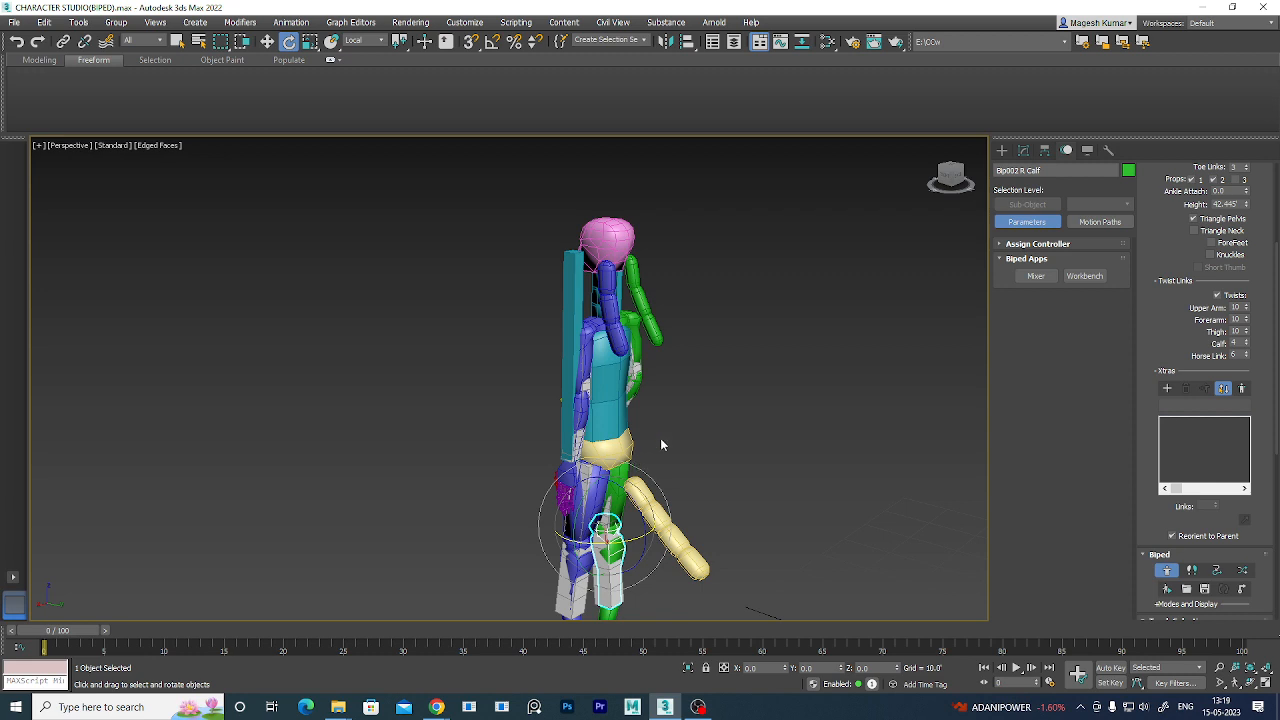
scroll(1231, 287, "up", 3)
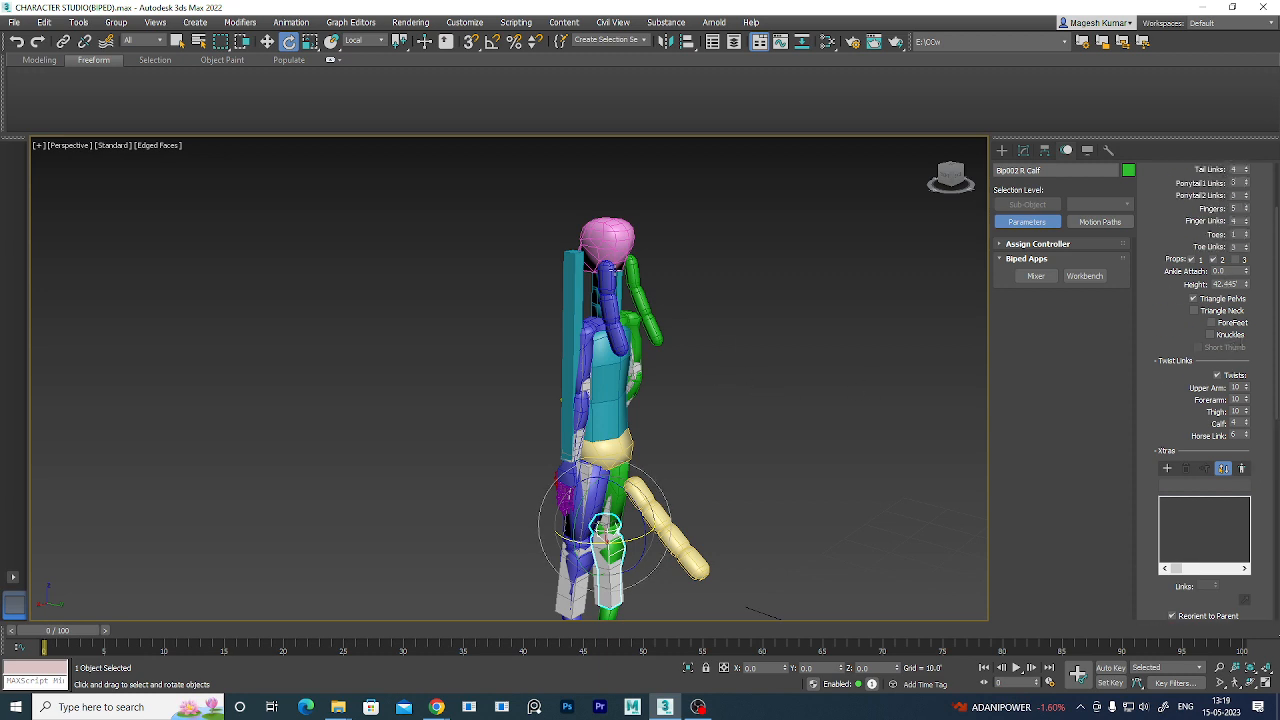
scroll(1262, 327, "up", 2)
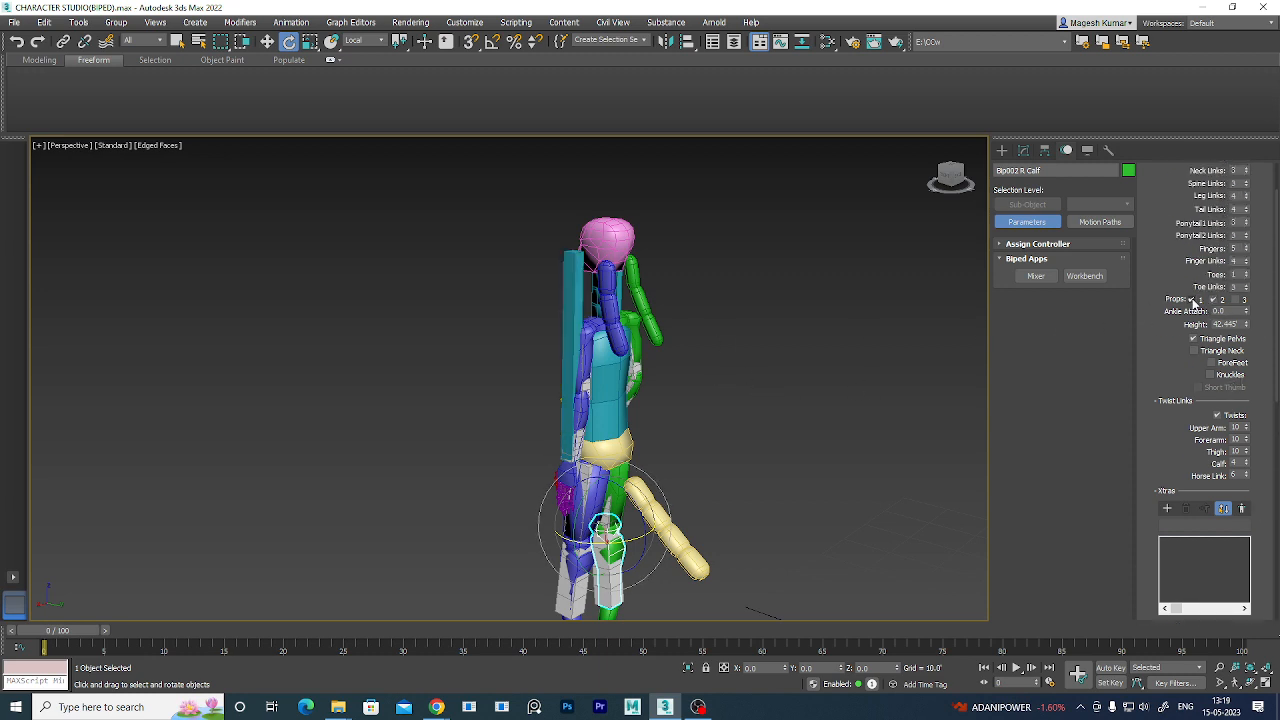
- Turn off props 1 and 2 on the second Biped
left_click(1213, 301)
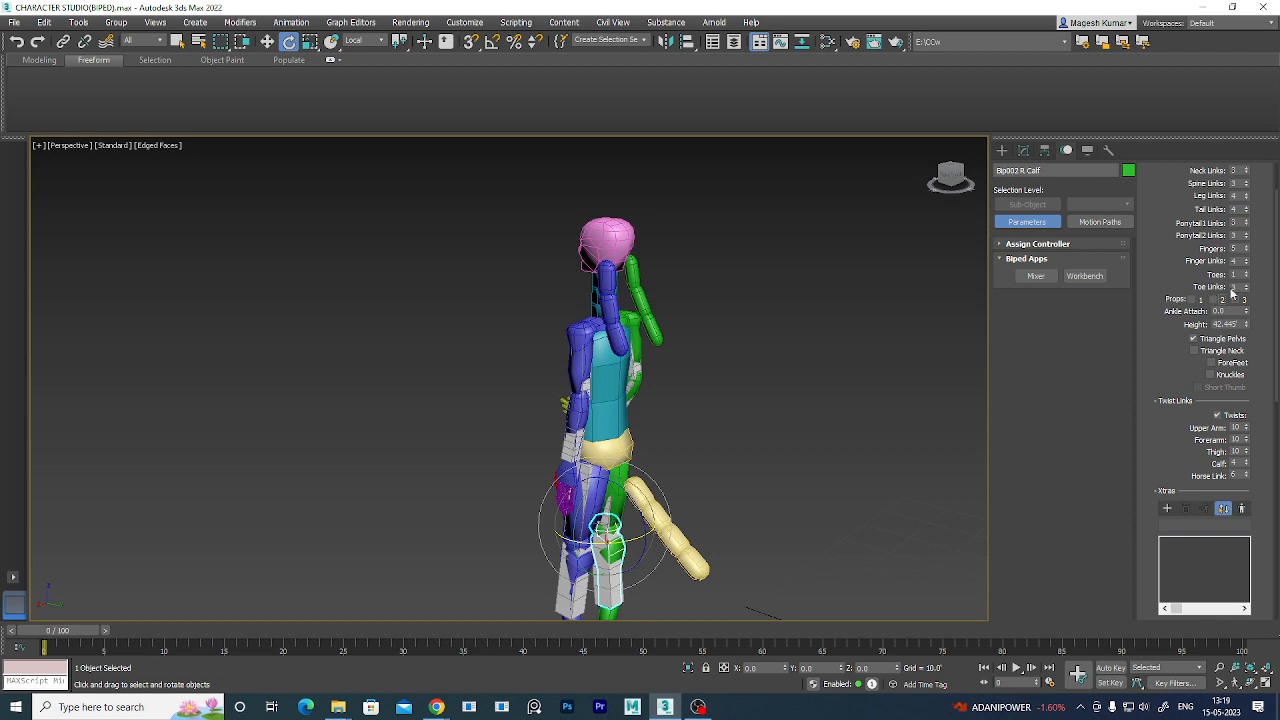
scroll(1232, 212, "up", 1)
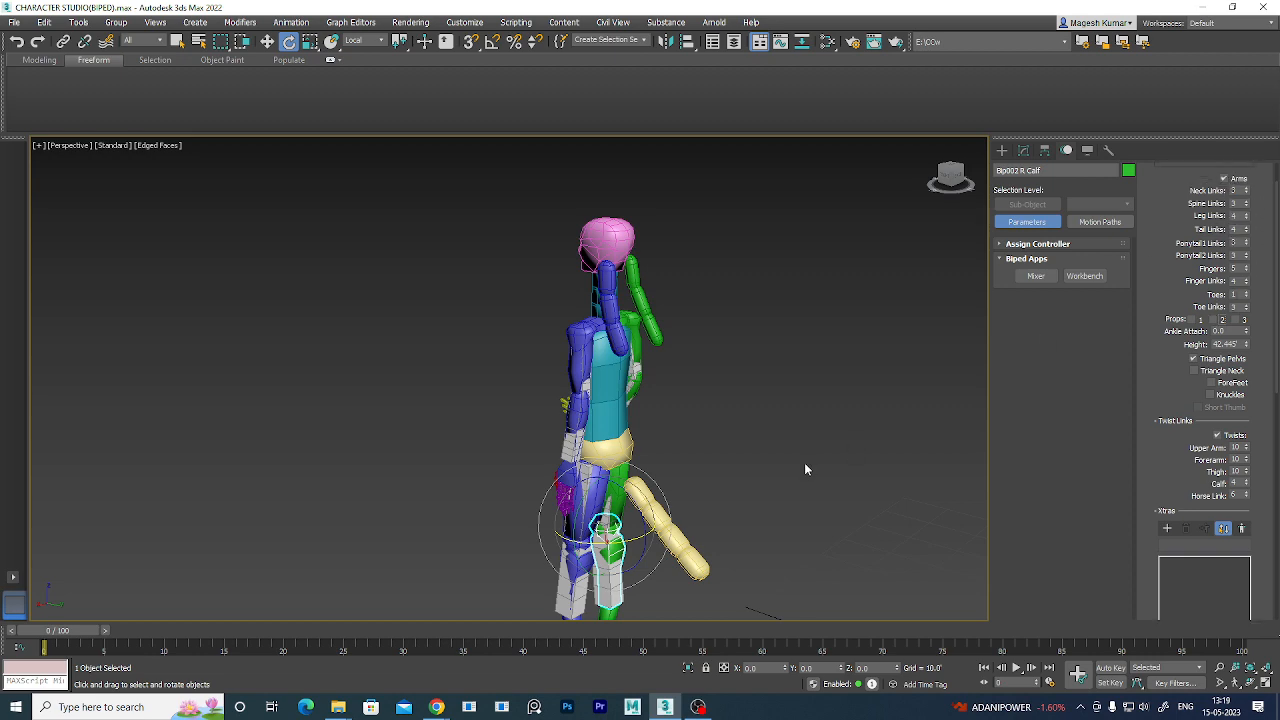
middle_click_drag(805, 469, 960, 450, "alt")
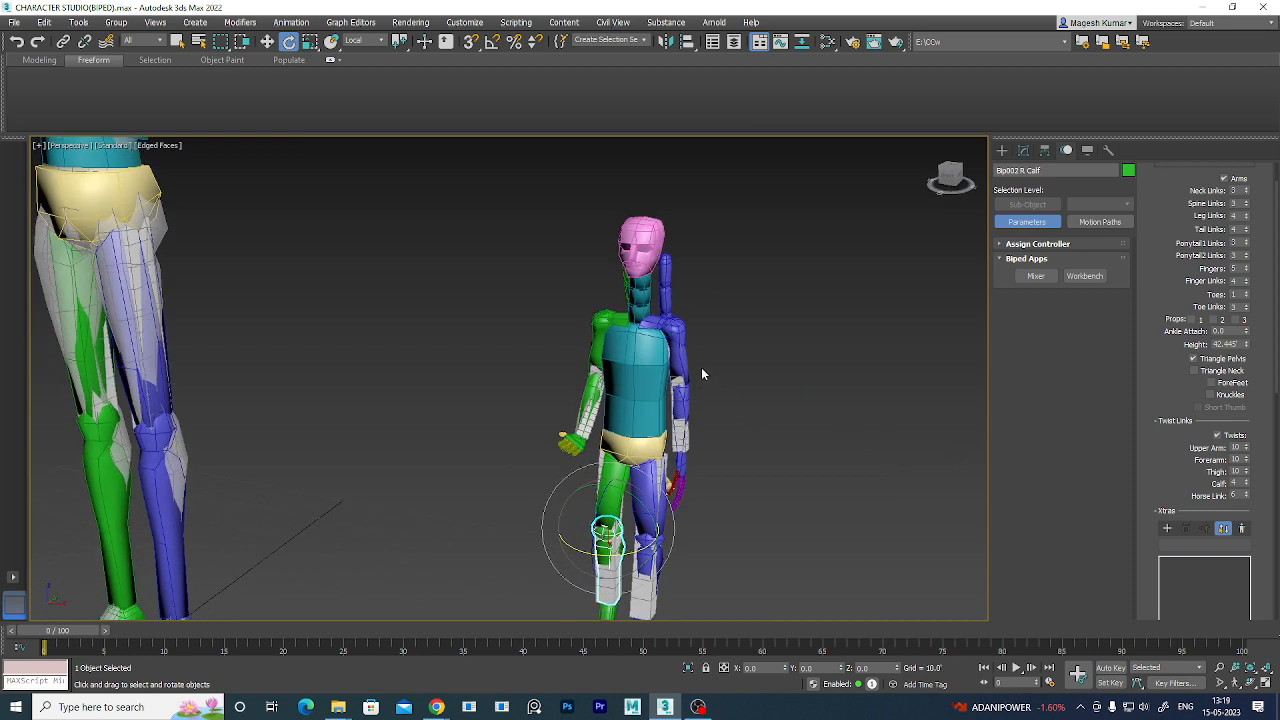
- Undo the recent prop, twist link, limb rotation and height changes on the second Biped
key("ctrl+z")
key("ctrl+z")
key("ctrl+z")
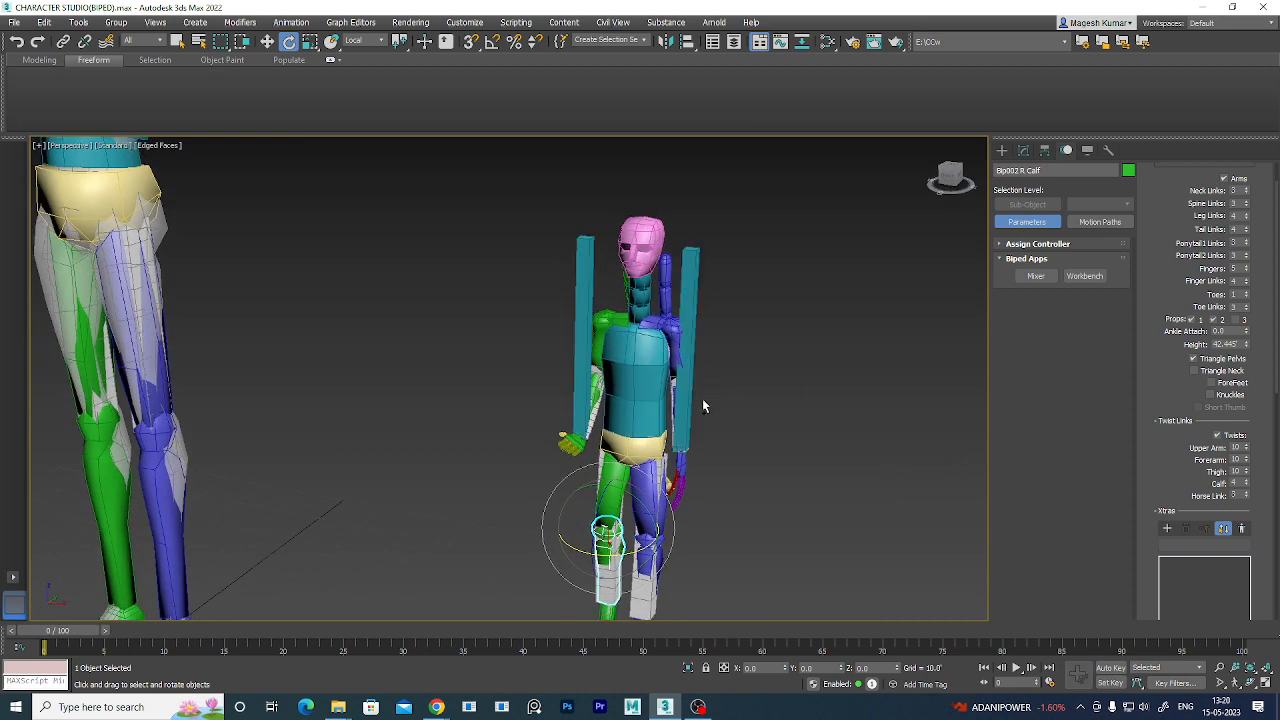
key("ctrl+z")
key("ctrl+z")
key("ctrl+z")
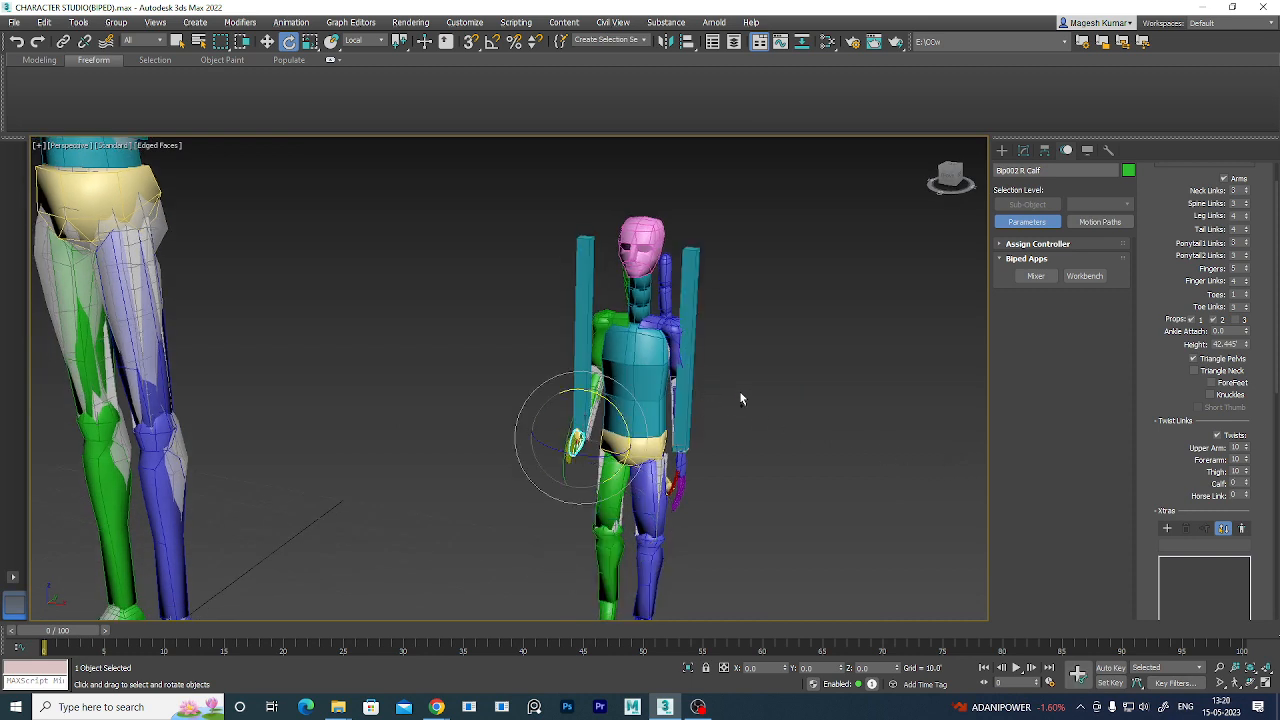
key("ctrl+z")
key("ctrl+z")
key("ctrl+z")
key("ctrl+z")
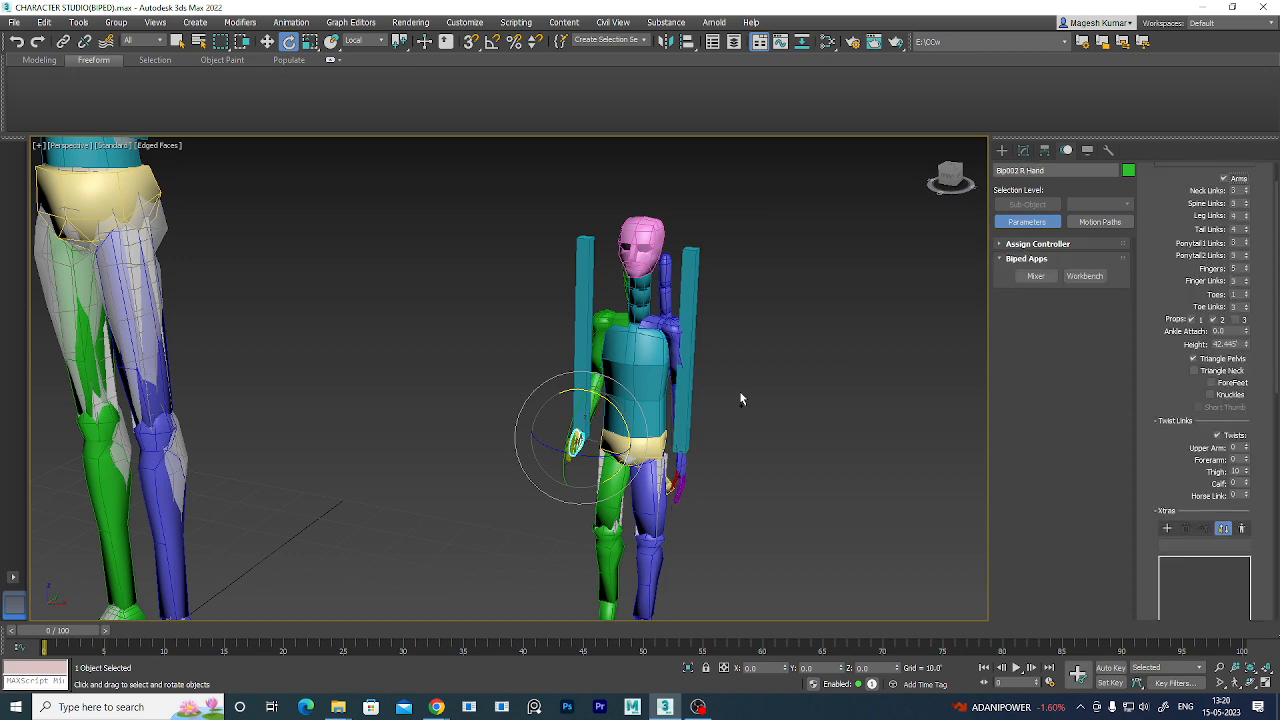
key("ctrl+z")
key("ctrl+z")
- Delete the whole second Biped, leaving the character and its fitted skeleton in the scene
scroll(740, 399, "down", 8)
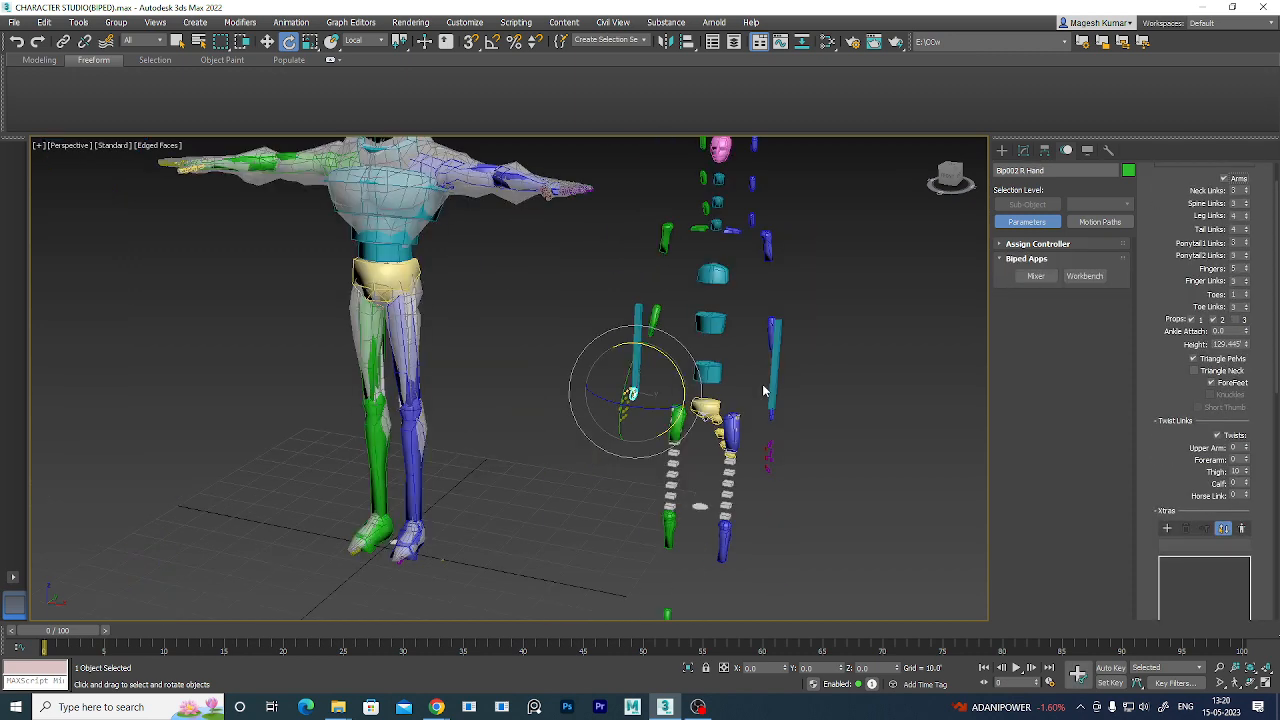
left_click(849, 397)
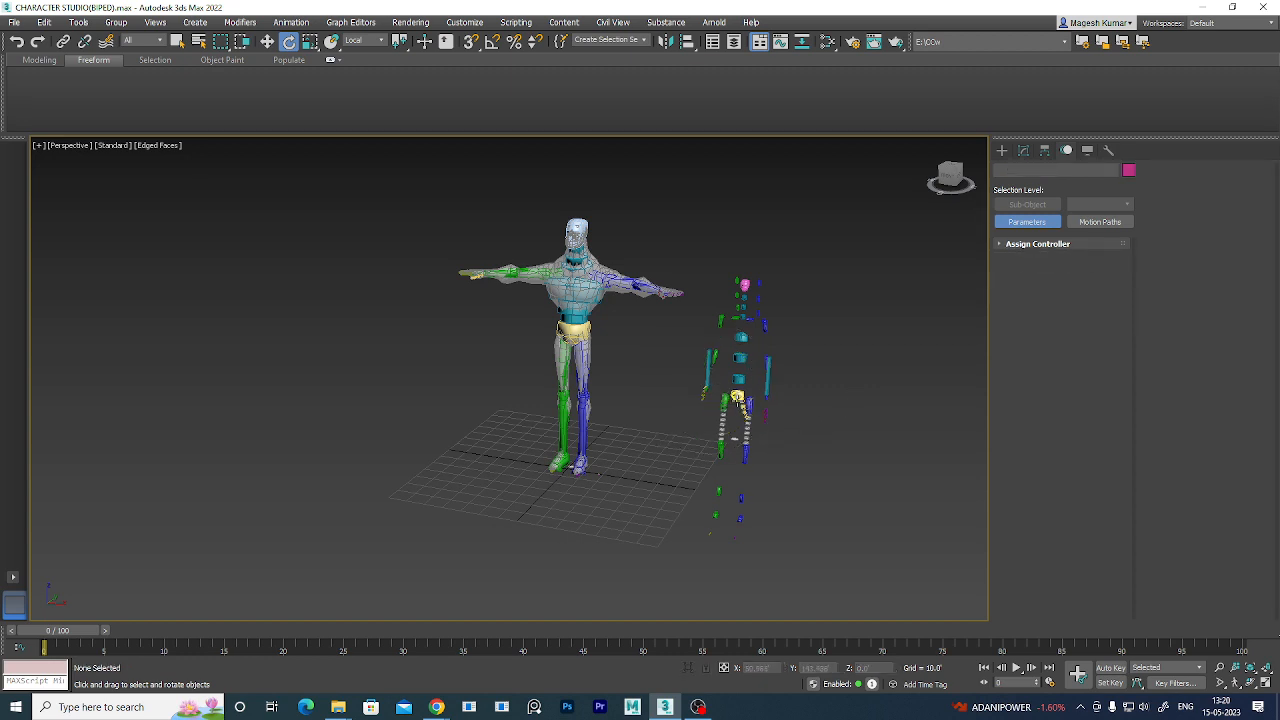
left_click(740, 403)
key("Delete")
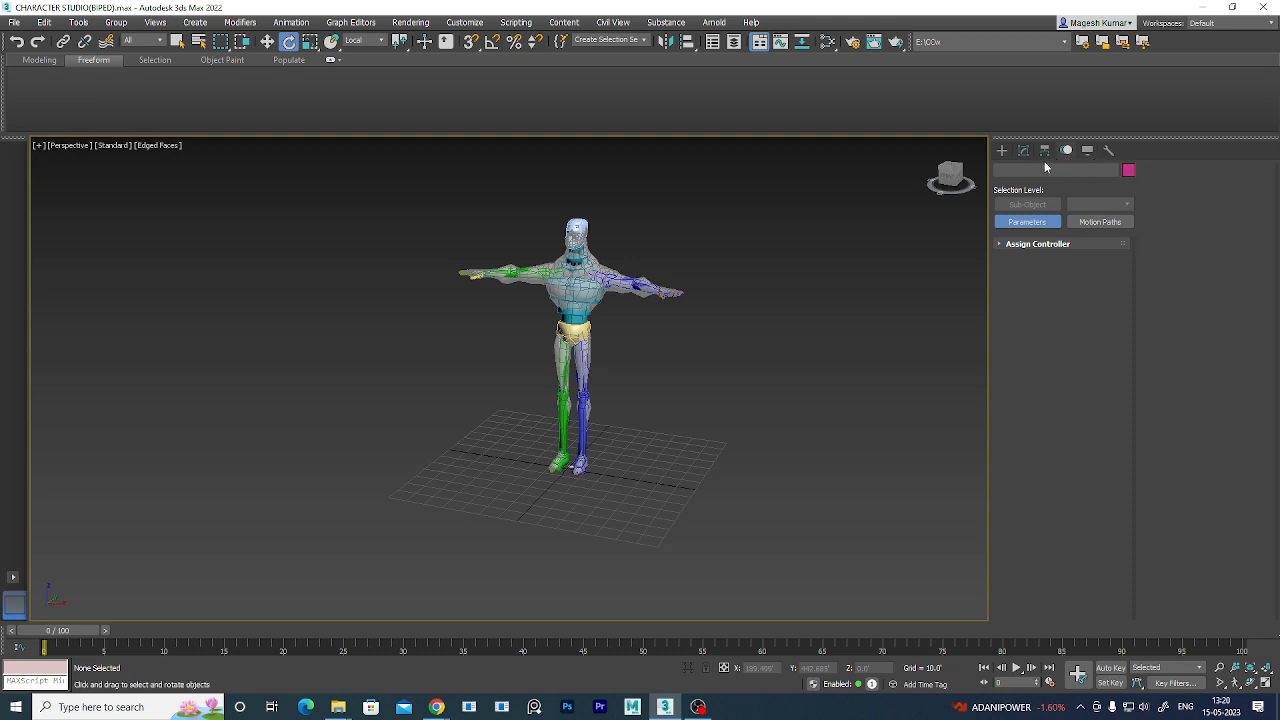
- Create a new Biped about 101' tall near the character and move it along X away from the character
left_click(1002, 150)
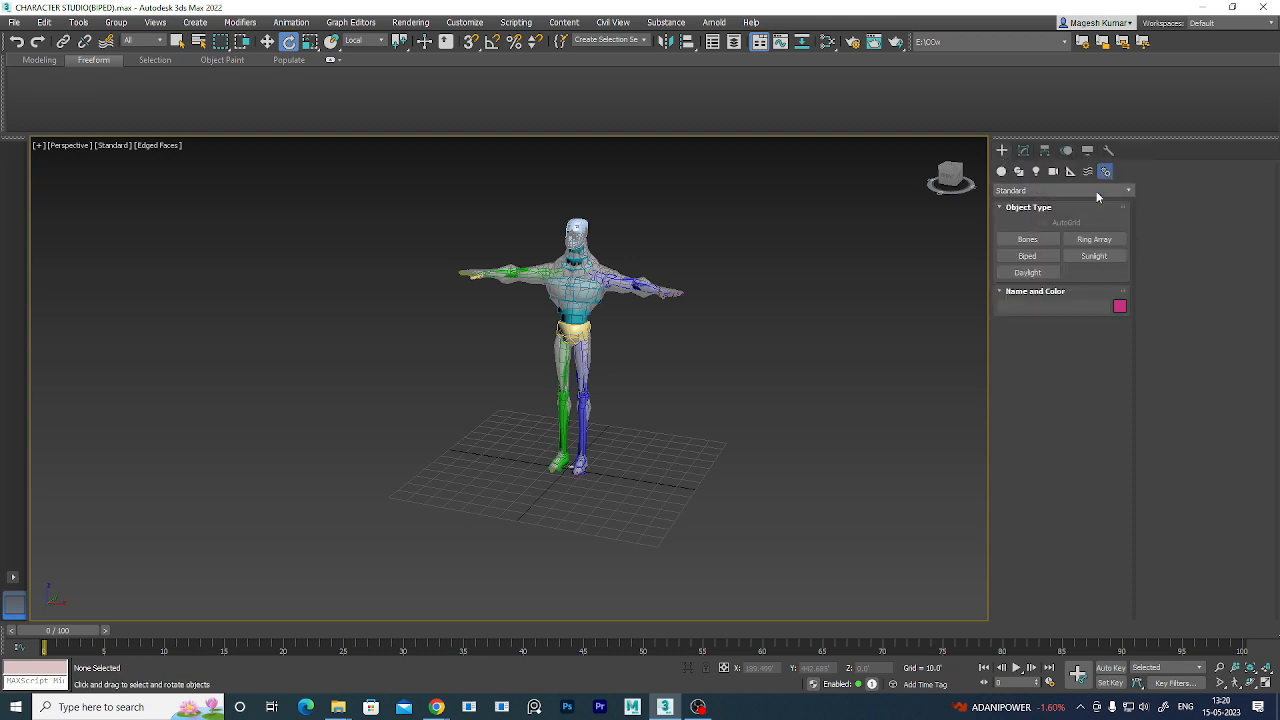
left_click(1028, 256)
left_click_drag(651, 488, 822, 292)
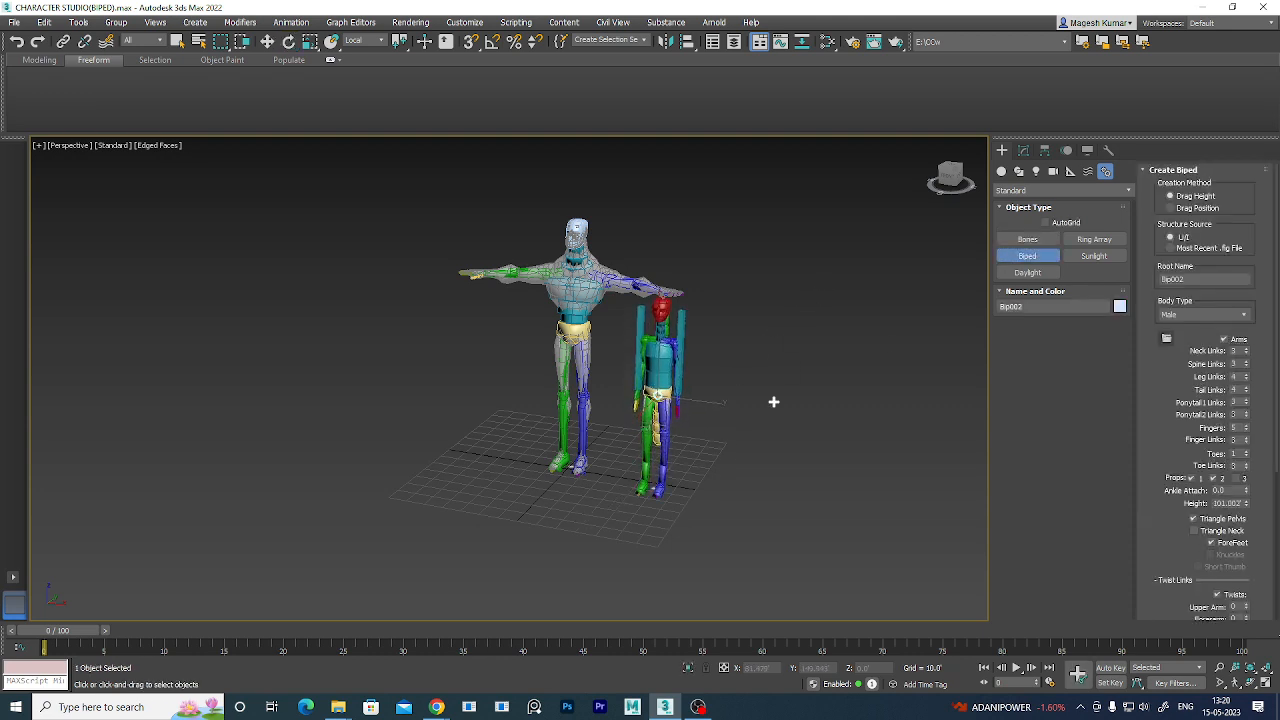
key("w")
left_click_drag(700, 403, 828, 424)
middle_click_drag(860, 468, 782, 421)
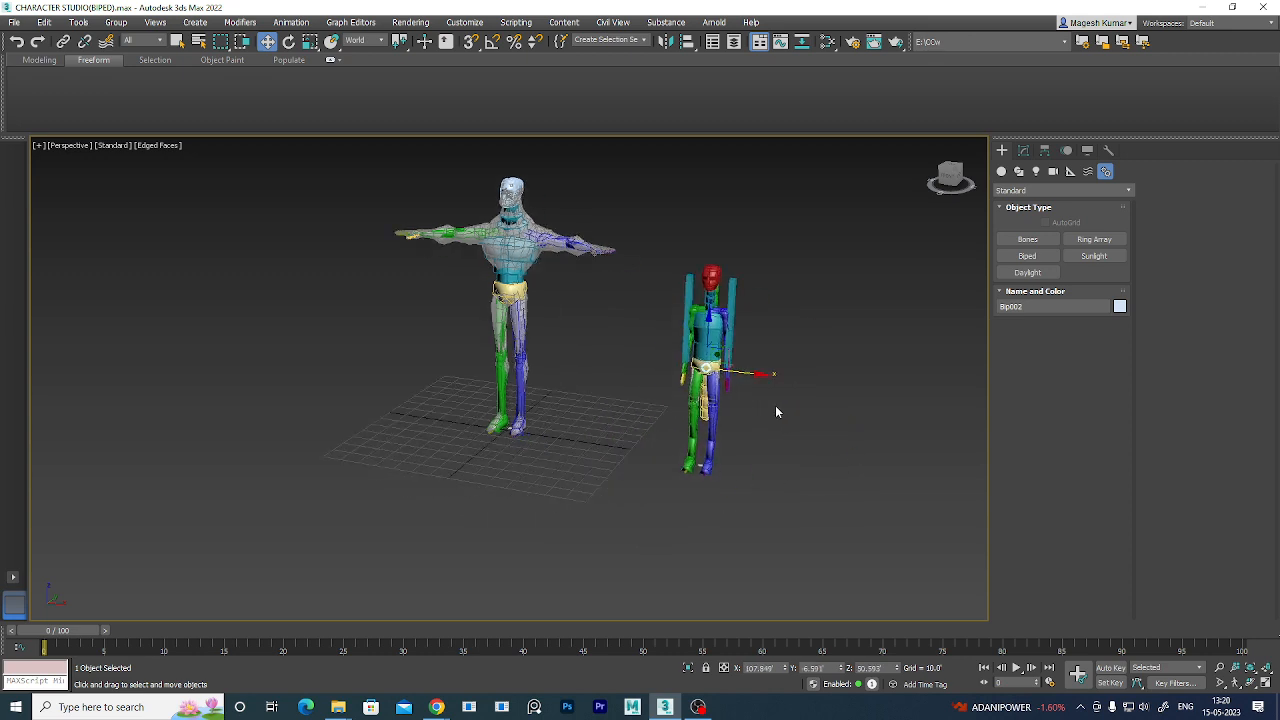
- Turn on Figure Mode for the new Biped and switch its Arms option off and back on
key("r")
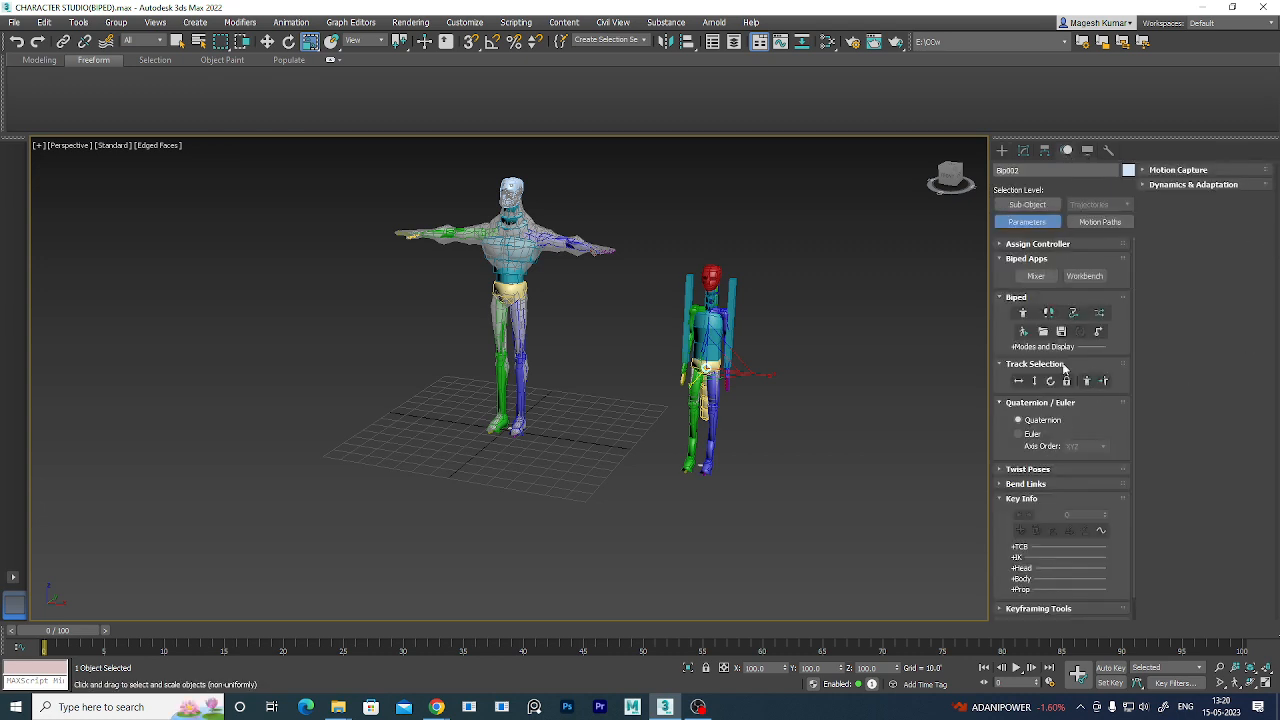
left_click(1022, 313)
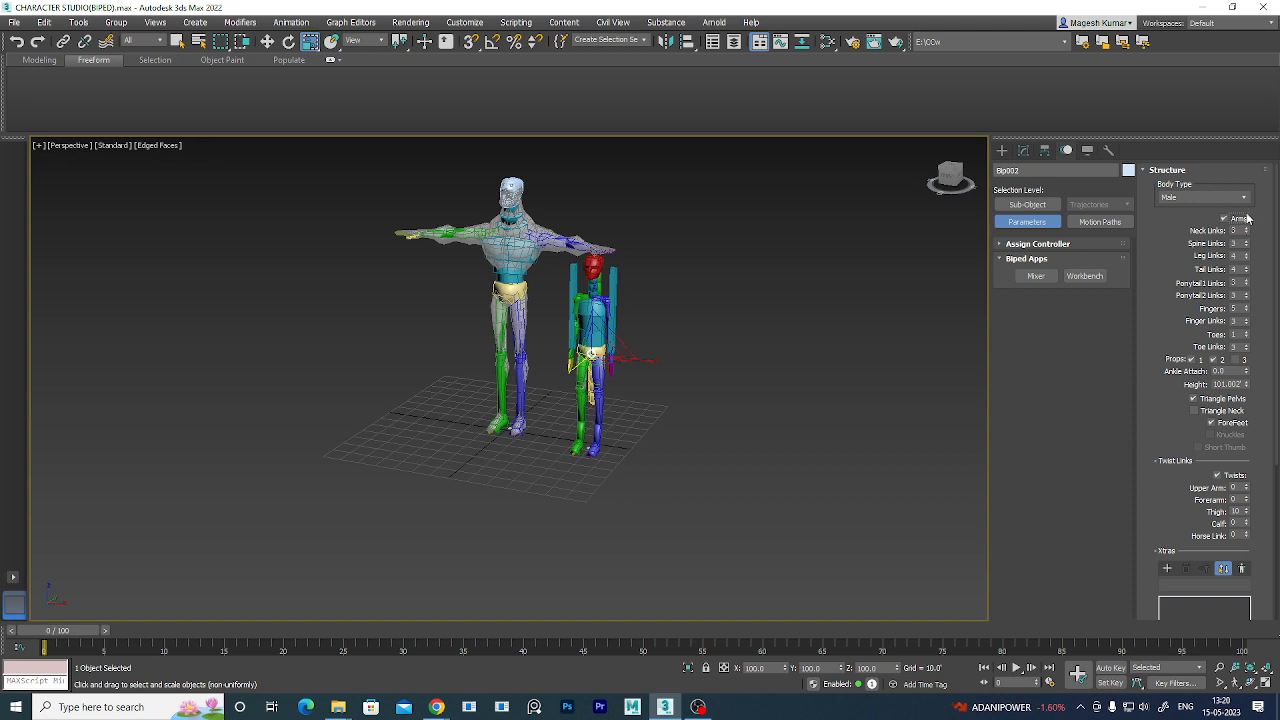
left_click(1238, 218)
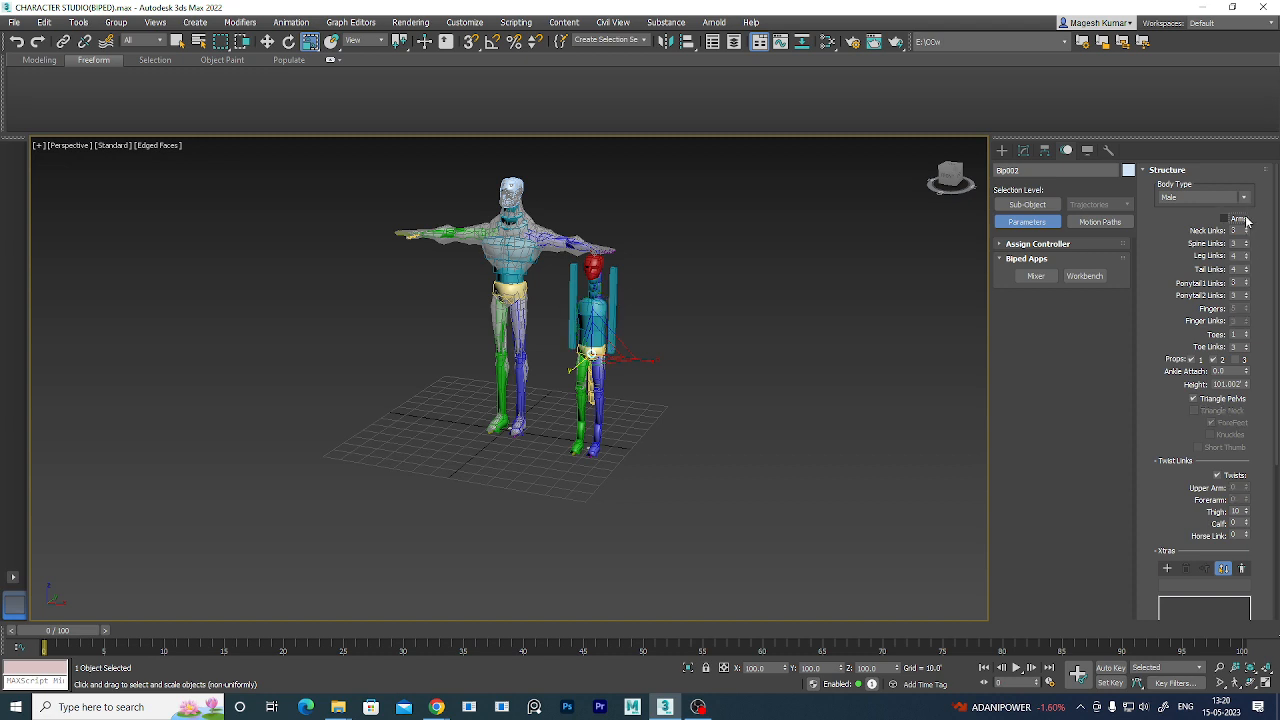
left_click(1238, 218)
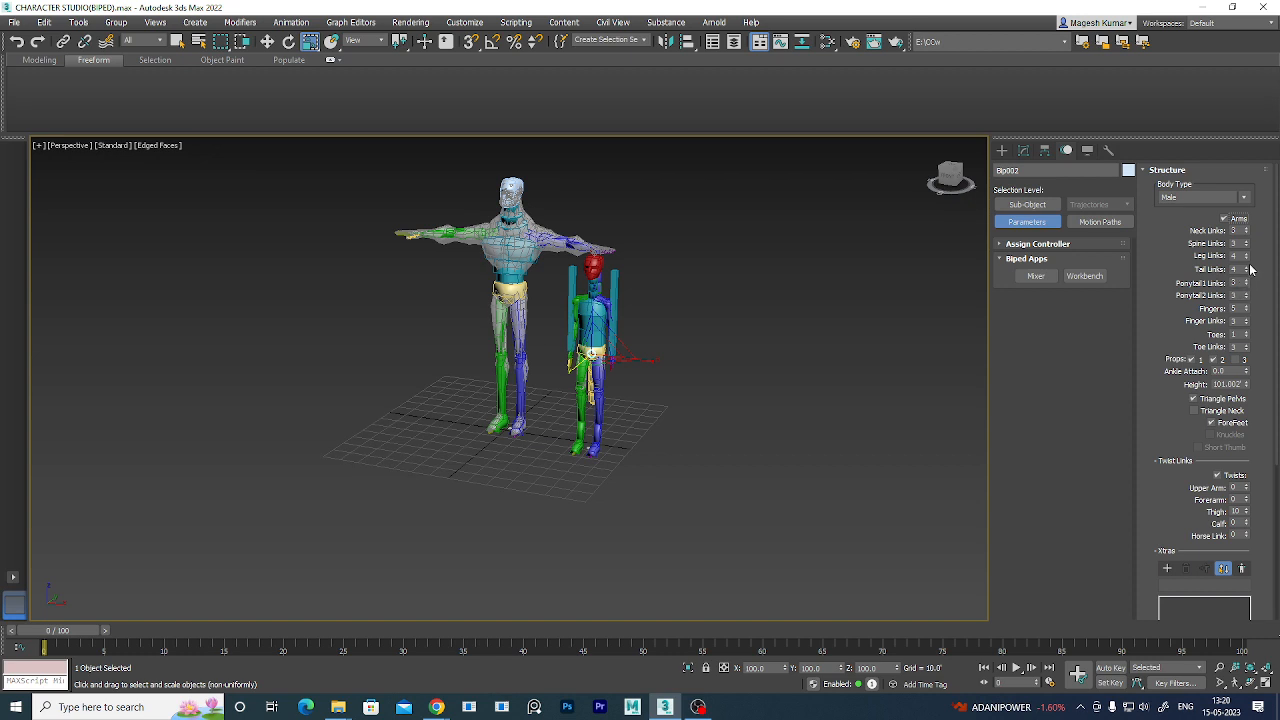
- Turn off props 1 and 2 on the new Biped
left_click(1191, 359)
left_click(1212, 359)
middle_click_drag(706, 404, 776, 425)
scroll(754, 312, "up", 4)
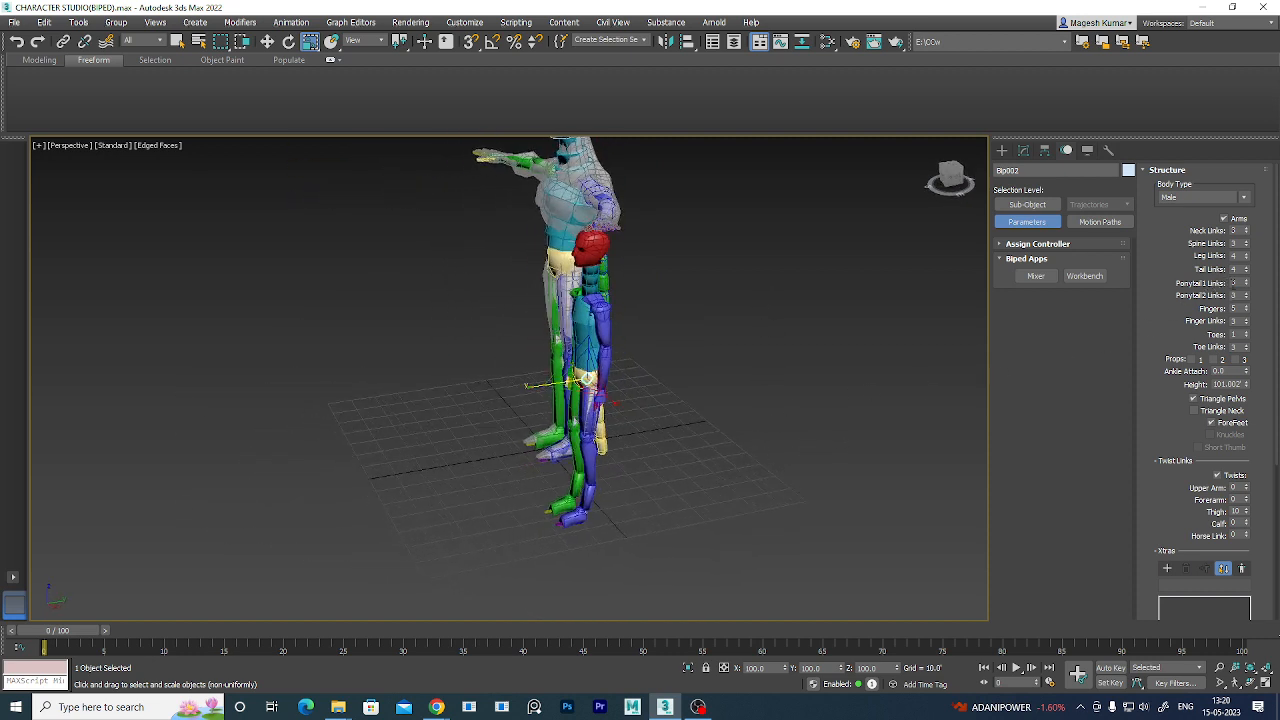
- Remove the new Biped's tail by setting Tail Links to 0
left_click(1247, 273)
left_click(1247, 273)
left_click(1247, 273)
left_click(1247, 273)
middle_click_drag(810, 436, 700, 430, "alt")
scroll(646, 352, "up", 4)
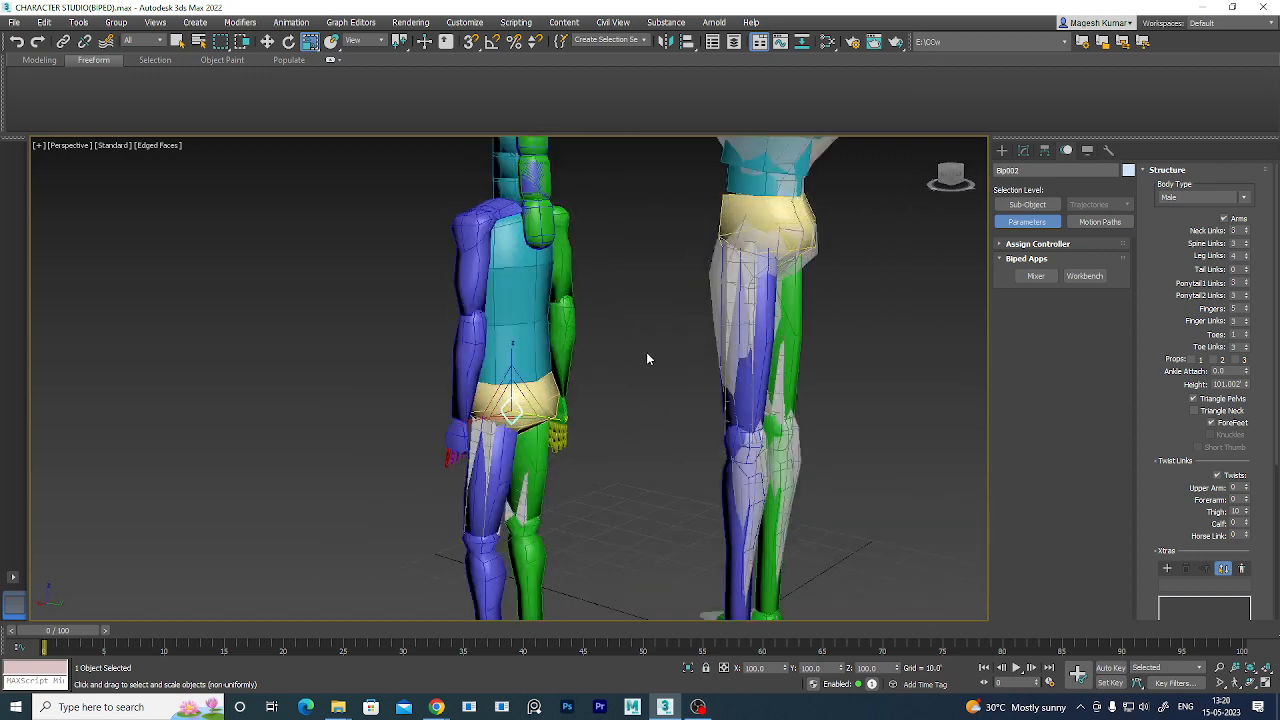
- Remove both ponytails from the head by setting Ponytail1 Links and Ponytail2 Links to 0
middle_click_drag(646, 352, 737, 500, "alt")
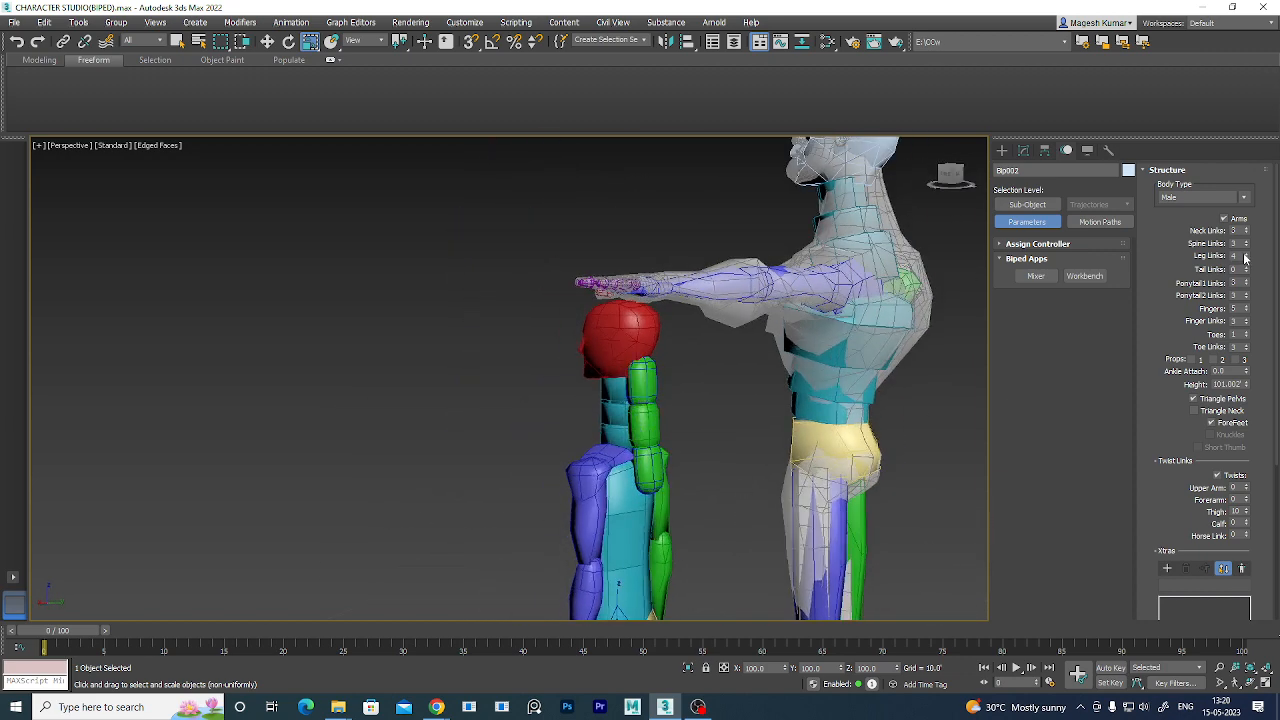
right_click(1247, 282)
right_click(1247, 296)
middle_click_drag(762, 553, 825, 508, "alt")
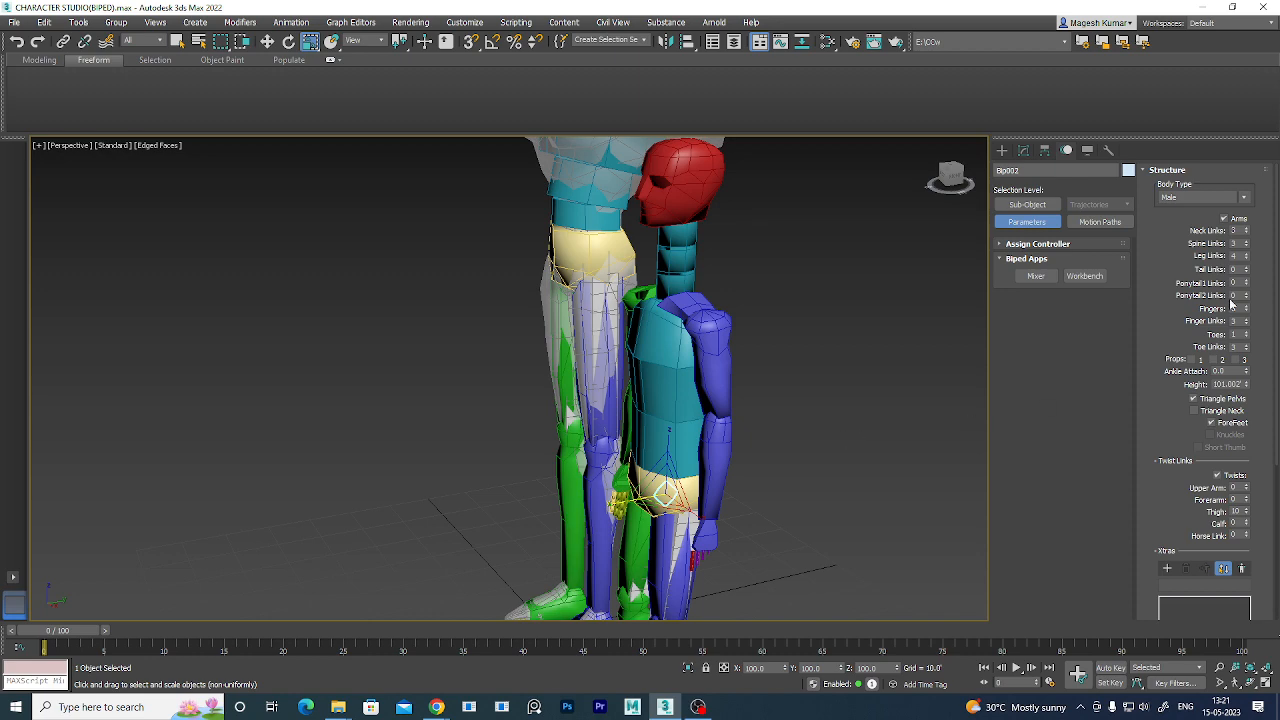
- Turn off the Biped's Arms and rotate its lowest spine link to bend the torso forward
left_click(1236, 218)
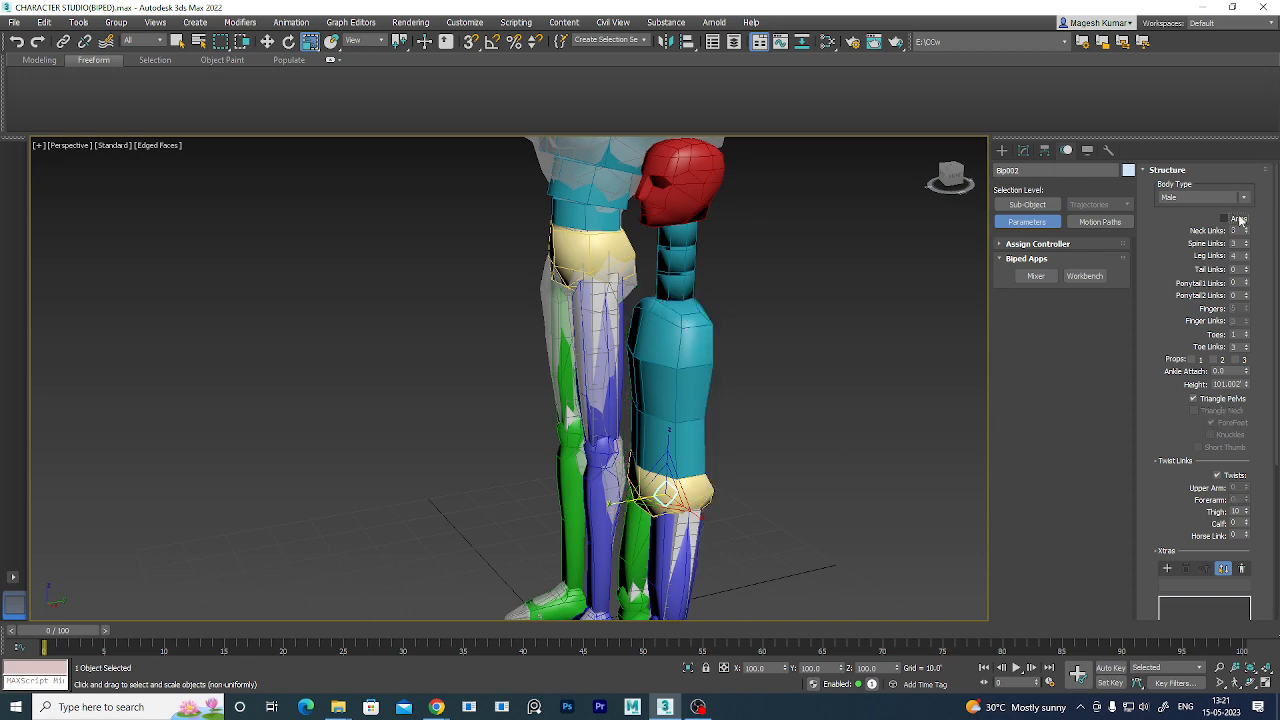
middle_click_drag(795, 420, 735, 432, "alt")
left_click(684, 410)
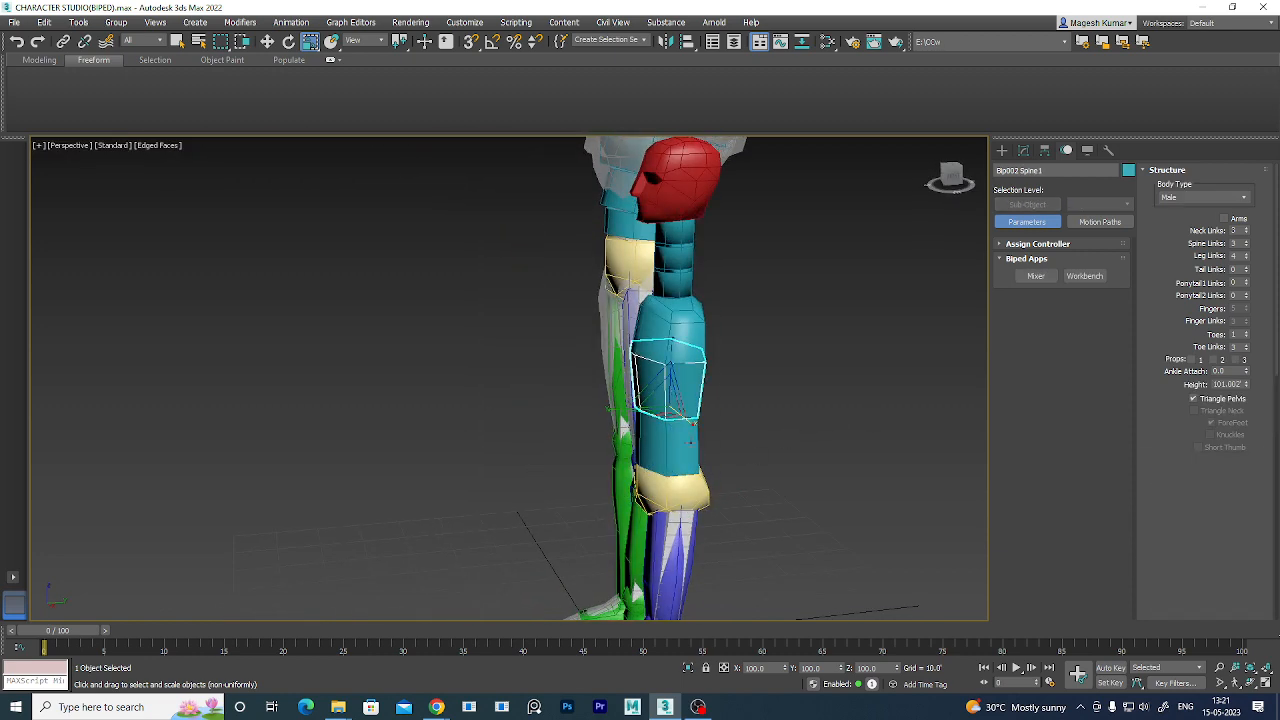
left_click(655, 430)
key("e")
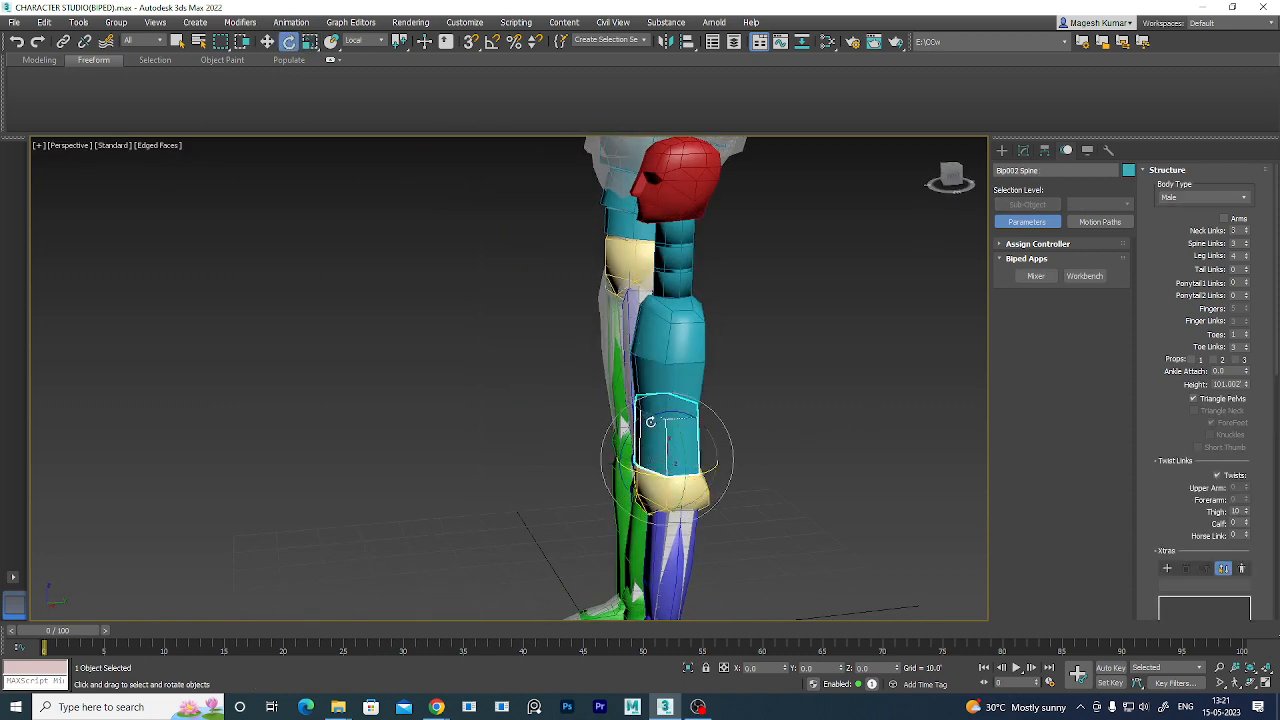
left_click_drag(643, 419, 577, 431)
key("ctrl+z")
left_click(585, 408)
key("ctrl+z")
- Select the armless Biped's left thigh and examine its legs and feet
left_click(680, 545)
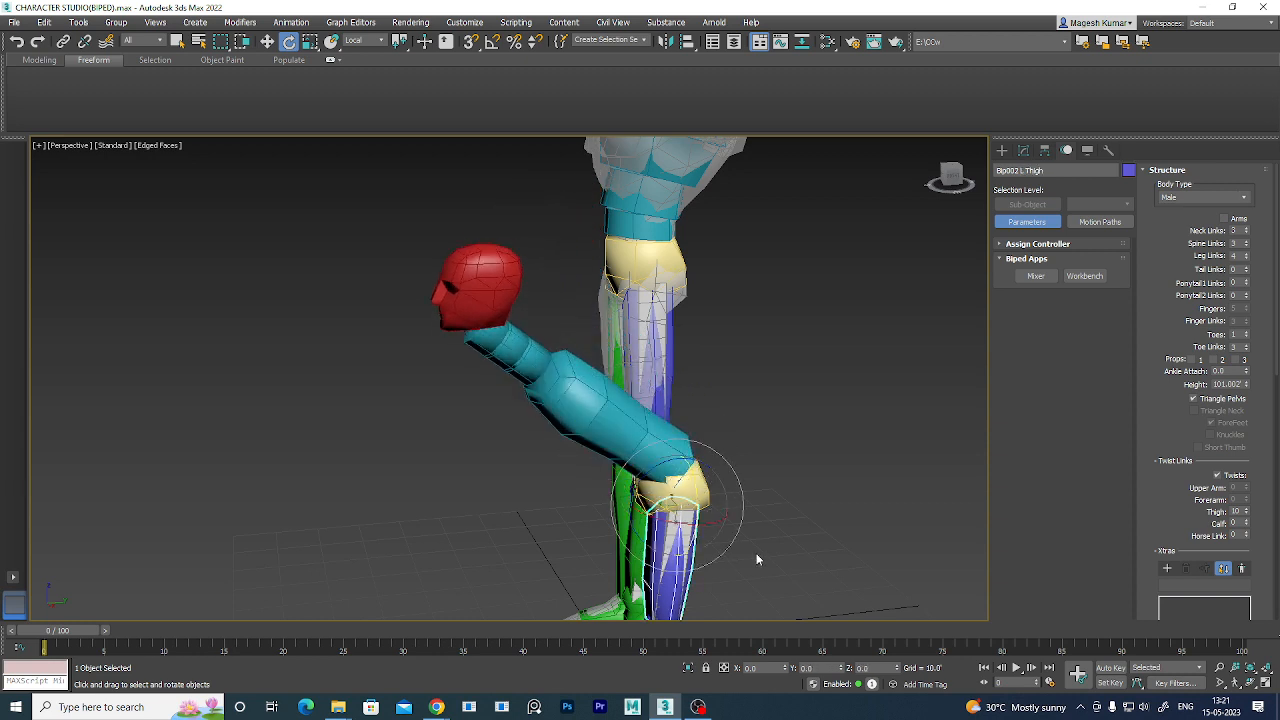
middle_click_drag(756, 555, 687, 404)
middle_click_drag(683, 466, 733, 347)
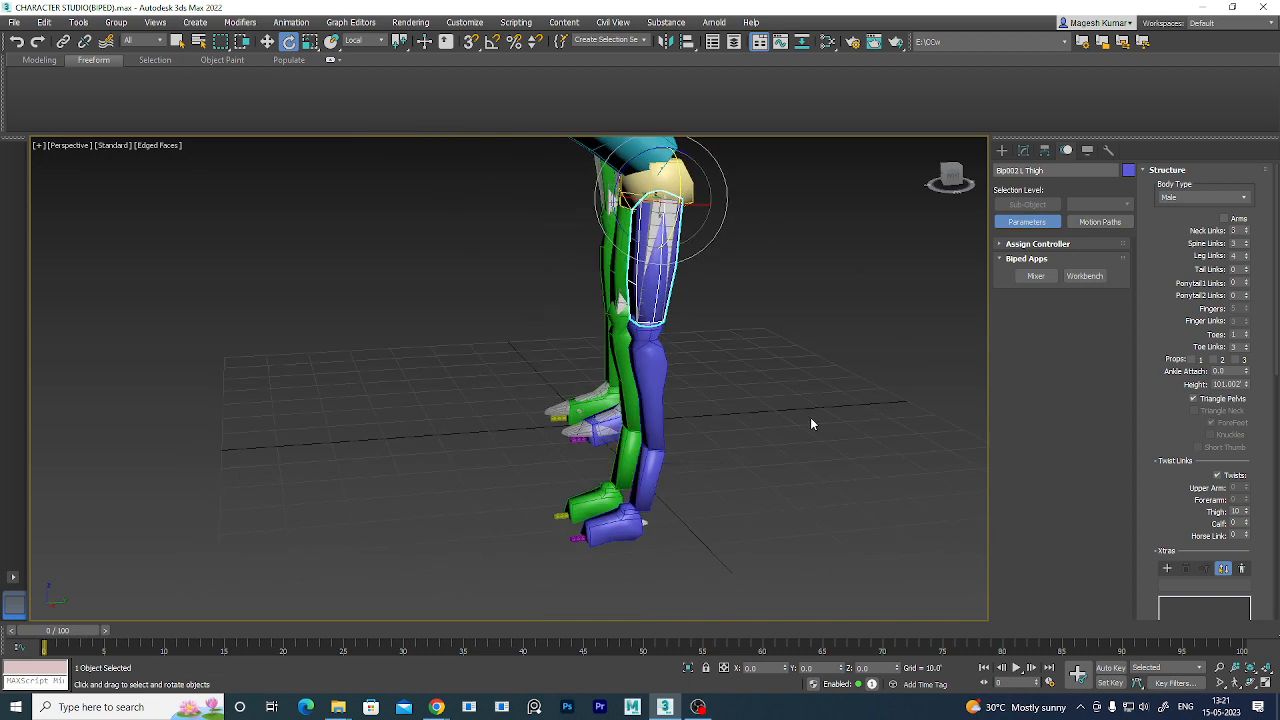
scroll(810, 418, "down", 4)
scroll(810, 401, "up", 1)
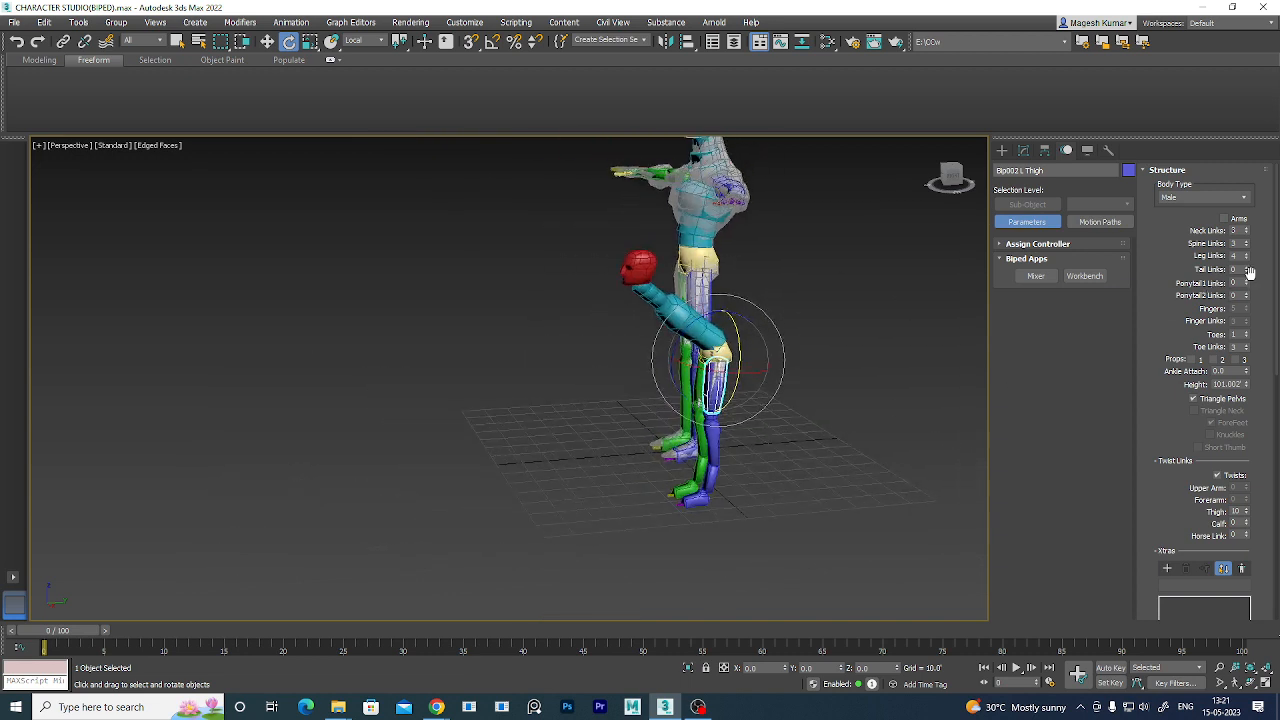
- Undo the spine rotation and the recent selections to straighten the Biped's torso
left_click(718, 352)
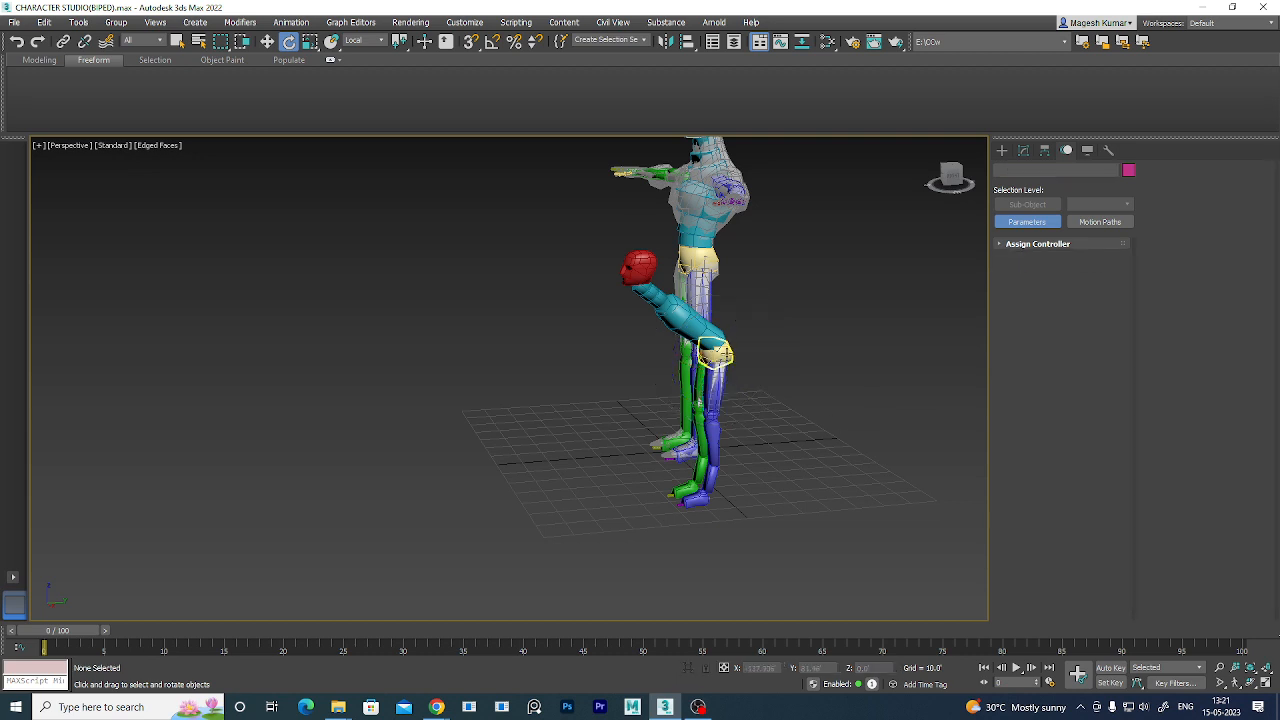
left_click(809, 359)
key("ctrl+z")
key("ctrl+z")
key("ctrl+z")
key("ctrl+z")
key("ctrl+z")
key("ctrl+z")
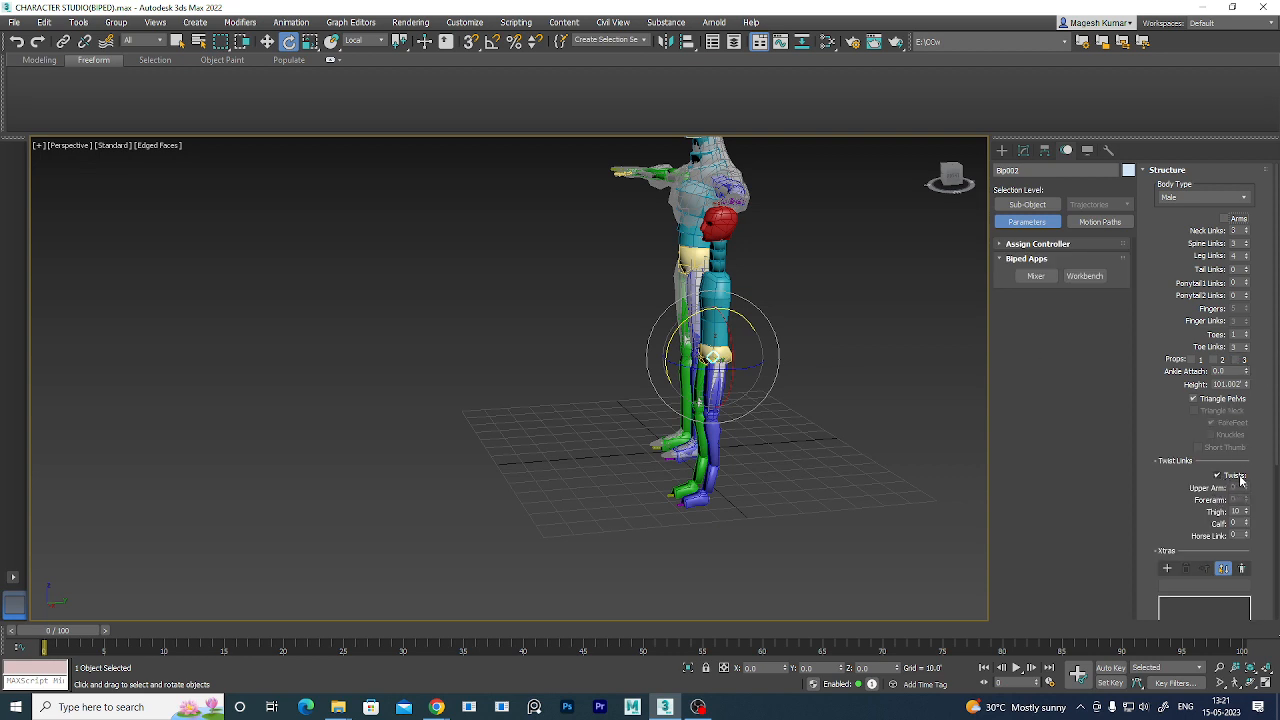
- Turn off the Biped's Twists option and turn its Arms back on
left_click(1238, 477)
left_click(1224, 218)
middle_click_drag(900, 450, 860, 456, "alt")
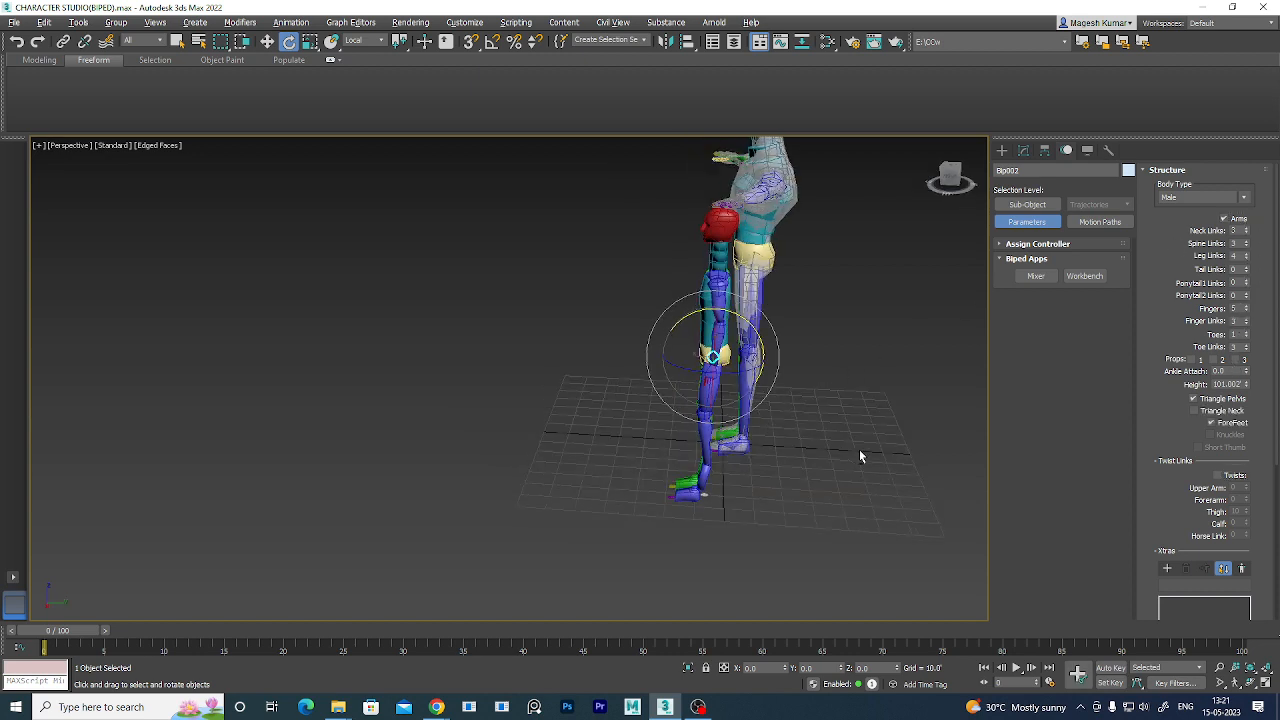
- Set the Biped's Neck Links to 2
middle_click_drag(787, 300, 796, 362, "alt")
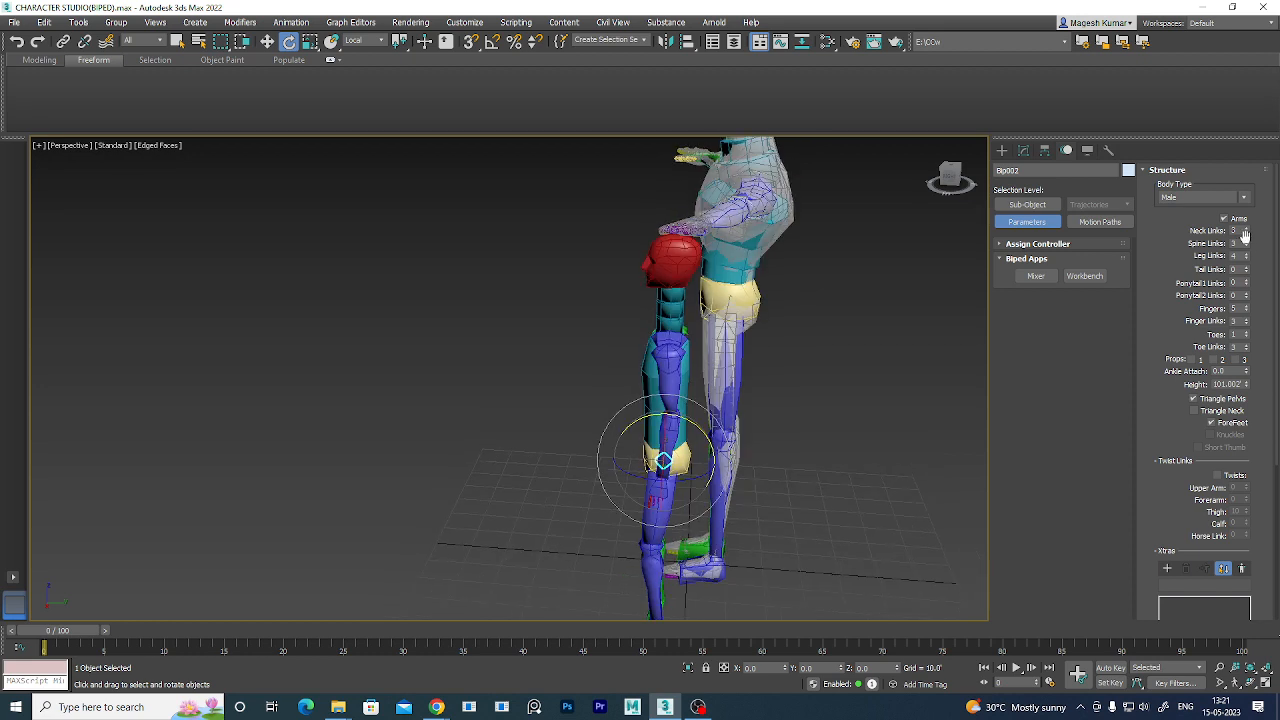
left_click(1246, 234)
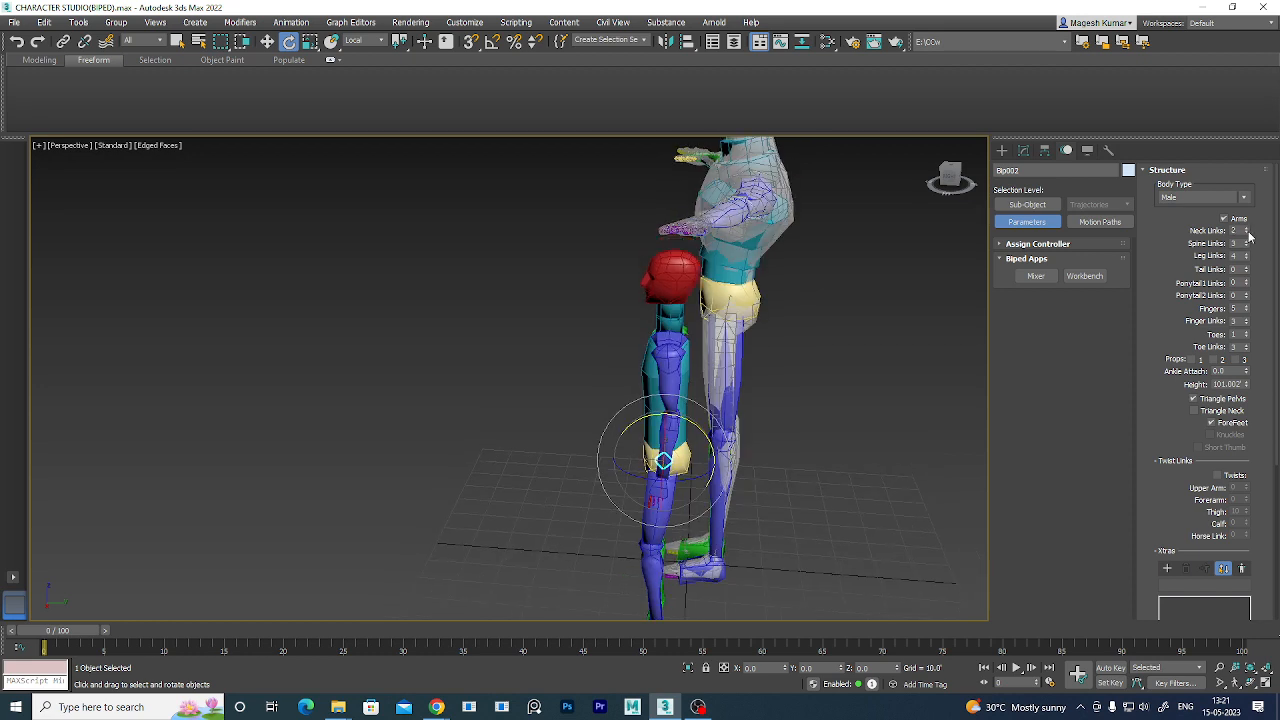
left_click(1246, 234)
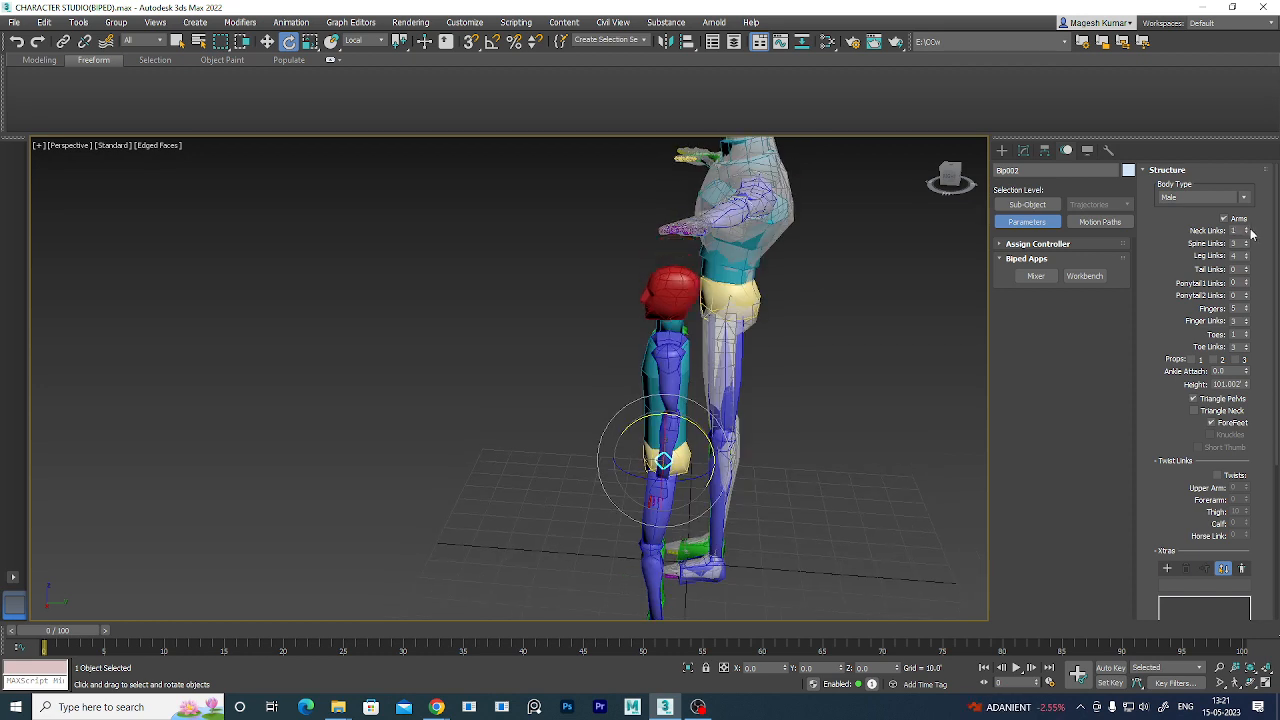
left_click(1247, 229)
- Create a single-link Xtra on the Biped and move it from the pelvis up behind the left shoulder
middle_click_drag(799, 452, 860, 430, "alt")
scroll(1213, 481, "down", 2)
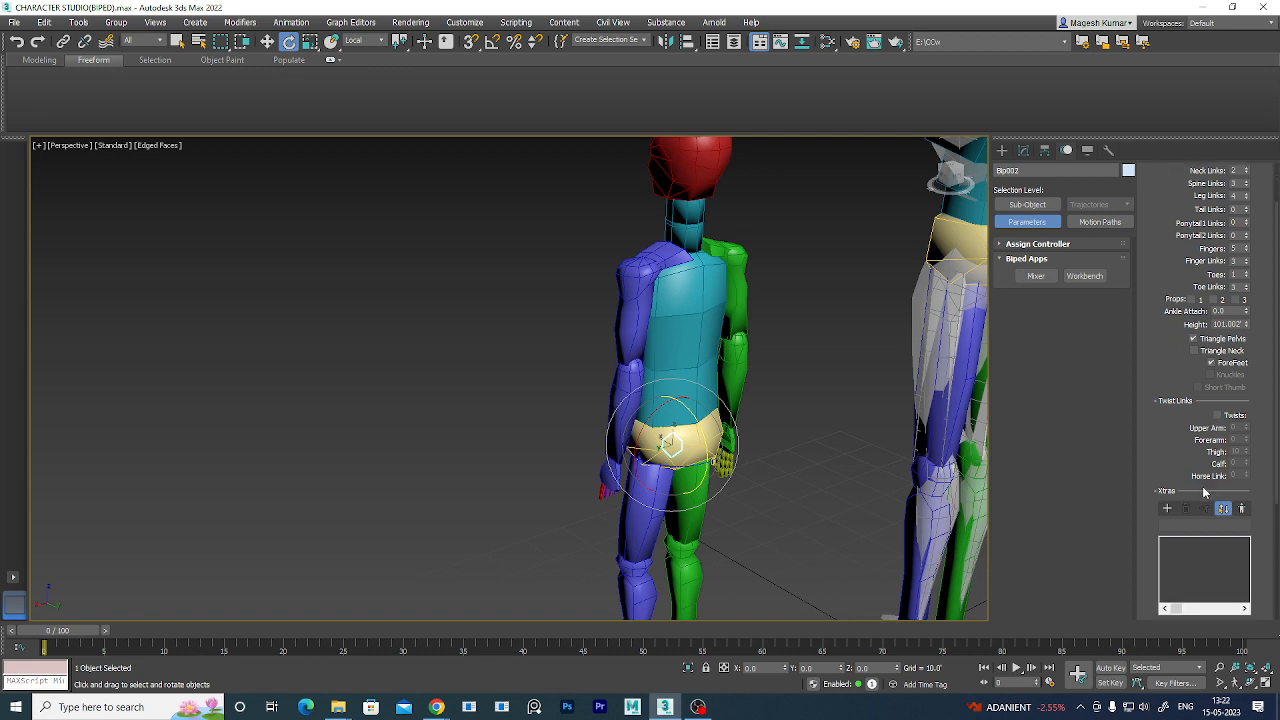
left_click(1168, 448)
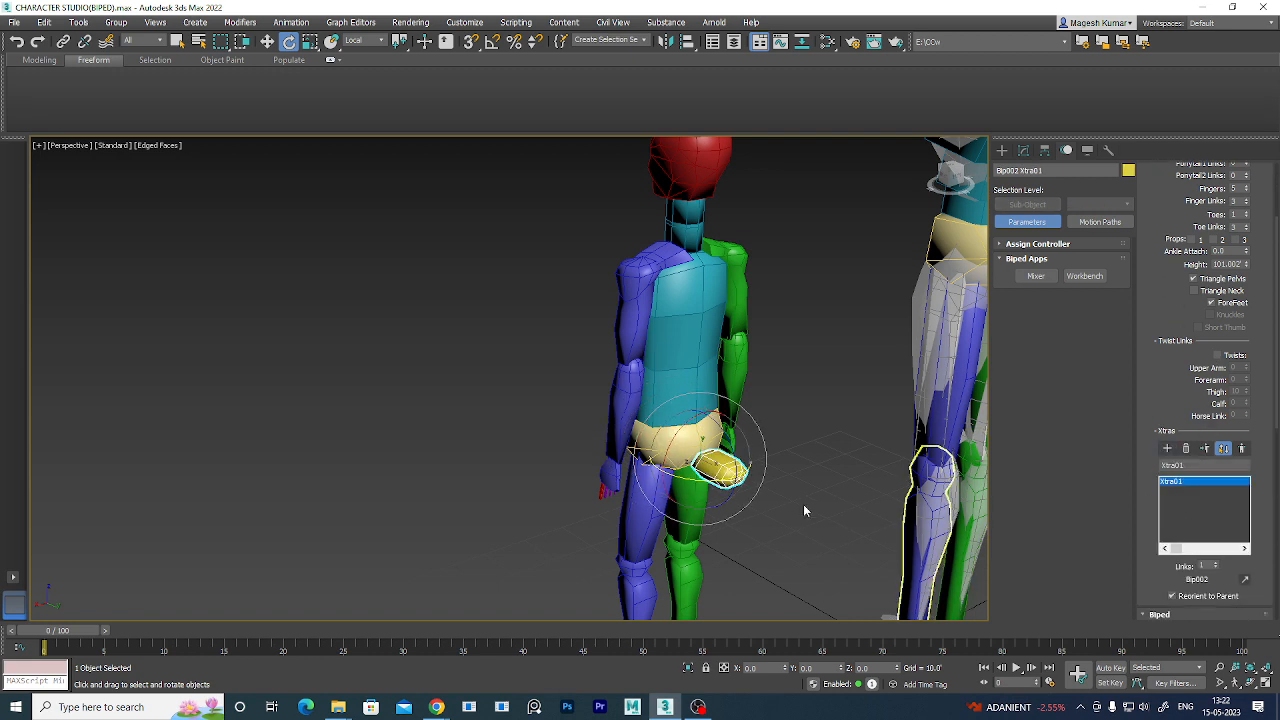
key("w")
left_click_drag(701, 428, 716, 255)
left_click_drag(712, 262, 668, 264)
middle_click_drag(736, 385, 877, 343, "alt")
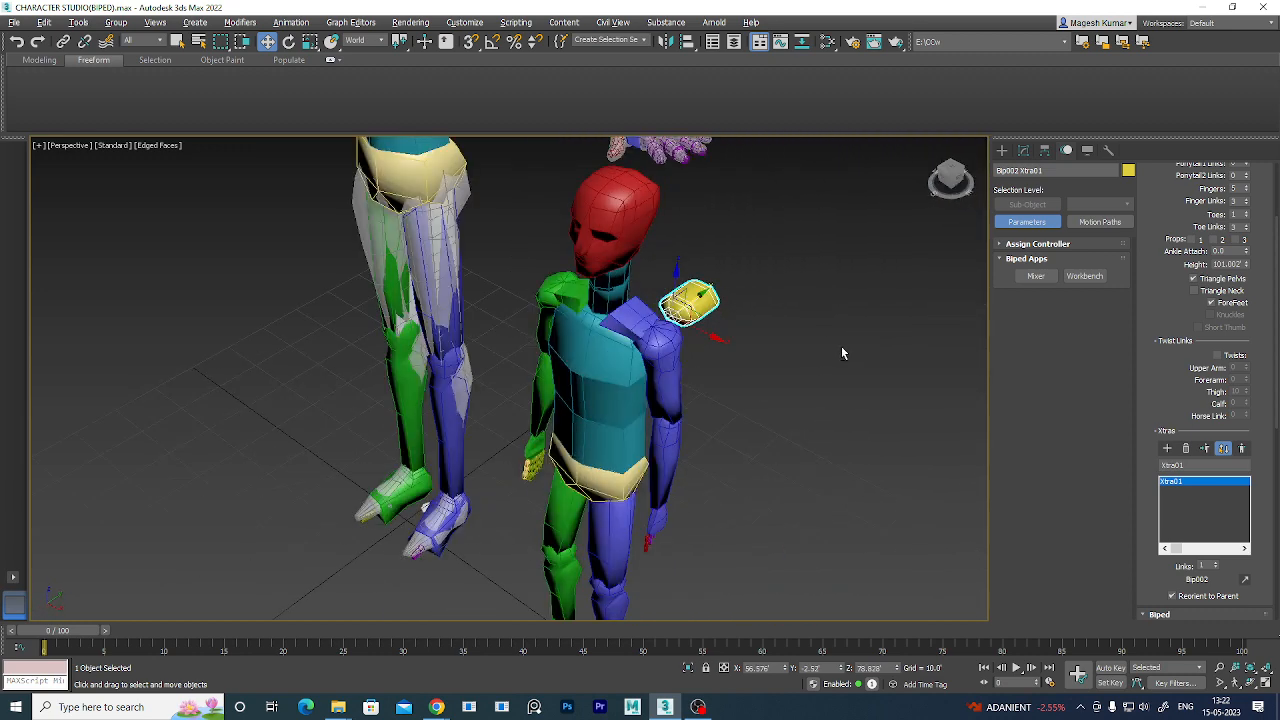
- Delete Xtra01 from the second Biped while keeping the rest of the skeleton
key("Delete")
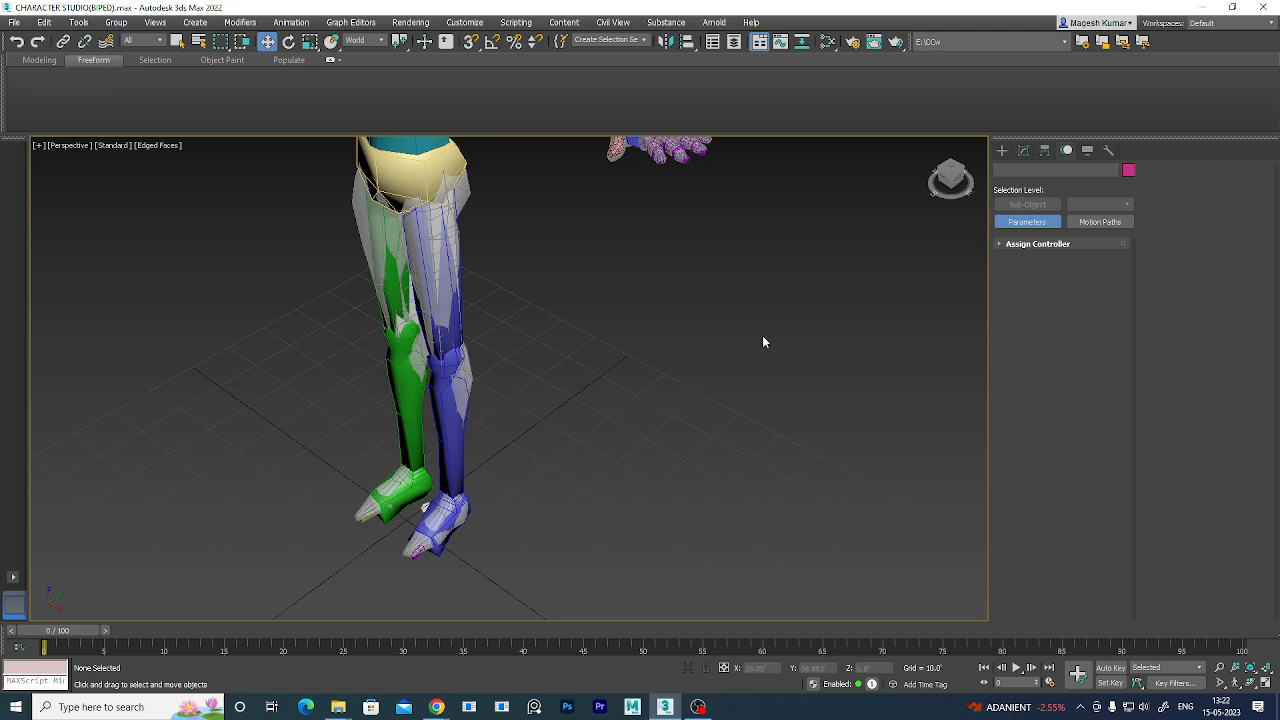
key("ctrl+z")
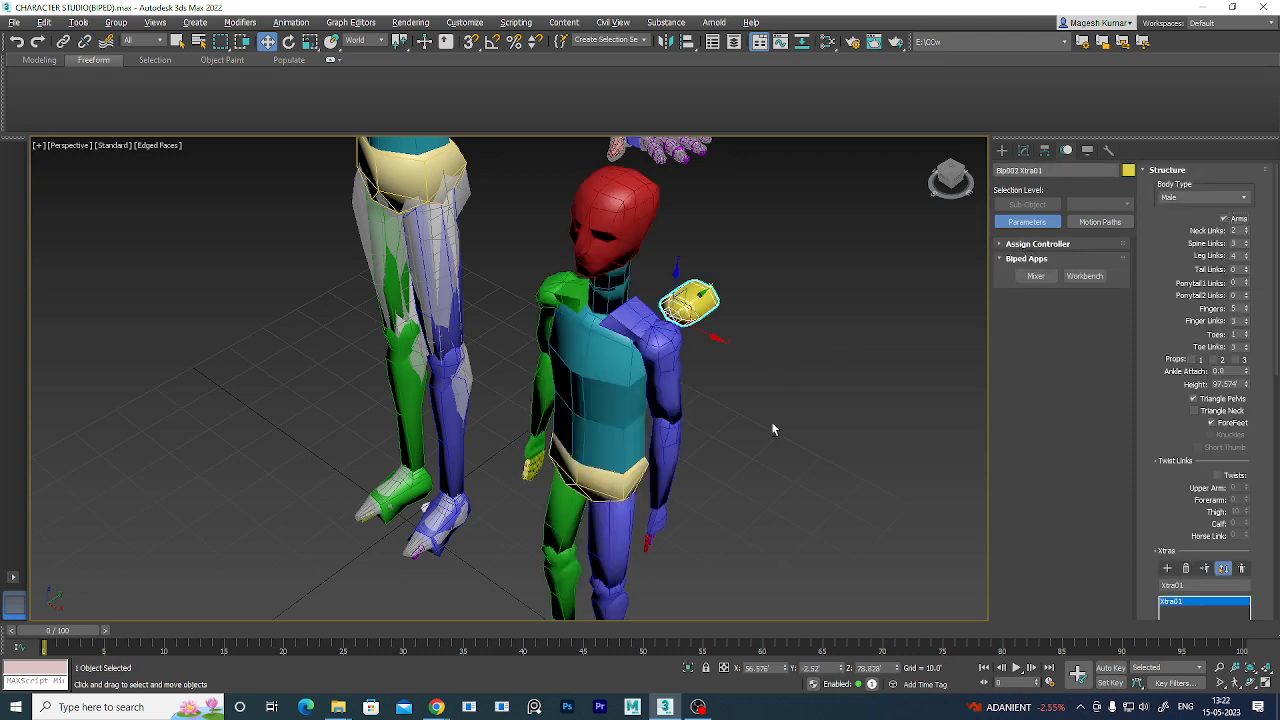
middle_click_drag(771, 421, 744, 427, "alt")
scroll(1237, 565, "down", 1)
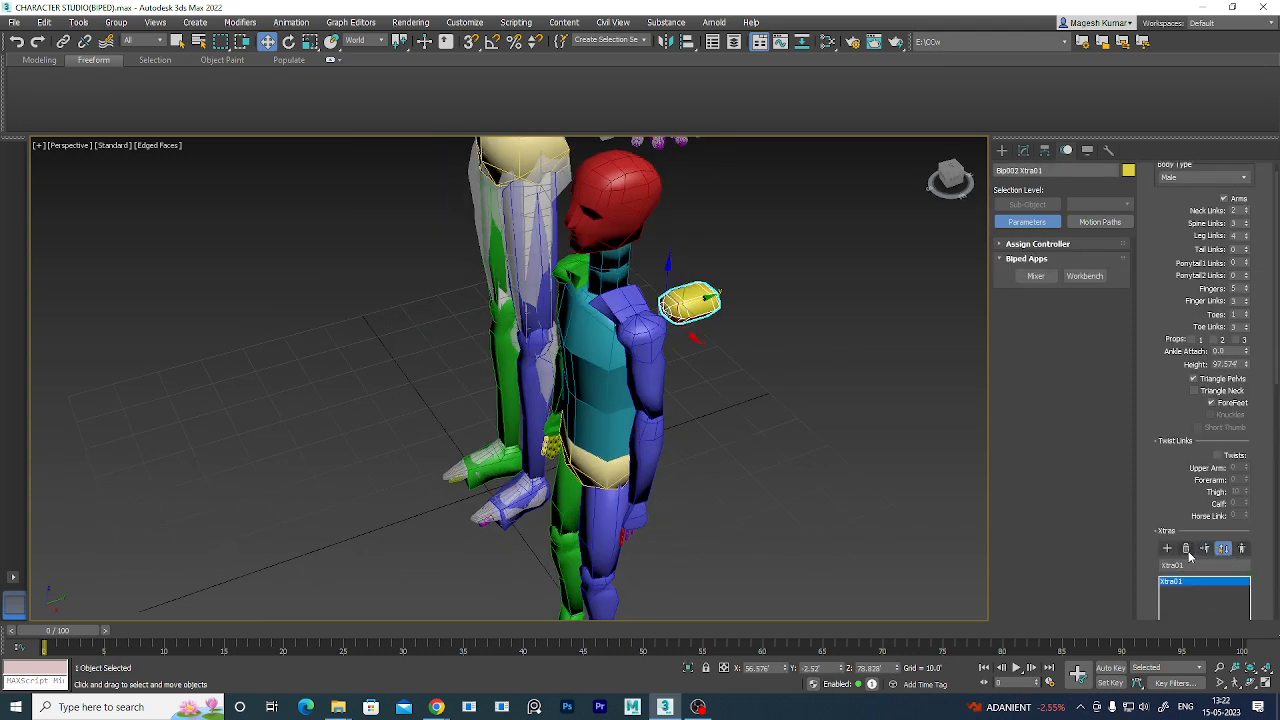
key("Delete")
left_click(816, 374)
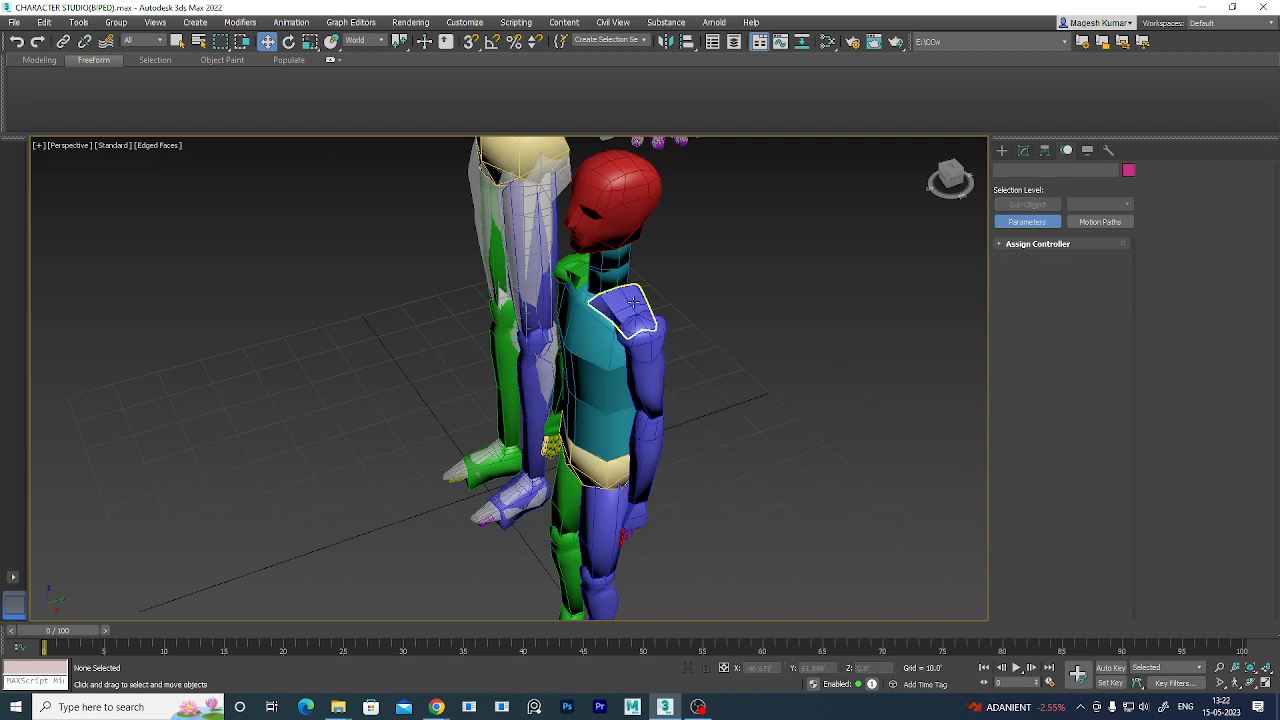
- Create a new single-link Xtra on the Biped and move it from the pelvis up behind the left shoulder
left_click(631, 300)
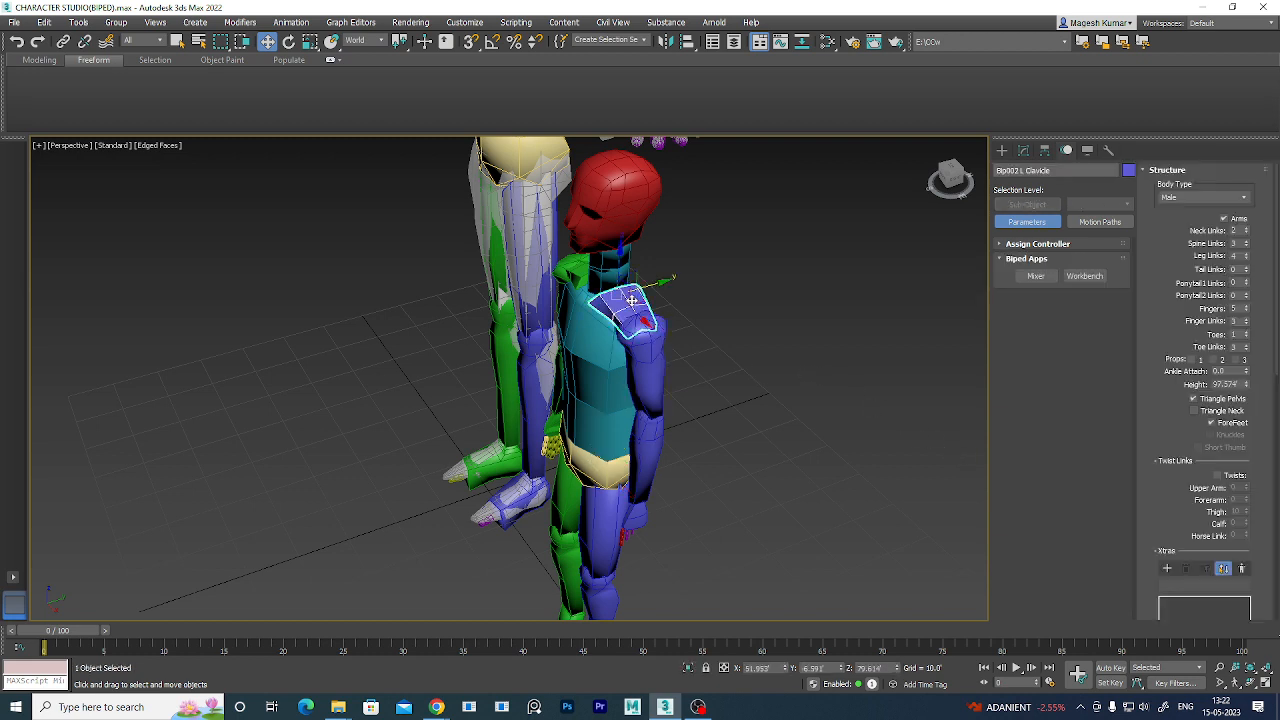
scroll(1251, 538, "down", 2)
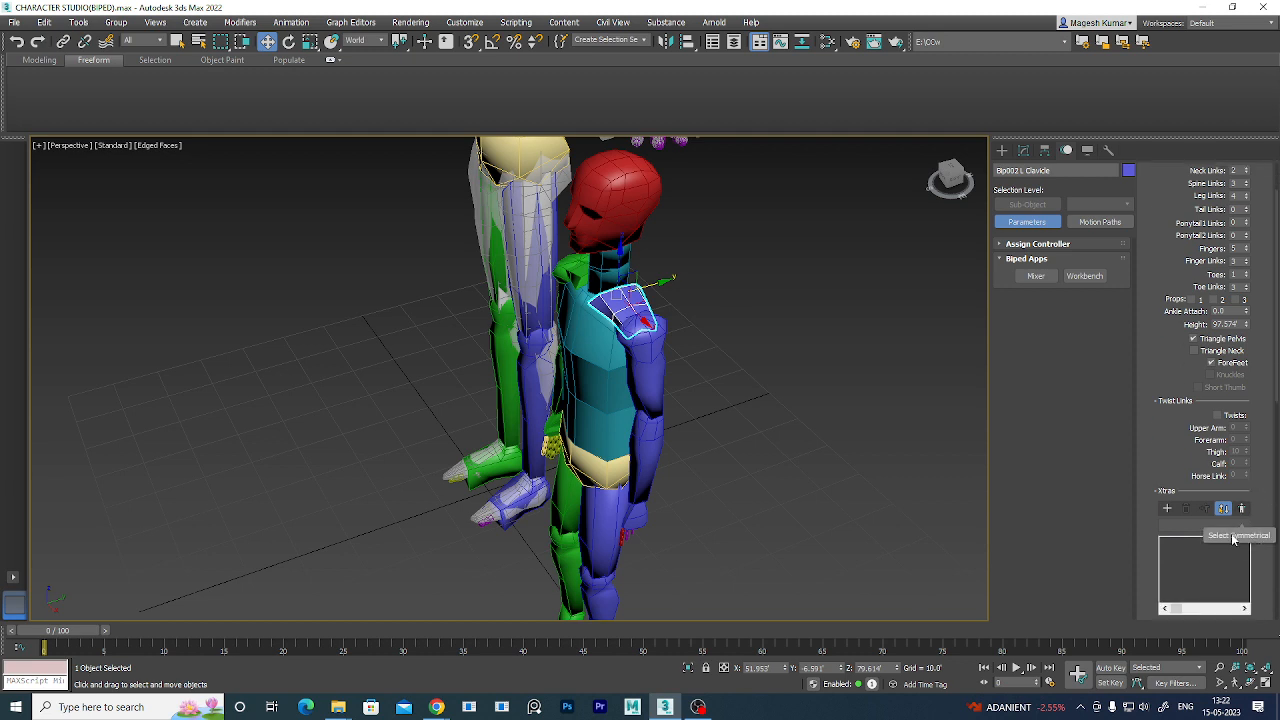
scroll(1157, 517, "down", 5)
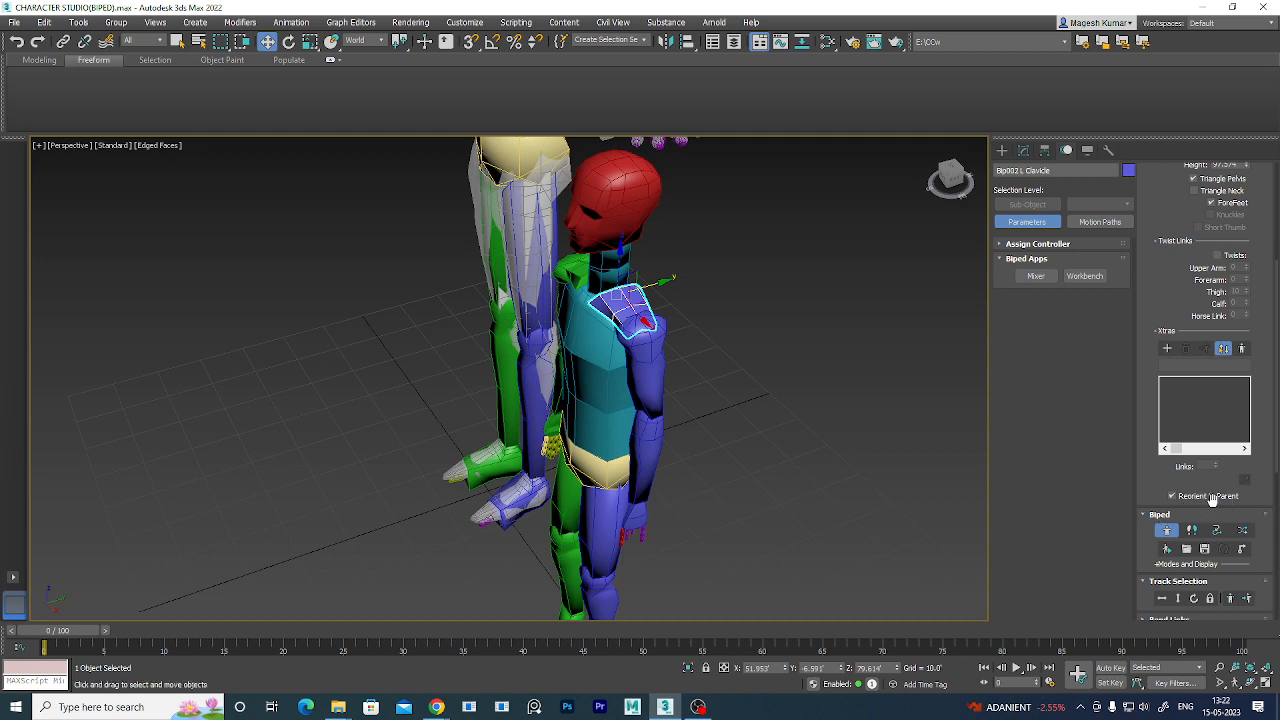
left_click(1167, 347)
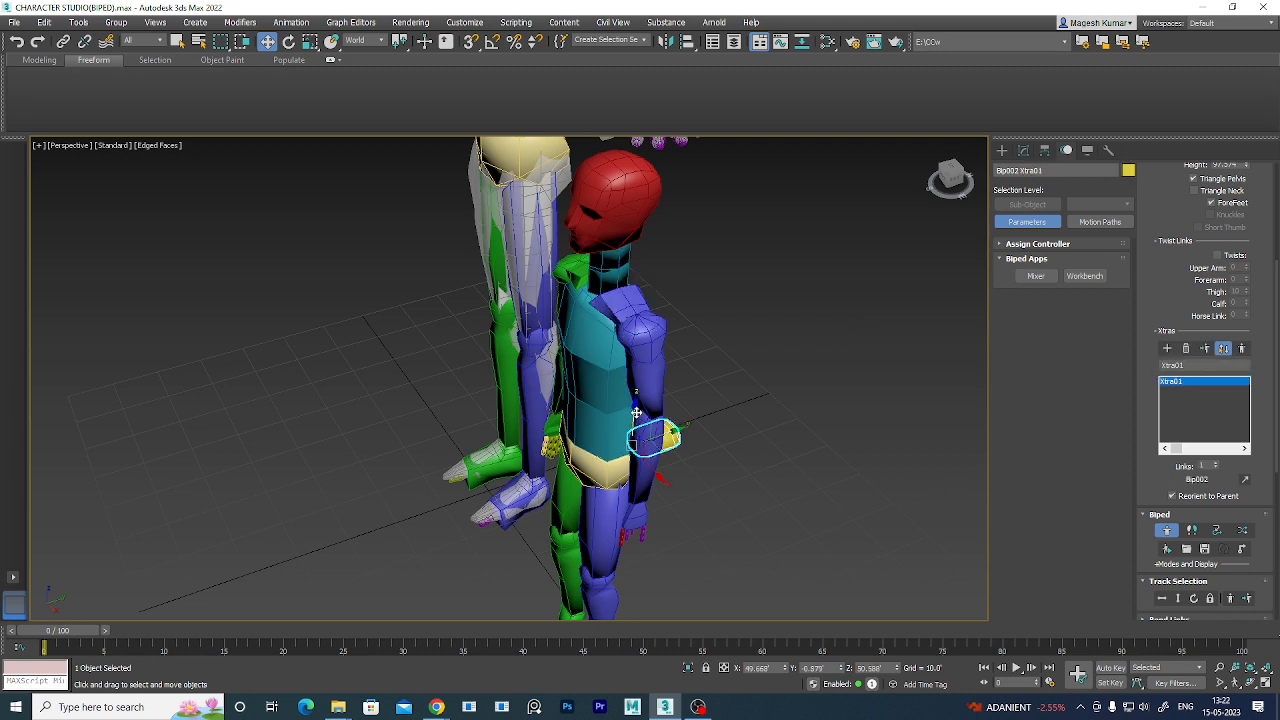
left_click_drag(636, 413, 653, 264)
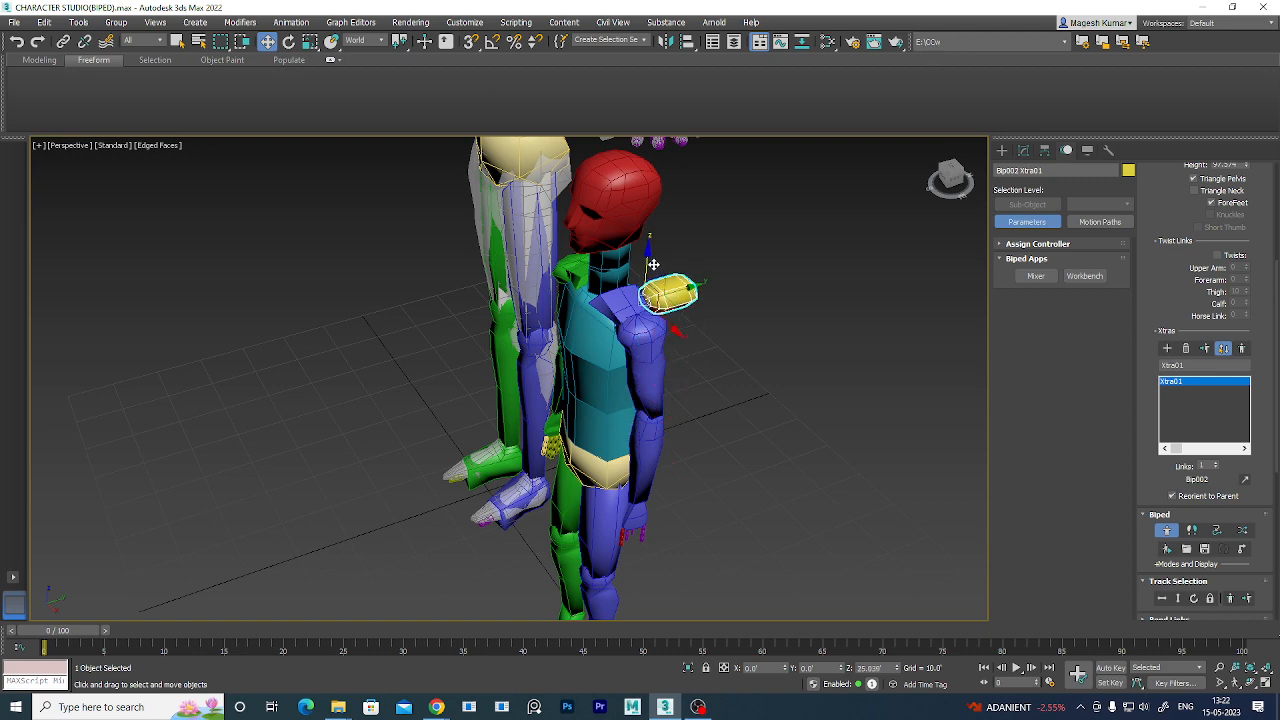
middle_click_drag(830, 395, 625, 298, "alt")
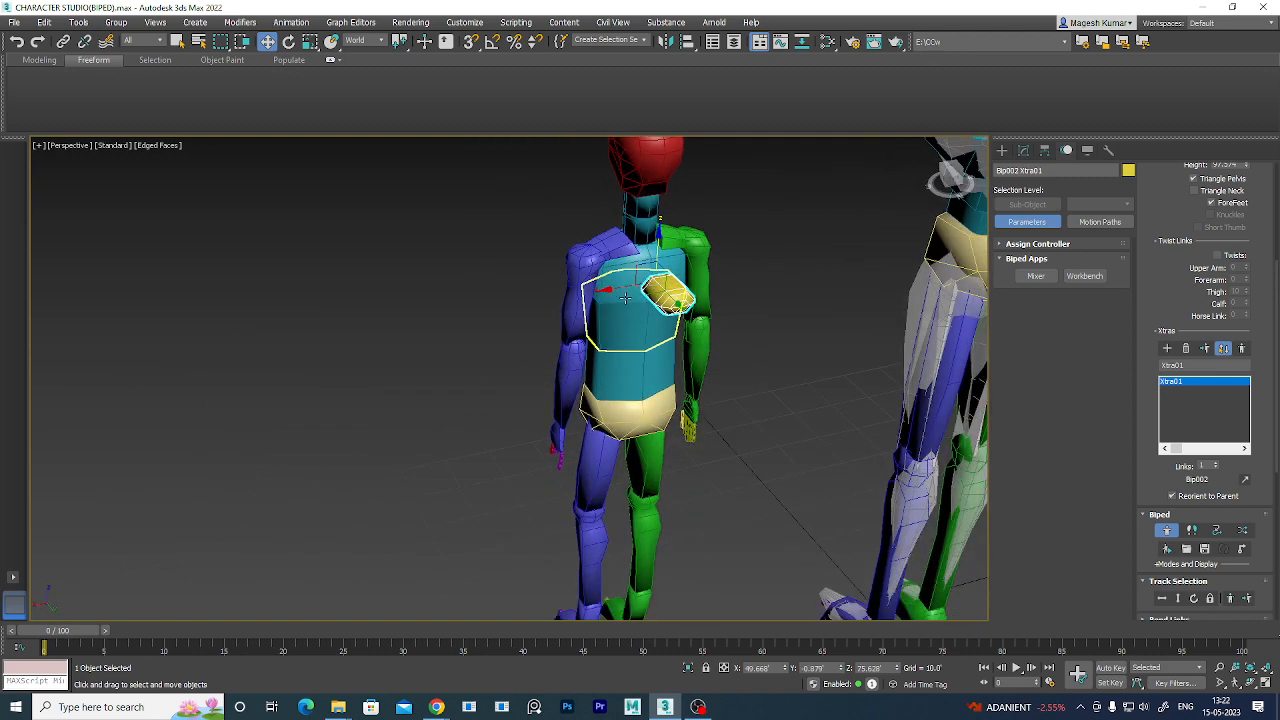
left_click_drag(625, 298, 580, 254)
middle_click_drag(580, 254, 853, 433, "alt")
scroll(722, 328, "up", 5)
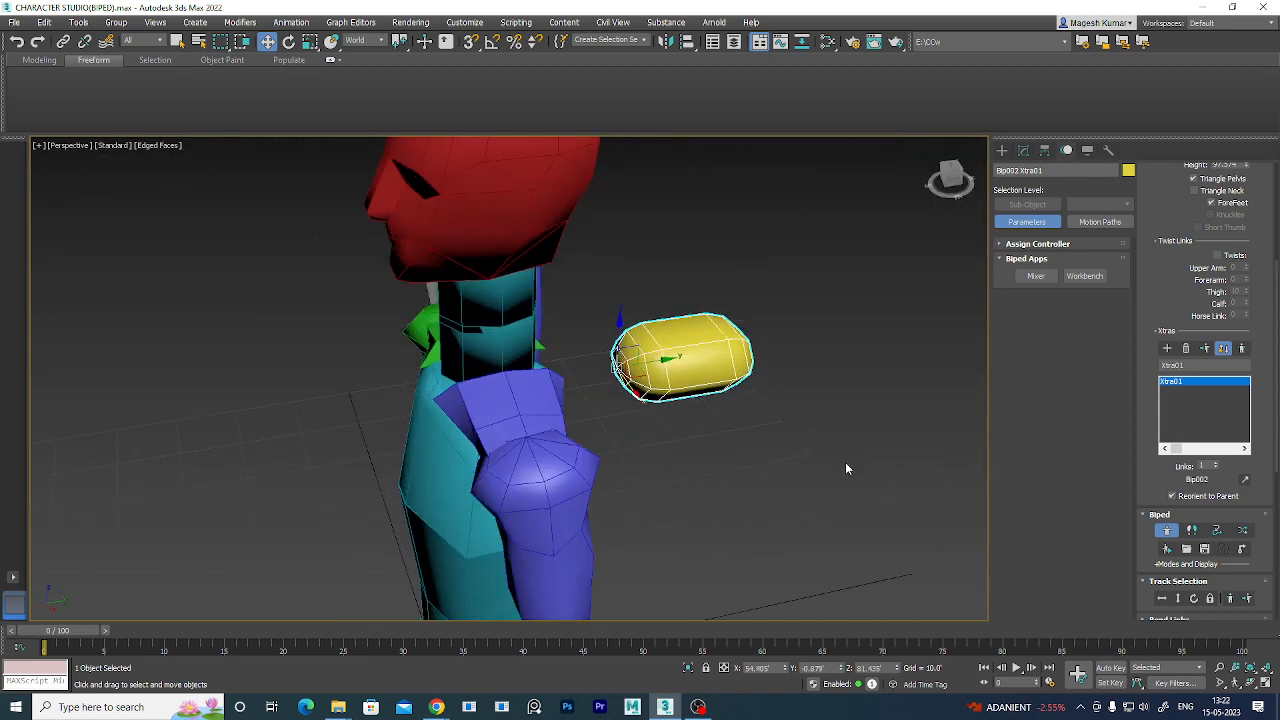
- Scale the Xtra link down into a slimmer shape
key("r")
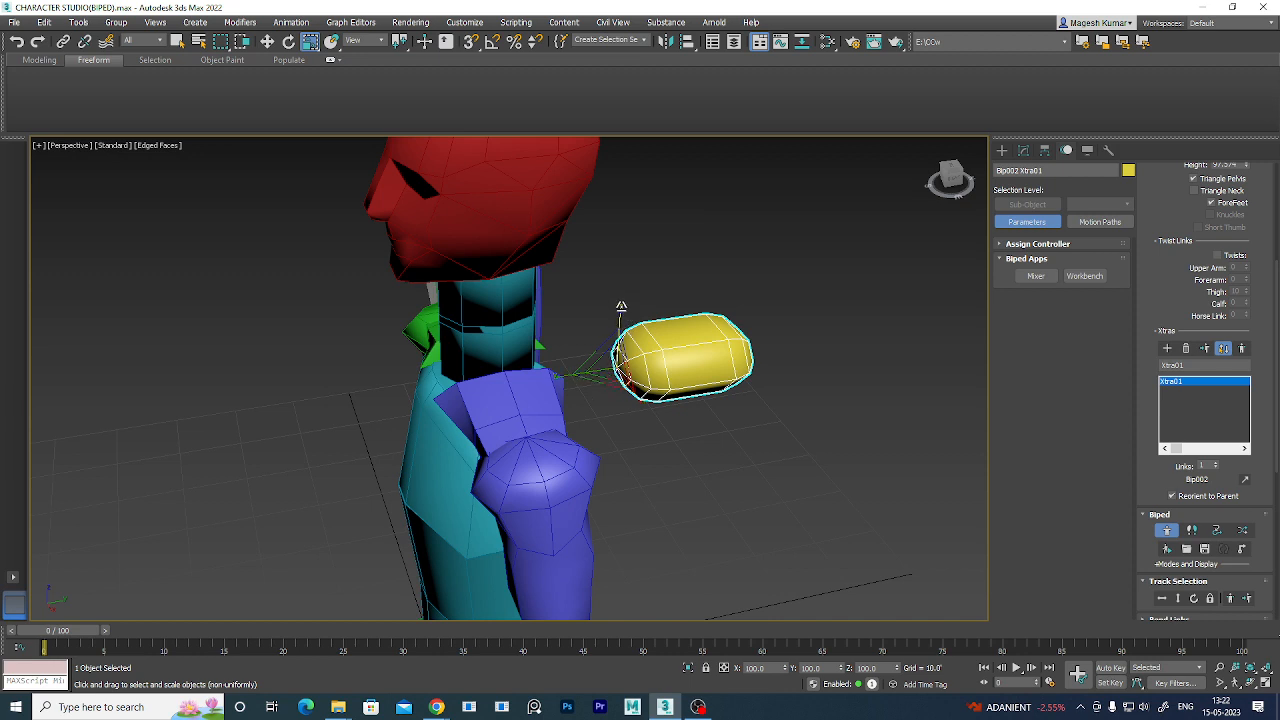
left_click_drag(621, 306, 586, 363)
key("ctrl+z")
middle_click_drag(614, 379, 785, 425, "alt")
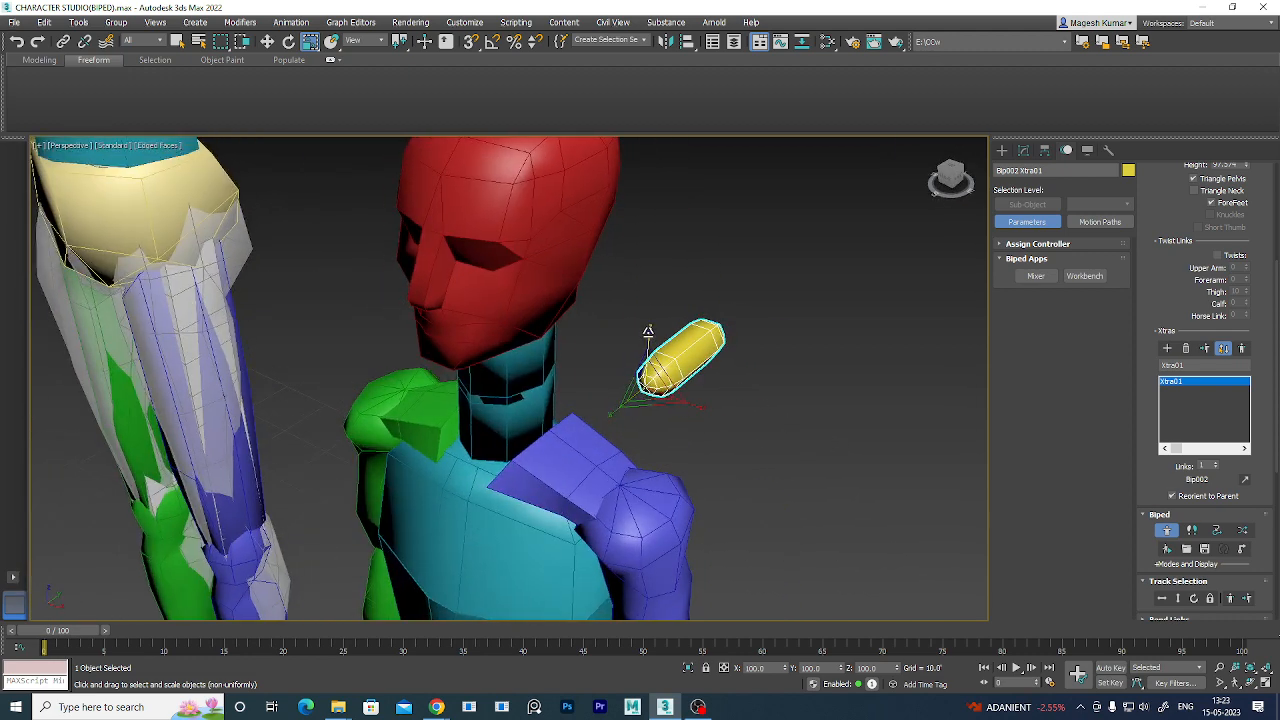
left_click_drag(648, 331, 648, 345)
left_click_drag(608, 416, 612, 411)
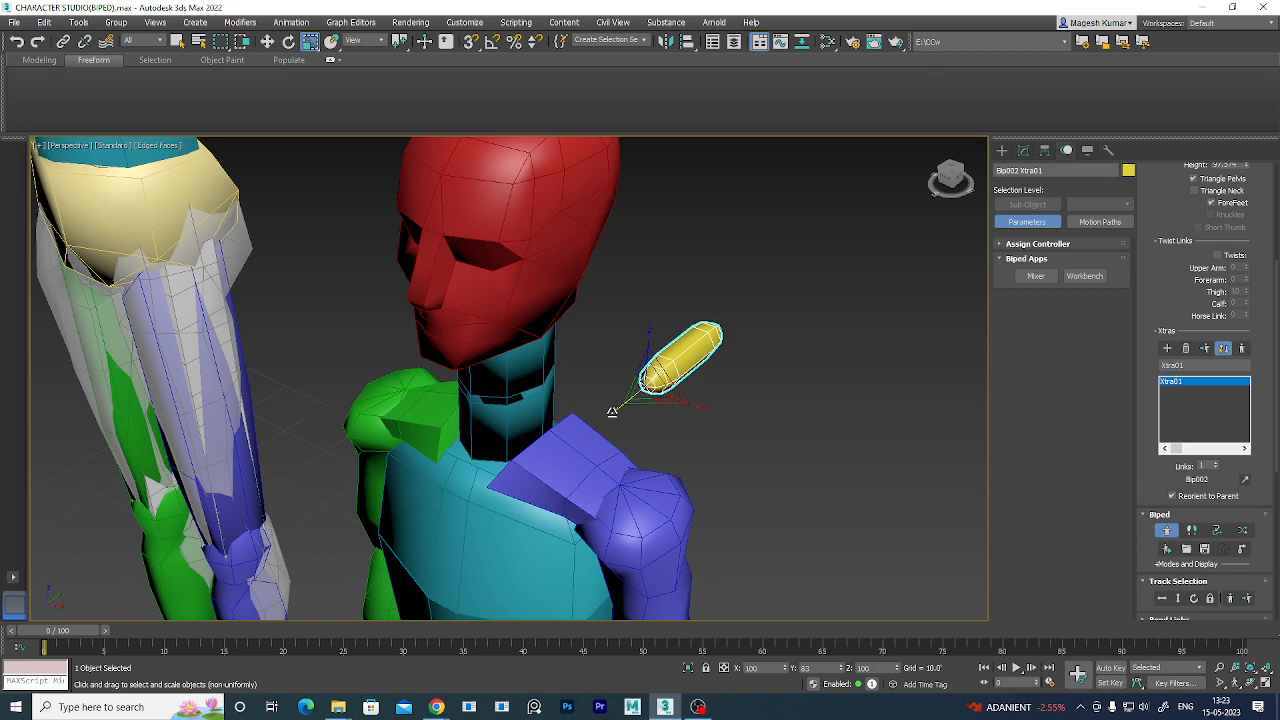
mouse_move(646, 428)
middle_mouse_down("alt")
mouse_move(716, 500)
mouse_move(654, 446)
mouse_move(679, 432)
mouse_move(660, 413)
middle_mouse_up("alt")
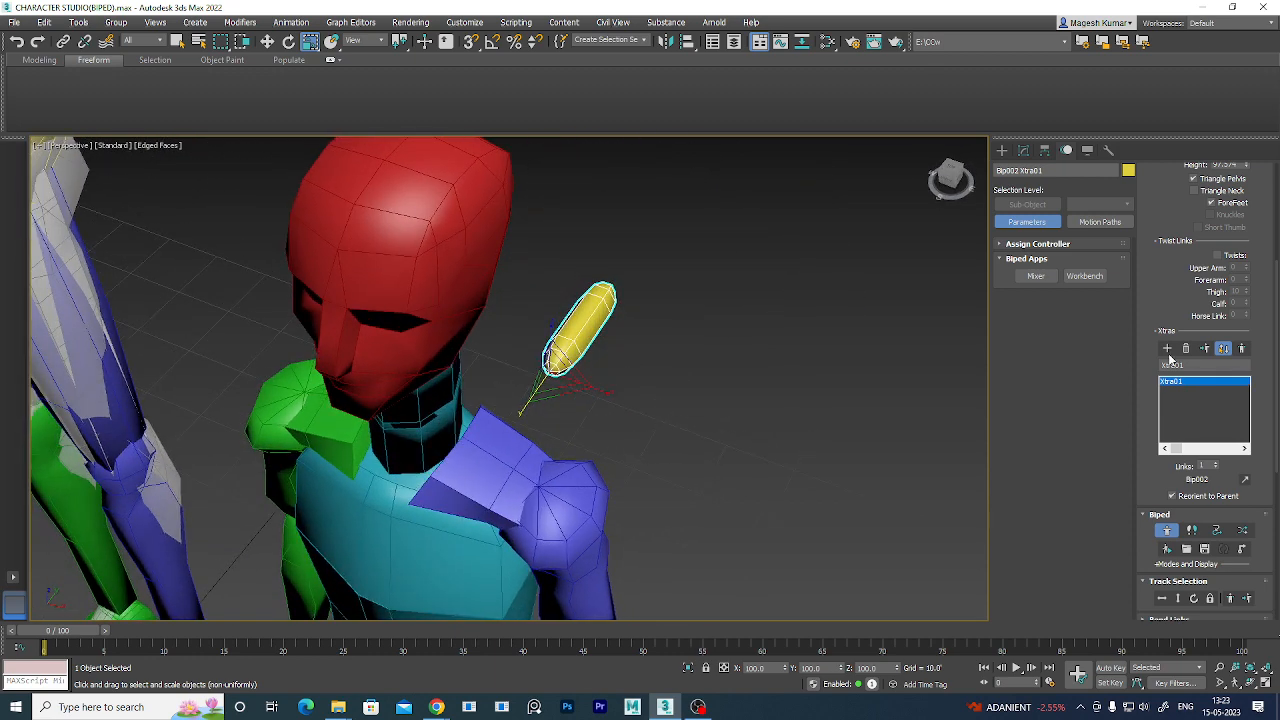
- Set the Xtra's Links to 5
scroll(1216, 440, "down", 2)
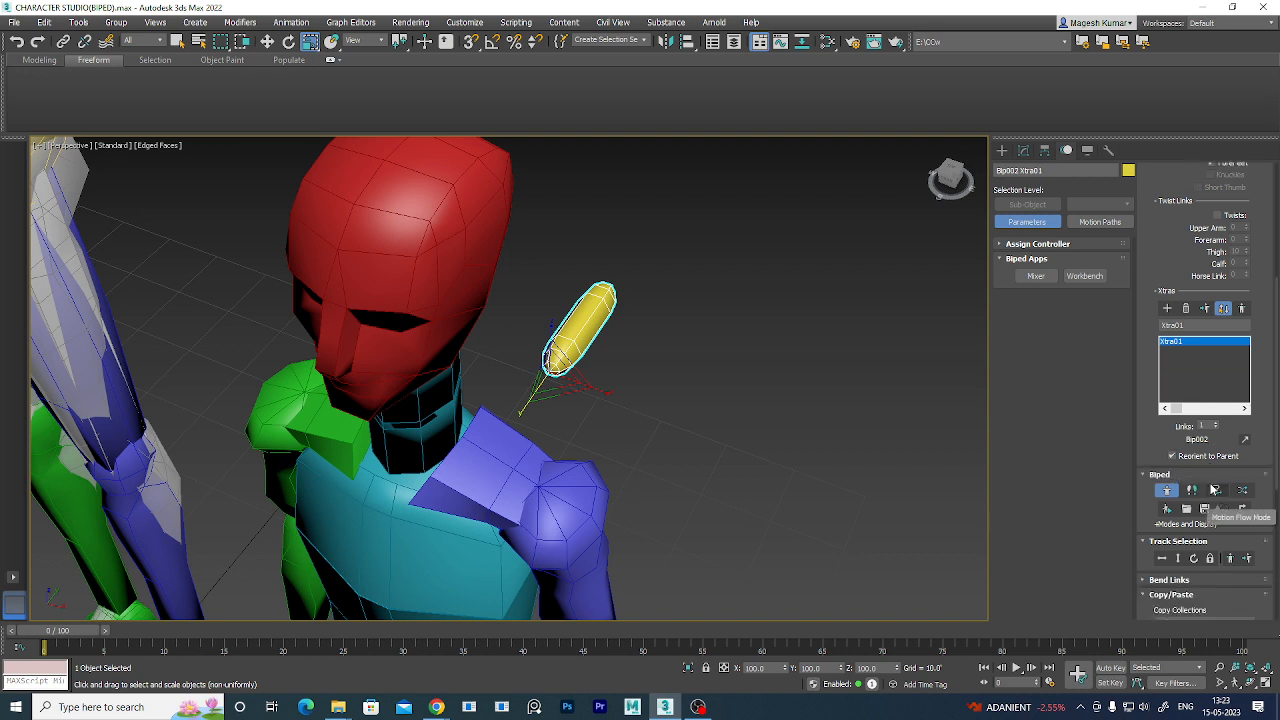
scroll(1214, 489, "up", 1)
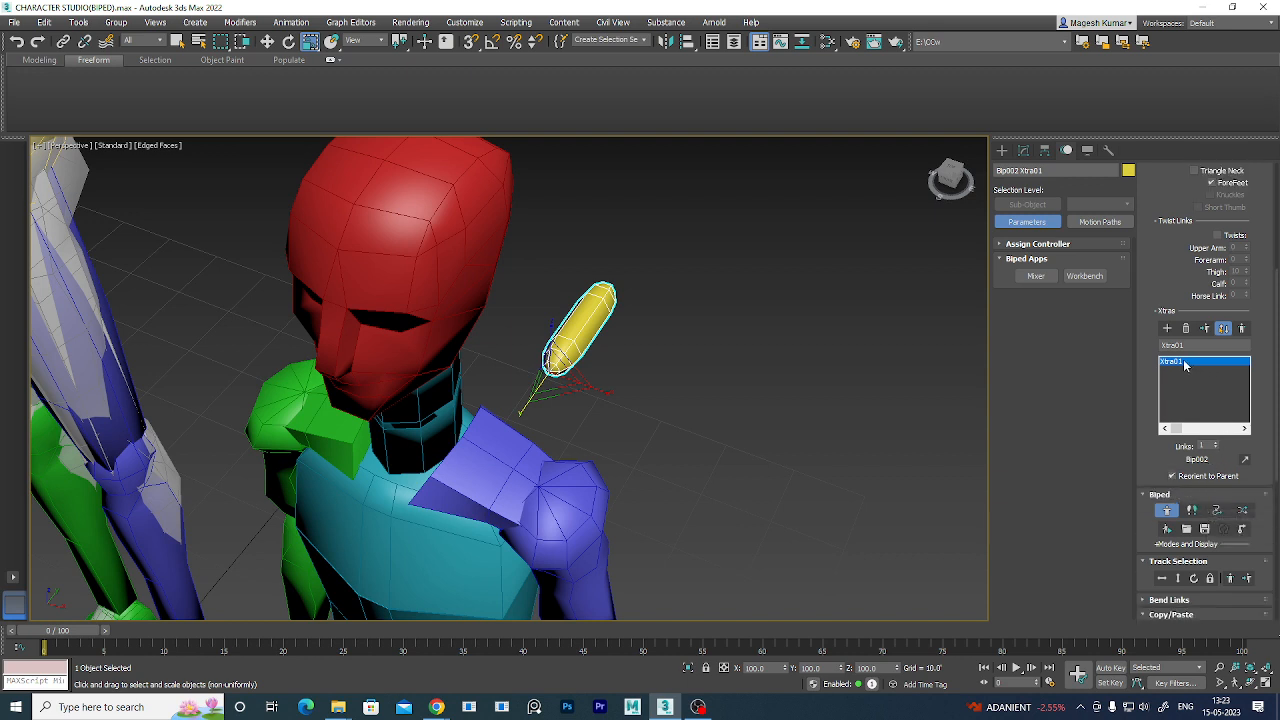
left_click(1217, 444)
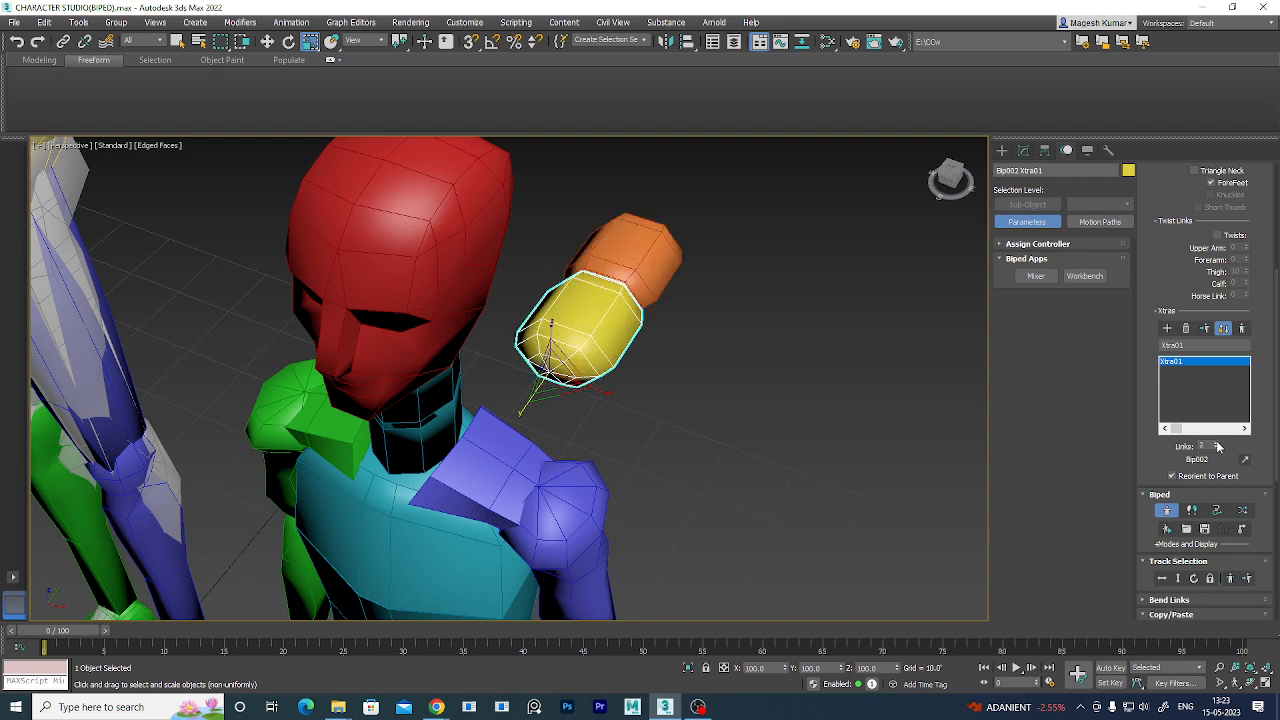
left_click(1217, 444)
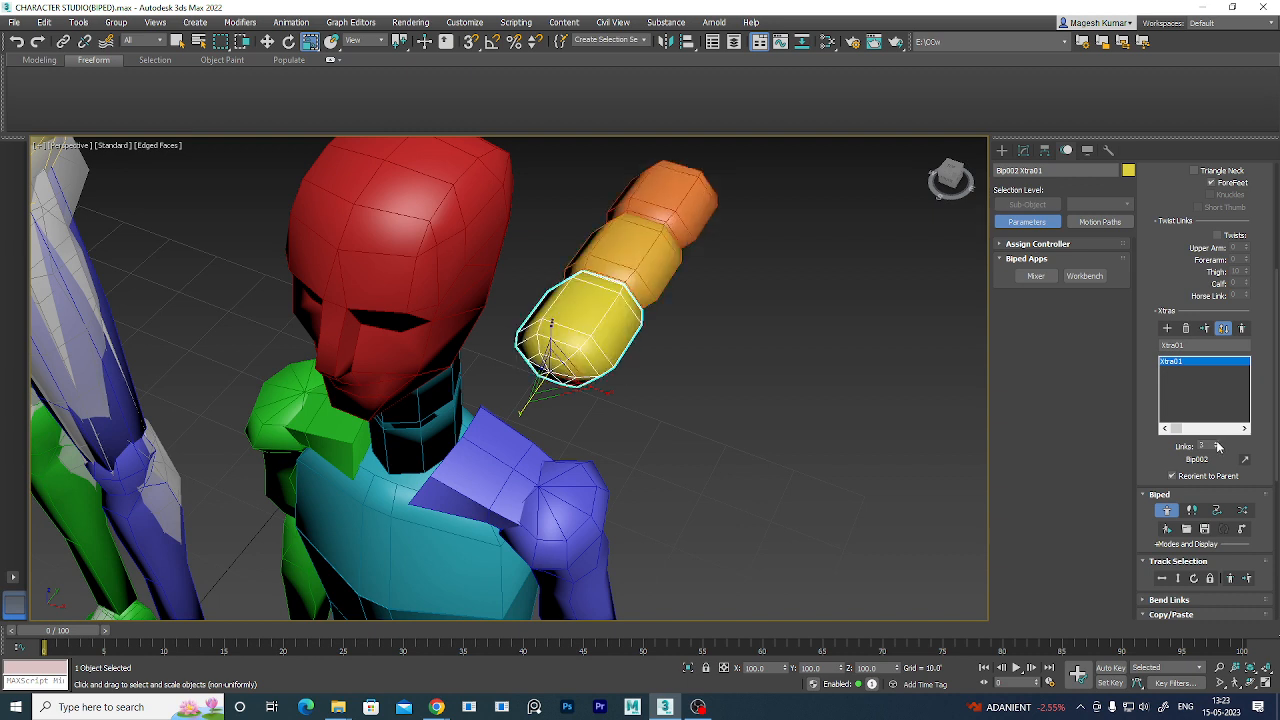
left_click(1217, 444)
left_click(1217, 444)
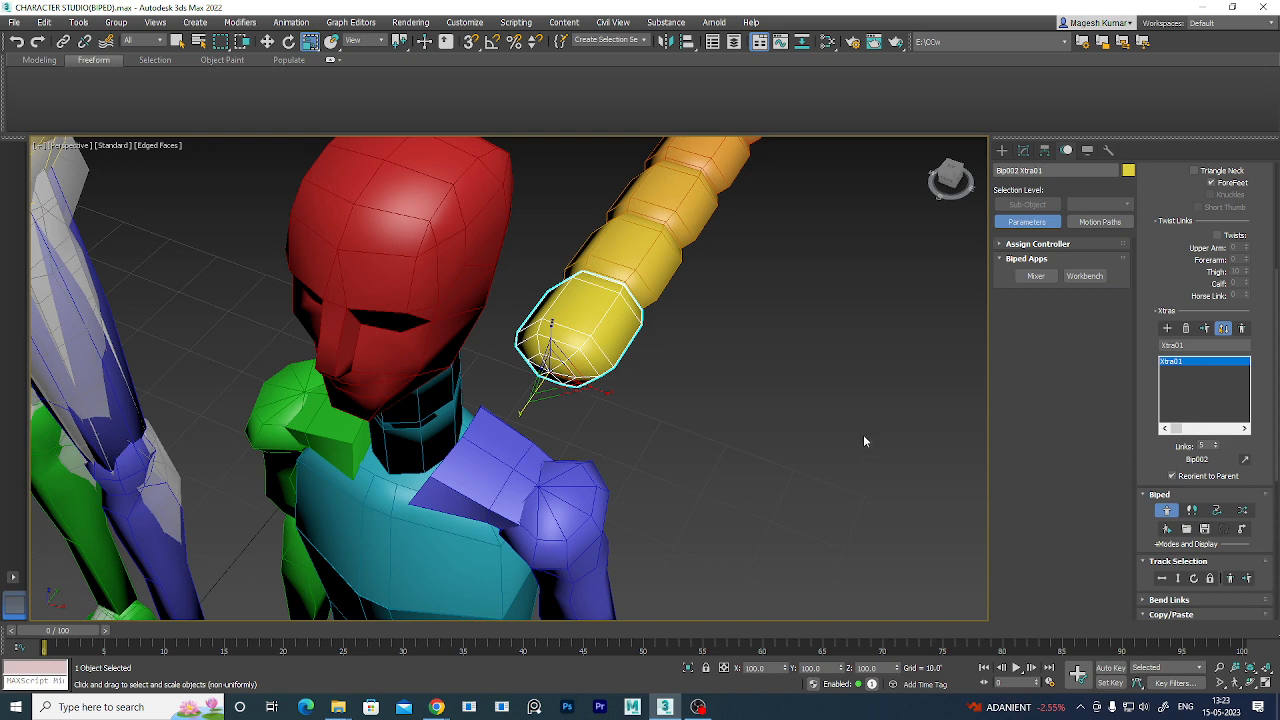
middle_click_drag(825, 436, 706, 475)
scroll(673, 500, "down", 3)
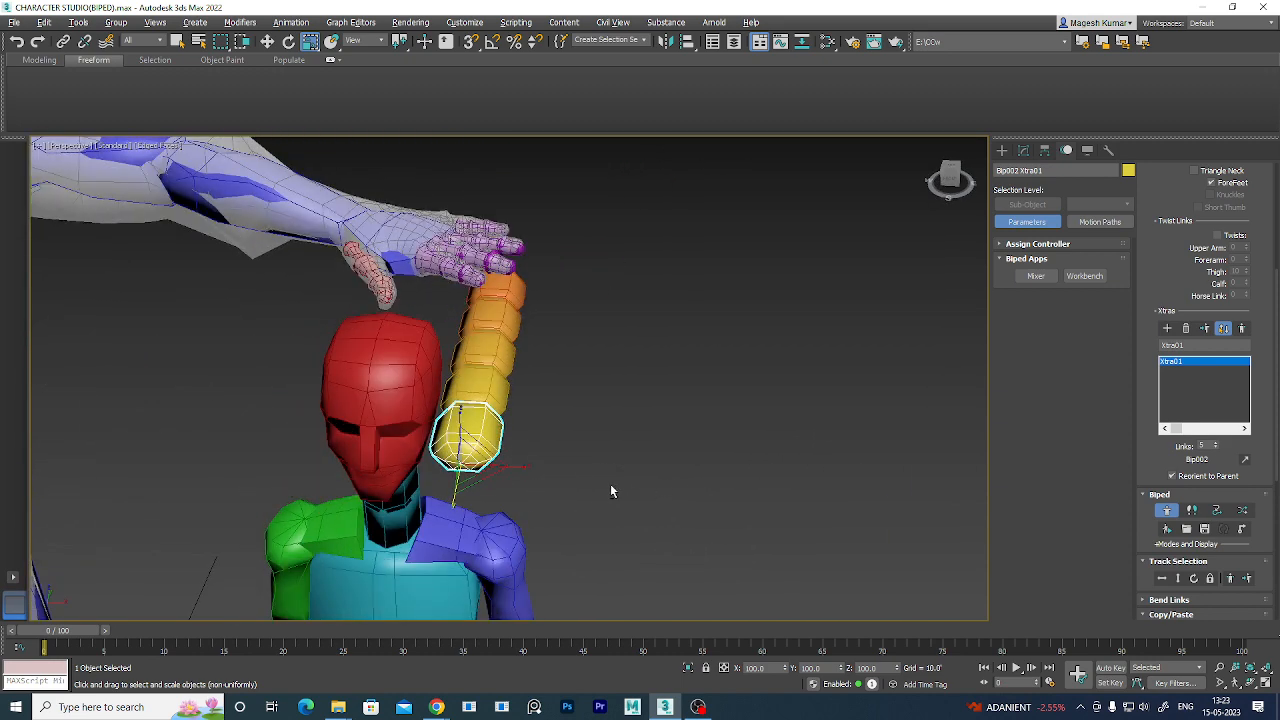
- Rotate the first three links of the Xtra chain outward, away from the Biped's head
middle_click_drag(610, 485, 640, 502, "alt")
key("e")
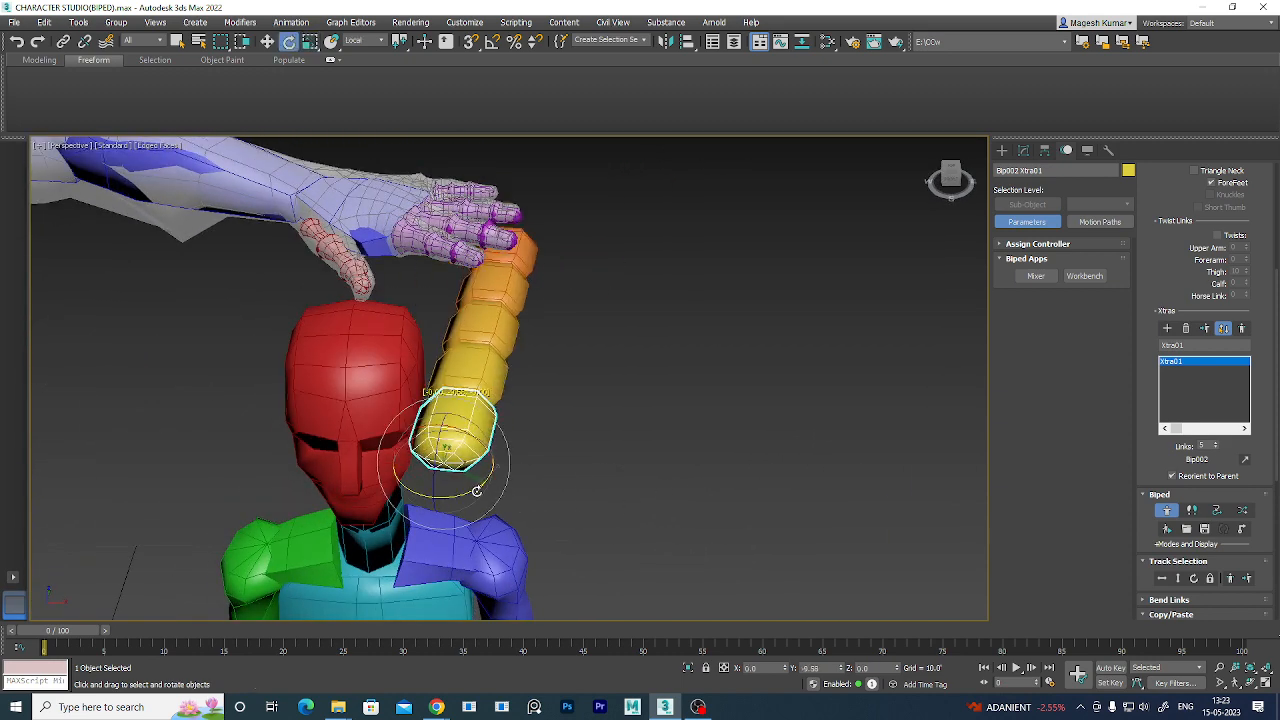
left_click_drag(477, 491, 459, 504)
left_click(558, 399)
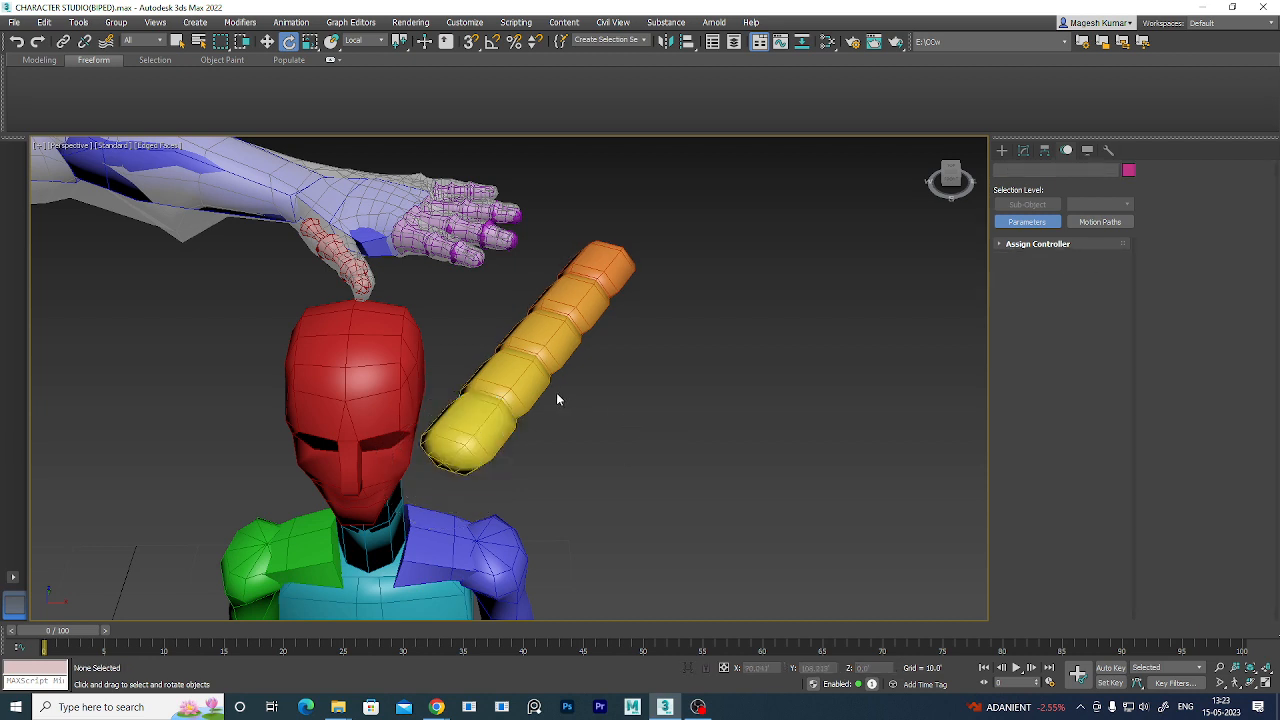
left_click(520, 384)
left_click_drag(515, 436, 486, 453)
left_click(595, 376)
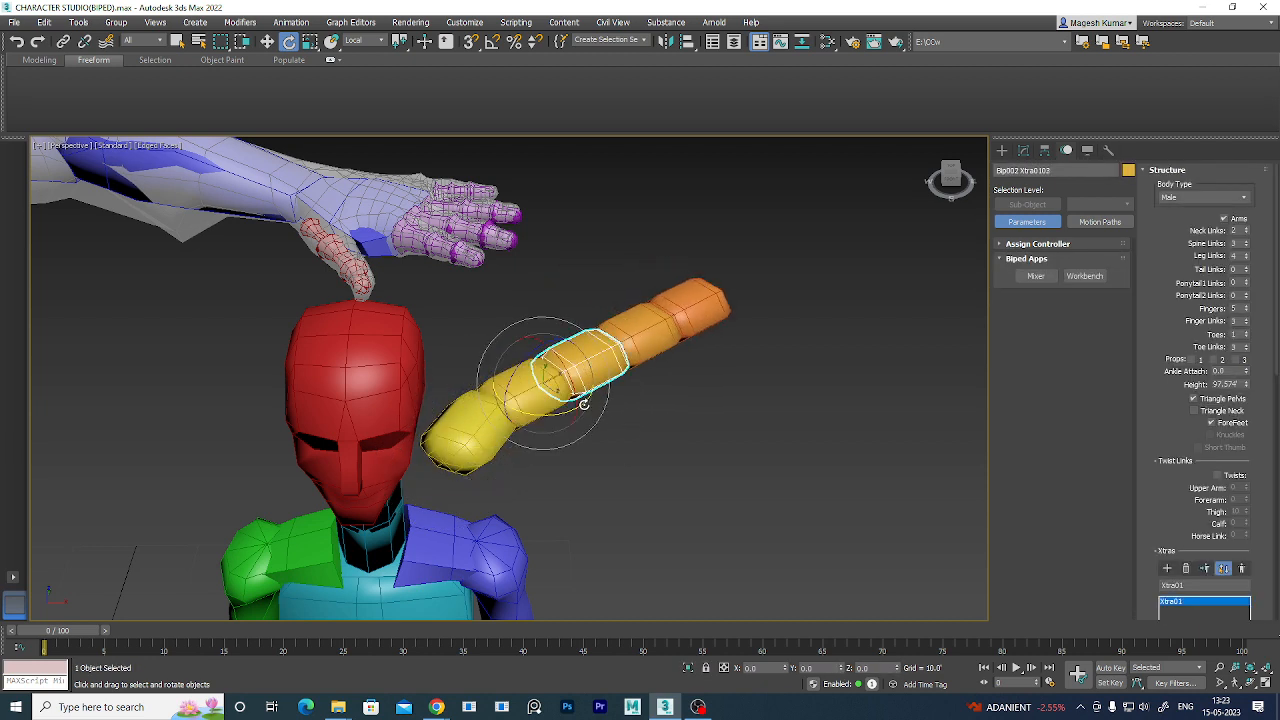
left_click_drag(584, 403, 574, 408)
- Rotate the last two links of the Xtra chain to shape its outer end
left_click(673, 379)
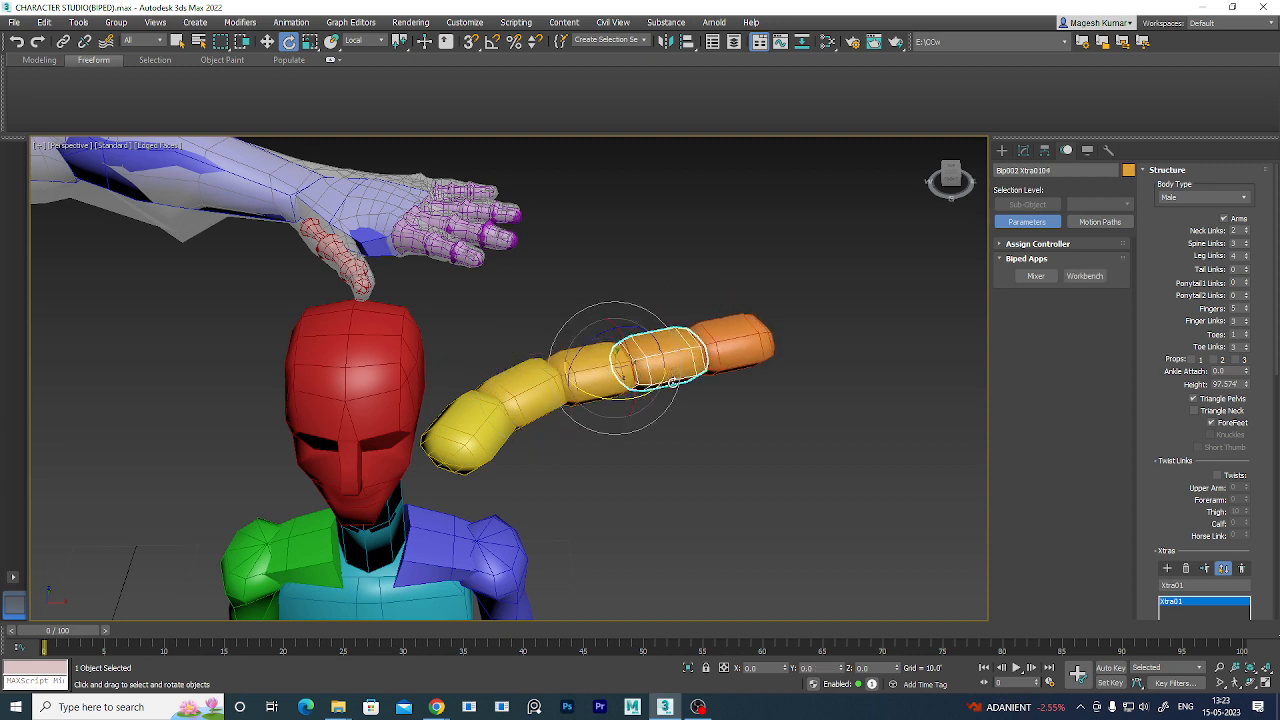
left_click_drag(648, 336, 644, 336)
left_click(716, 312)
left_click_drag(716, 312, 727, 396)
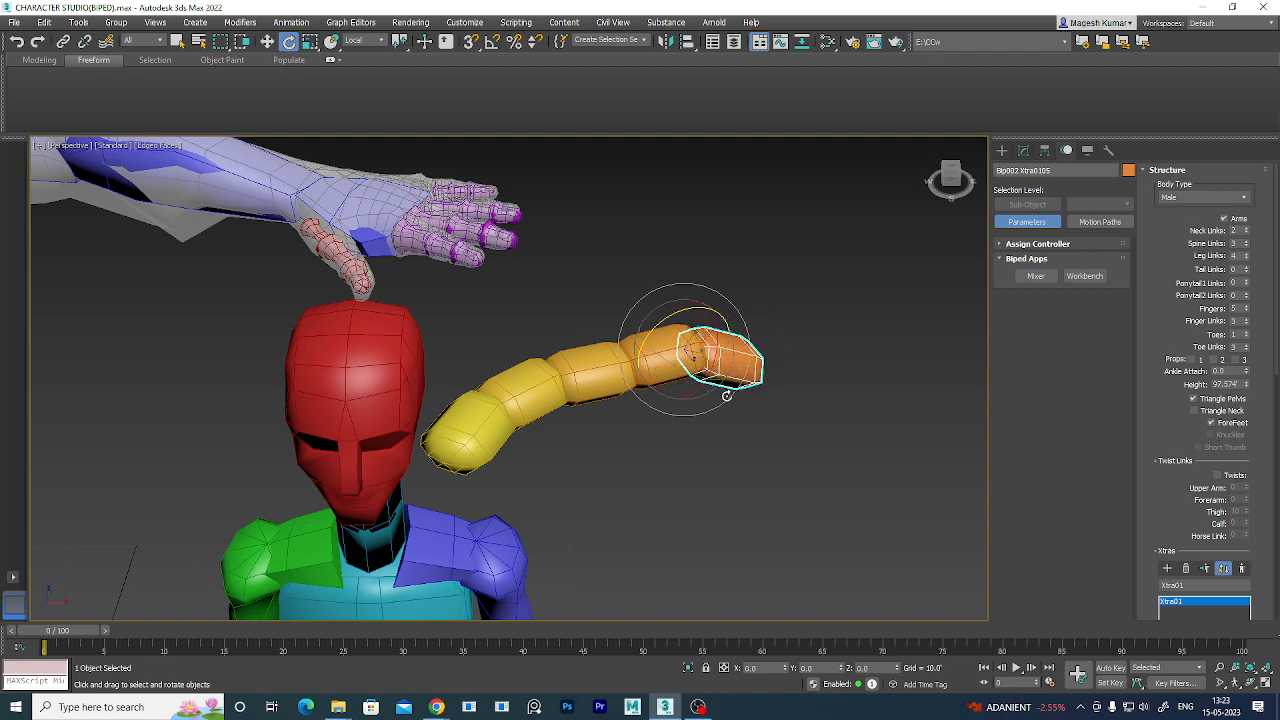
left_click_drag(728, 328, 728, 290)
middle_click_drag(687, 434, 489, 306, "alt")
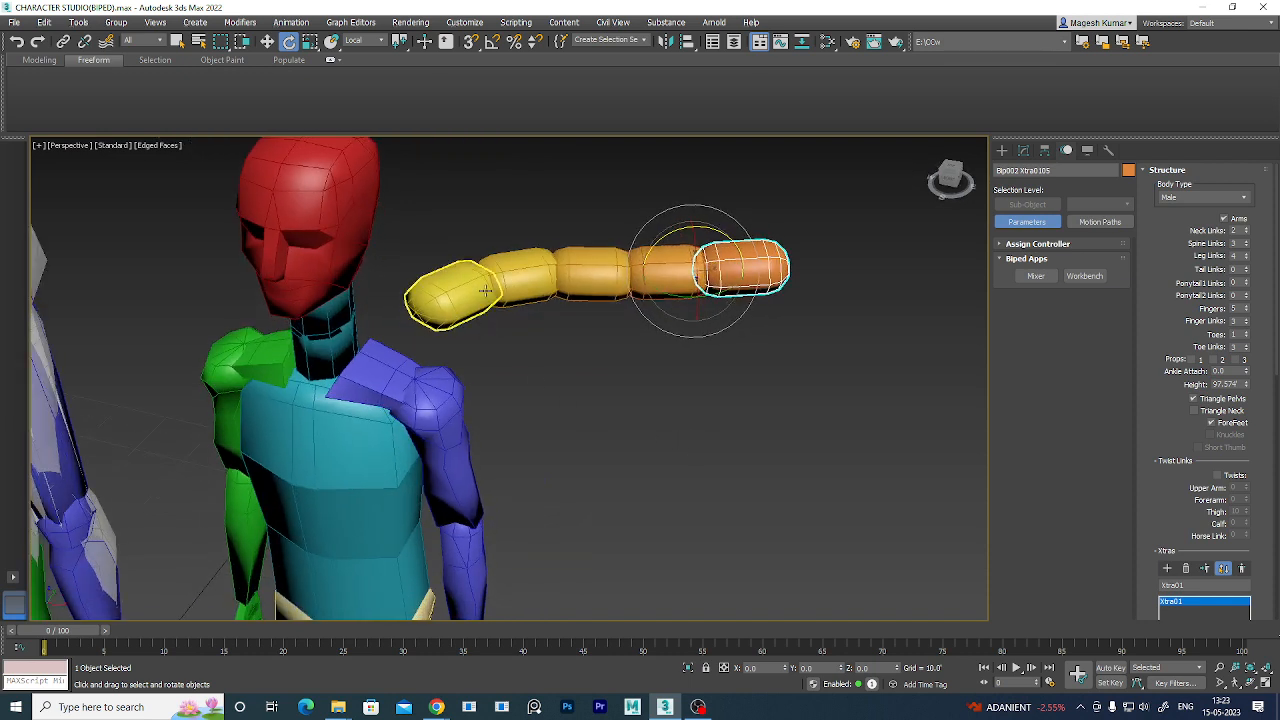
- Create a second Xtra on the Biped and move it up beneath the base link of the first chain
left_click(485, 289)
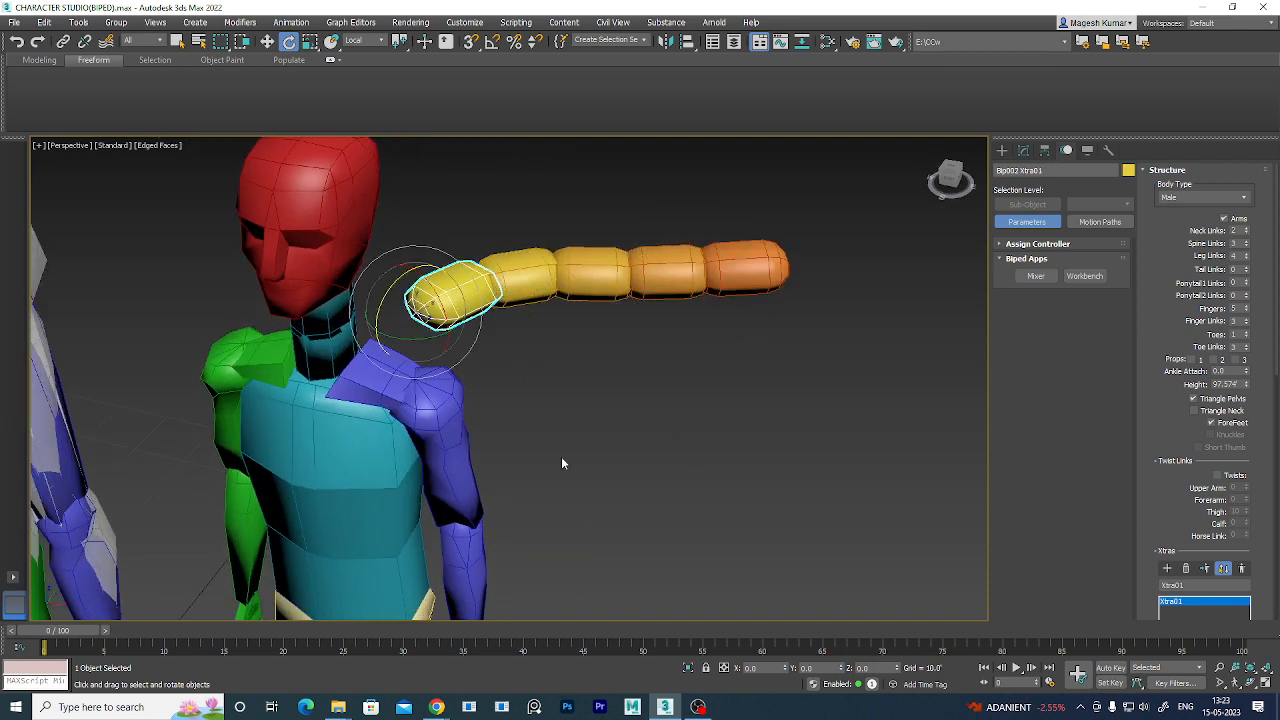
left_click(1167, 569)
middle_click_drag(600, 479, 537, 517, "alt")
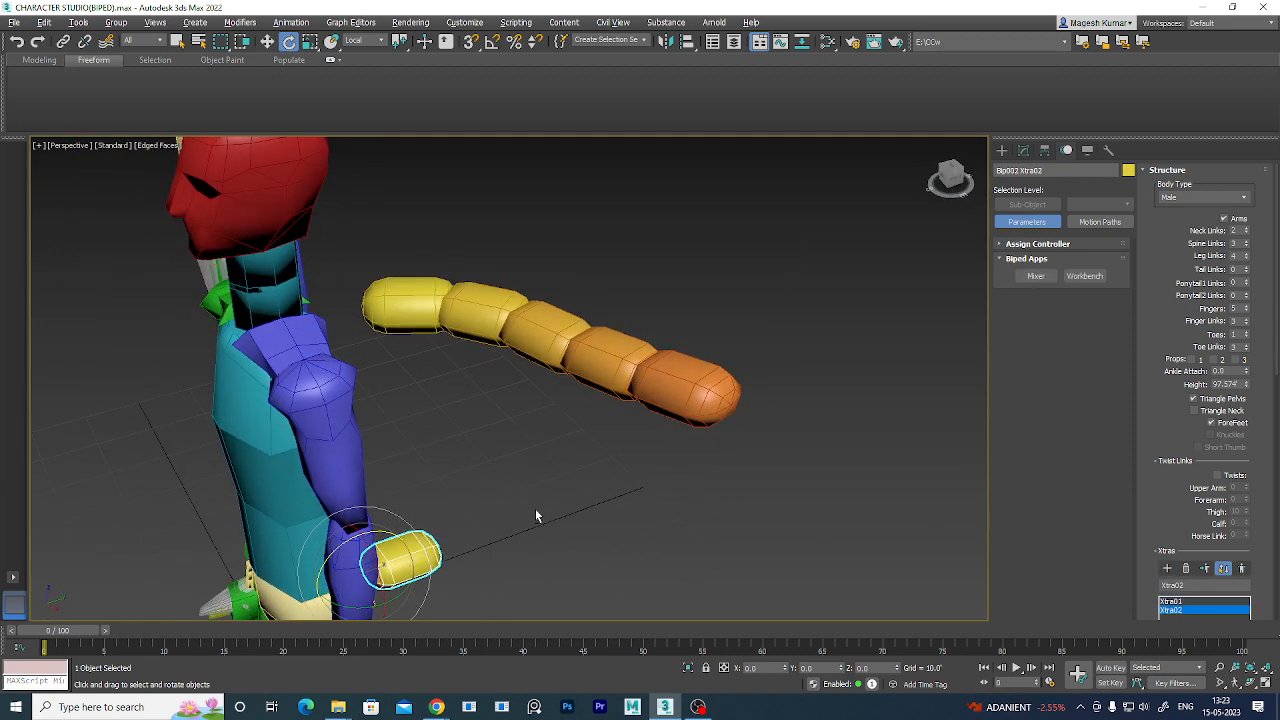
key("w")
left_click_drag(360, 534, 472, 353)
middle_click_drag(472, 353, 528, 420, "alt")
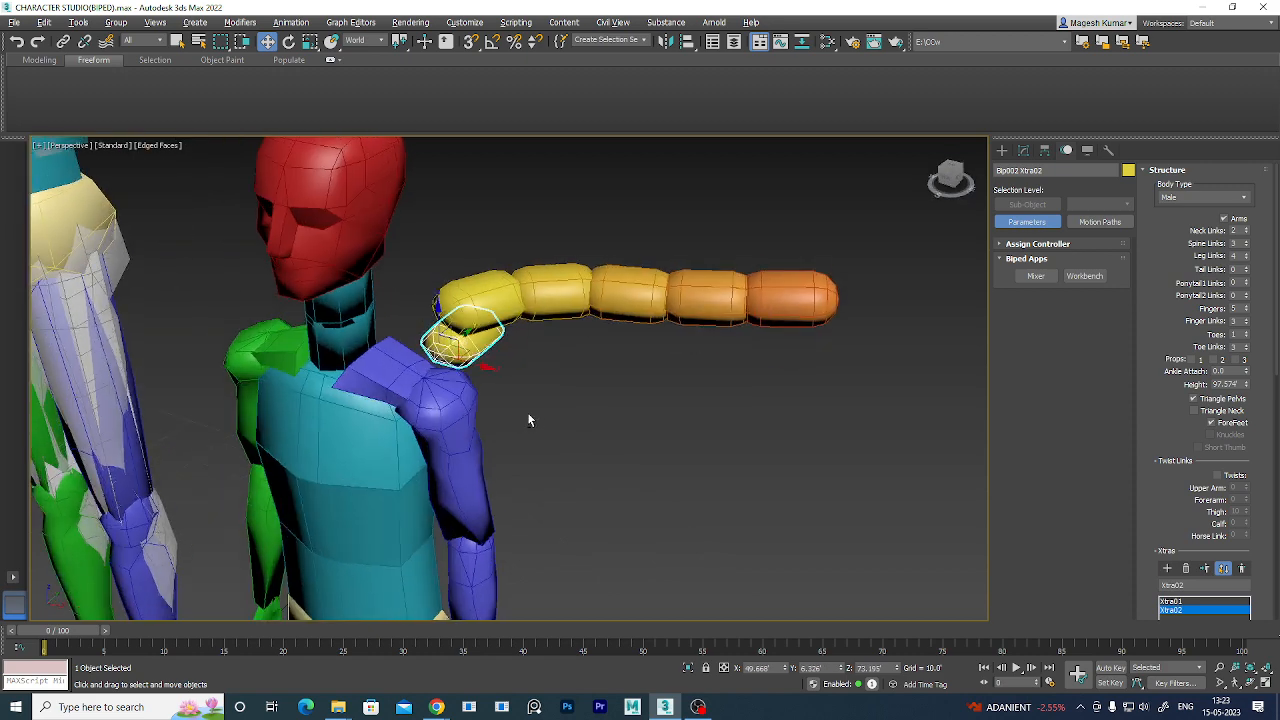
- Rotate the second Xtra so that it points downward beside the left shoulder
scroll(500, 400, "up", 4)
scroll(1161, 535, "down", 2)
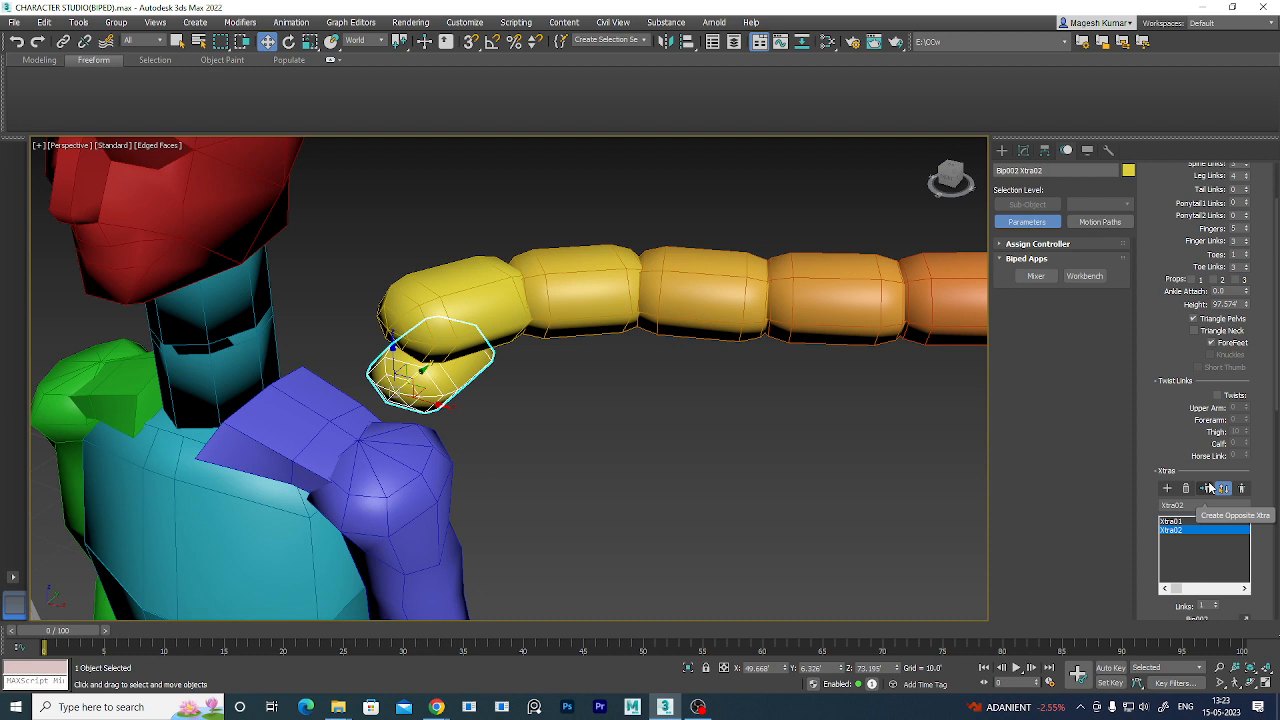
scroll(1215, 562, "down", 1)
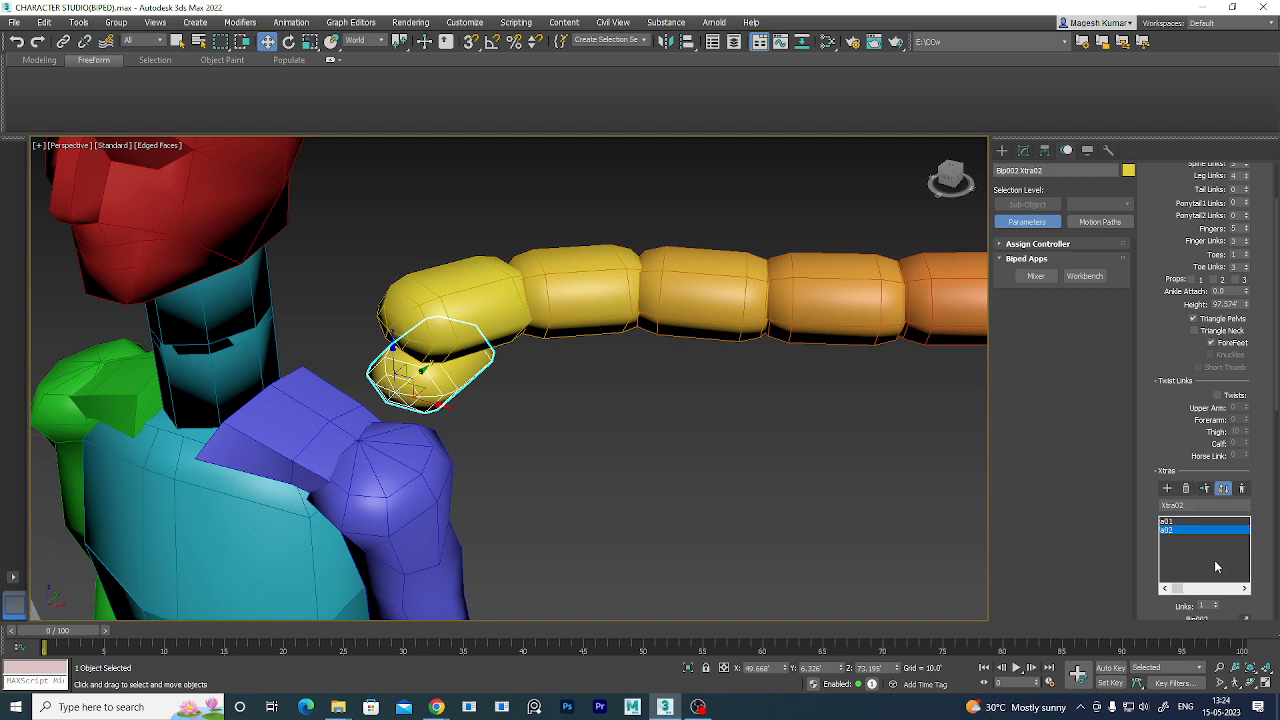
scroll(1215, 552, "up", 1)
scroll(1199, 622, "down", 2)
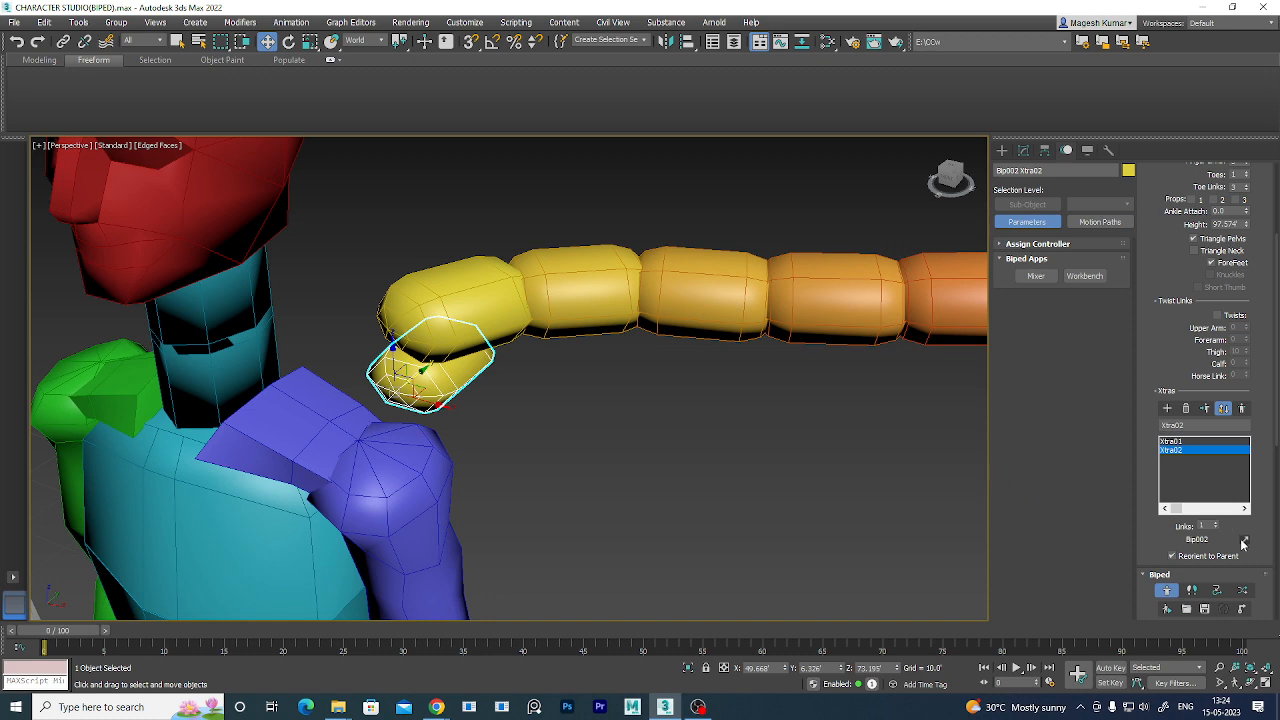
middle_click_drag(795, 413, 700, 429, "alt")
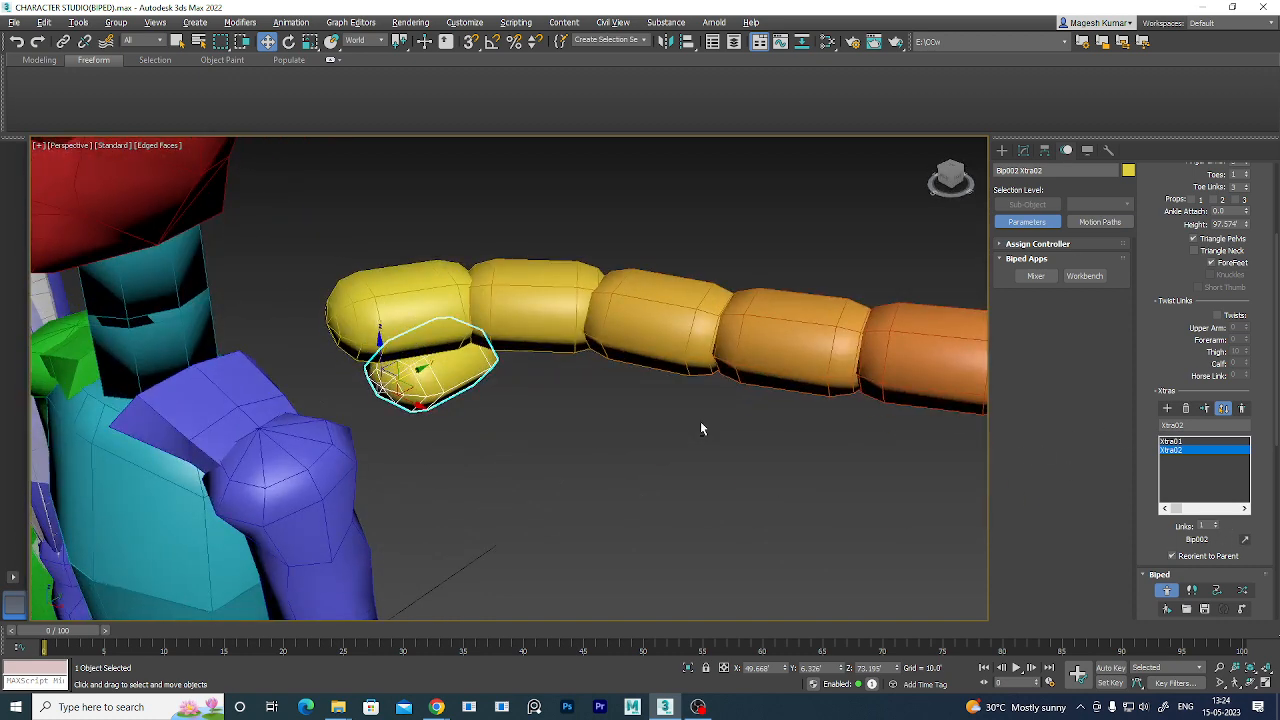
key("e")
left_click_drag(349, 364, 386, 352)
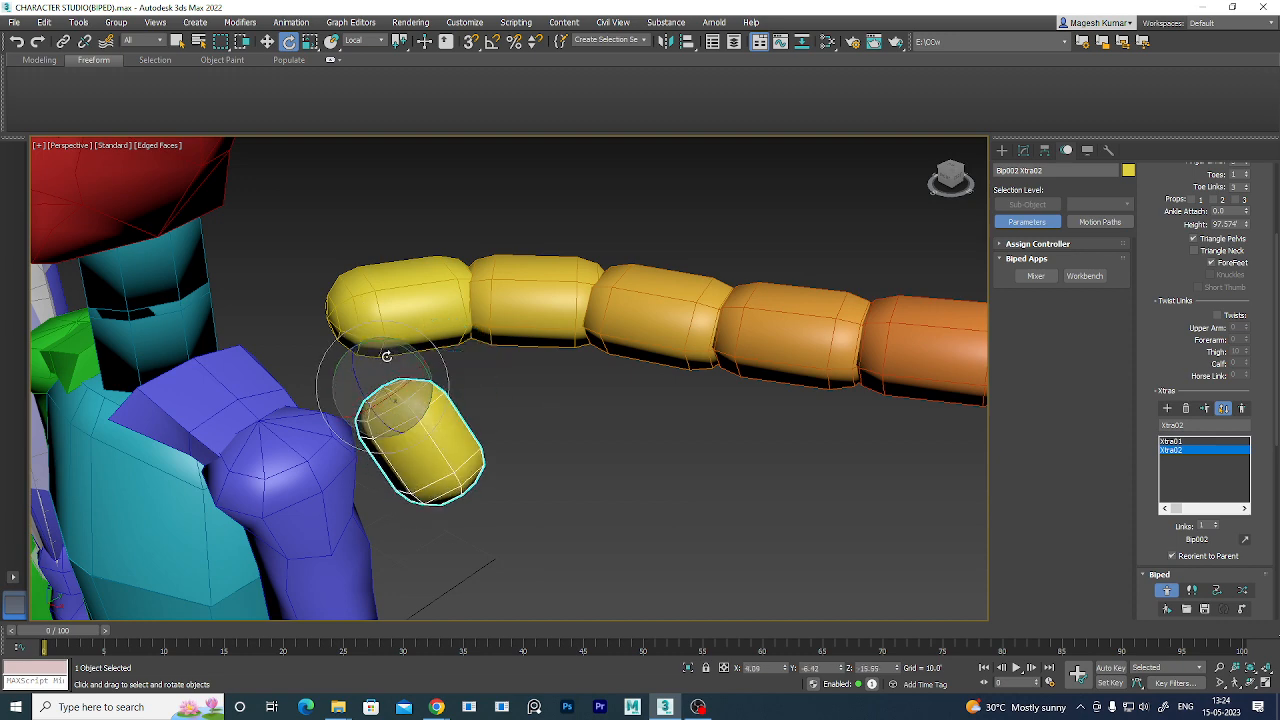
- Move the second Xtra outward and up until it sits against the underside of the first Xtra chain
key("w")
middle_click_drag(497, 398, 504, 428, "alt")
middle_click_drag(432, 402, 413, 397, "alt")
left_click_drag(409, 396, 509, 401)
middle_click_drag(580, 503, 572, 456, "alt")
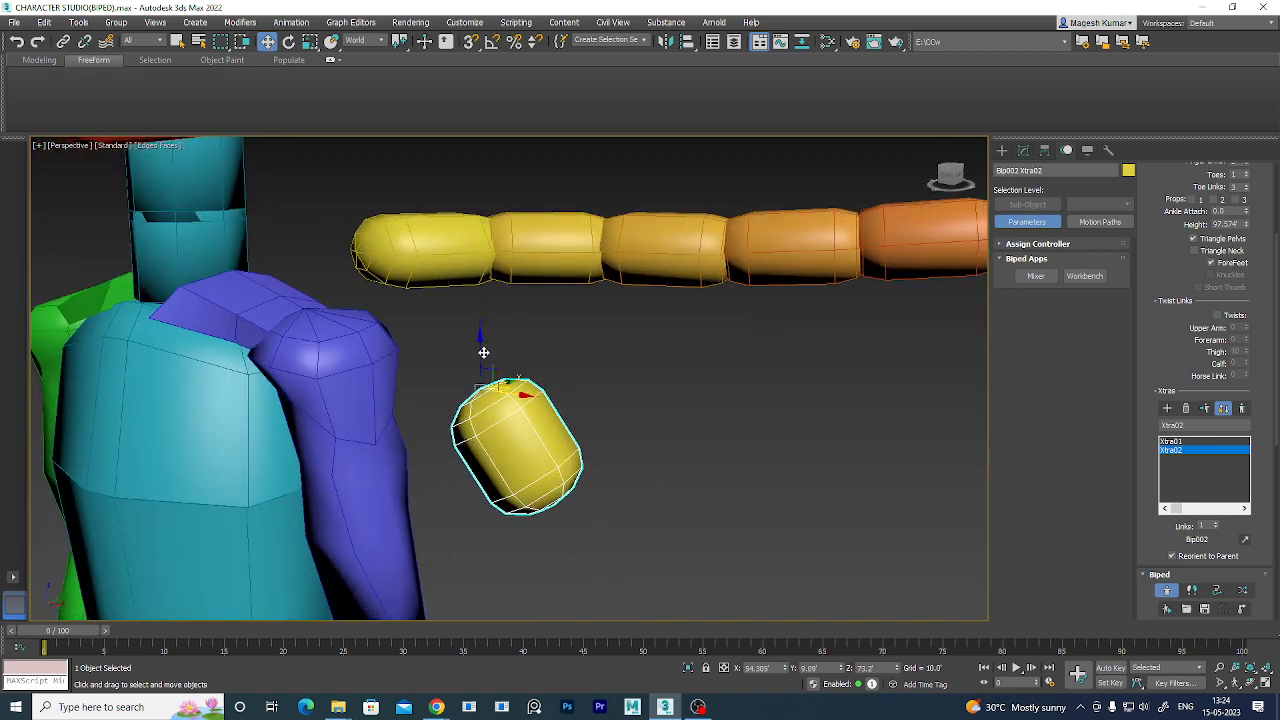
left_click_drag(482, 350, 481, 232)
middle_click_drag(481, 232, 531, 317, "alt")
left_click_drag(531, 307, 432, 286)
middle_click_drag(482, 399, 627, 341, "alt")
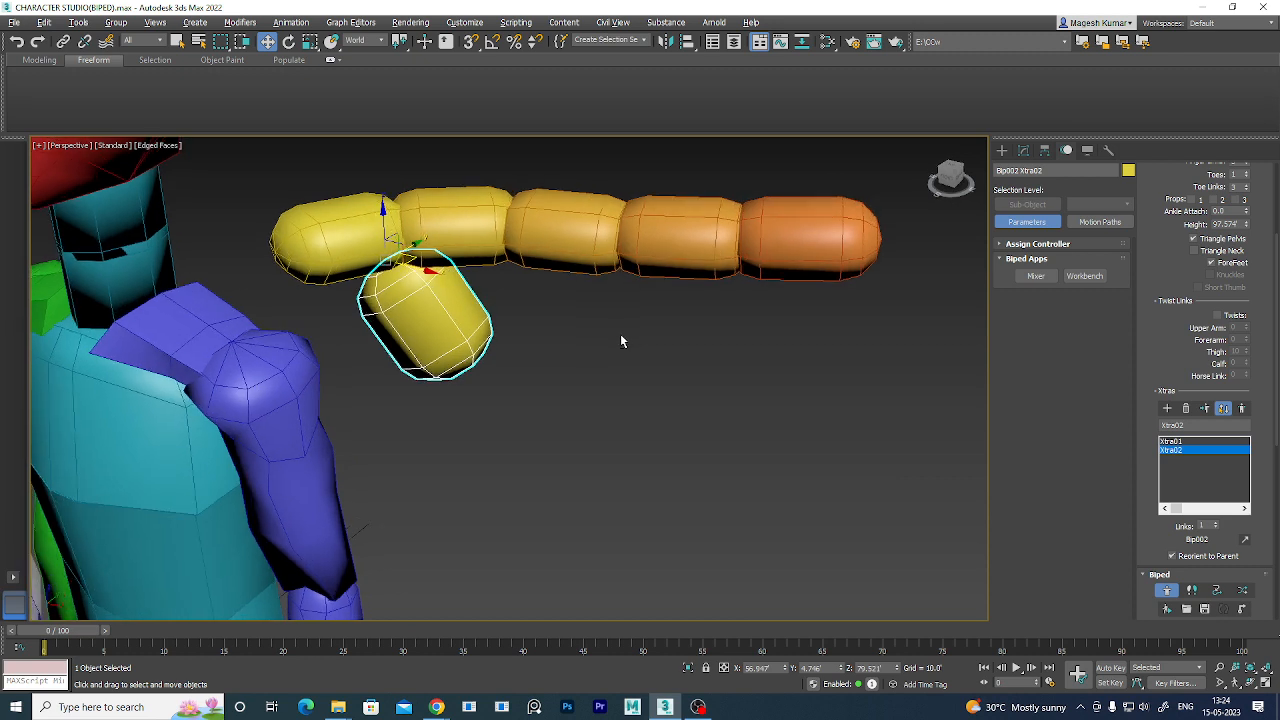
- Set the second Xtra's number of links to 3
scroll(1232, 536, "down", 1)
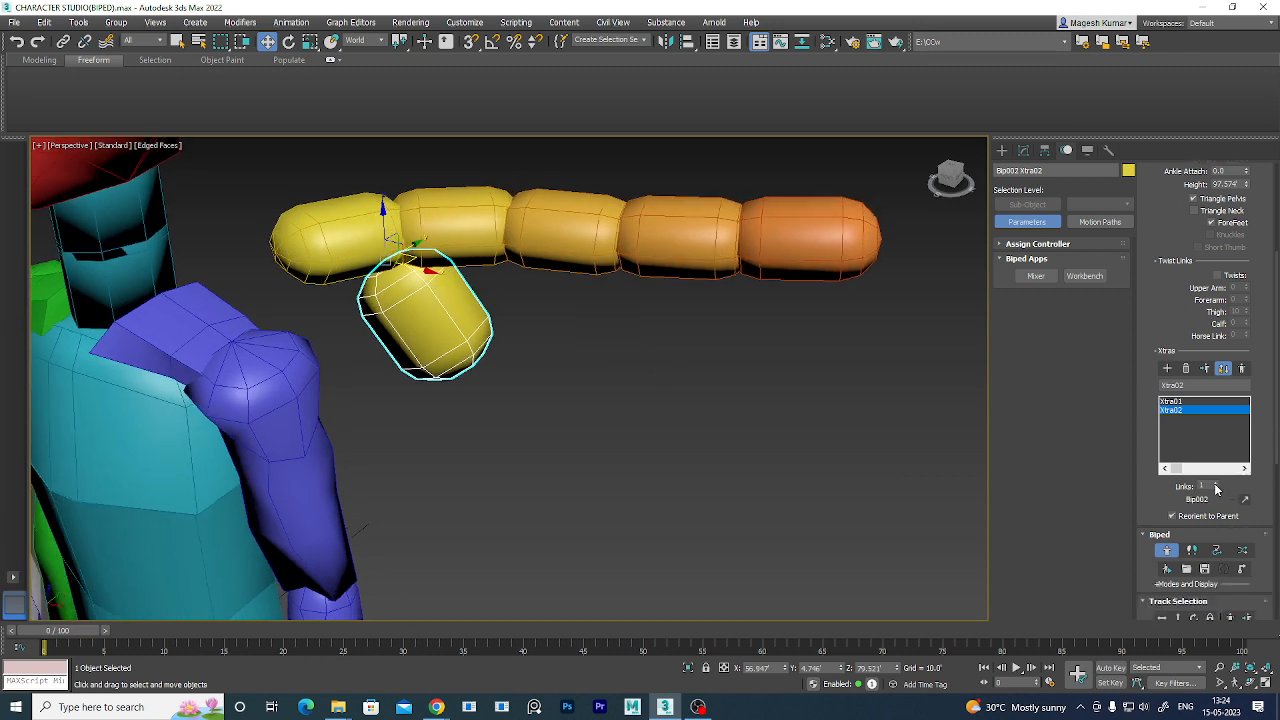
left_click(1217, 484)
left_click(1217, 484)
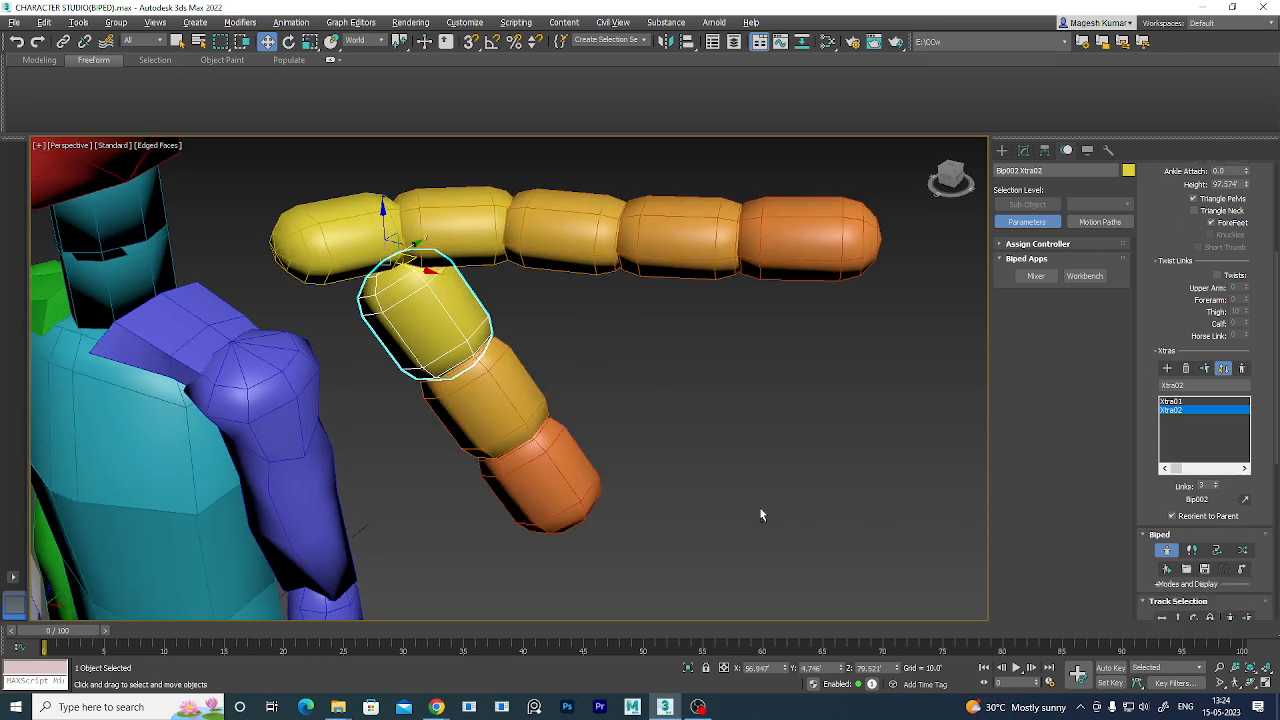
middle_click_drag(760, 515, 786, 491, "alt")
left_click(790, 494)
- Rotate the second and third links of the second Xtra chain to curve it more steeply downward
left_click(464, 425)
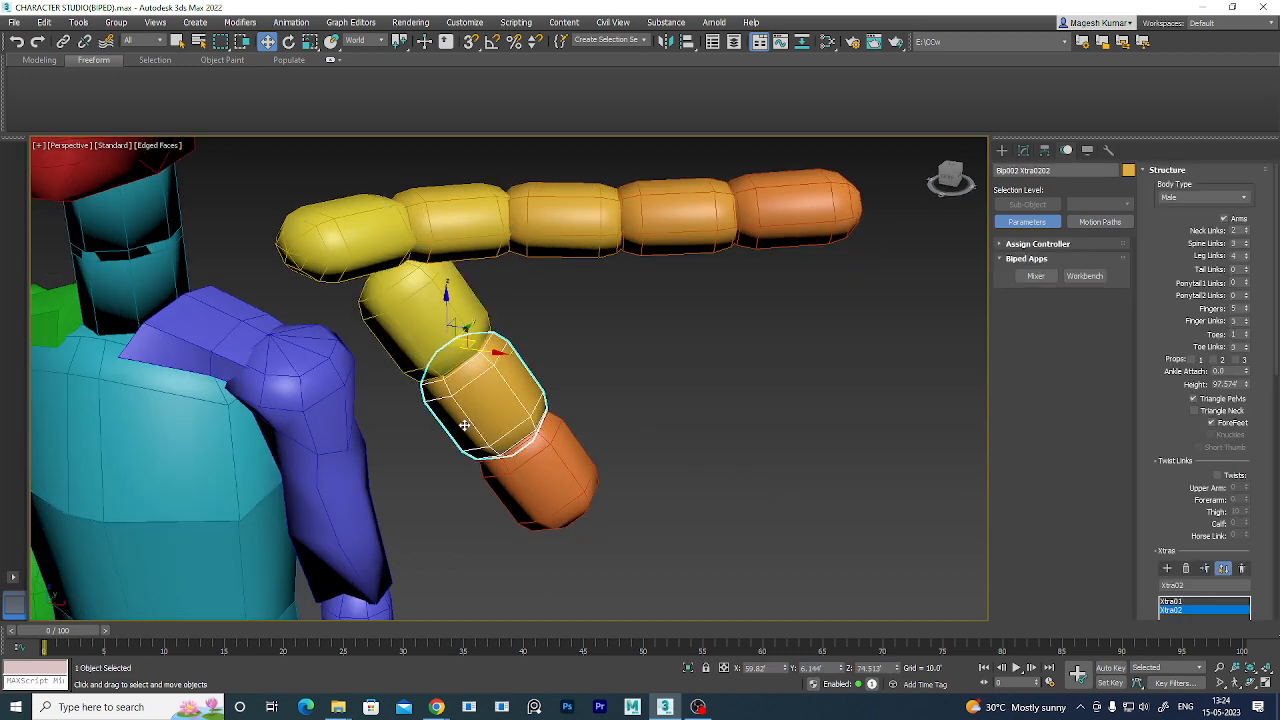
key("e")
left_click_drag(409, 320, 415, 300)
left_click_drag(473, 366, 518, 441)
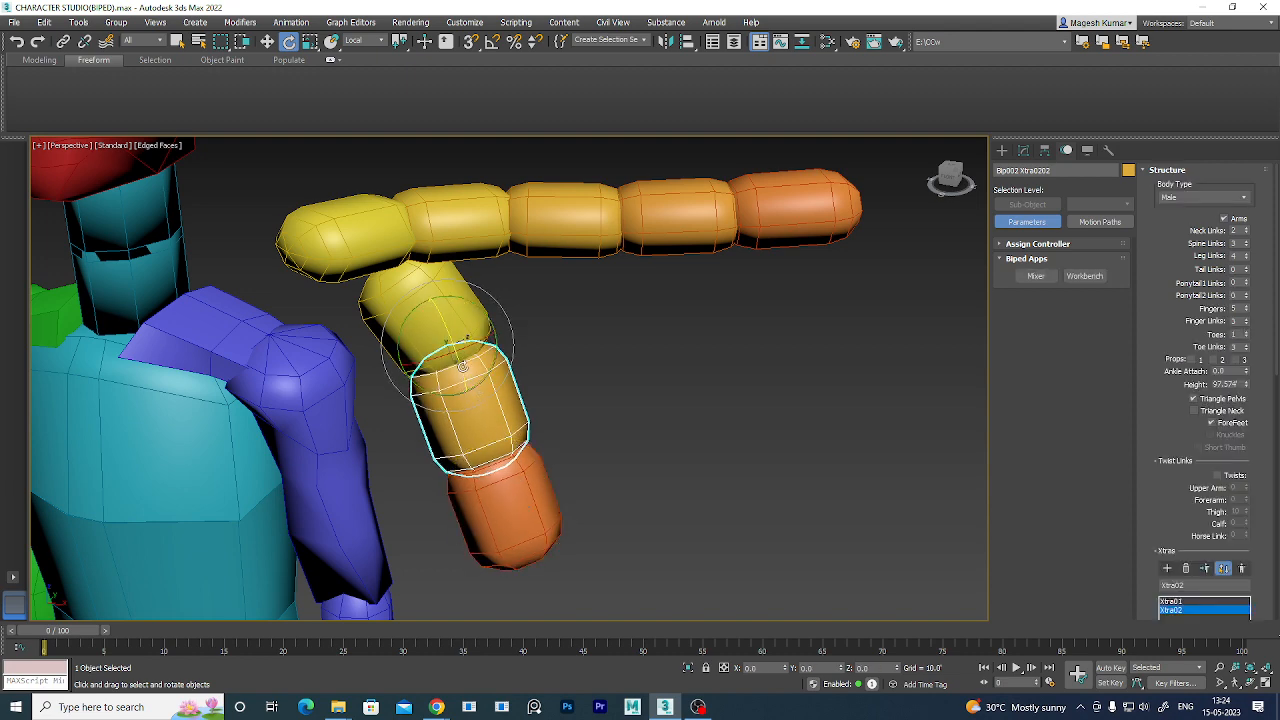
left_click(508, 485)
left_click_drag(500, 456, 505, 464)
middle_click_drag(603, 424, 651, 466, "alt")
scroll(652, 458, "down", 4)
scroll(680, 437, "up", 2)
scroll(544, 397, "up", 1)
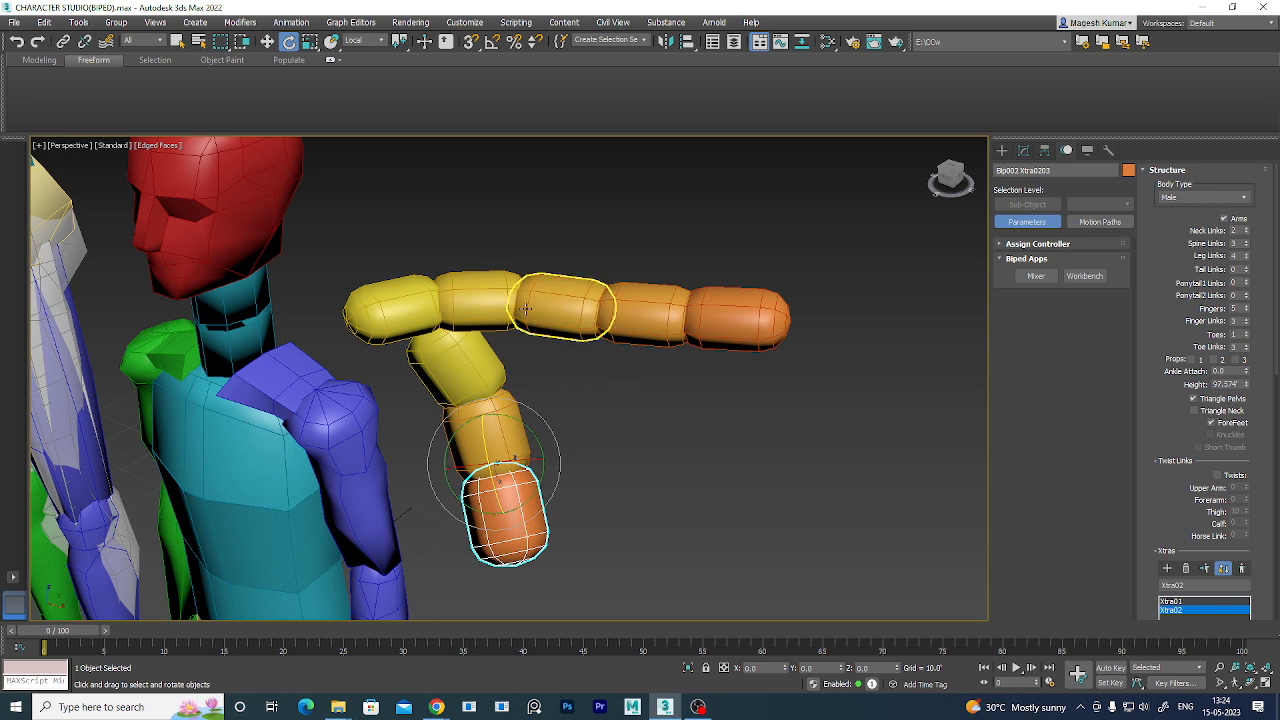
- Create a third Xtra on the Biped and move it up and back toward the middle of the first chain
left_click(525, 308)
scroll(1276, 558, "down", 1)
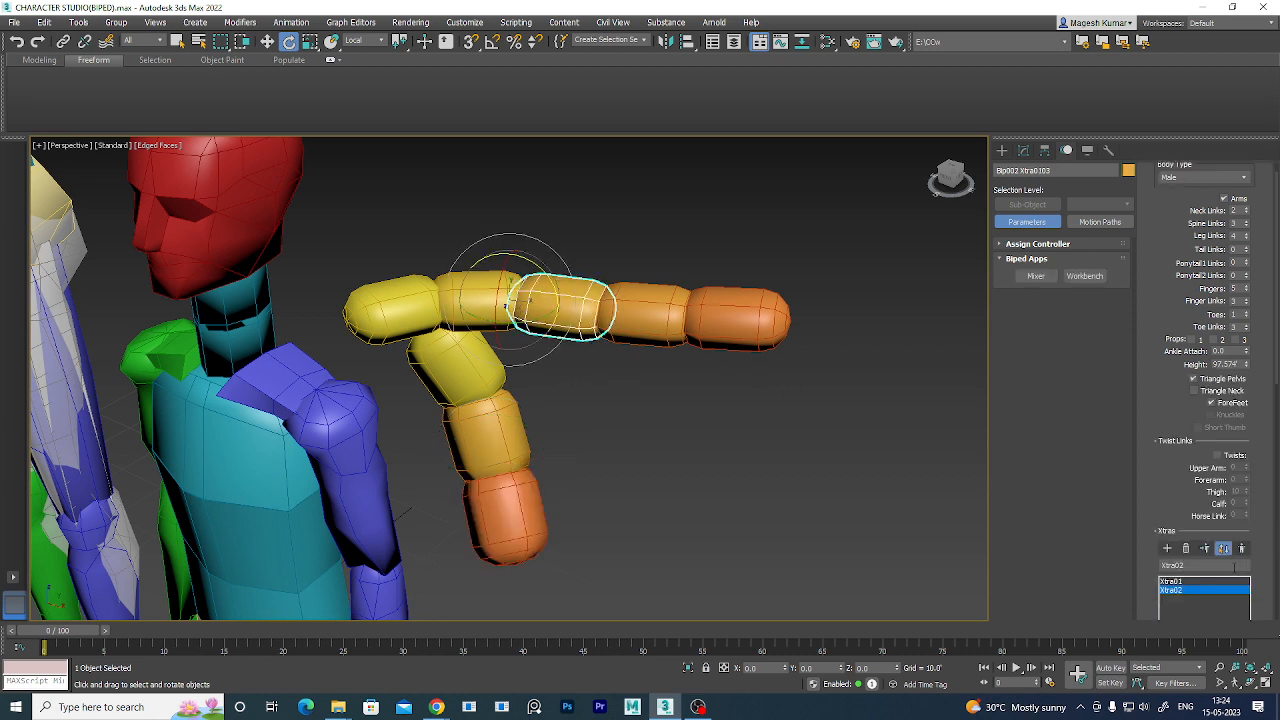
left_click(1167, 549)
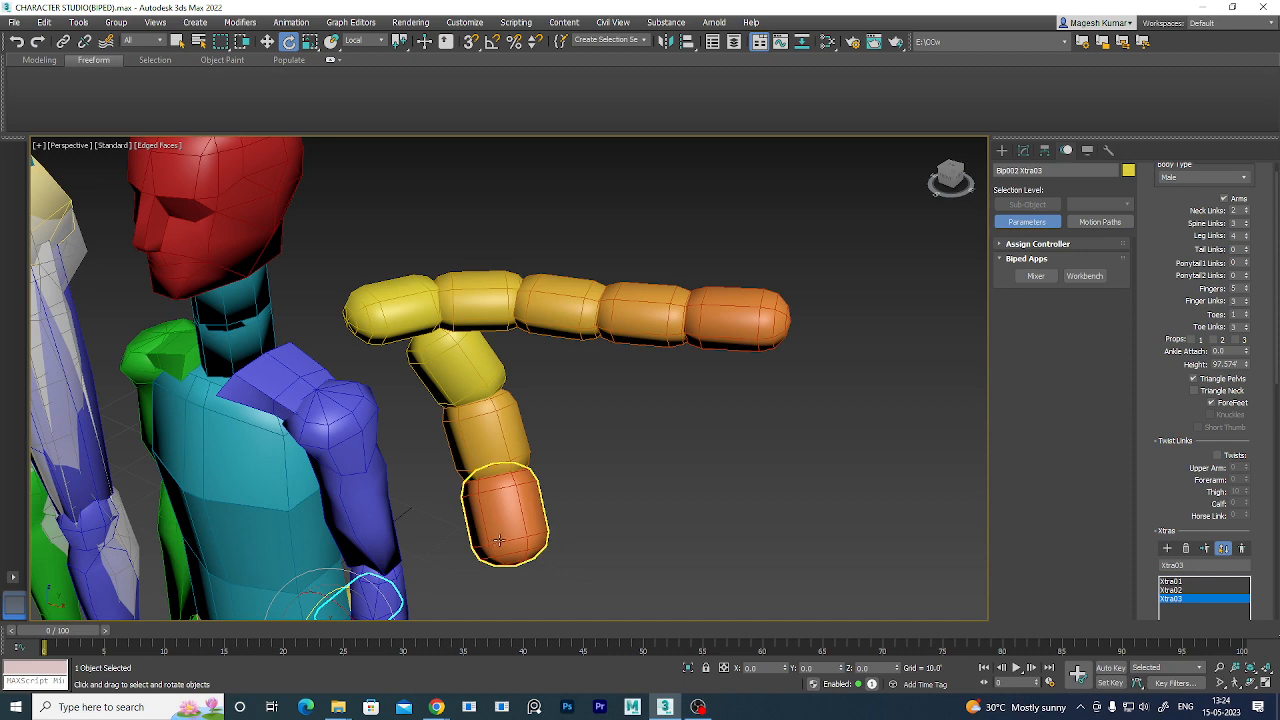
key("w")
scroll(508, 523, "down", 3)
middle_click_drag(562, 580, 488, 580, "alt")
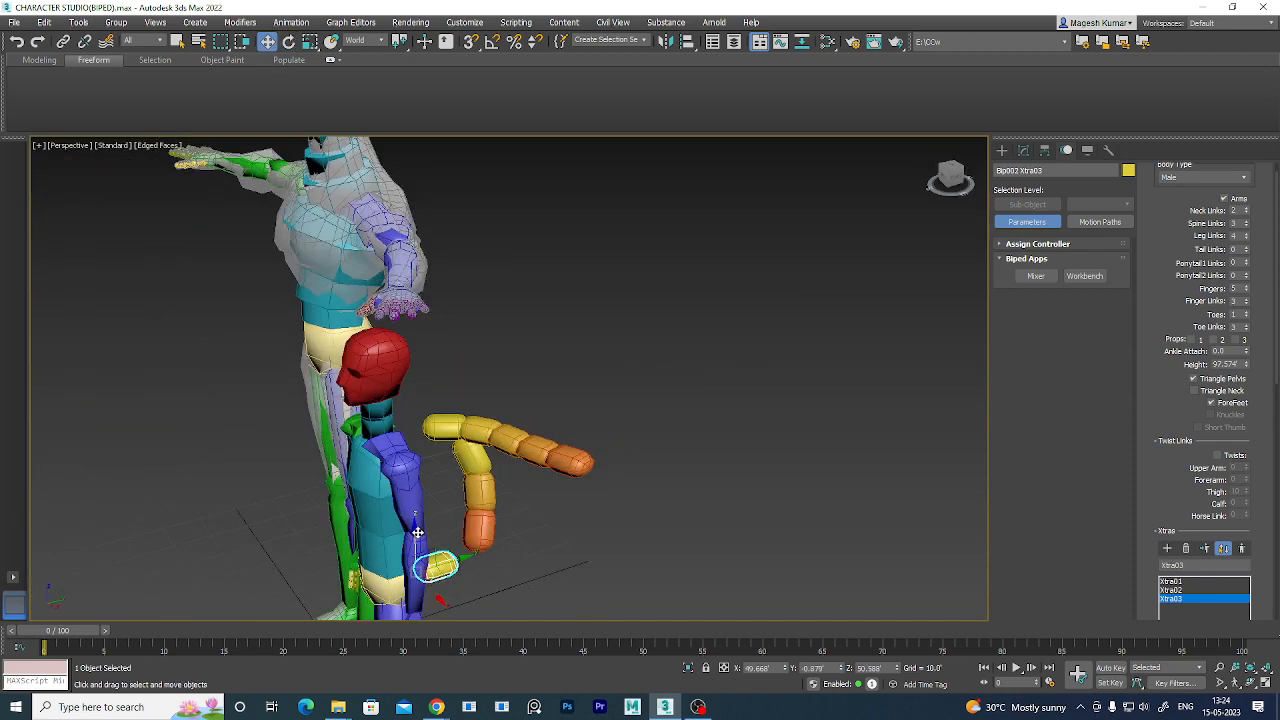
left_click_drag(413, 535, 563, 523)
middle_click_drag(564, 523, 656, 524, "alt")
scroll(598, 495, "up", 5)
middle_click_drag(532, 486, 491, 583)
left_click_drag(376, 432, 474, 441)
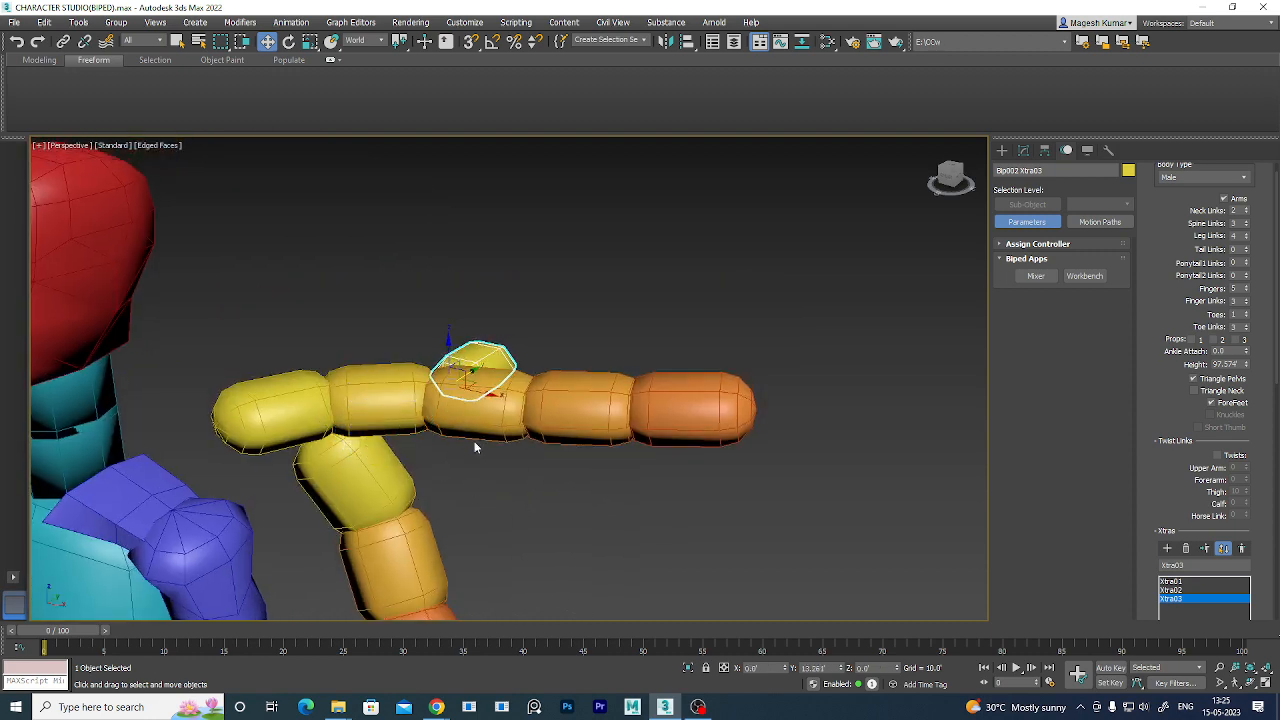
- Align the third Xtra with the middle of the first chain in the Top view
key("alt+w")
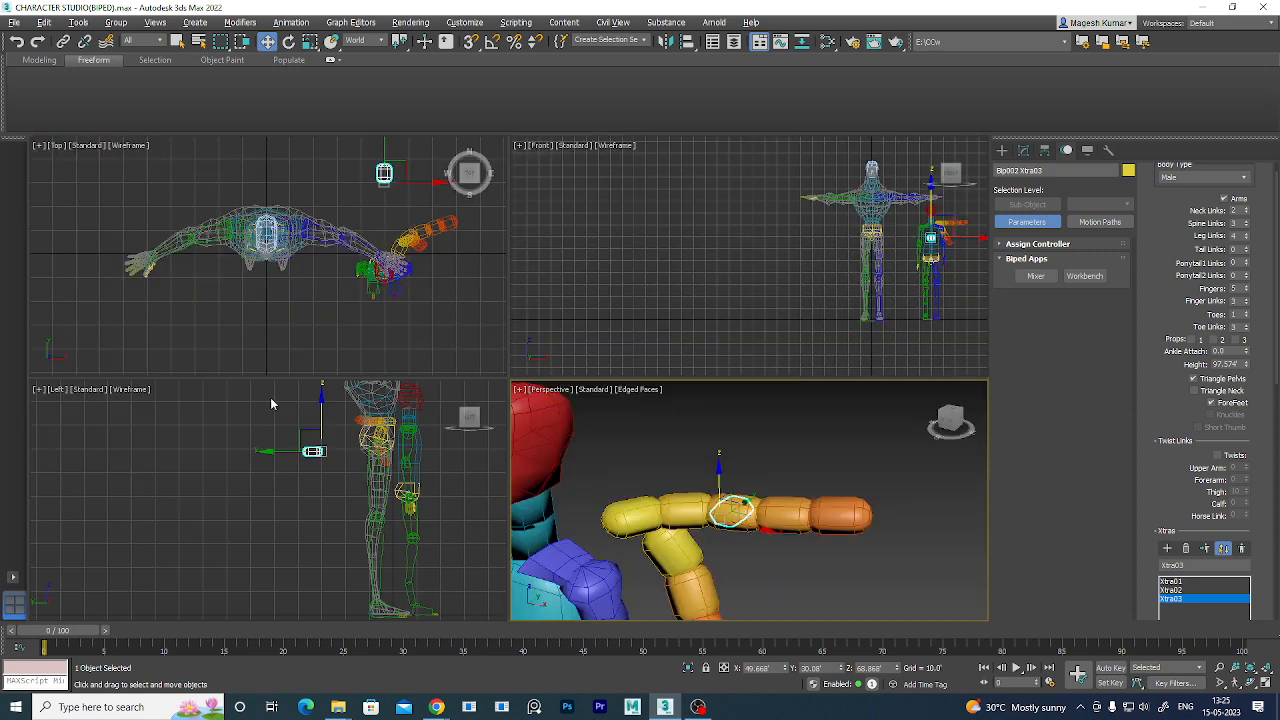
middle_click(355, 282)
key("alt+w")
scroll(664, 408, "up", 3)
middle_click_drag(664, 408, 556, 506)
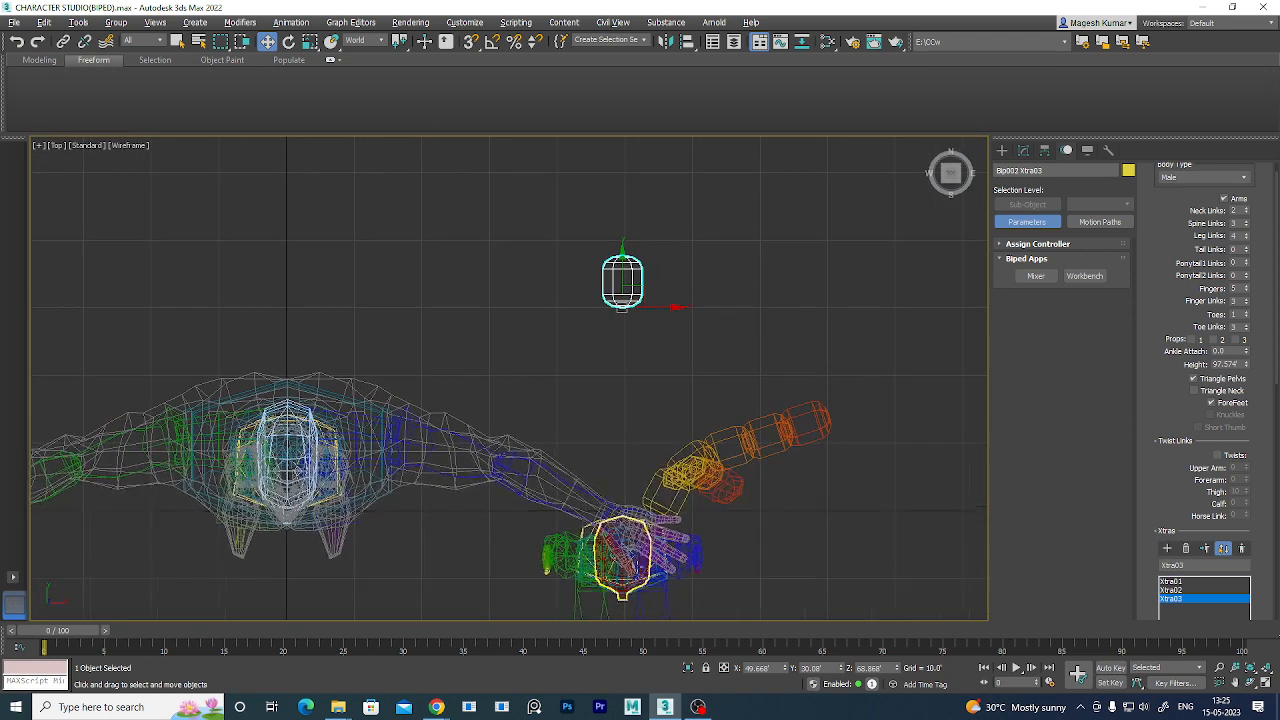
left_click_drag(643, 288, 722, 405)
- Raise the third Xtra to the height of the first chain's middle link in the Front view
key("alt+w")
middle_click(868, 220)
key("alt+w")
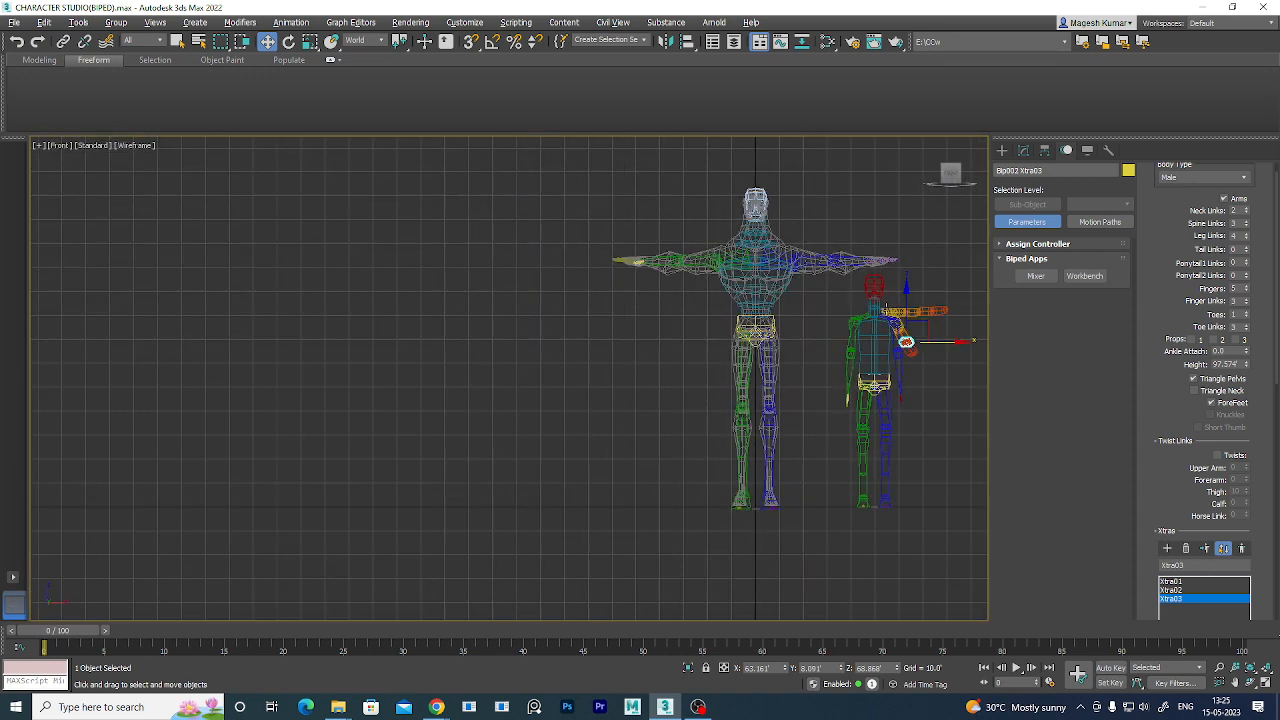
scroll(860, 316, "up", 5)
middle_click_drag(924, 350, 438, 325)
scroll(453, 342, "up", 3)
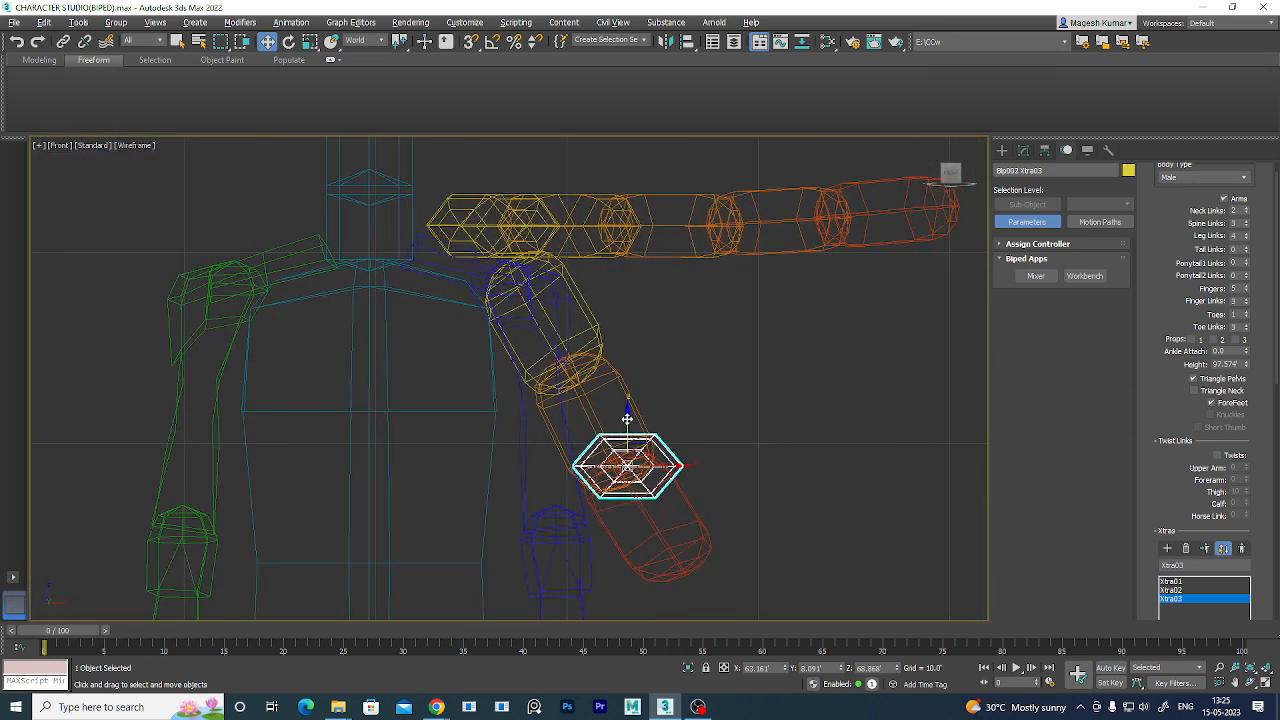
left_click_drag(627, 418, 640, 190)
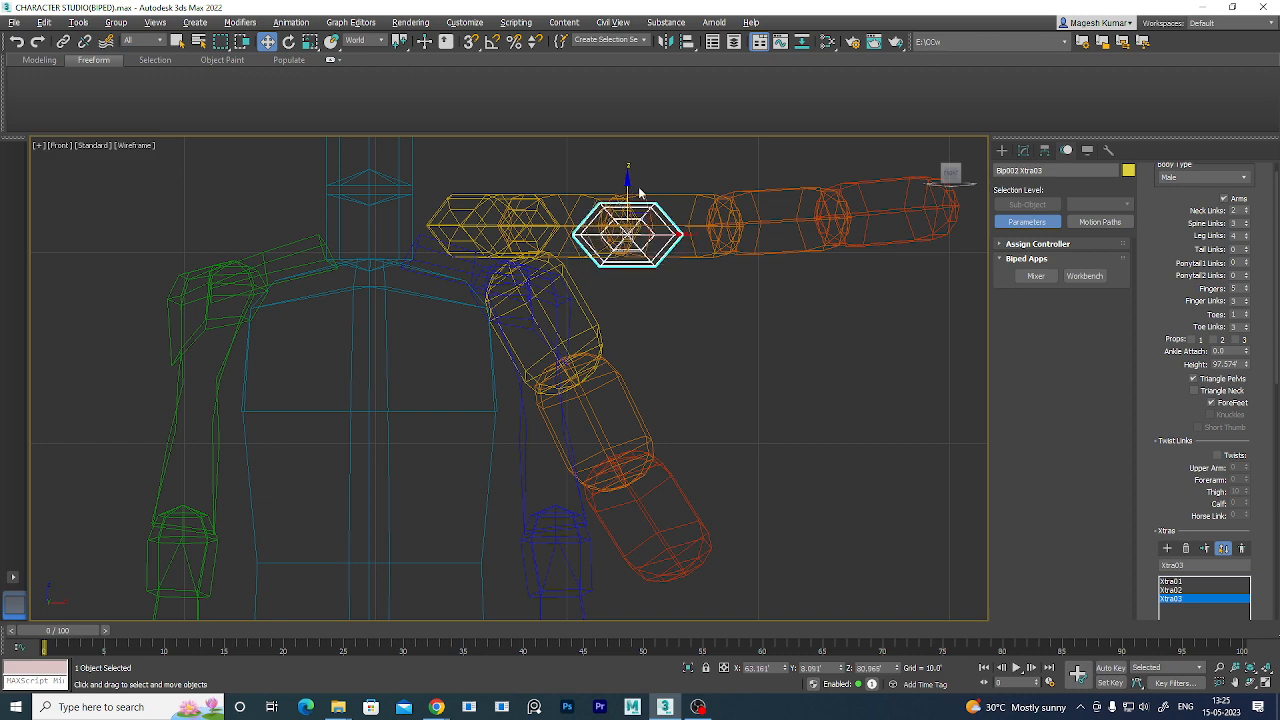
- Rotate the third Xtra so that it hangs diagonally downward from the first chain, roughly parallel to the second Xtra
key("e")
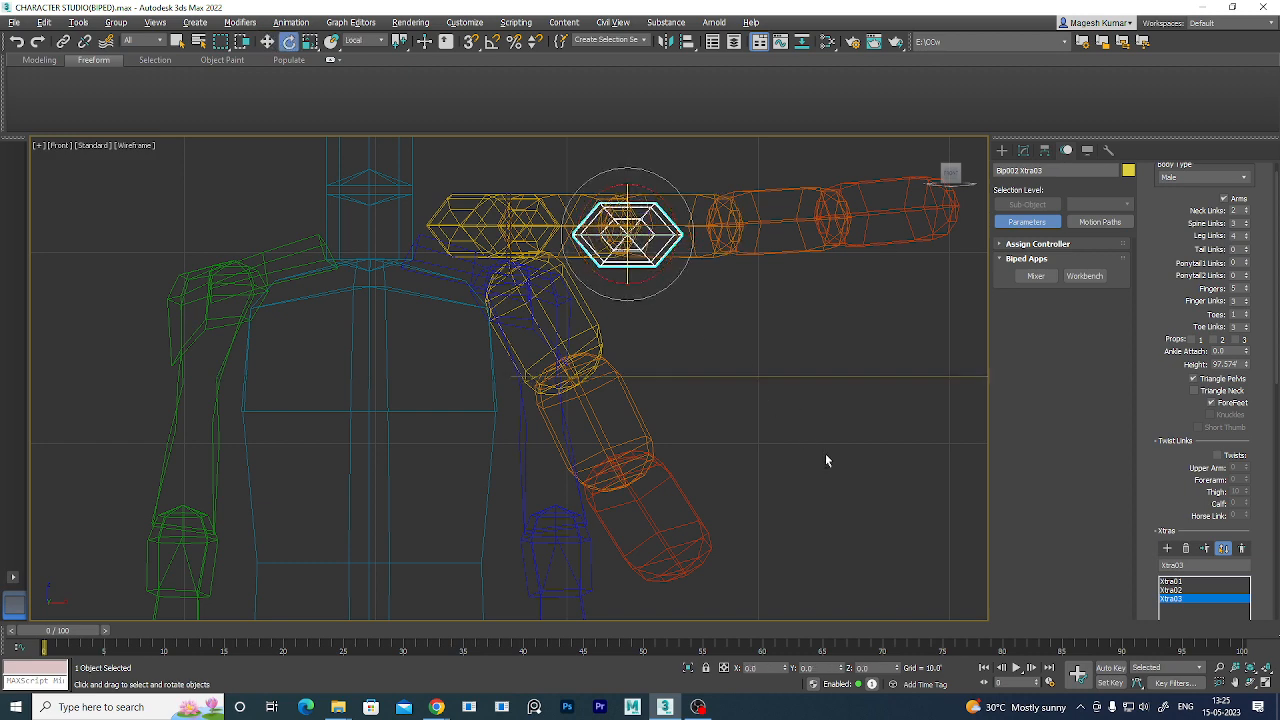
key("alt+w")
key("alt+w")
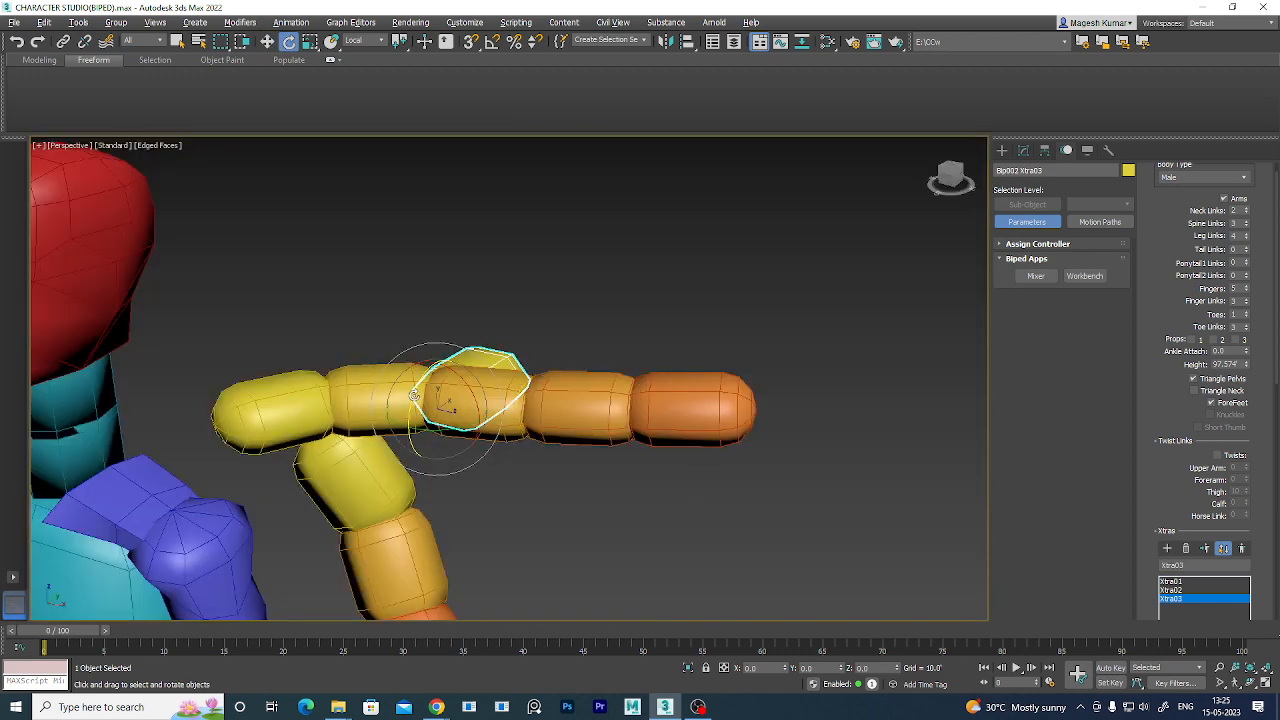
left_click_drag(414, 395, 416, 292)
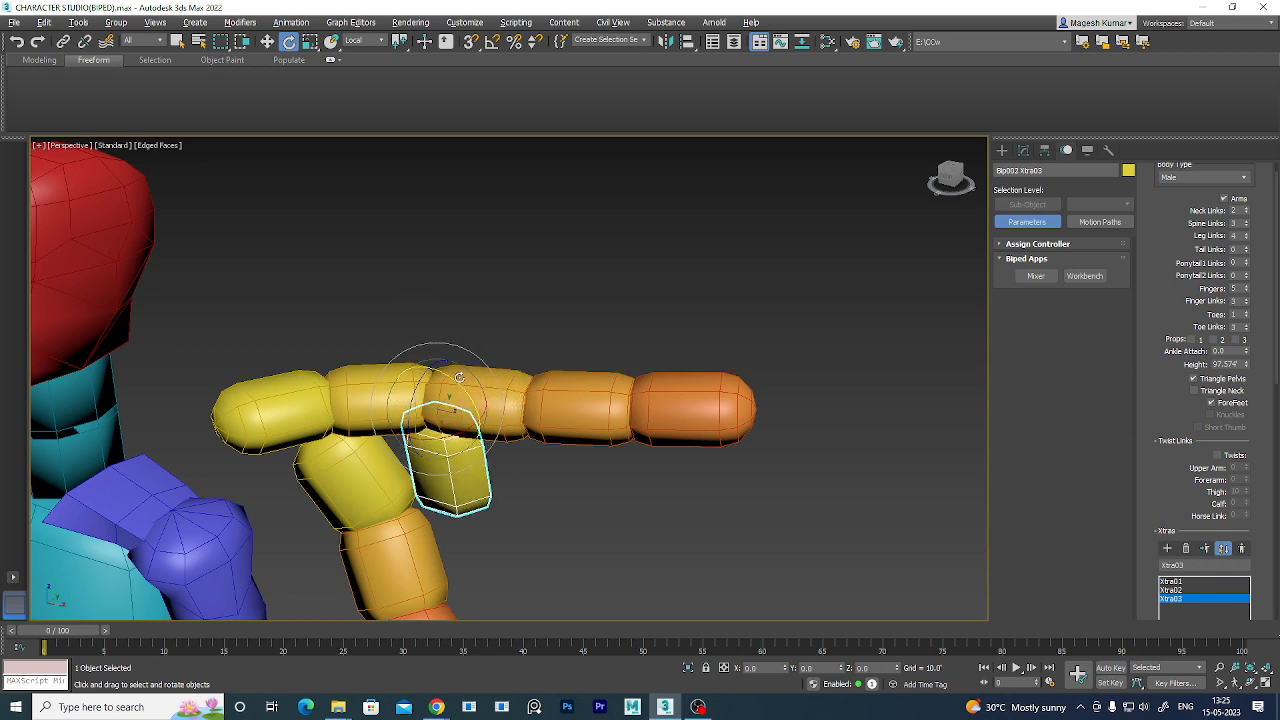
left_click_drag(459, 377, 403, 391)
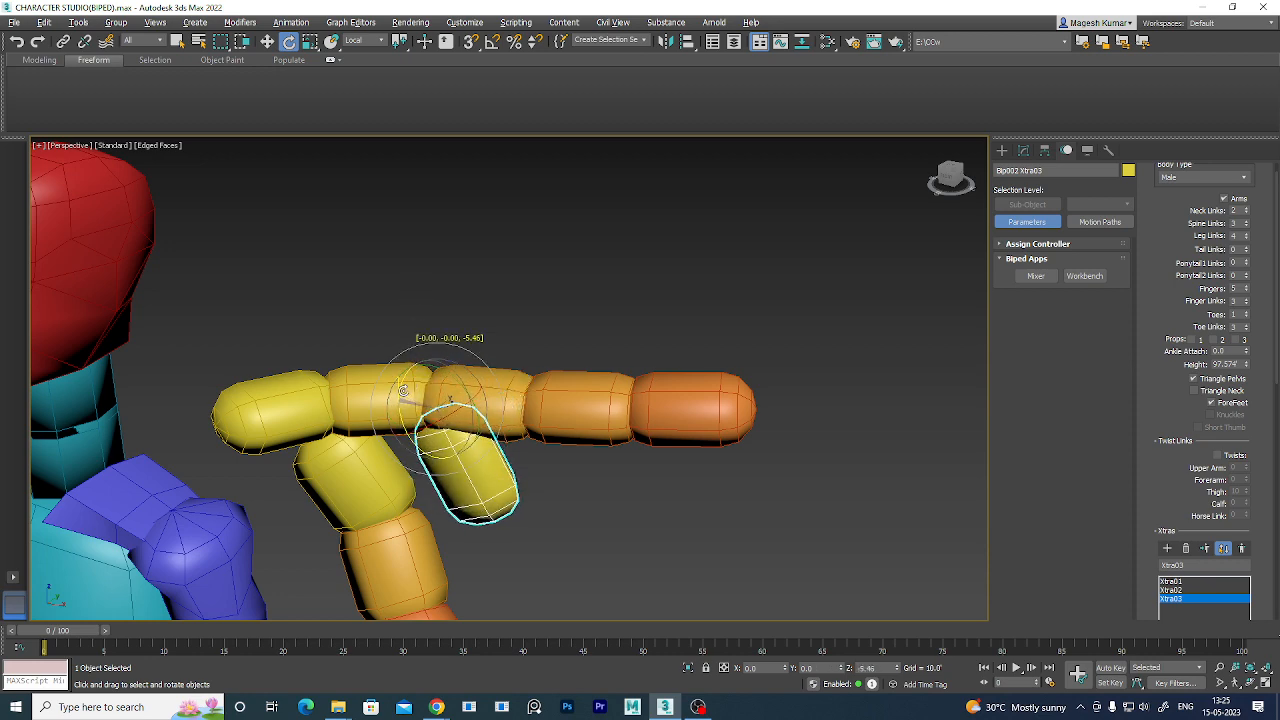
middle_click_drag(591, 534, 468, 486, "alt")
mouse_move(527, 500)
middle_mouse_down("alt")
mouse_move(586, 514)
mouse_move(598, 451)
mouse_move(614, 438)
middle_mouse_up("alt")
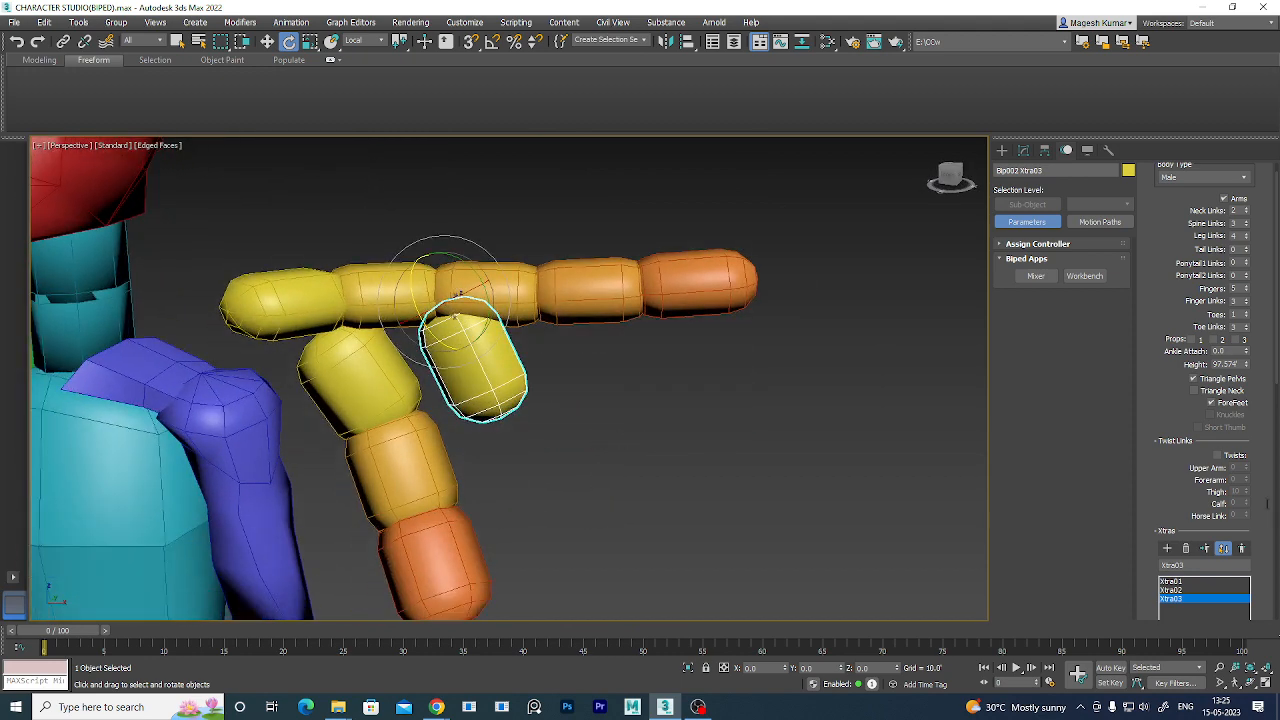
- Set the third Xtra's number of links to 3
scroll(1208, 560, "down", 2)
scroll(1158, 496, "up", 3)
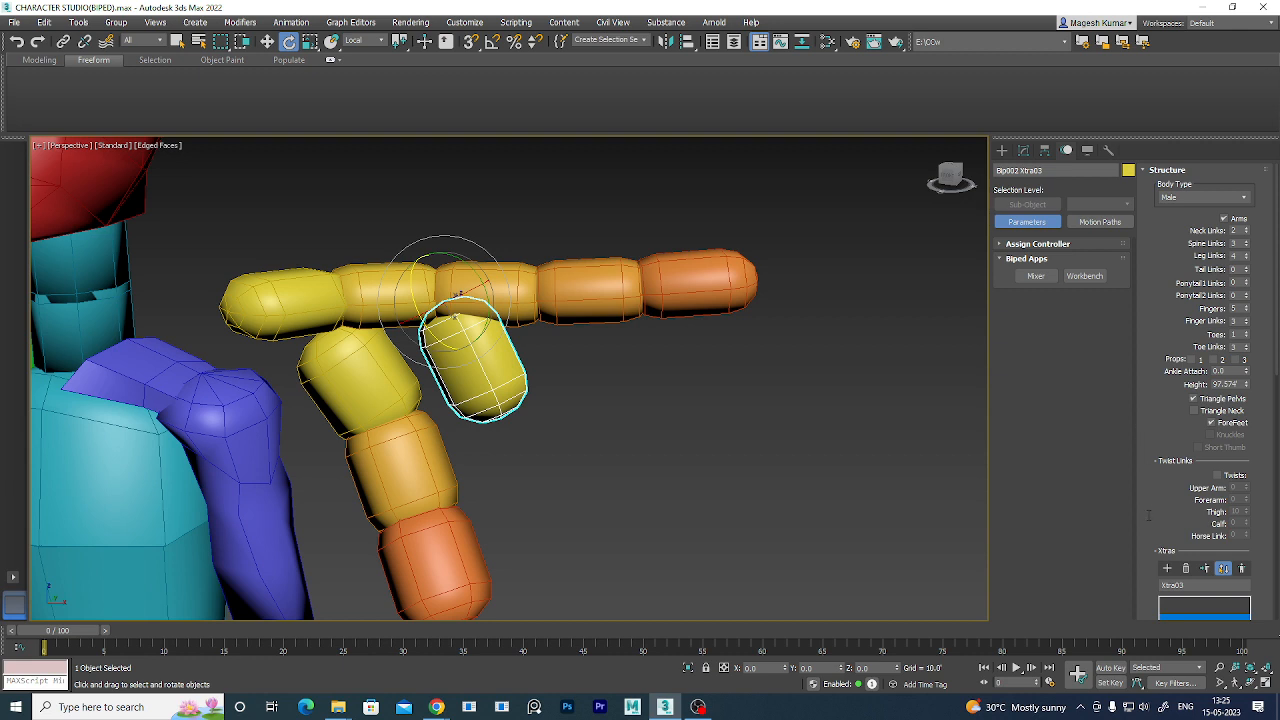
scroll(1152, 585, "down", 10)
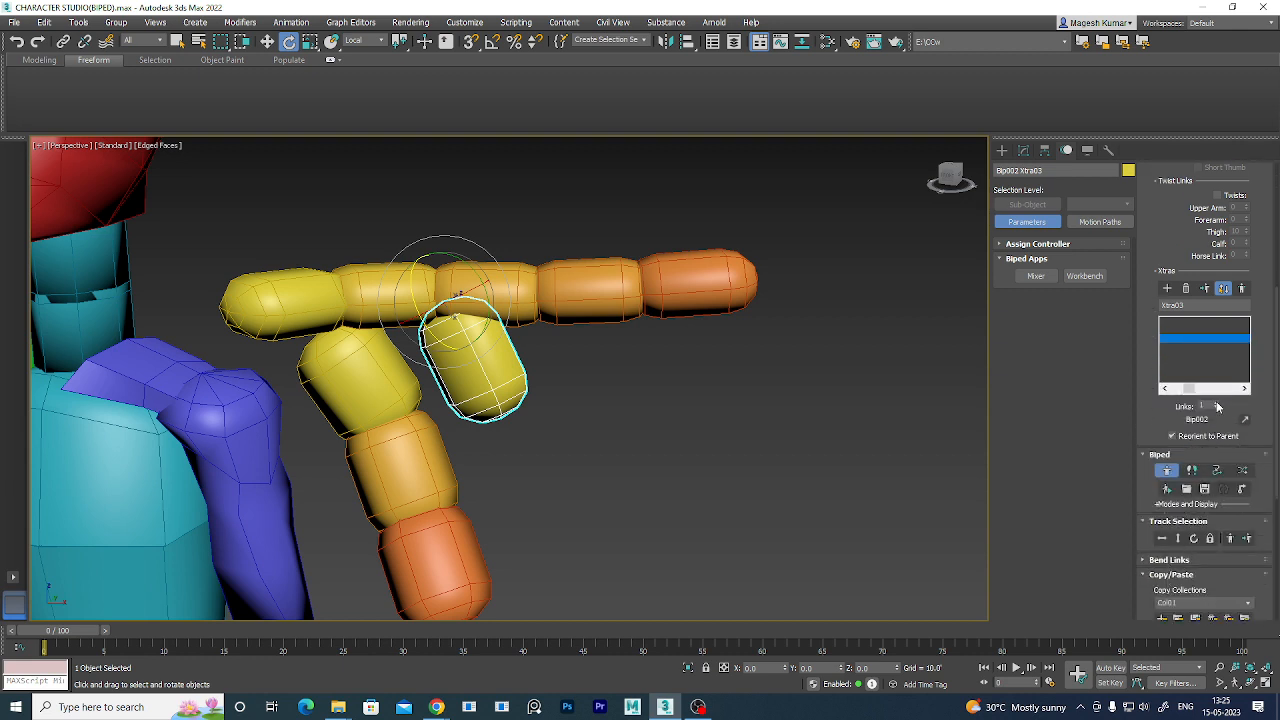
left_click(1216, 404)
left_click(1216, 404)
left_click(1216, 404)
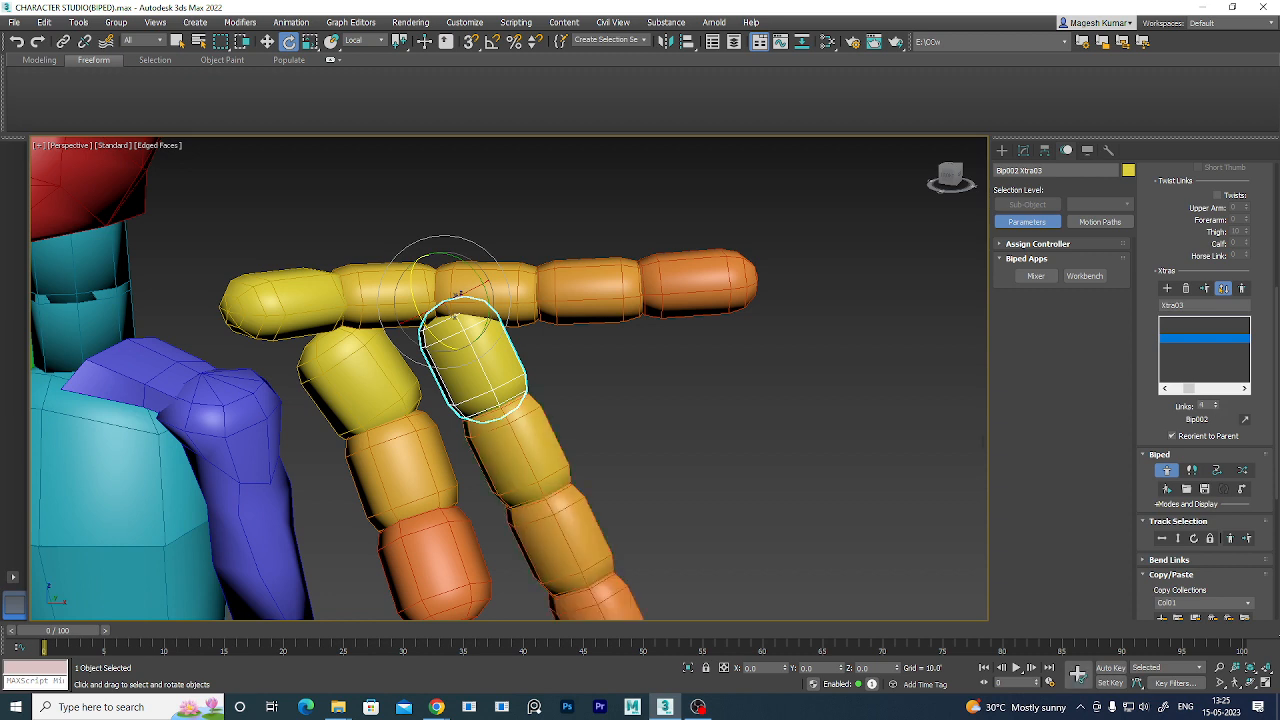
left_click(1216, 409)
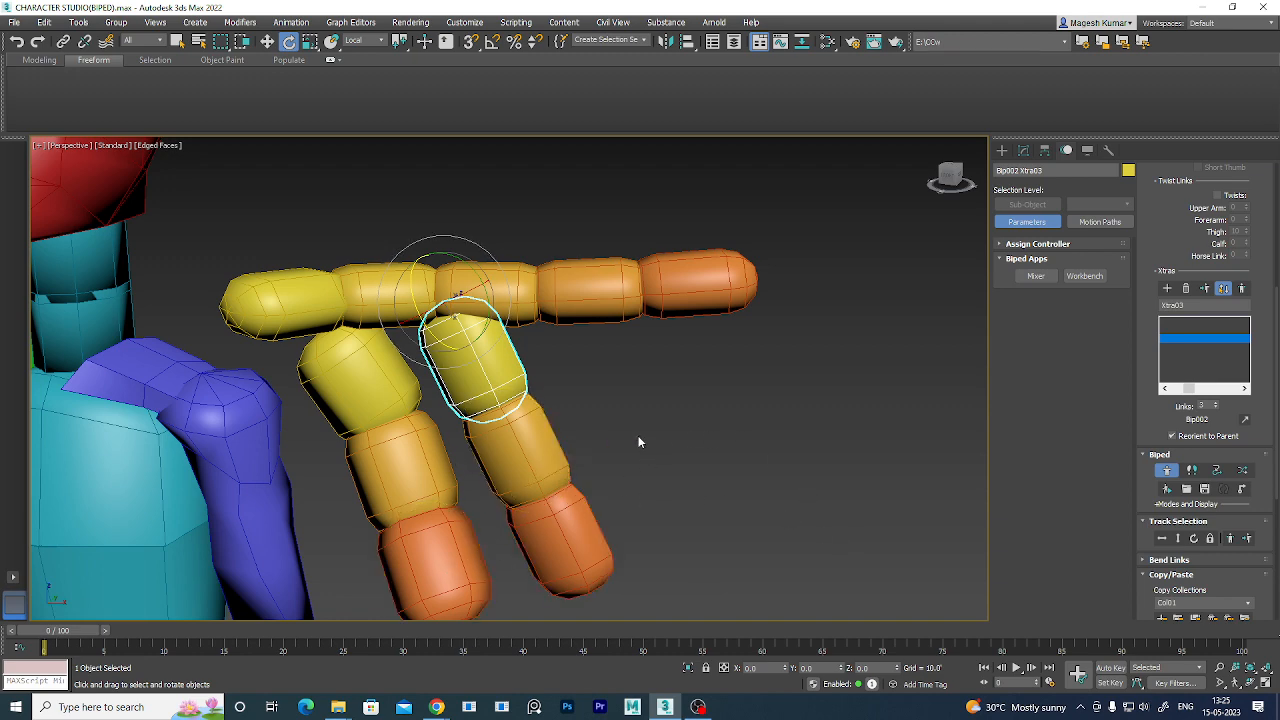
- Select only the links of the three Xtra chains, excluding the arm, and scale them down in Y and Z to make them thin
scroll(678, 453, "down", 5)
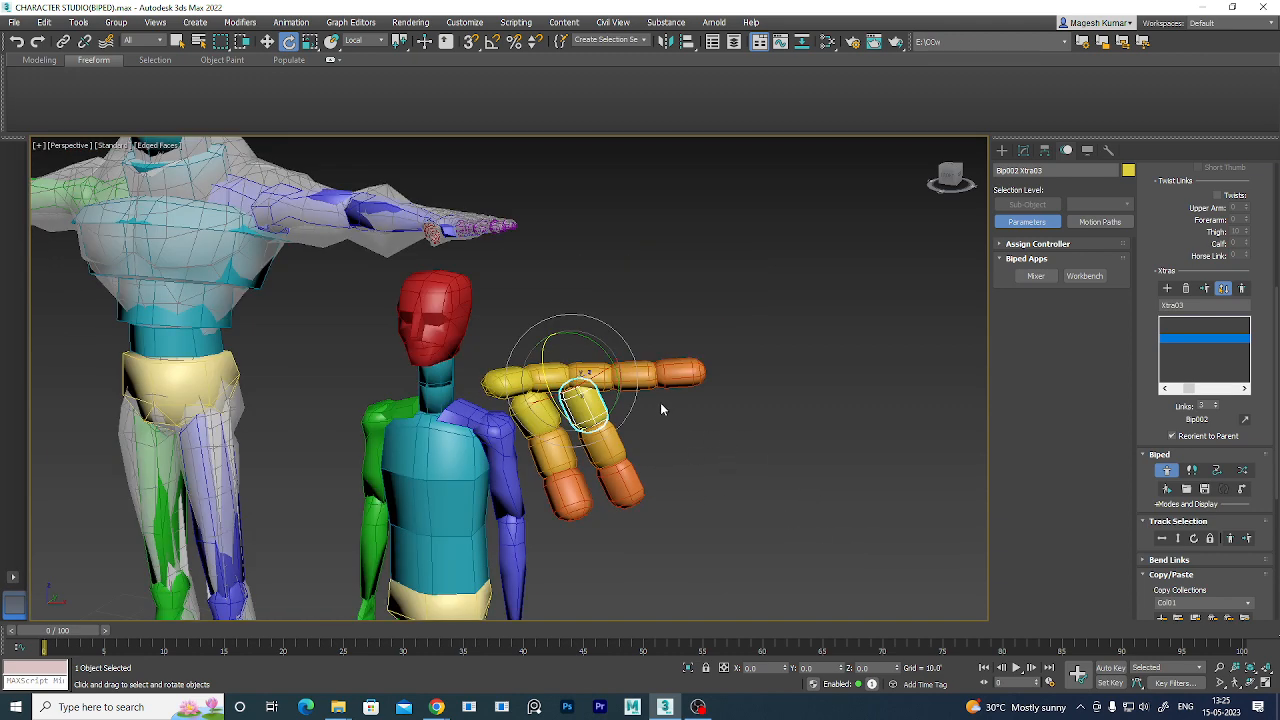
left_click(681, 495)
left_click_drag(562, 308, 570, 340)
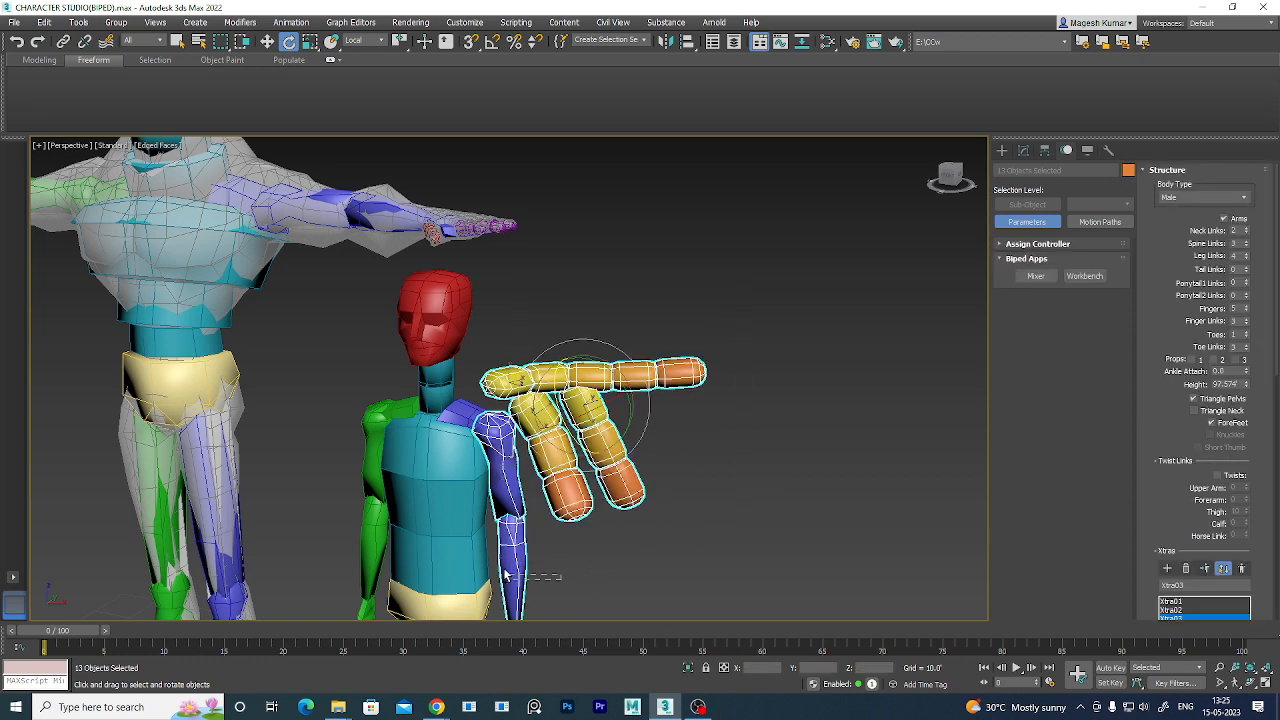
left_click_drag(547, 585, 451, 547)
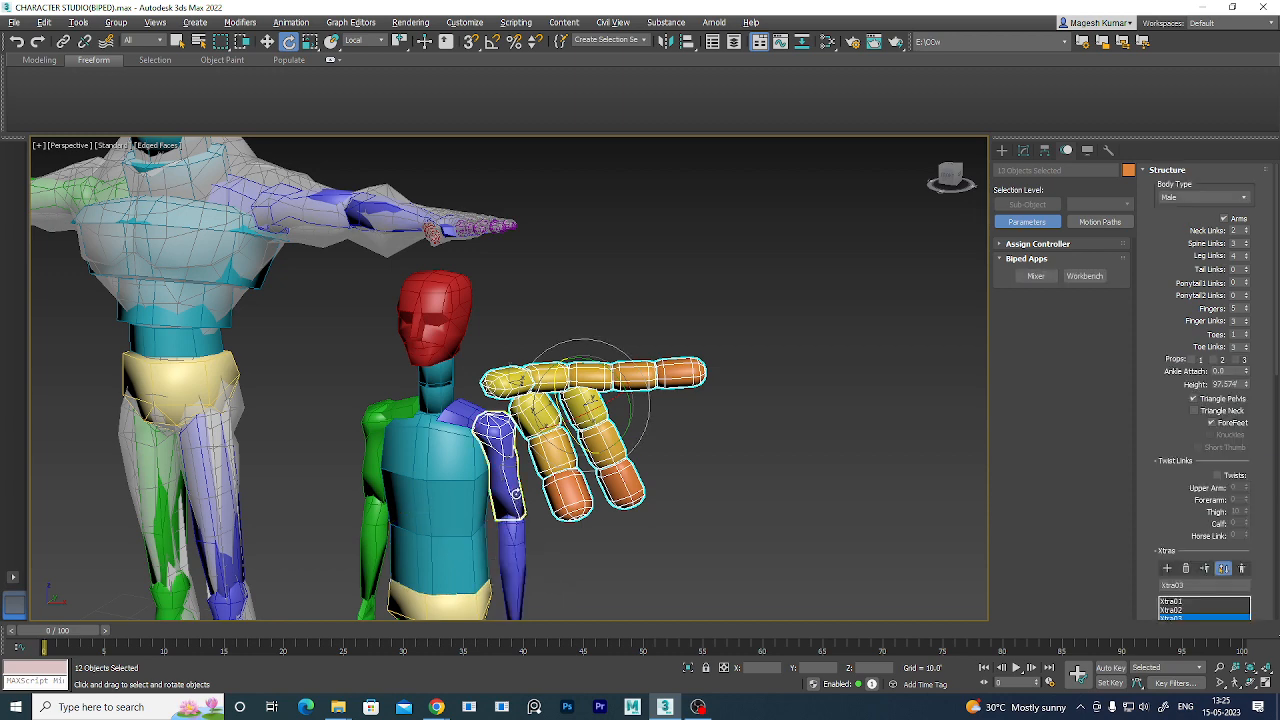
left_click_drag(529, 489, 454, 504, "alt")
middle_click_drag(639, 573, 632, 565, "alt")
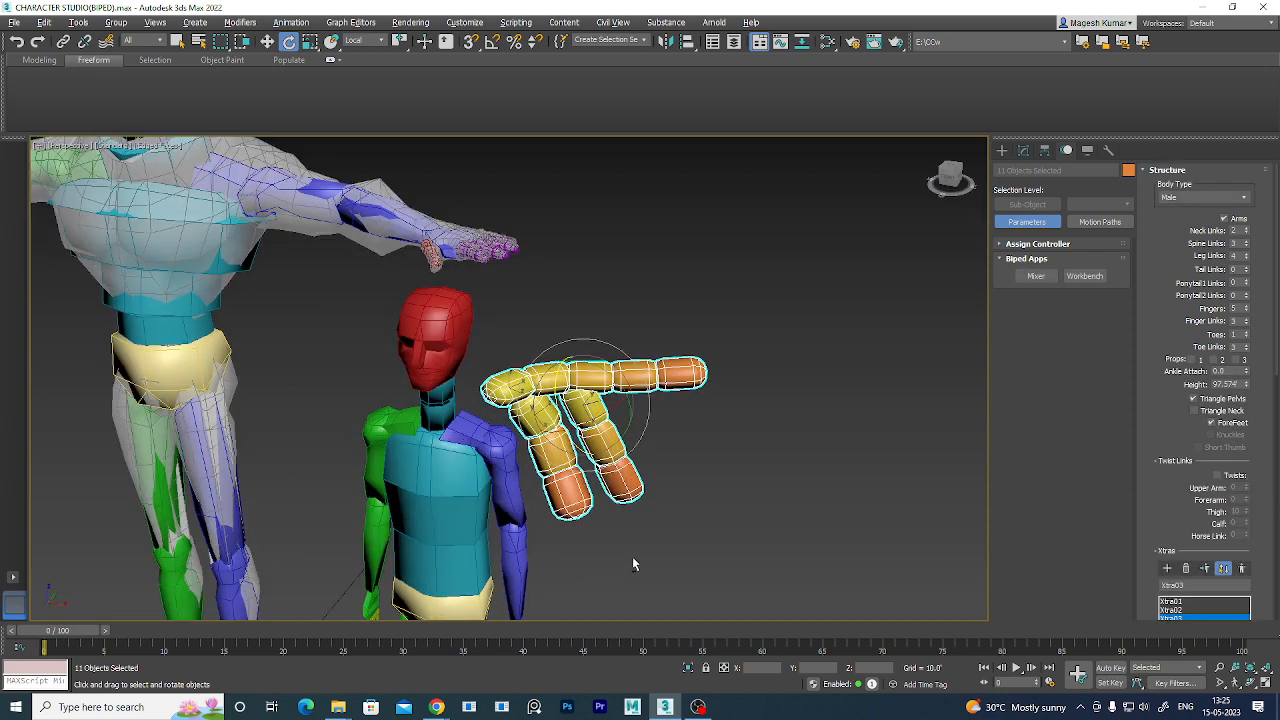
key("r")
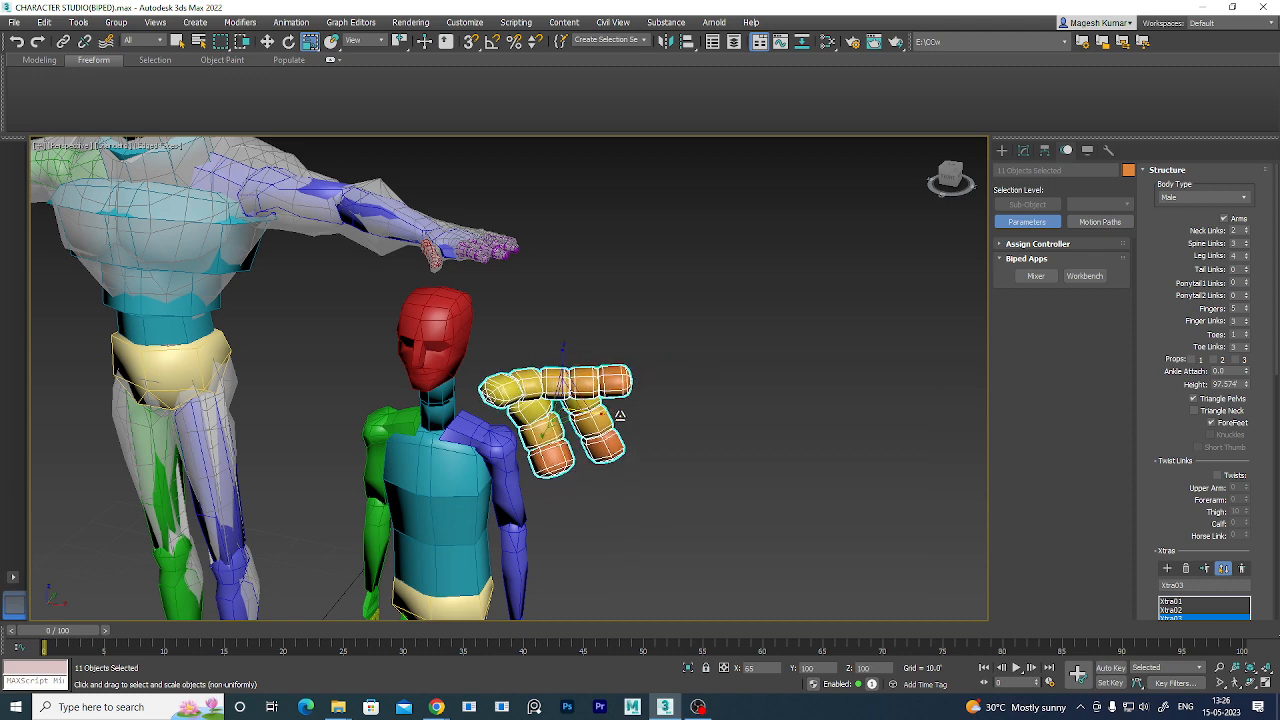
left_click_drag(566, 445, 576, 421)
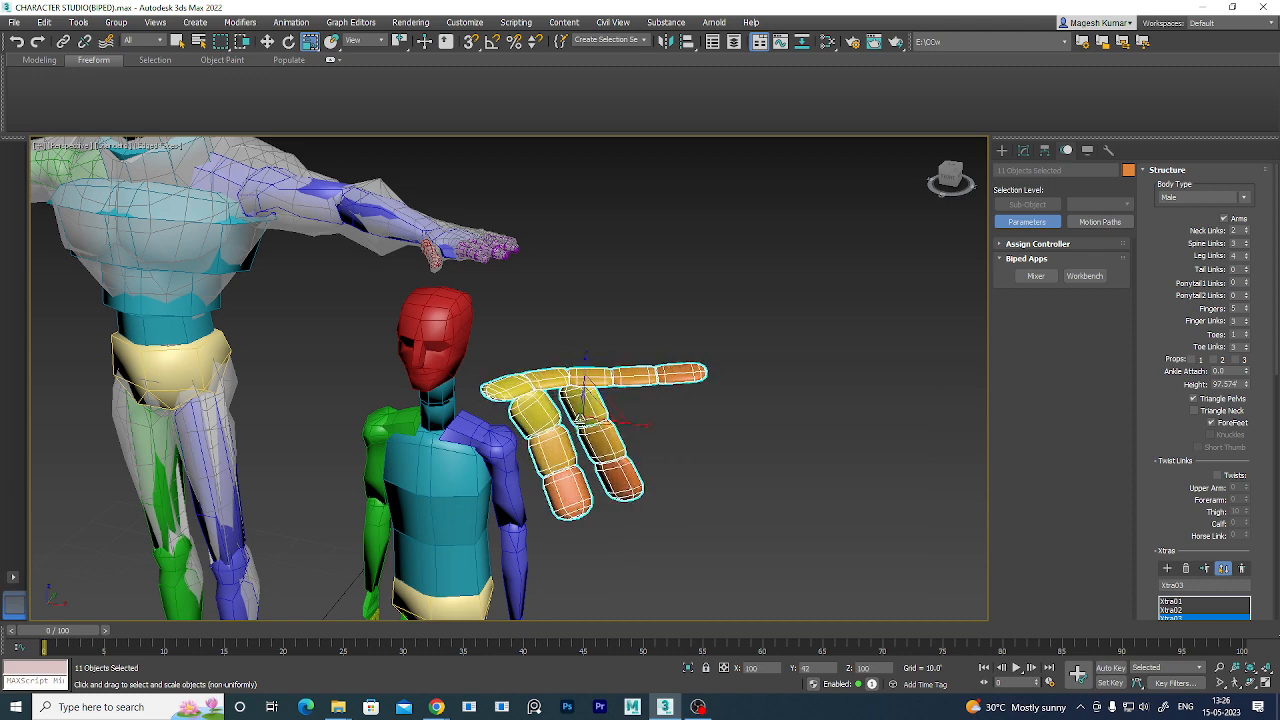
left_click_drag(587, 359, 595, 480)
middle_click_drag(648, 525, 917, 510, "alt")
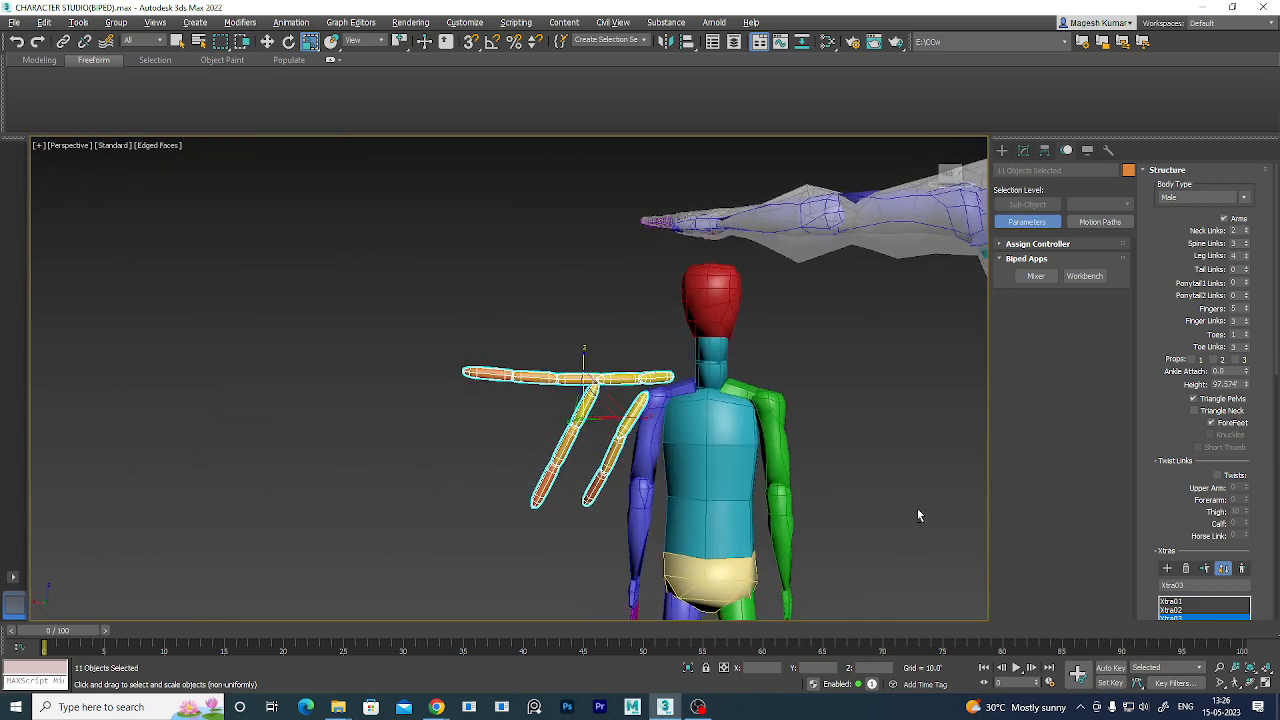
left_click(475, 301)
left_click(585, 405)
key("w")
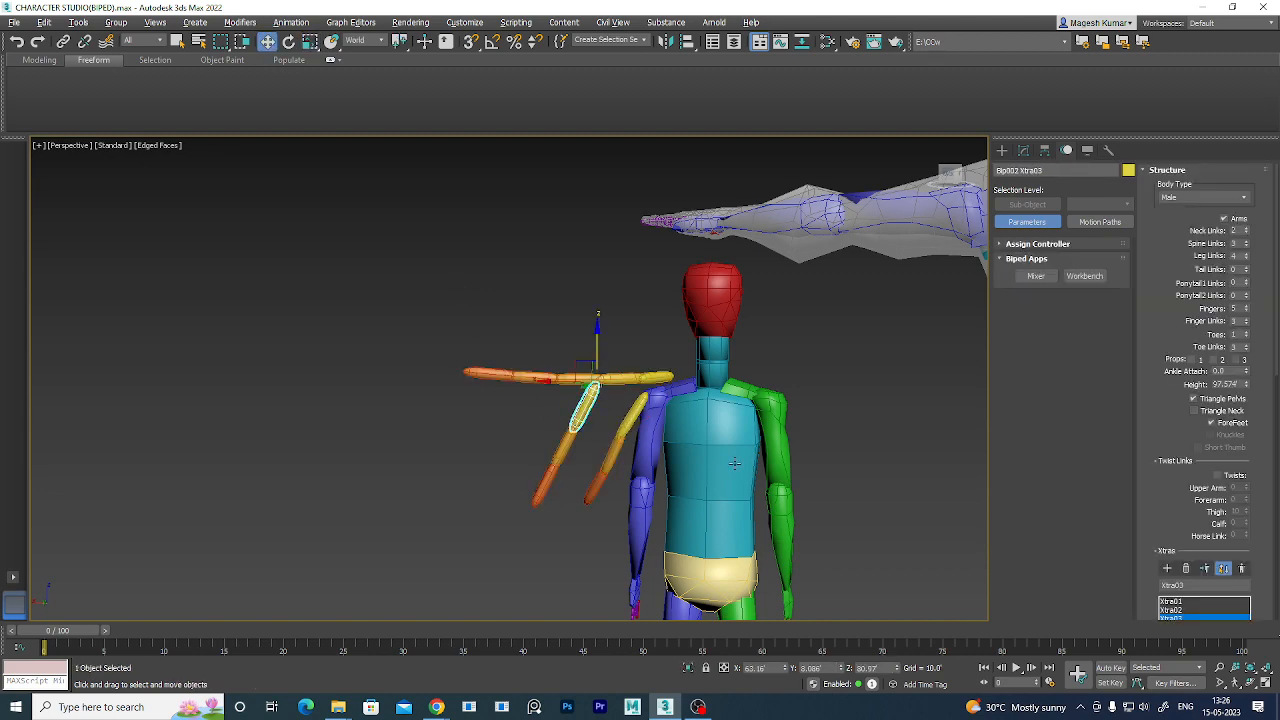
middle_click_drag(645, 482, 442, 522, "alt")
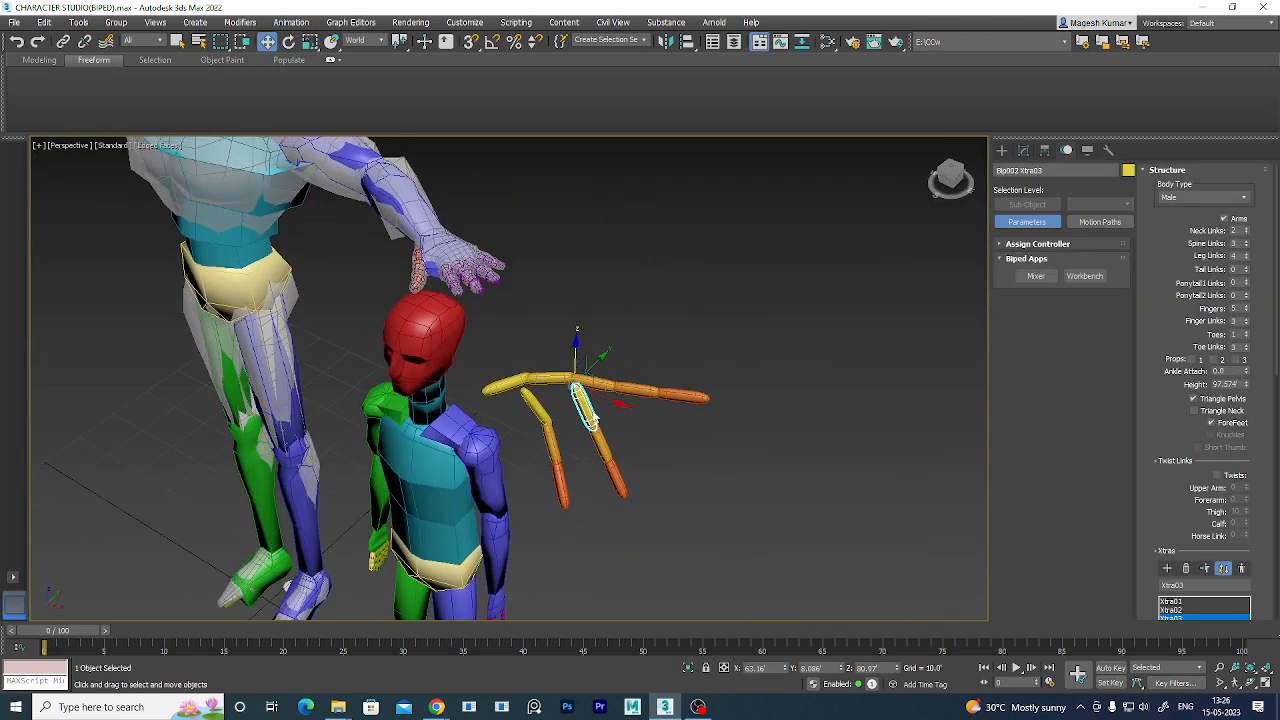
left_click_drag(599, 386, 656, 398, "shift")
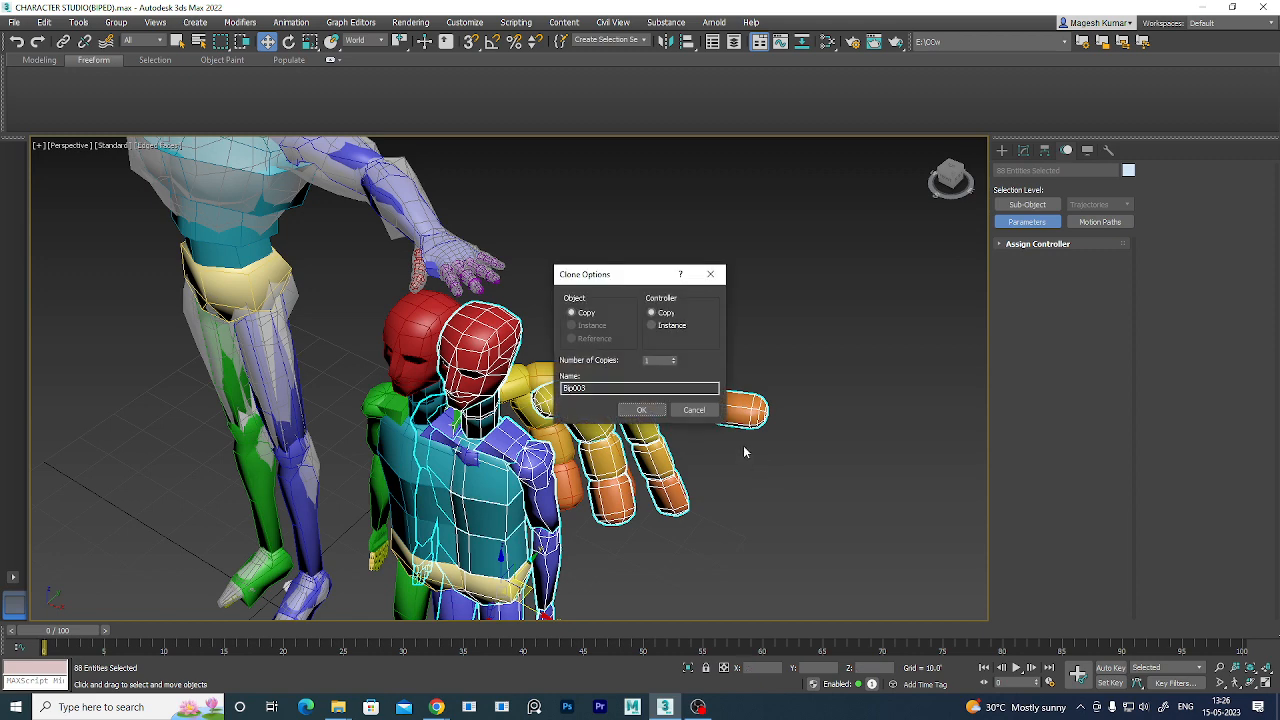
left_click(694, 410)
- Create opposite Xtras for Xtra01, Xtra02 and Xtra03 to mirror the wing to the Biped's other side
mouse_move(667, 525)
middle_mouse_down("alt")
mouse_move(679, 495)
mouse_move(632, 428)
middle_mouse_up("alt")
scroll(672, 514, "down", 5)
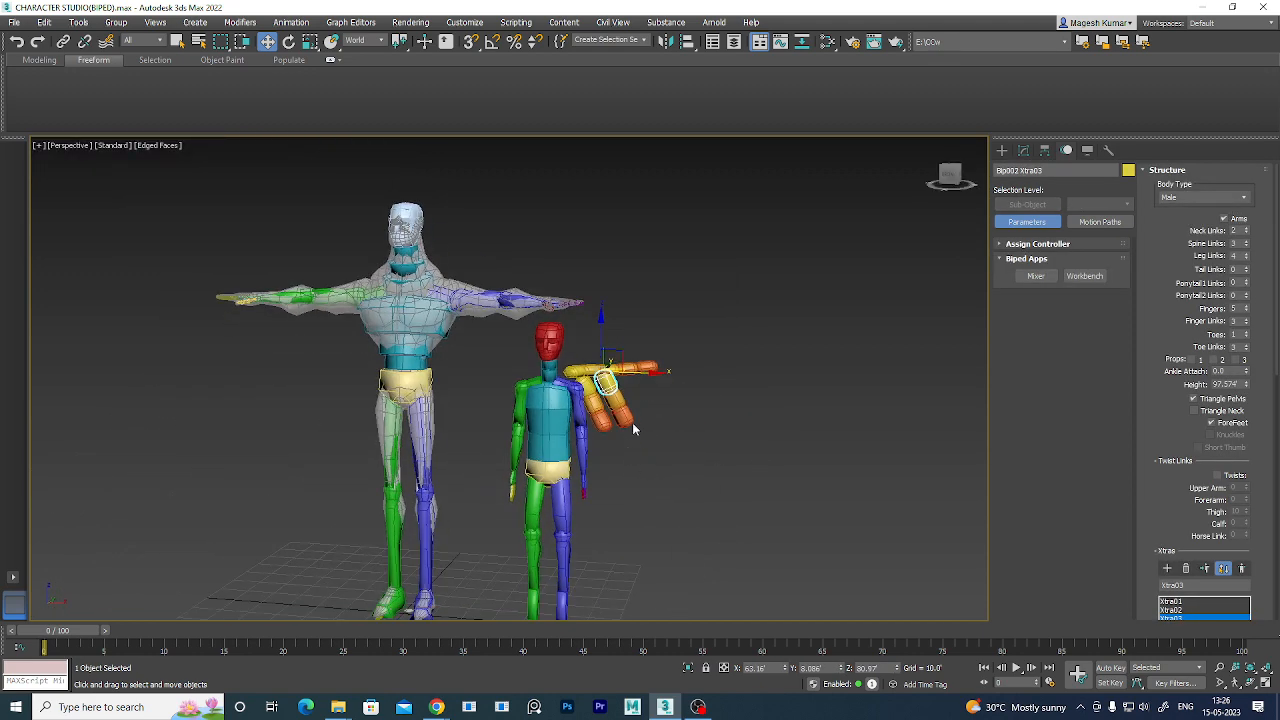
scroll(677, 383, "down", 4)
scroll(677, 410, "up", 4)
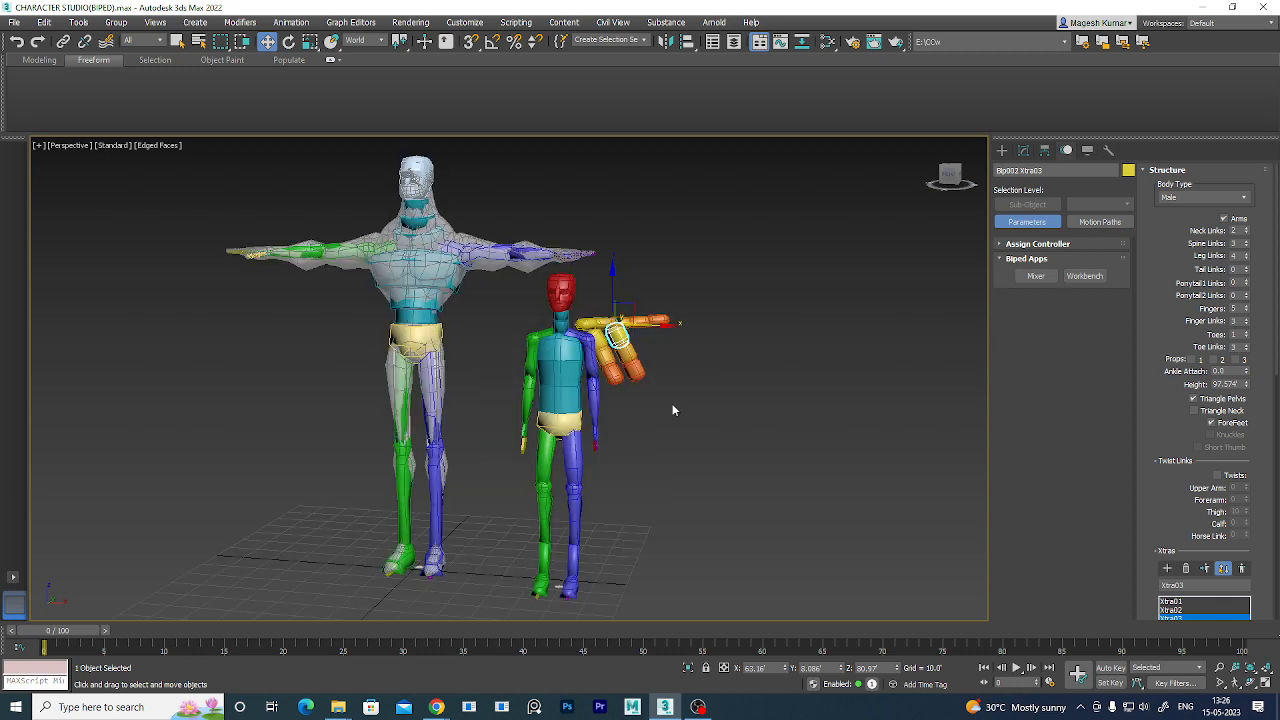
scroll(1249, 480, "down", 3)
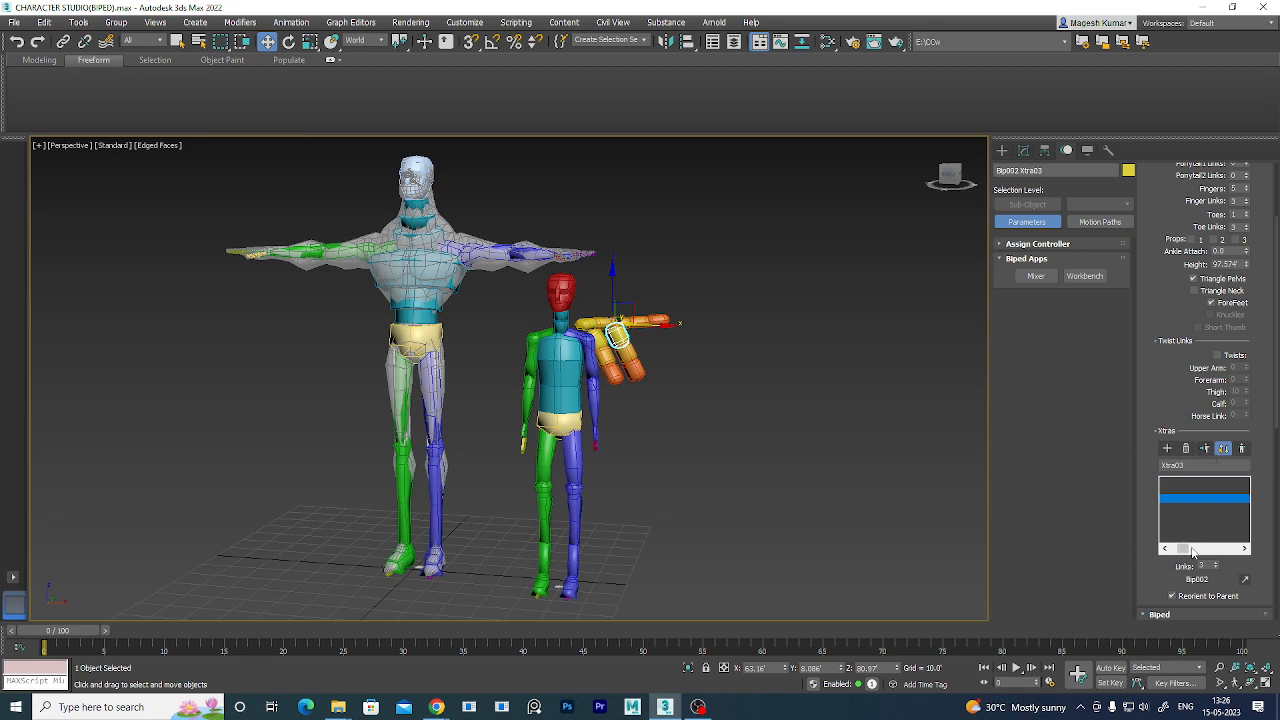
left_click_drag(1186, 549, 1158, 546)
left_click(1175, 482)
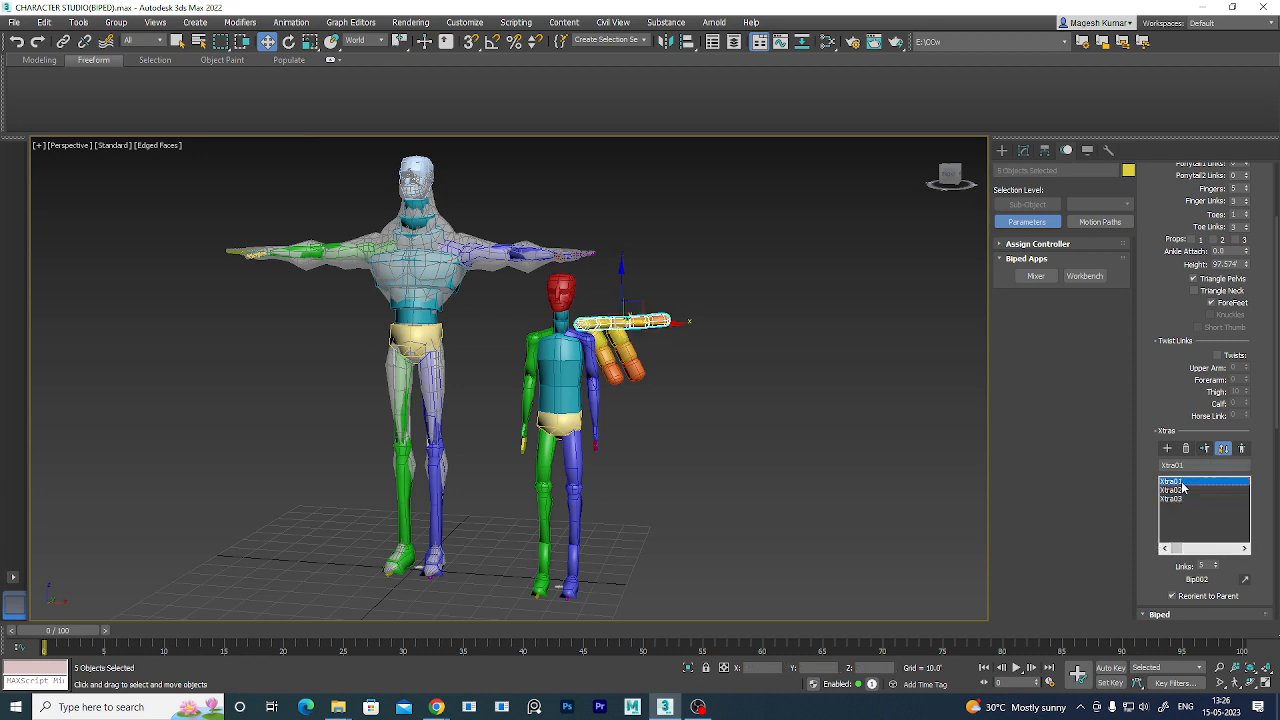
left_click(1179, 499, "shift")
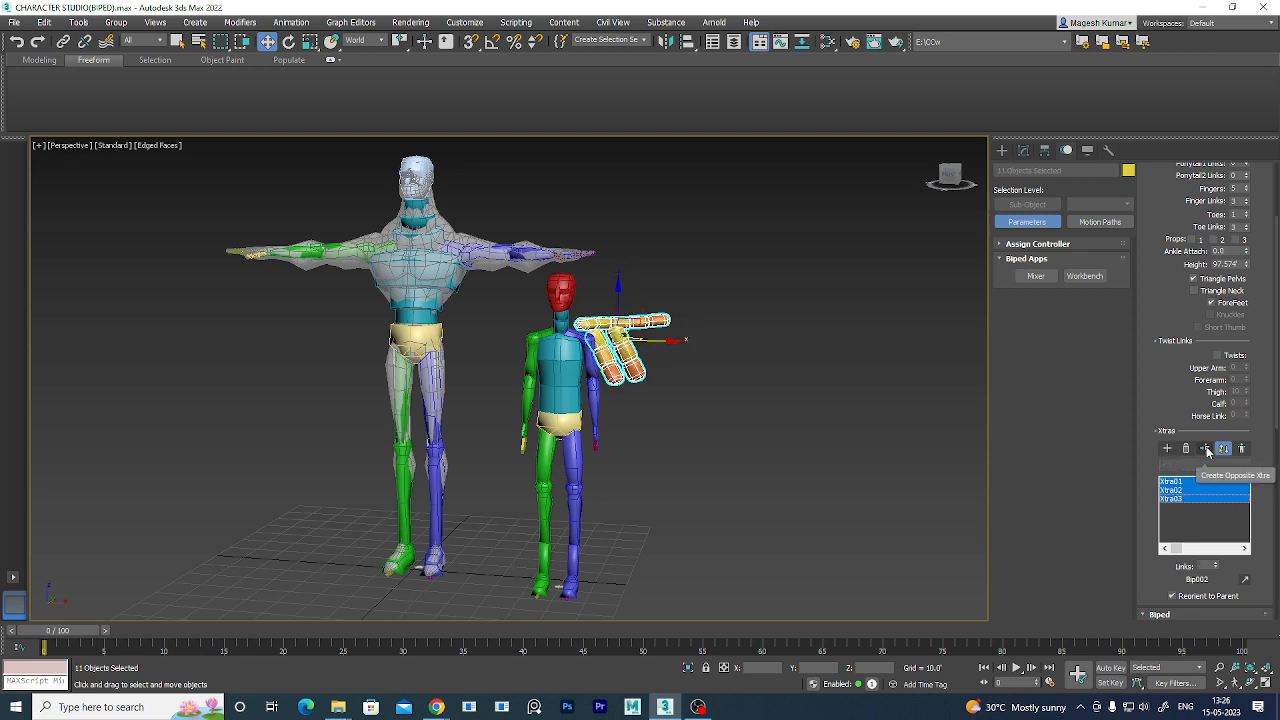
left_click(1206, 448)
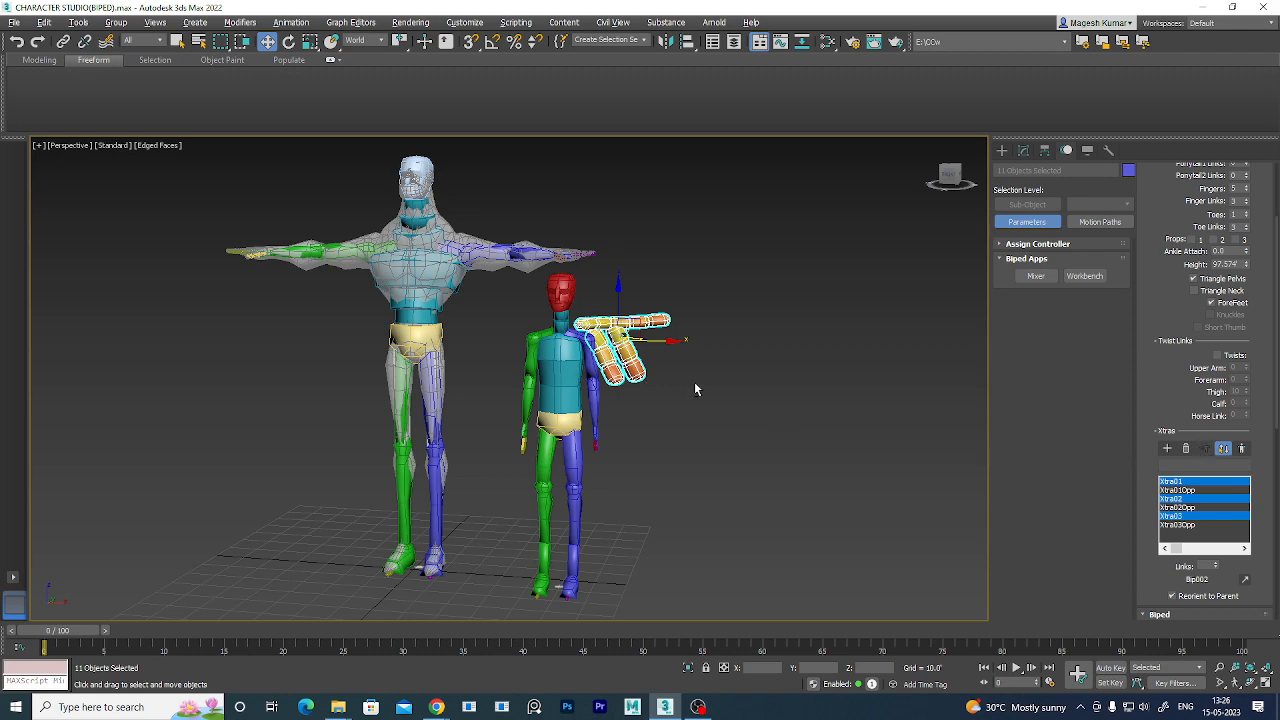
middle_click_drag(694, 381, 696, 408, "alt")
left_click(666, 430)
- Turn off Figure mode for the second Biped and reselect its pelvis
left_click(558, 425)
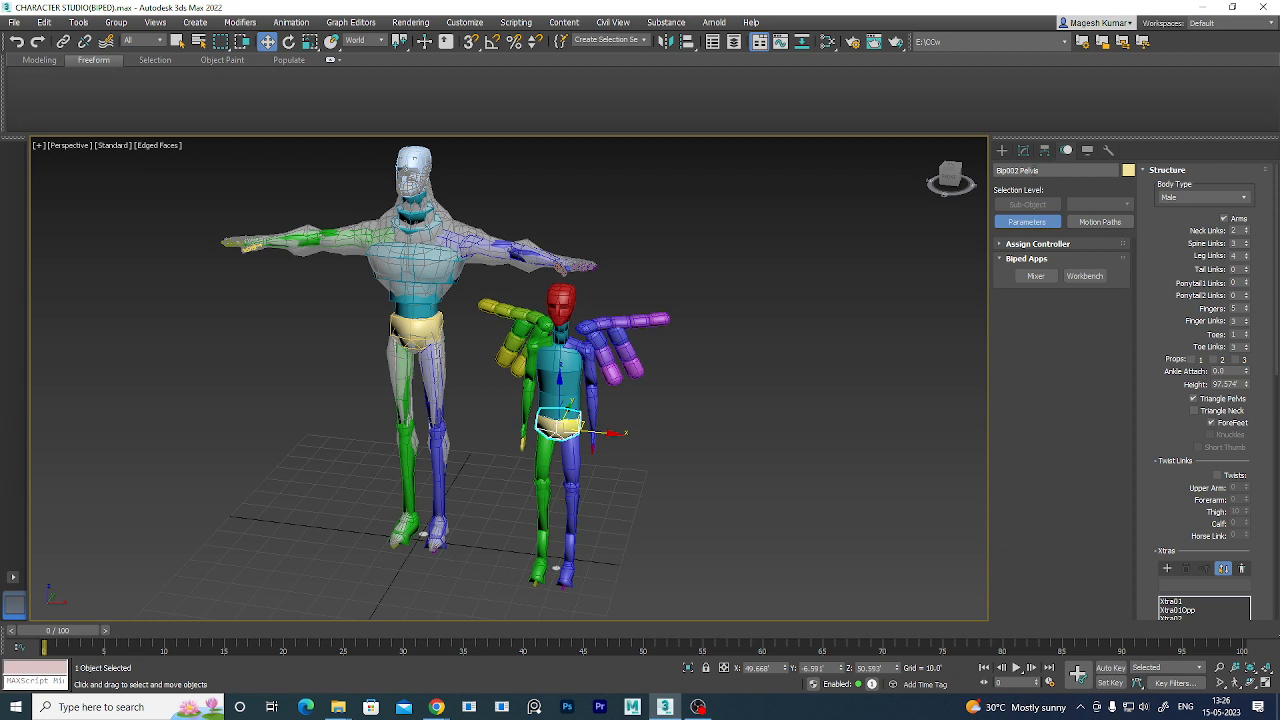
left_click(1002, 150)
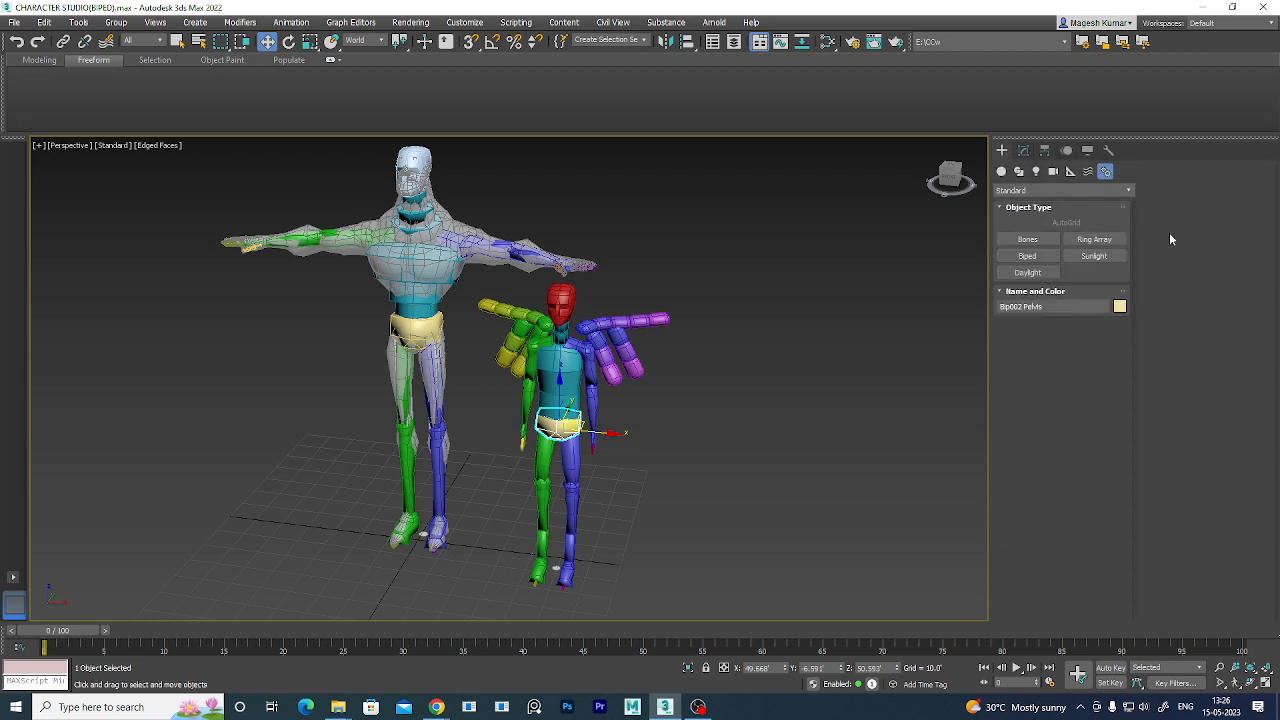
left_click(1066, 150)
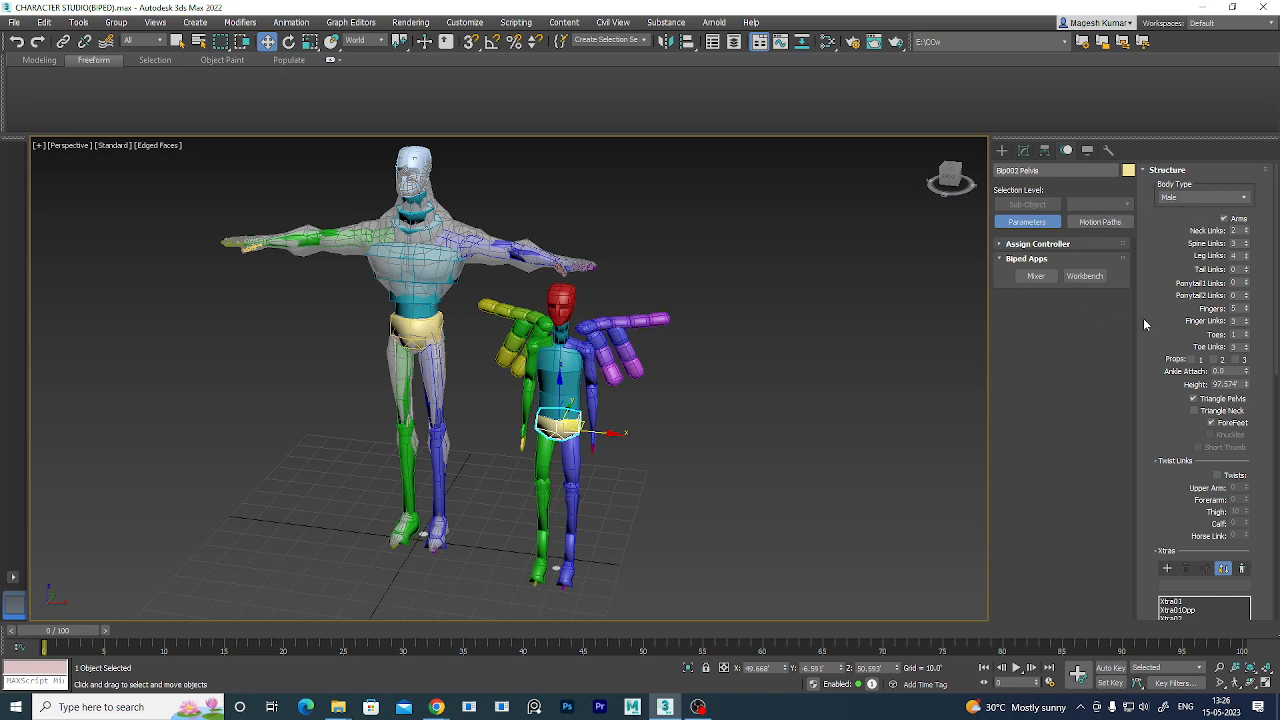
scroll(1188, 478, "down", 5)
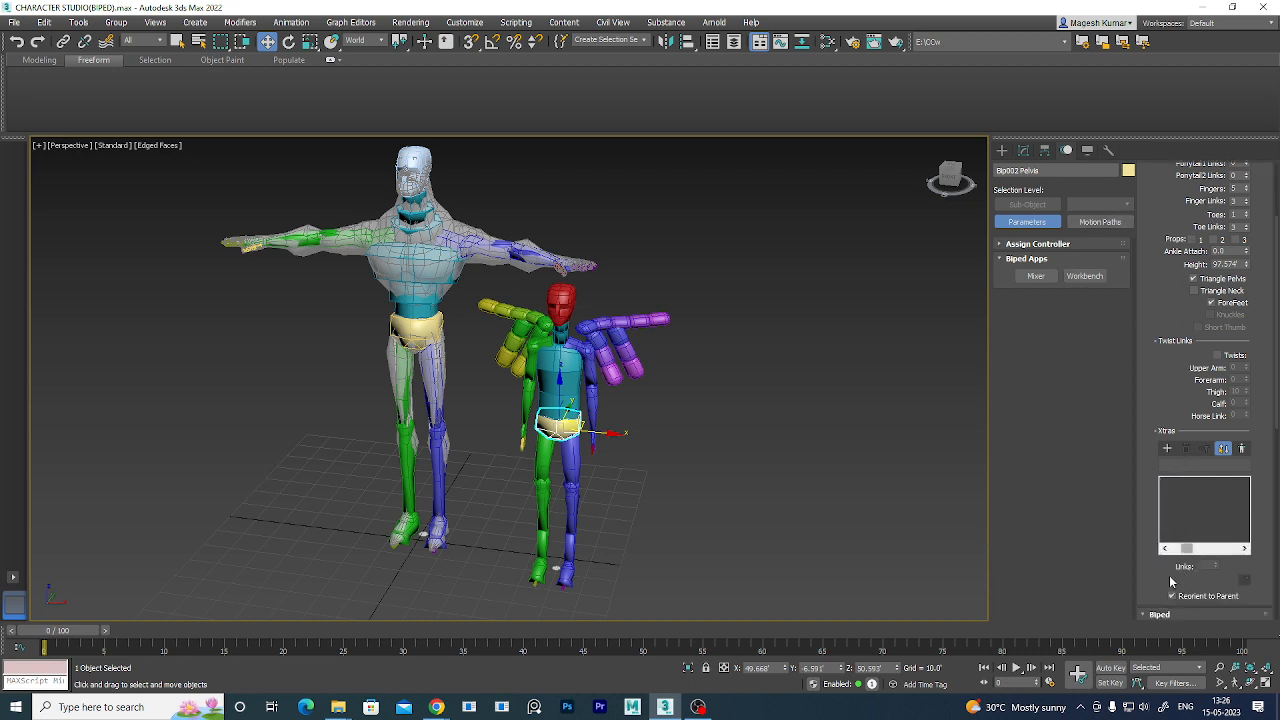
scroll(1170, 582, "down", 5)
scroll(1165, 524, "down", 3)
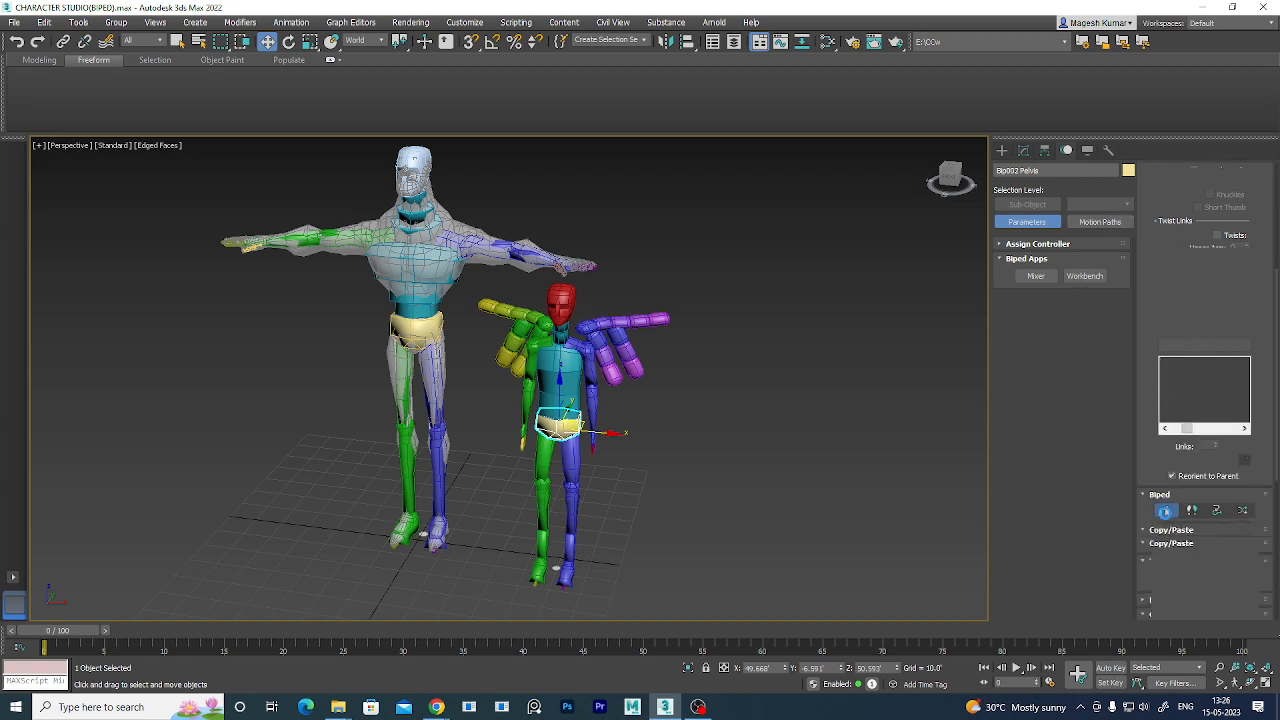
left_click(1160, 527)
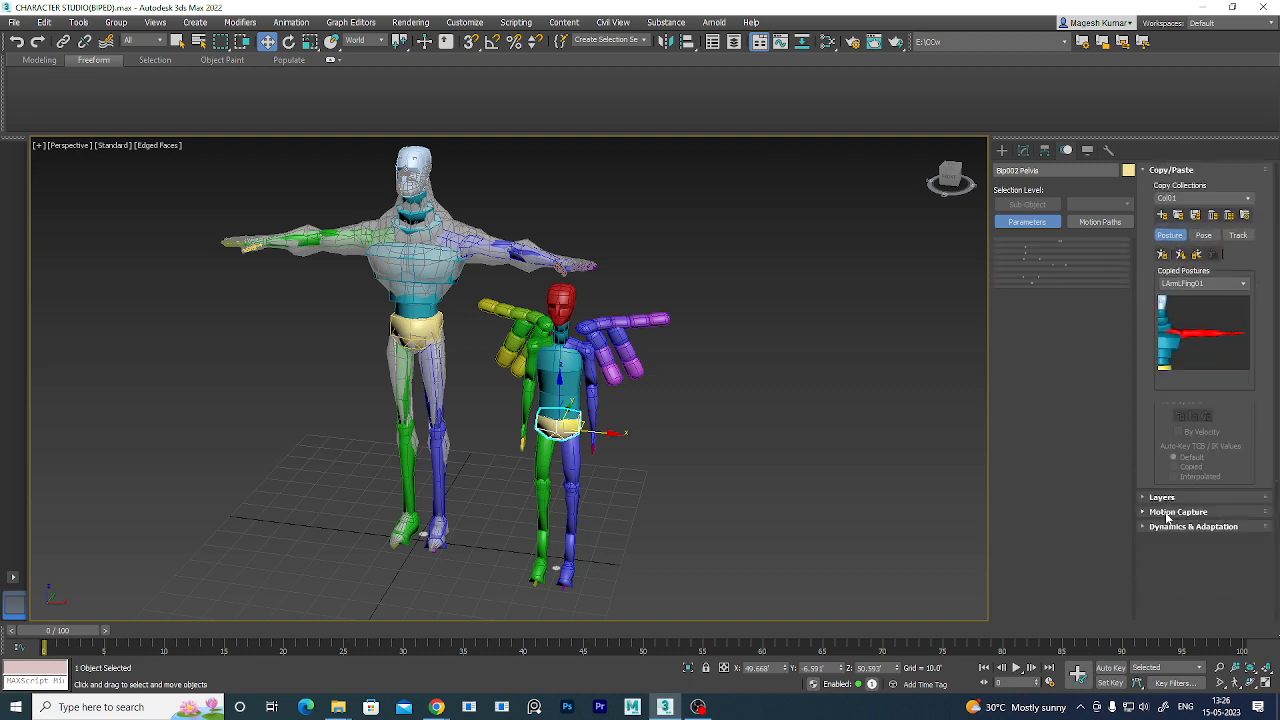
left_click(850, 376)
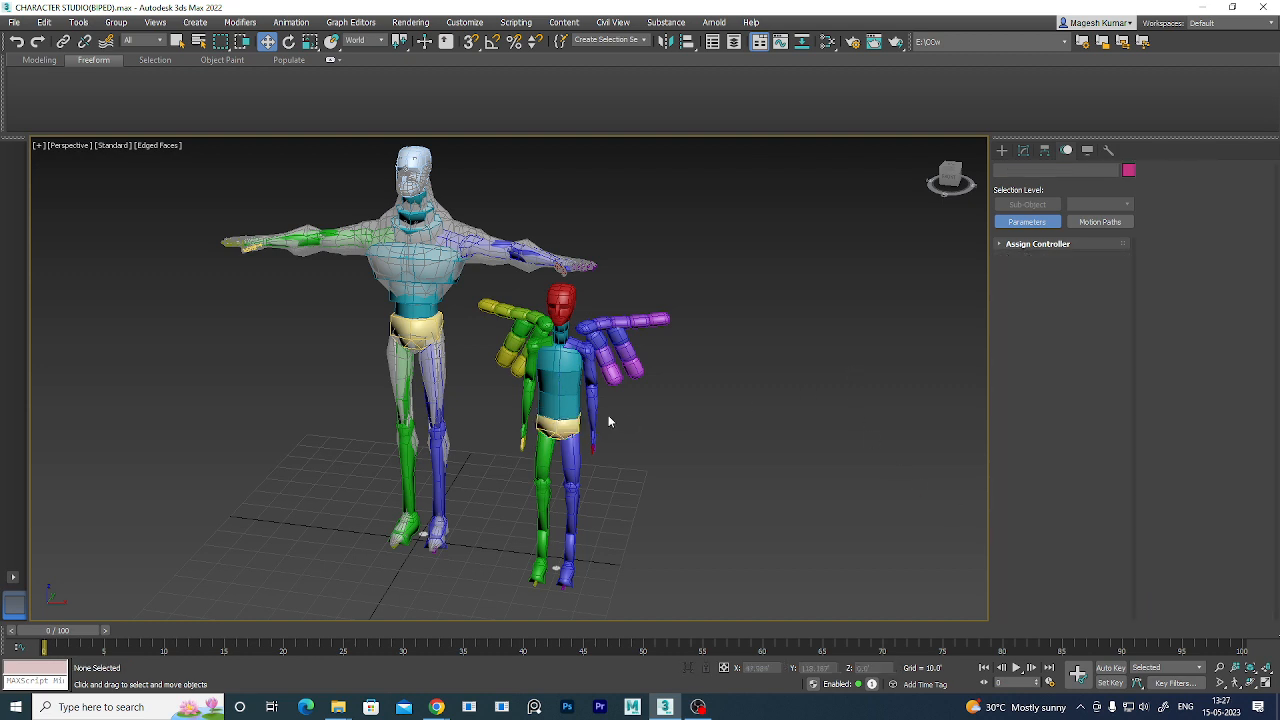
left_click(558, 428)
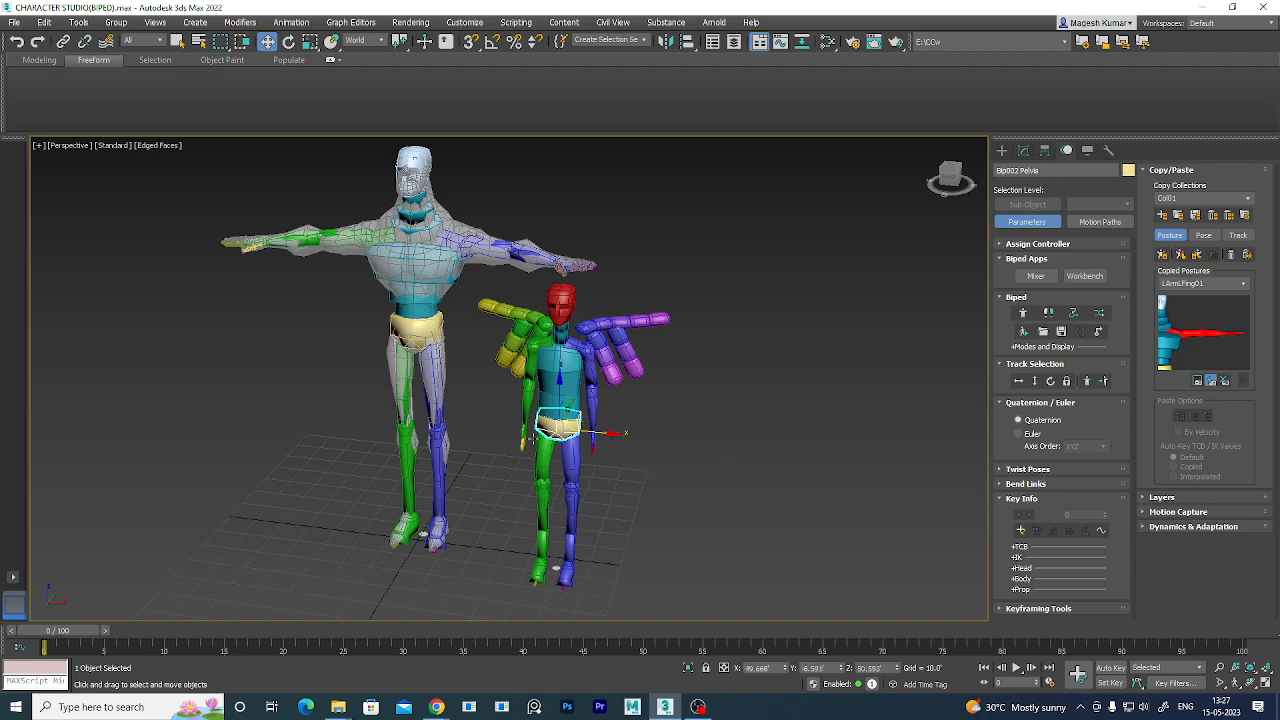
- Move the whole second Biped sideways along X to about 70 using its Body Horizontal track
scroll(532, 440, "up", 5)
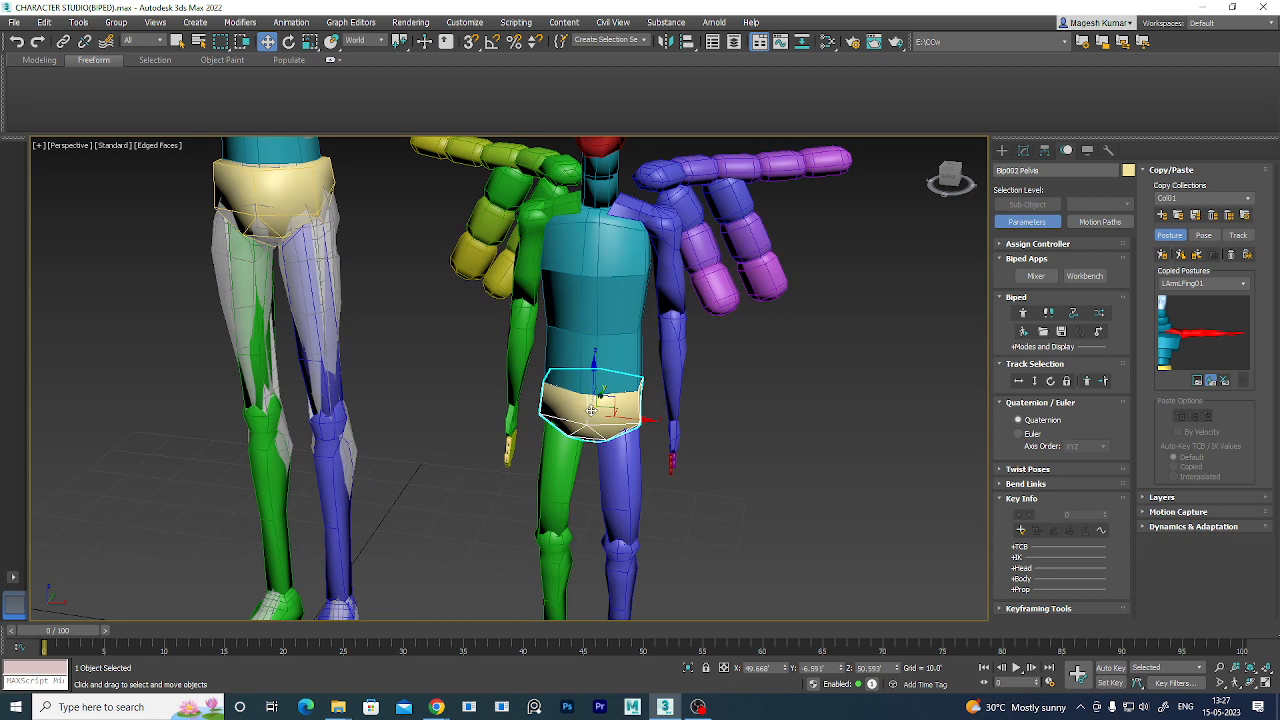
left_click(1018, 382)
left_click(635, 440)
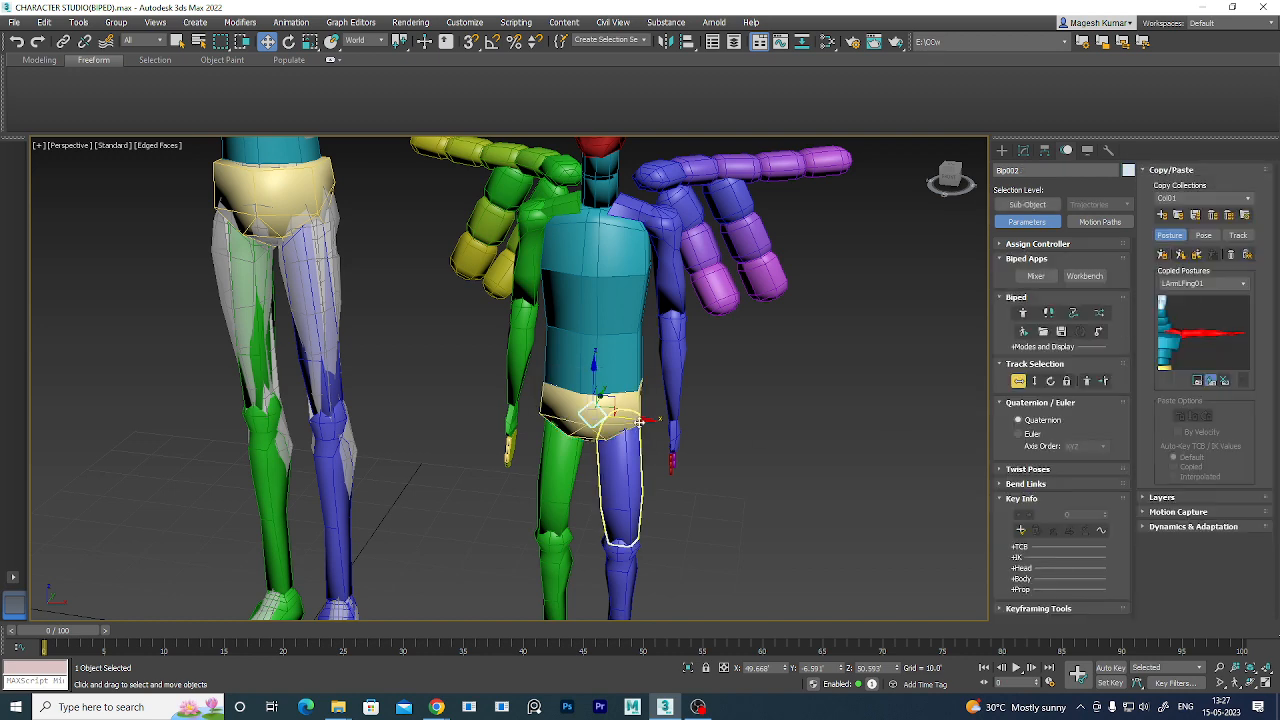
left_click_drag(638, 422, 795, 432)
scroll(834, 424, "down", 3)
- Try rotating the second Biped's left thigh and left upper arm, and undo the arm rotation
middle_click_drag(908, 516, 805, 522, "alt")
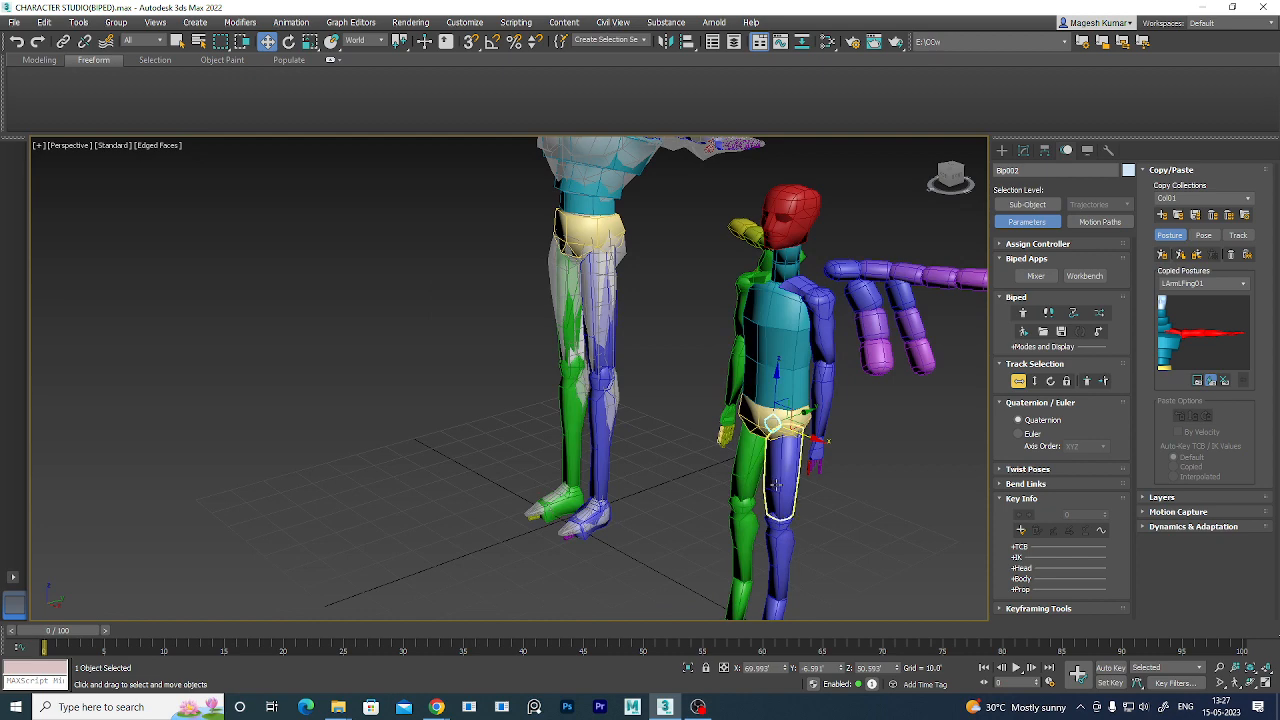
left_click(776, 484)
key("e")
mouse_move(782, 390)
left_mouse_down()
mouse_move(806, 368)
mouse_move(798, 380)
left_mouse_up()
left_click(825, 336)
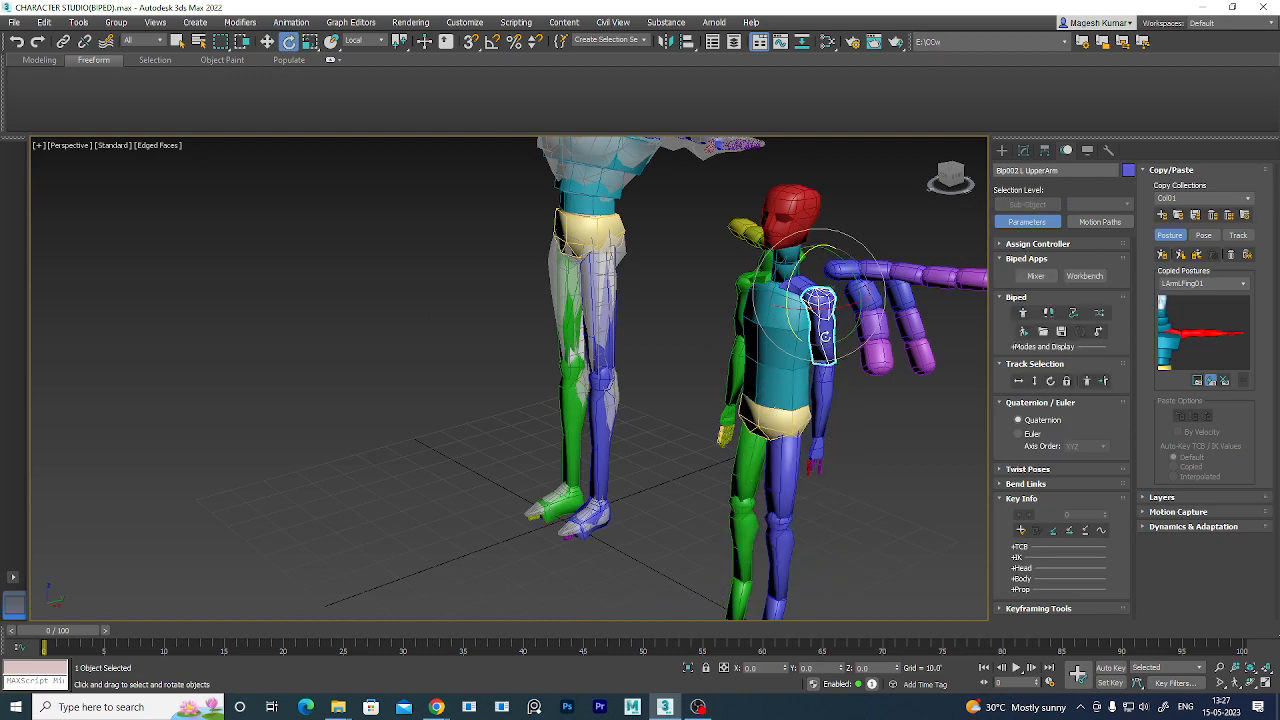
left_click_drag(796, 274, 790, 323)
key("ctrl+z")
left_click(877, 444)
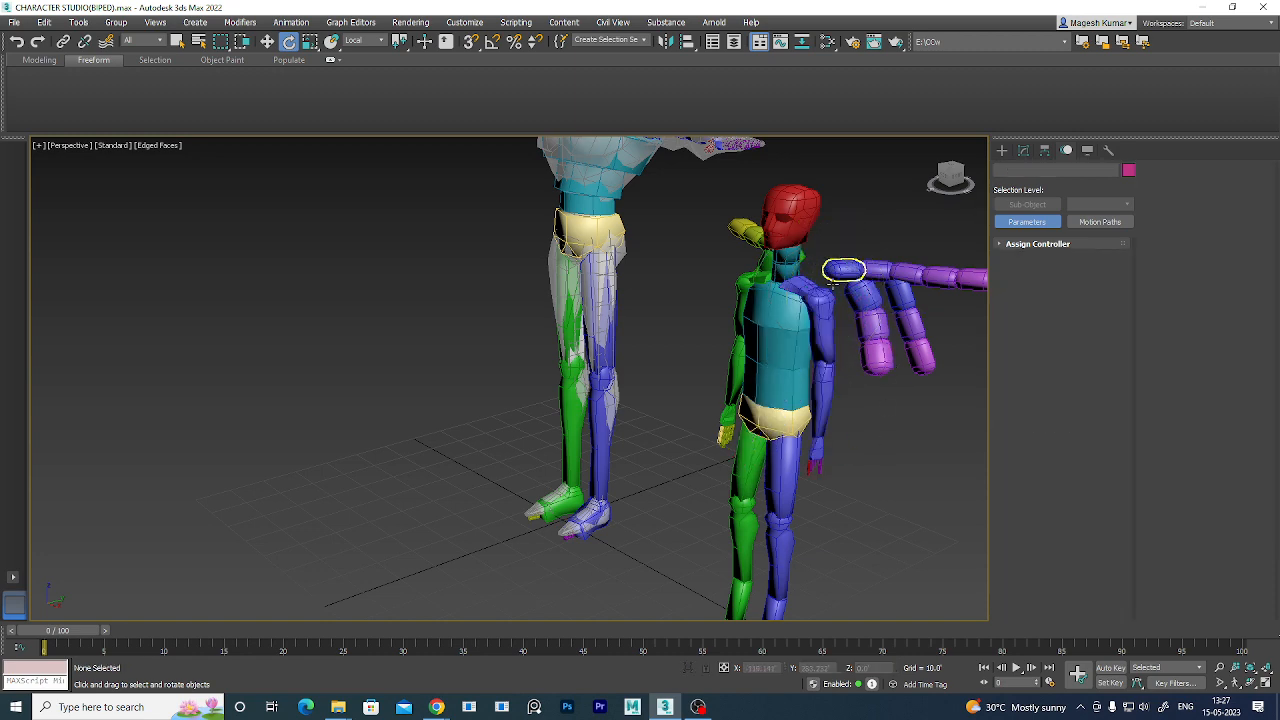
- Try rotating the second Biped's left clavicle, and undo the rotation
left_click(832, 282)
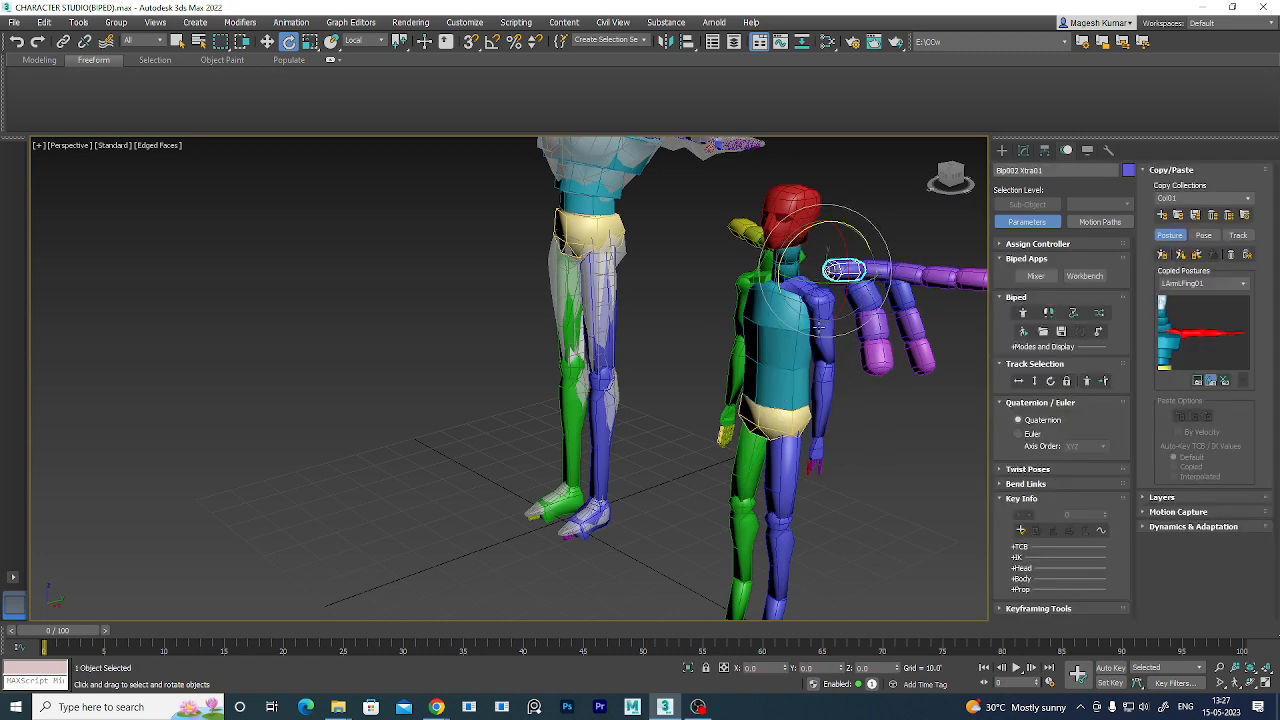
left_click(888, 403)
left_click(799, 281)
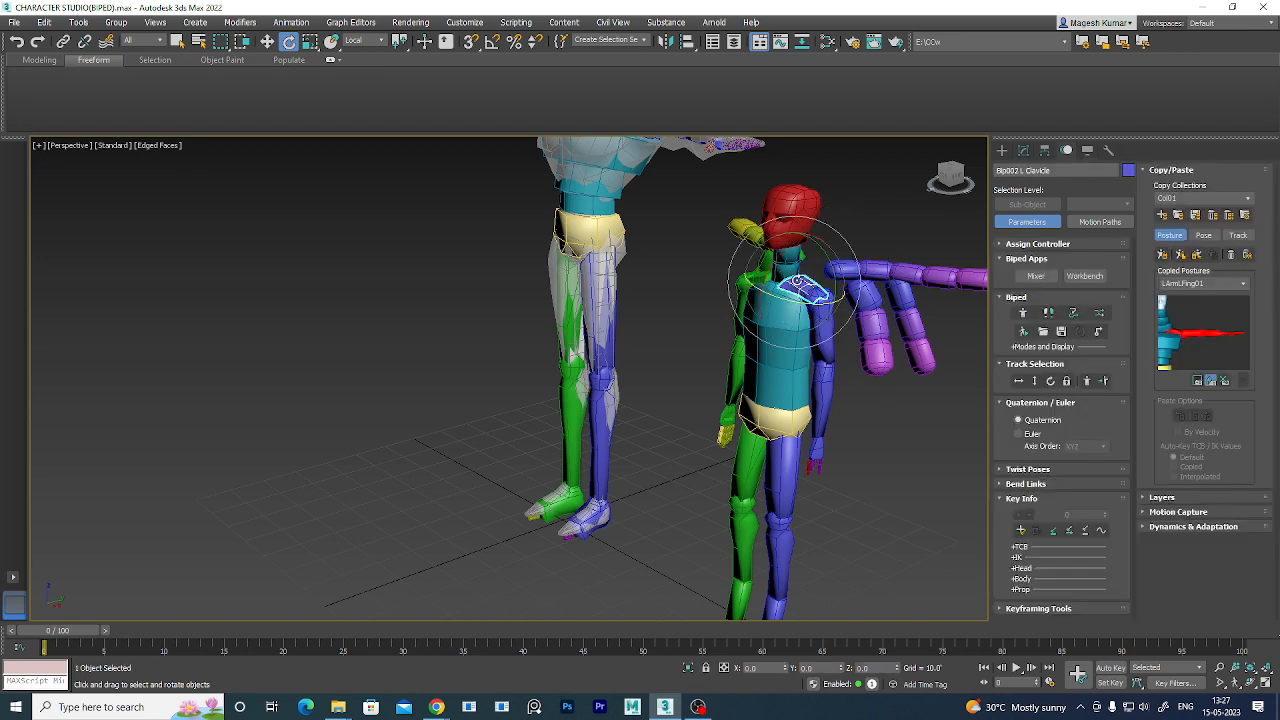
left_click_drag(823, 239, 857, 300)
key("ctrl+z")
left_click(900, 417)
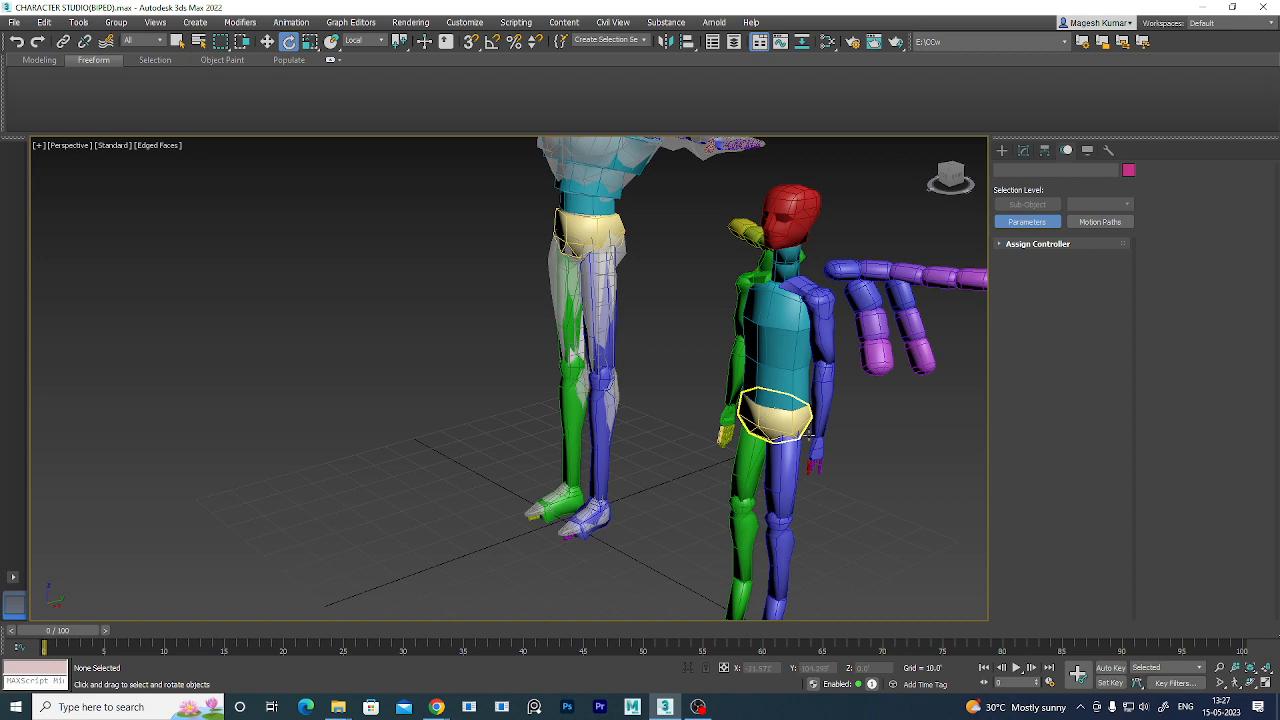
- Delete the second Biped together with its wing Xtras, keeping only the Biped fitted to the character
left_click(763, 420)
scroll(770, 420, "down", 5)
middle_click_drag(863, 471, 861, 472, "alt")
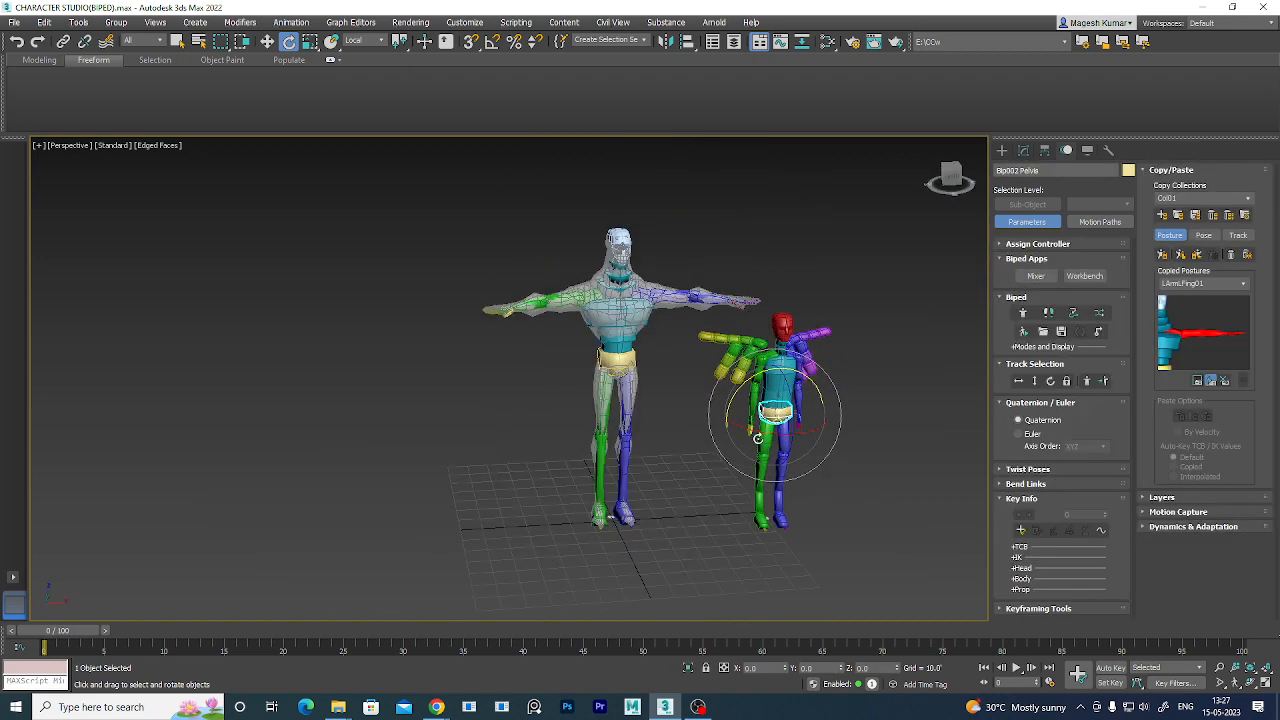
scroll(754, 434, "down", 5)
middle_click_drag(754, 434, 722, 436, "alt")
scroll(760, 434, "up", 5)
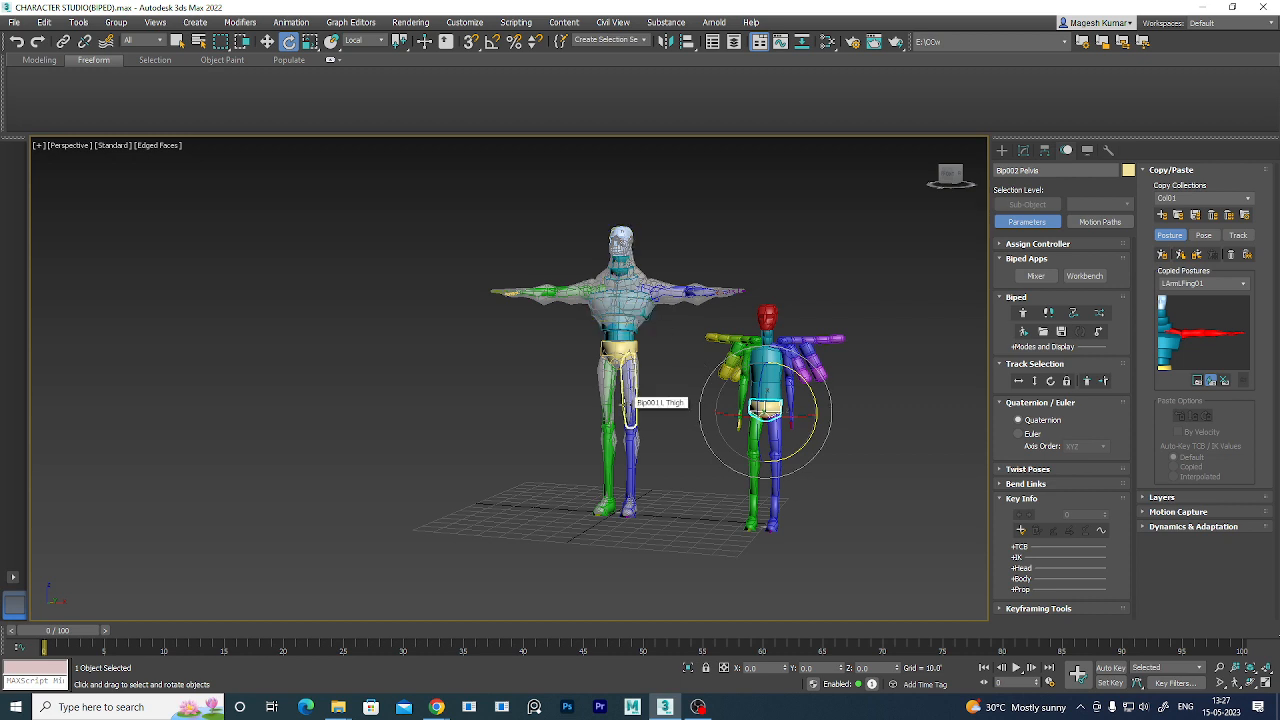
left_click(828, 447)
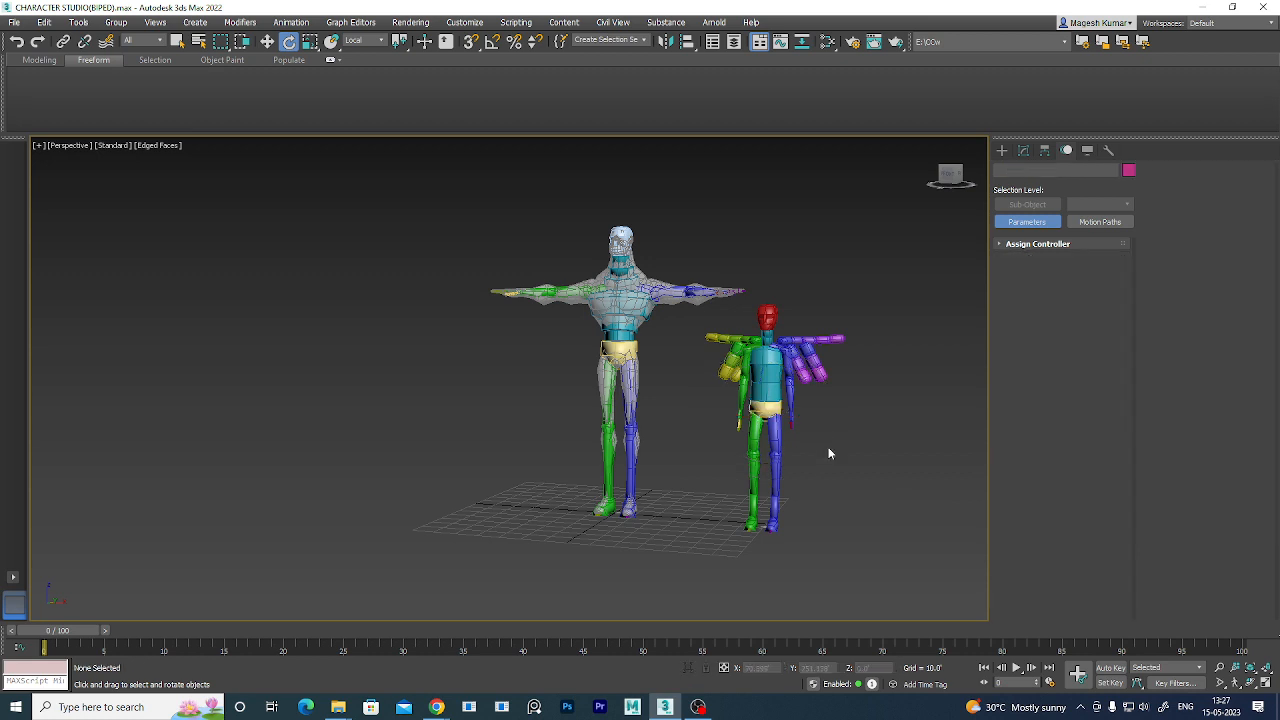
left_click(776, 408)
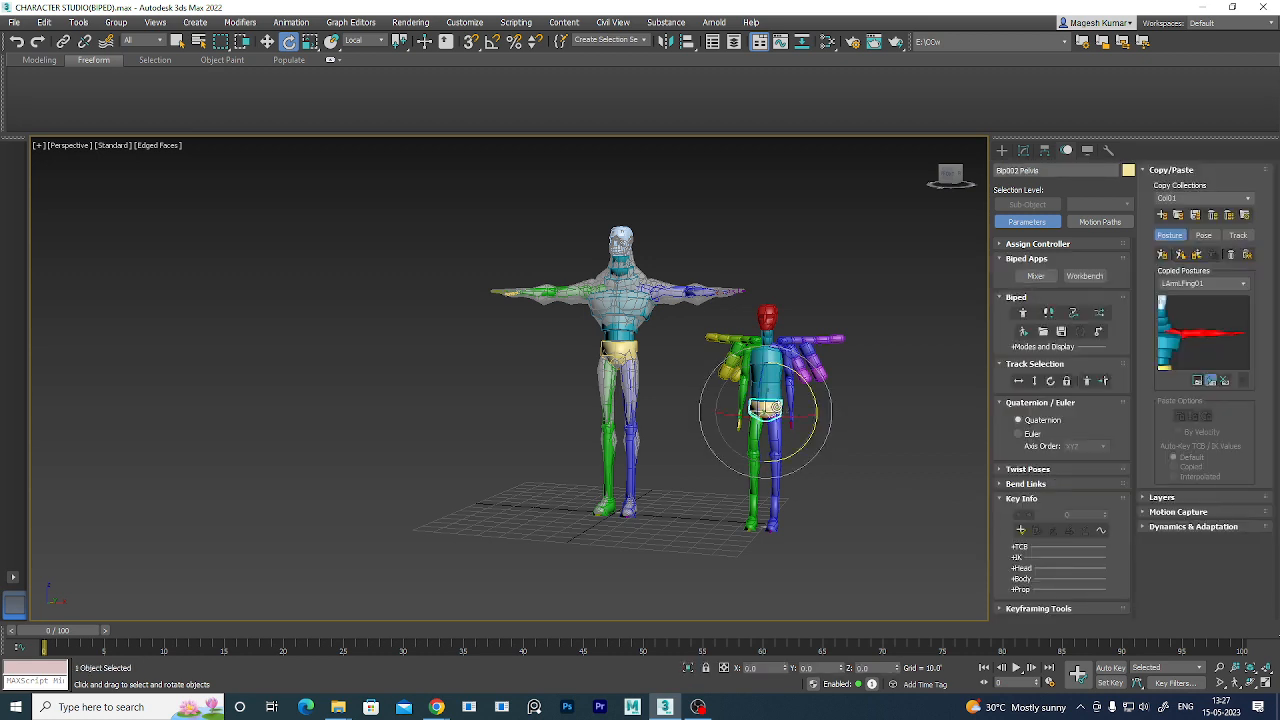
key("Delete")
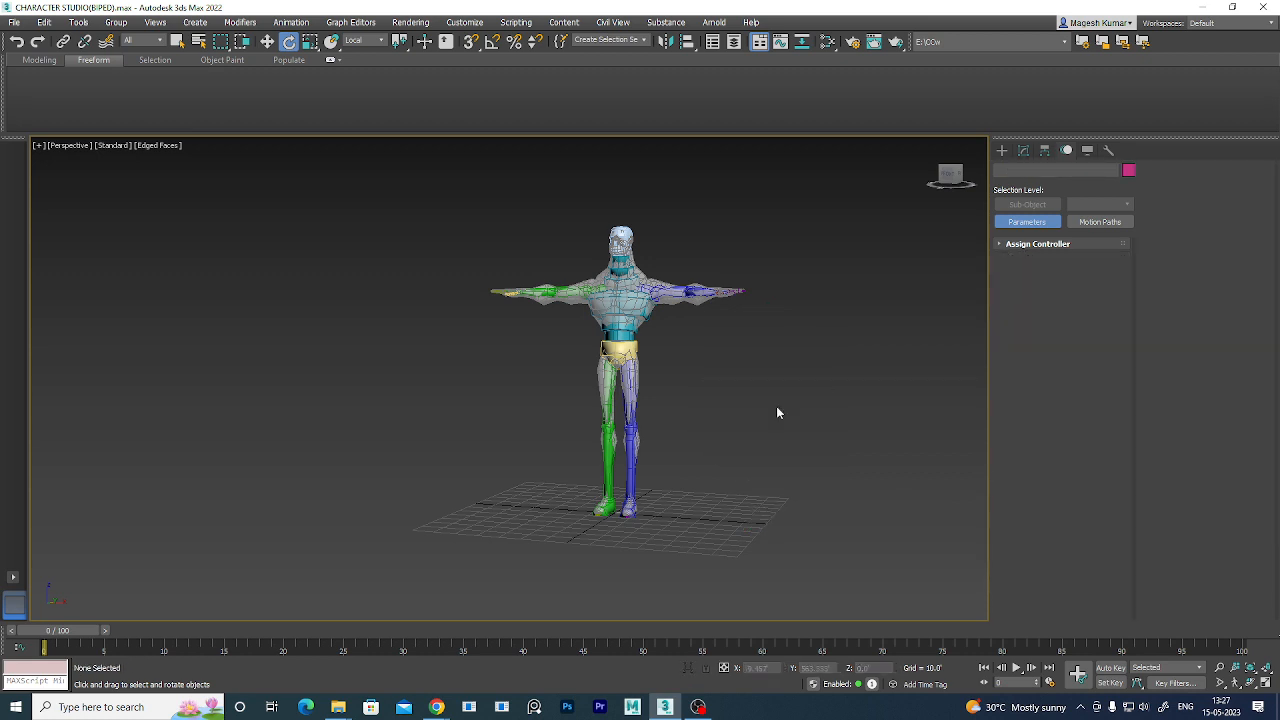